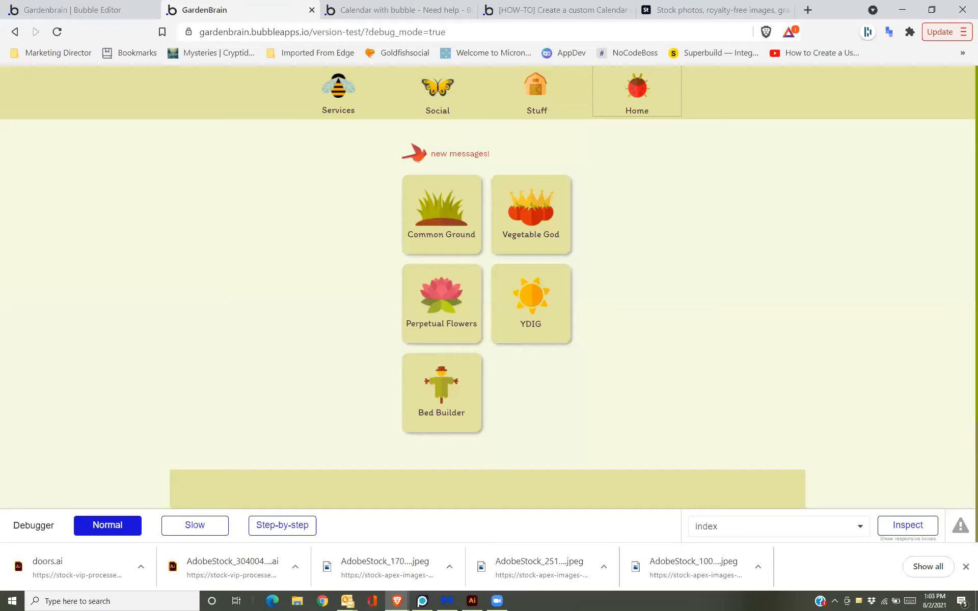
Return to the editor and open the sign_in_ page from the page list.
left_click(88, 5)
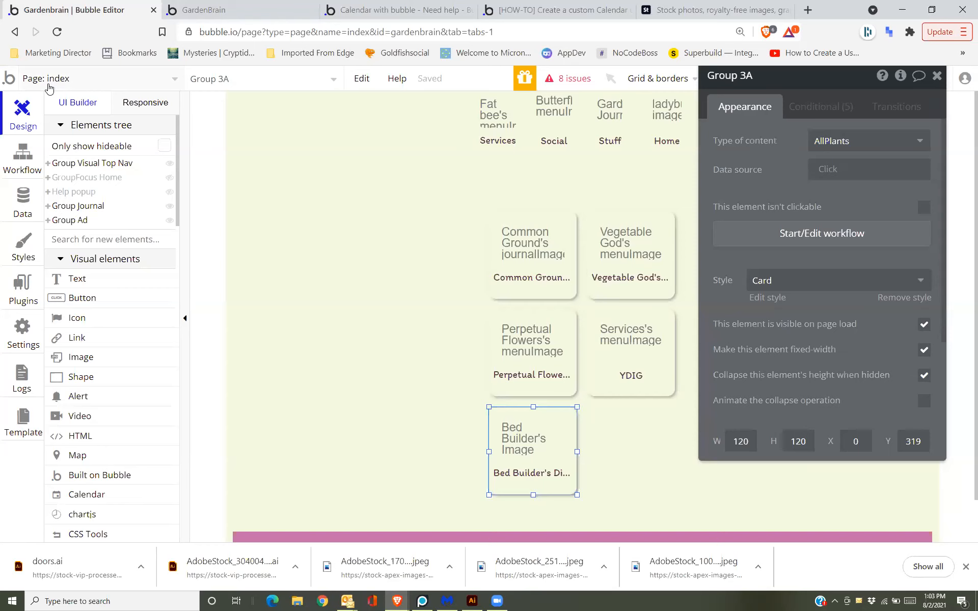
left_click(47, 91)
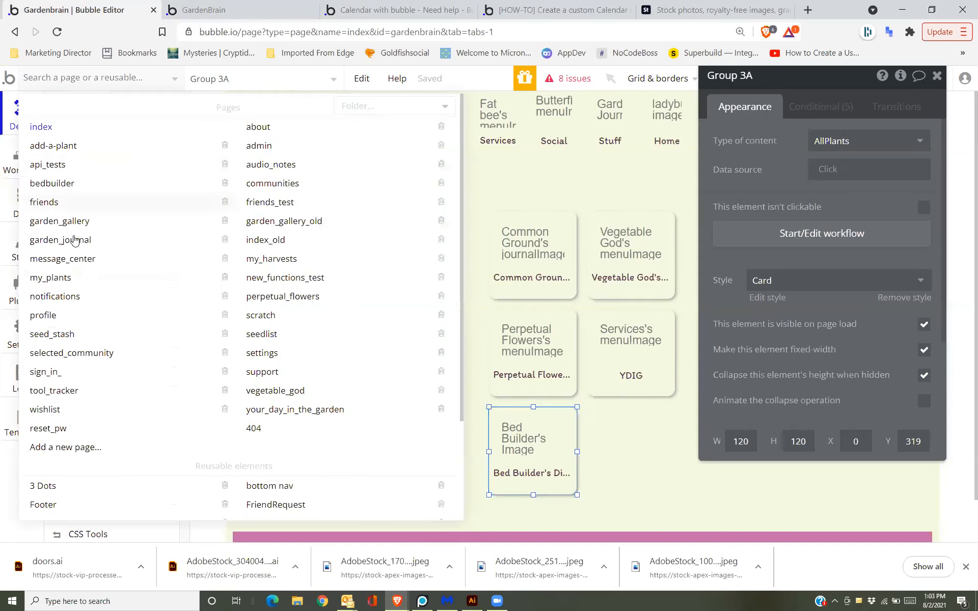
left_click(83, 375)
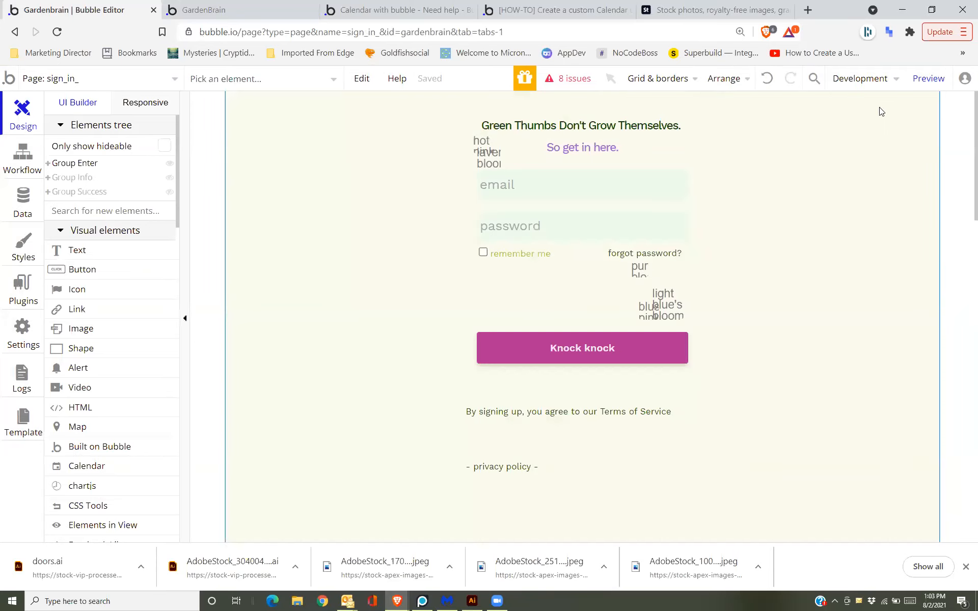
Preview the sign_in_ page, try typing in its email field, then return to the editor.
left_click(927, 78)
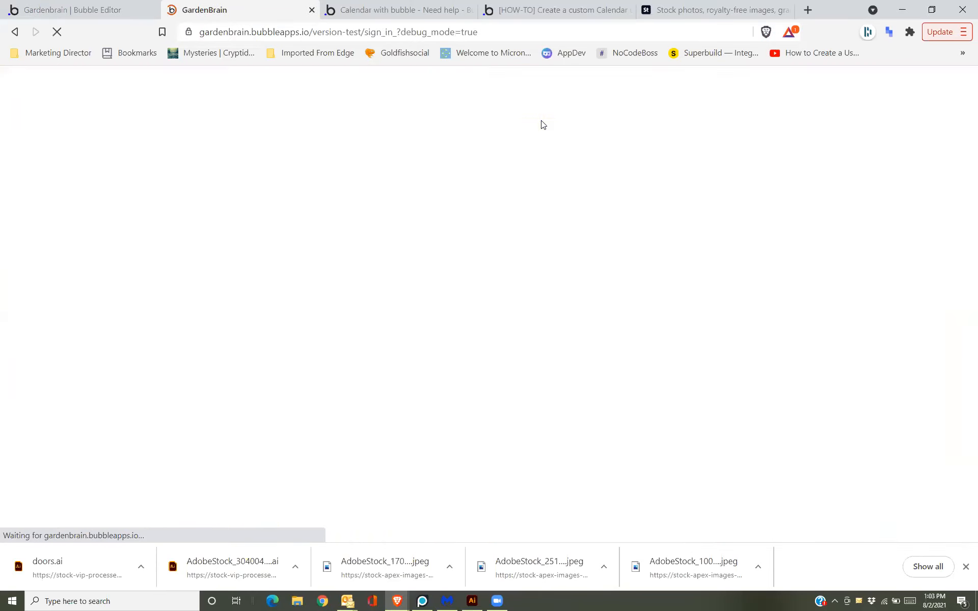
left_click(530, 146)
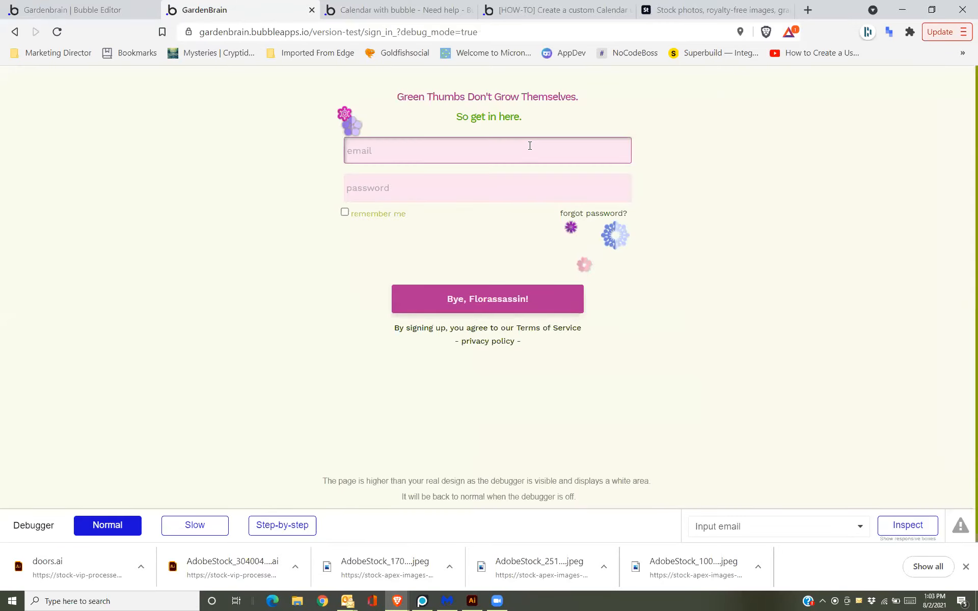
type("f")
left_click(498, 305)
left_click(86, 5)
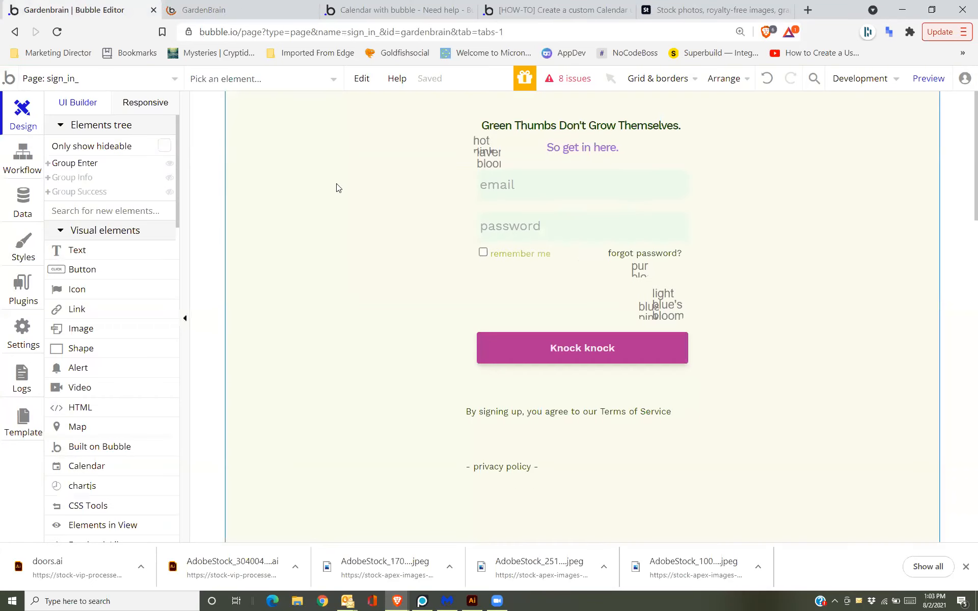
Delete Step 2 'Sign the user up' from the 'Button Login is clicked… count is 1' workflow.
left_click(23, 153)
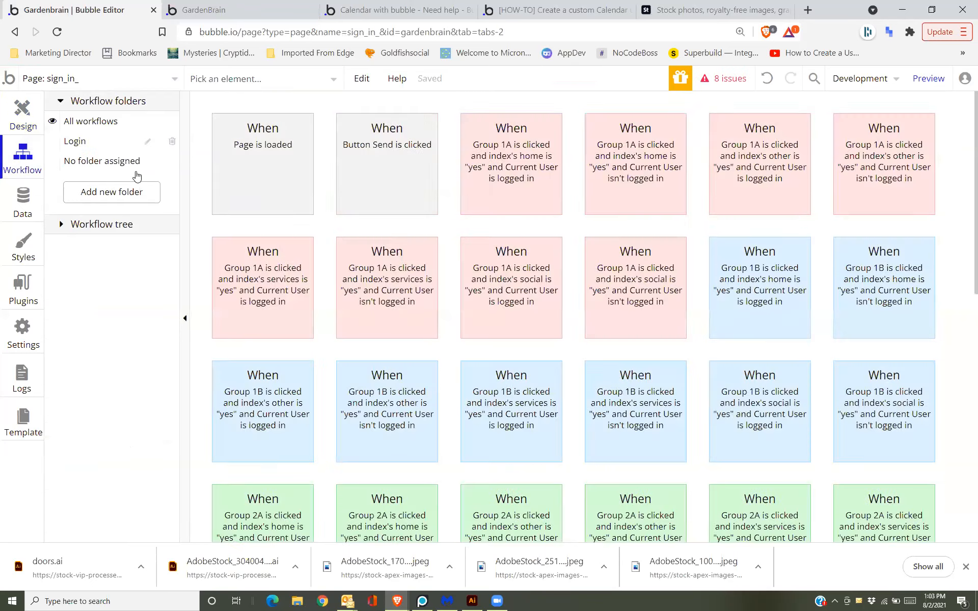
left_click(364, 182)
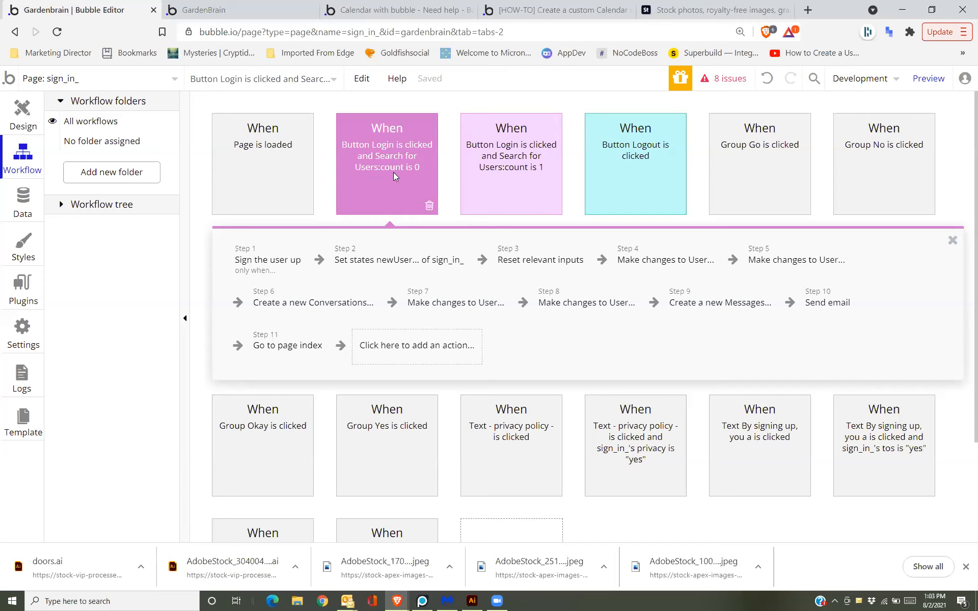
left_click(531, 172)
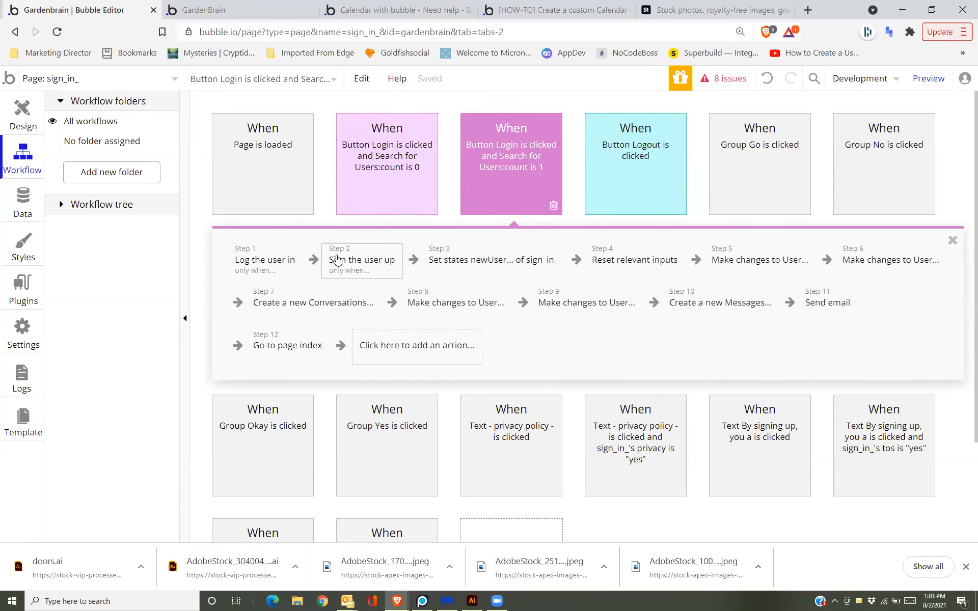
mouse_move(349, 274)
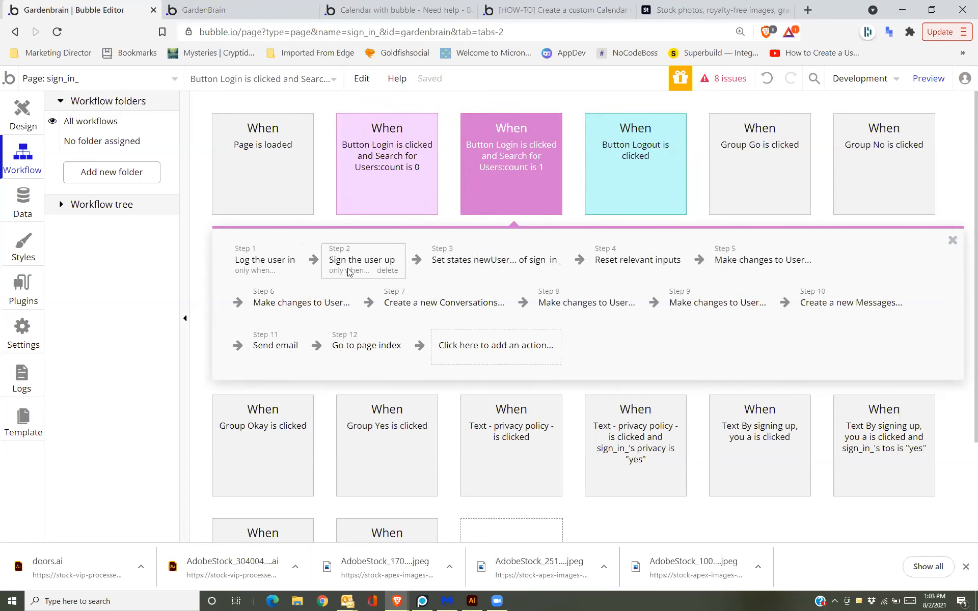
left_click(385, 275)
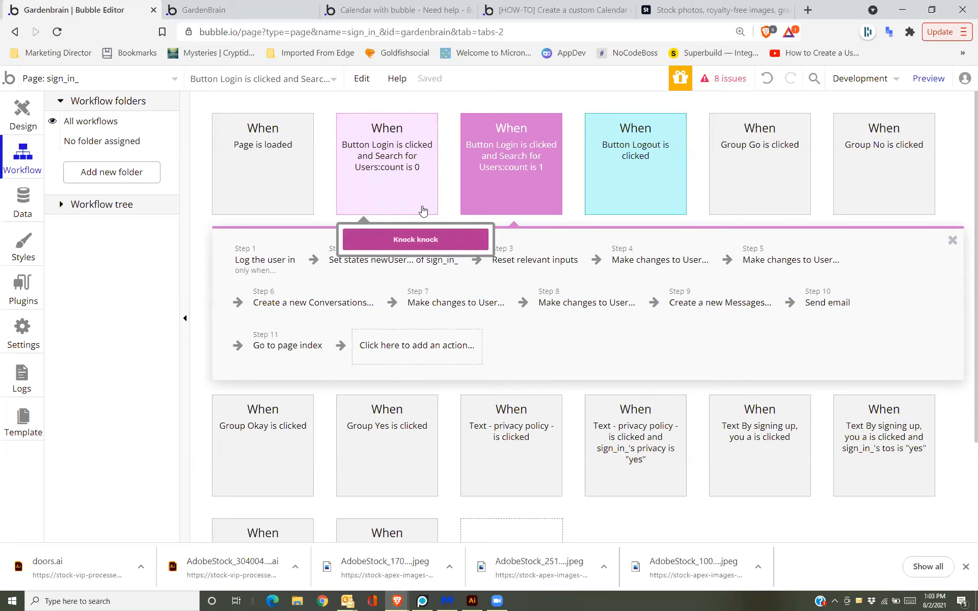
left_click(267, 13)
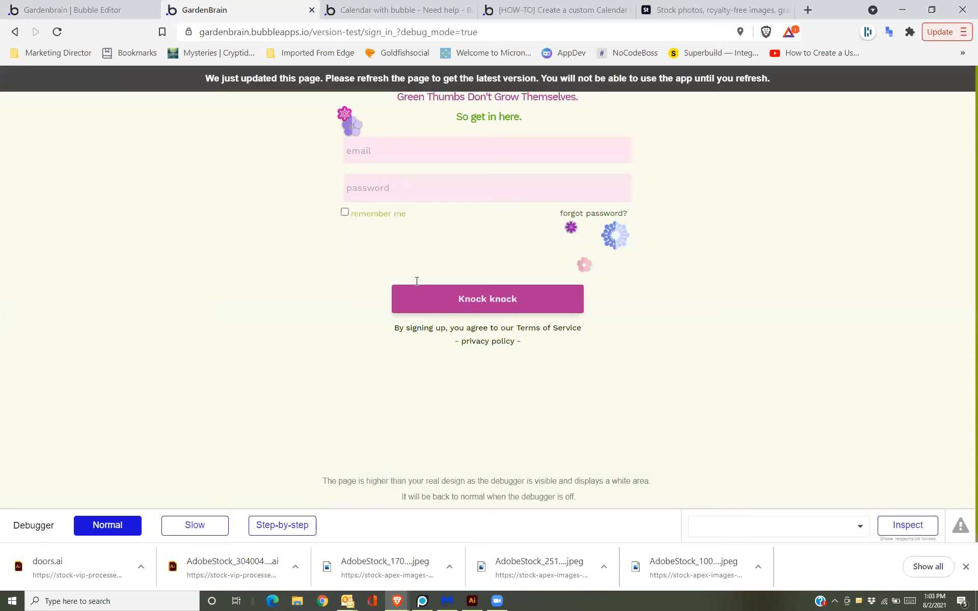
Reload the test sign-in page and enter the user's email and a password.
key("F5")
left_click(418, 160)
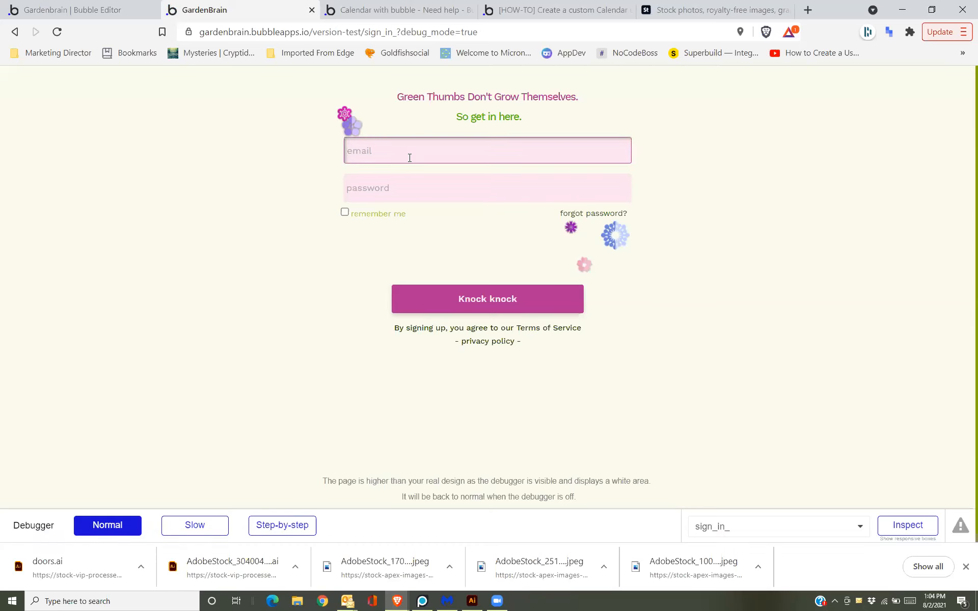
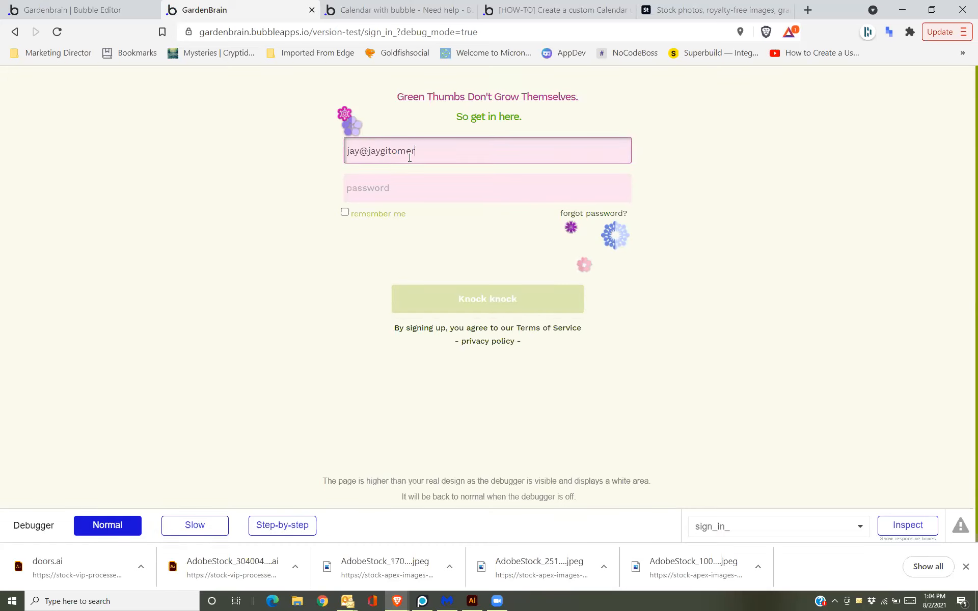
left_click(394, 187)
type("****")
Retype the password, set the debugger to Step-by-step, and submit with Knock knock.
double_click(394, 187)
type("*****")
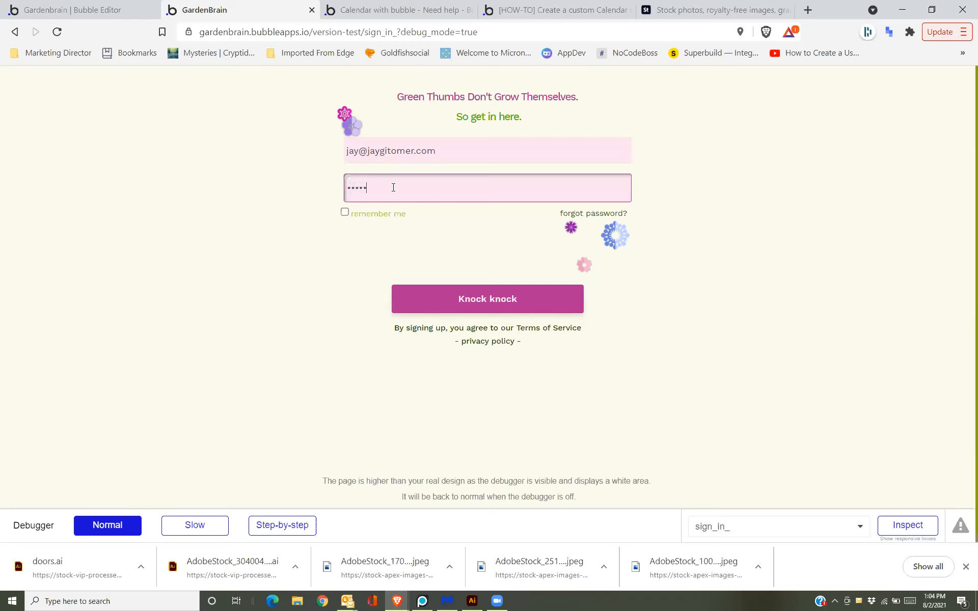
left_click(282, 525)
left_click(507, 308)
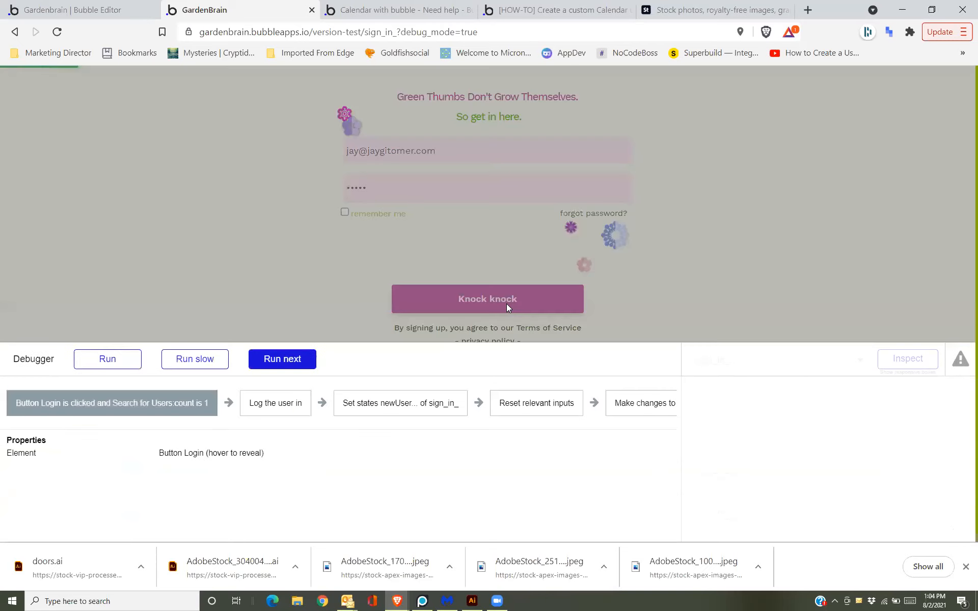
Run the debugger through Sign the user up, dismiss the email-already-in-use alert, and return to the editor.
left_click(300, 363)
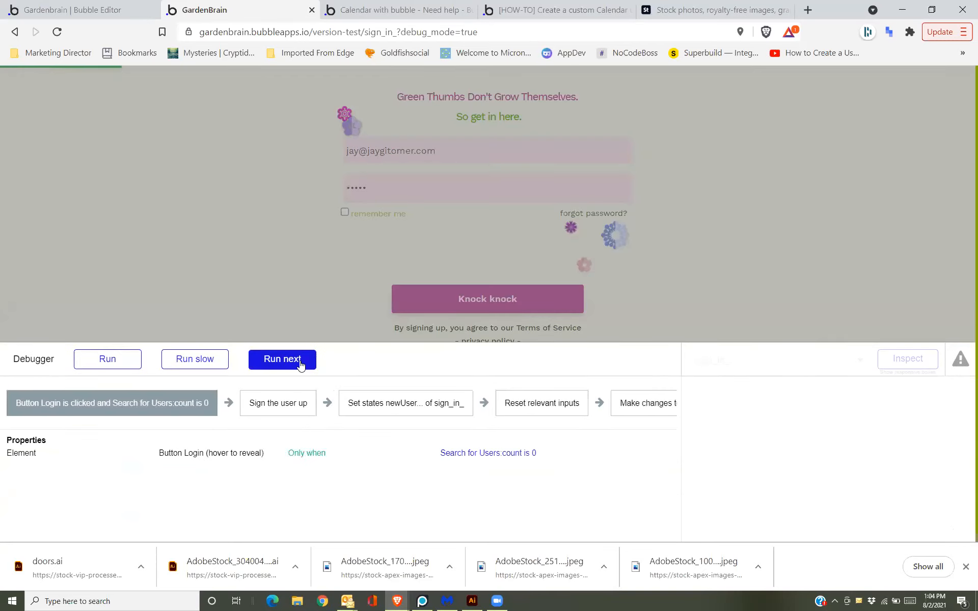
left_click(300, 364)
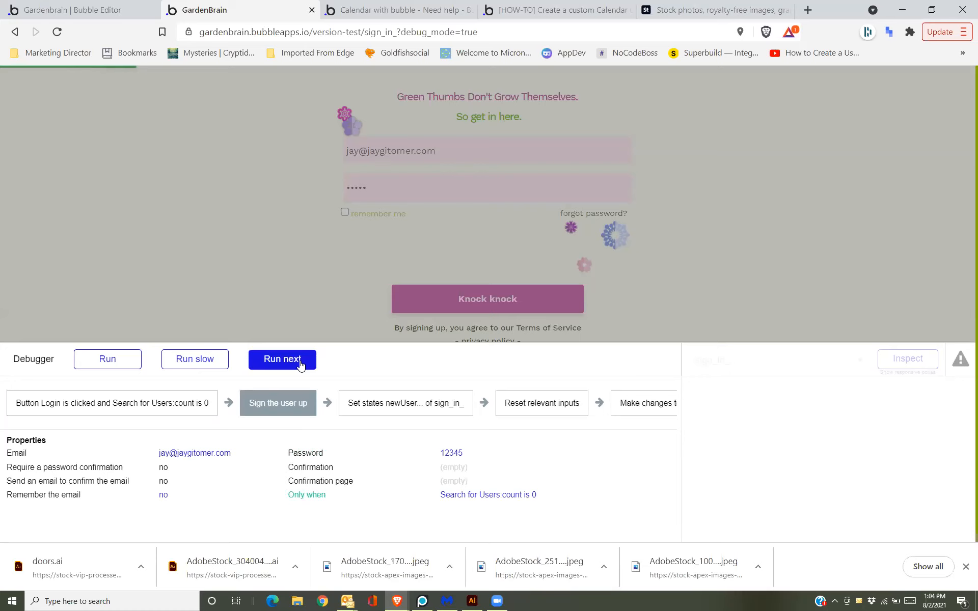
left_click(300, 364)
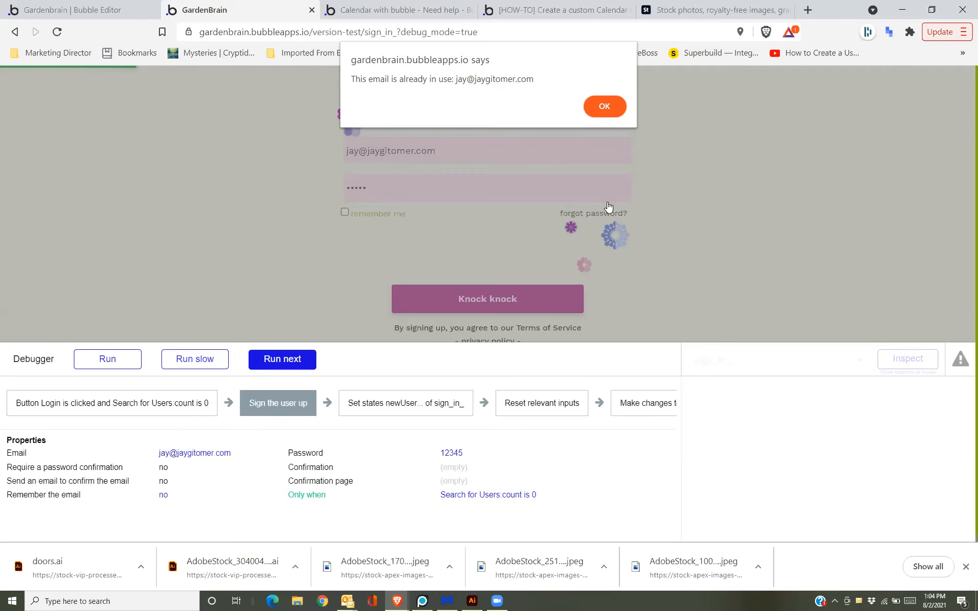
left_click(605, 106)
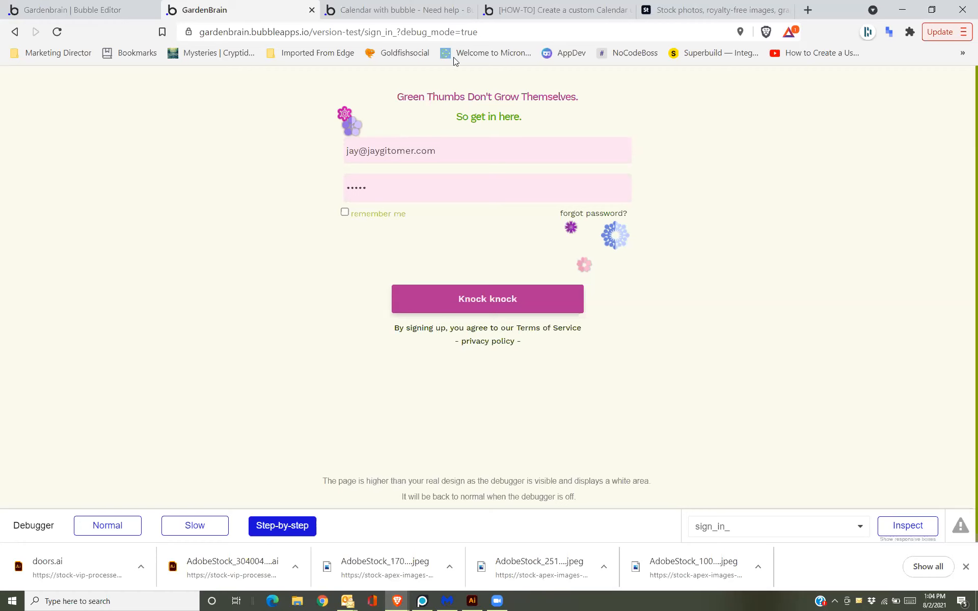
left_click(114, 4)
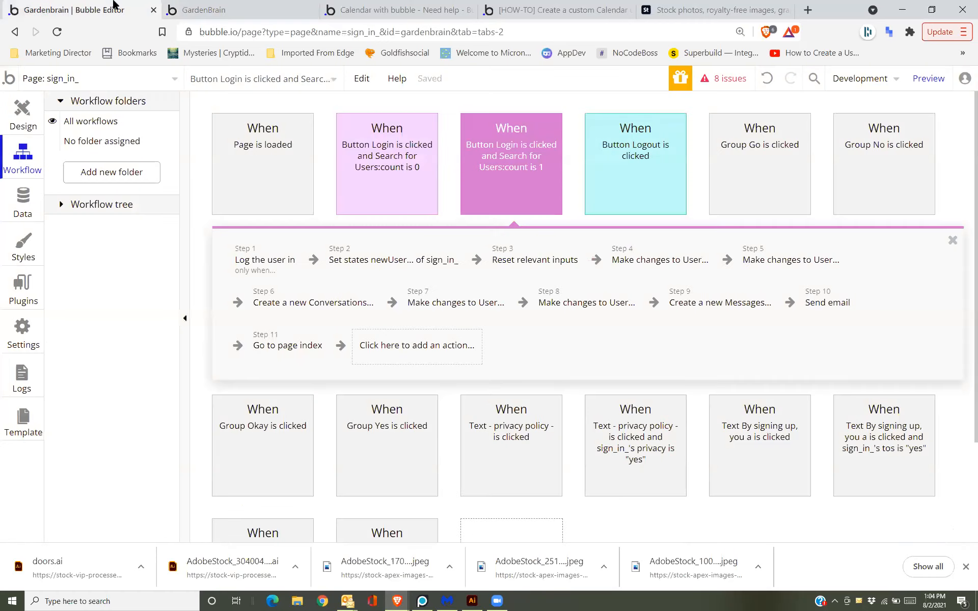
Select the 'Button Login is clicked and Search for Users:count is 0' event to see its steps.
left_click(416, 189)
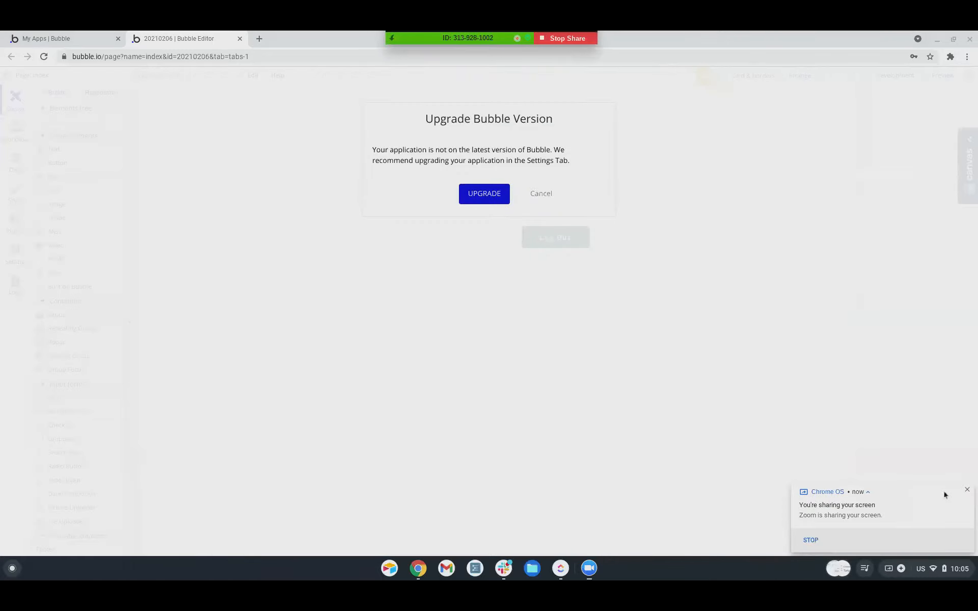
Cancel the Upgrade Bubble Version prompt, glance at the Workflow tab, and return to index page design.
left_click(967, 490)
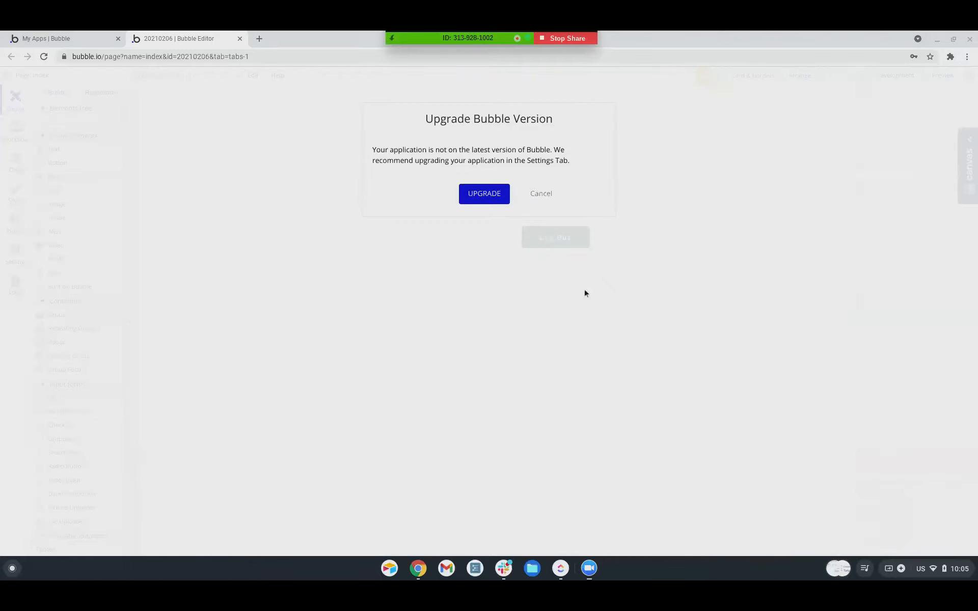
left_click(539, 197)
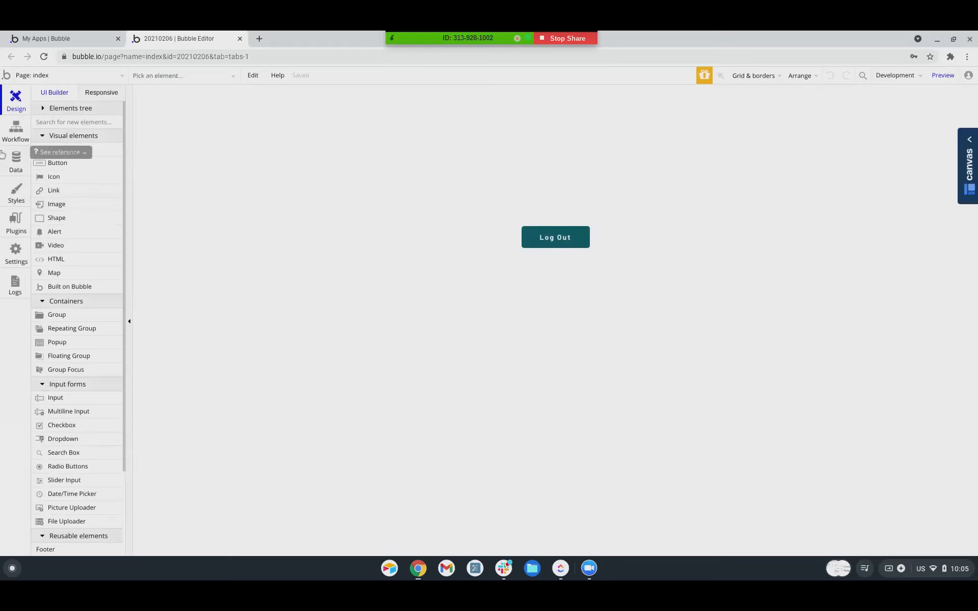
left_click(15, 133)
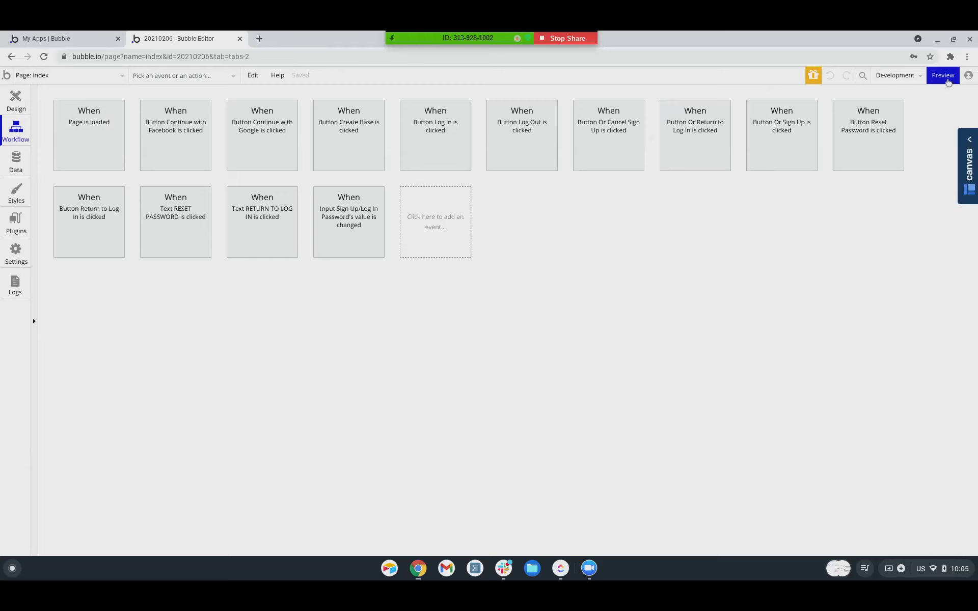
mouse_move(932, 85)
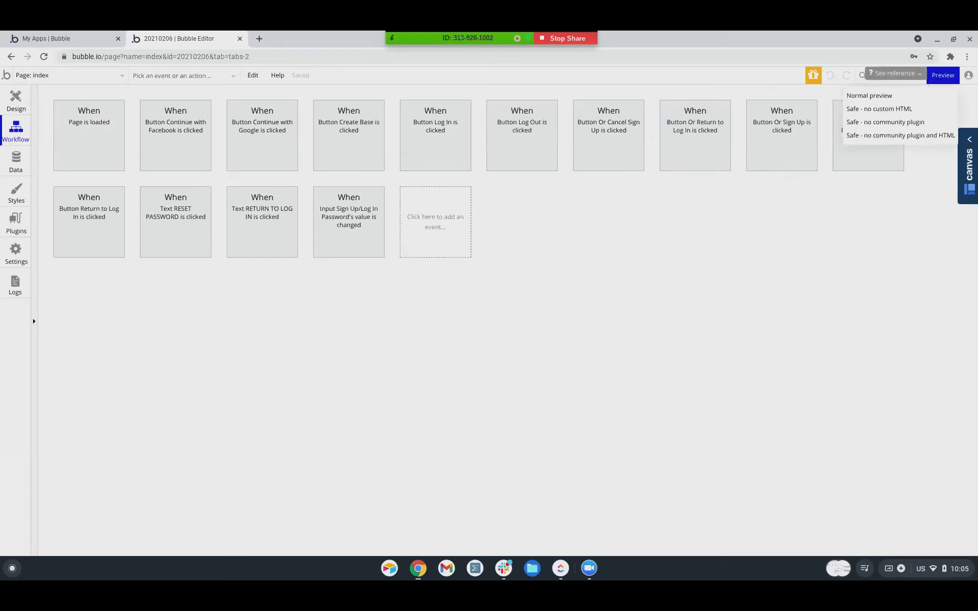
left_click(16, 103)
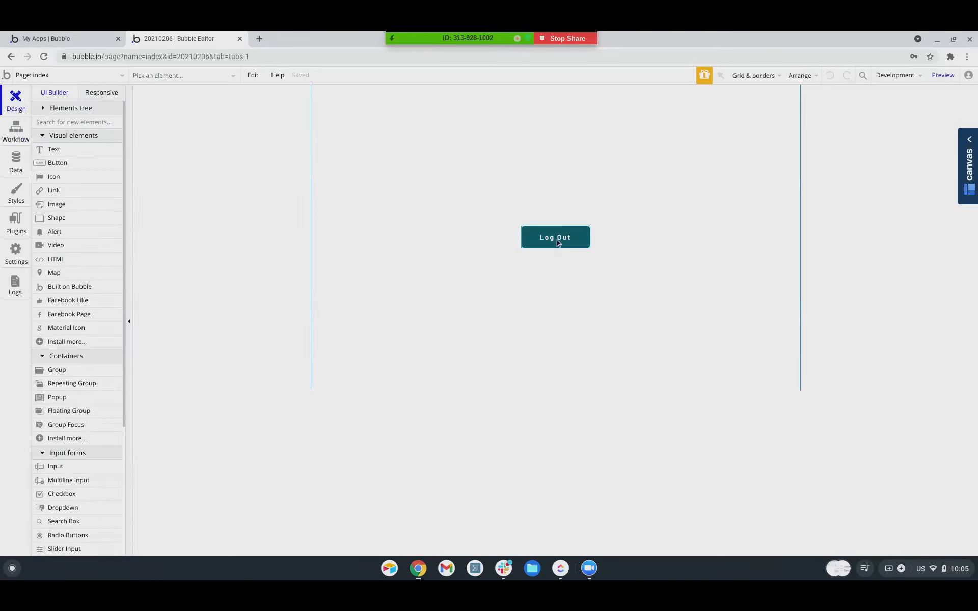
Expand Popup Sign Up/Login and preview the Log In/Sign Up and Additional Details groups.
left_click(45, 110)
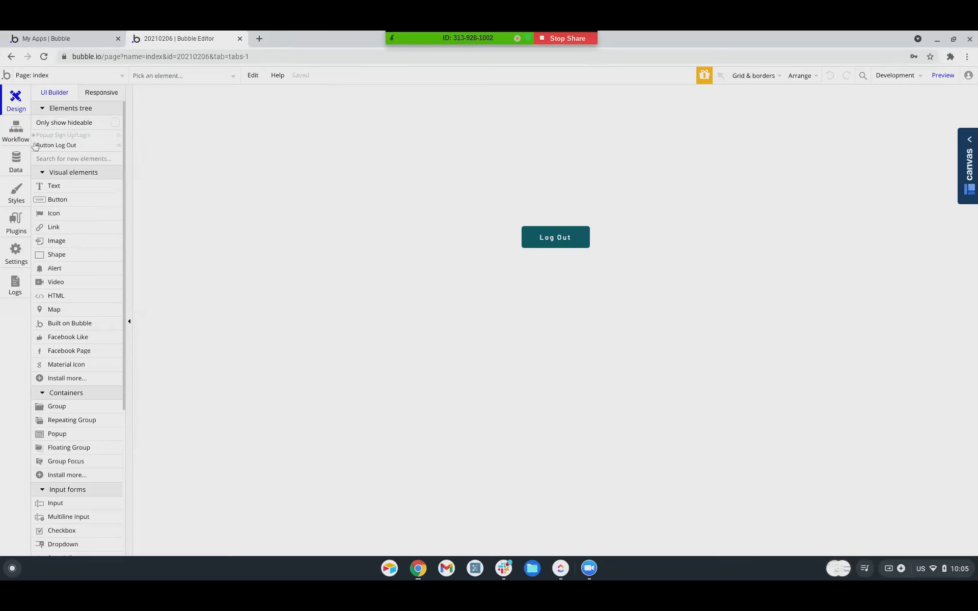
left_click(61, 136)
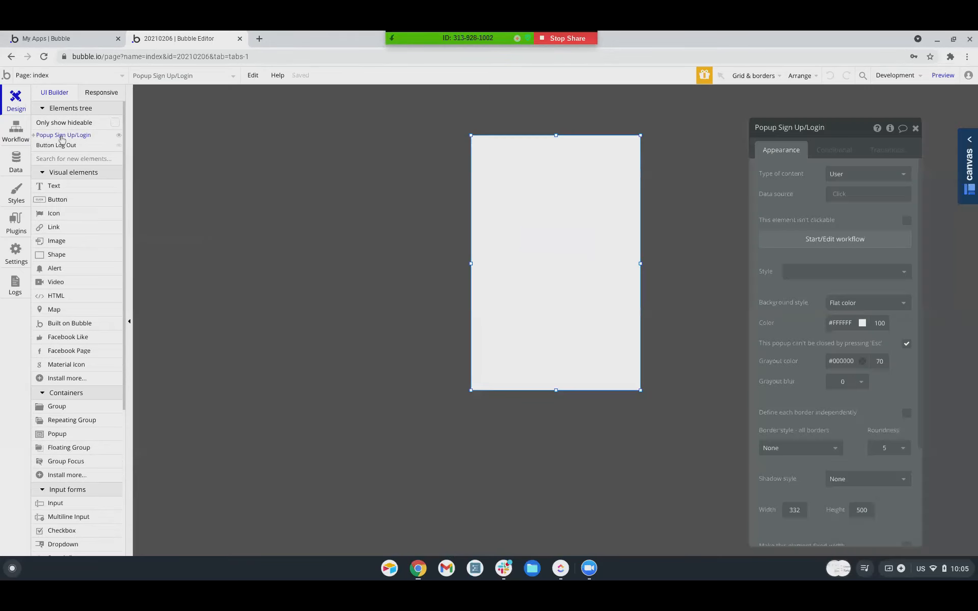
left_click(33, 136)
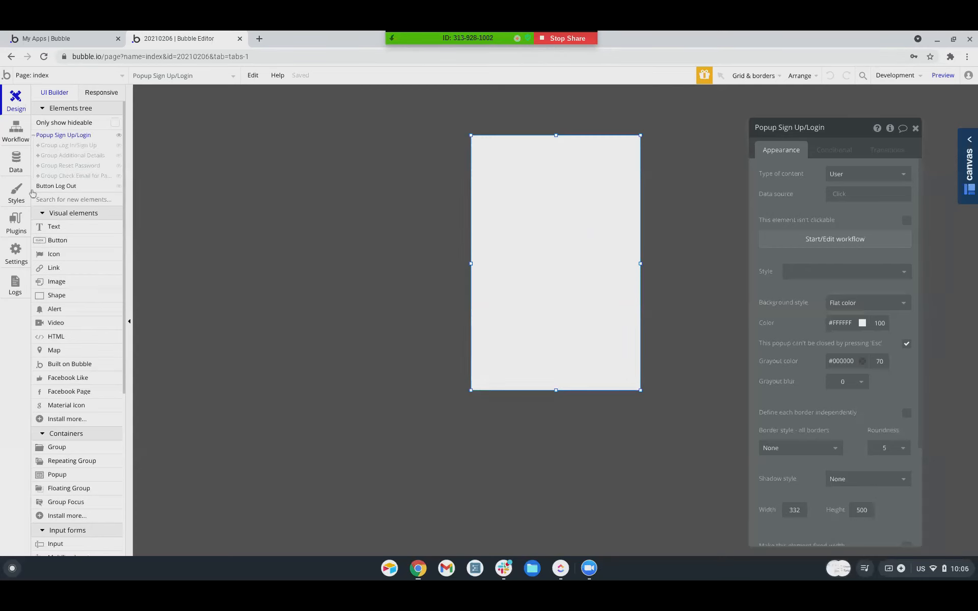
left_click(56, 146)
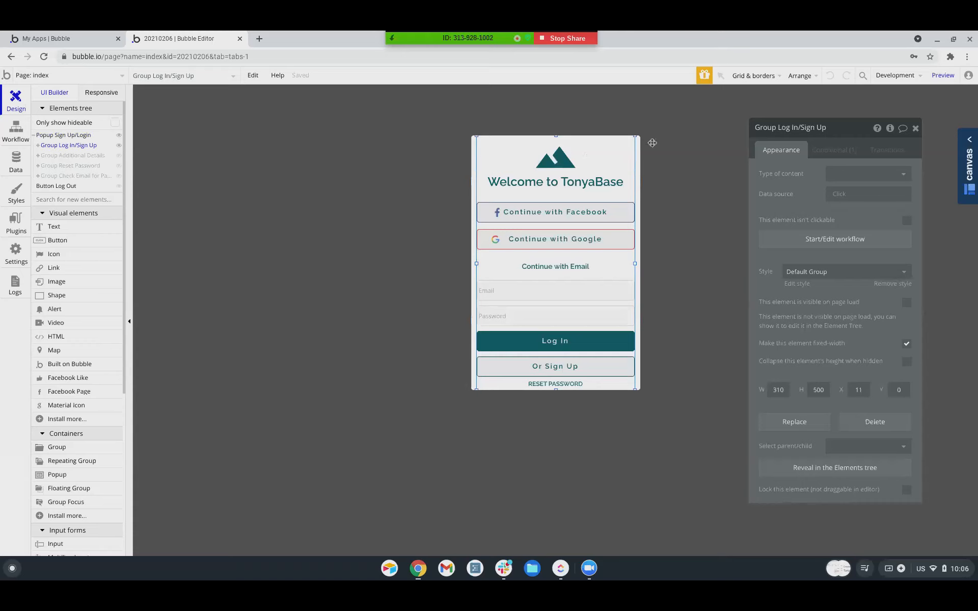
left_click(828, 156)
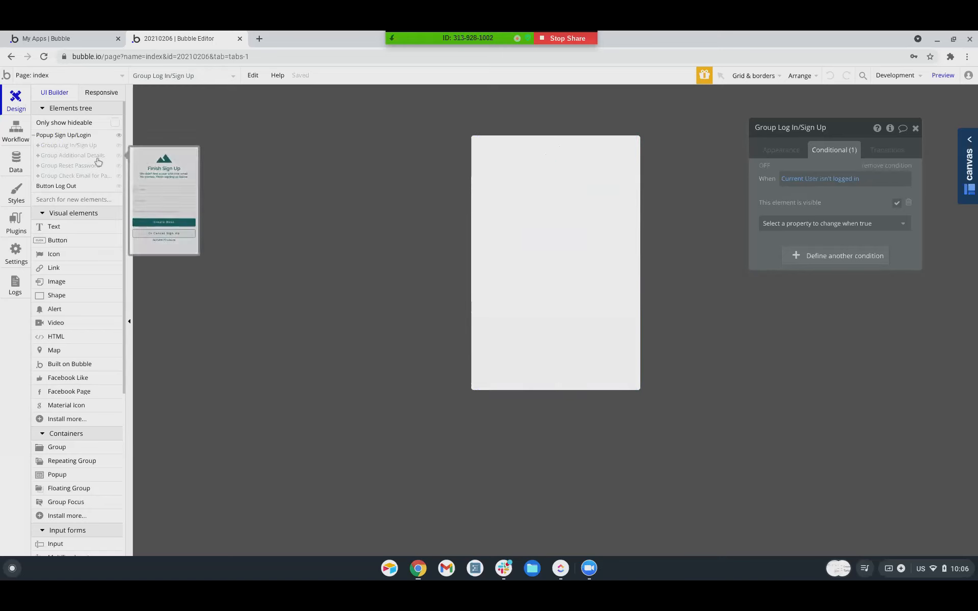
left_click(97, 158)
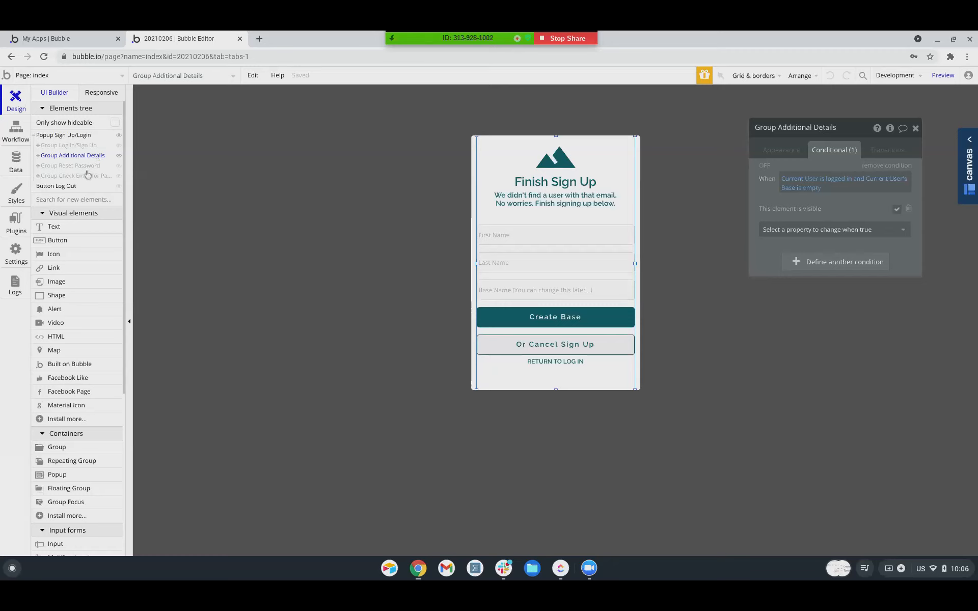
Hide the Reset Password and Check Email for Password groups, then reselect Group Log In/Sign Up.
mouse_move(89, 169)
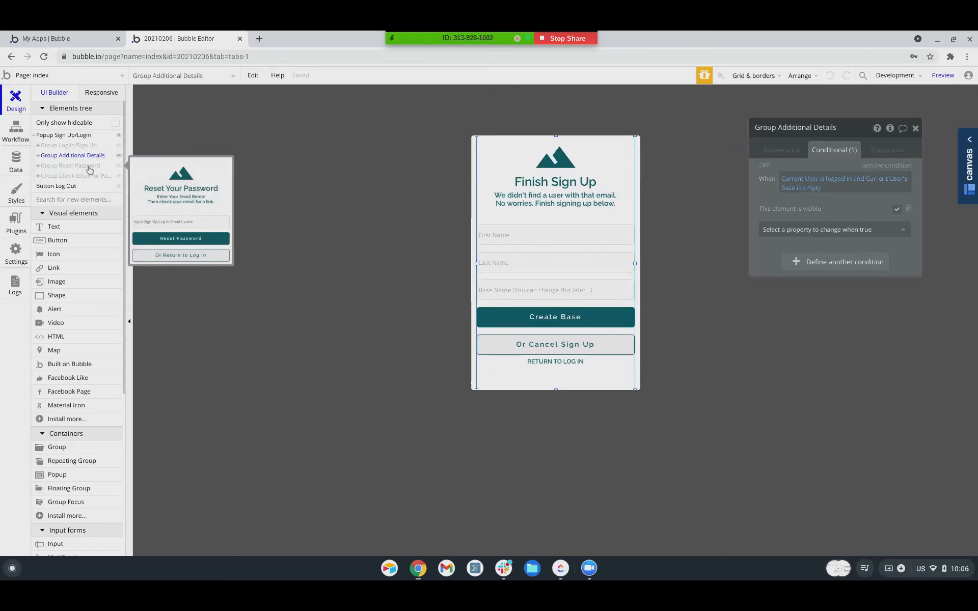
left_click(90, 168)
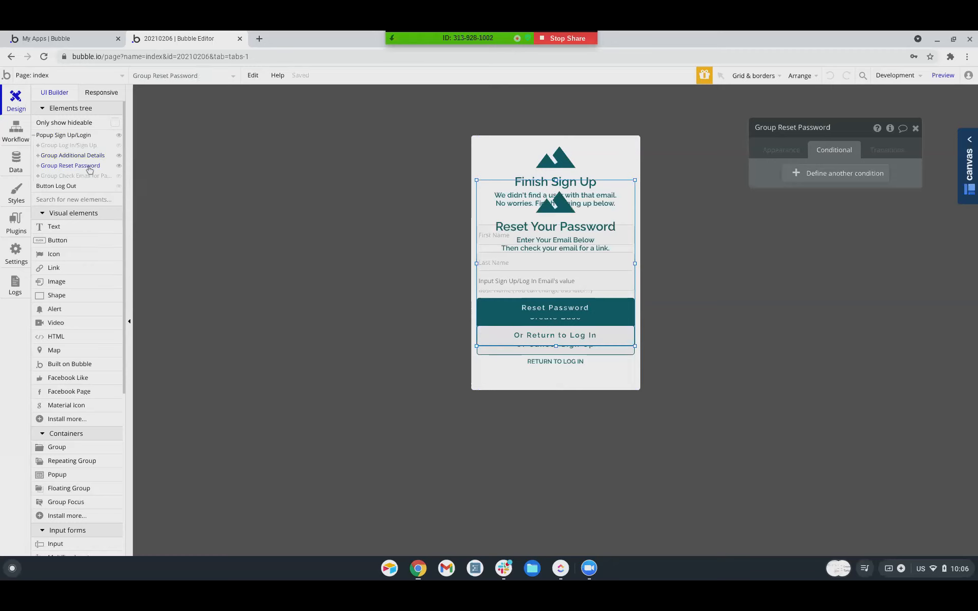
left_click(117, 169)
left_click(73, 176)
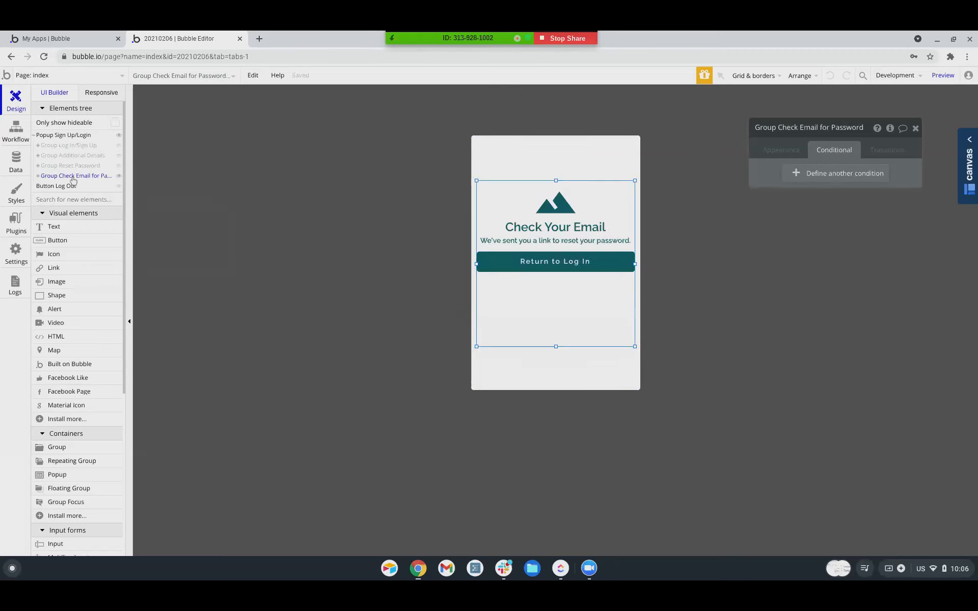
left_click(119, 178)
left_click(71, 146)
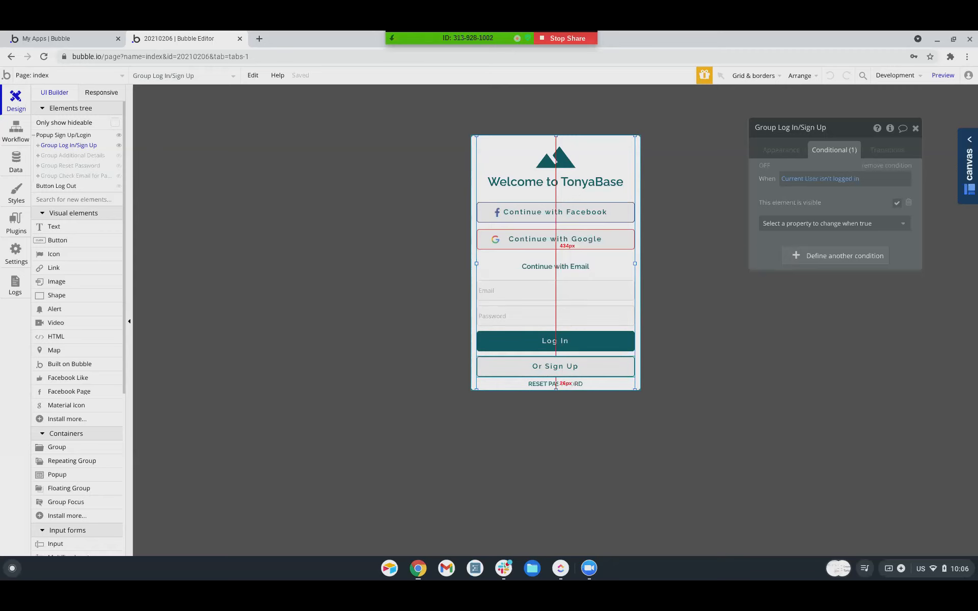
Review Button Log In's condition and appearance, then its Log the user in, Sign the user up, Hide popup steps.
left_click(561, 346)
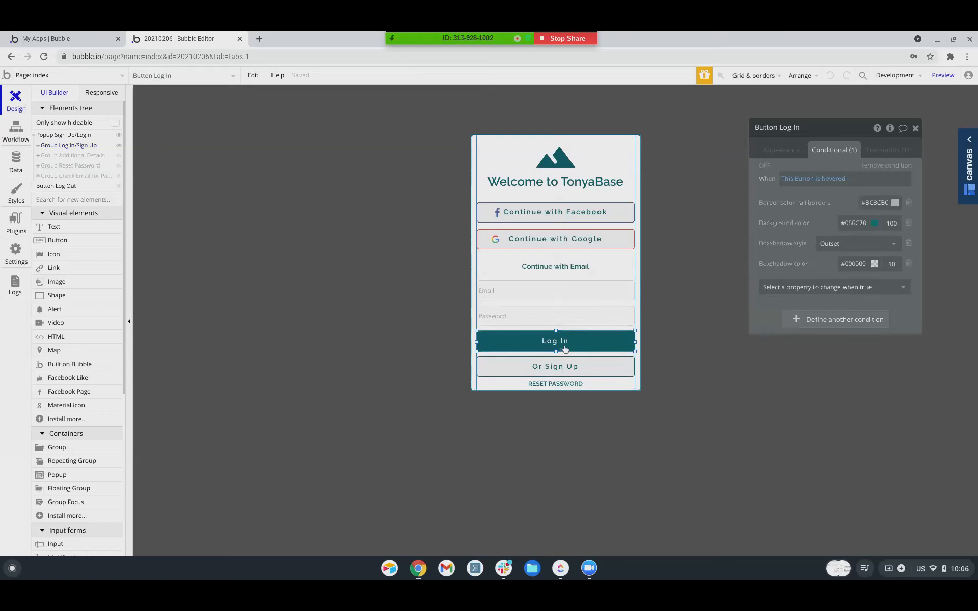
left_click(782, 150)
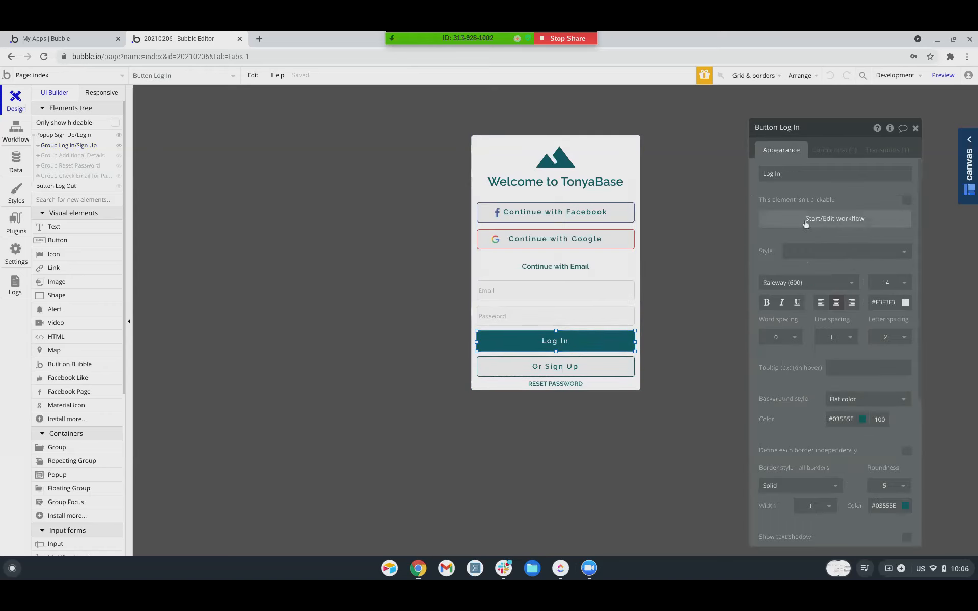
left_click(812, 221)
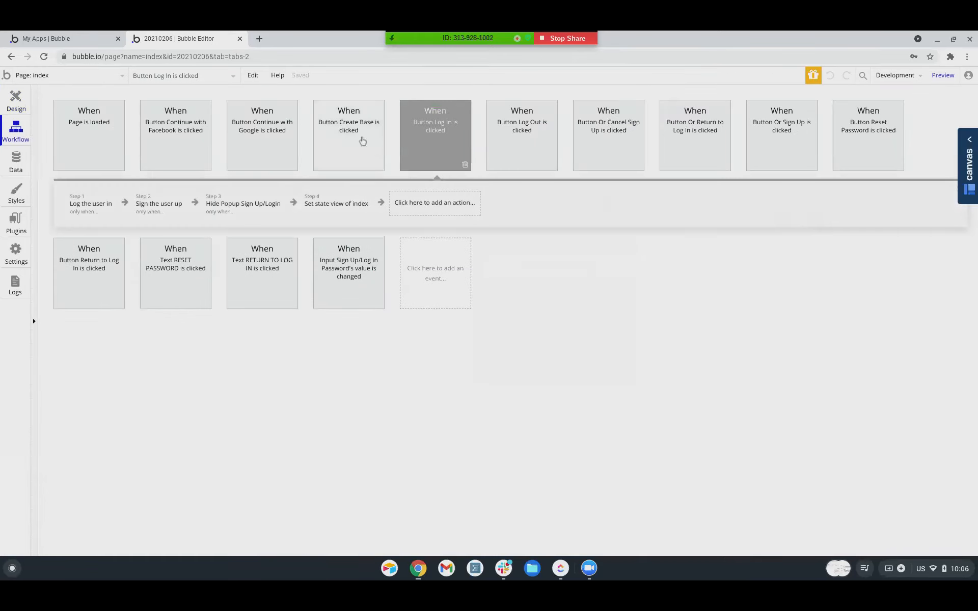
left_click(86, 206)
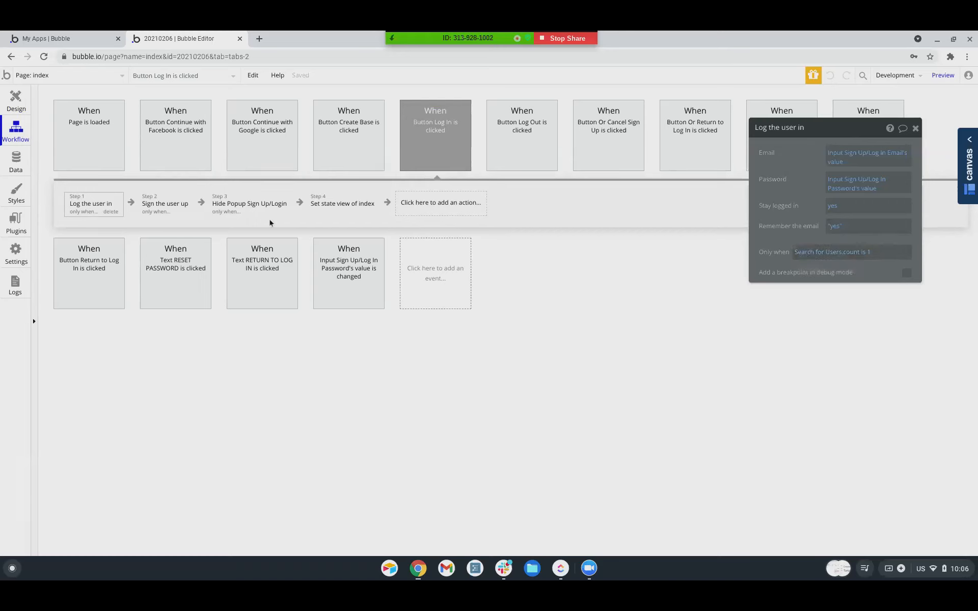
left_click(168, 207)
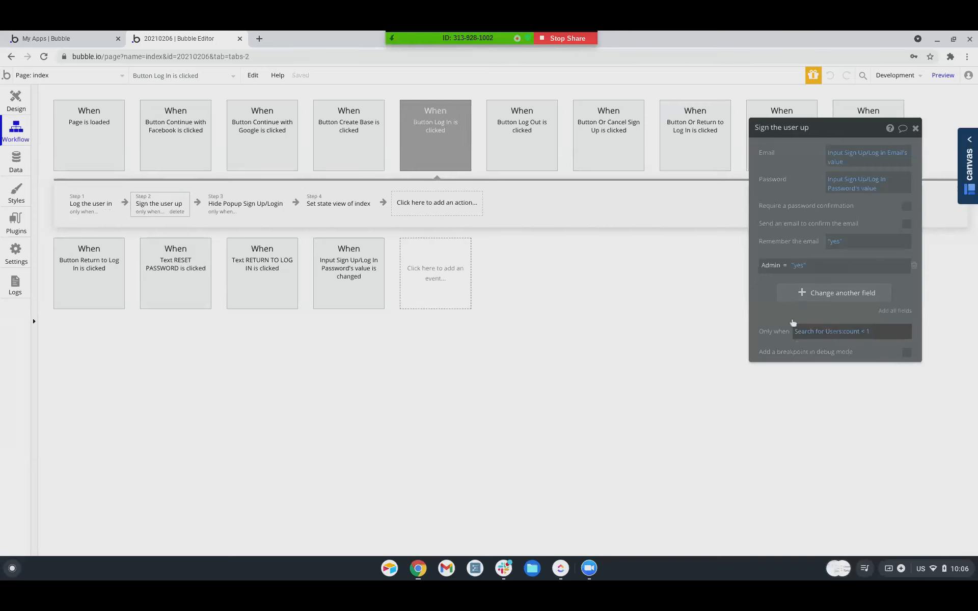
left_click(238, 207)
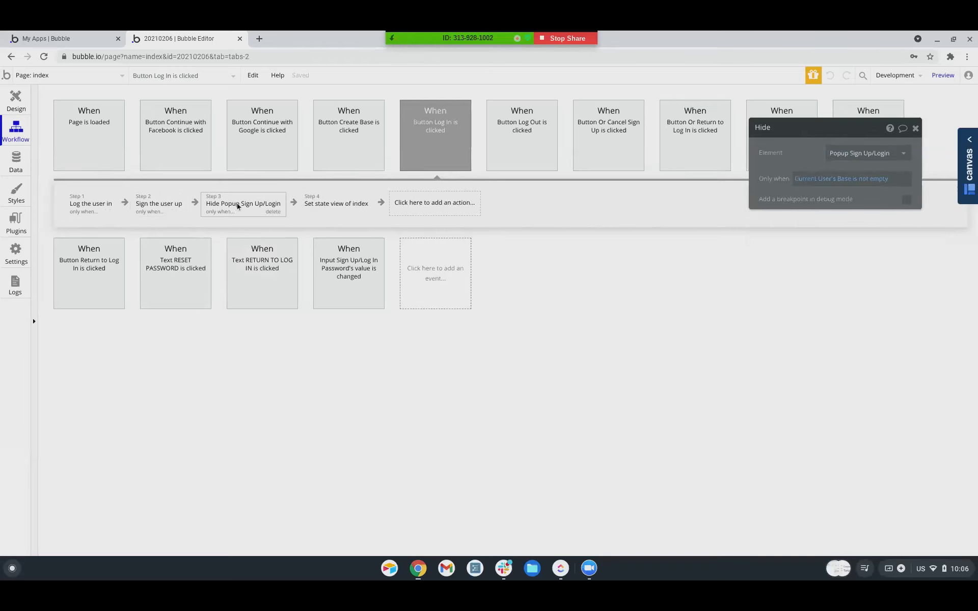
left_click(83, 207)
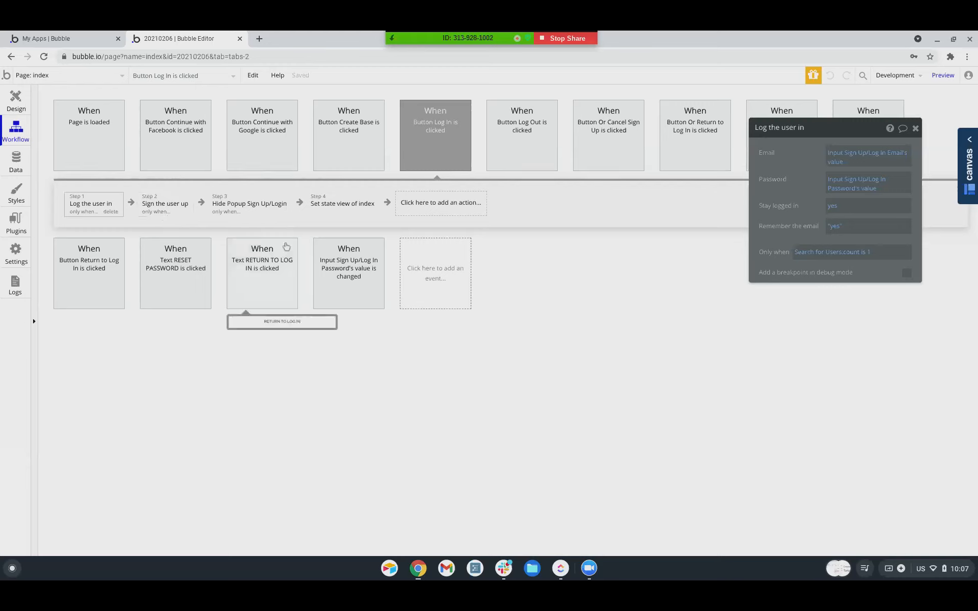
Compare the Only when Search for Users conditions on the Log the user in and Sign the user up steps.
left_click(151, 208)
left_click(82, 209)
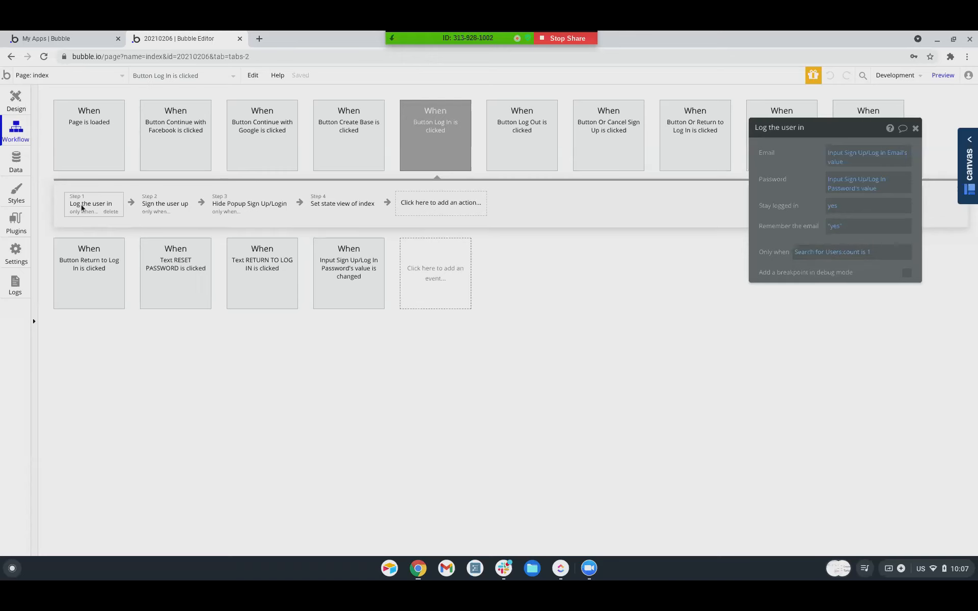
left_click(150, 213)
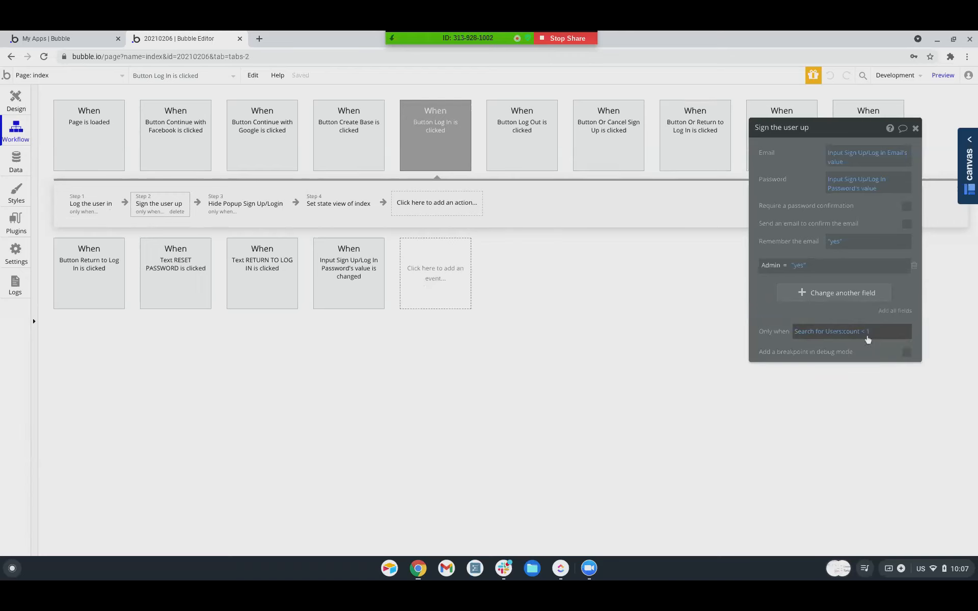
left_click(828, 333)
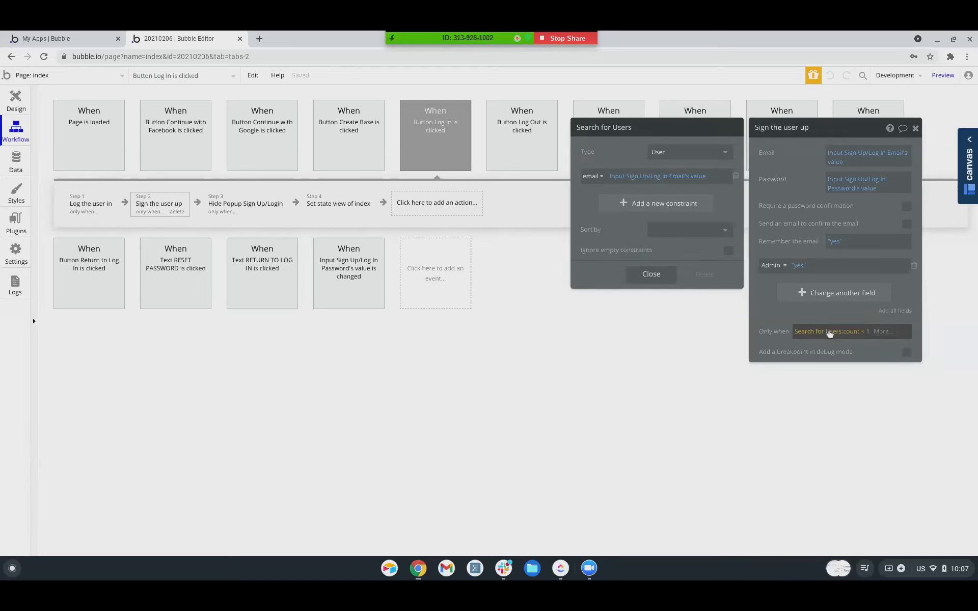
left_click(97, 205)
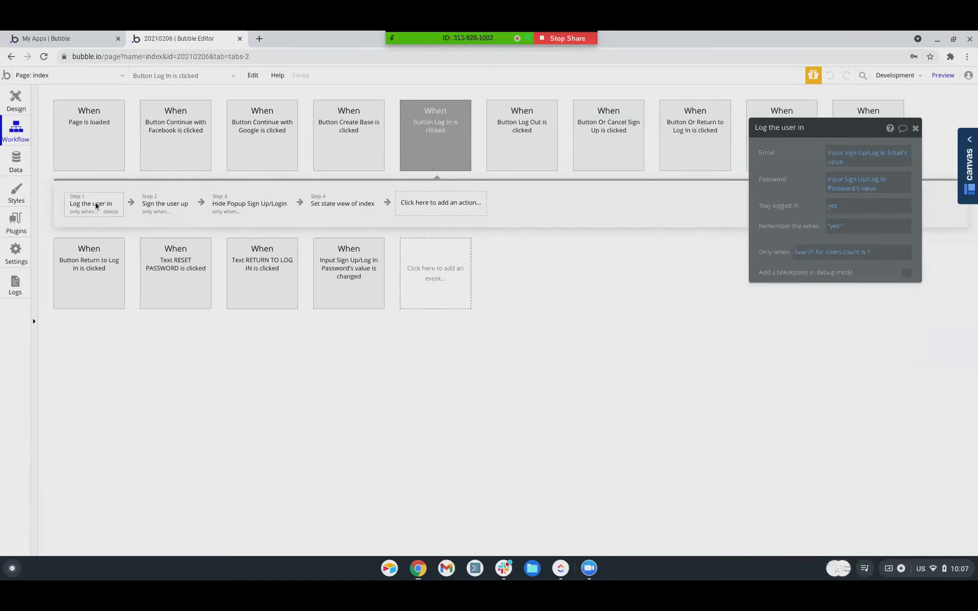
left_click(829, 253)
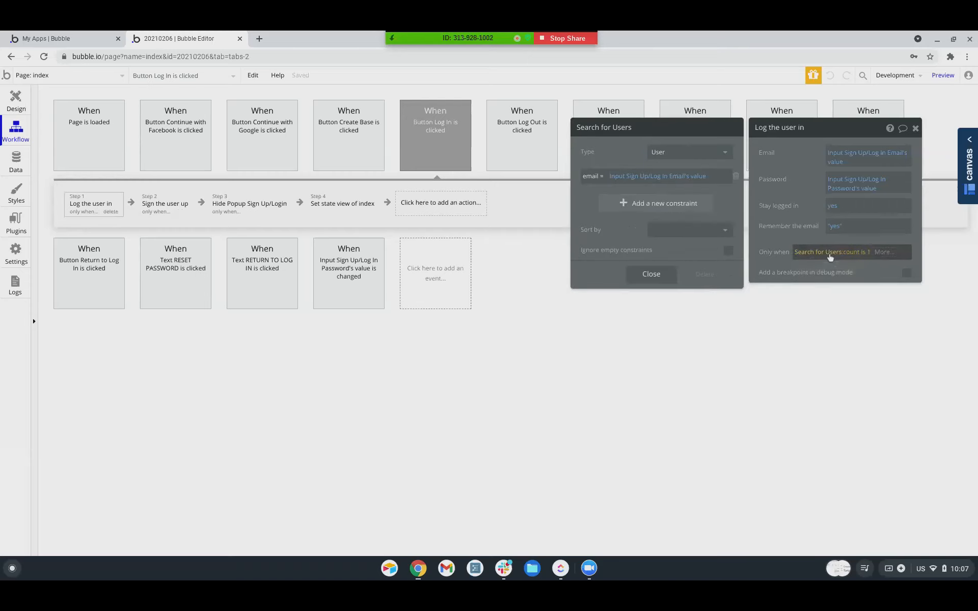
left_click(764, 241)
Inspect the Hide popup and Set state view of index steps, then show the Or Sign Up workflow.
left_click(238, 210)
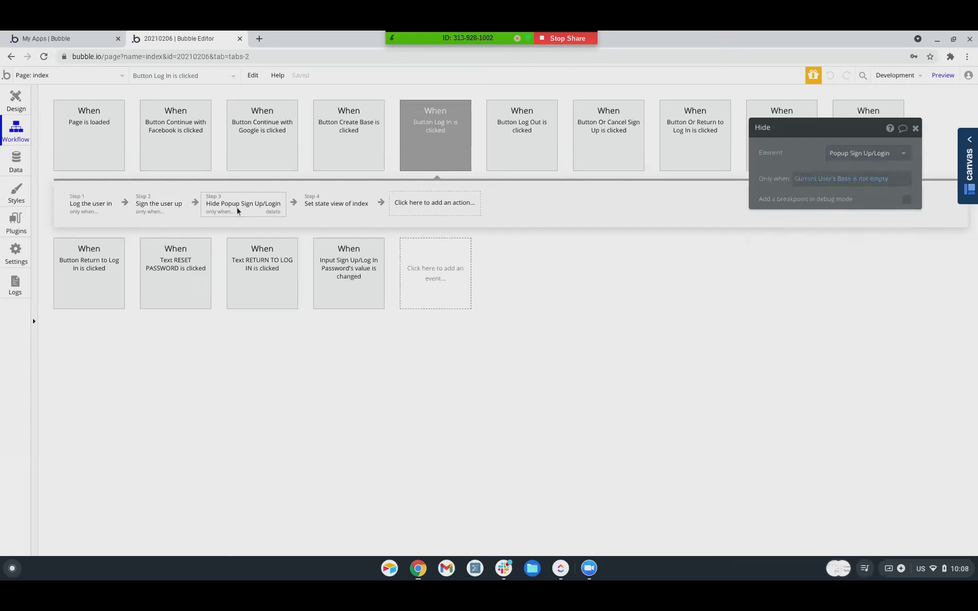
left_click(331, 207)
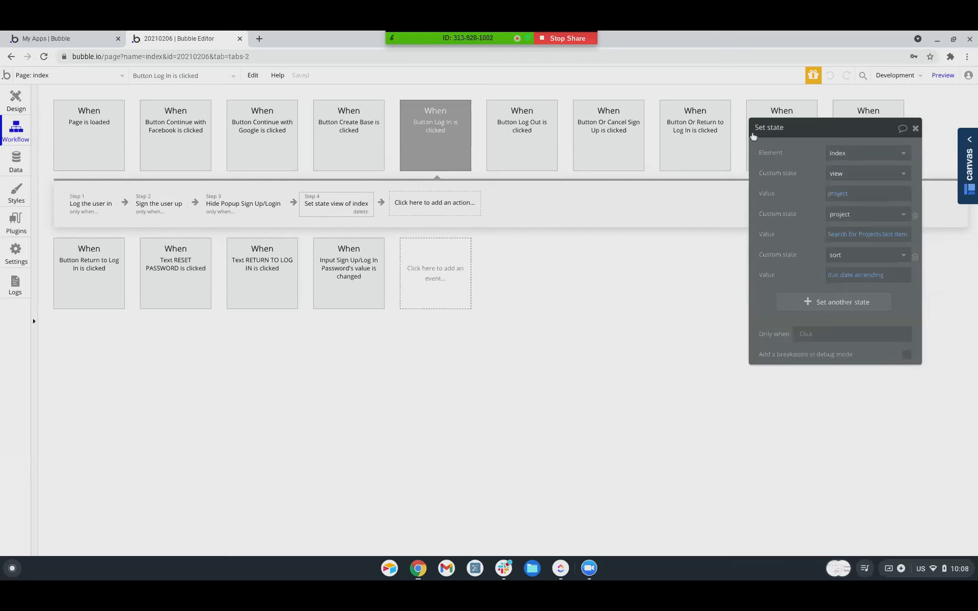
left_click_drag(800, 137, 692, 227)
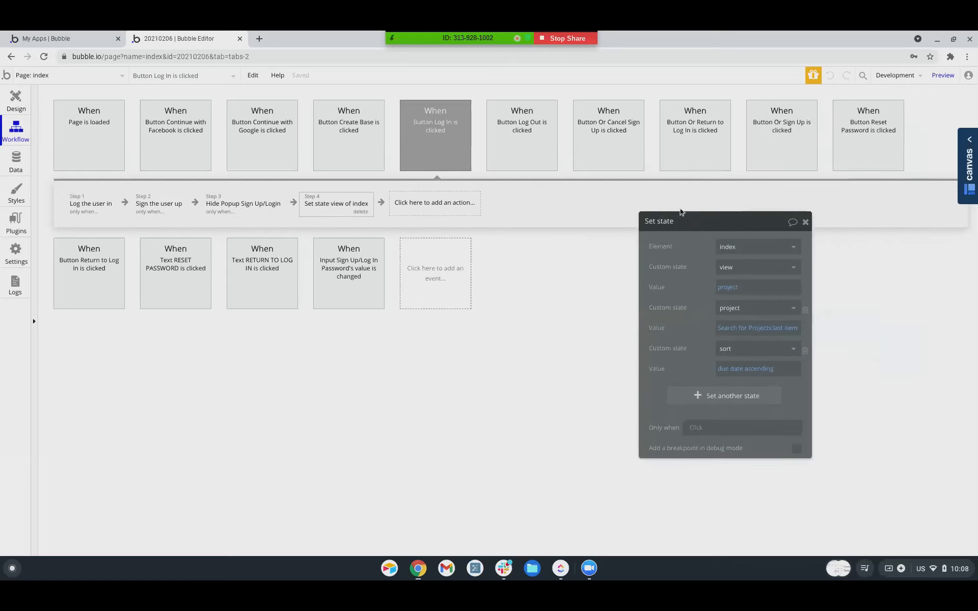
left_click(783, 140)
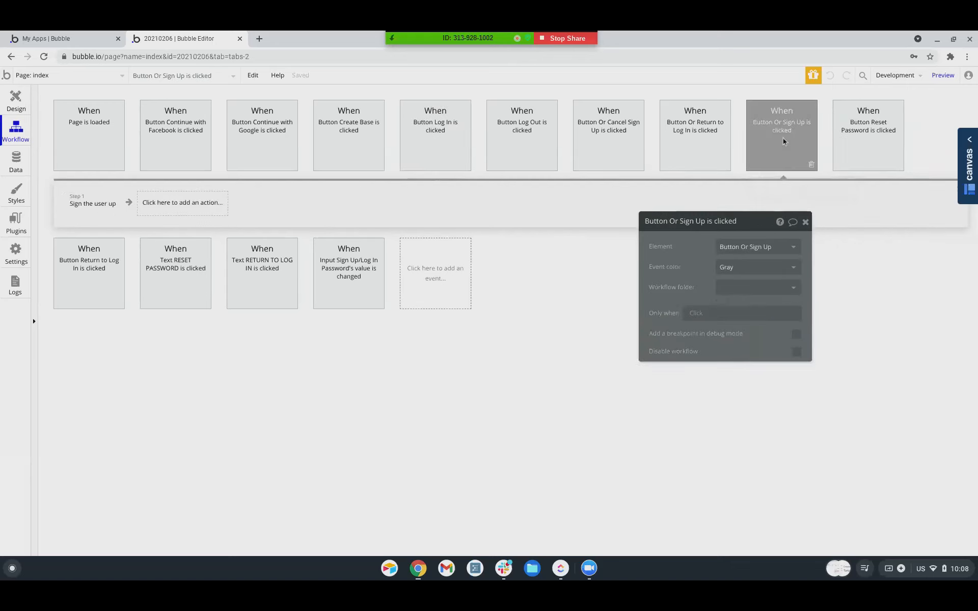
Look over the Or Sign Up, Or Cancel Sign Up, Log Out, Log In and Page is loaded workflows, then return to Design.
left_click(106, 208)
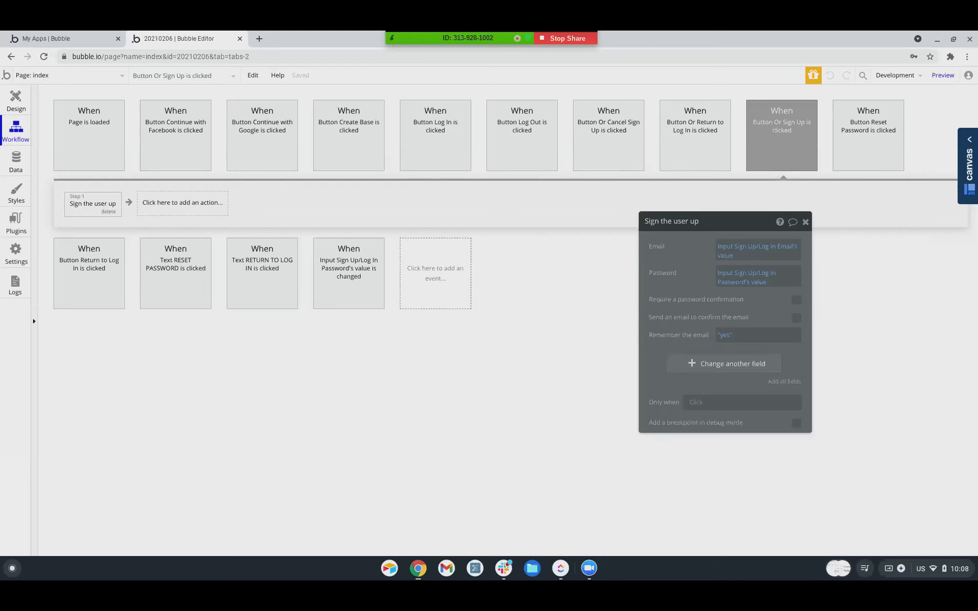
left_click(607, 135)
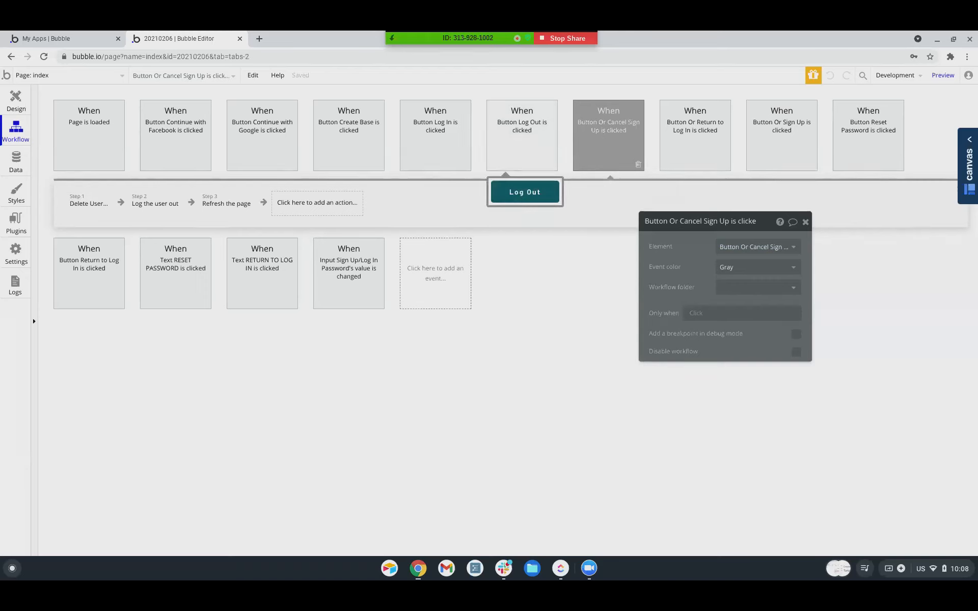
left_click(525, 156)
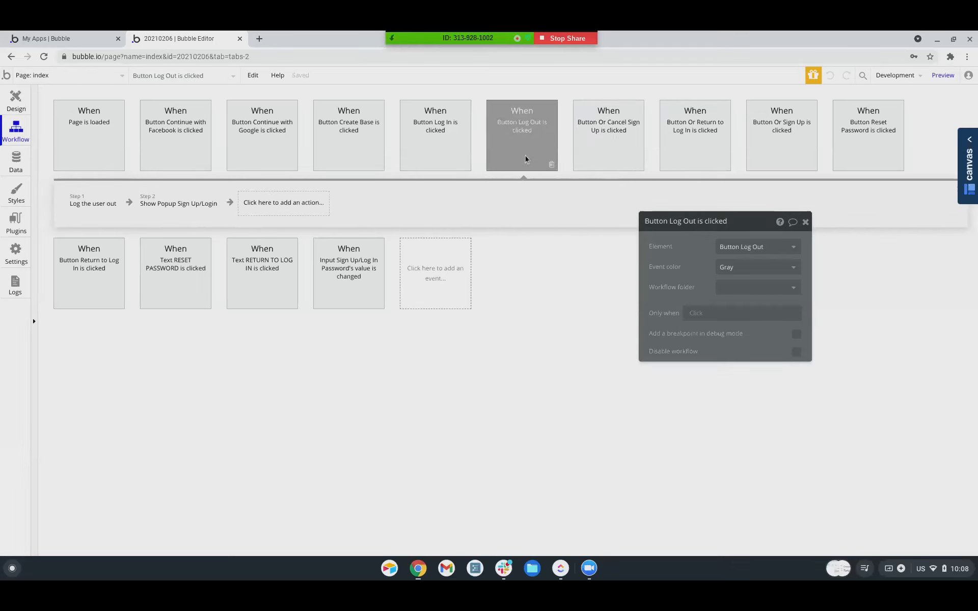
left_click(448, 156)
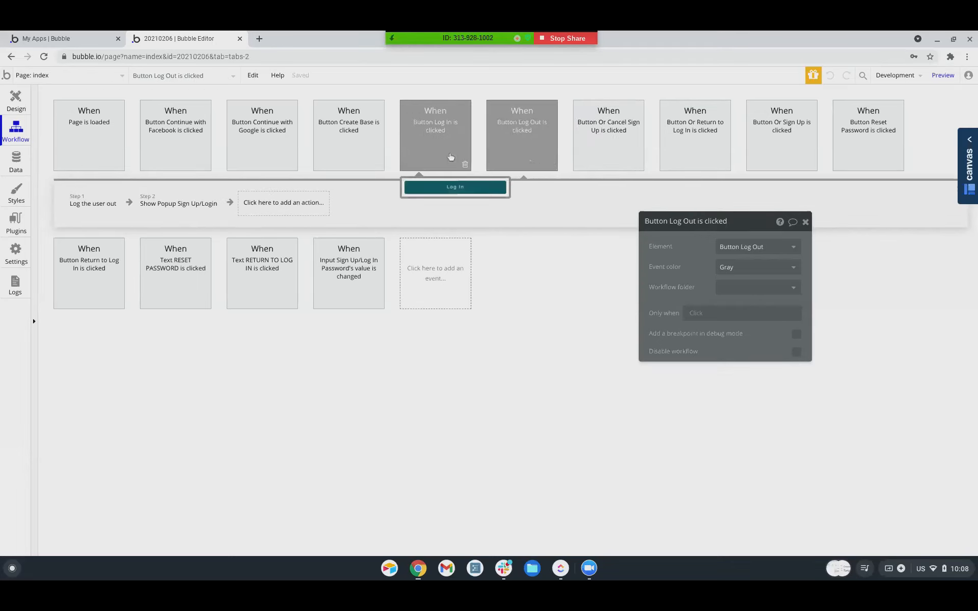
left_click(89, 148)
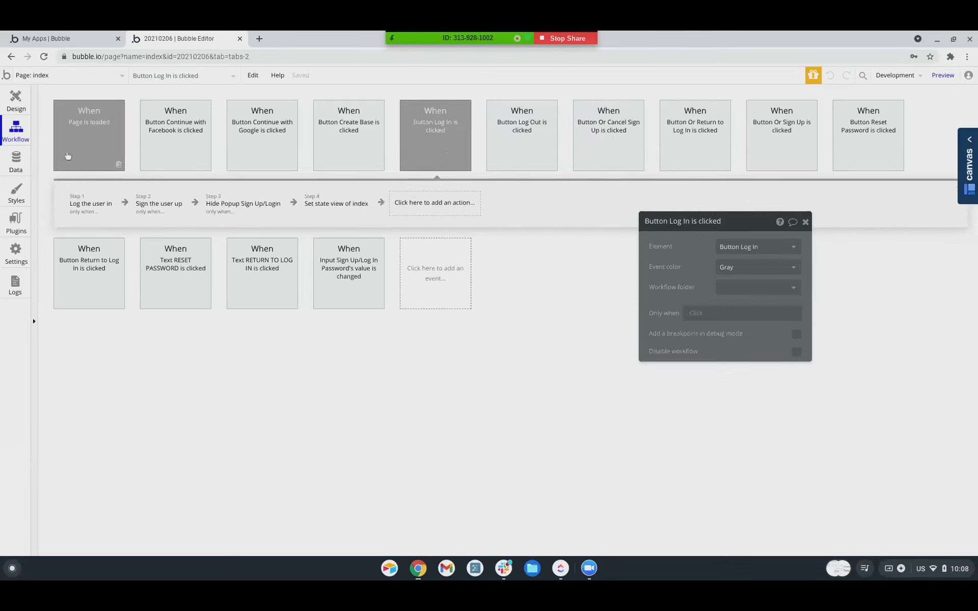
left_click(15, 101)
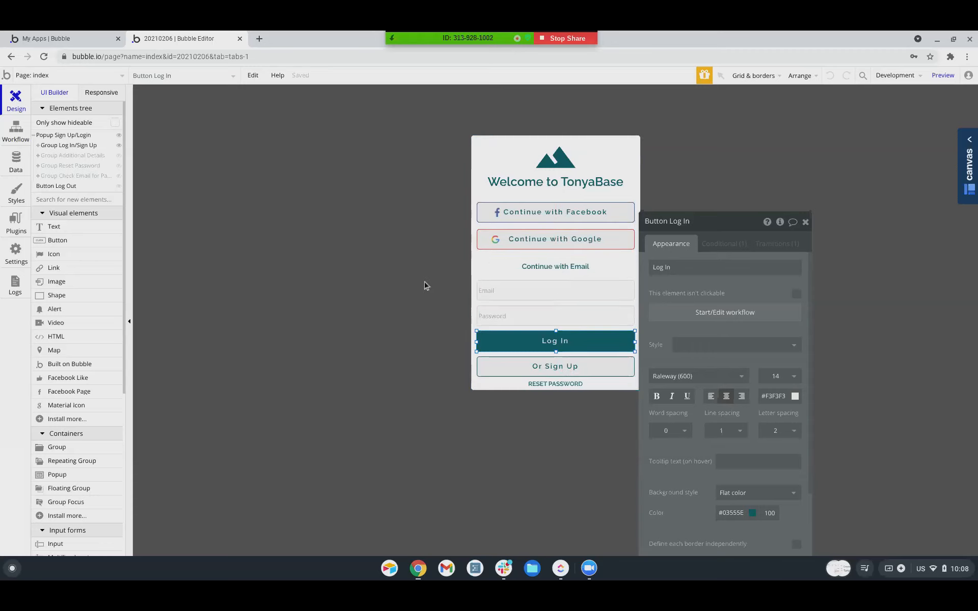
End the screen share with Stop Share.
left_click(559, 40)
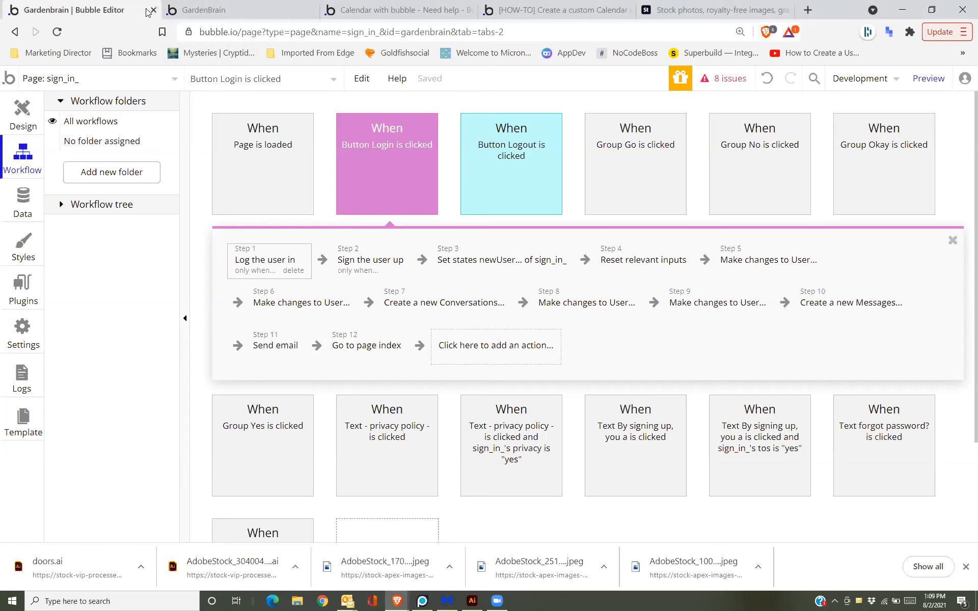
From My apps, open GardenBrain in the editor and switch to the sign_in_ page.
left_click(9, 79)
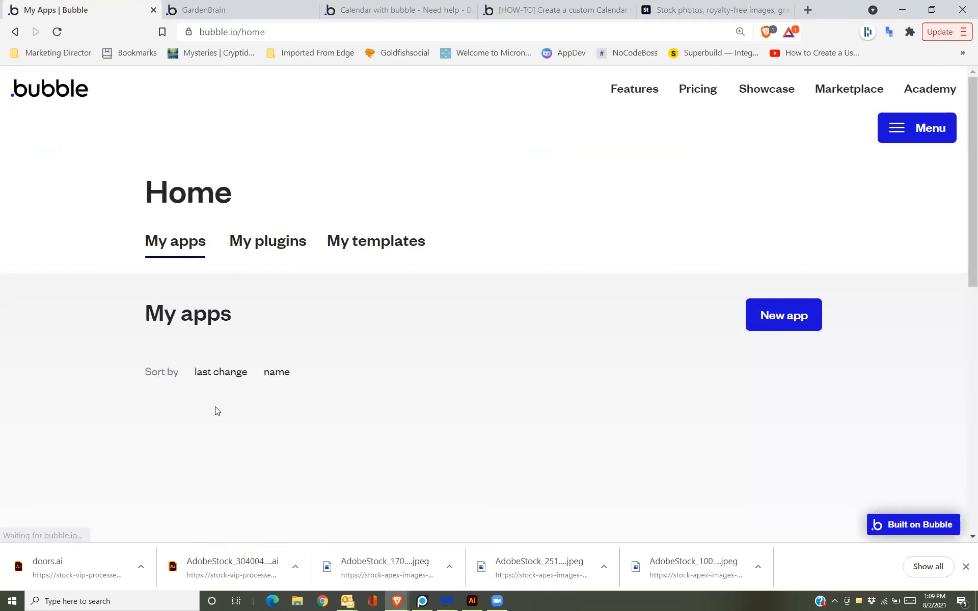
left_click(209, 444)
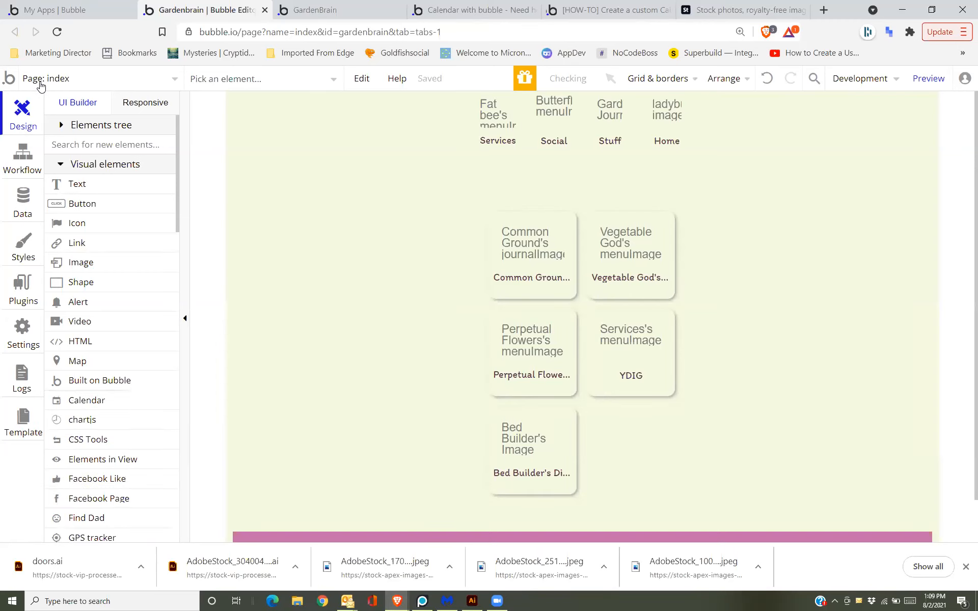
left_click(103, 84)
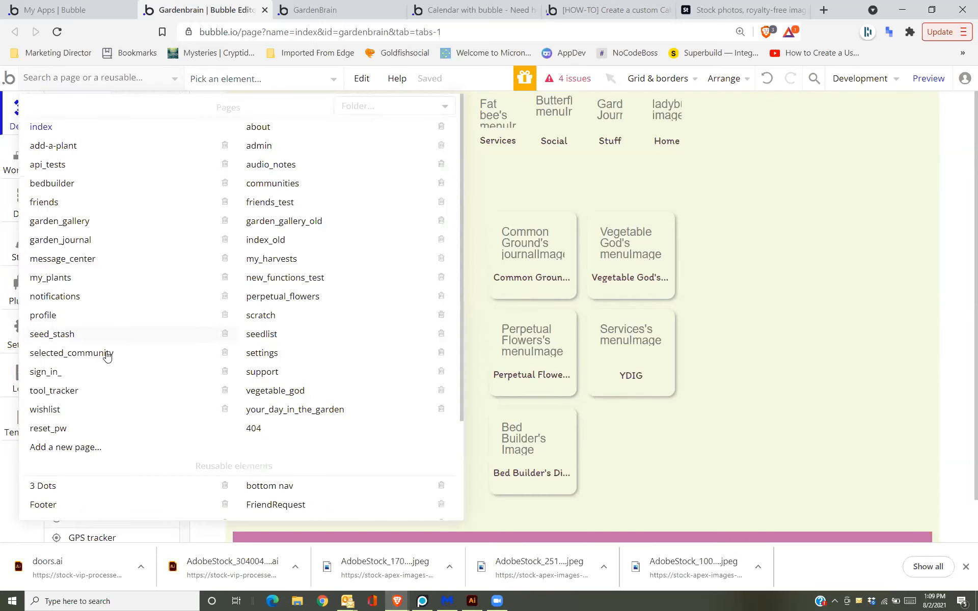
left_click(108, 369)
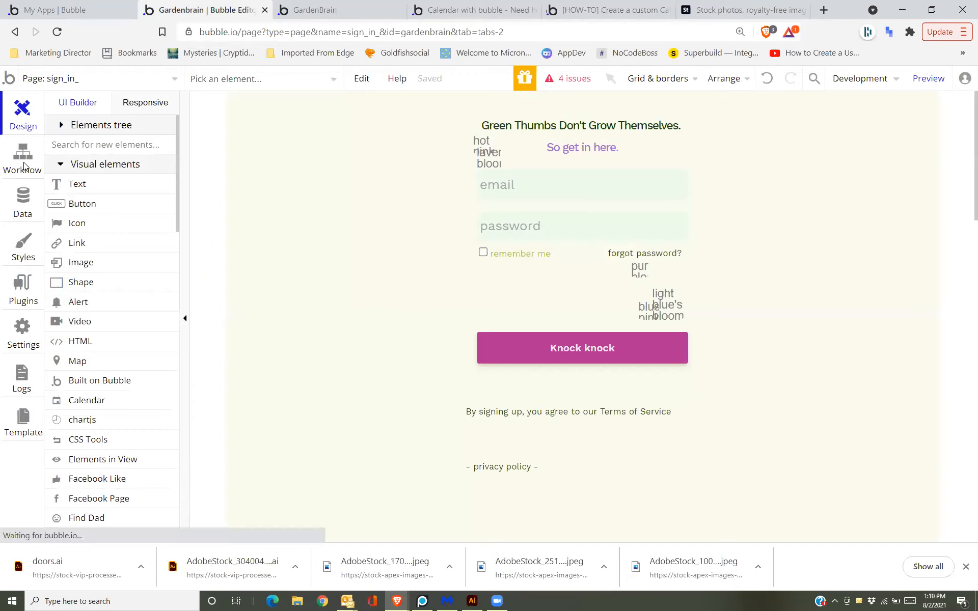
In the sign_in_ workflows, disable the 'Button Logout is clicked' workflow.
left_click(24, 166)
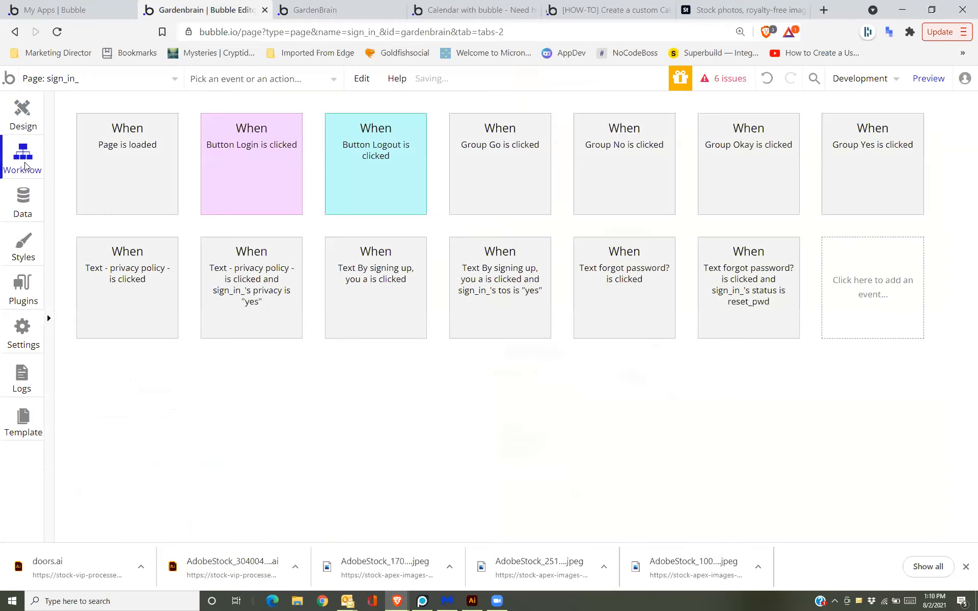
left_click(244, 178)
left_click(359, 184)
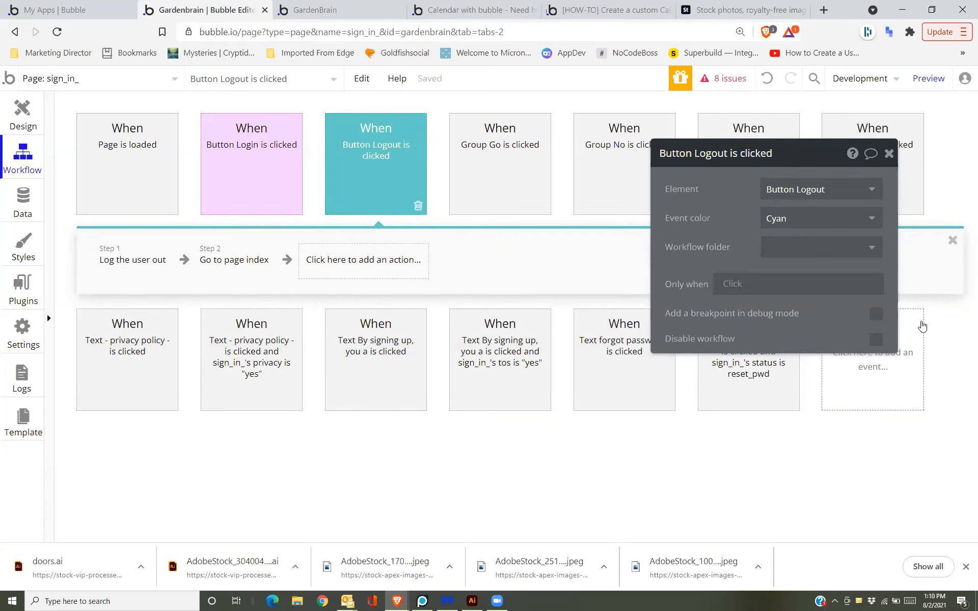
left_click(876, 339)
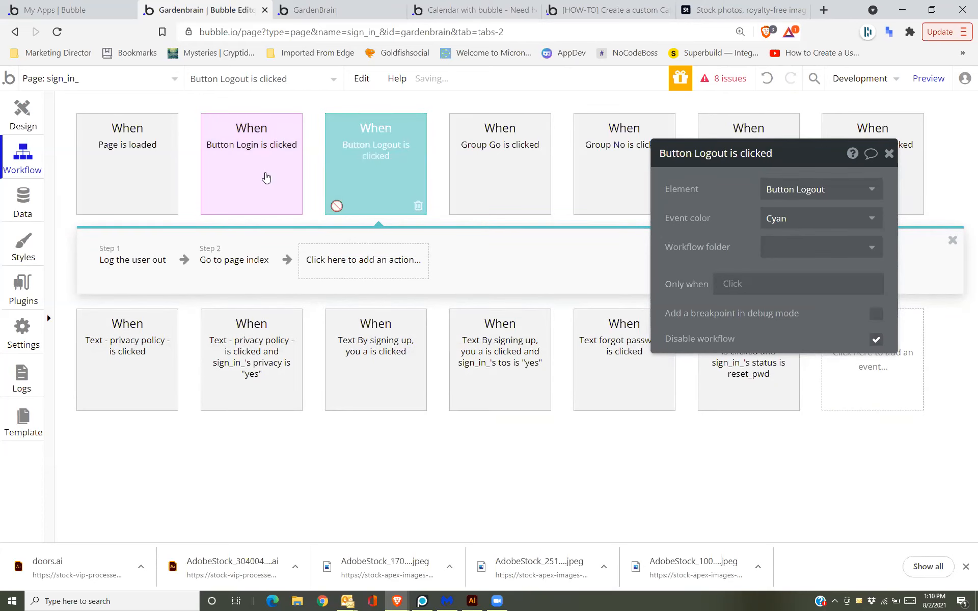
Review the Button Login steps (Log the user in, Sign the user up) and preview in debug mode.
left_click(258, 170)
left_click(125, 261)
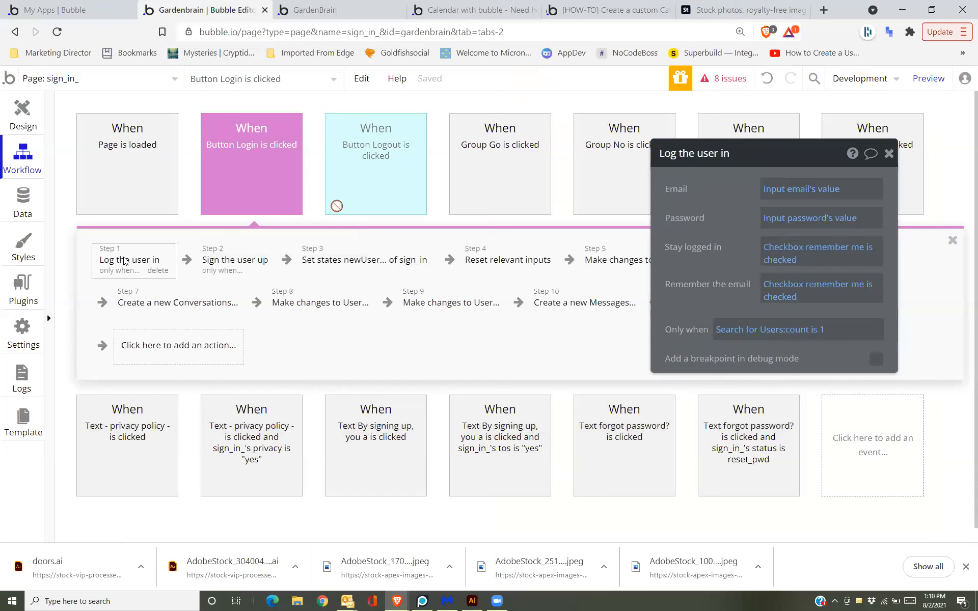
left_click(234, 271)
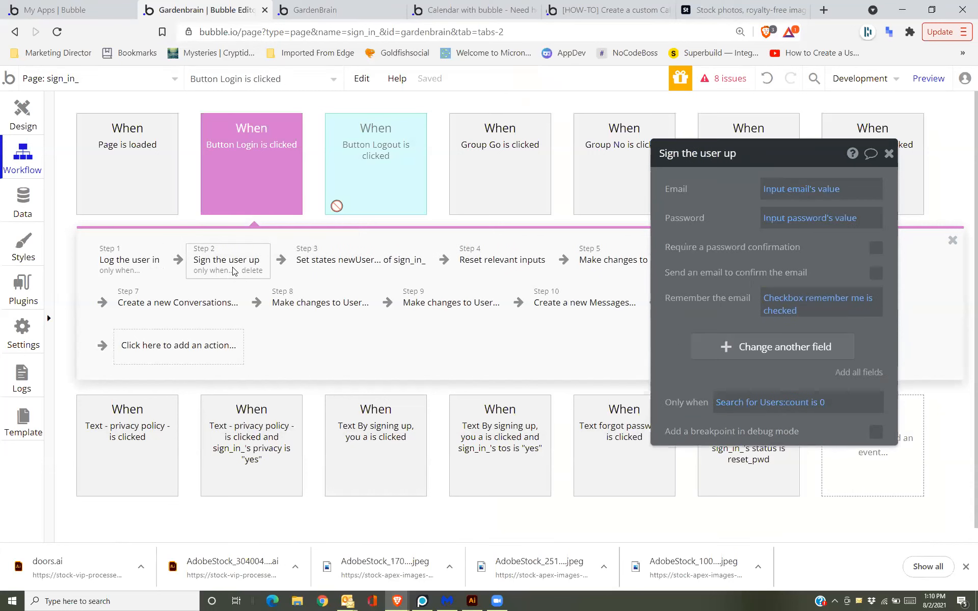
left_click(917, 82)
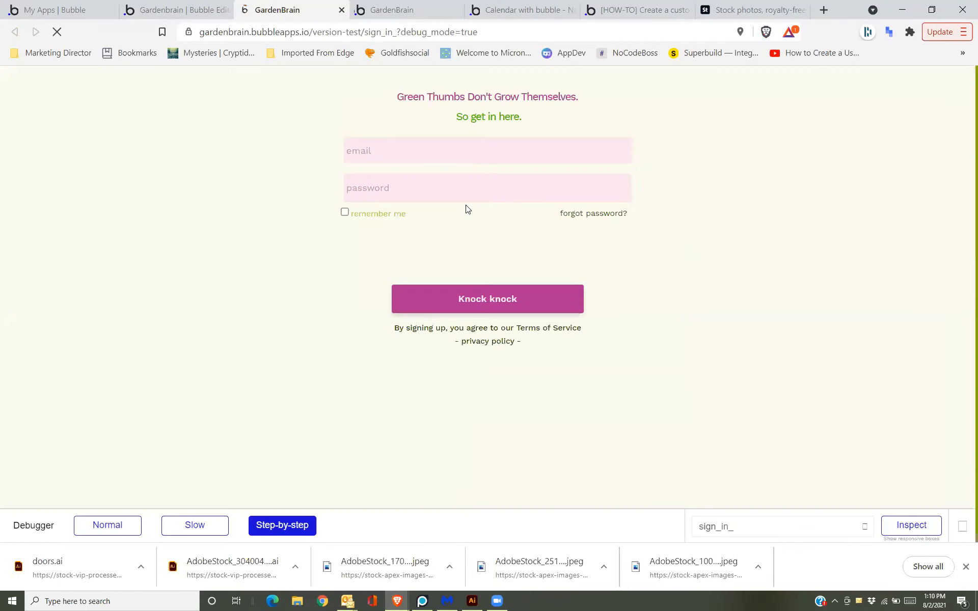
Enter the test account's email and password on the sign-in form.
left_click(440, 143)
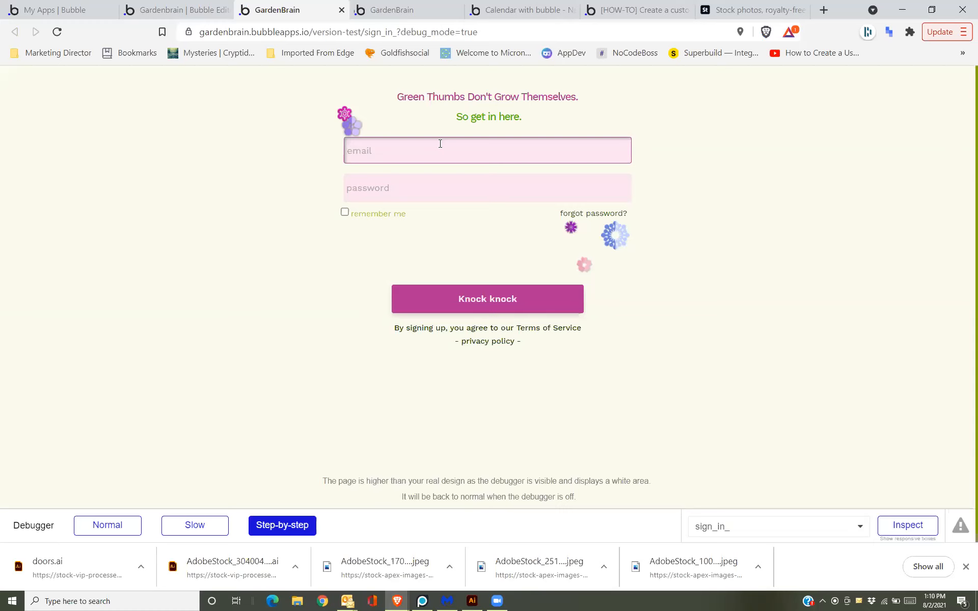
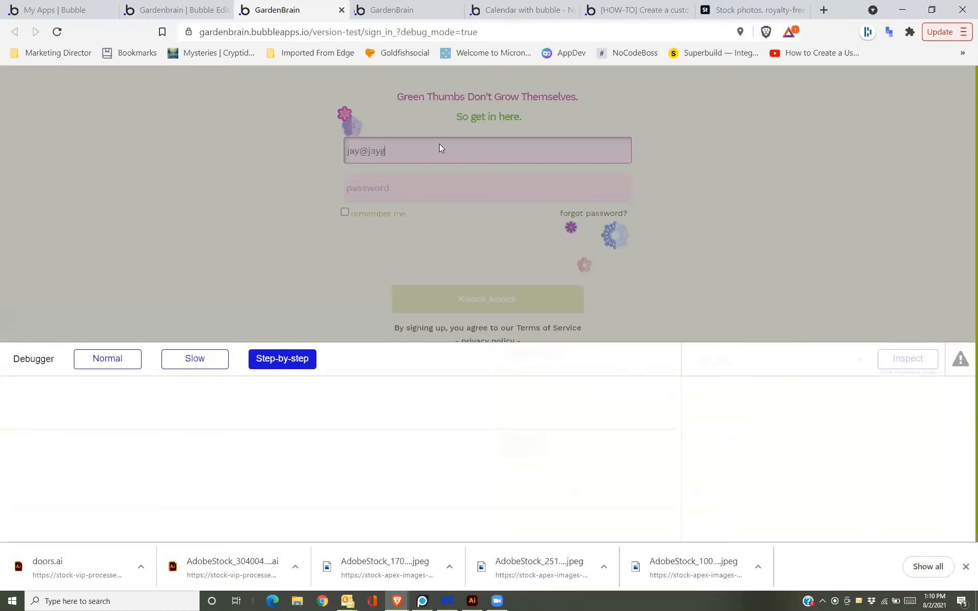
key("Tab")
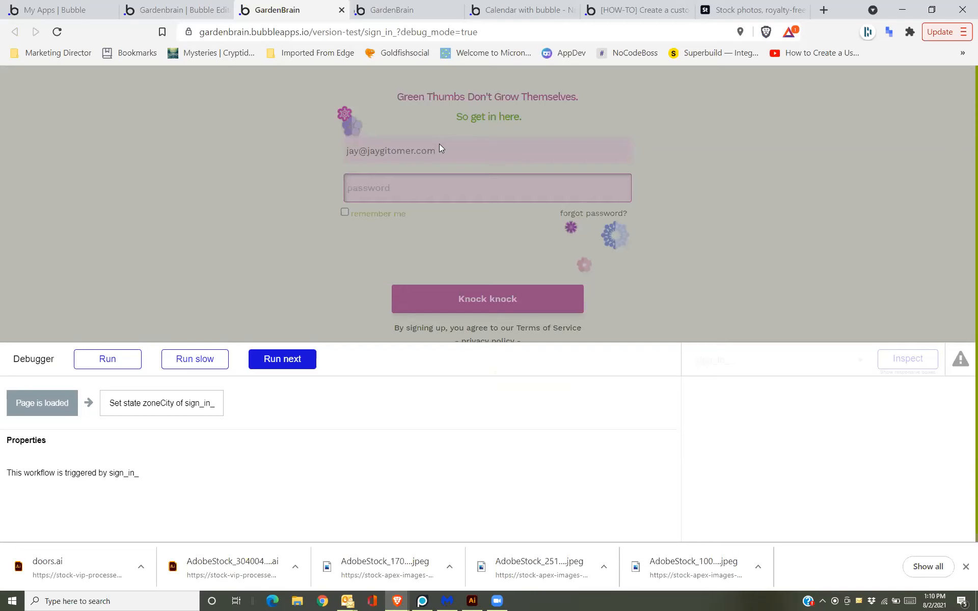
type("•••••")
Step the login workflow through to Sign the user up, dismiss the email-in-use alert, return to the editor.
left_click(262, 362)
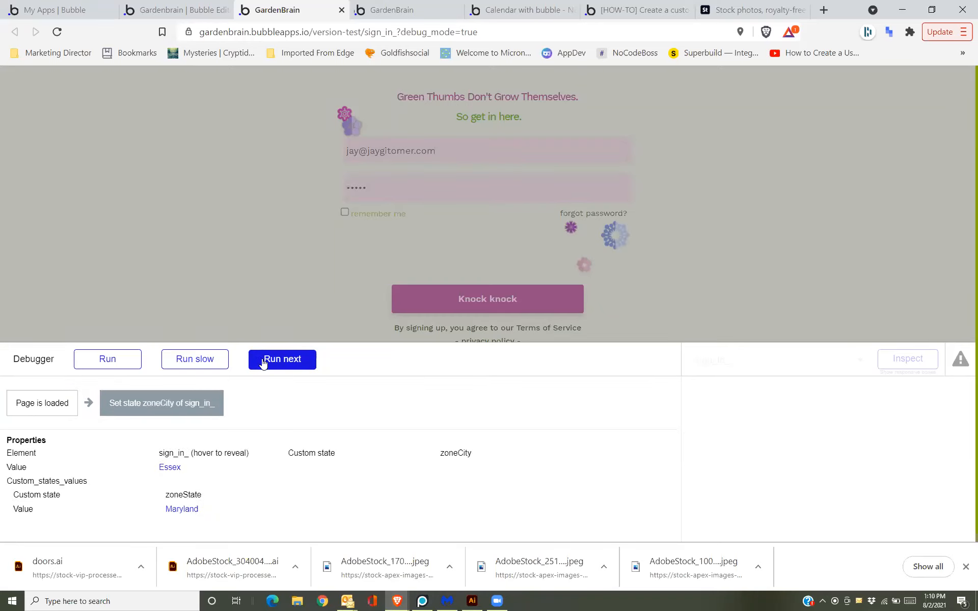
left_click(262, 360)
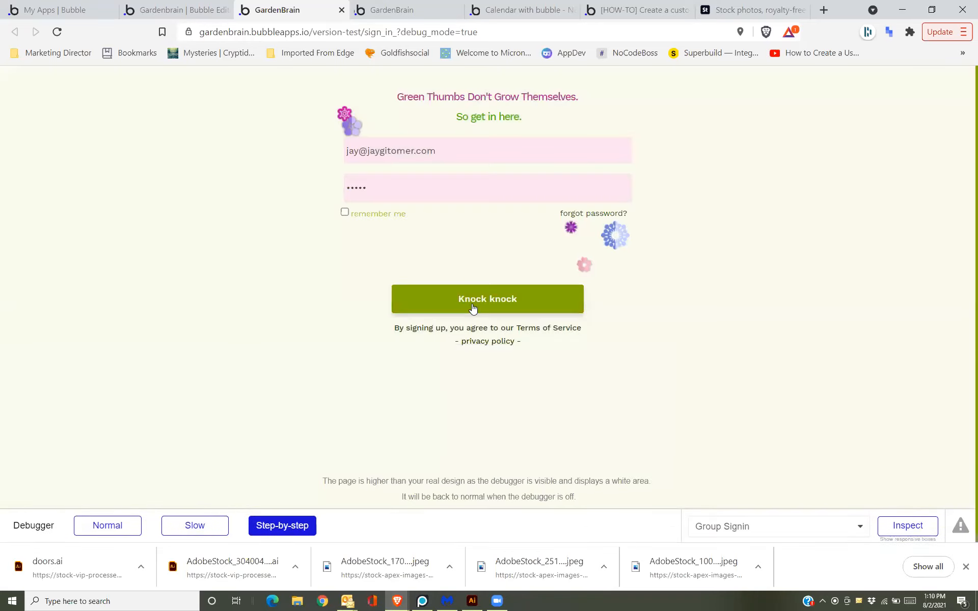
left_click(472, 304)
left_click(294, 360)
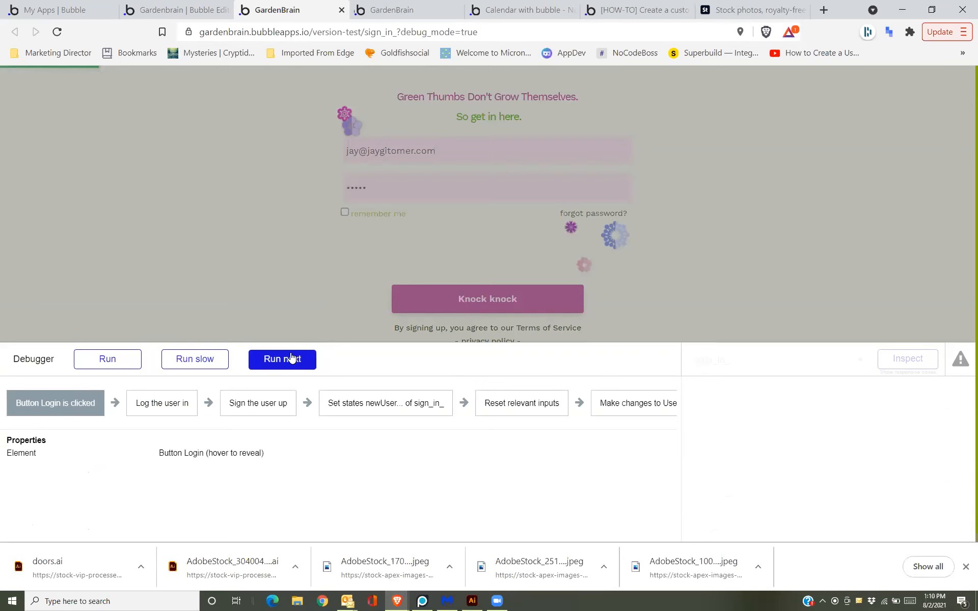
left_click(294, 359)
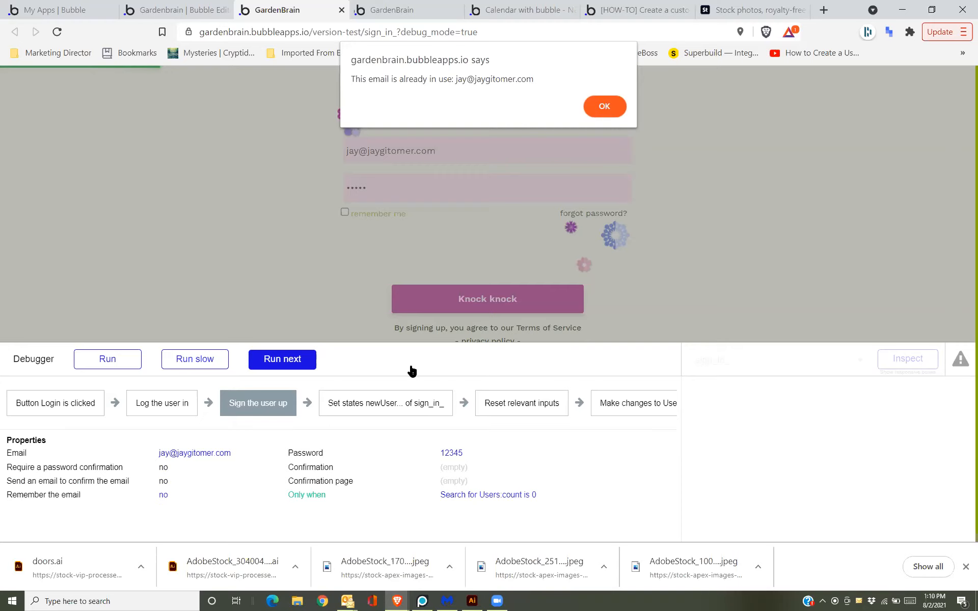
left_click(594, 106)
left_click(203, 9)
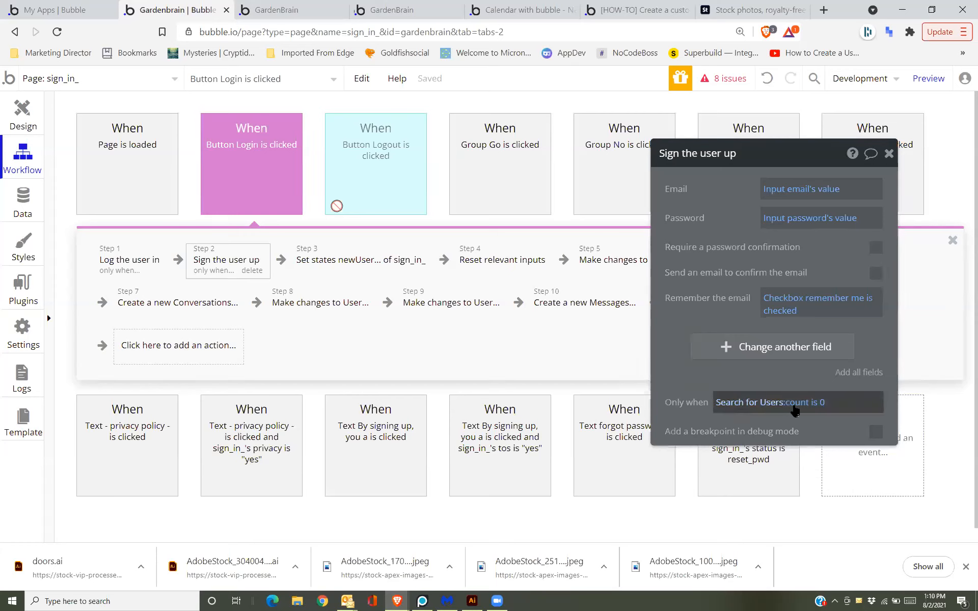
Change the Sign the user up condition from 'is 0' to 'Search for Users:count < 1'.
left_click(815, 405)
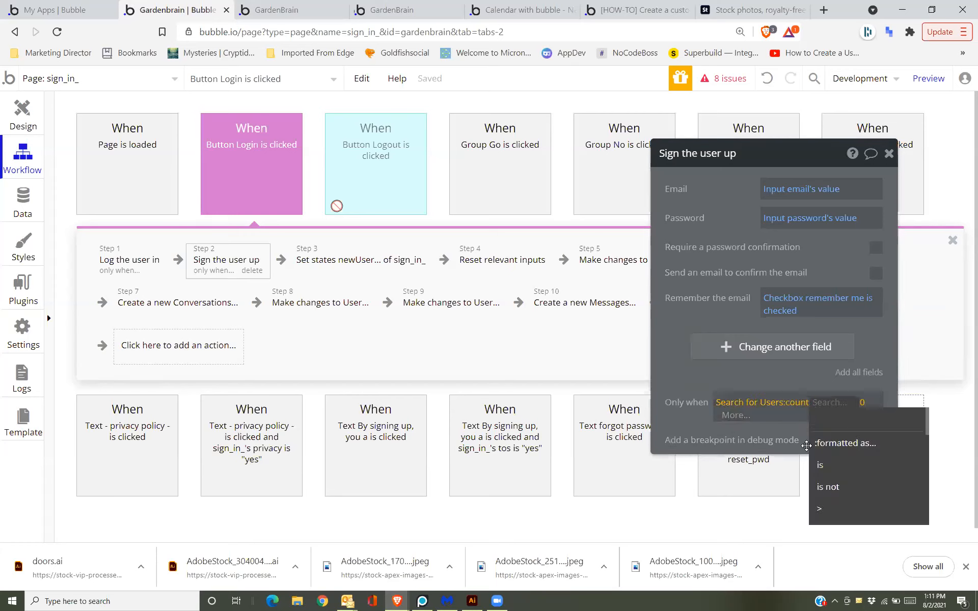
scroll(828, 507, "down", 1)
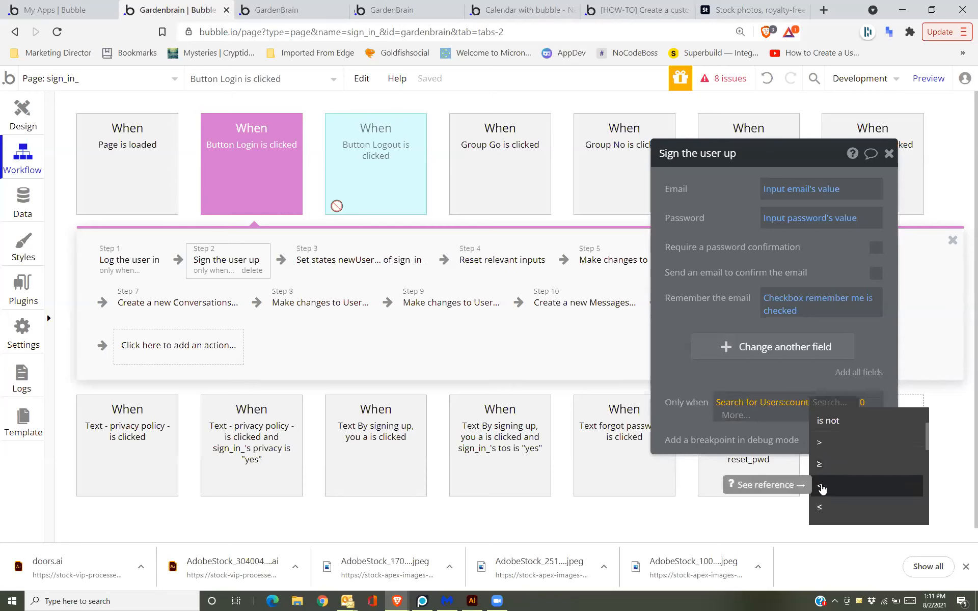
left_click(821, 488)
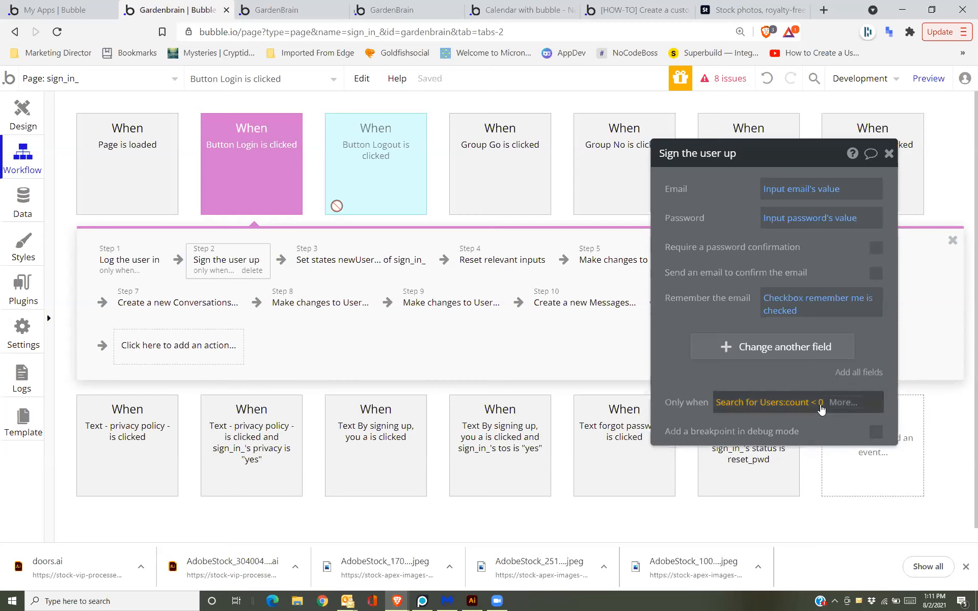
left_click(822, 403)
key("BackSpace")
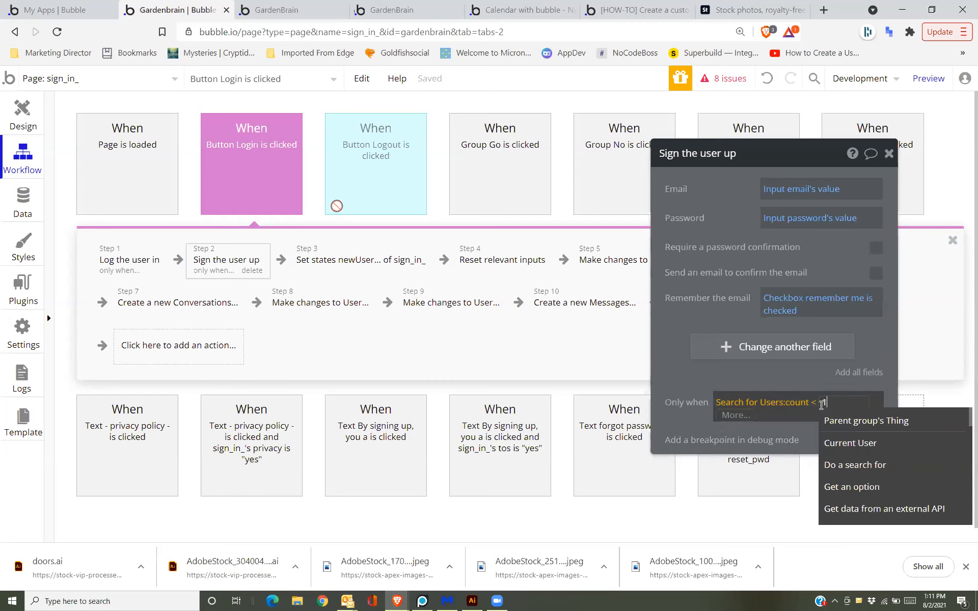
left_click(658, 324)
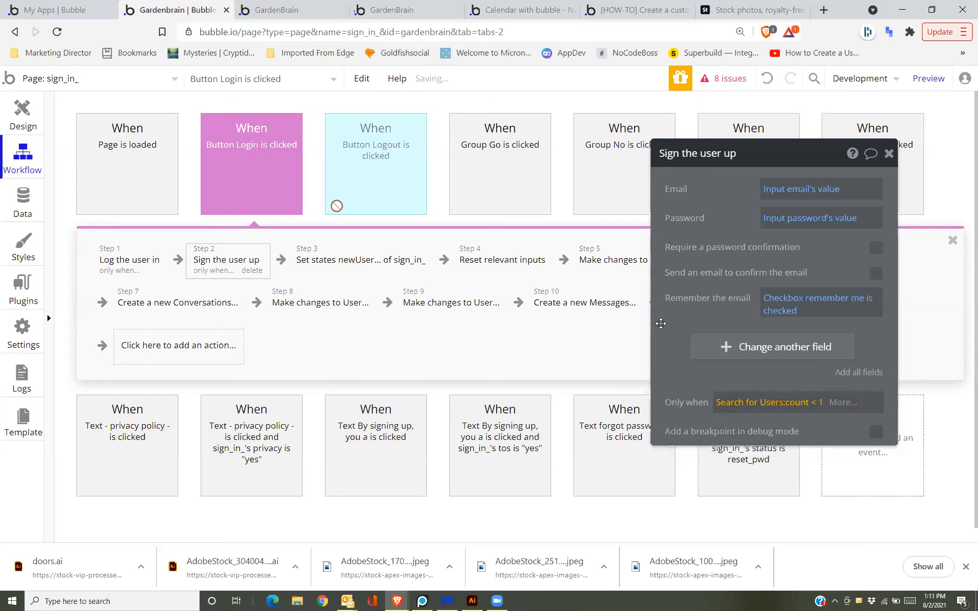
left_click(301, 5)
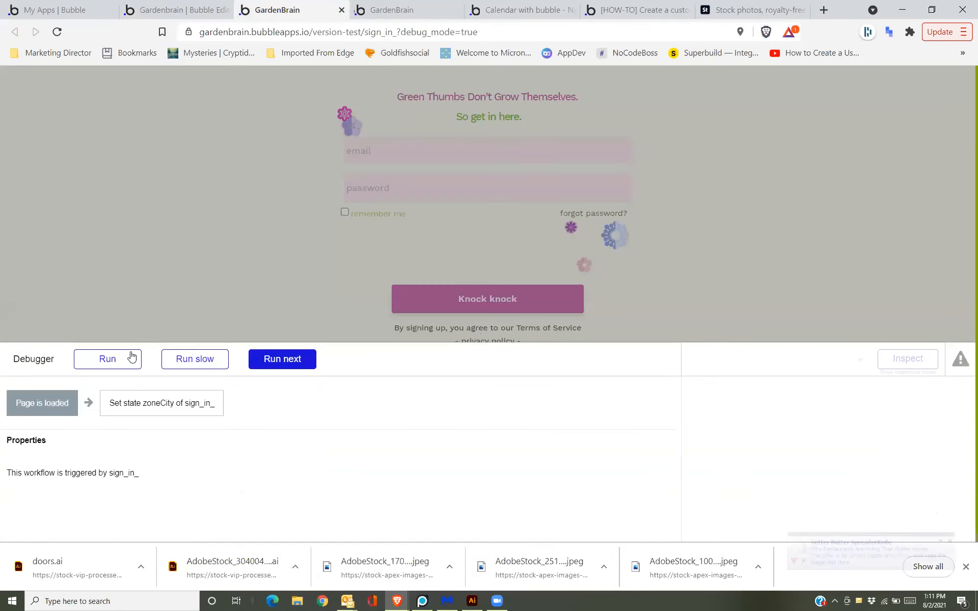
Let the current workflow finish, then re-enter the test email and password.
left_click(132, 356)
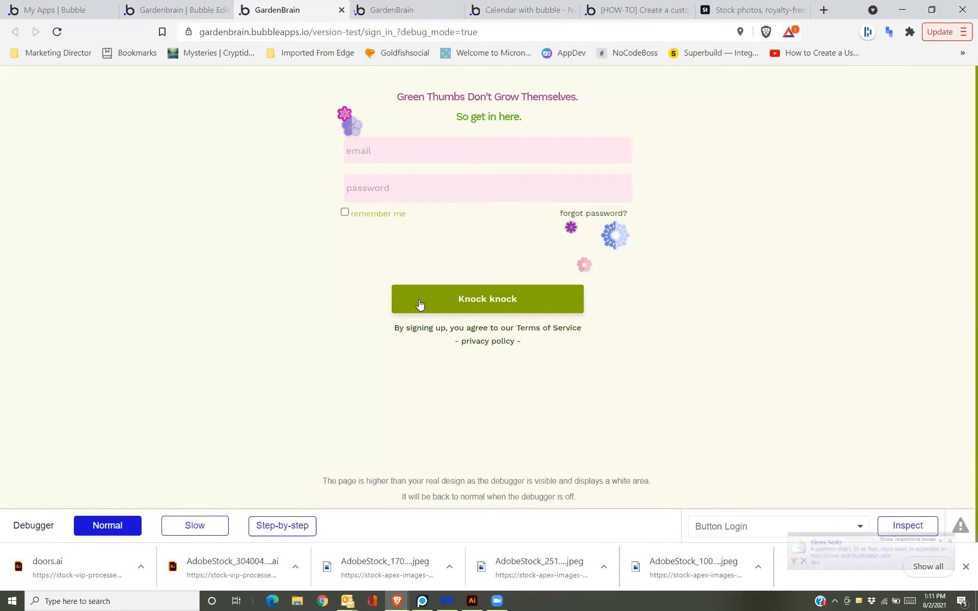
left_click(404, 142)
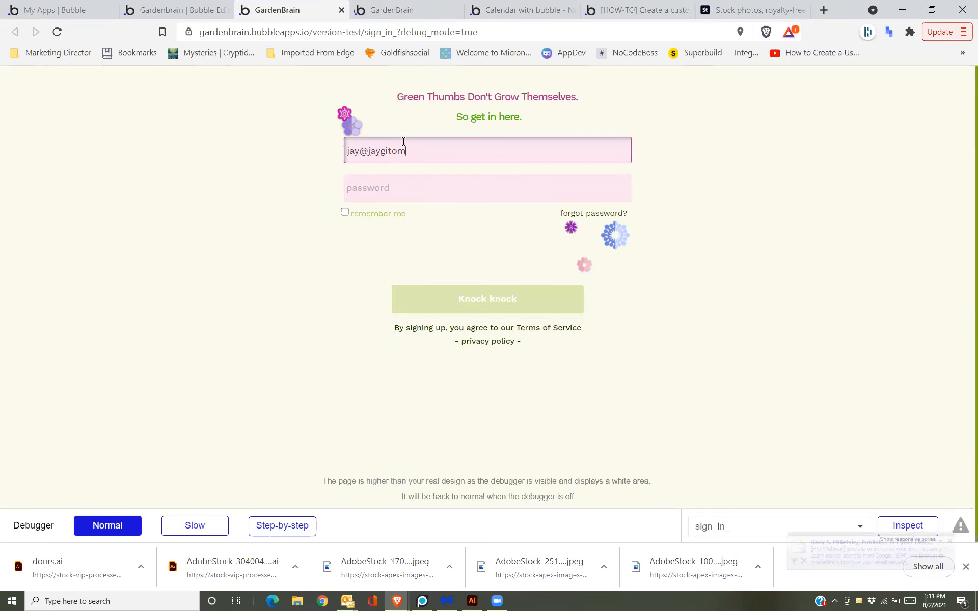
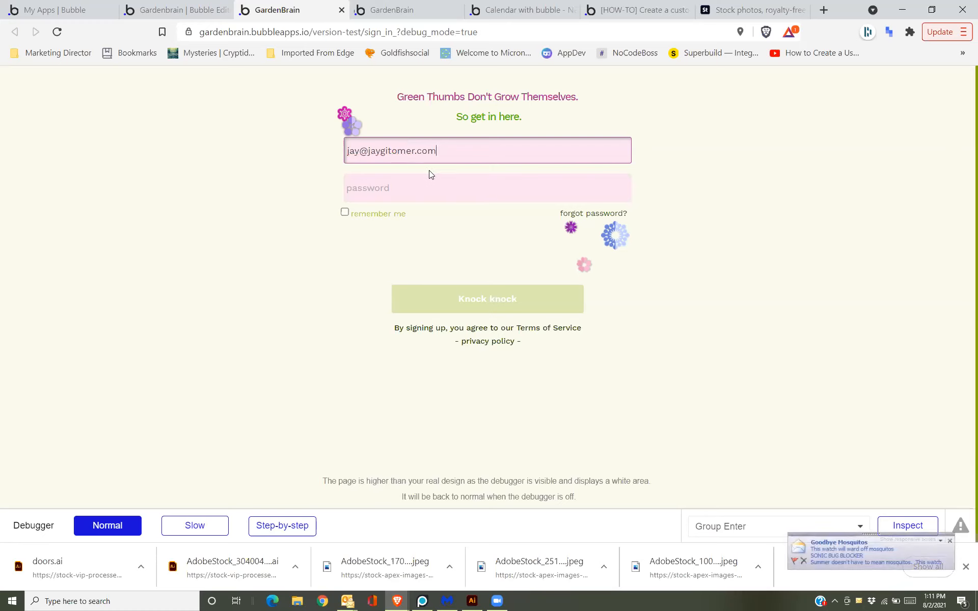
left_click(429, 180)
type("•••••")
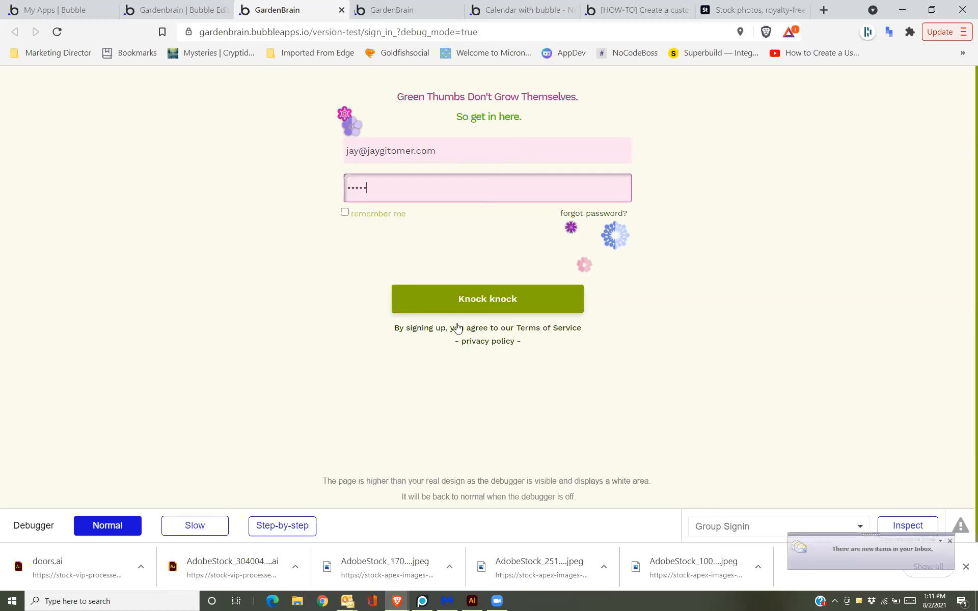
In step-by-step mode, run the sign-in through the sign-up action and dismiss the email-in-use alert.
left_click(298, 526)
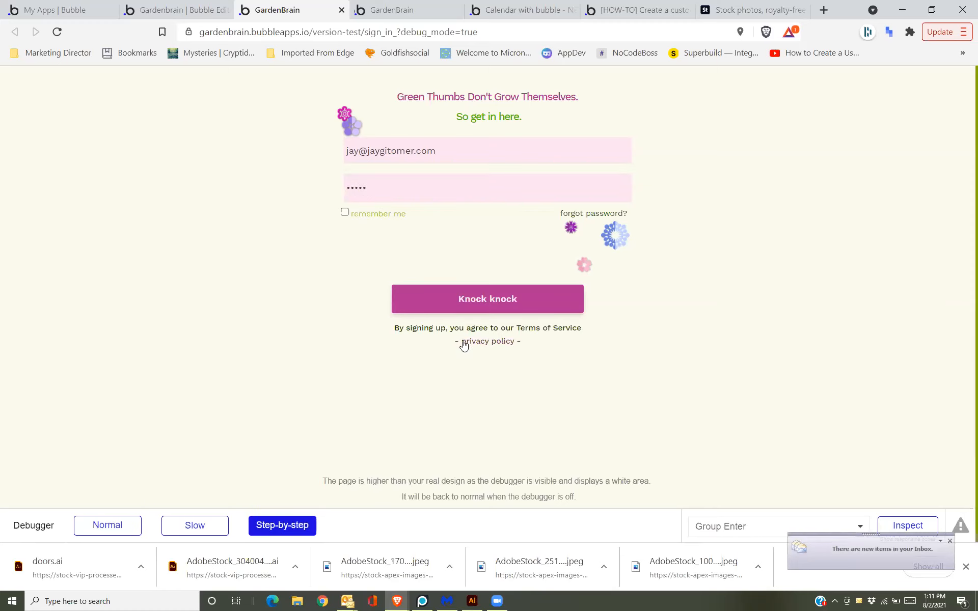
left_click(464, 301)
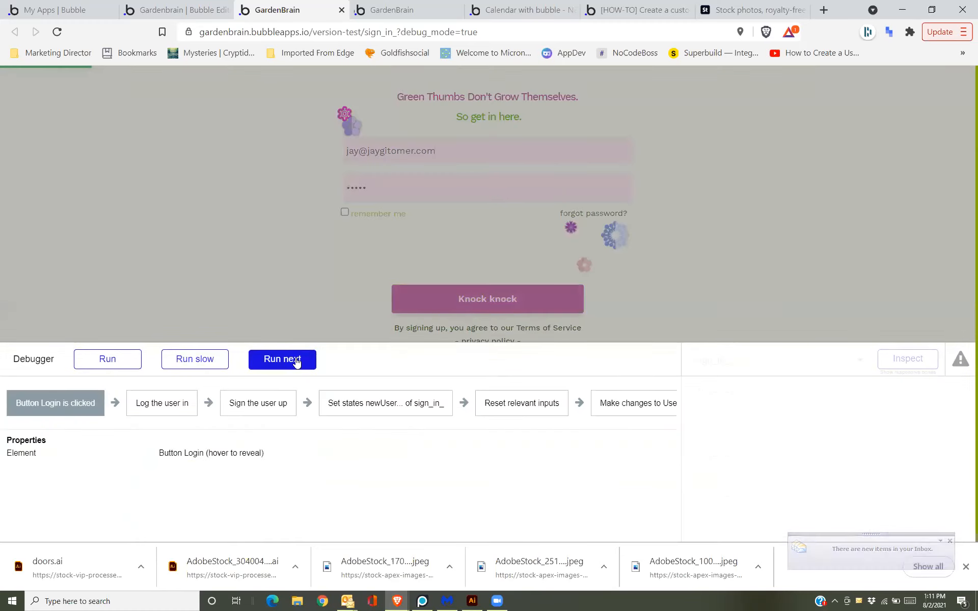
left_click(297, 360)
left_click(297, 359)
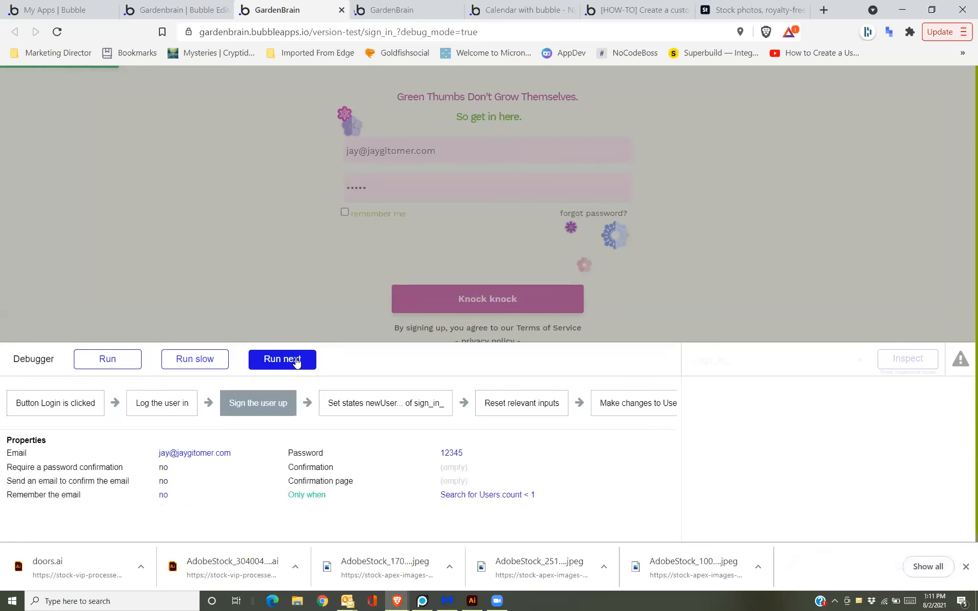
left_click(297, 359)
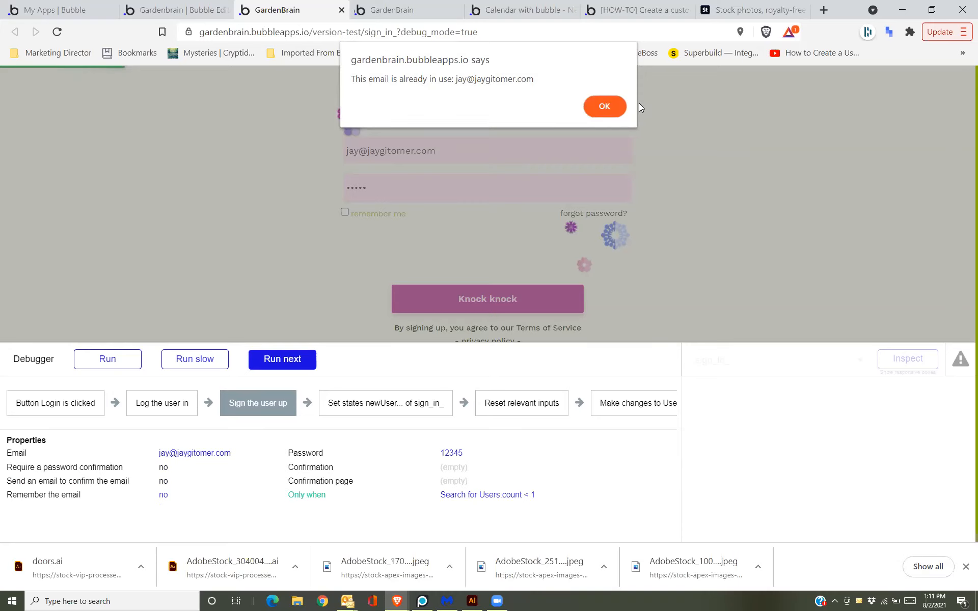
left_click(605, 108)
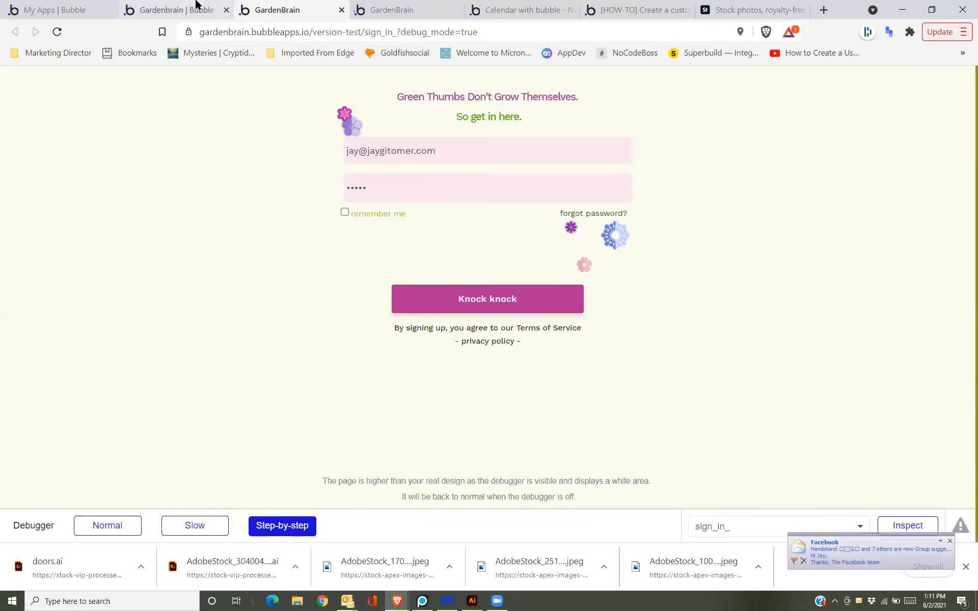
Bring up TonyaBase's test log-in form in debug mode with the email field focused.
left_click(194, 10)
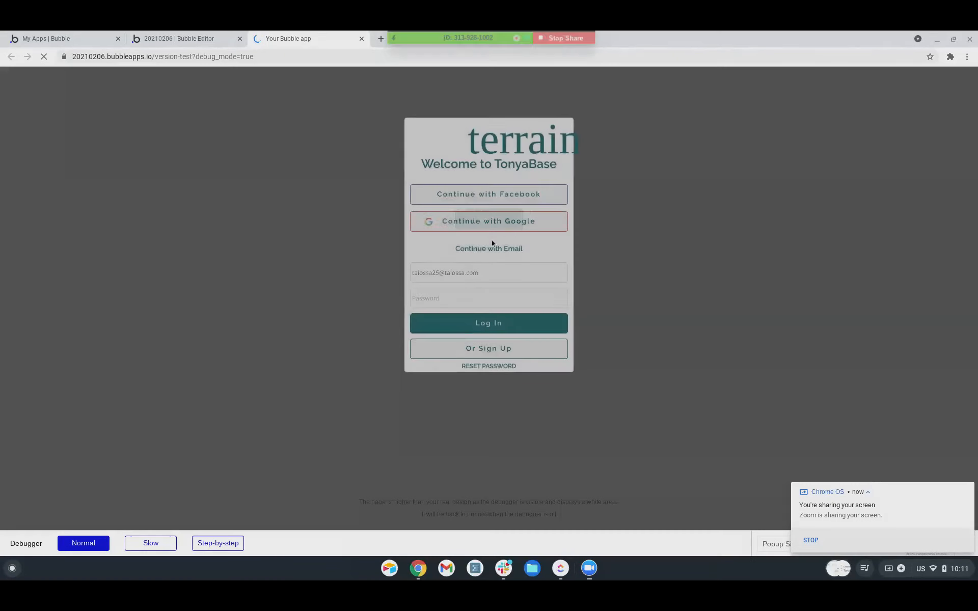
left_click(496, 271)
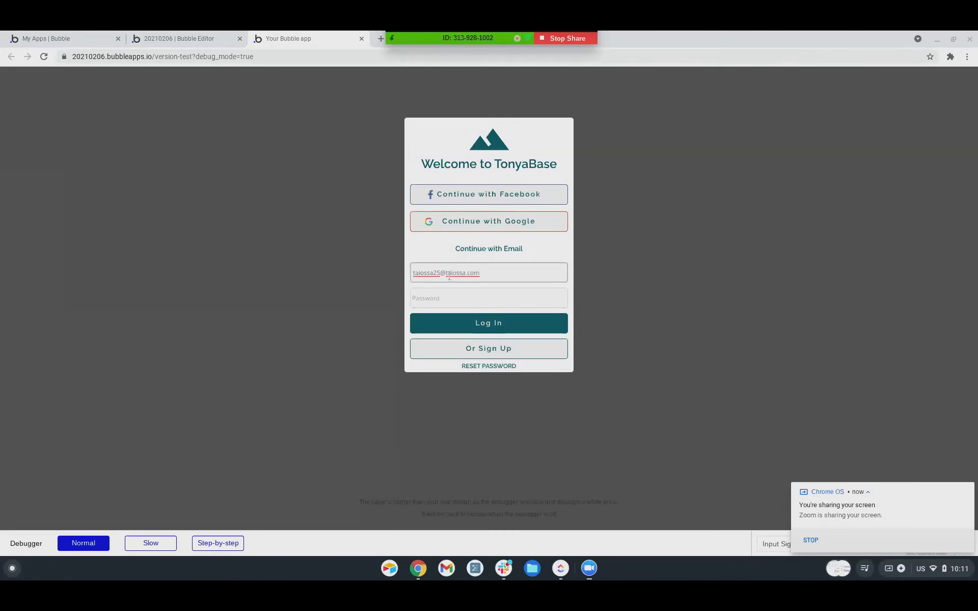
Replace the email with a new address, enter a password, and log in.
left_click_drag(496, 272, 412, 272)
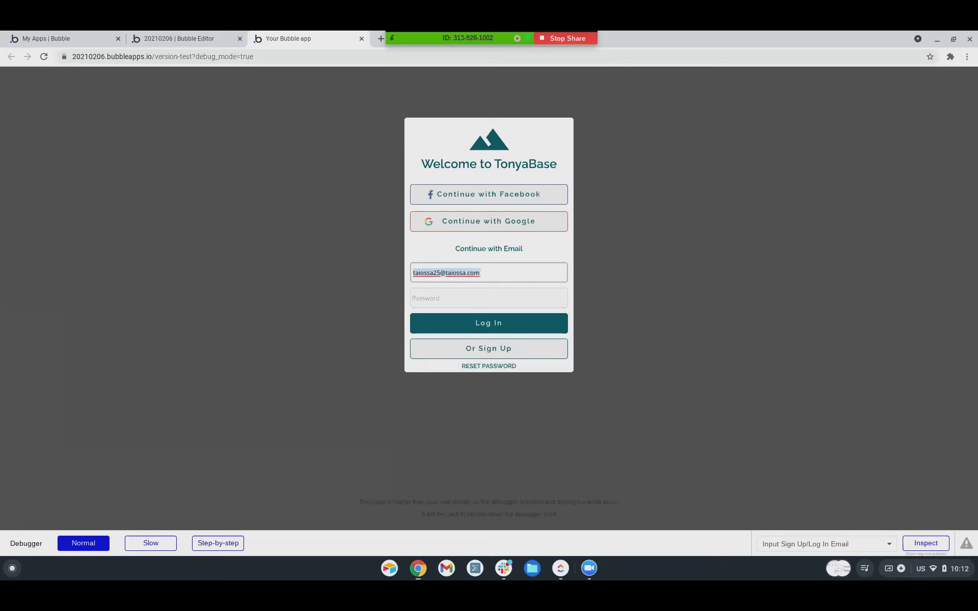
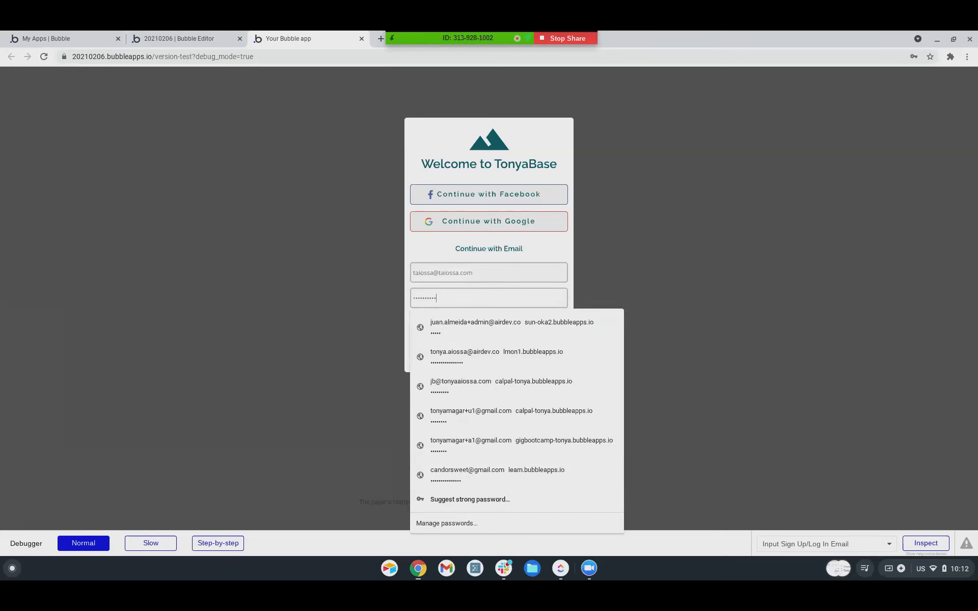
left_click(438, 242)
left_click(496, 327)
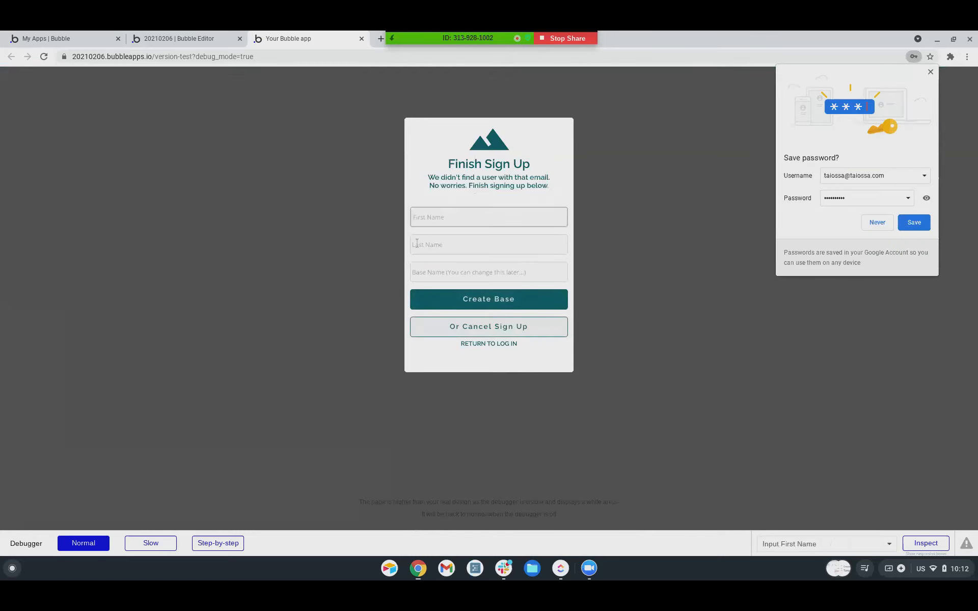
Fill in the new user's first name, last name and base name, then create the base.
left_click(448, 215)
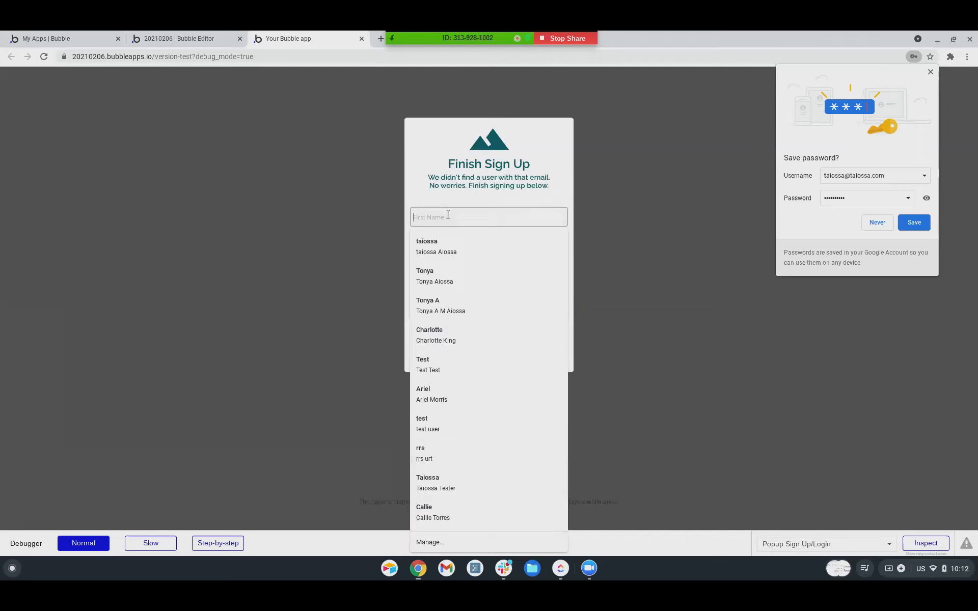
key("Tab")
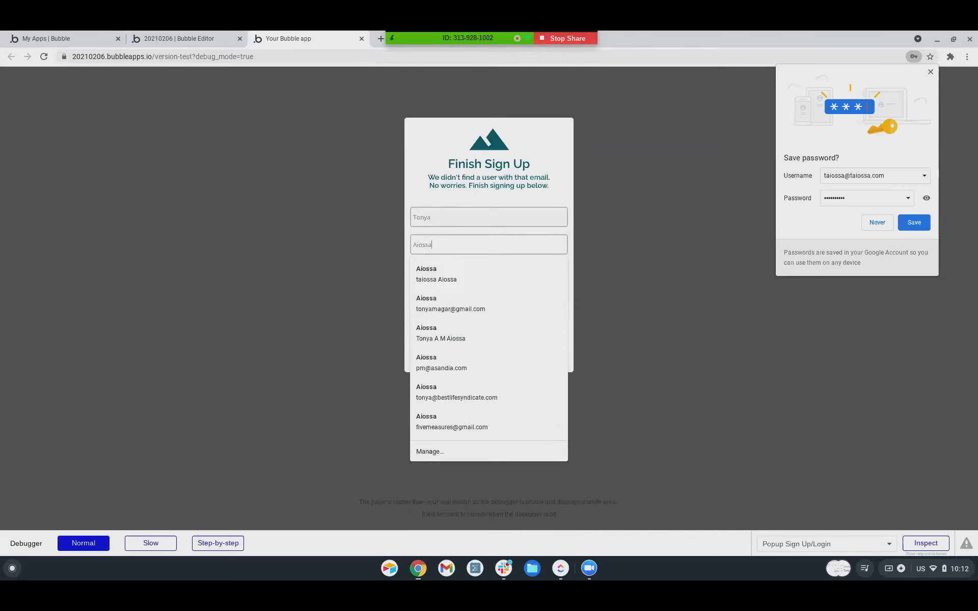
key("Tab")
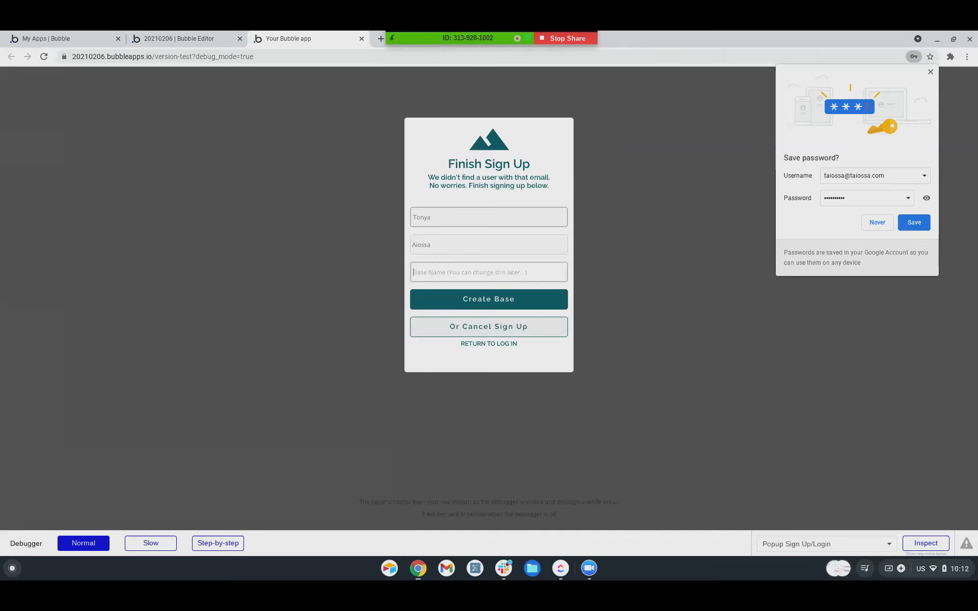
type("taiossa123")
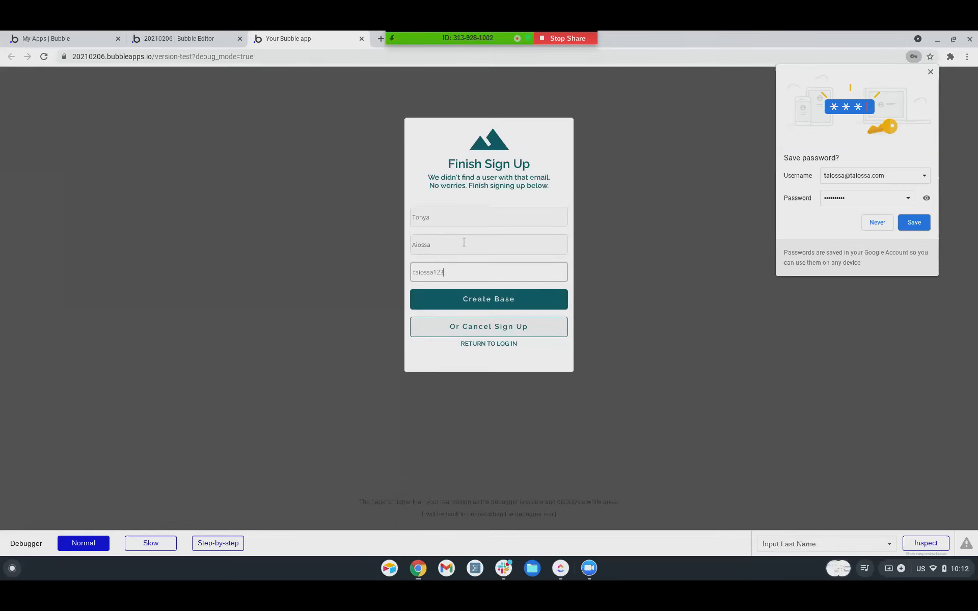
left_click(486, 306)
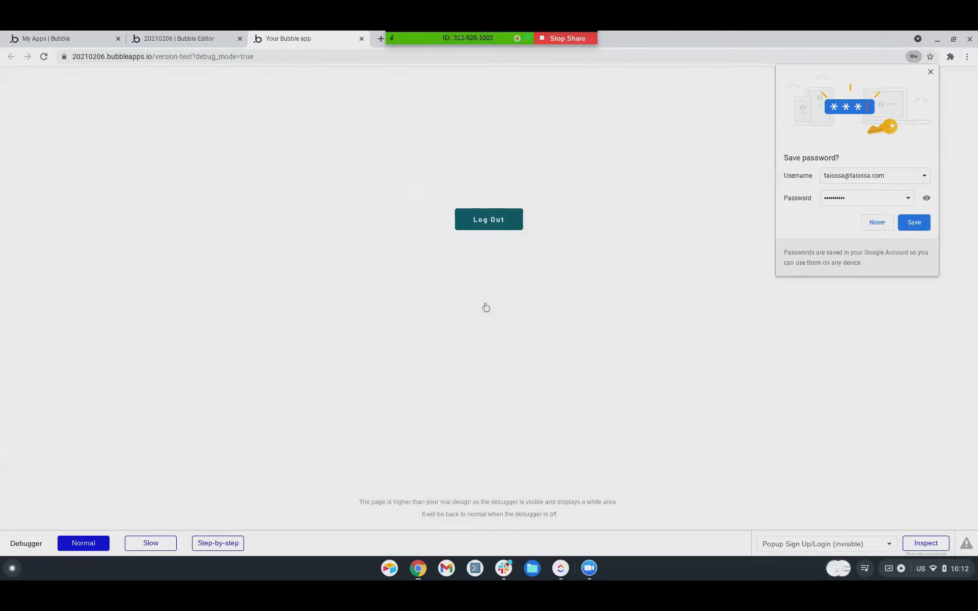
Log the new user out, log back in, and return to the editor.
left_click(487, 226)
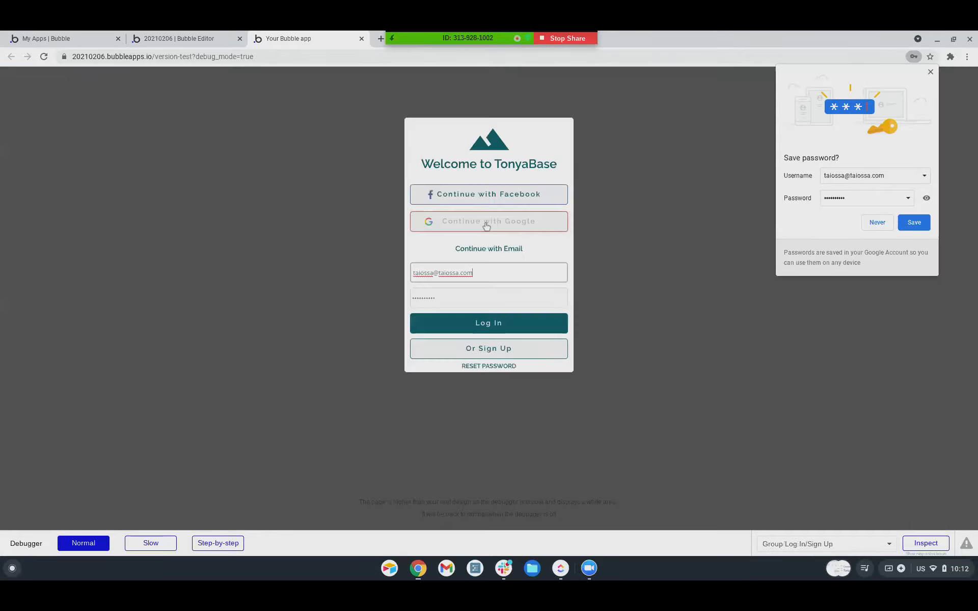
left_click(482, 326)
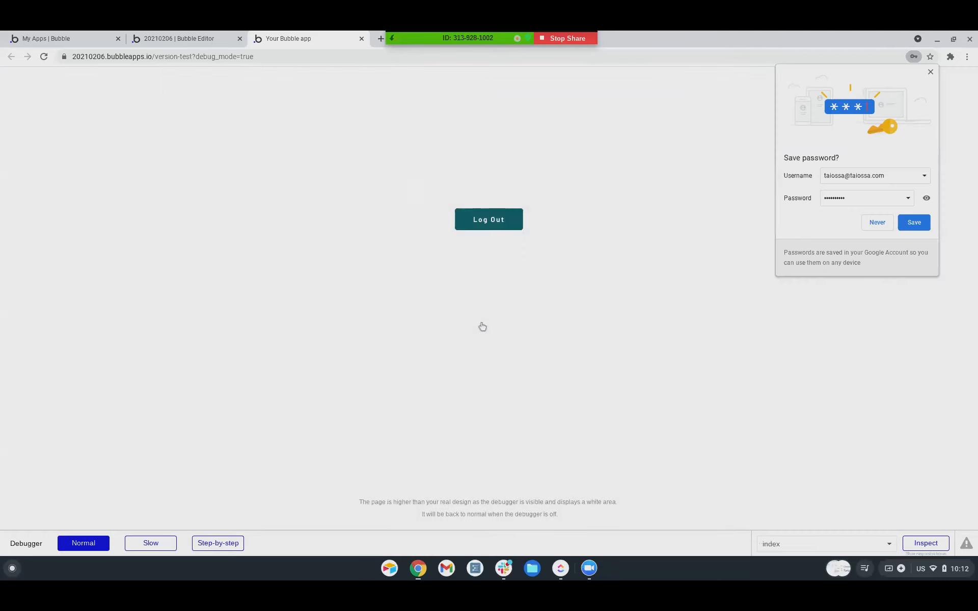
left_click(178, 37)
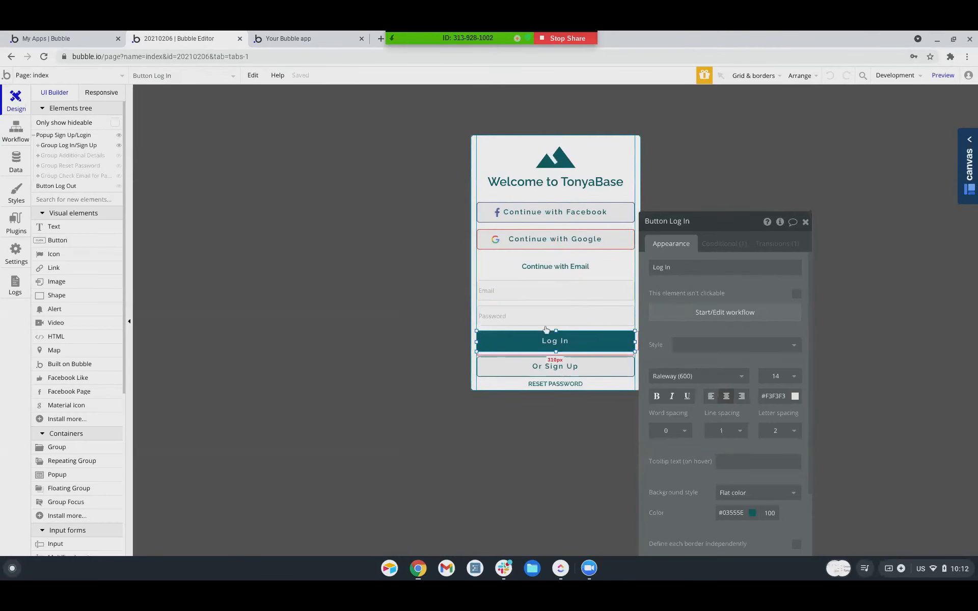
Open the 'Button Log In is clicked' workflow and select its Log the user in condition.
left_click(15, 162)
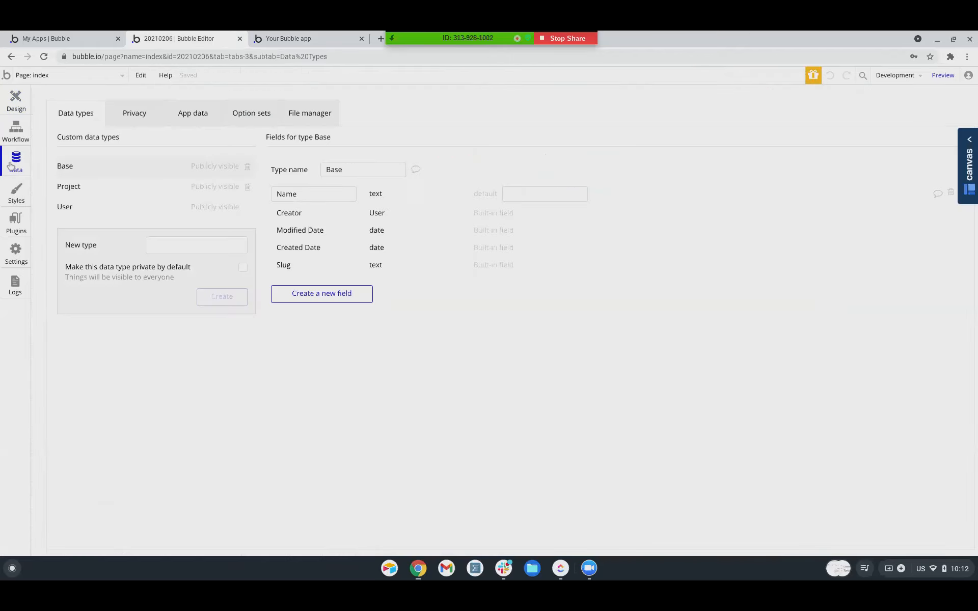
left_click(16, 132)
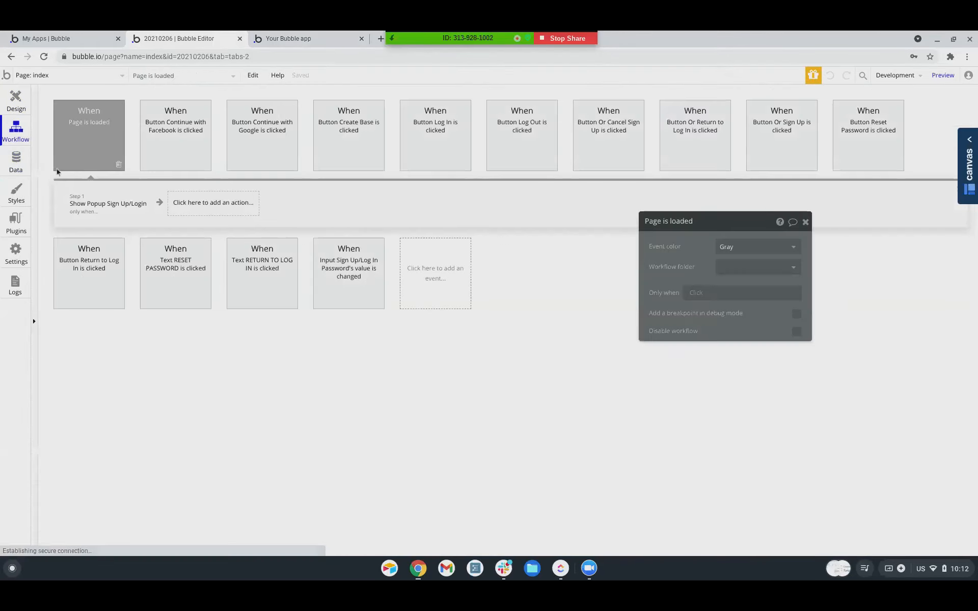
left_click(444, 150)
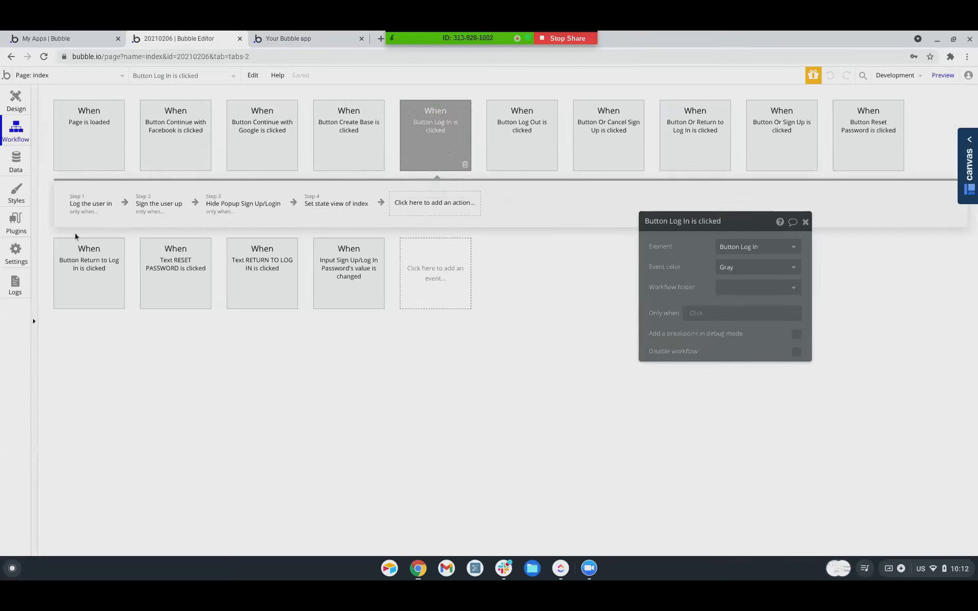
left_click(93, 207)
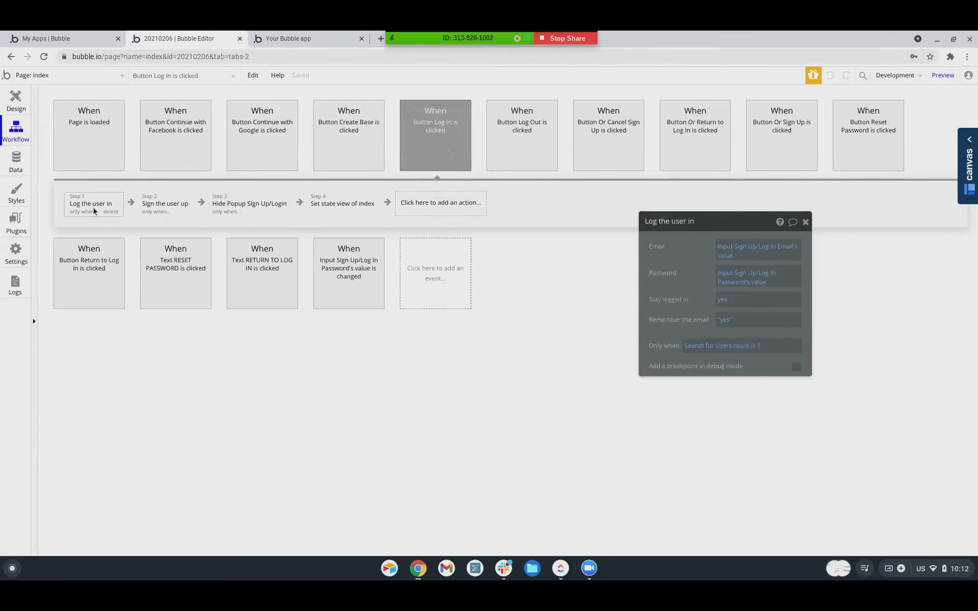
left_click(706, 347)
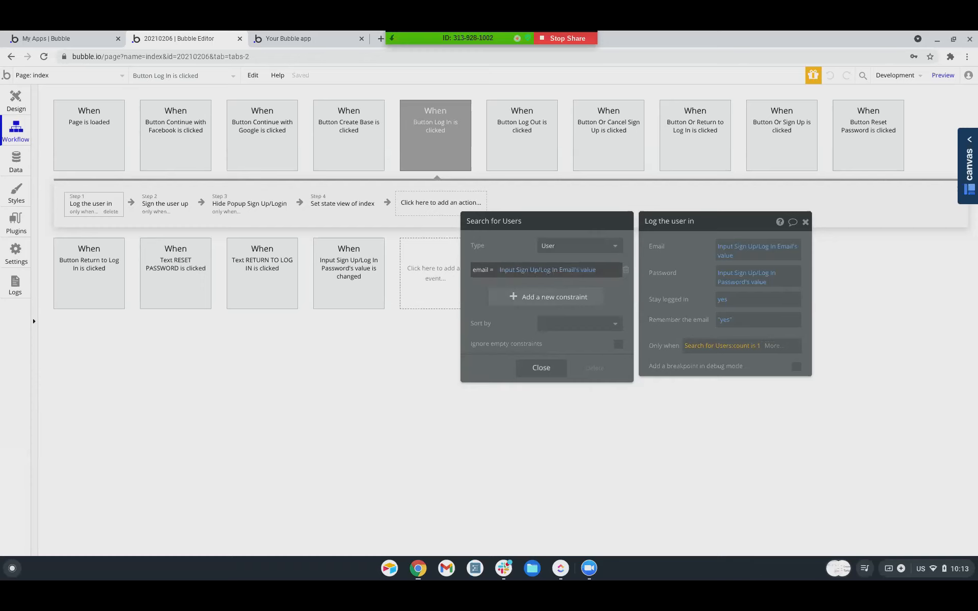
Change the Log the user in condition to 'Search for Users:count > 0', then inspect Sign the user up.
left_click(754, 346)
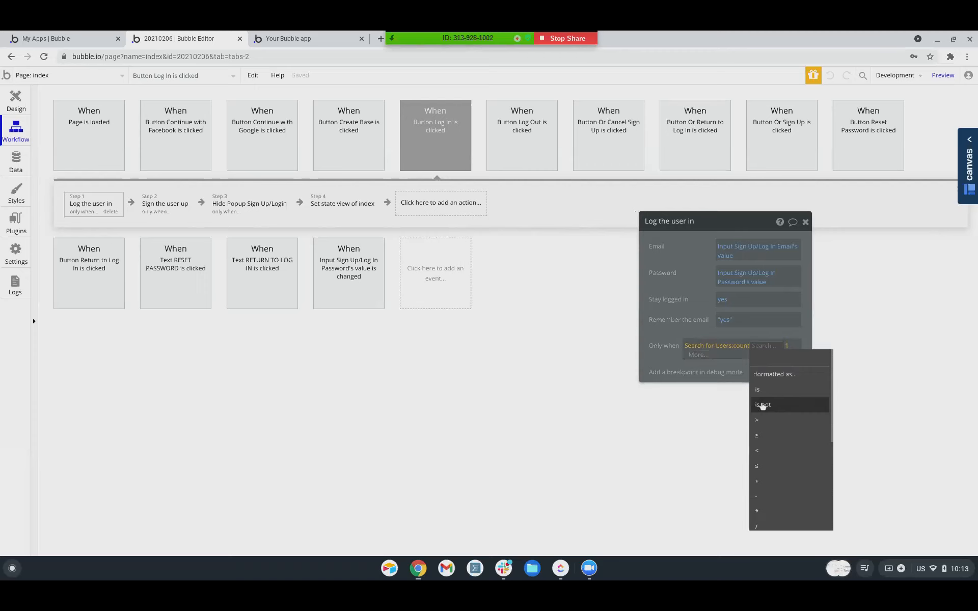
left_click(674, 315)
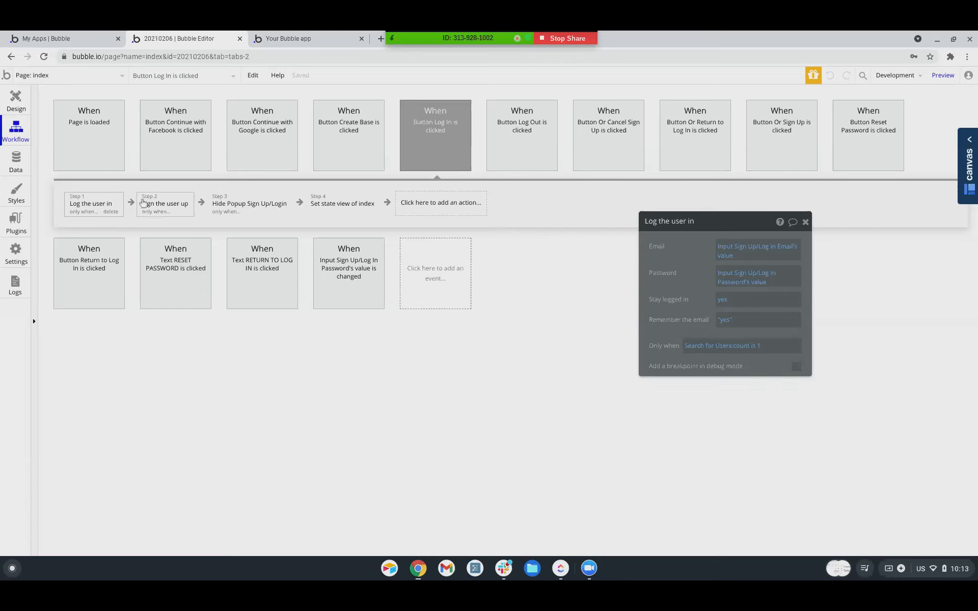
left_click(752, 350)
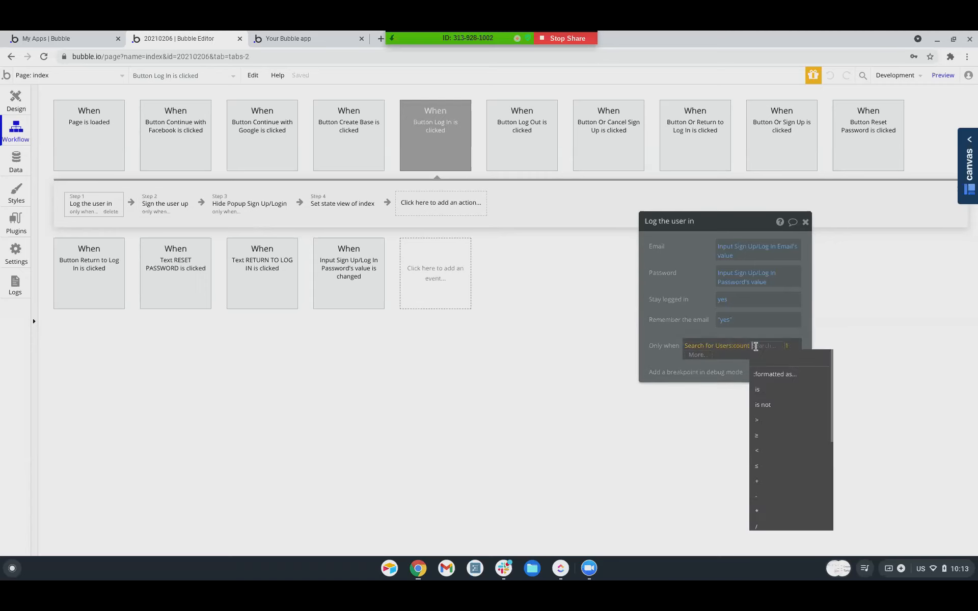
left_click(768, 419)
left_click(674, 338)
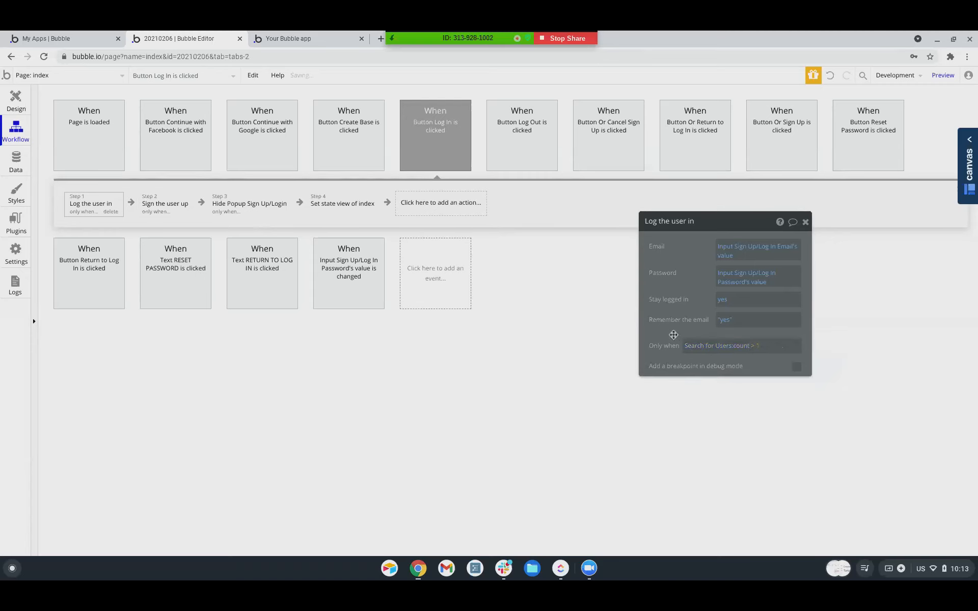
left_click(757, 351)
type("0")
left_click(701, 332)
left_click(167, 210)
left_click(723, 426)
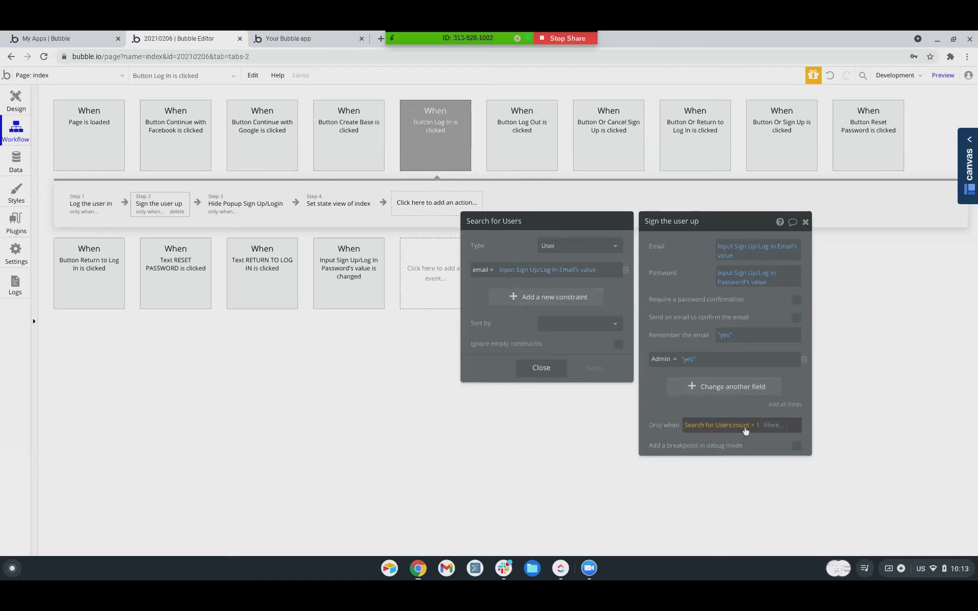
left_click(659, 408)
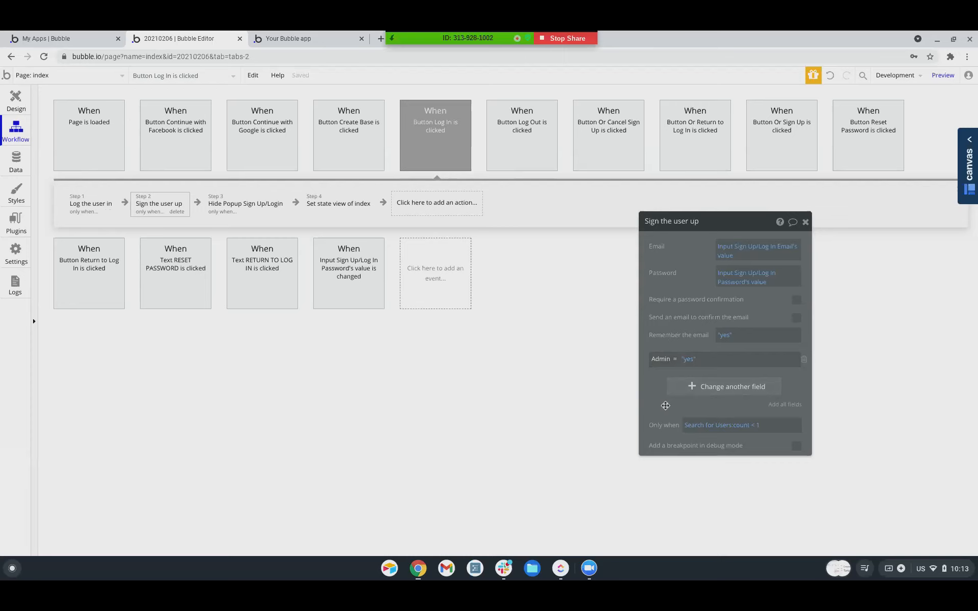
left_click(239, 206)
left_click(324, 206)
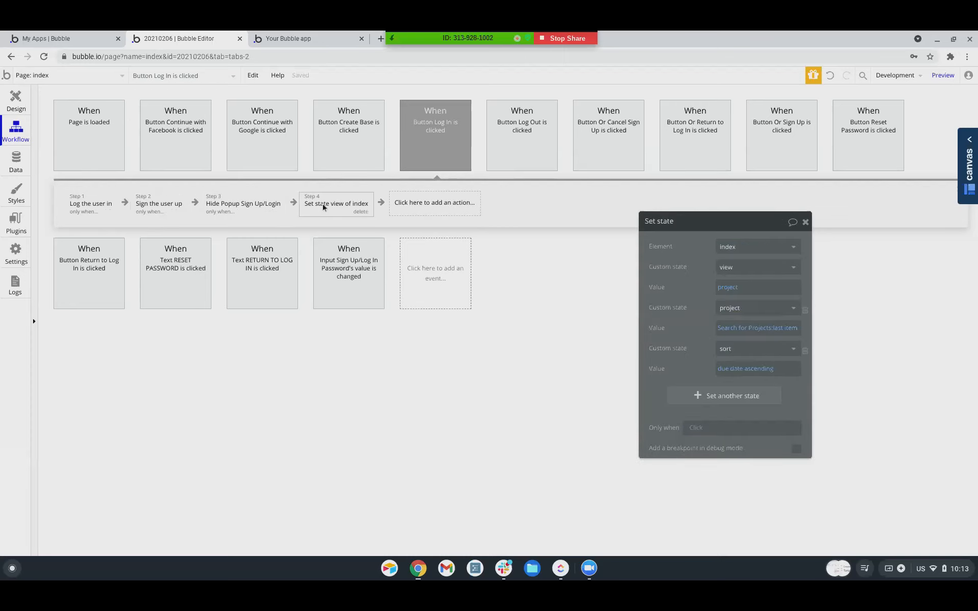
left_click(94, 205)
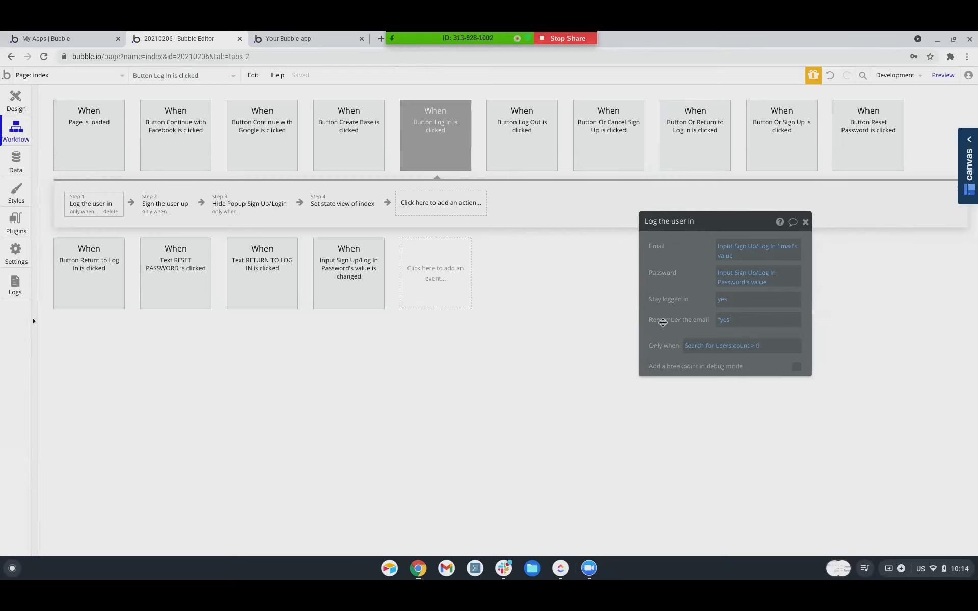
left_click(709, 345)
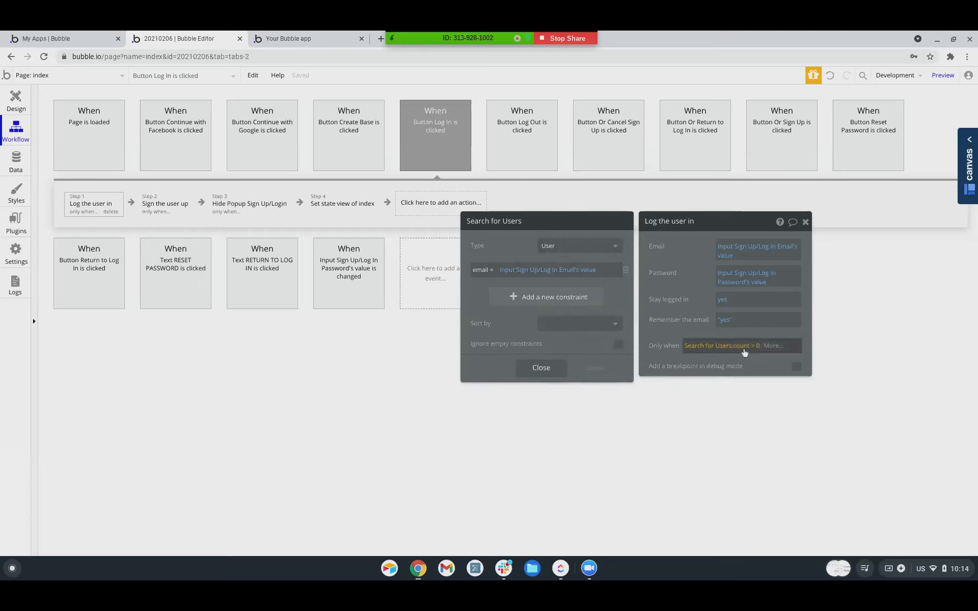
left_click(168, 206)
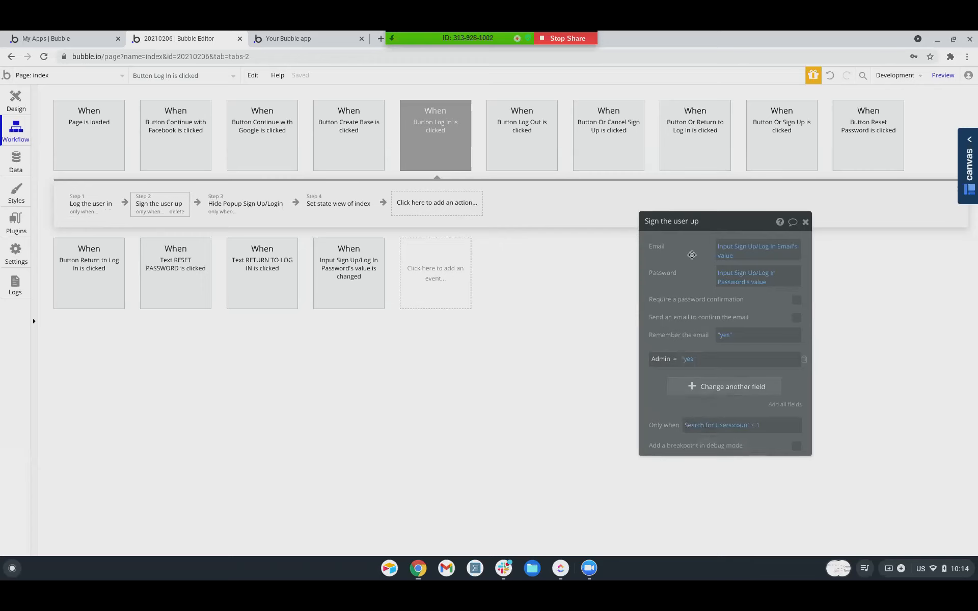
Stop sharing the screen.
mouse_move(692, 255)
left_click(571, 42)
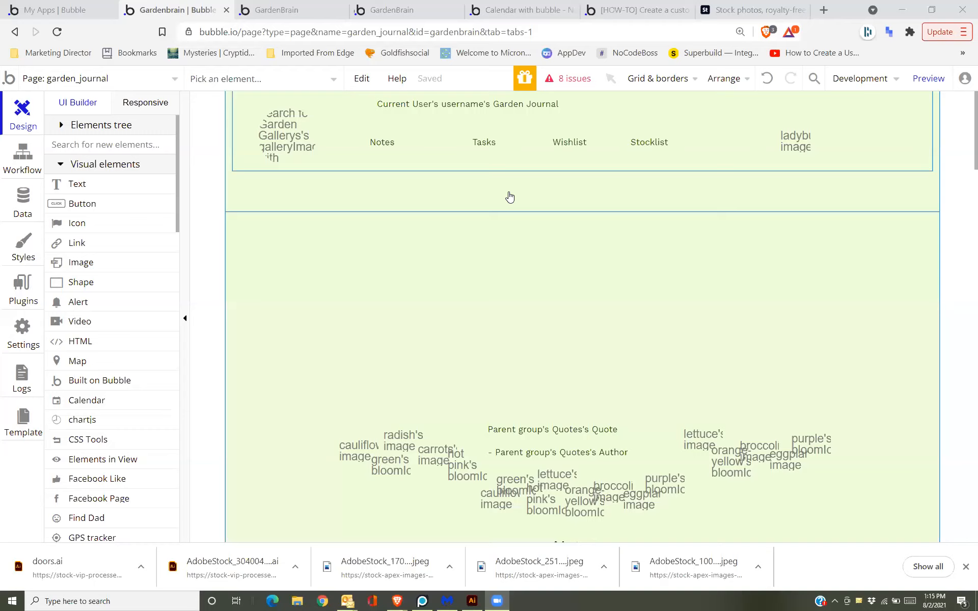
In the Elements tree, select Group Tasks and move its properties panel off the calendar.
scroll(509, 196, "down", 10)
scroll(585, 288, "down", 5)
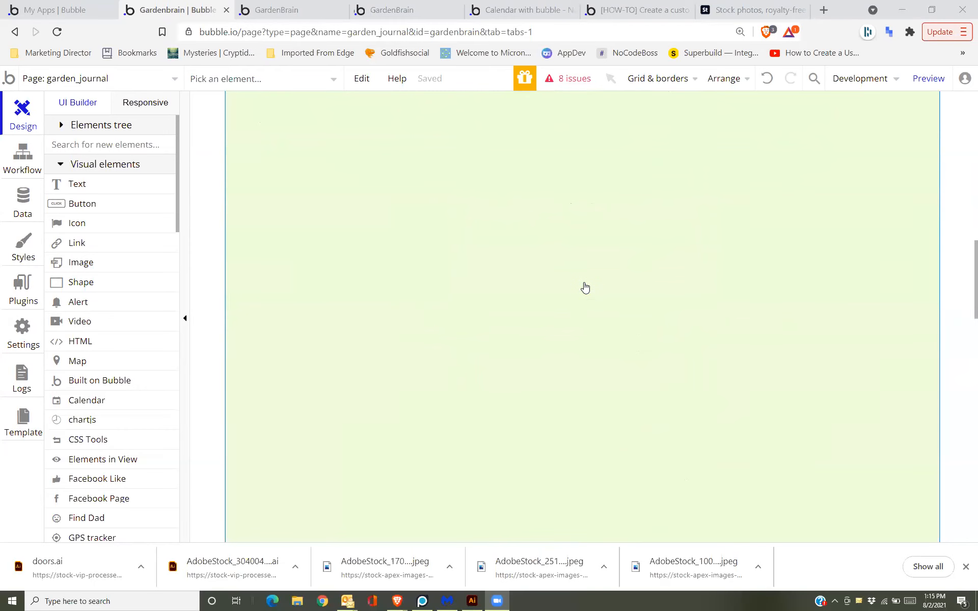
left_click(59, 125)
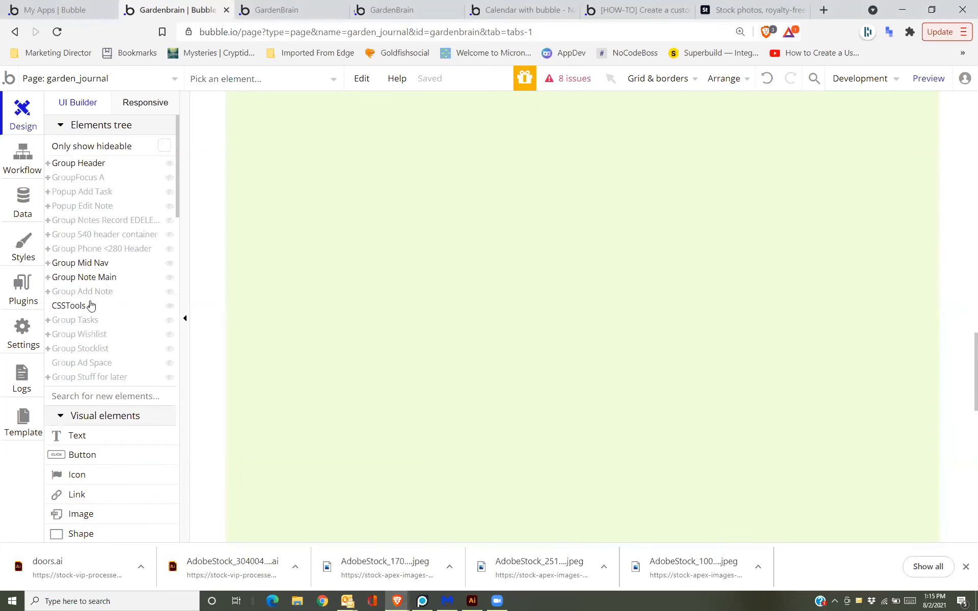
left_click(76, 308)
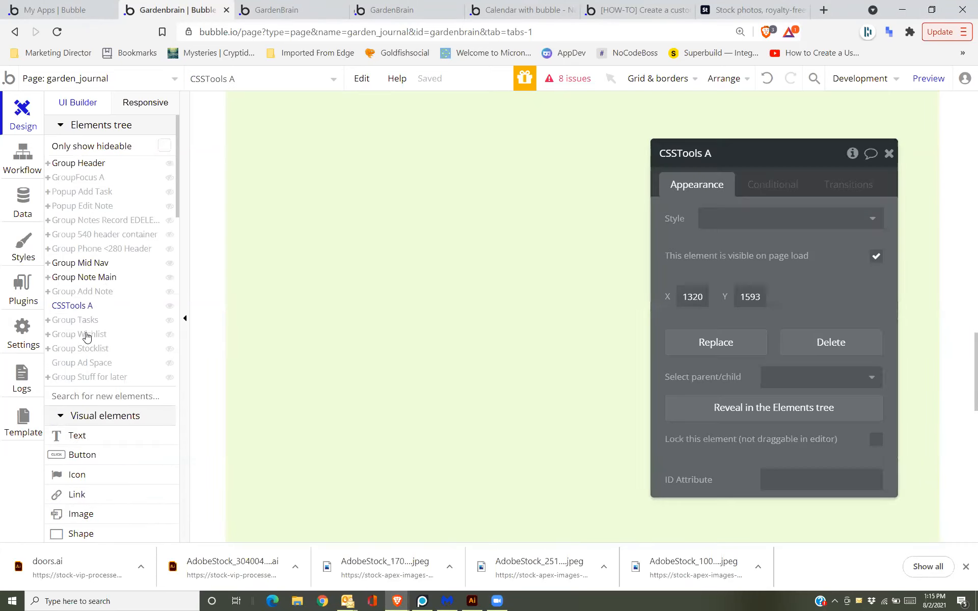
left_click(75, 321)
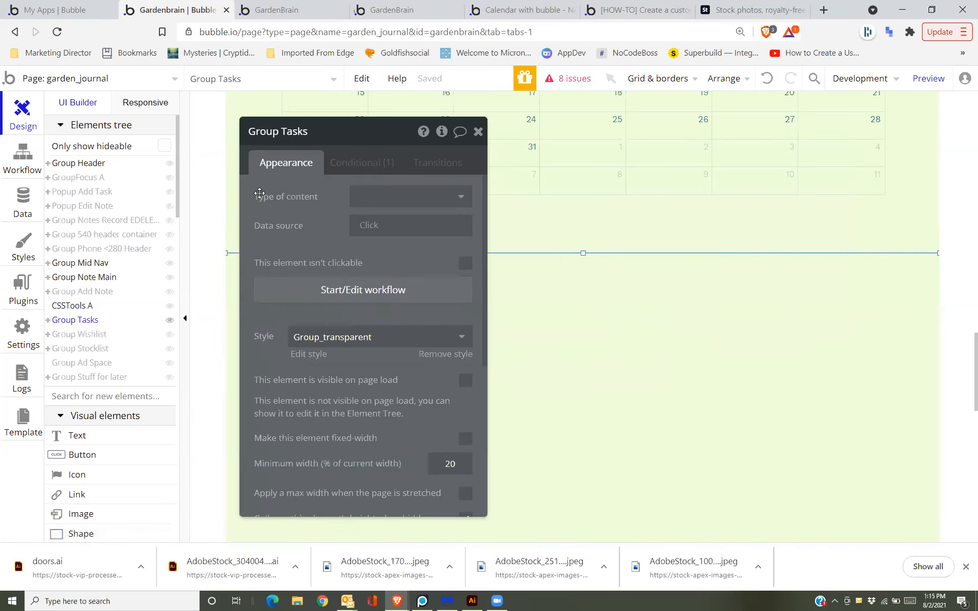
scroll(536, 226, "up", 4)
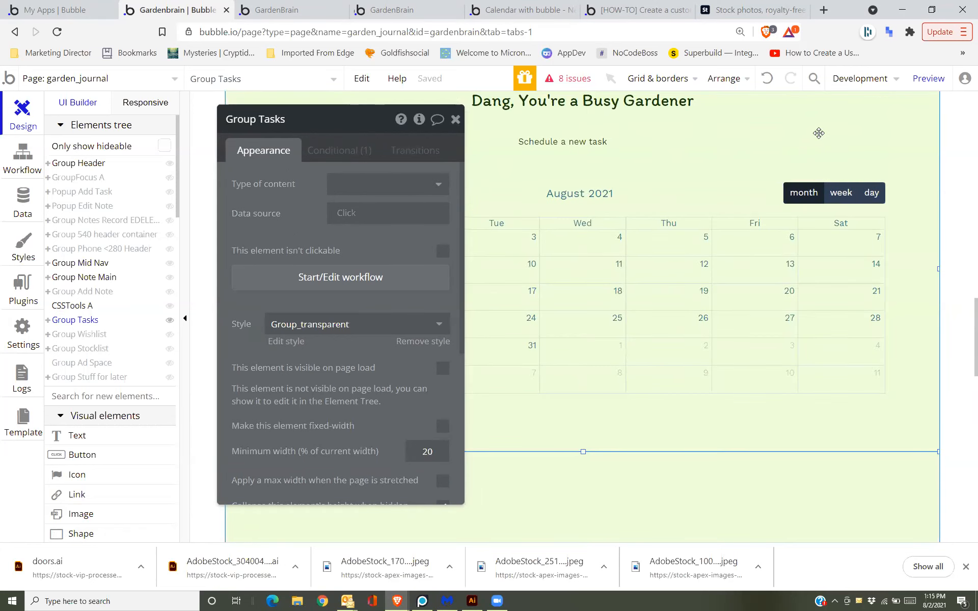
left_click_drag(314, 178, 470, 347)
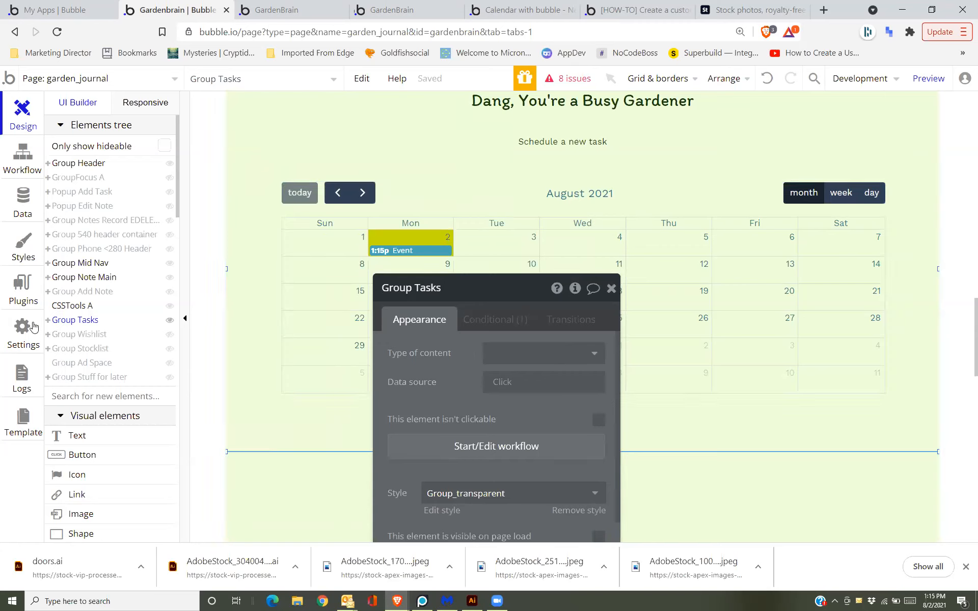
Open HTML A's CSS code for the #C5D90F buttons, move its panel aside, then preview.
left_click(49, 323)
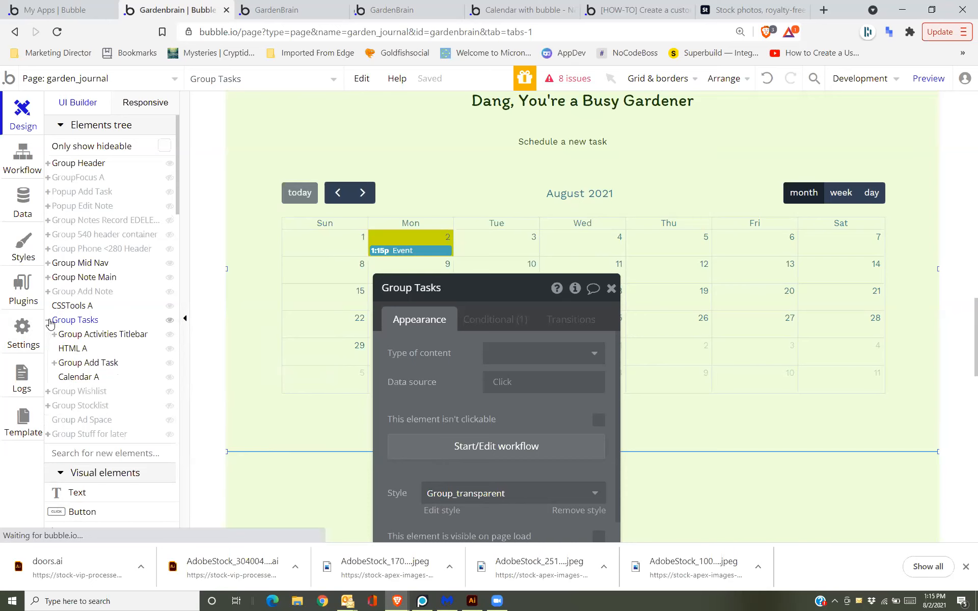
left_click(64, 352)
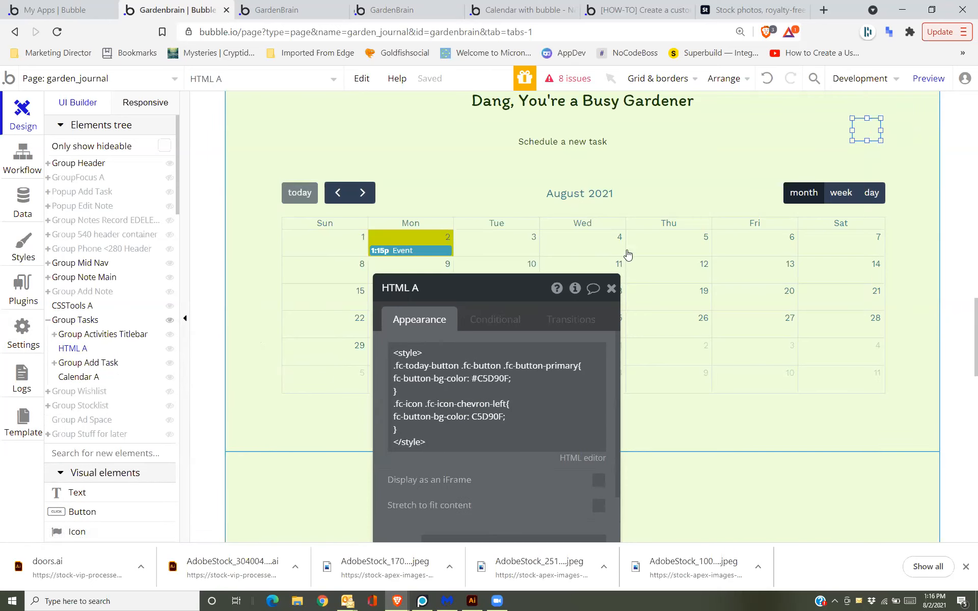
left_click_drag(441, 326, 532, 237)
left_click_drag(658, 166, 775, 111)
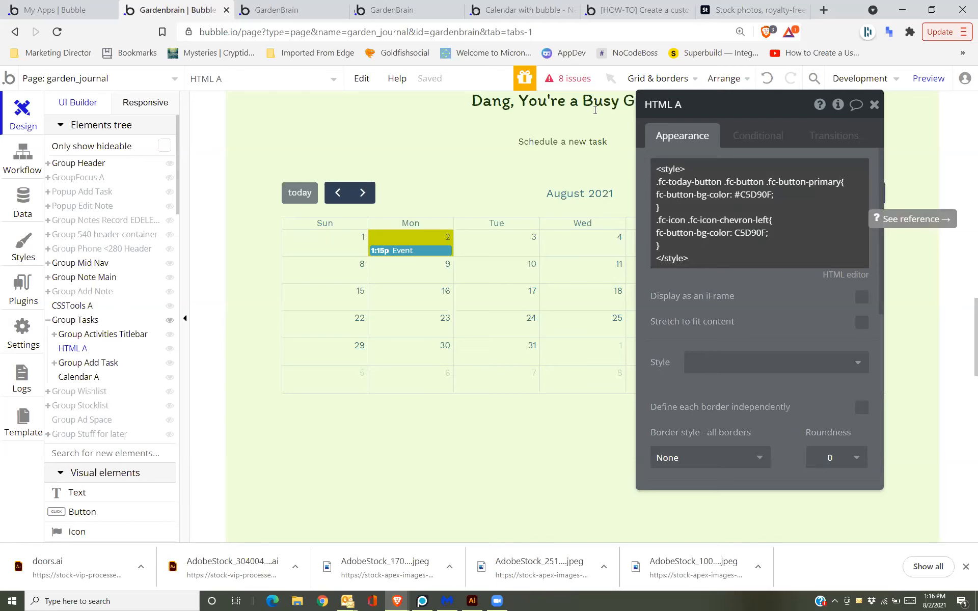
left_click(928, 78)
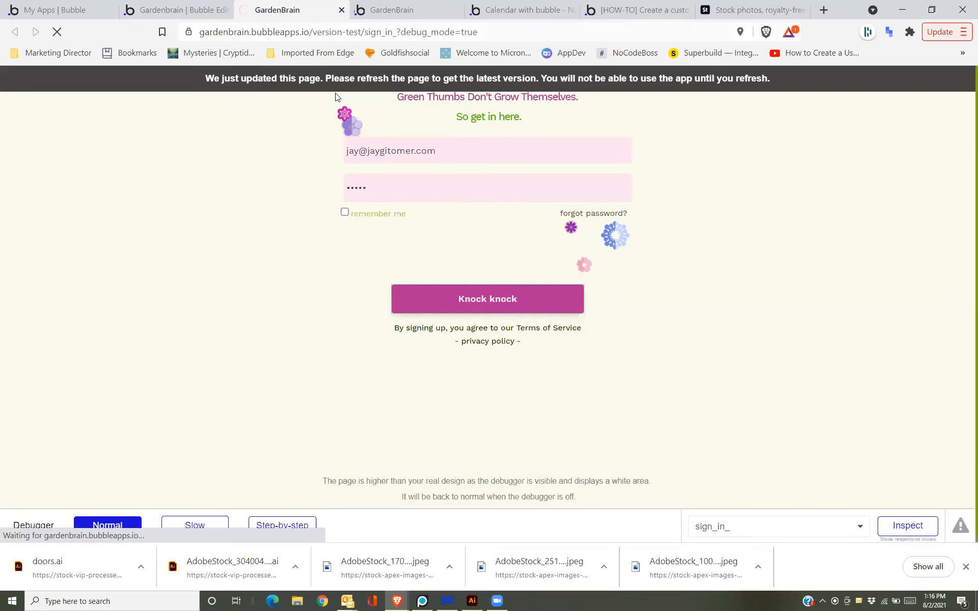
Sign in to the previewed GardenBrain app and go to the Tasks page's August 2021 calendar.
left_click(388, 199)
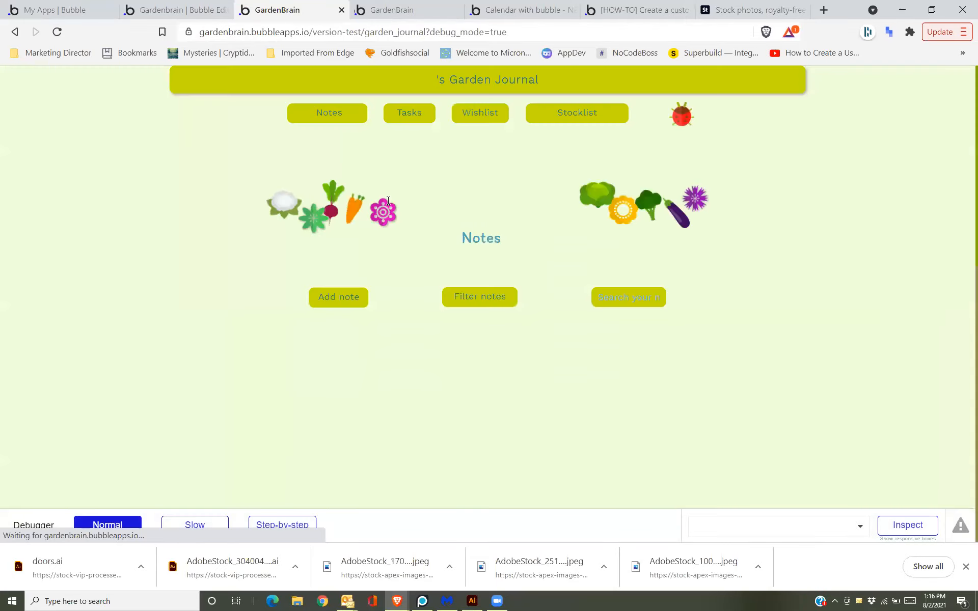
left_click(409, 116)
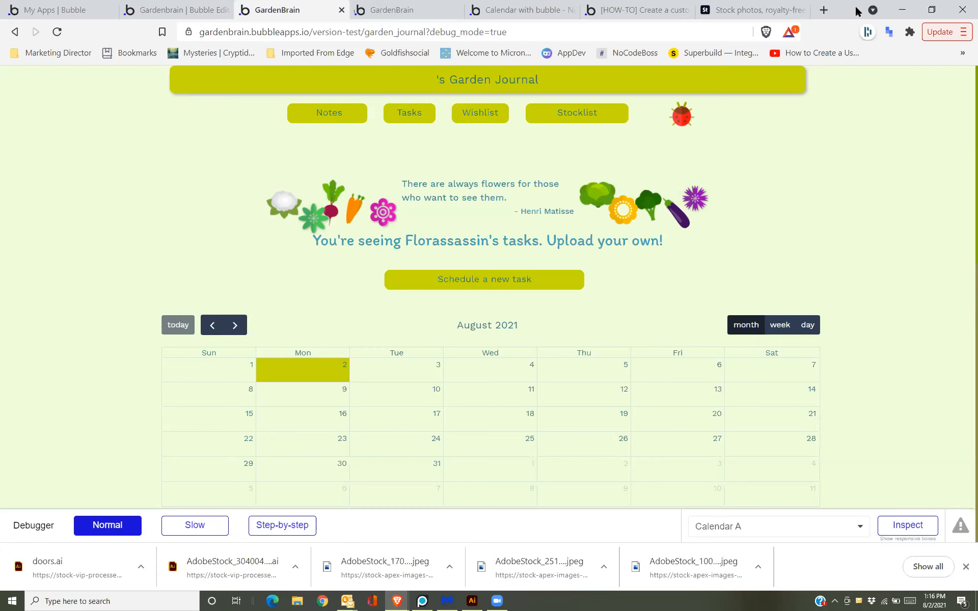
left_click(951, 31)
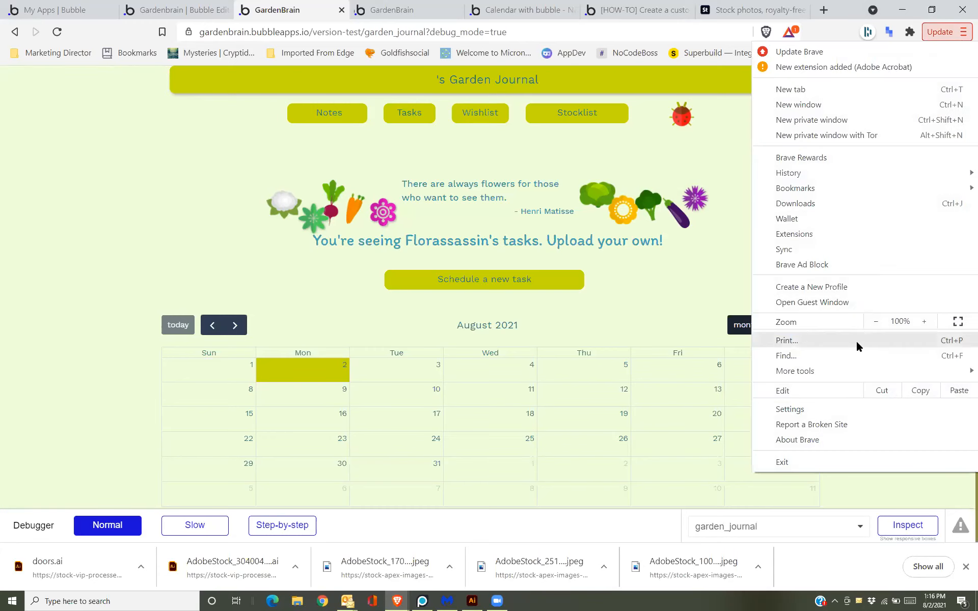
Inspect the calendar's today button in Developer Tools and widen the Styles pane to read its classes.
mouse_move(837, 367)
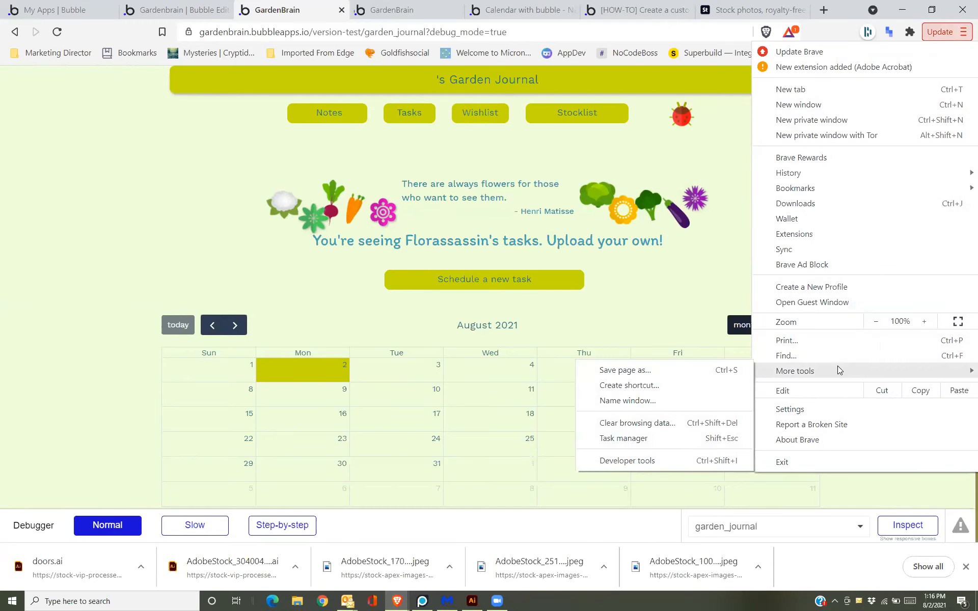
left_click(659, 461)
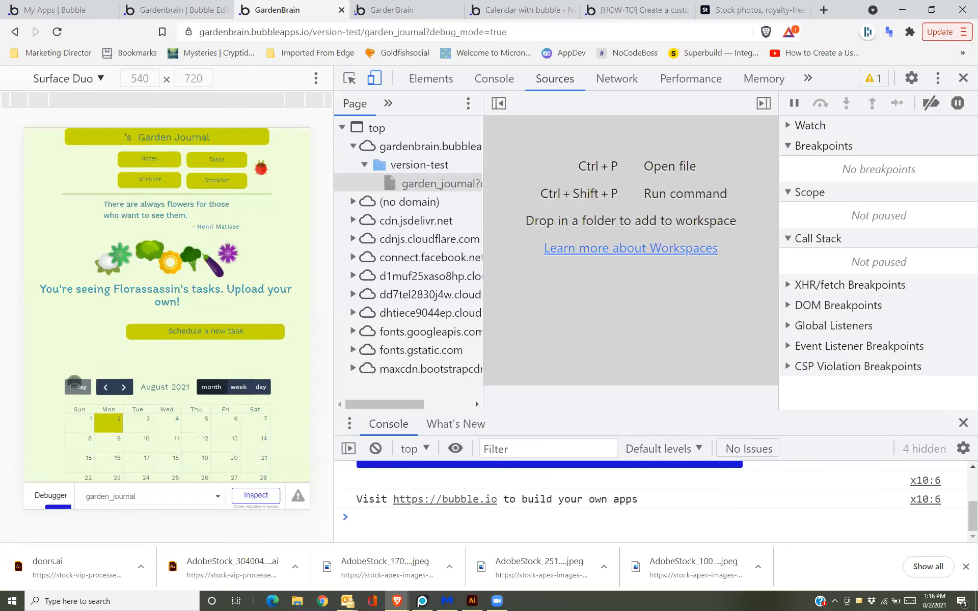
right_click(82, 389)
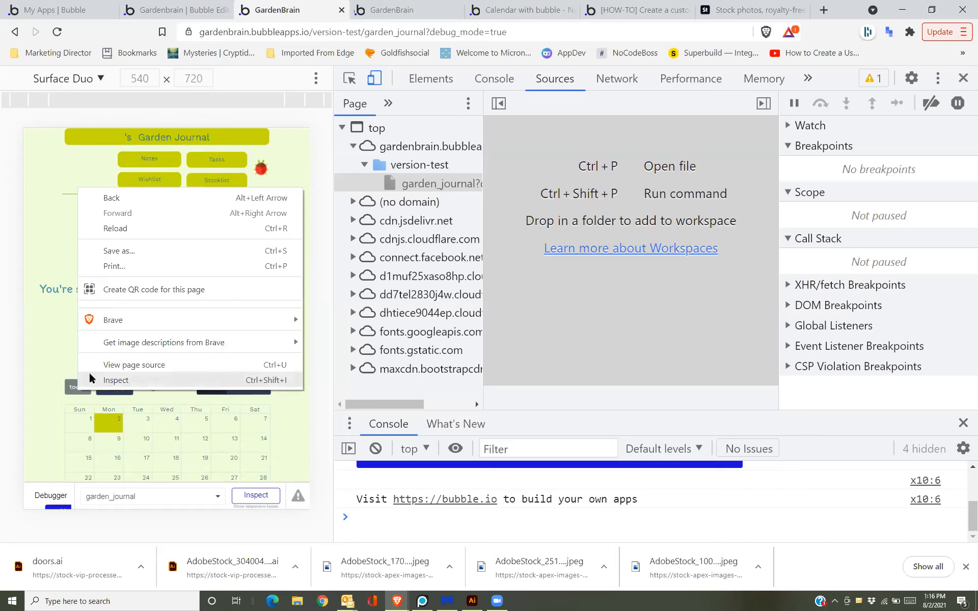
left_click(88, 381)
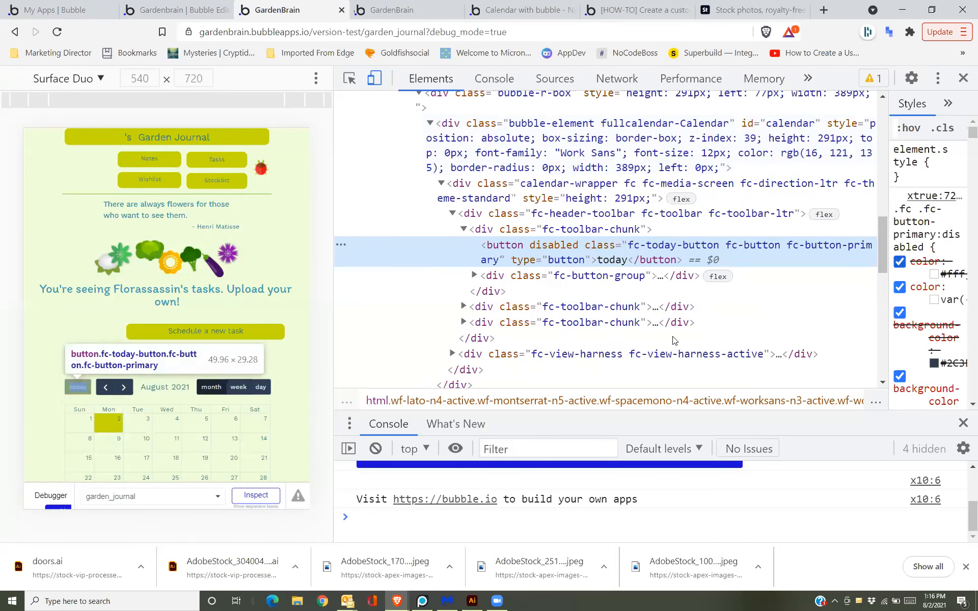
left_click_drag(886, 268, 794, 238)
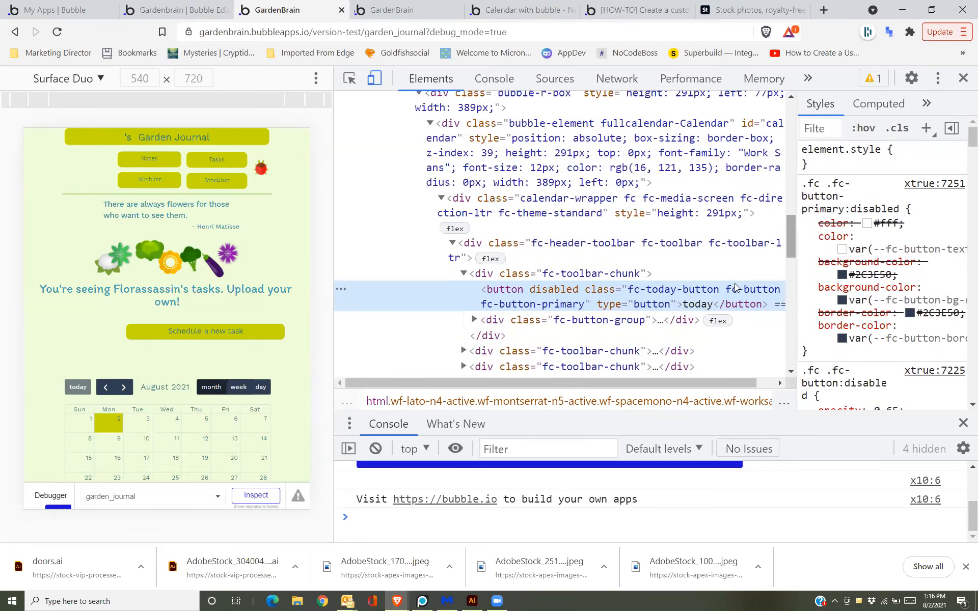
left_click_drag(654, 391, 706, 392)
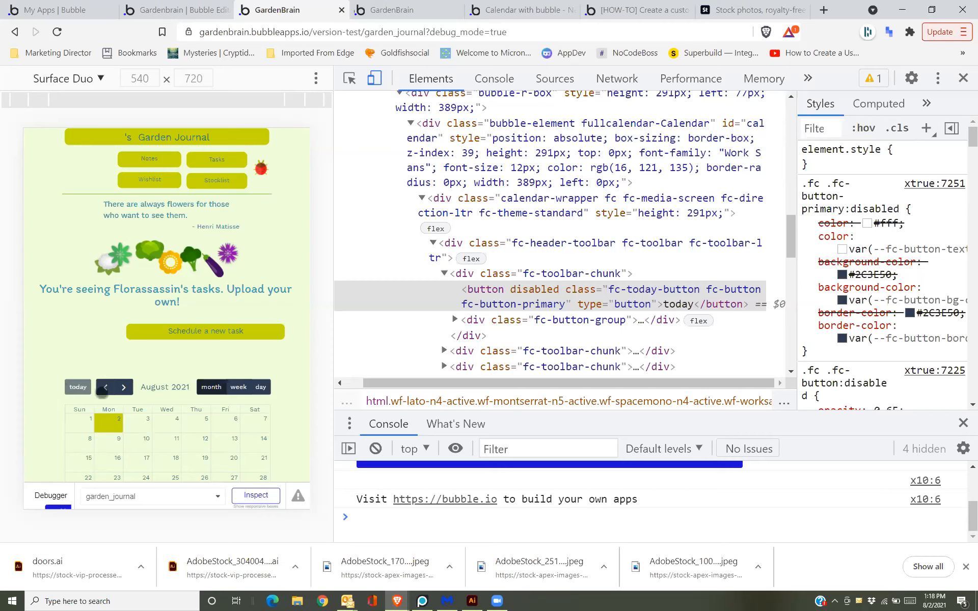
left_click(204, 6)
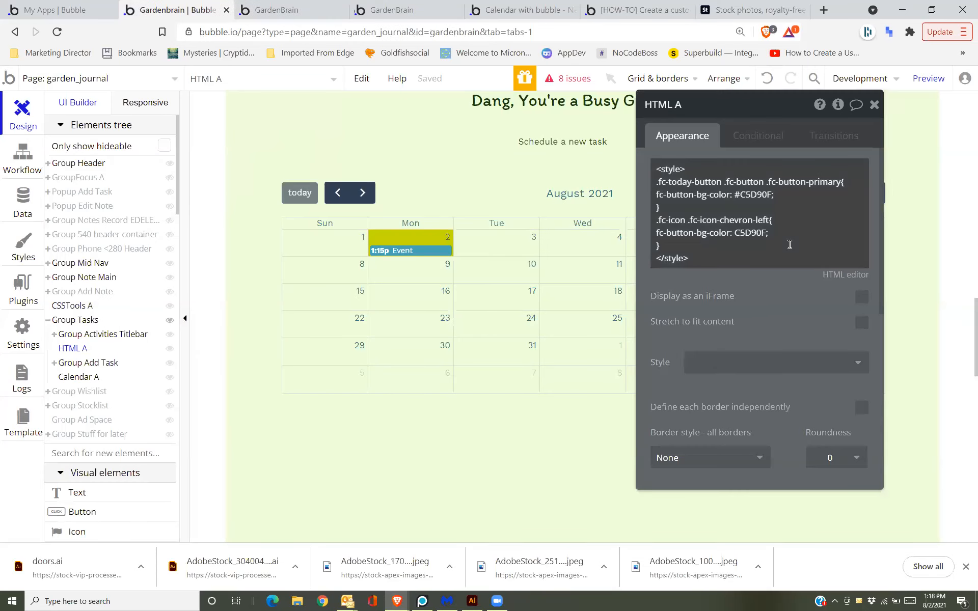
mouse_move(789, 244)
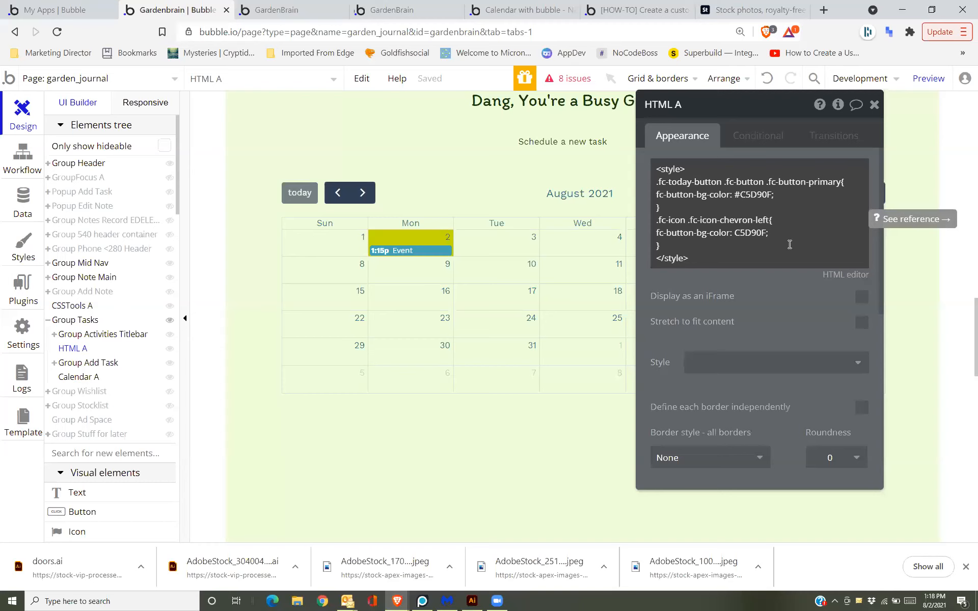
left_click(790, 245)
key("ctrl+a")
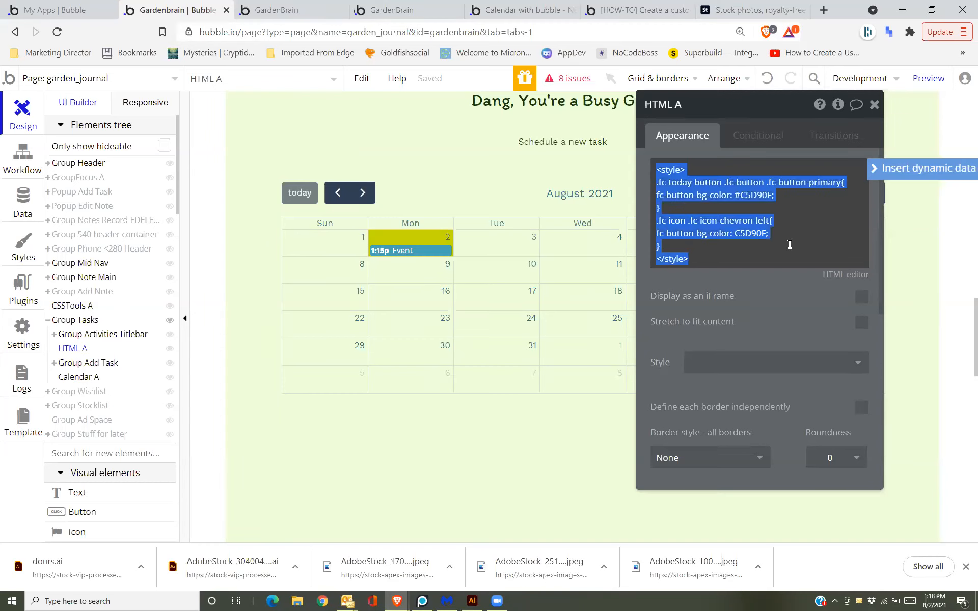
left_click(790, 243)
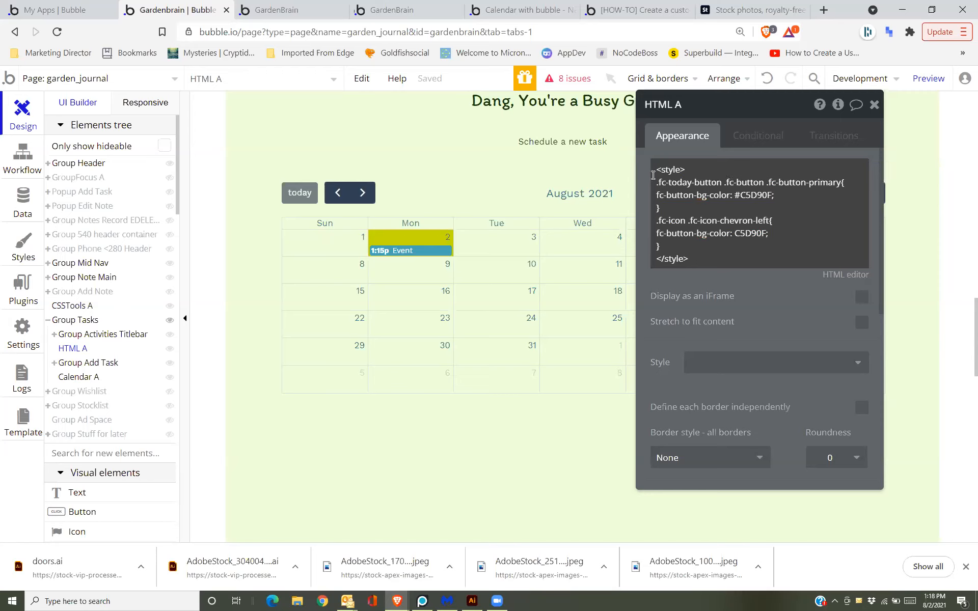
left_click(655, 176)
left_click(657, 178)
left_click(689, 167)
left_click(694, 170)
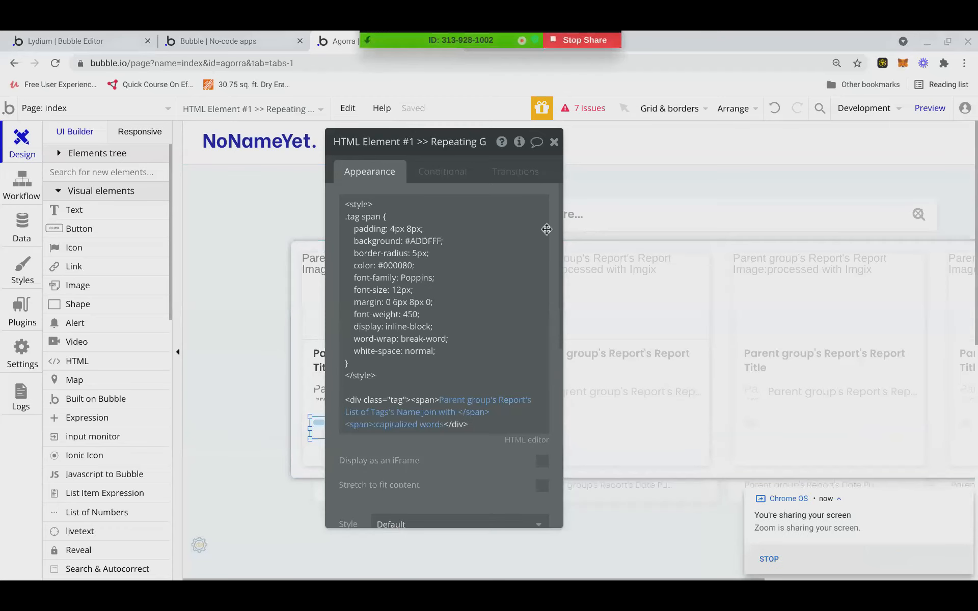
Review the .tag span CSS in the shared example's tag HTML element.
left_click(346, 219)
key("ctrl+a")
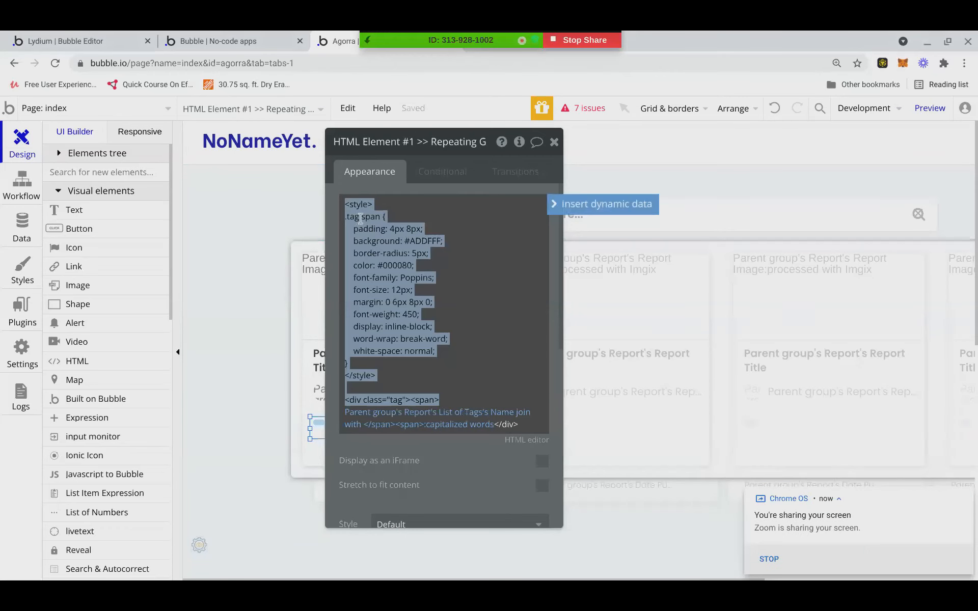
left_click(429, 387)
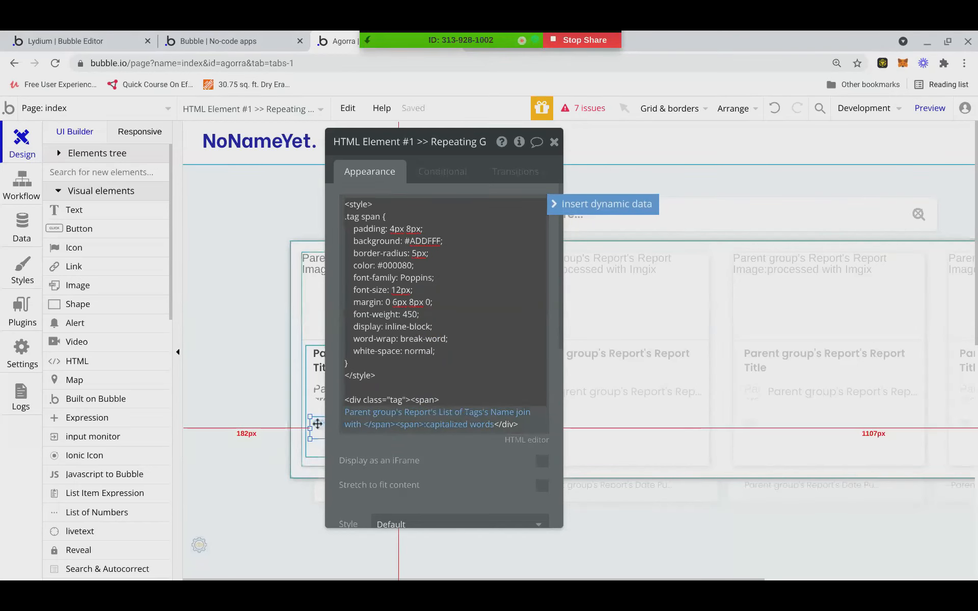
left_click(335, 422)
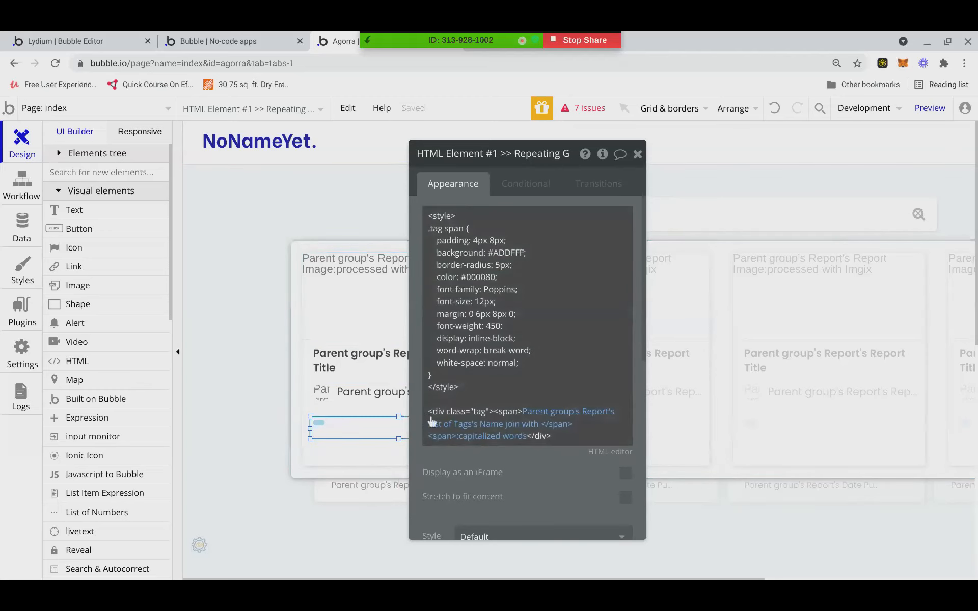
left_click(480, 411)
left_click(479, 412)
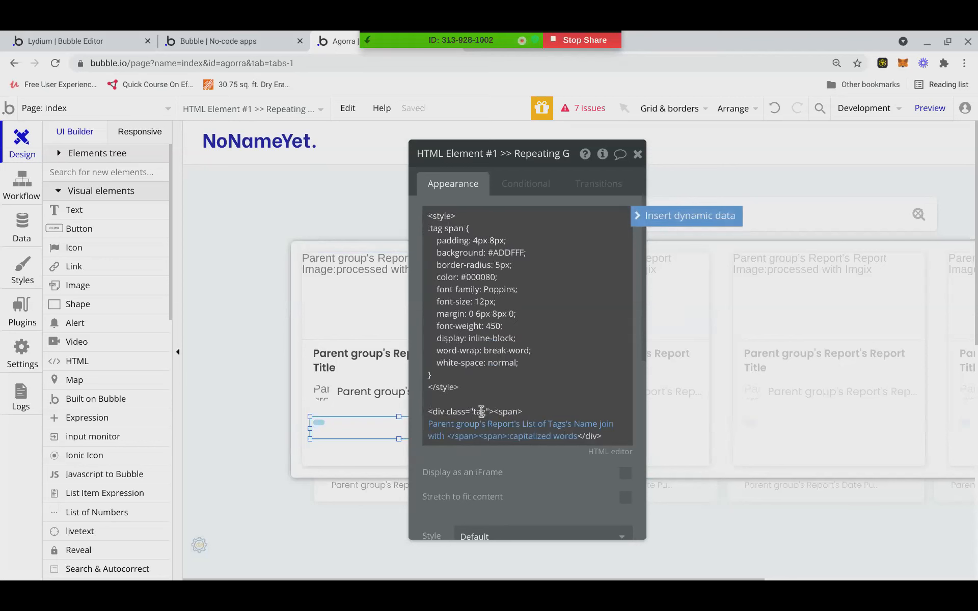
left_click_drag(430, 229, 433, 229)
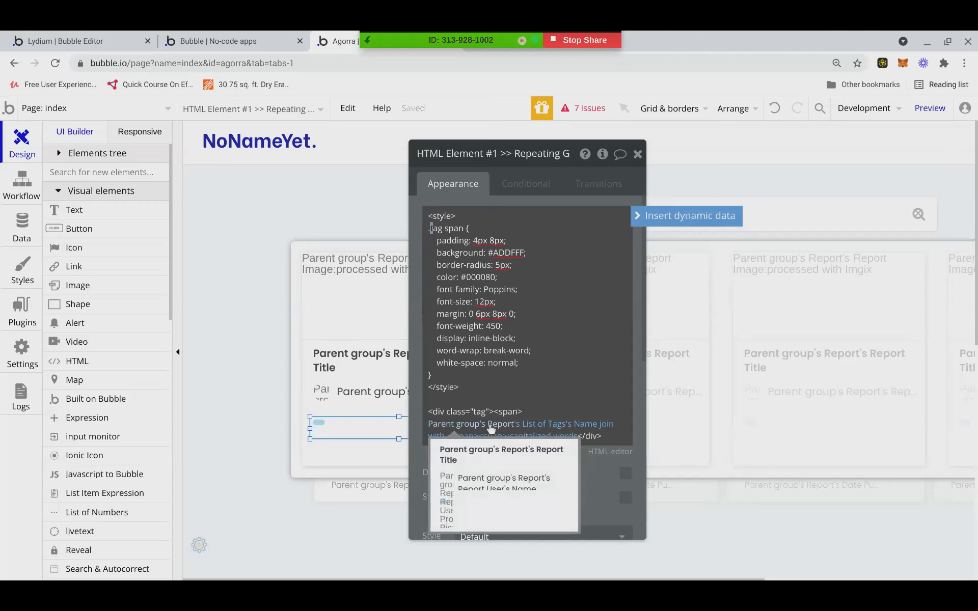
left_click_drag(419, 451, 423, 459)
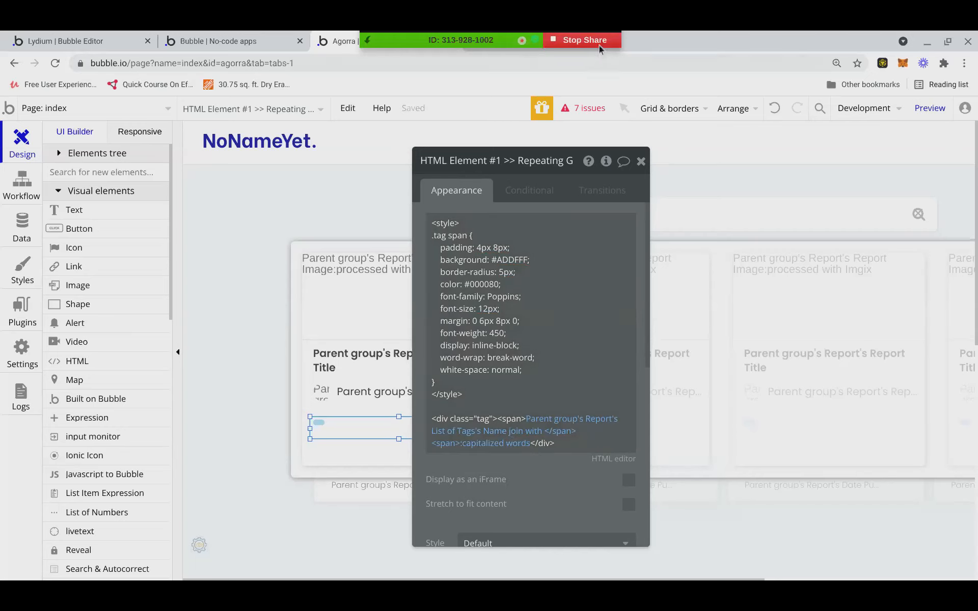
Stop sharing the example's screen.
key("alt")
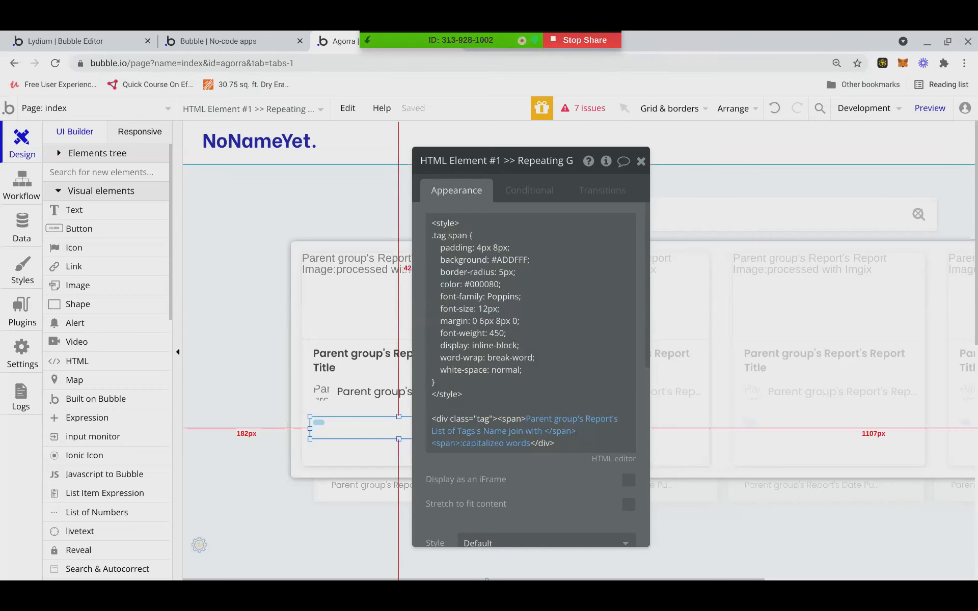
mouse_move(509, 579)
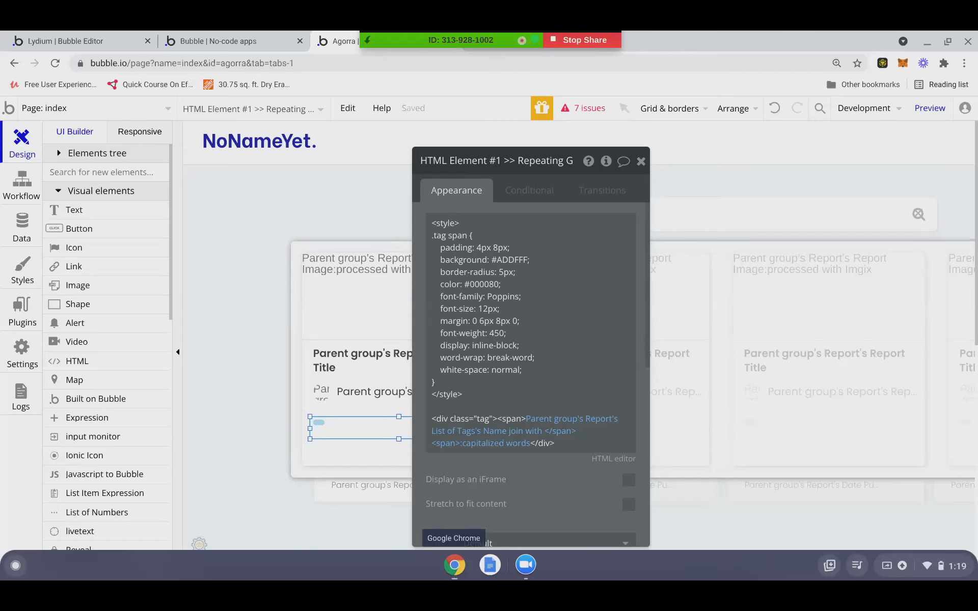
left_click(602, 43)
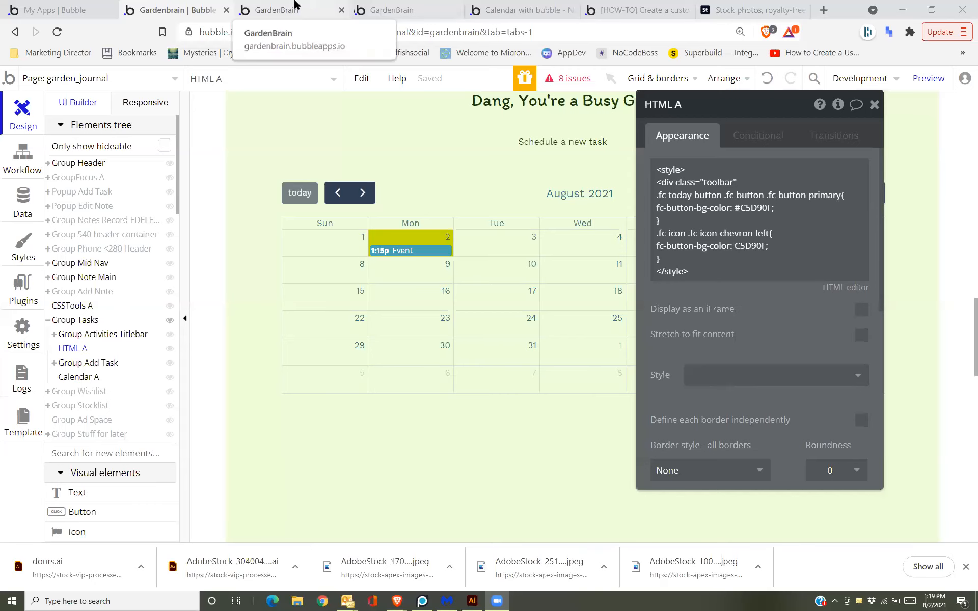
Rename HTML A's wrapper div class to fc-toolbar-chunk.
left_click(294, 9)
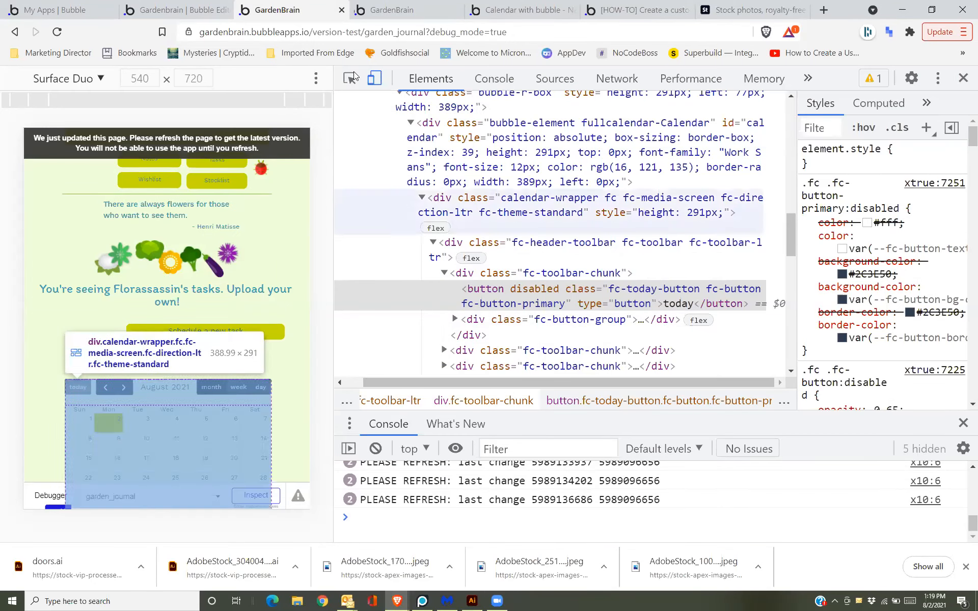
left_click(179, 10)
left_click(708, 189)
key("ctrl+a")
left_click(705, 185)
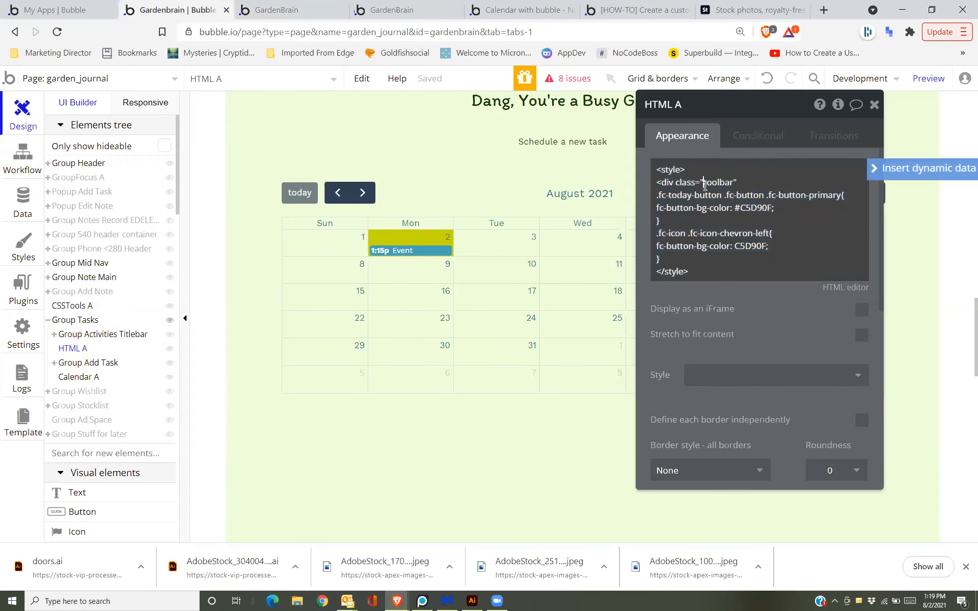
type("fc-")
key("Right")
key("Right")
key("Right")
key("Right")
key("Right")
key("Right")
key("Right")
type("-chunk\"")
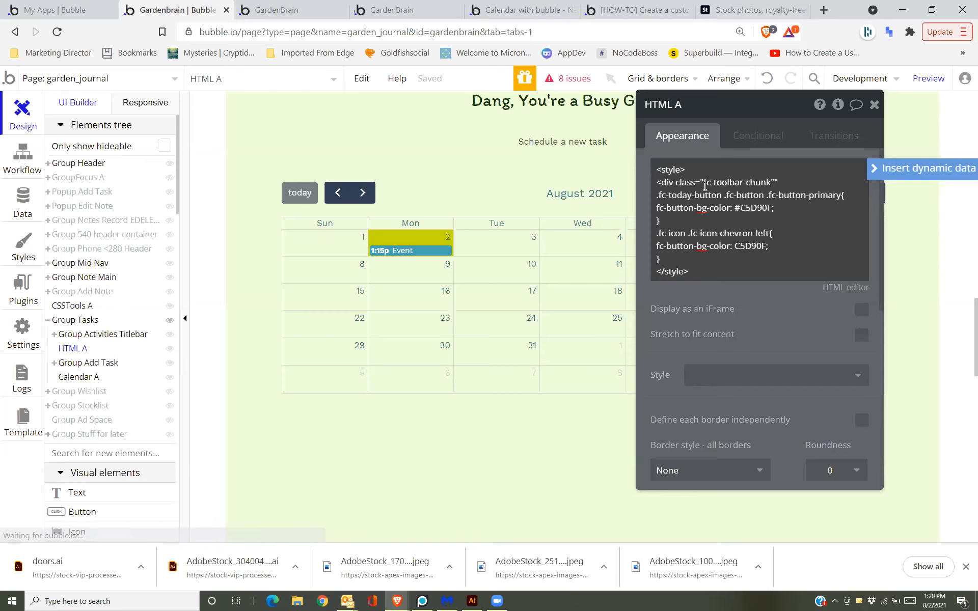
type(">")
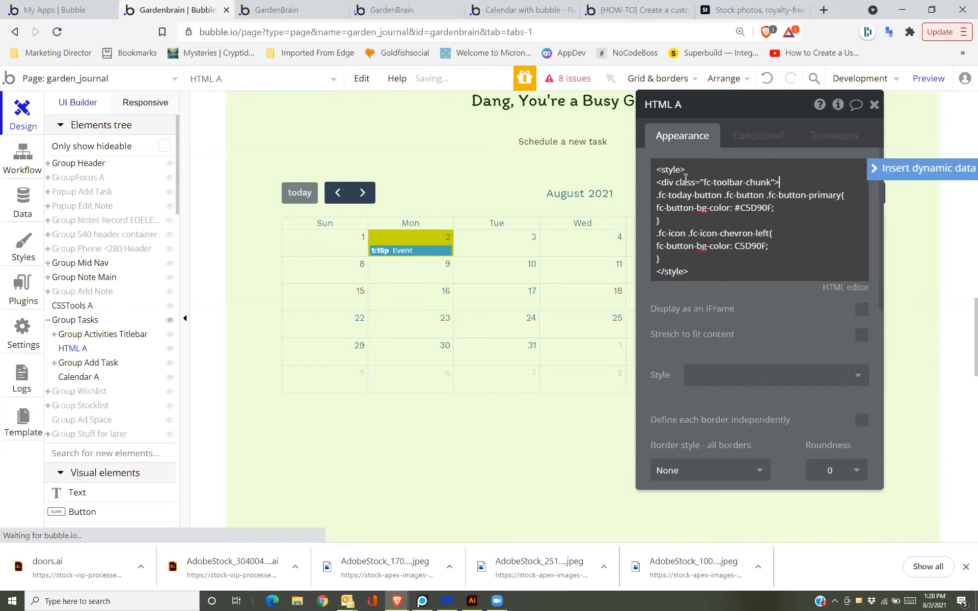
Remove the opening <style> line and retype <style after the fc-toolbar-chunk div line.
key("ctrl+a")
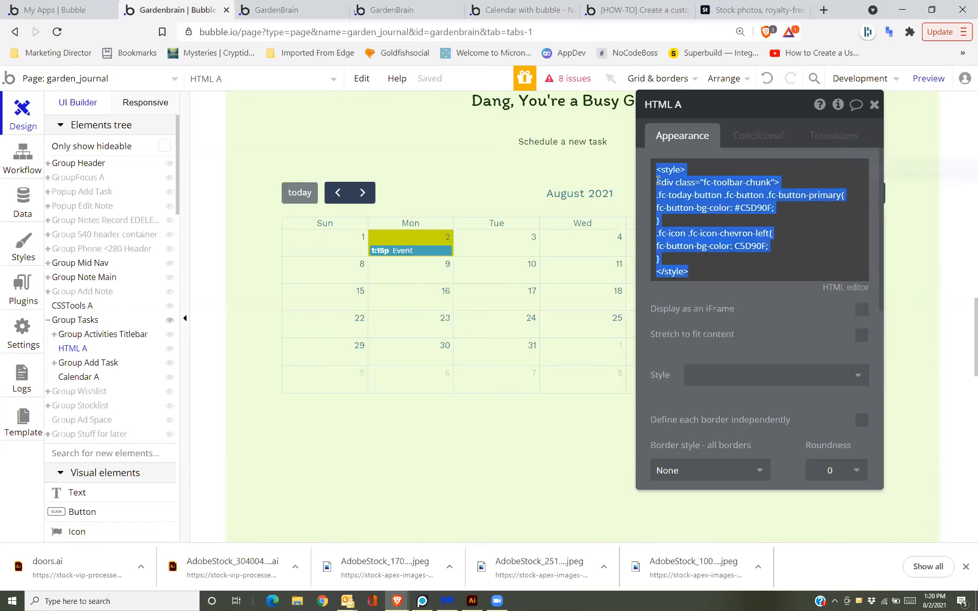
left_click(656, 180)
key("BackSpace")
key("BackSpace")
key("BackSpace")
key("BackSpace")
key("BackSpace")
key("BackSpace")
key("BackSpace")
key("BackSpace")
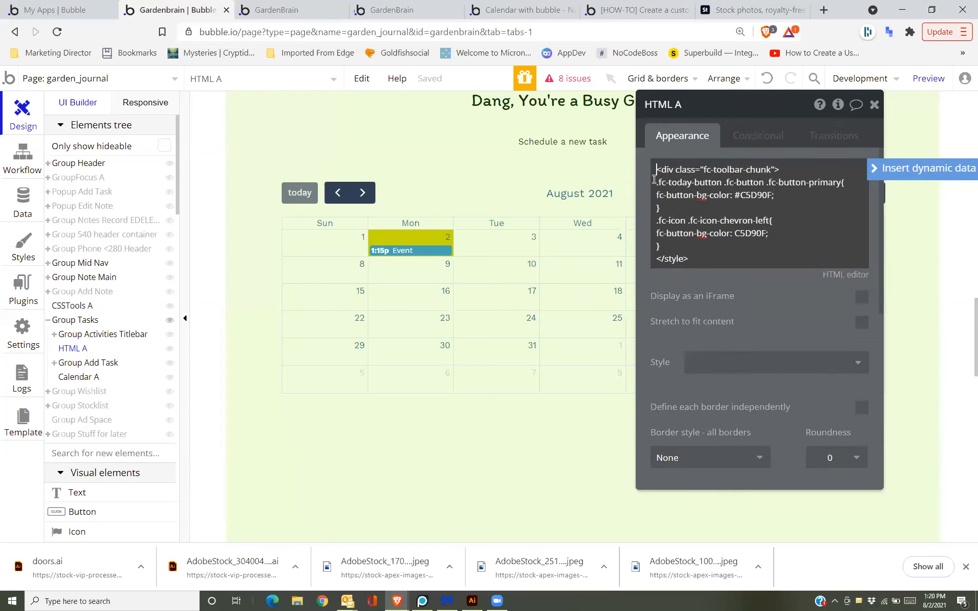
left_click(788, 173)
key("Return")
type("<style>")
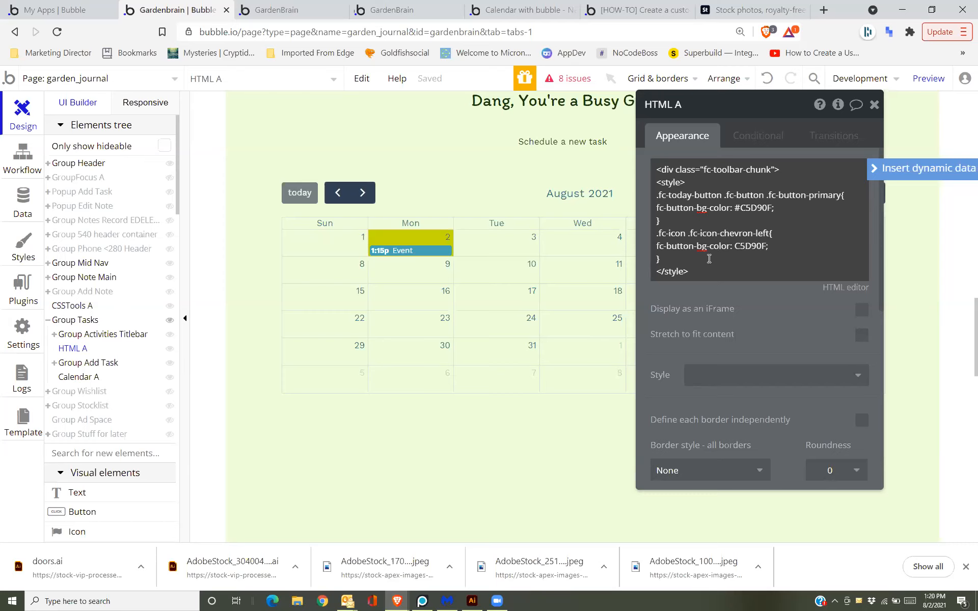
left_click_drag(787, 168, 654, 169)
key("ctrl+c")
Move the fc-toolbar-chunk div after </style>, close it with </div>, and reload the preview.
key("BackSpace")
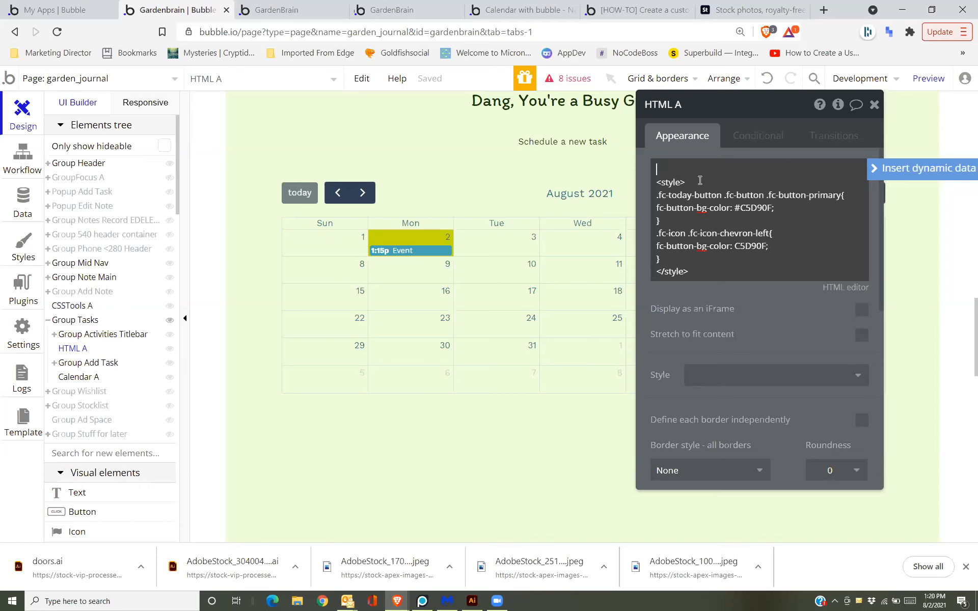
left_click(712, 266)
key("Return")
key("ctrl+v")
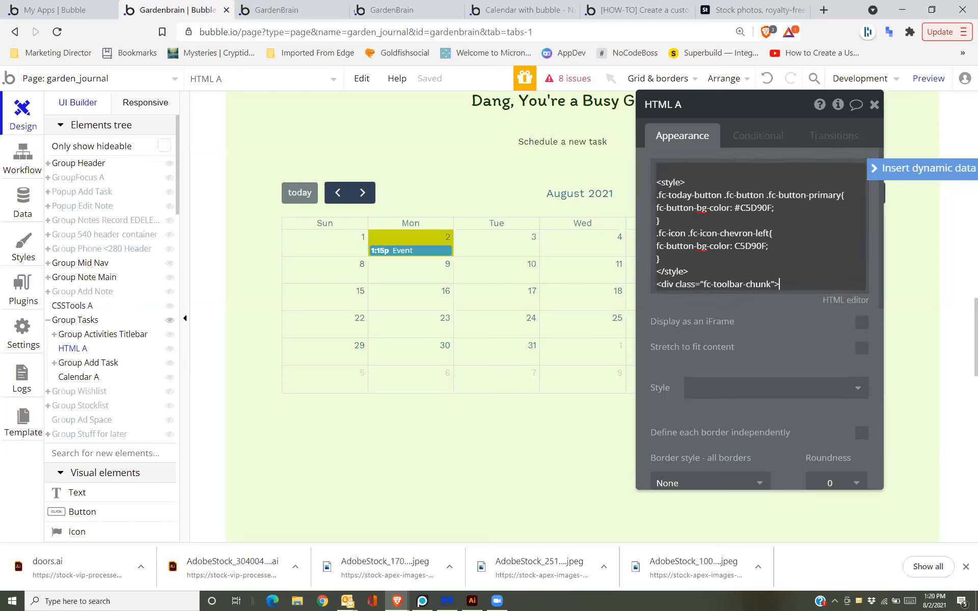
key("Return")
type("</div")
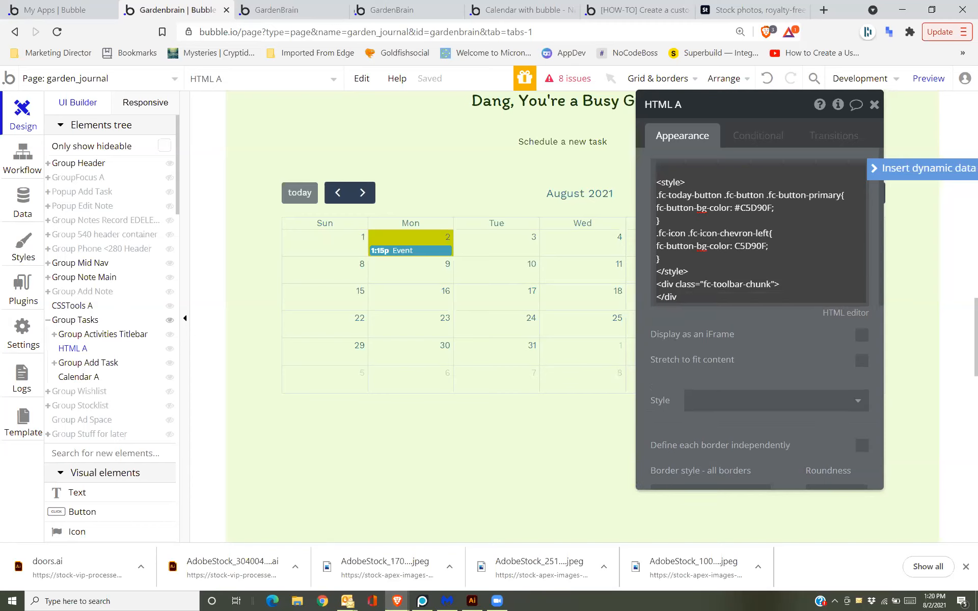
type(">")
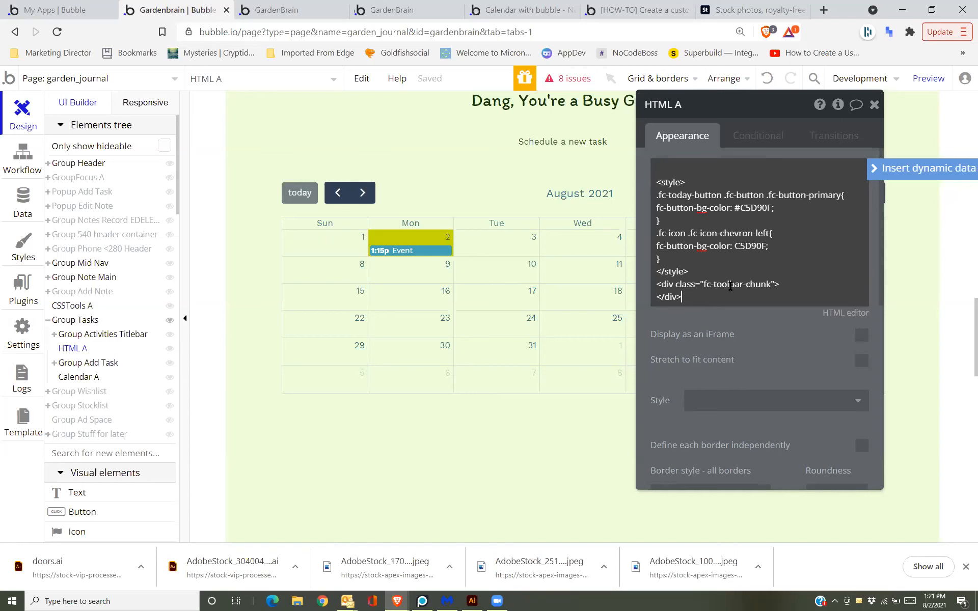
left_click(304, 9)
key("F5")
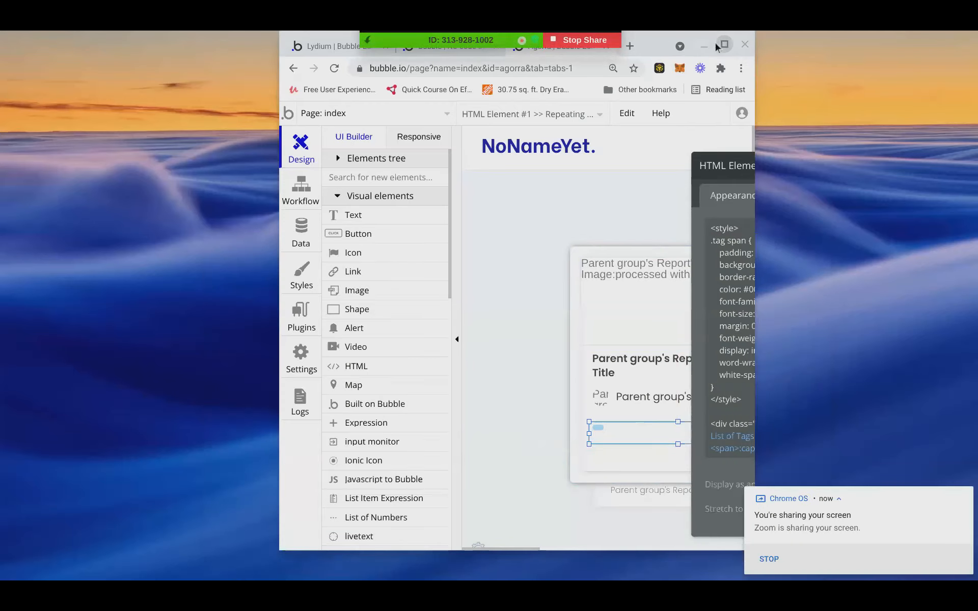
left_click(723, 45)
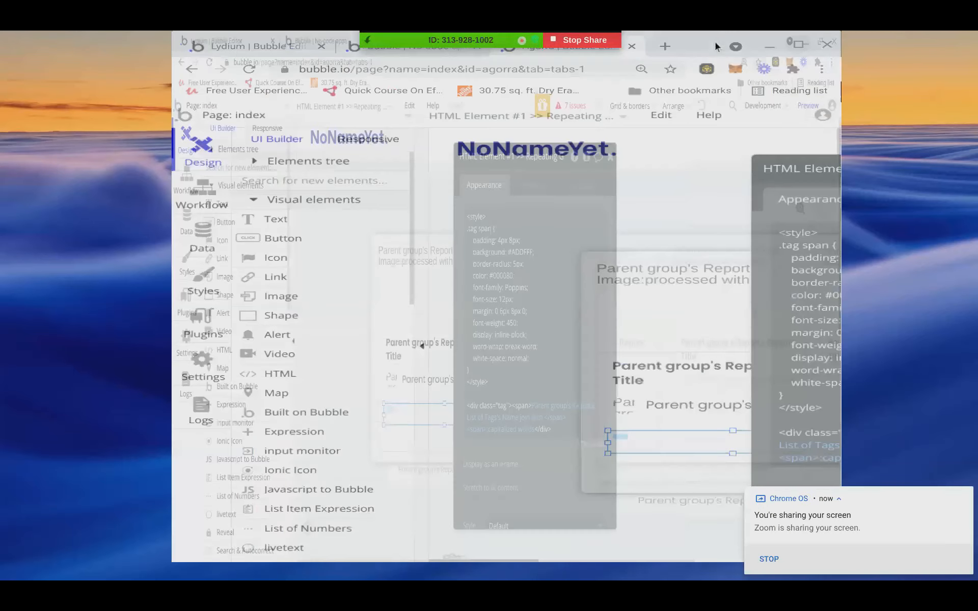
left_click(446, 245)
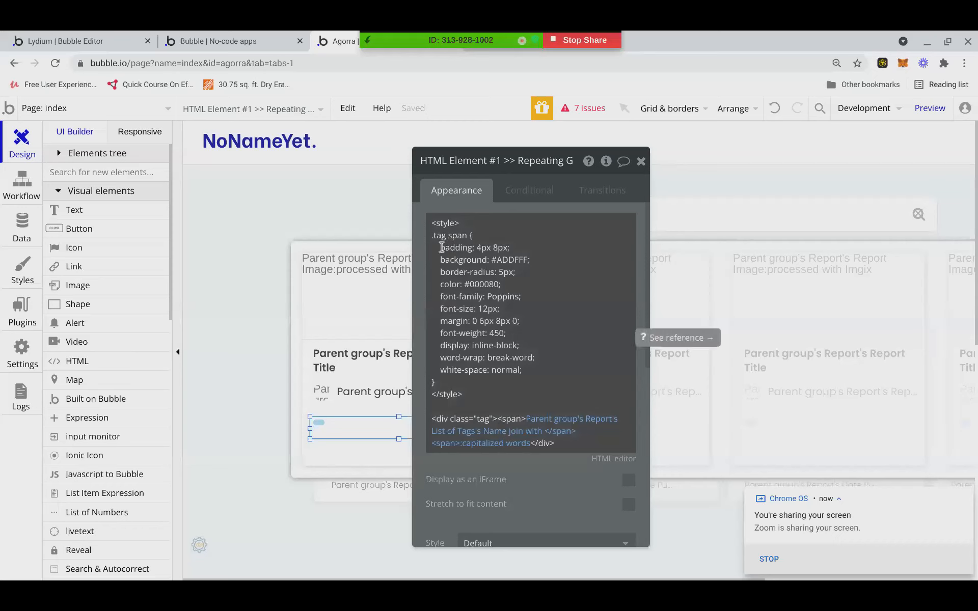
key("ctrl+a")
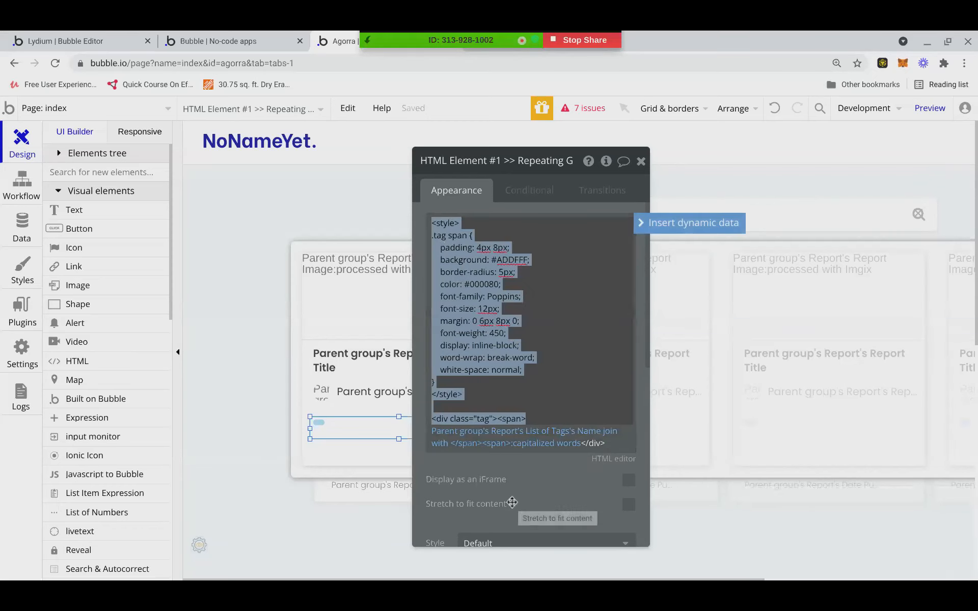
left_click(512, 503)
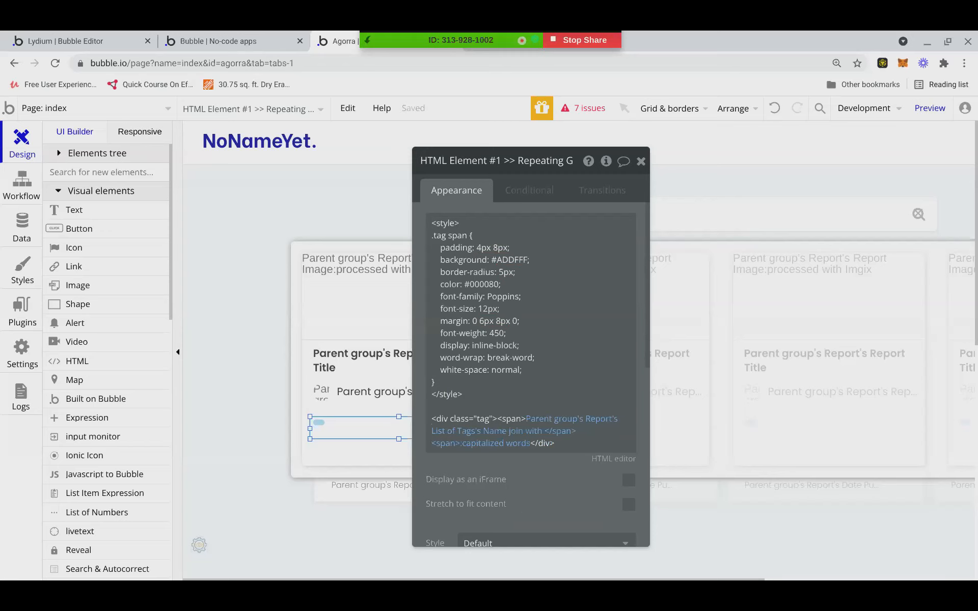
left_click(522, 369)
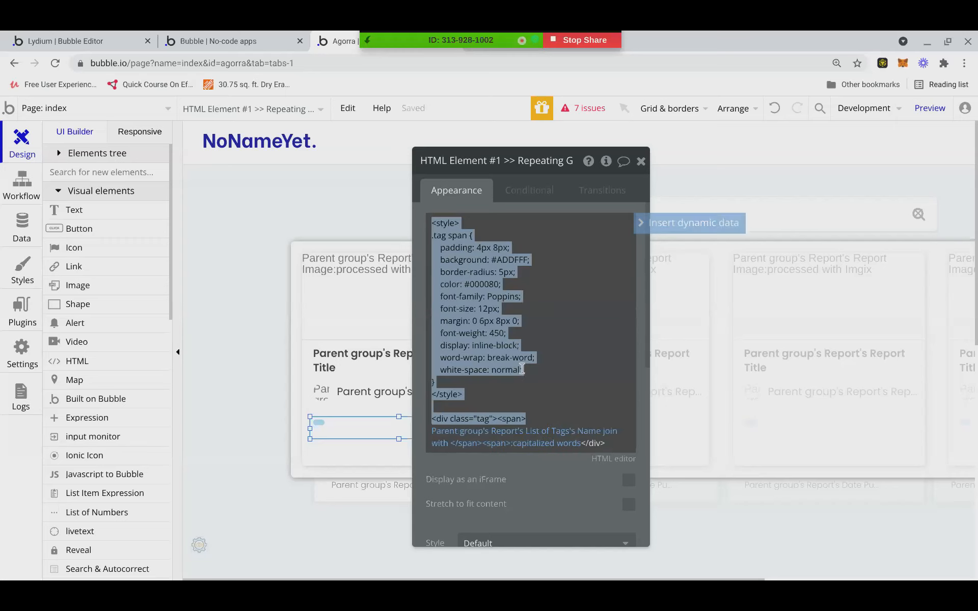
left_click(522, 368)
left_click_drag(523, 370, 441, 246)
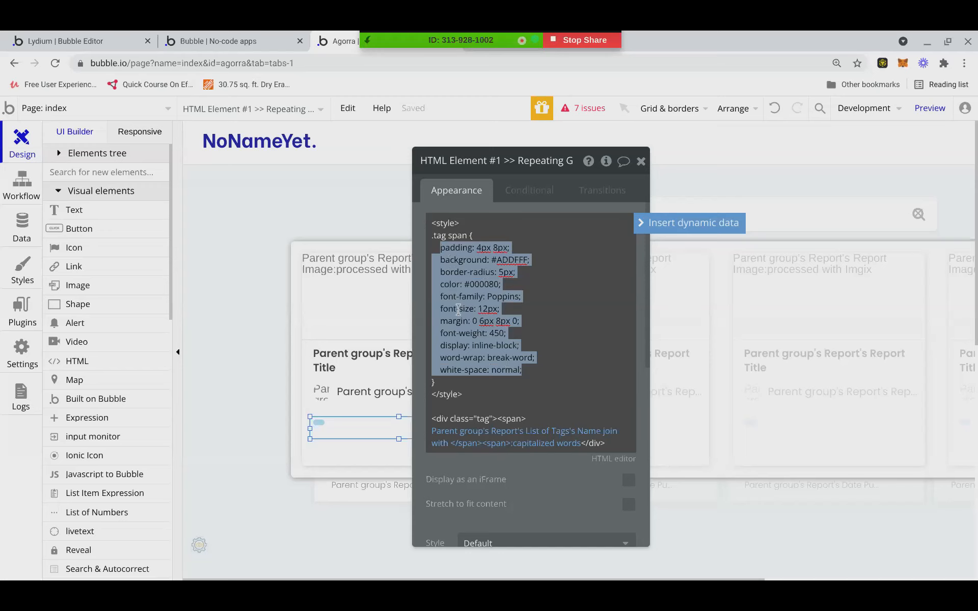
left_click(471, 385)
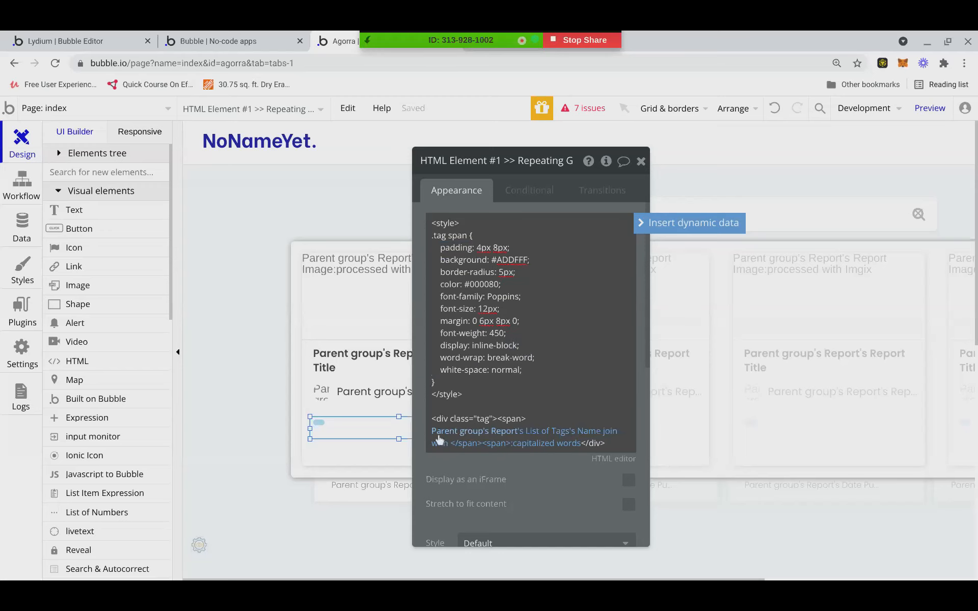
left_click_drag(431, 419, 498, 426)
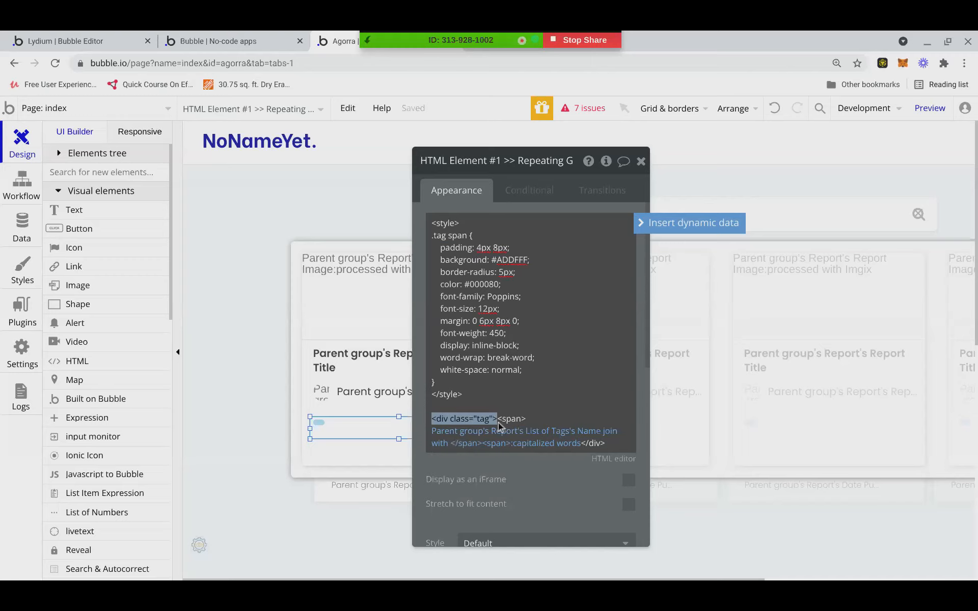
left_click(929, 45)
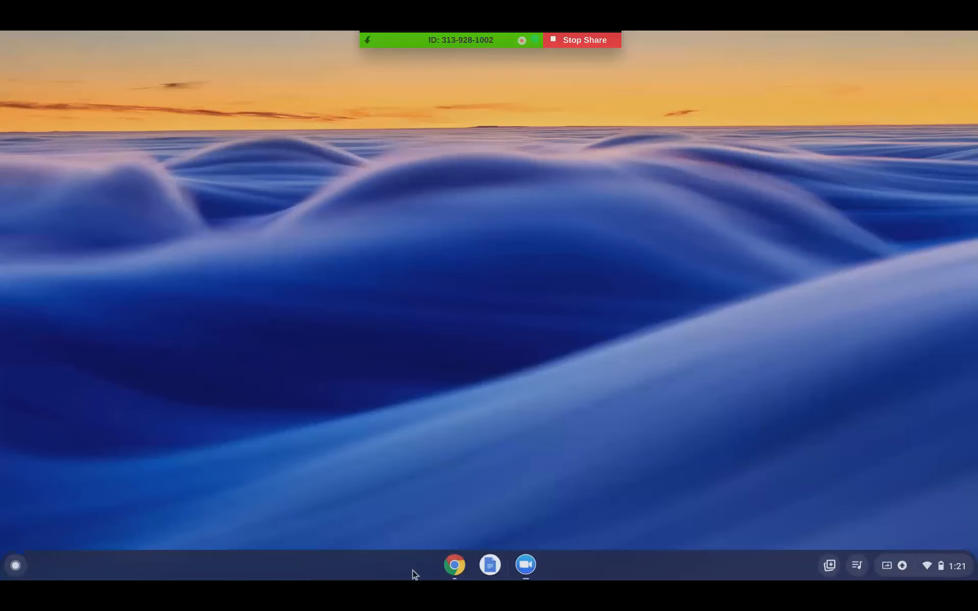
left_click(467, 570)
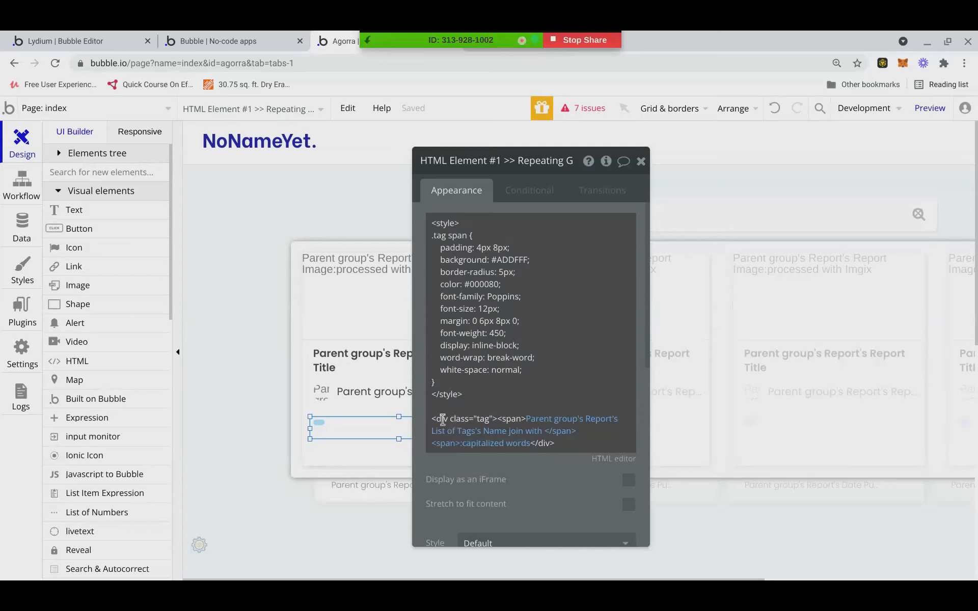
key("ctrl+a")
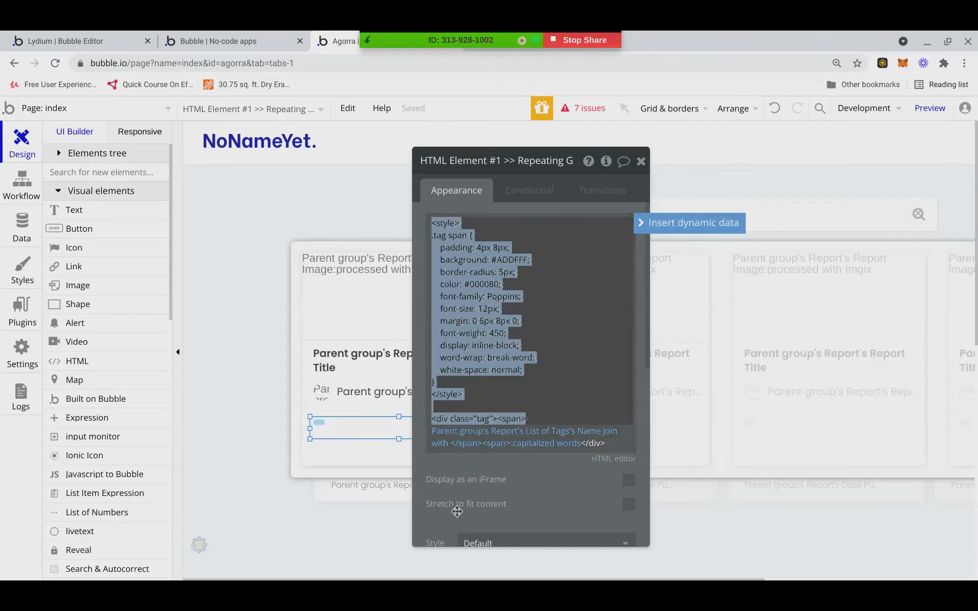
left_click(492, 475)
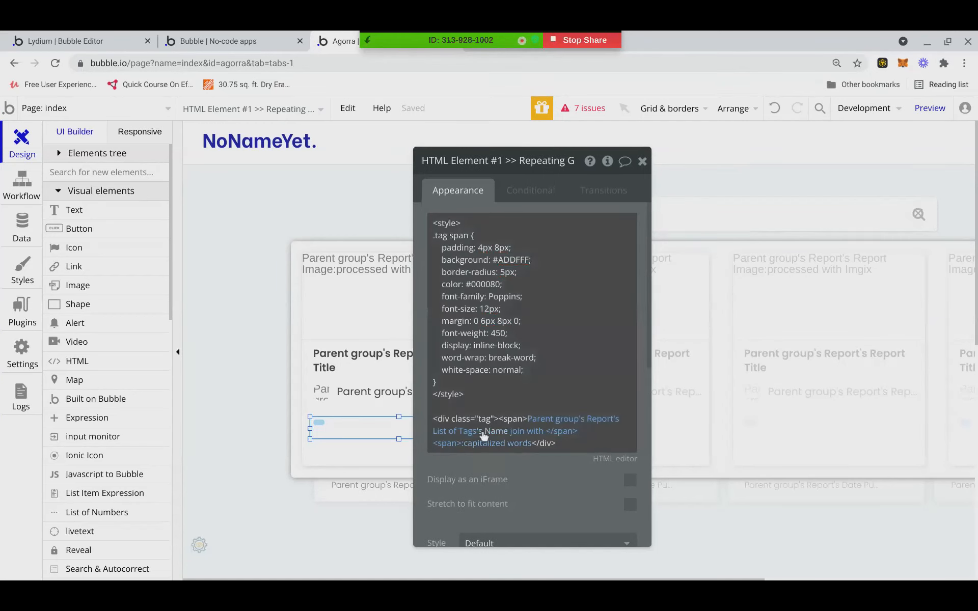
left_click(448, 235)
left_click(447, 235)
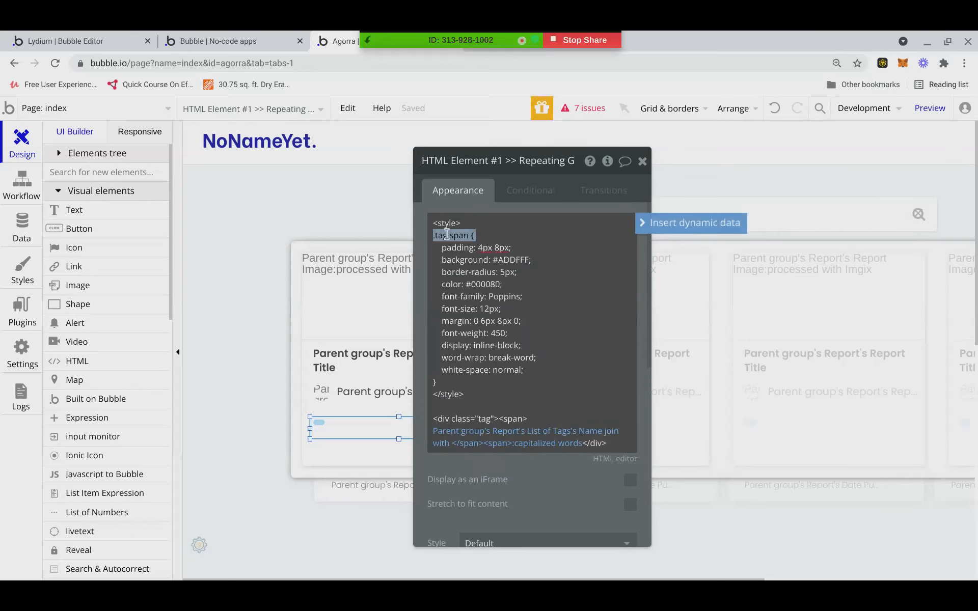
left_click_drag(448, 235, 432, 234)
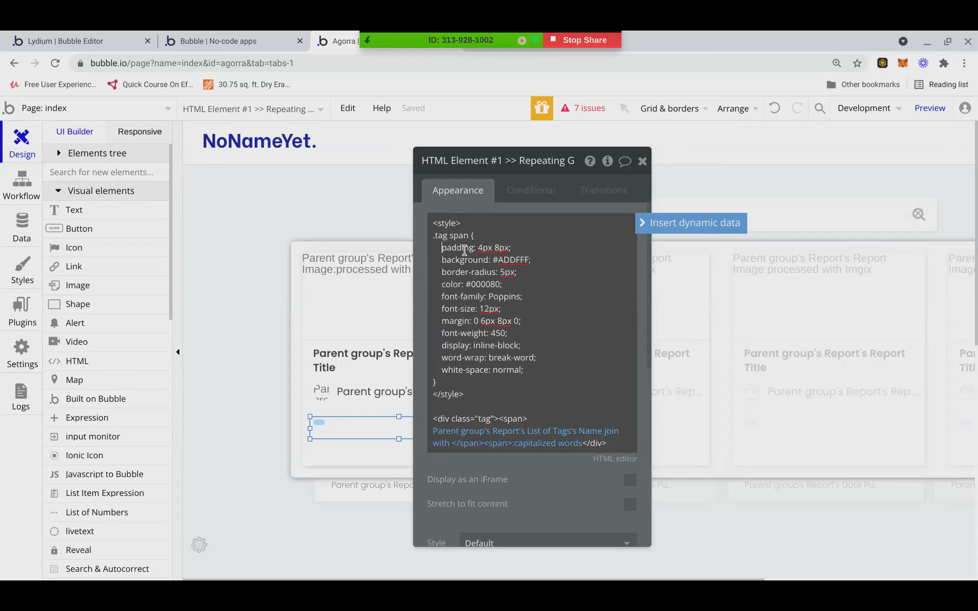
left_click_drag(441, 249, 432, 262)
left_click_drag(441, 272, 434, 273)
left_click(440, 285)
left_click_drag(441, 297, 430, 299)
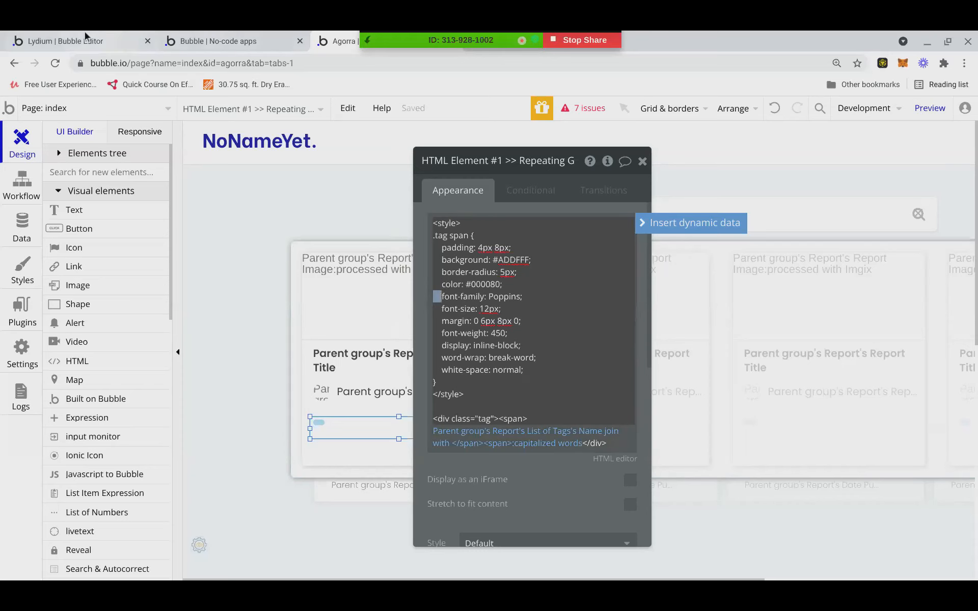
left_click(101, 40)
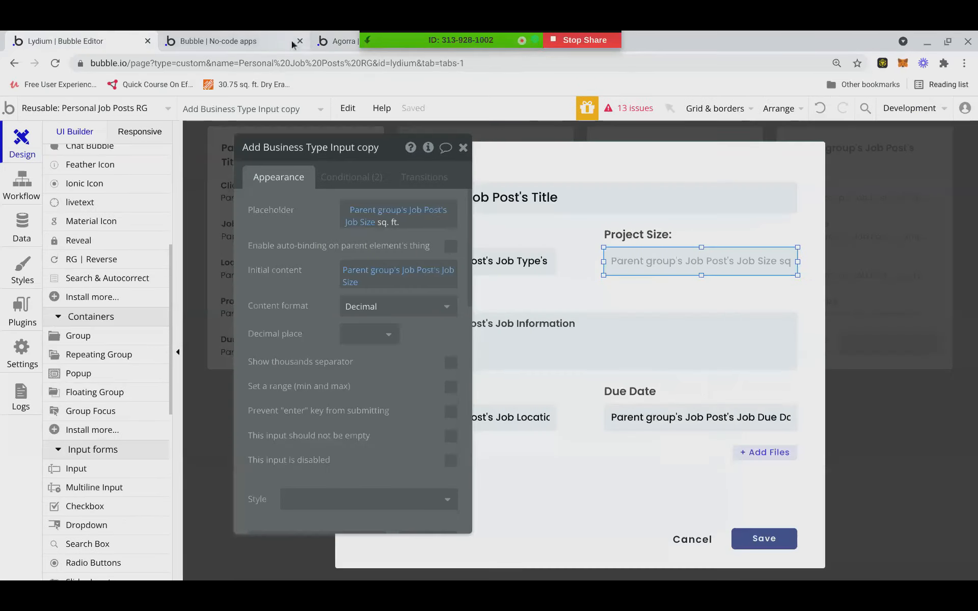
left_click(271, 42)
left_click(327, 40)
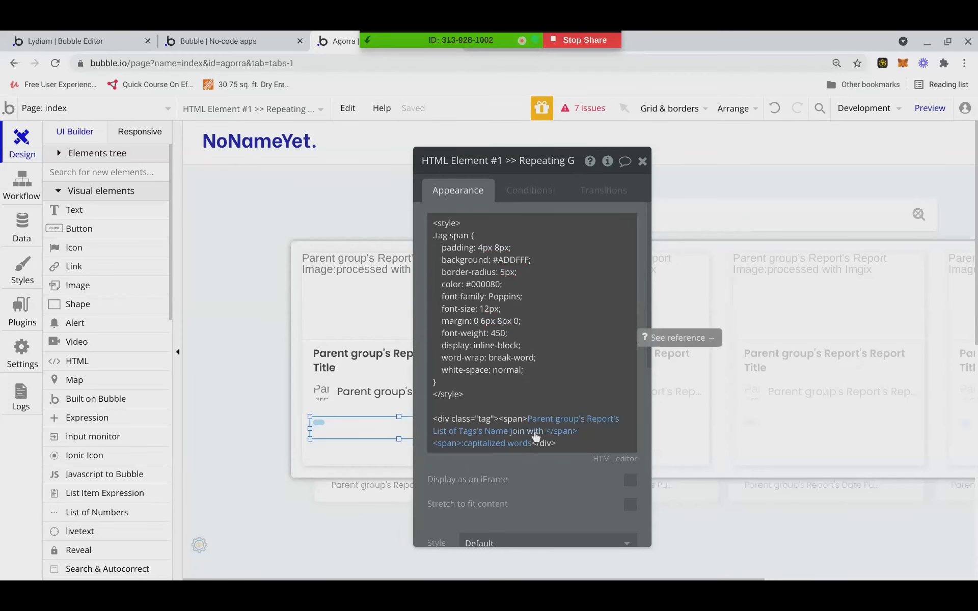
left_click(434, 418)
left_click(435, 419)
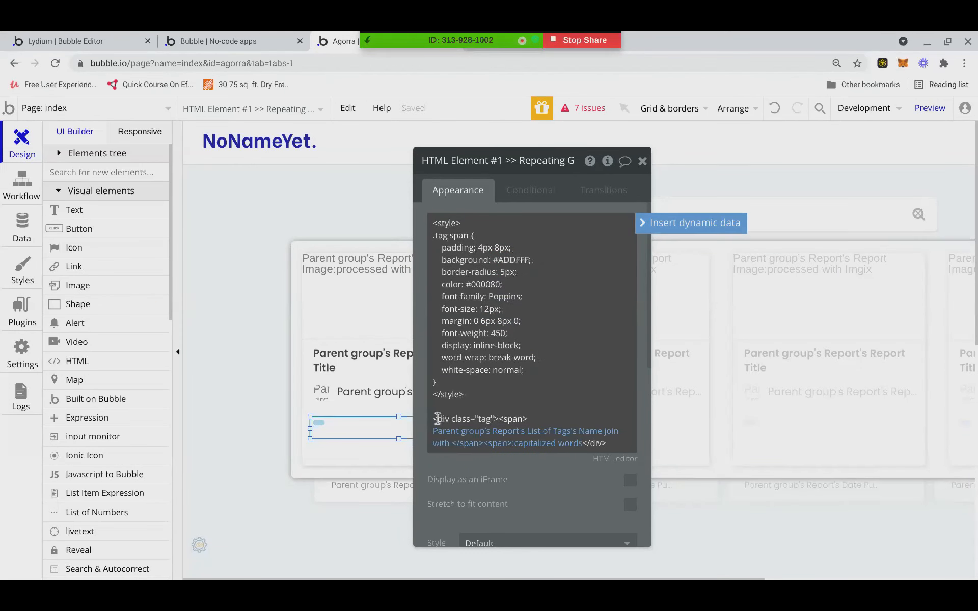
left_click_drag(434, 419, 500, 417)
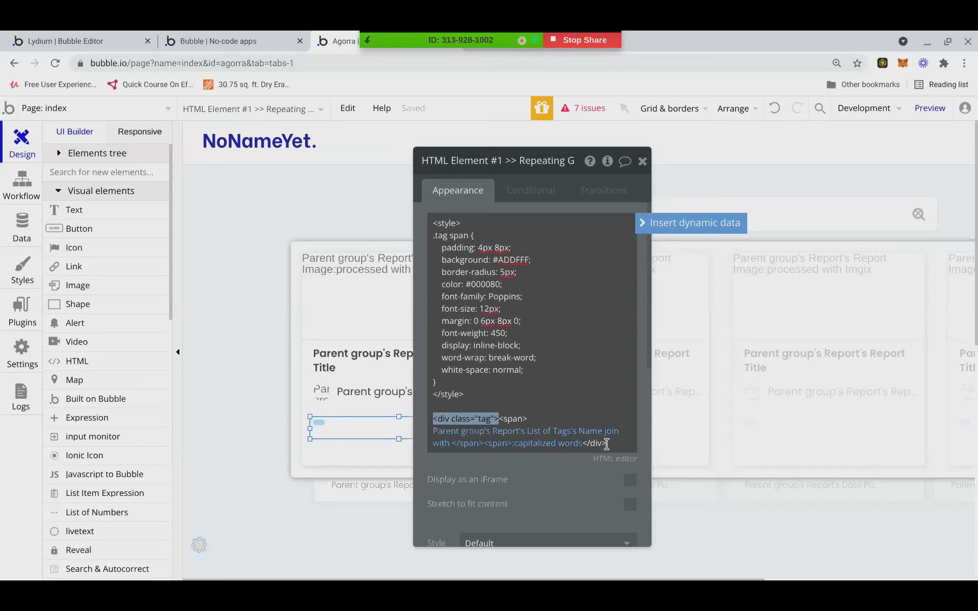
left_click_drag(607, 443, 511, 451)
key("ctrl+a")
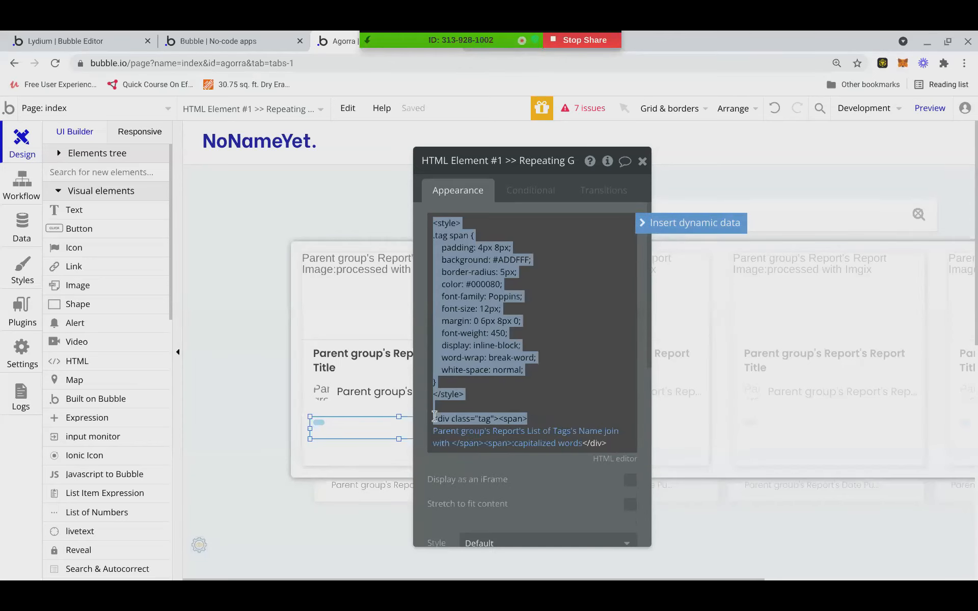
left_click(436, 419)
left_click_drag(454, 419, 495, 420)
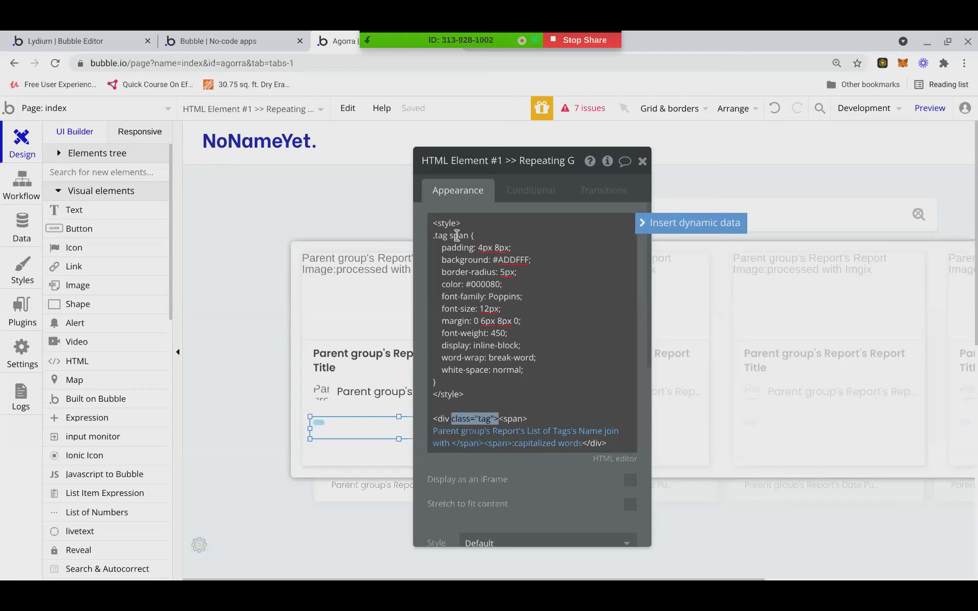
left_click(539, 365)
key("Return")
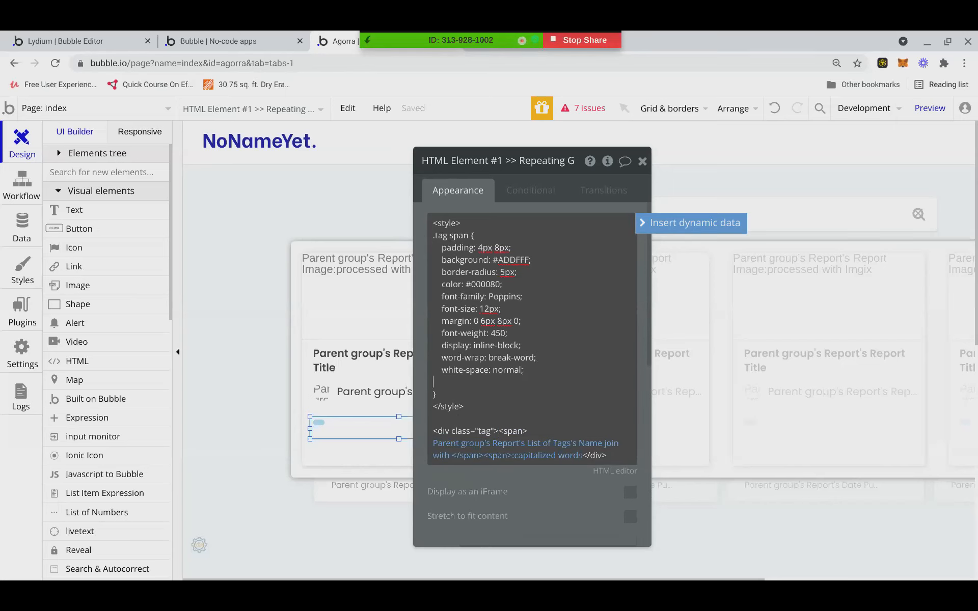
scroll(530, 356, "down", 5)
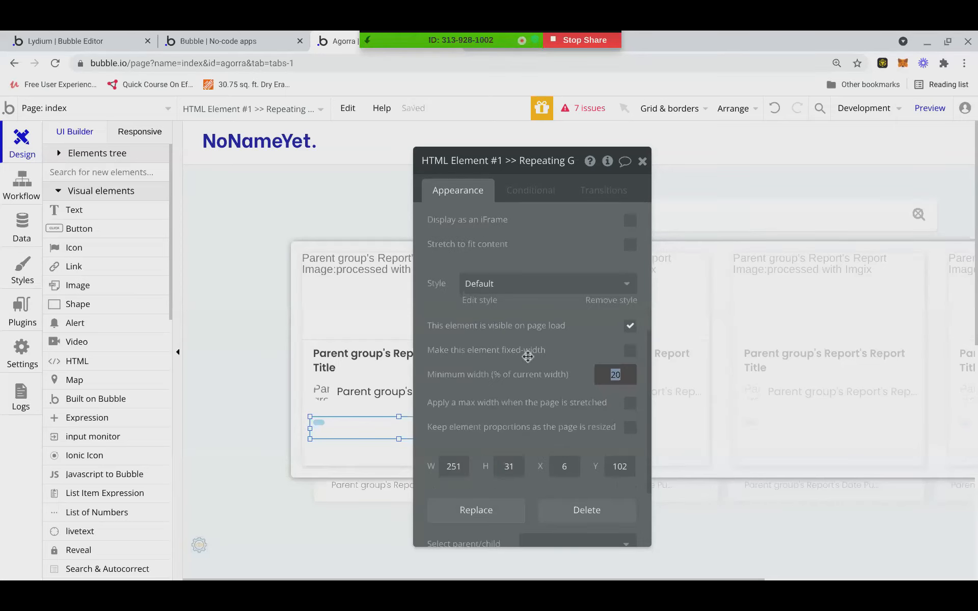
scroll(550, 284, "up", 5)
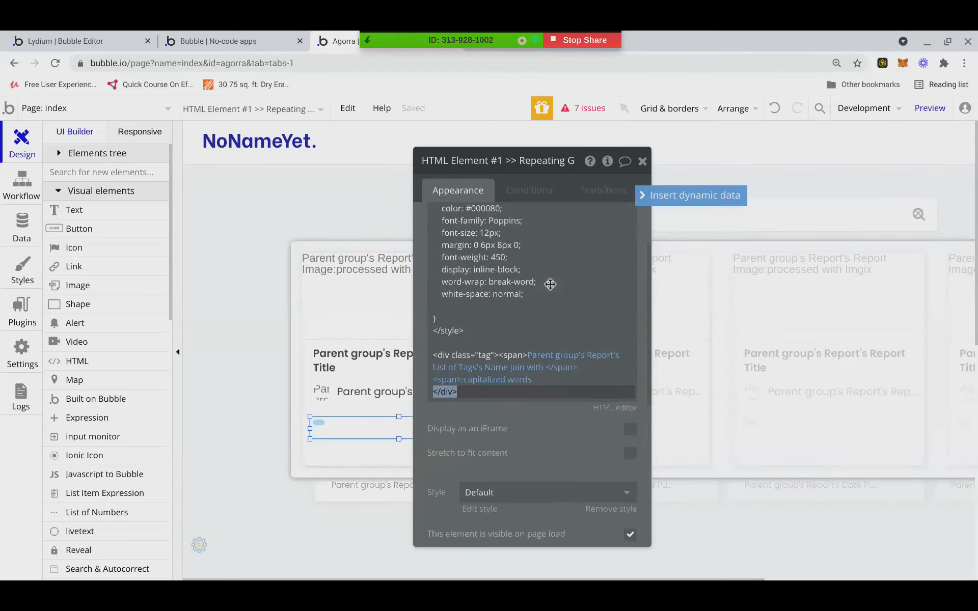
left_click(441, 377)
key("ctrl+a")
left_click(541, 376)
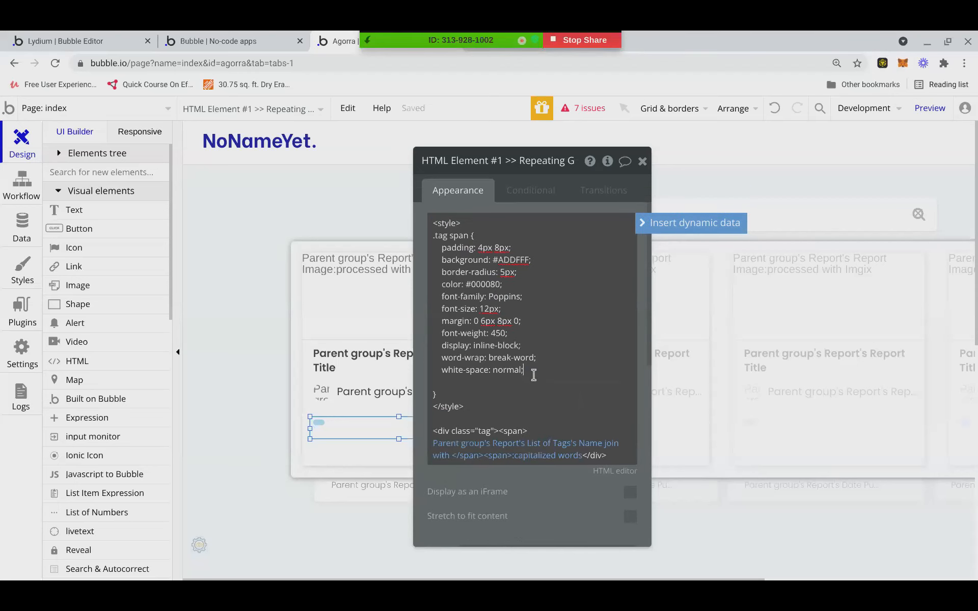
key("Return")
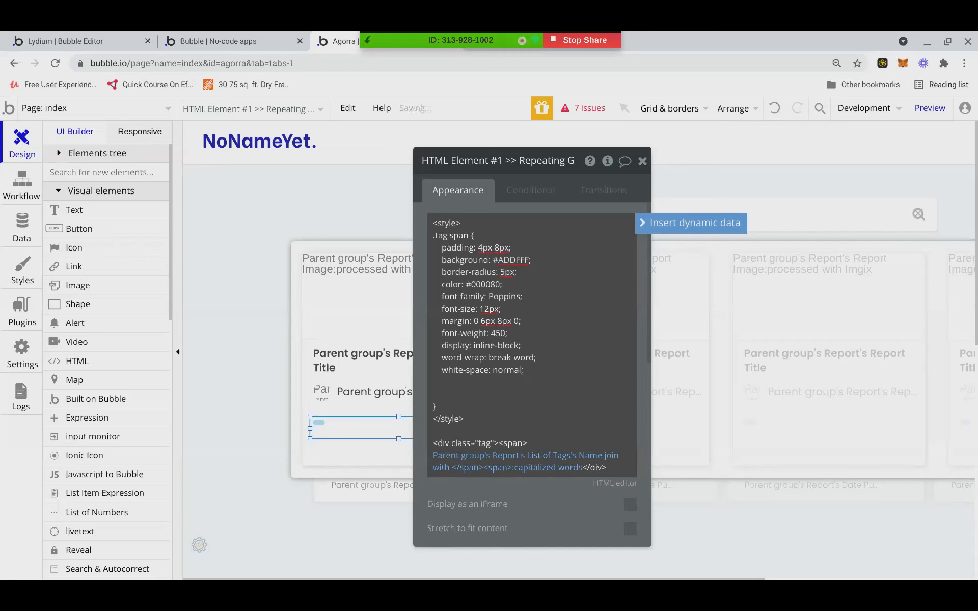
key("BackSpace")
key("BackSpace")
key("BackSpace")
key("BackSpace")
key("BackSpace")
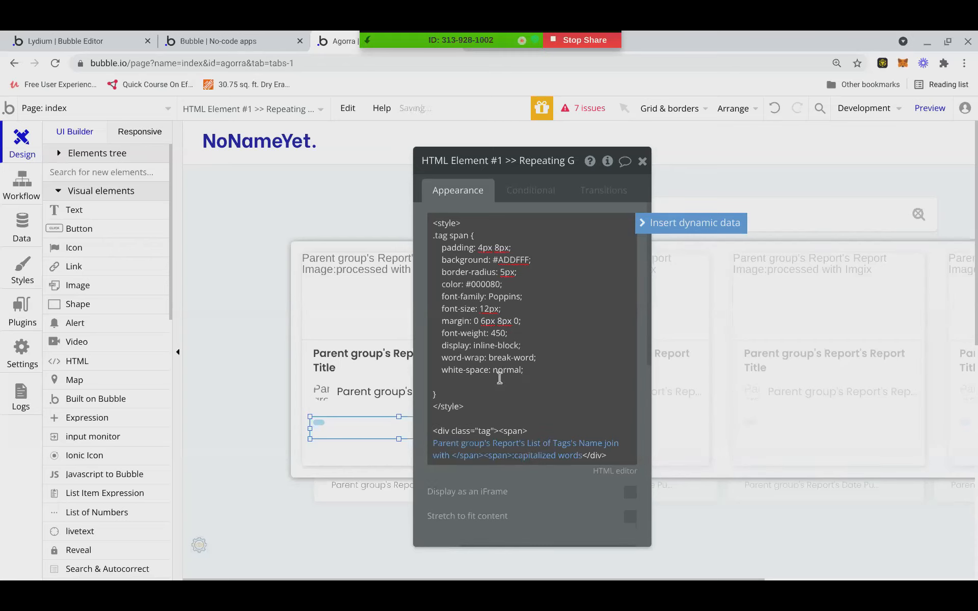
key("BackSpace")
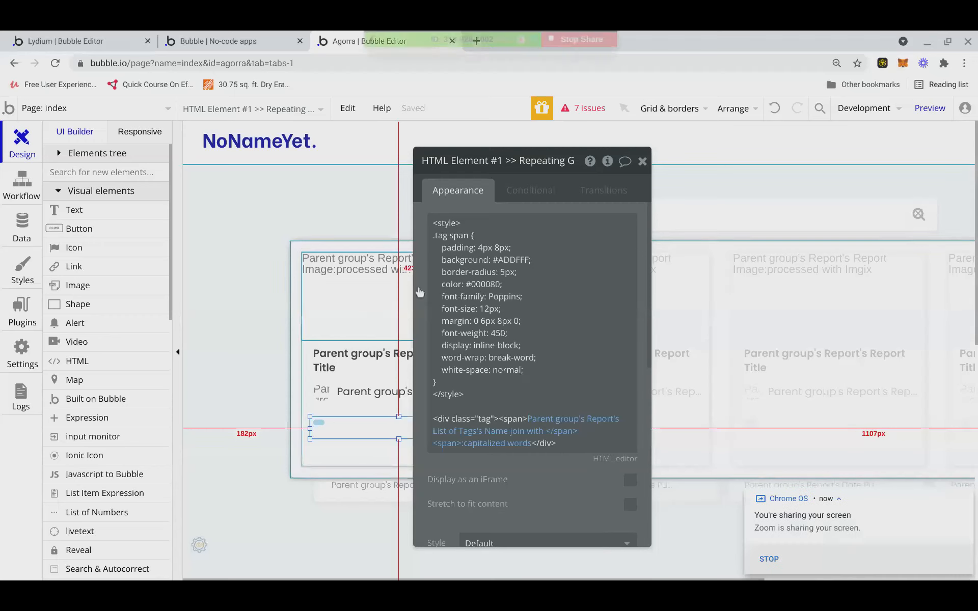
Return to the Agorra tab showing HTML A's .fc-toolbar-chunk CSS with bg-color #C5D90F.
left_click_drag(558, 486, 564, 470)
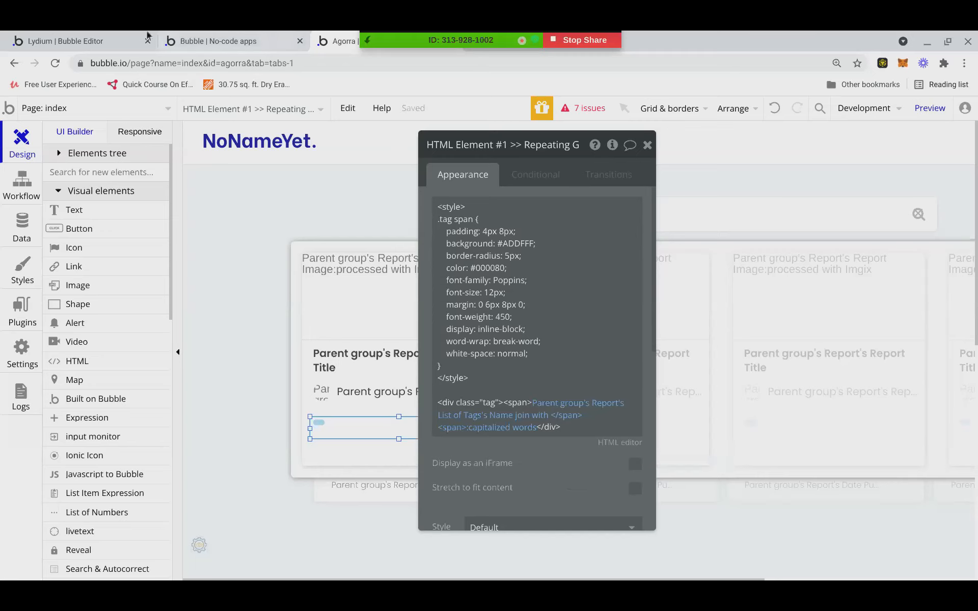
left_click(20, 41)
left_click(351, 43)
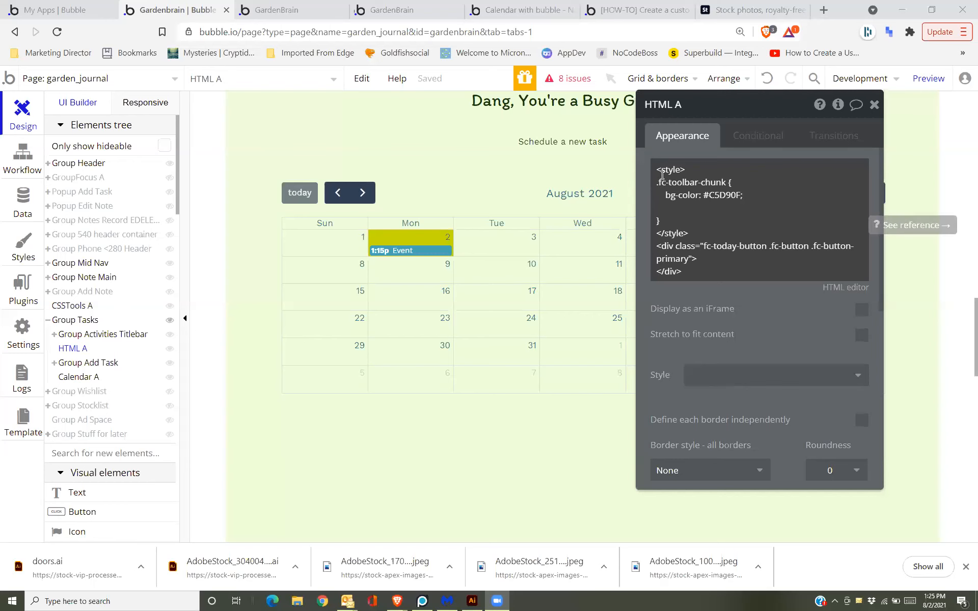
left_click(285, 10)
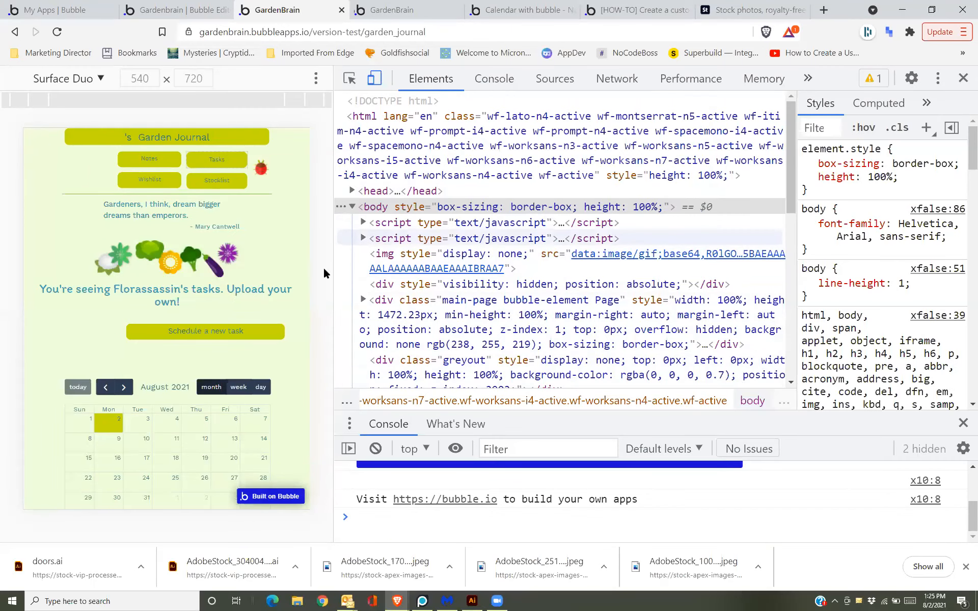
right_click(80, 390)
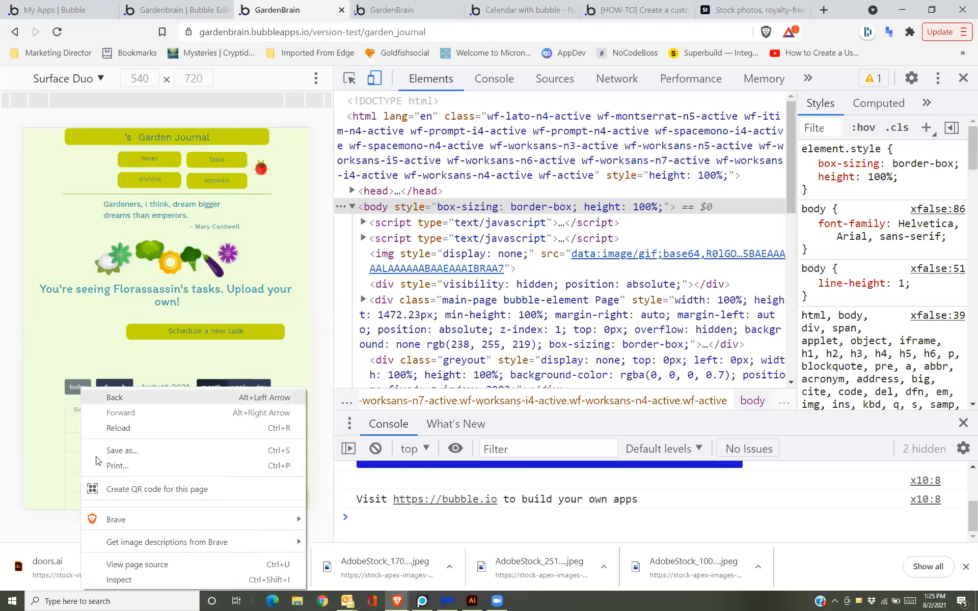
left_click(121, 583)
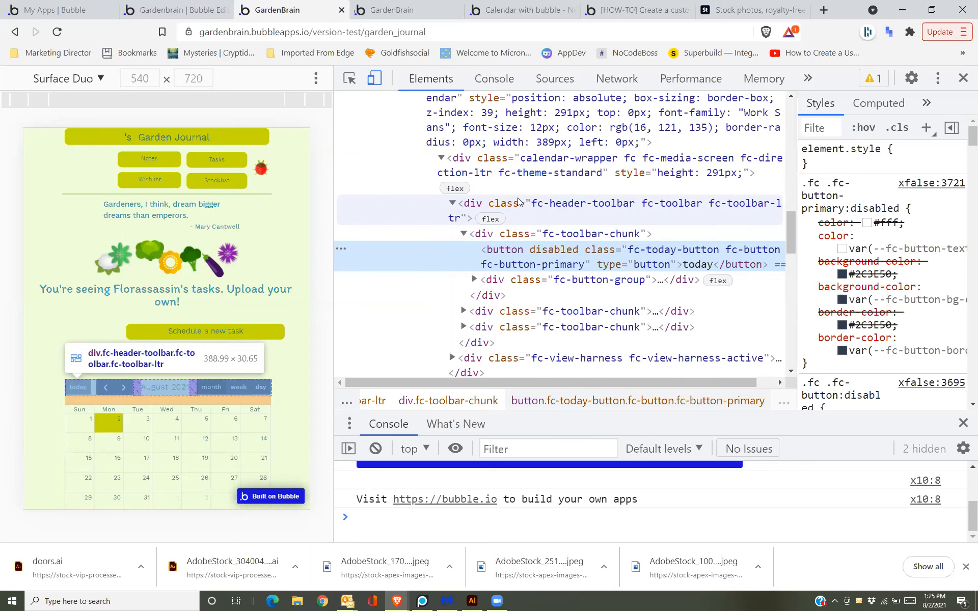
left_click(183, 10)
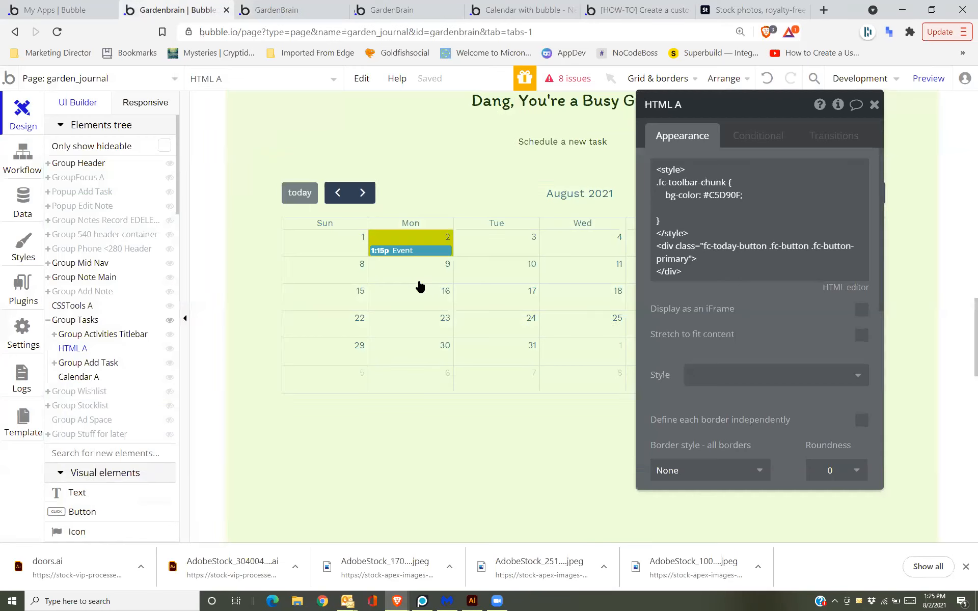
Delete the empty line under bg-color in HTML A's code.
left_click(752, 208)
key("ctrl+a")
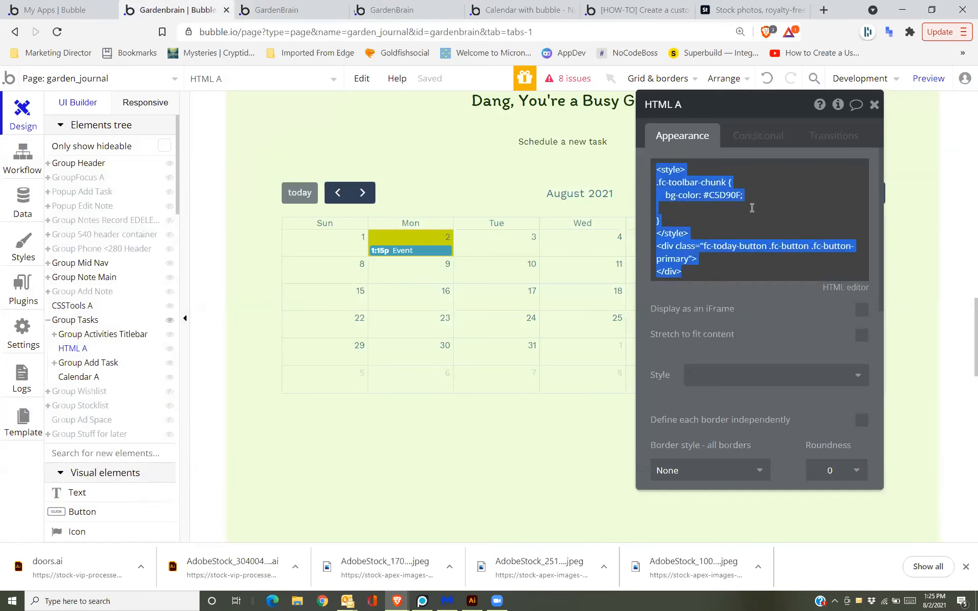
left_click(752, 208)
key("BackSpace")
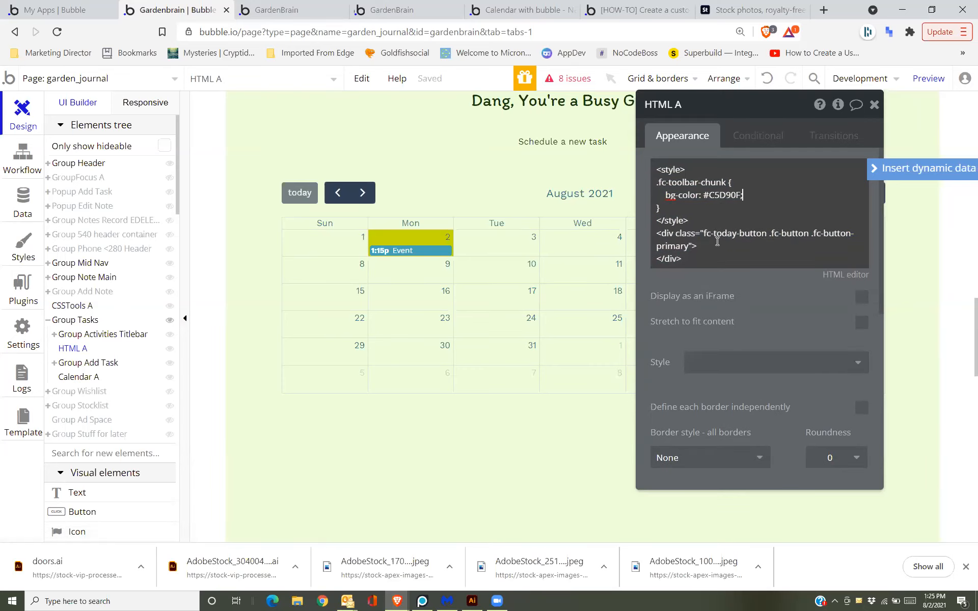
Drag the HTML A element to just above the calendar, restoring it after an accidental delete.
left_click_drag(709, 108, 663, 234)
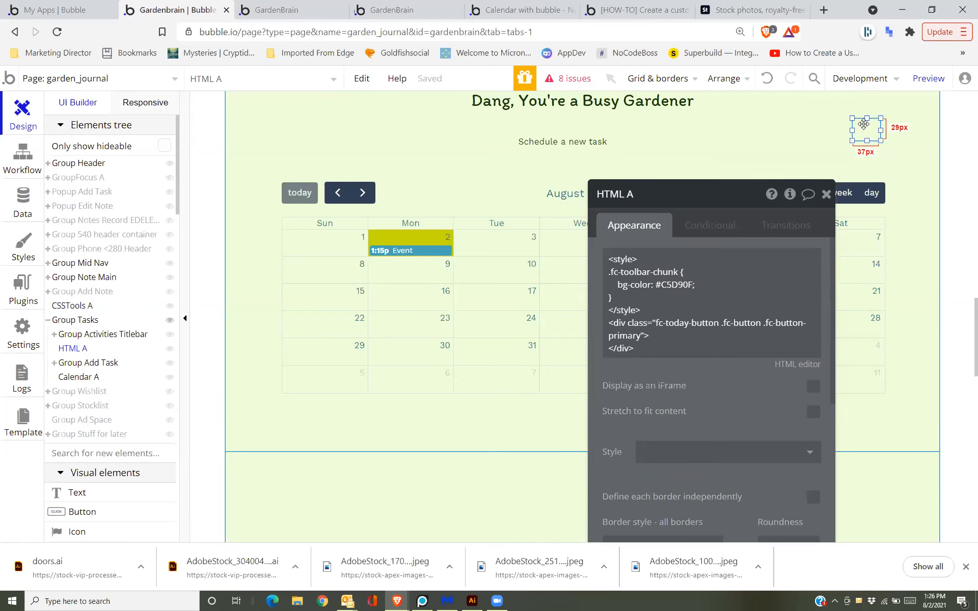
left_click_drag(864, 123, 378, 131)
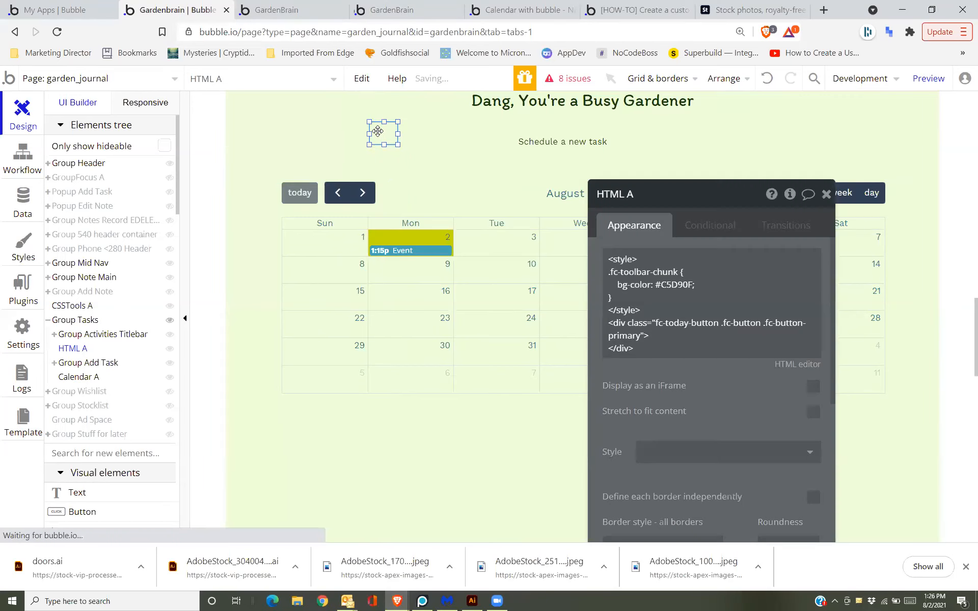
key("Delete")
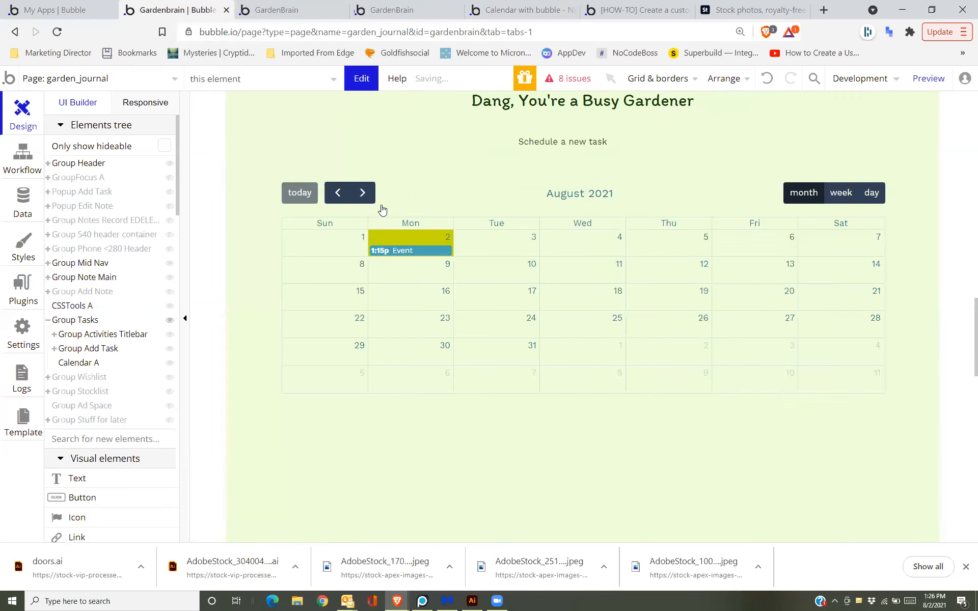
left_click(392, 198)
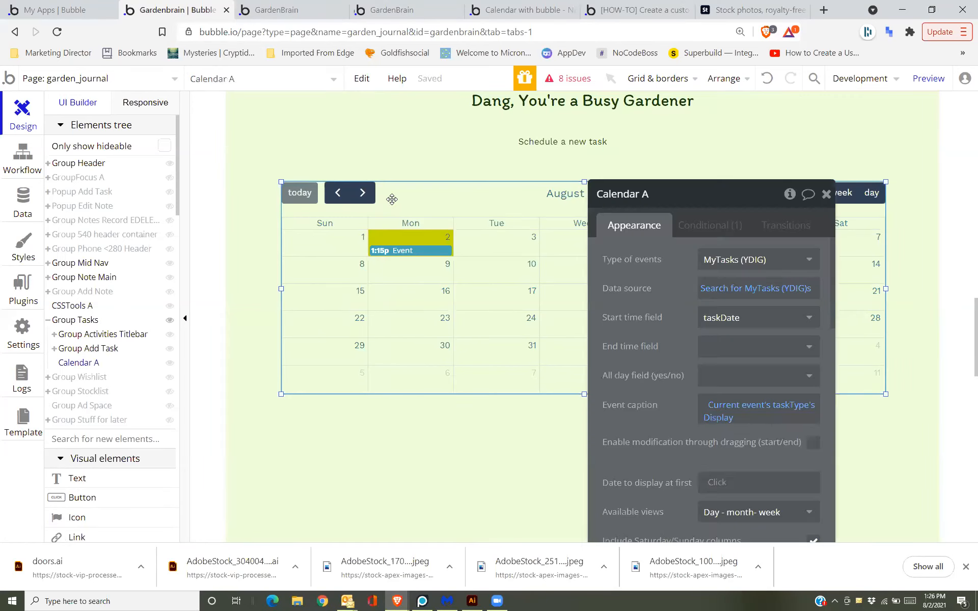
key("ctrl+z")
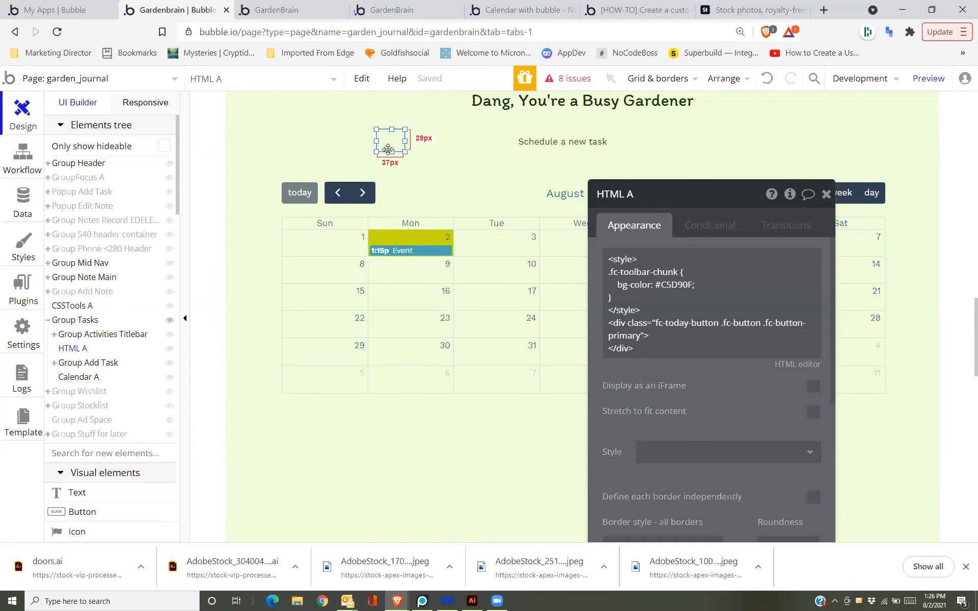
mouse_move(397, 139)
left_mouse_down()
mouse_move(406, 192)
mouse_move(399, 159)
left_mouse_up()
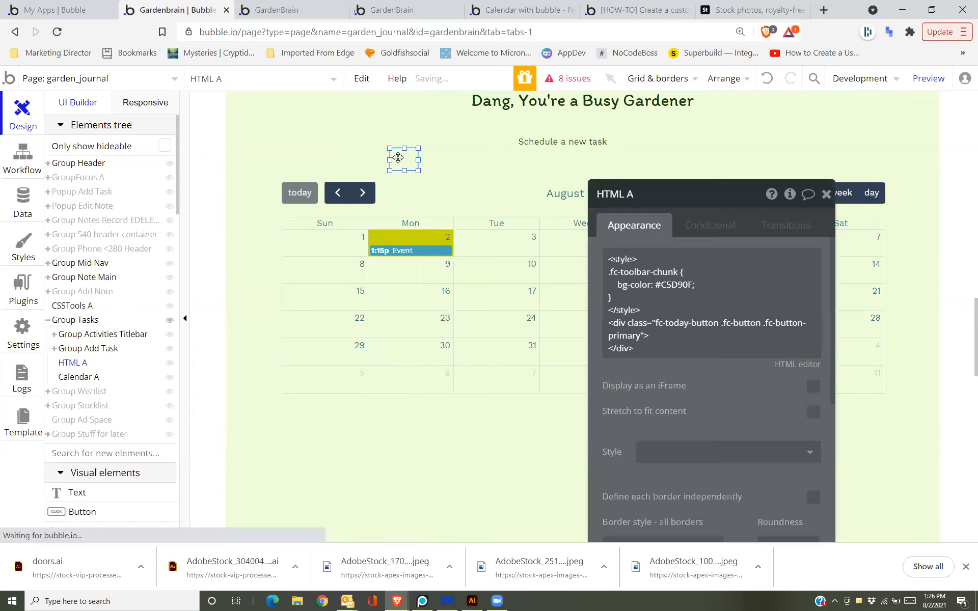
left_click(399, 206)
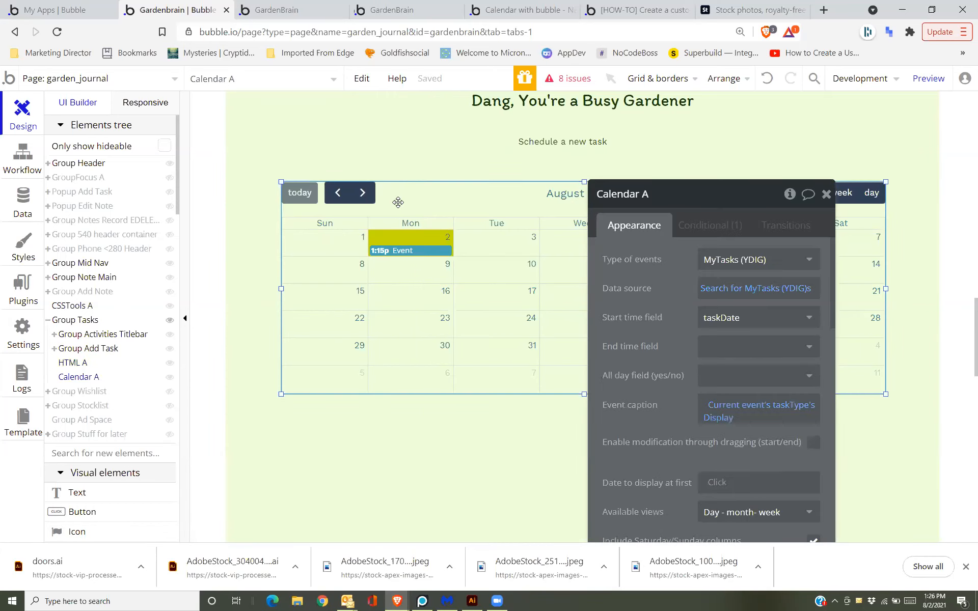
left_click(402, 160)
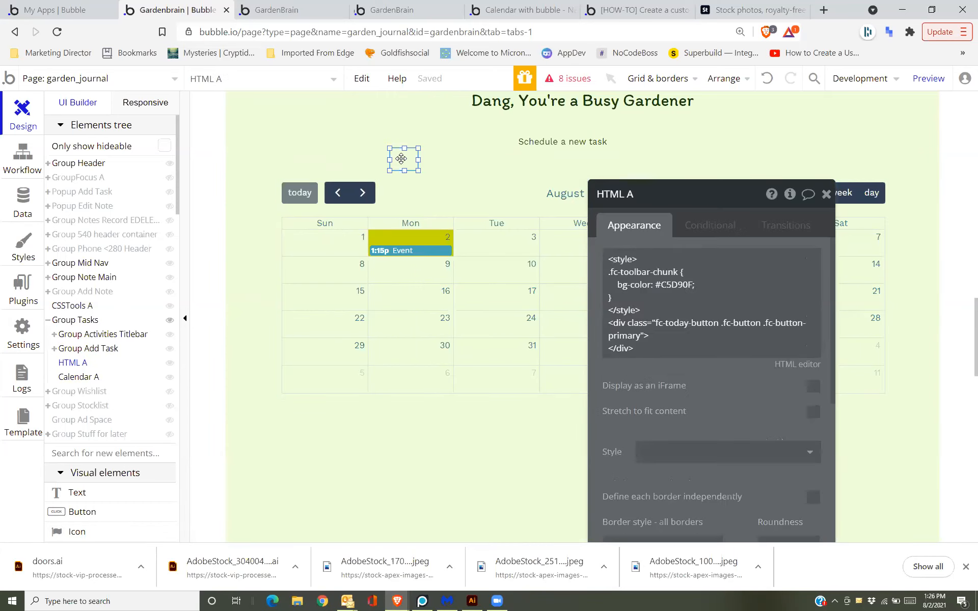
mouse_move(402, 158)
left_mouse_down()
mouse_move(408, 220)
mouse_move(408, 164)
left_mouse_up()
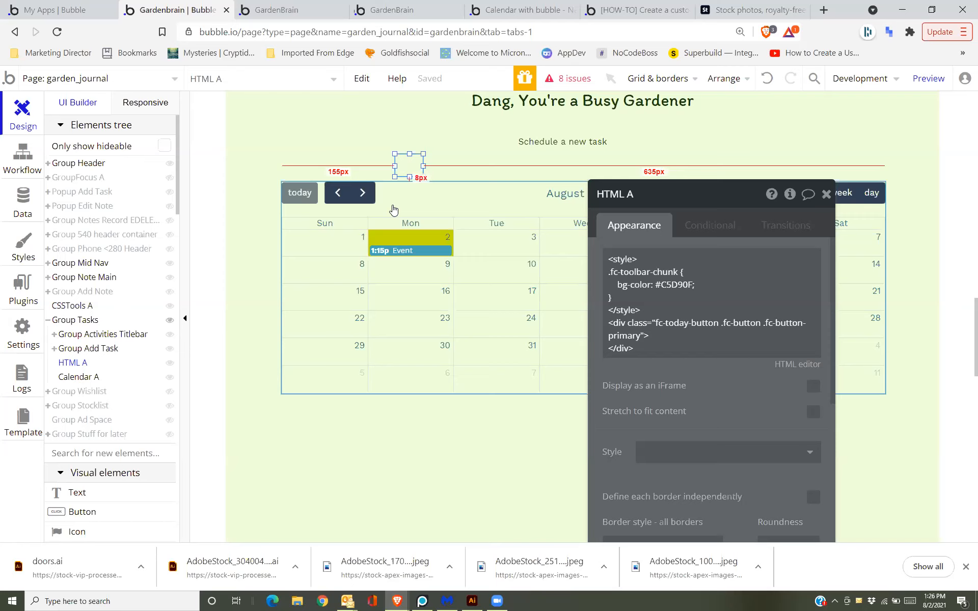
Review Calendar A's Appearance colours and its single Conditional rule.
left_click(393, 209)
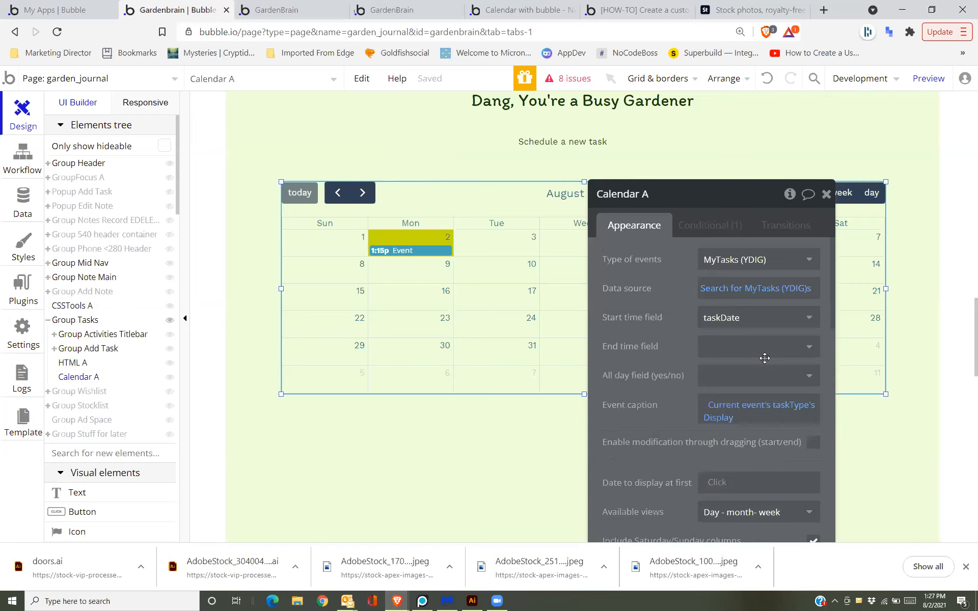
scroll(706, 219, "down", 5)
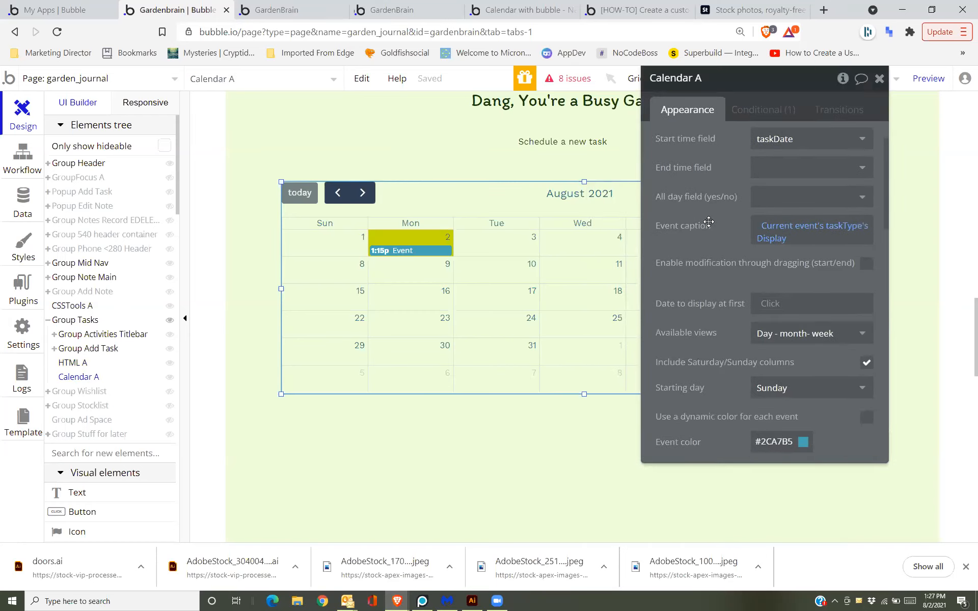
scroll(709, 222, "down", 4)
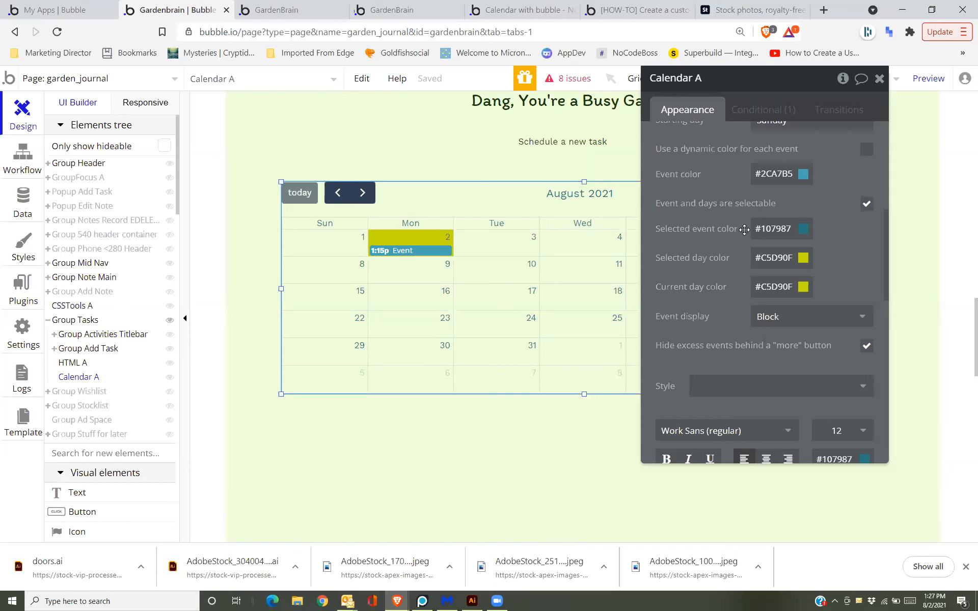
scroll(745, 235, "down", 5)
scroll(744, 235, "down", 5)
scroll(744, 232, "up", 9)
scroll(744, 230, "up", 2)
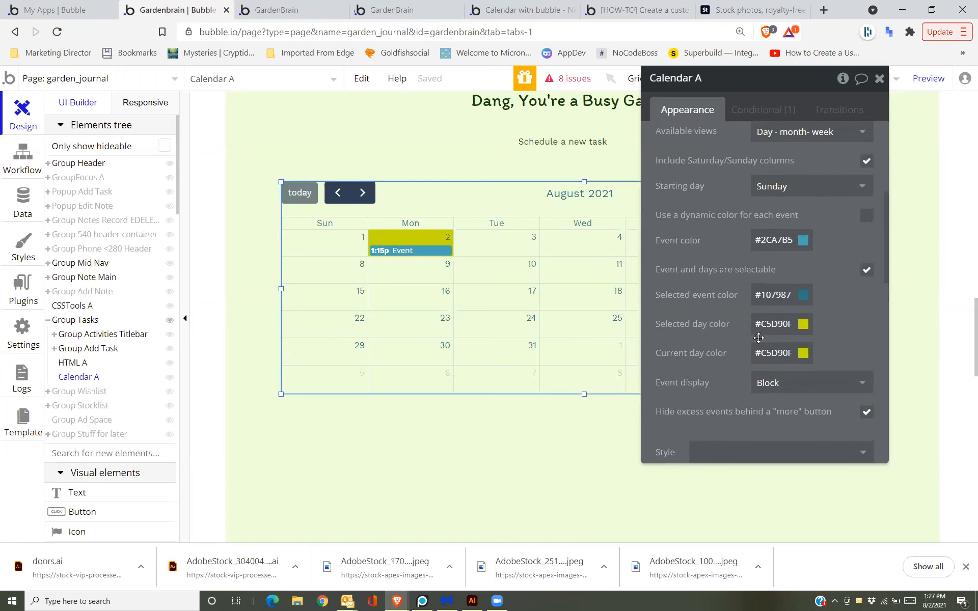
scroll(796, 186, "up", 6)
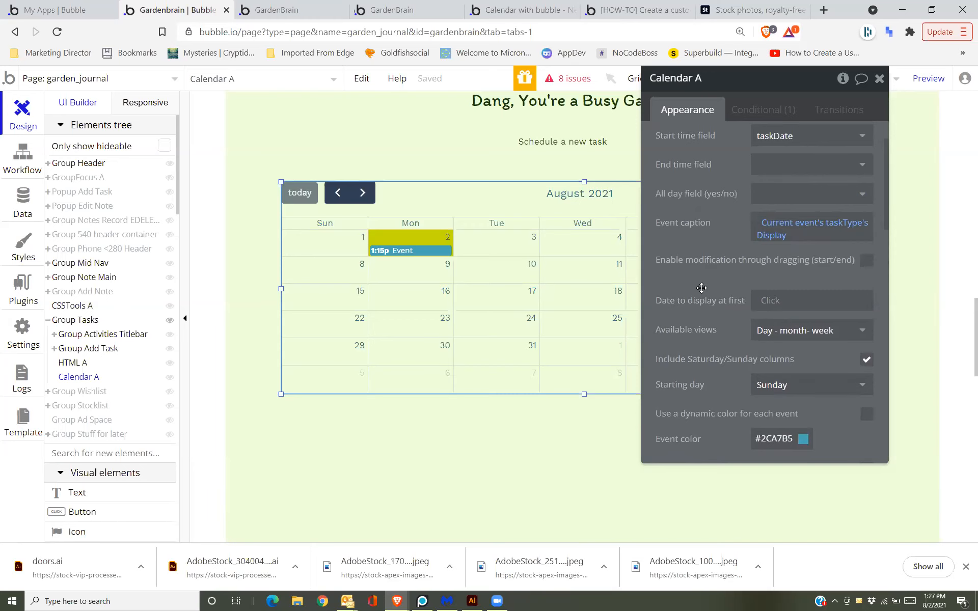
left_click(743, 109)
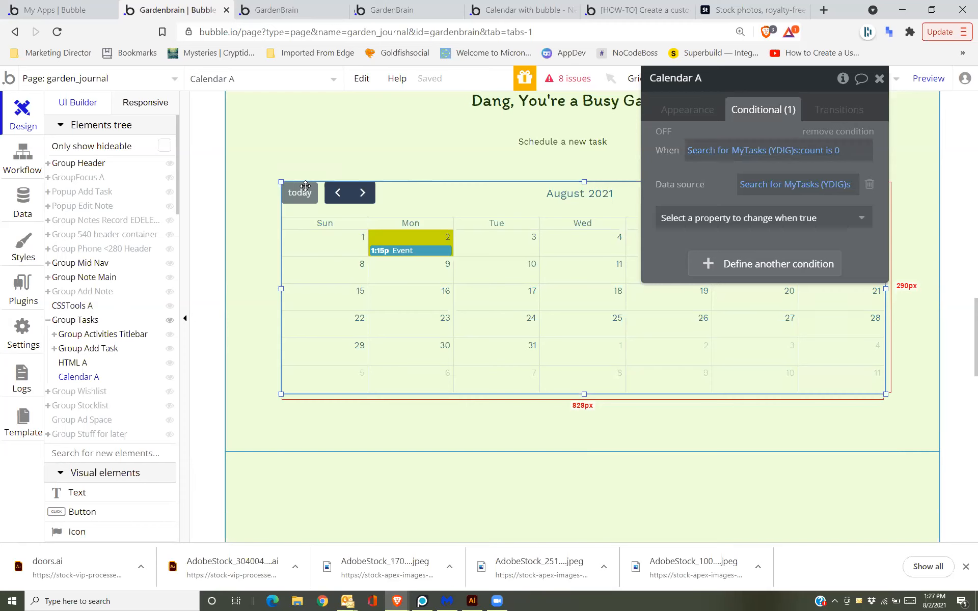
left_click(705, 114)
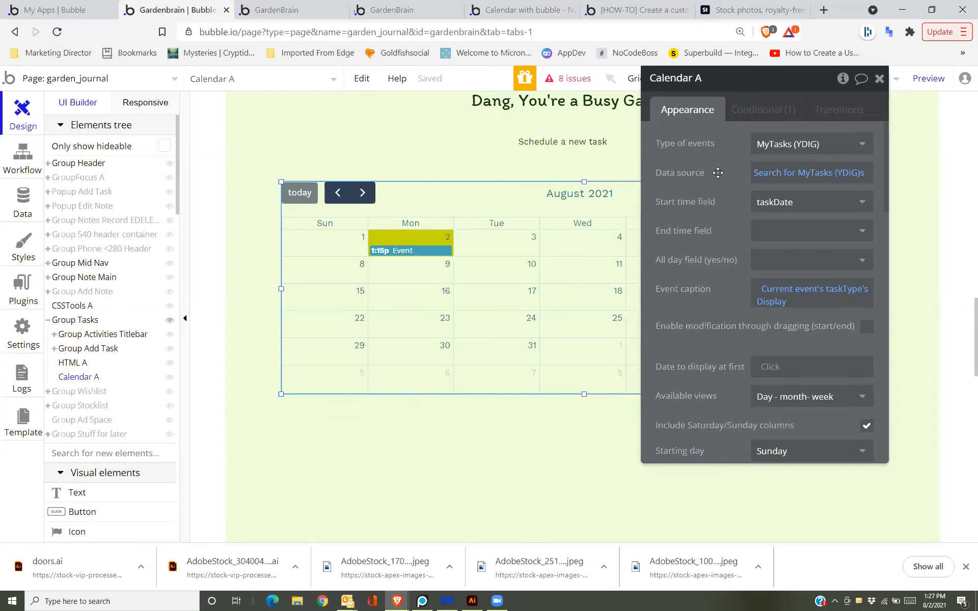
mouse_move(716, 184)
Open the Calendar element documentation from the Full Calendar entry in Installed Plugins.
left_click(23, 295)
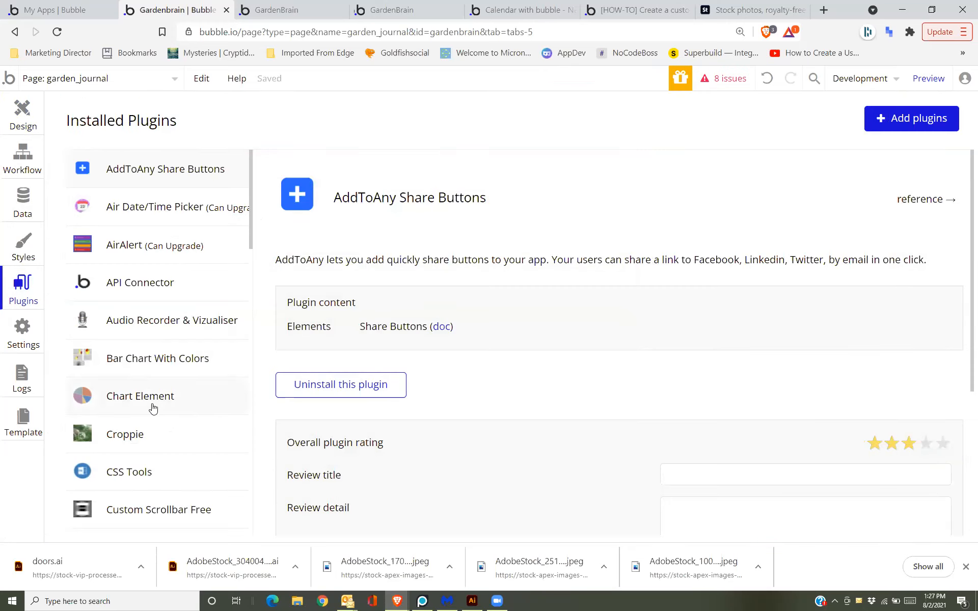
scroll(150, 455, "down", 4)
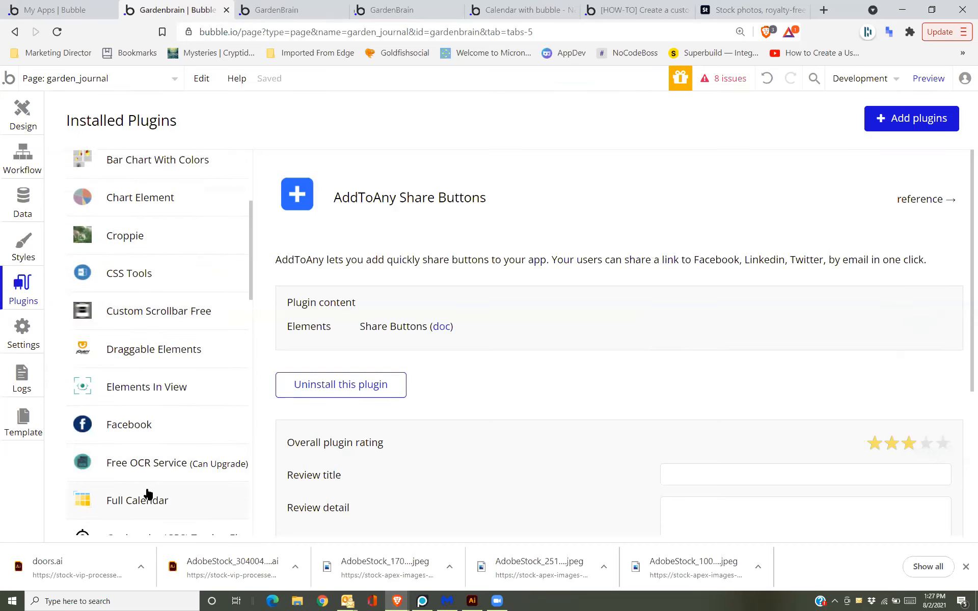
left_click(147, 492)
scroll(429, 244, "down", 1)
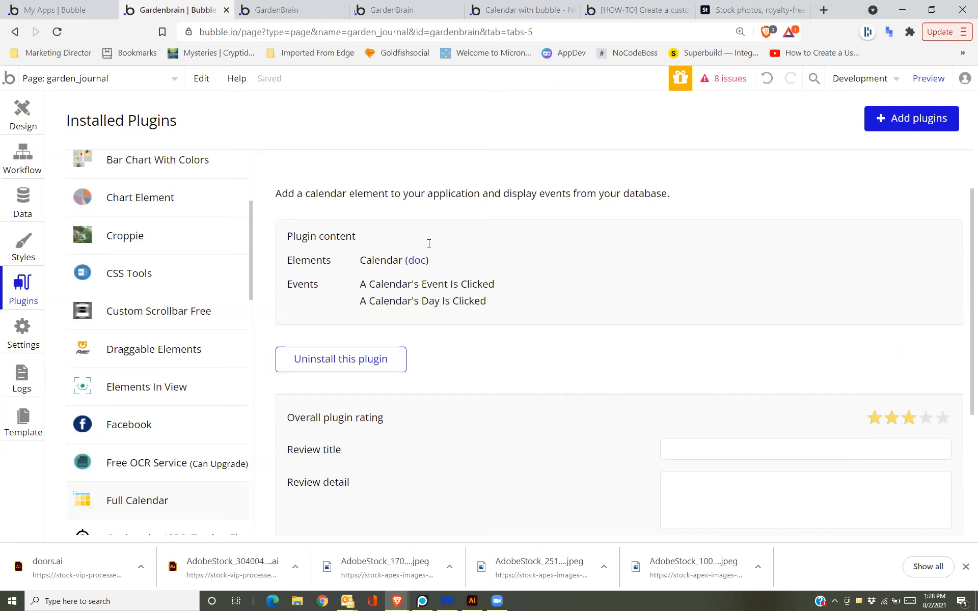
left_click(417, 266)
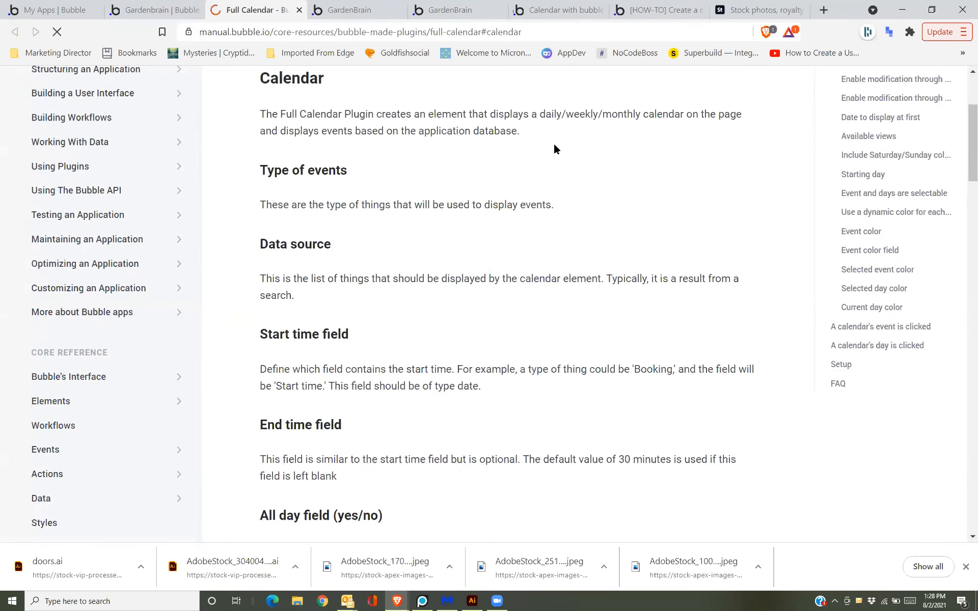
Scroll through the Full Calendar settings from Type of events onward, then go back to the GardenBrain tab.
scroll(556, 149, "down", 3)
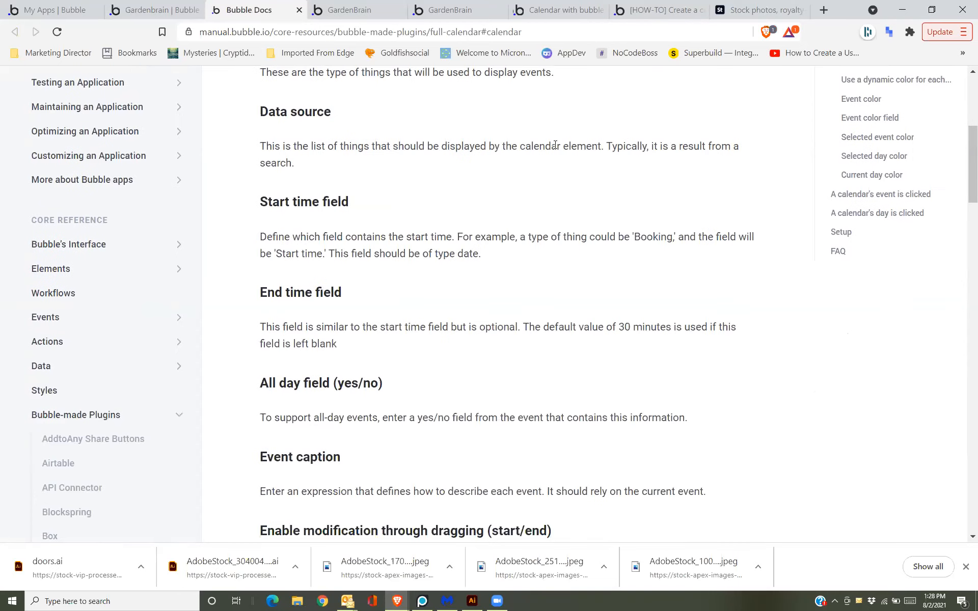
scroll(554, 148, "down", 5)
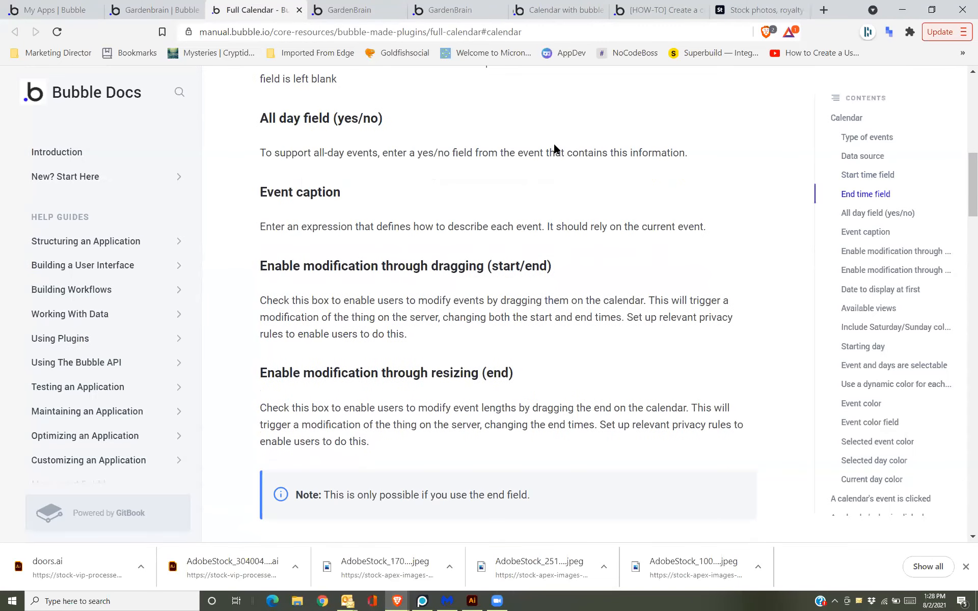
scroll(554, 145, "down", 8)
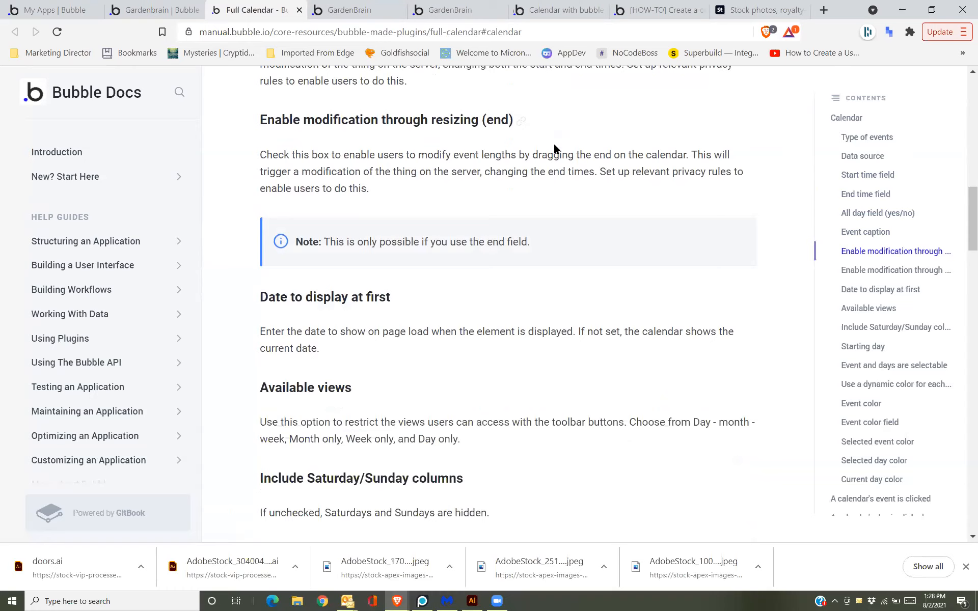
scroll(554, 149, "down", 7)
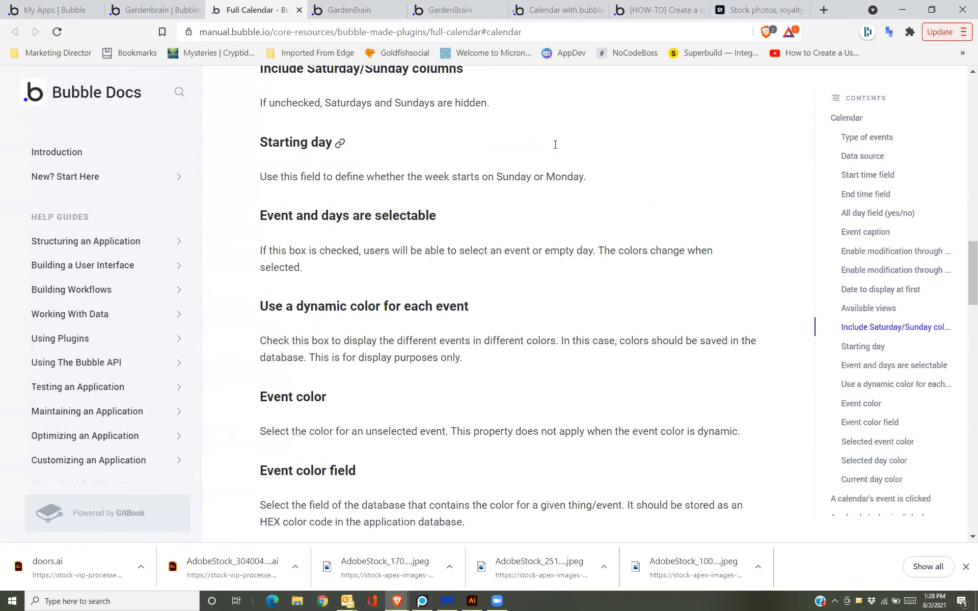
scroll(554, 148, "down", 5)
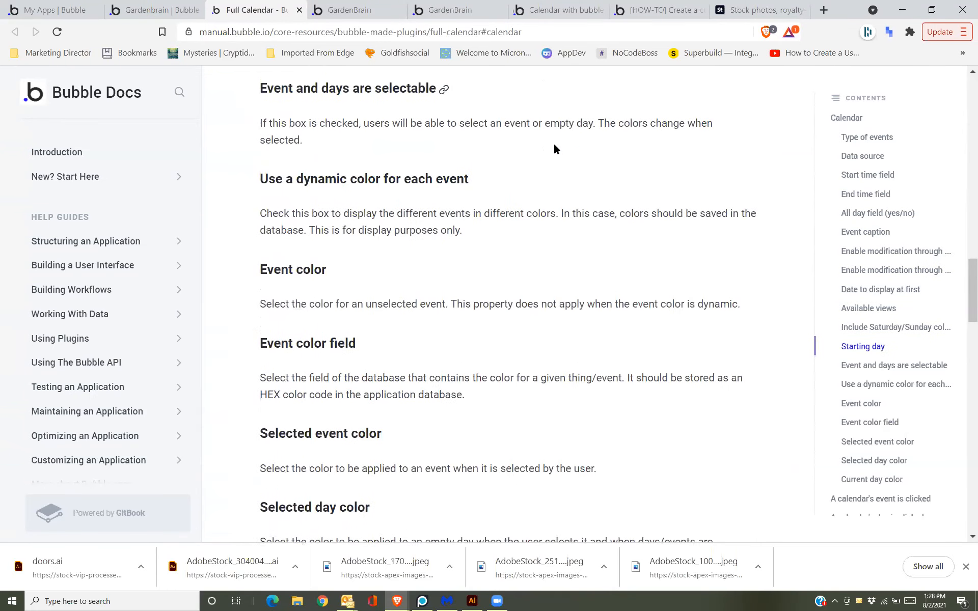
scroll(554, 148, "down", 1)
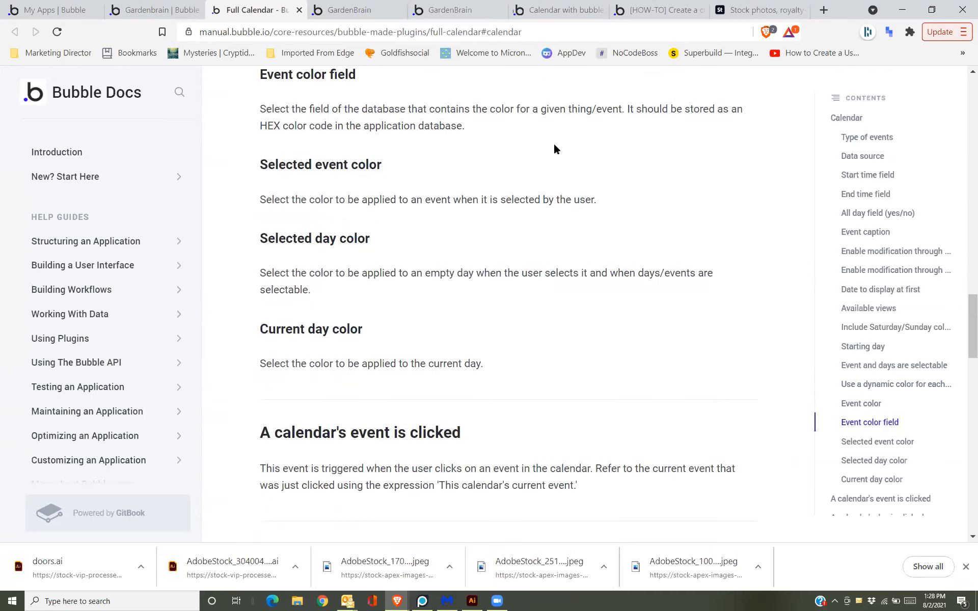
scroll(554, 148, "up", 1)
scroll(555, 149, "down", 1)
scroll(553, 142, "up", 15)
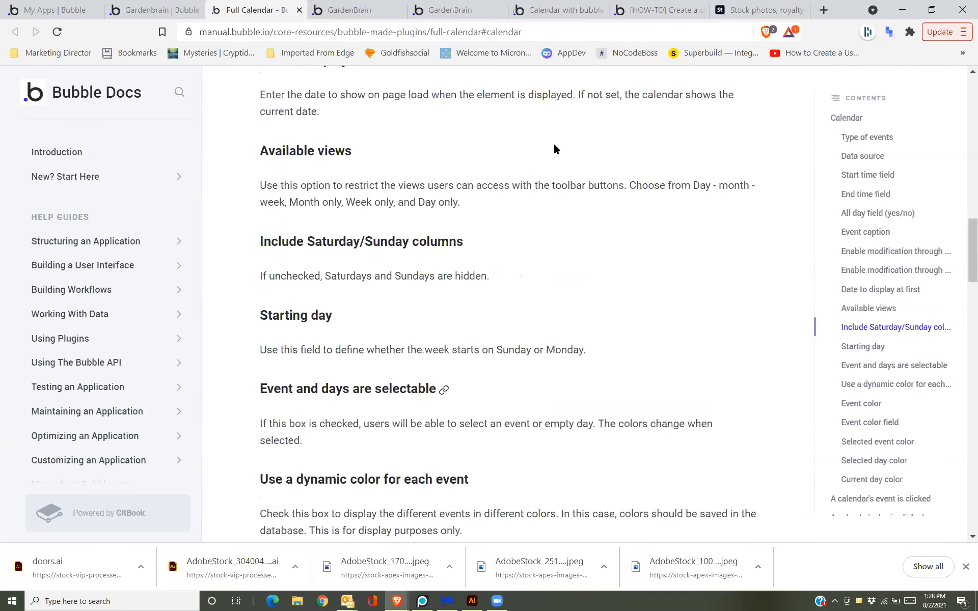
left_click(155, 10)
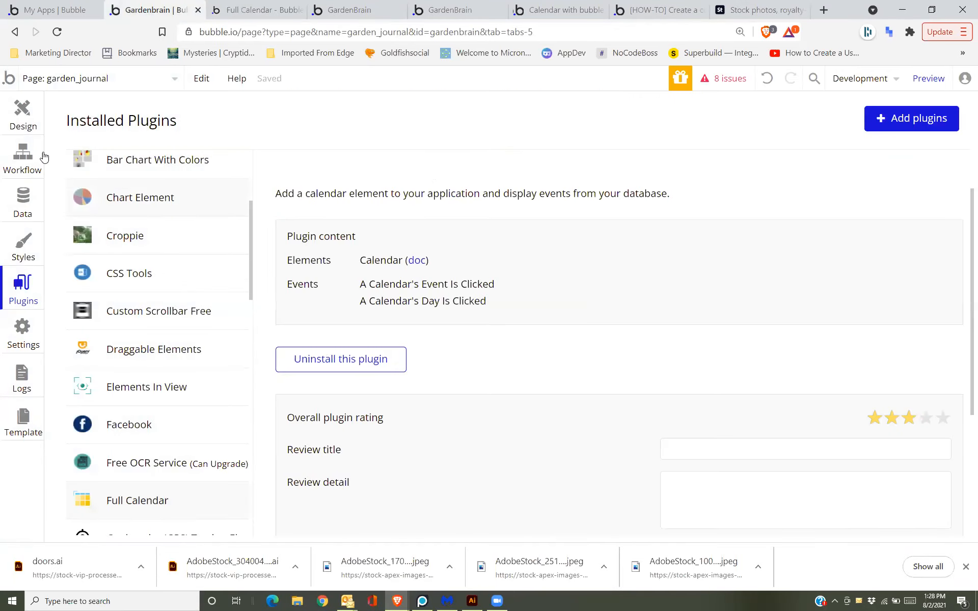
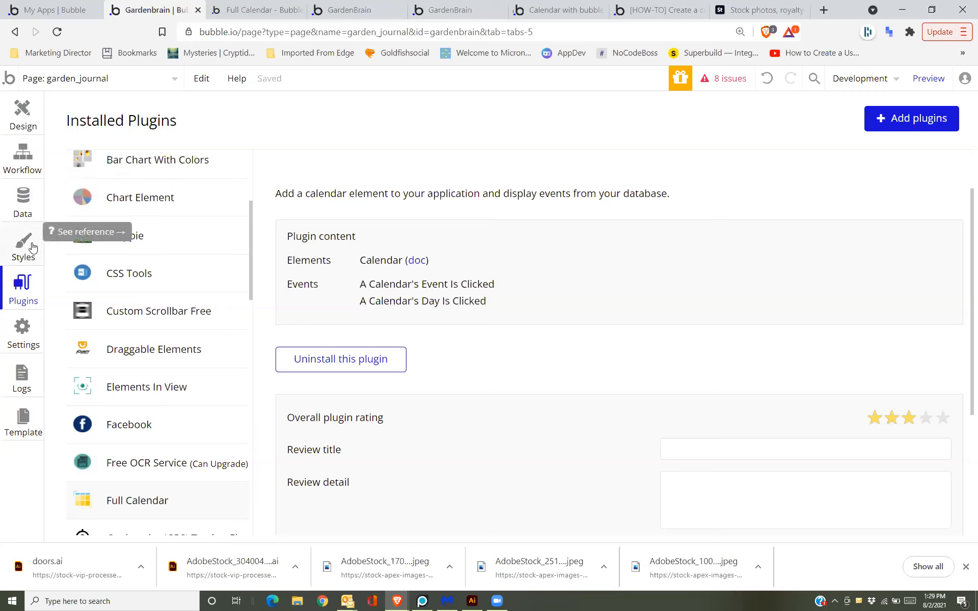
Scroll the Installed Plugins list, then go back to the Design view.
scroll(87, 346, "down", 8)
scroll(86, 347, "down", 9)
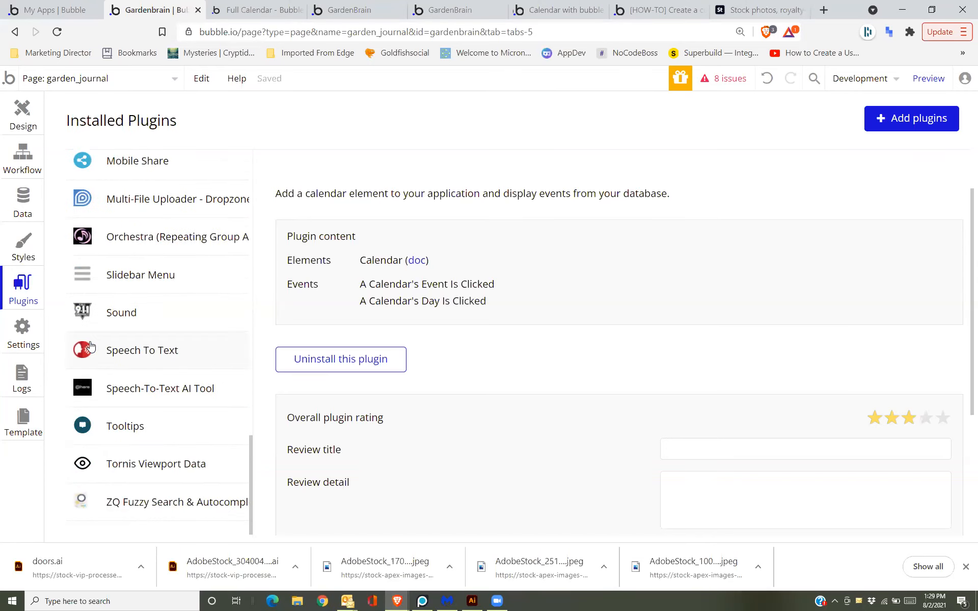
scroll(131, 277, "up", 6)
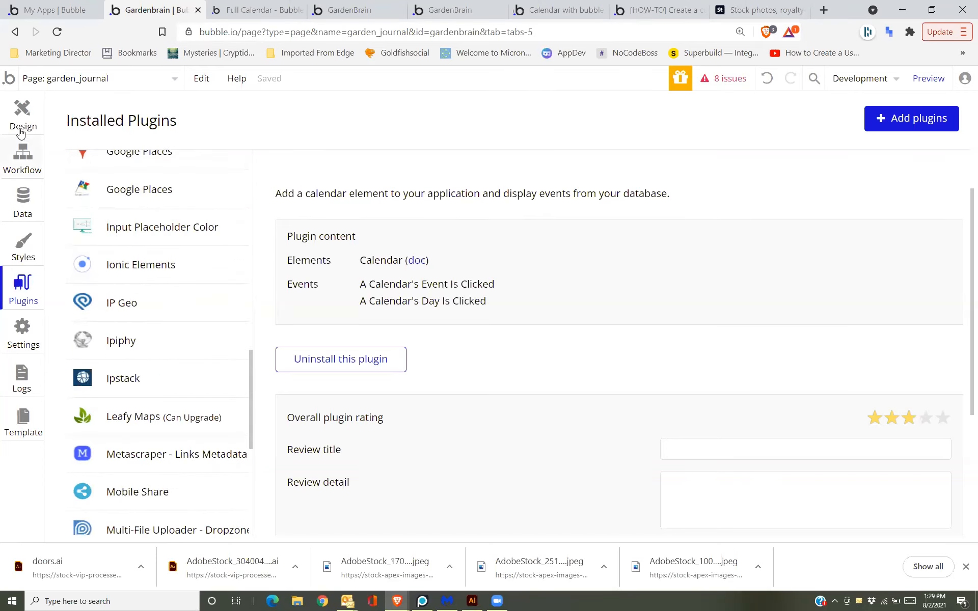
left_click(18, 130)
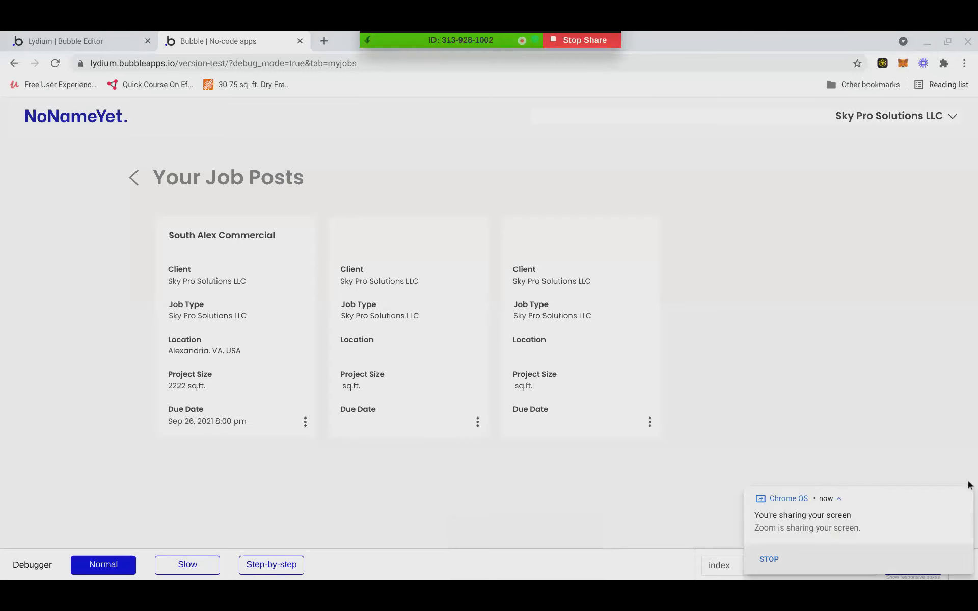
In the Lydium editor, close the input's property settings and the Popup Job Post.
left_click(46, 35)
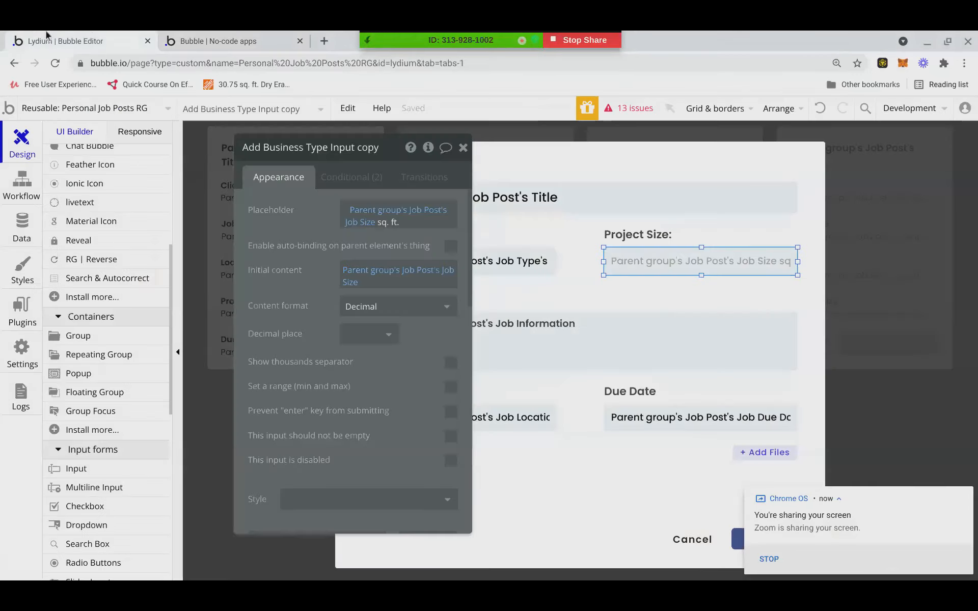
left_click(469, 155)
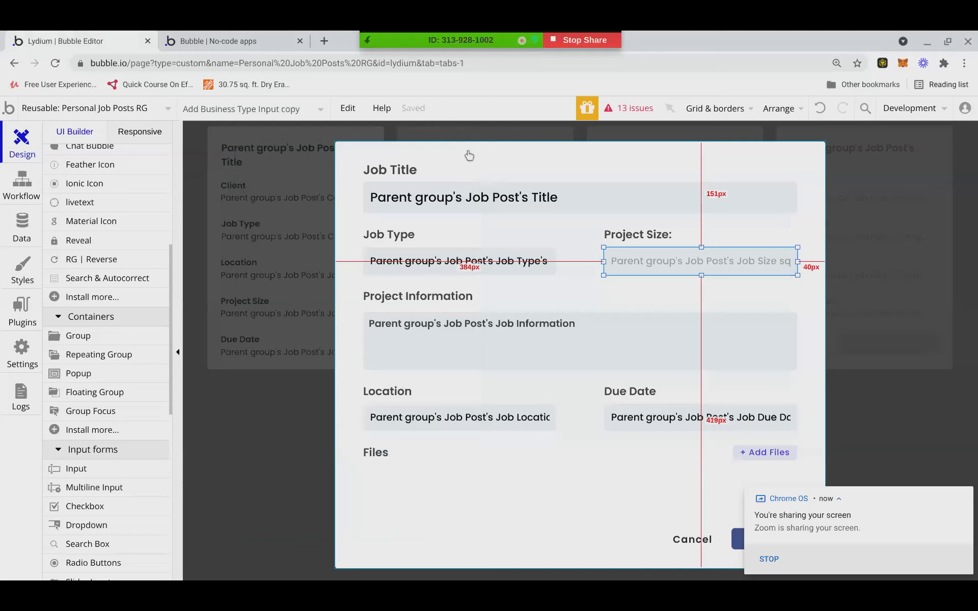
left_click(188, 310)
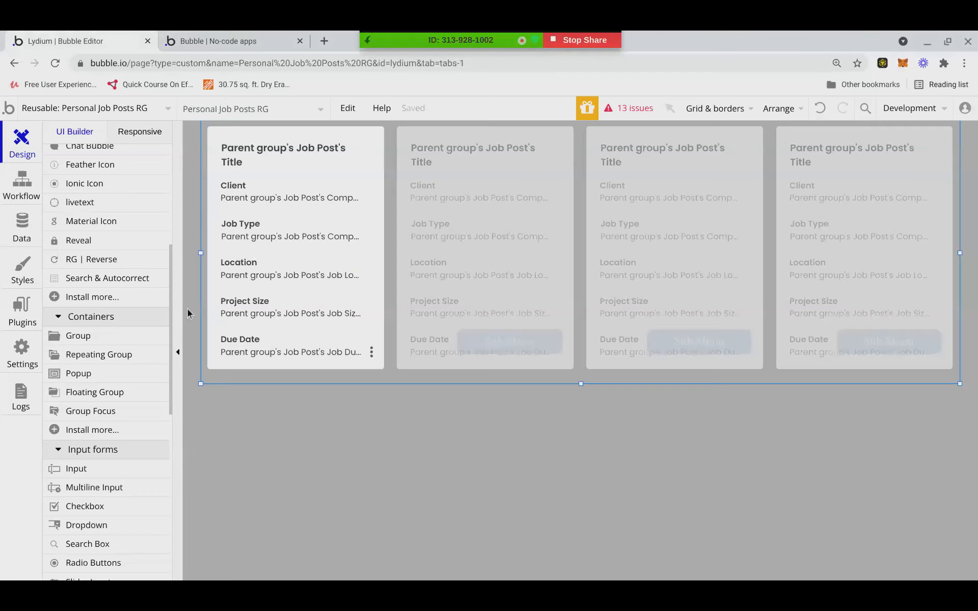
Browse the element and page dropdowns, then switch to the live Your Job Posts preview.
left_click(263, 114)
left_click(292, 557)
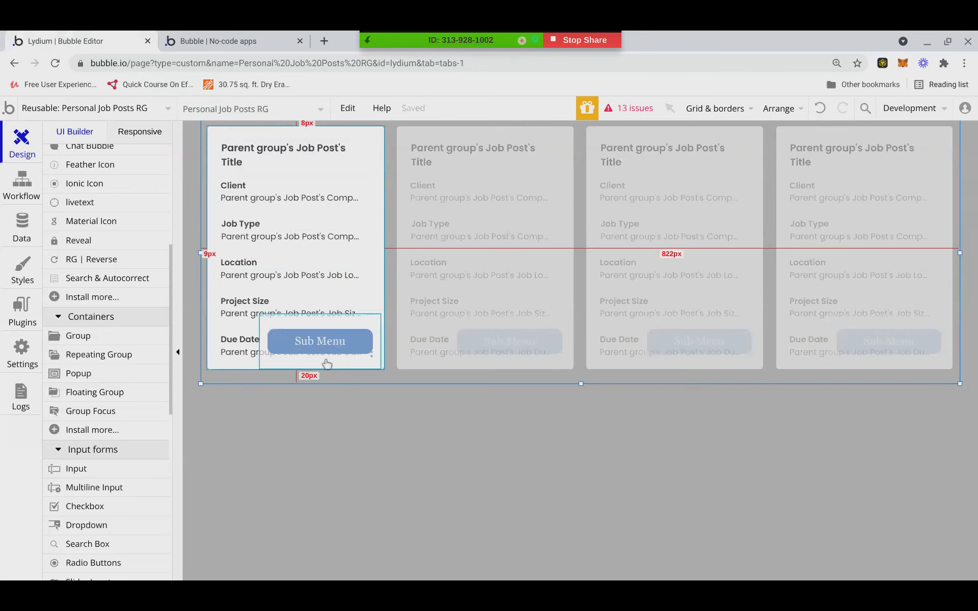
left_click(146, 109)
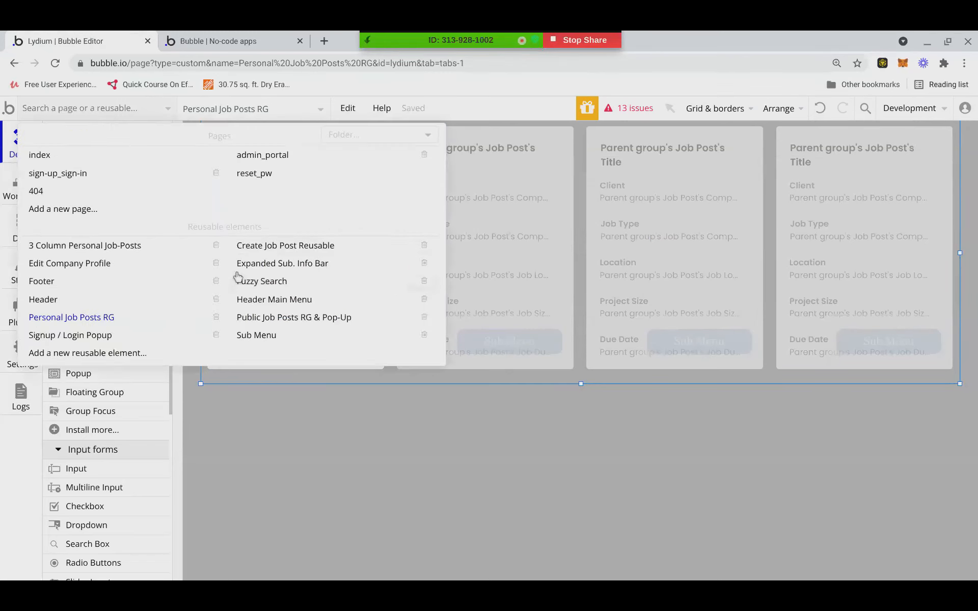
left_click(220, 49)
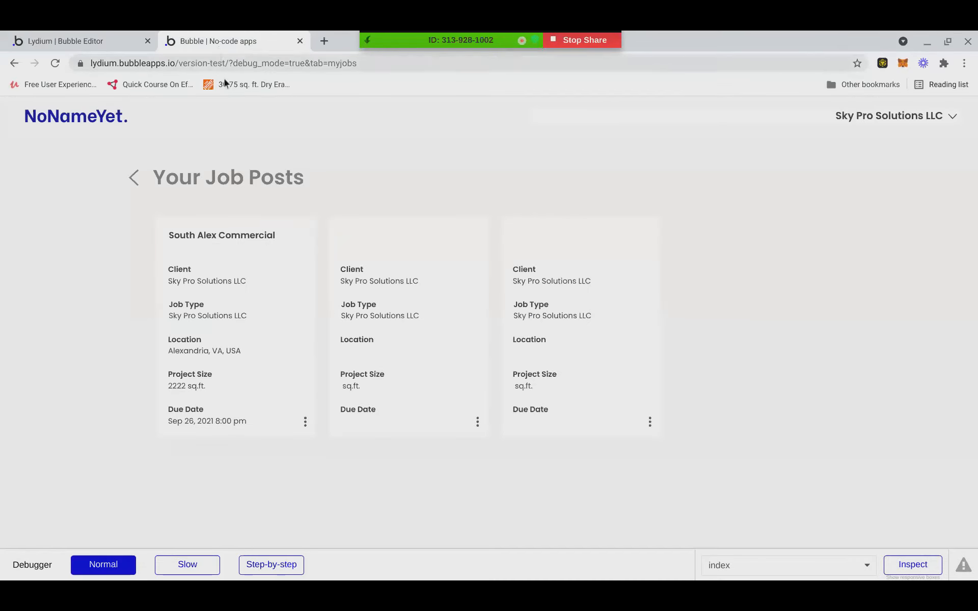
Open Edit Job Post for the South Alex Commercial card, then select the first card's Job Details group in the editor.
left_click(305, 422)
left_click(271, 401)
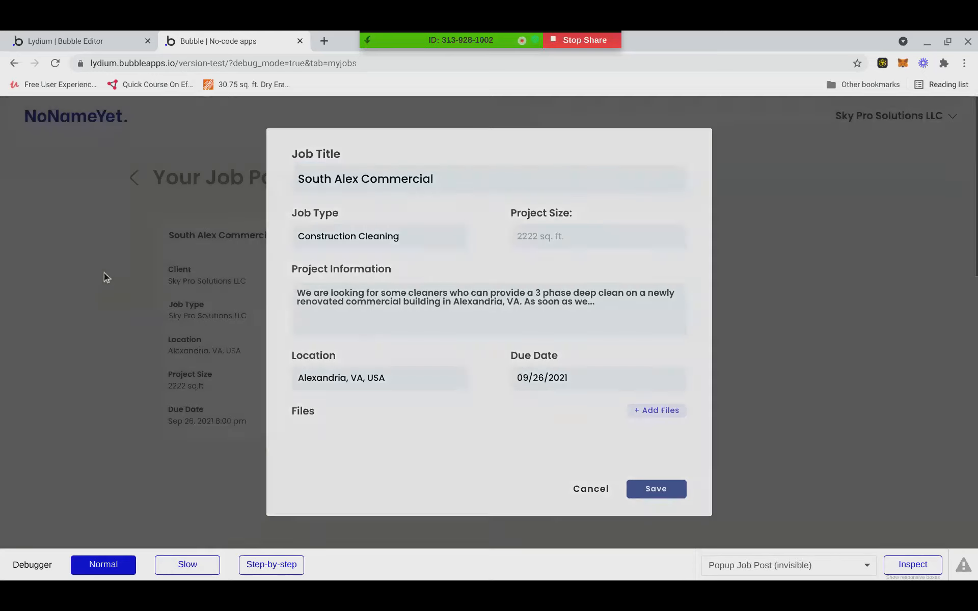
left_click(89, 43)
left_click(337, 428)
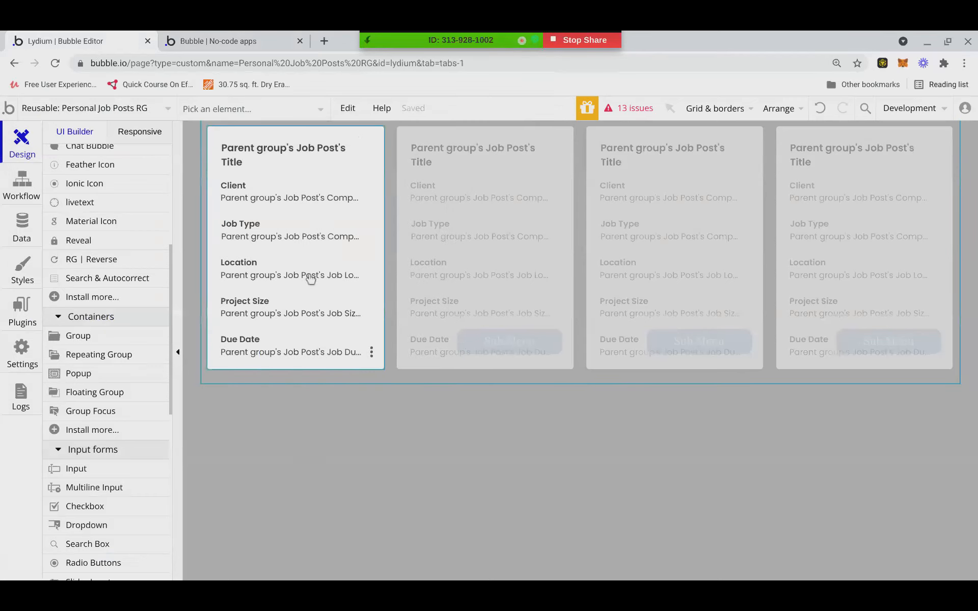
Inspect the workflow that runs when the Job Details group is clicked.
left_click(380, 224)
double_click(380, 224)
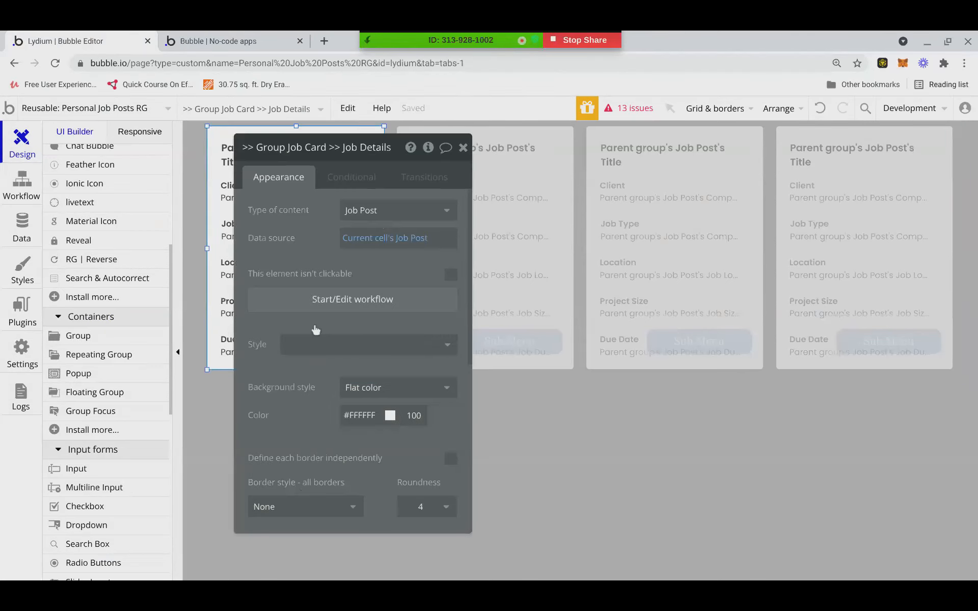
left_click(320, 306)
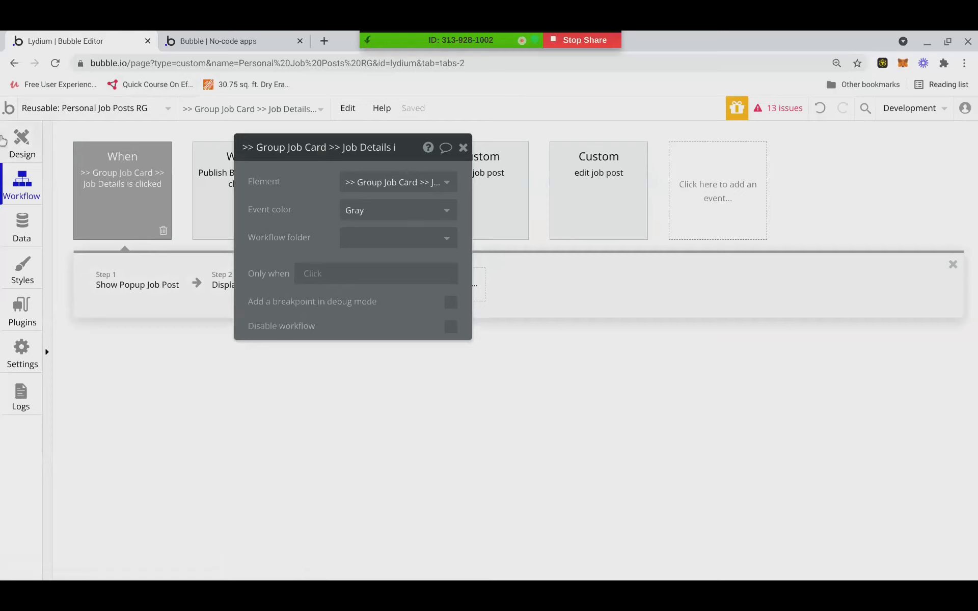
left_click(21, 142)
Show and then hide the Popup Job Post in Personal Job Posts RG.
left_click(580, 479)
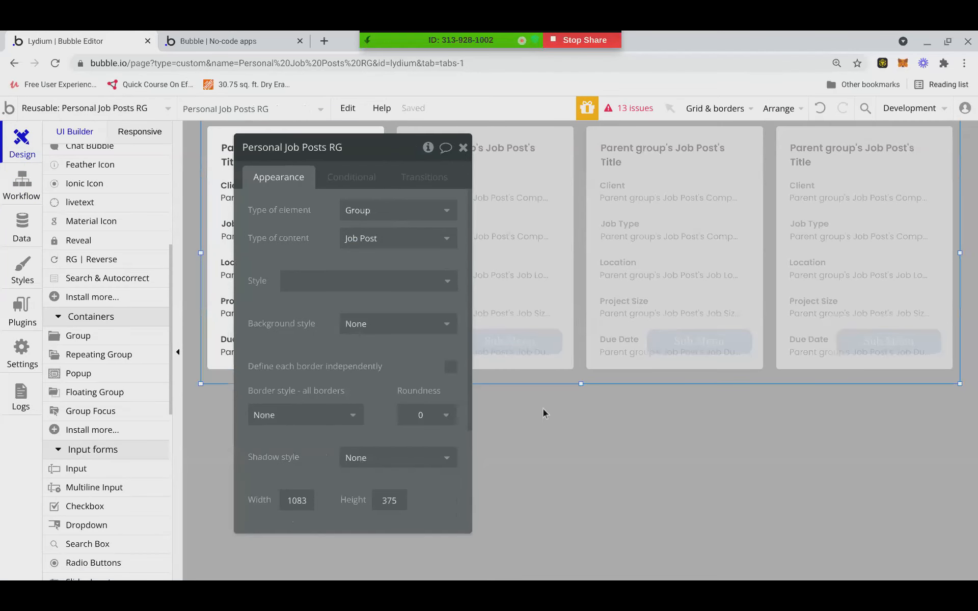
left_click_drag(402, 147, 599, 297)
left_click(249, 108)
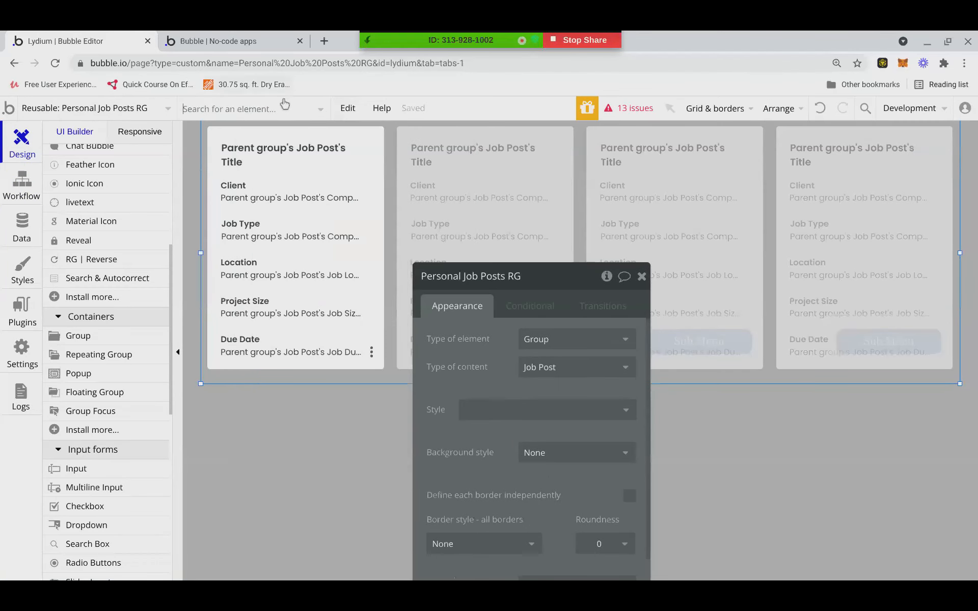
left_click(234, 204)
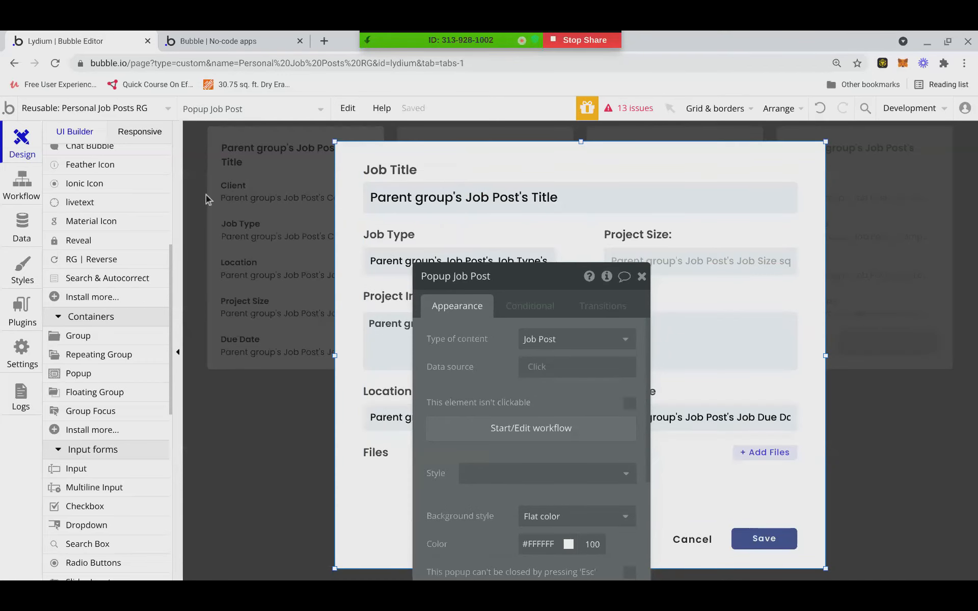
left_click(643, 278)
left_click(260, 513)
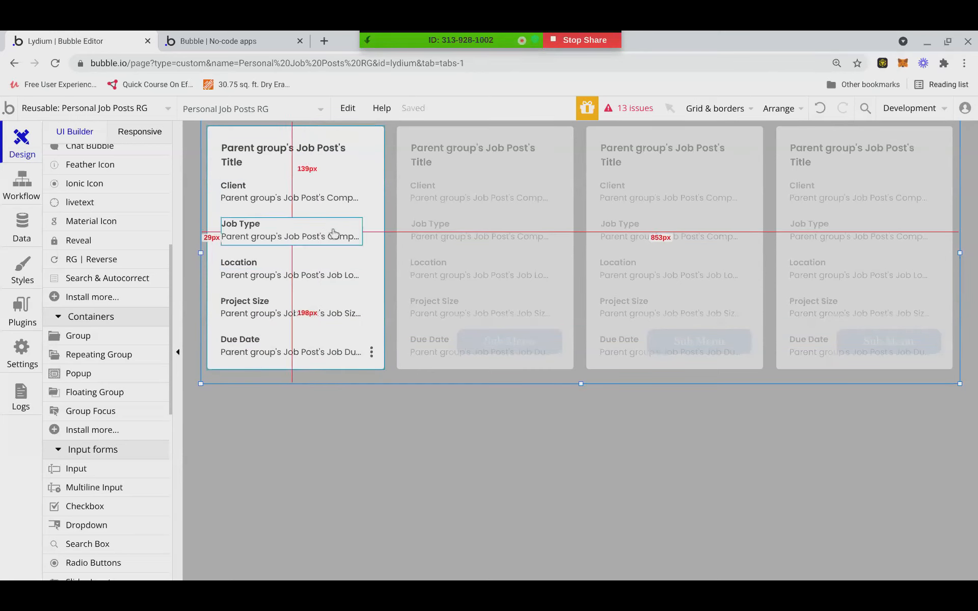
Open the Sub Menu reusable element and show its Popup Job Post.
left_click(302, 347)
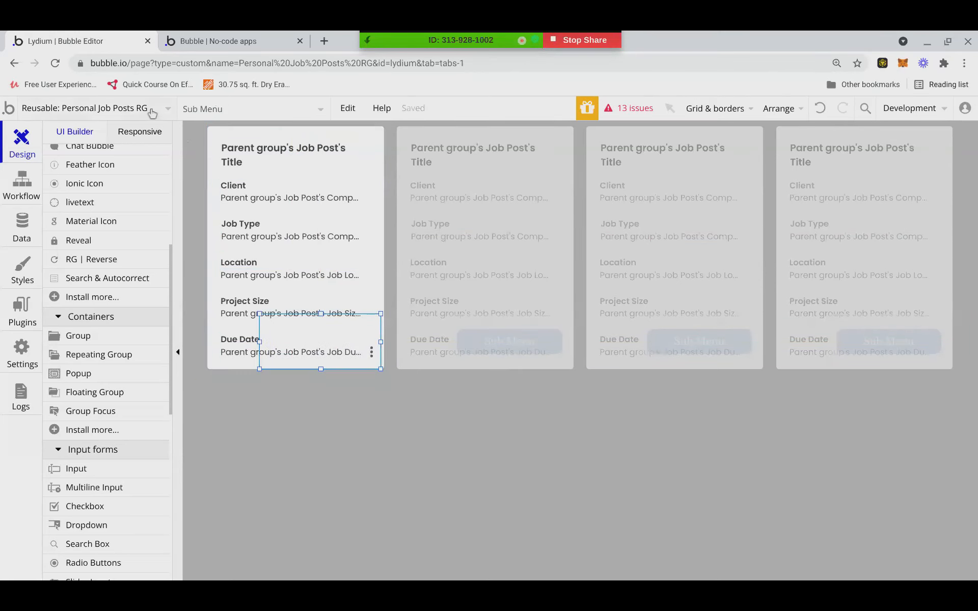
left_click(153, 109)
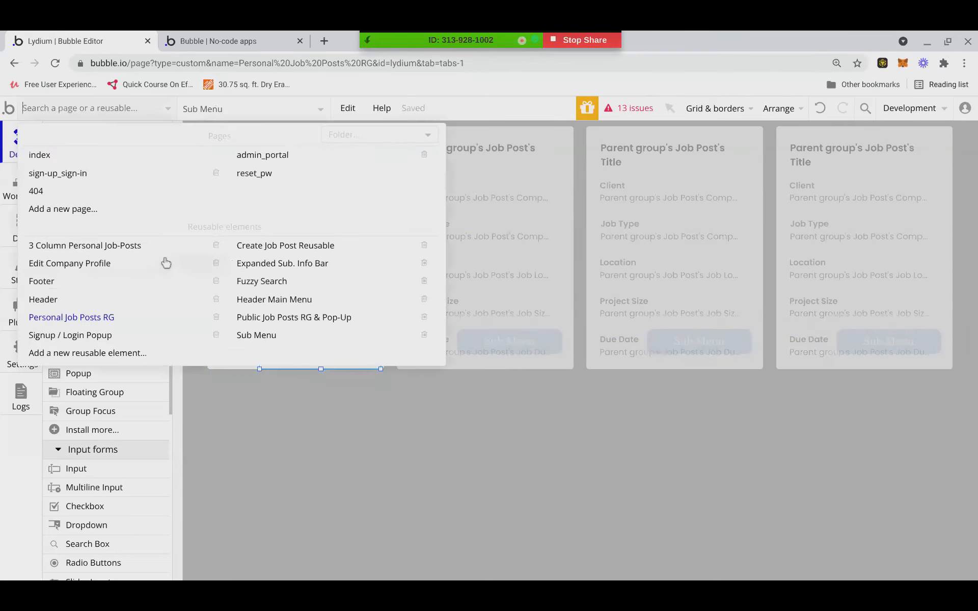
left_click(254, 337)
left_click(288, 110)
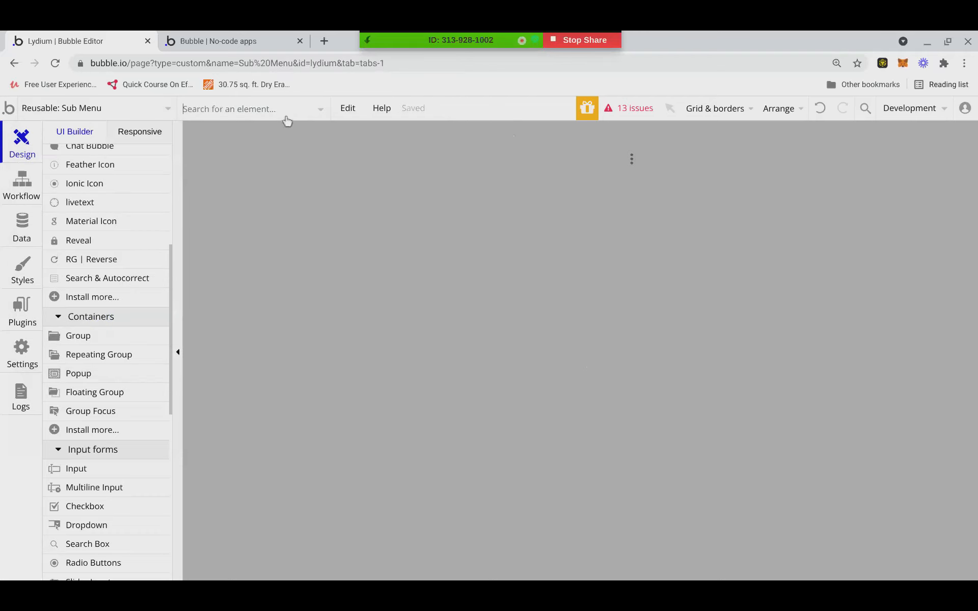
left_click(239, 181)
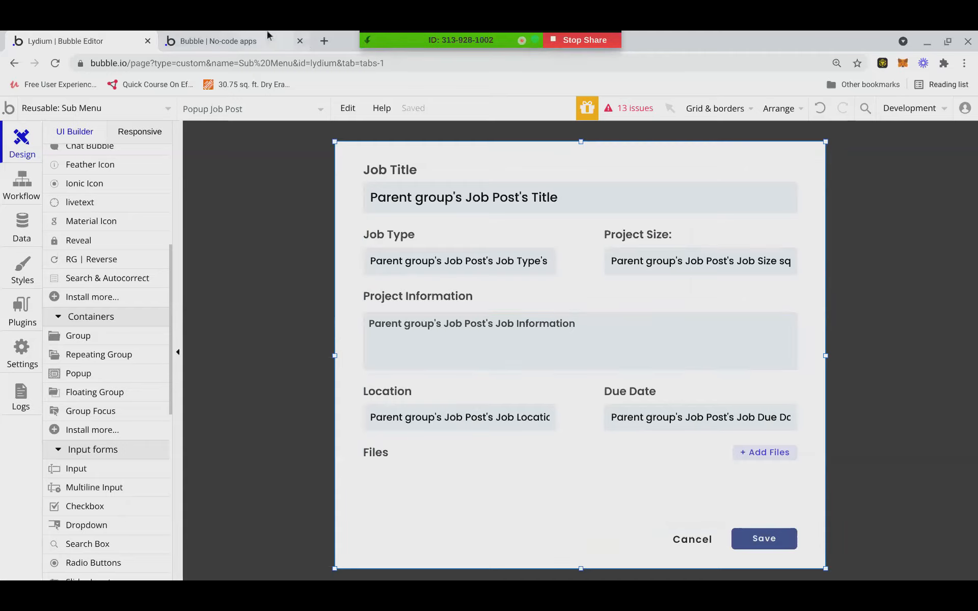
In the live preview, open and cancel the first job post's edit form several times.
left_click(229, 41)
left_click(305, 421)
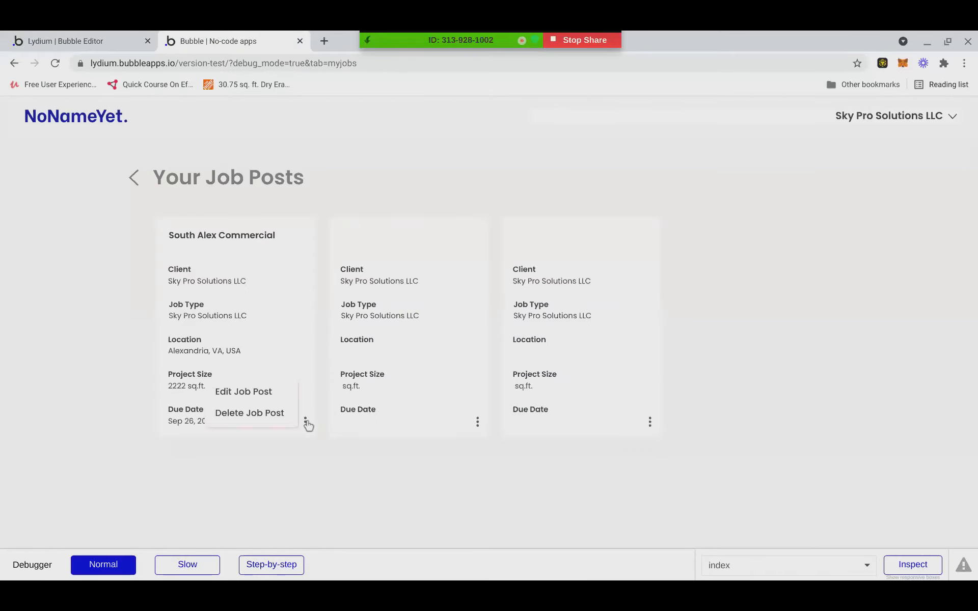
left_click(313, 481)
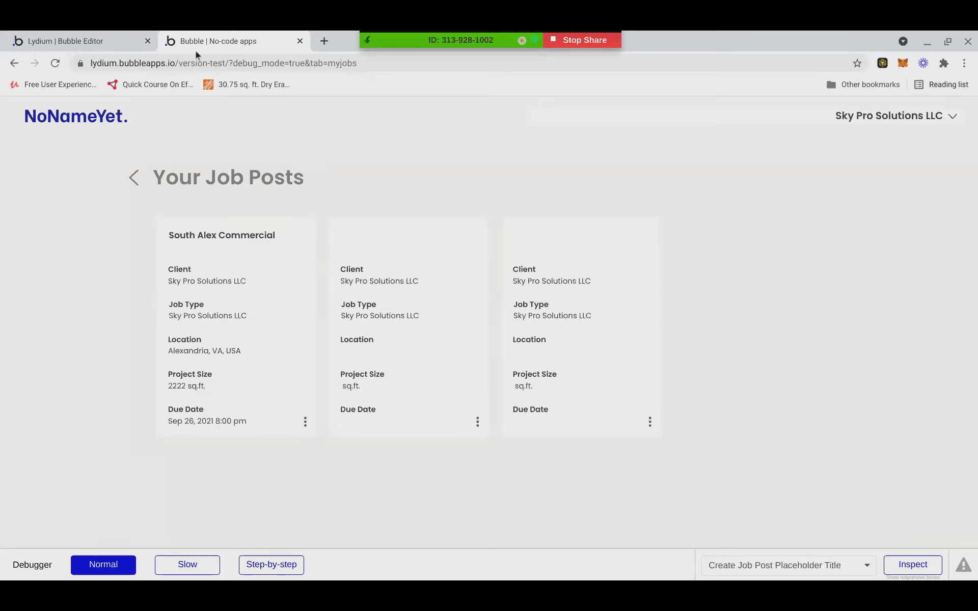
right_click(298, 324)
left_click(186, 509)
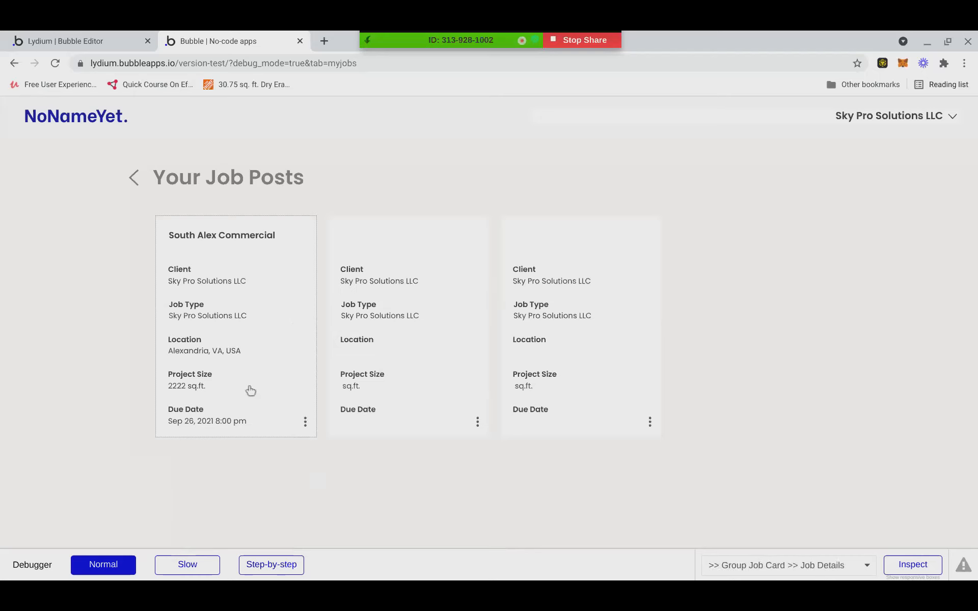
left_click(269, 304)
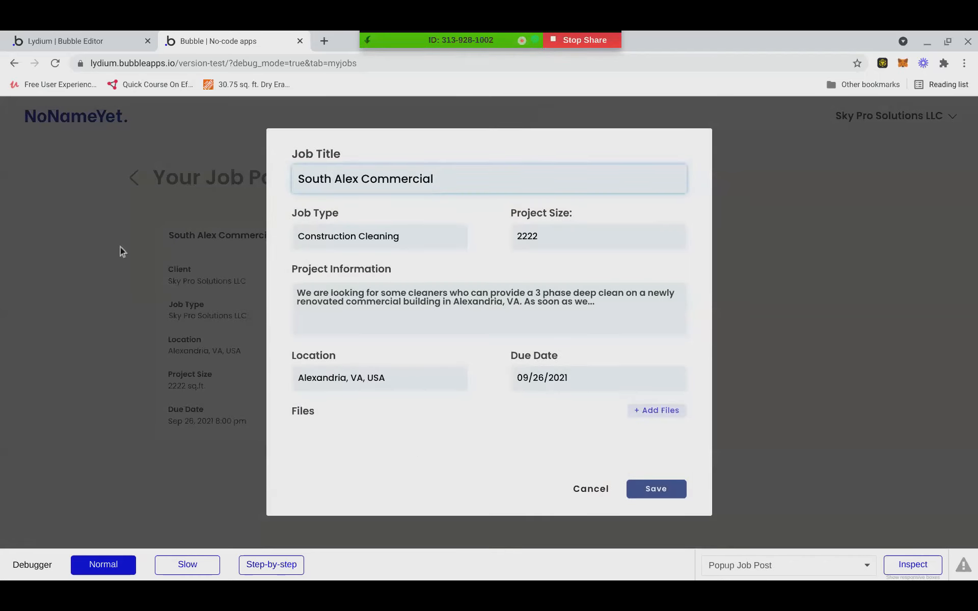
left_click(116, 426)
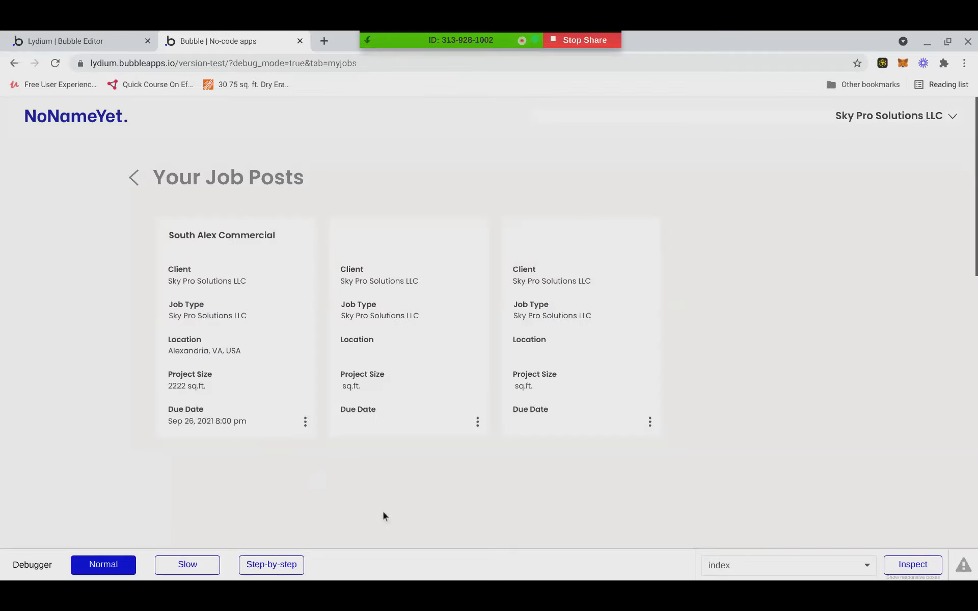
left_click(285, 291)
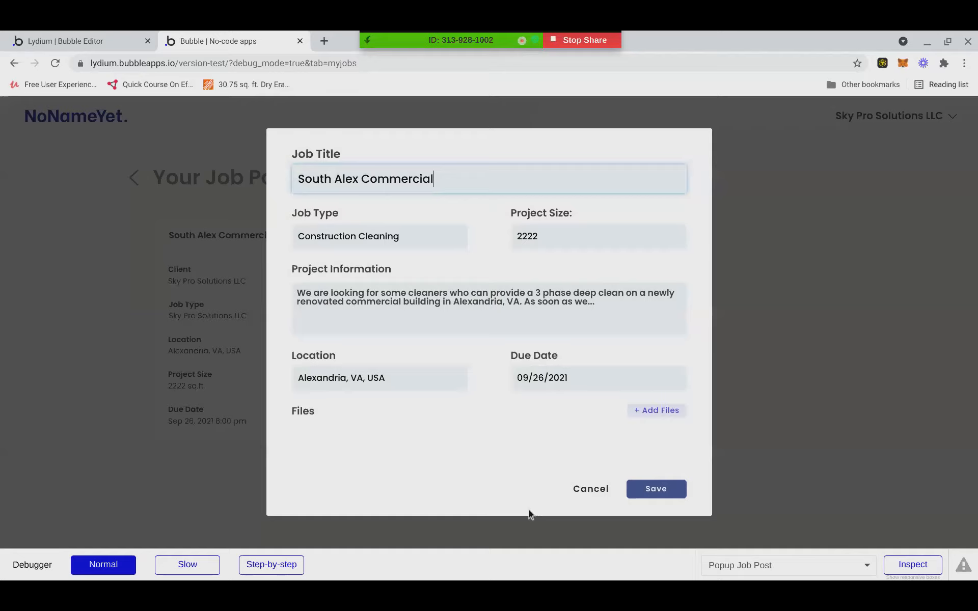
left_click(589, 489)
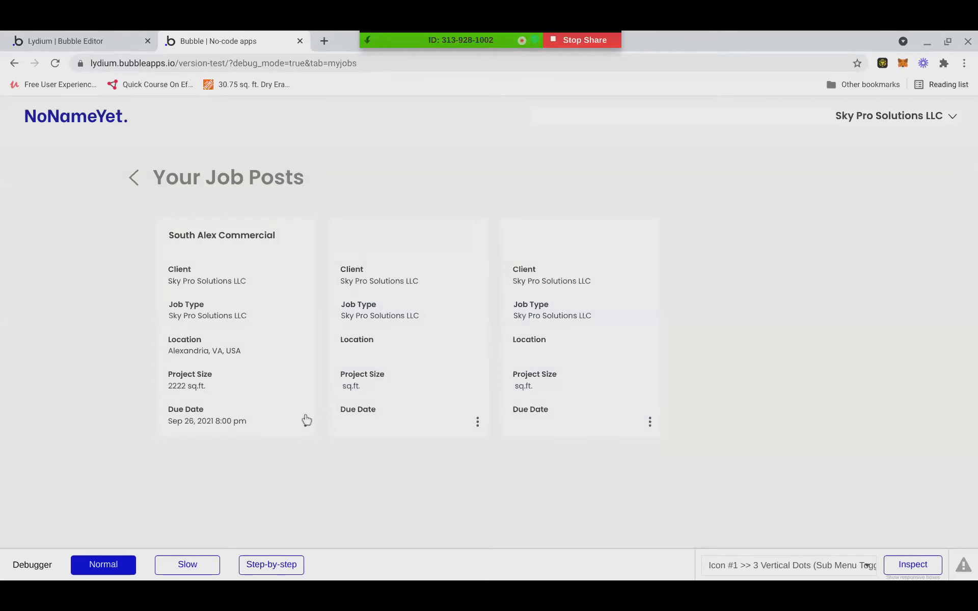
left_click(306, 422)
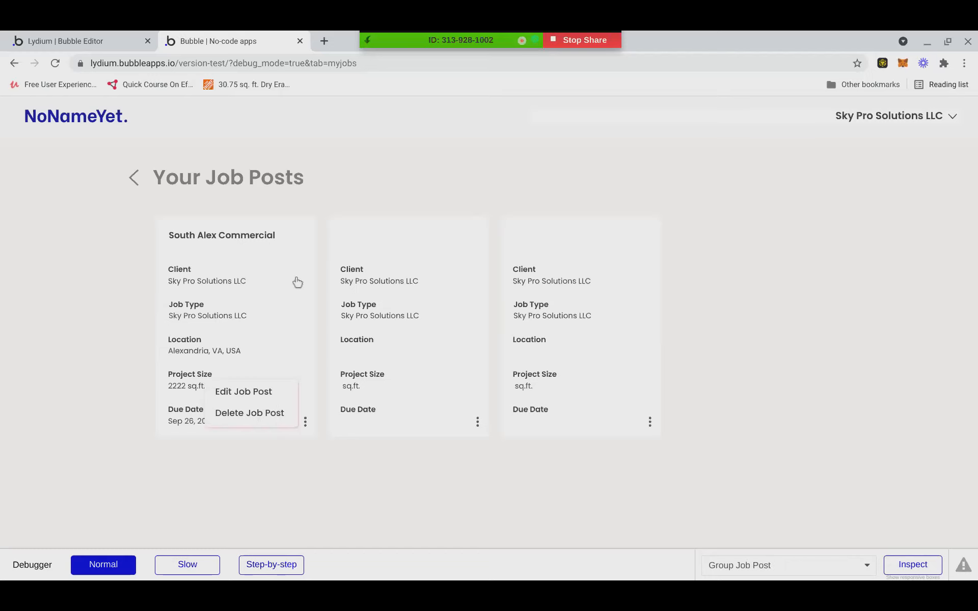
left_click(243, 392)
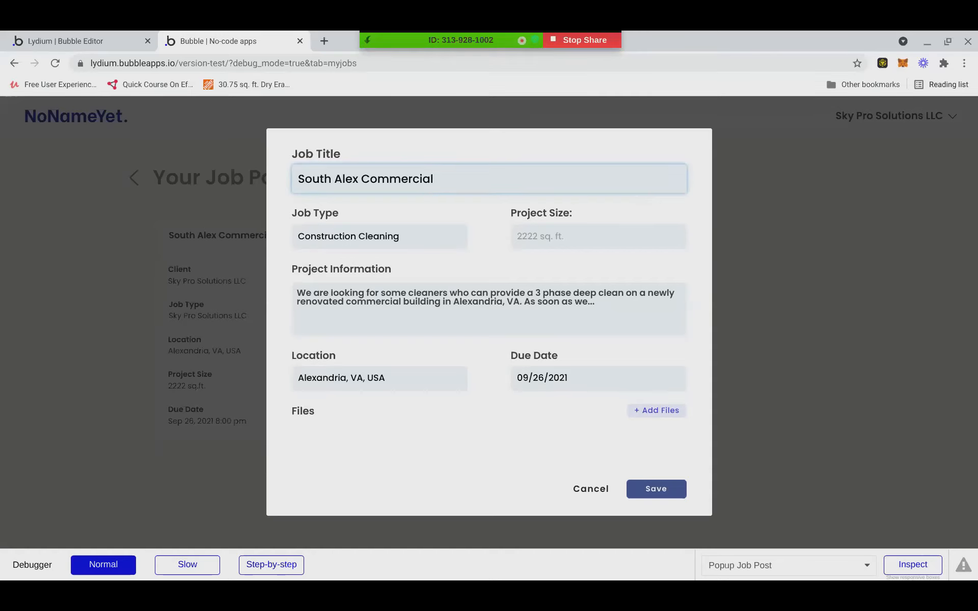
left_click(607, 497)
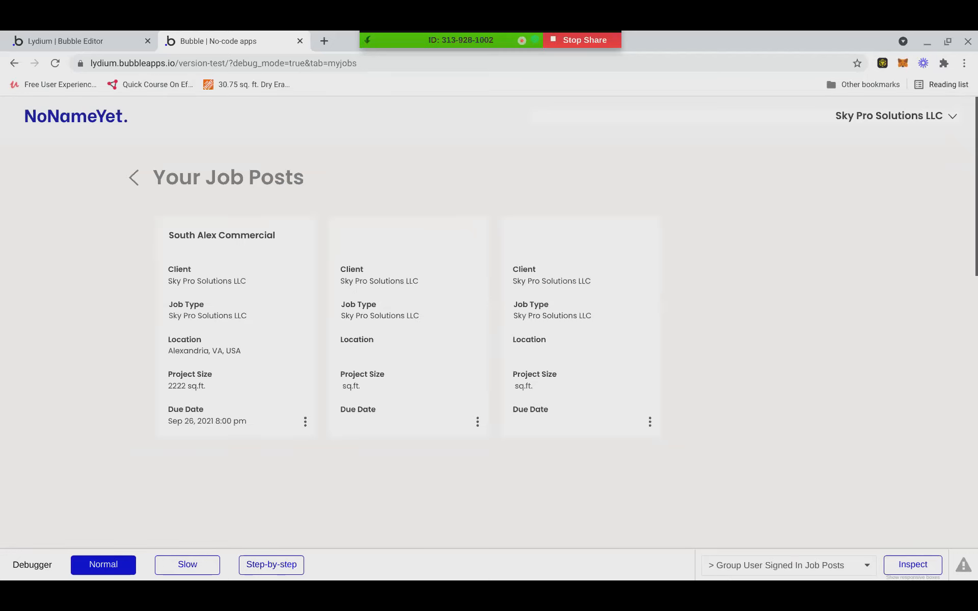
Reopen the first job's edit form, then return to the Sub Menu design canvas.
left_click(305, 422)
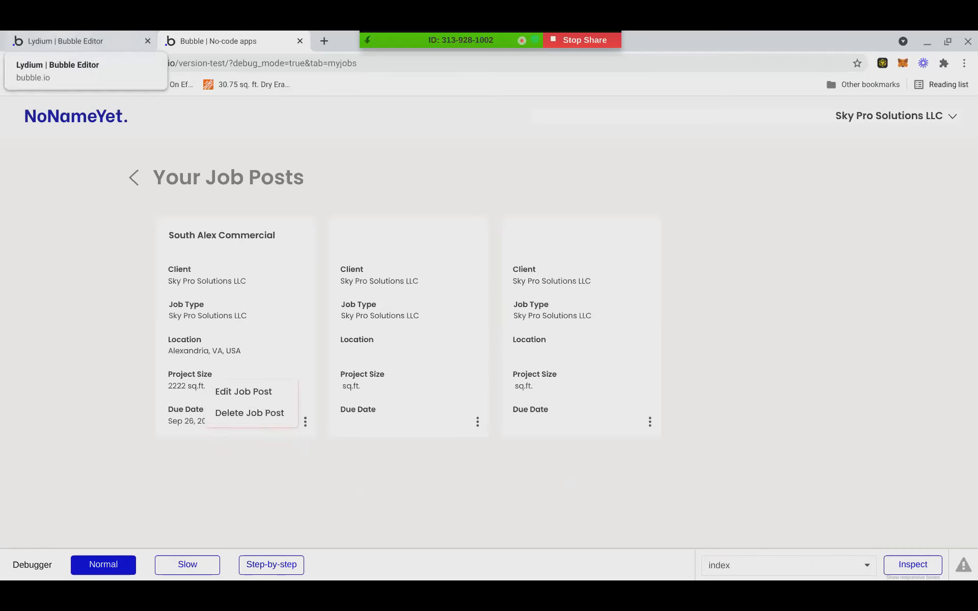
left_click(242, 391)
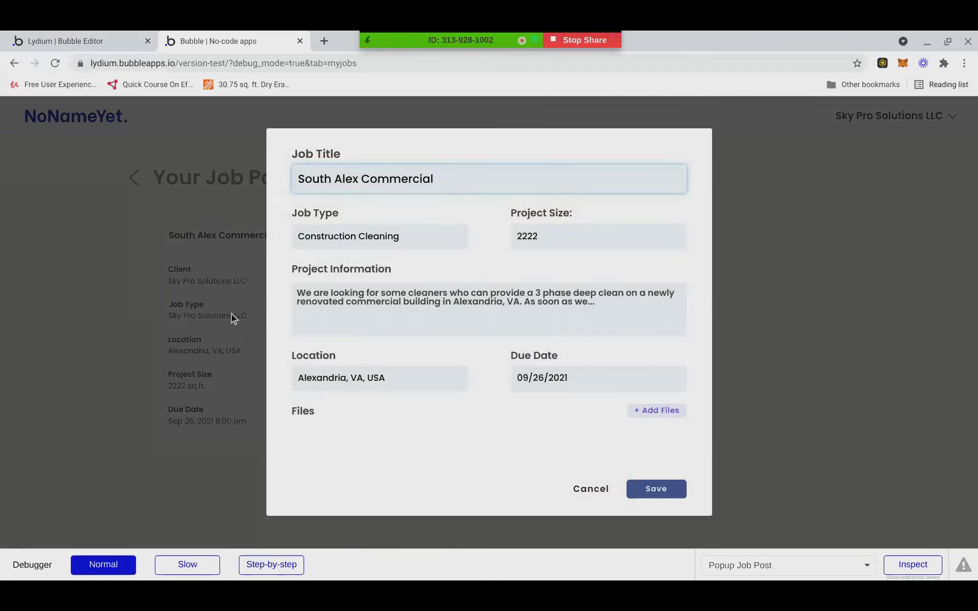
left_click(231, 314)
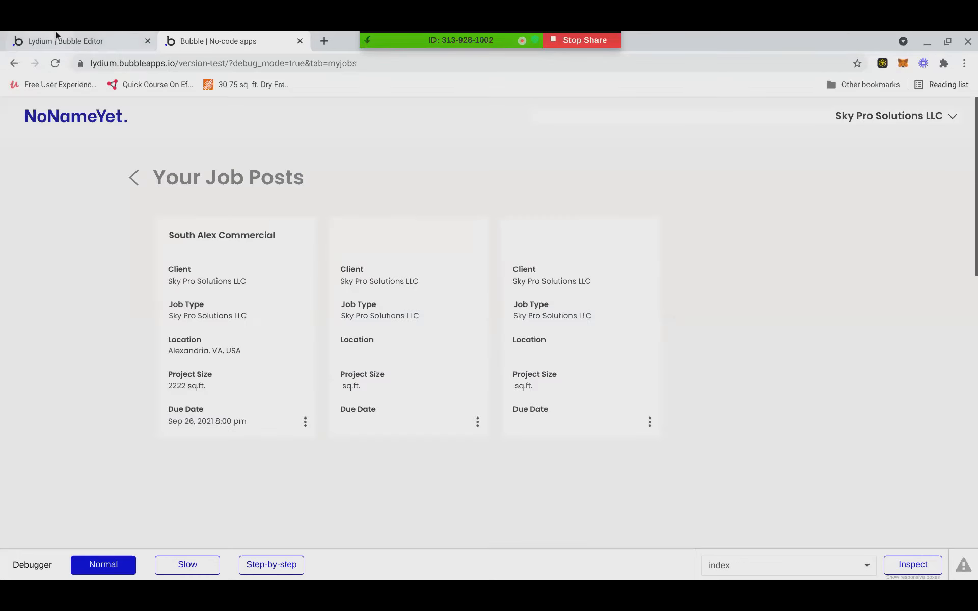
left_click(59, 40)
left_click(243, 36)
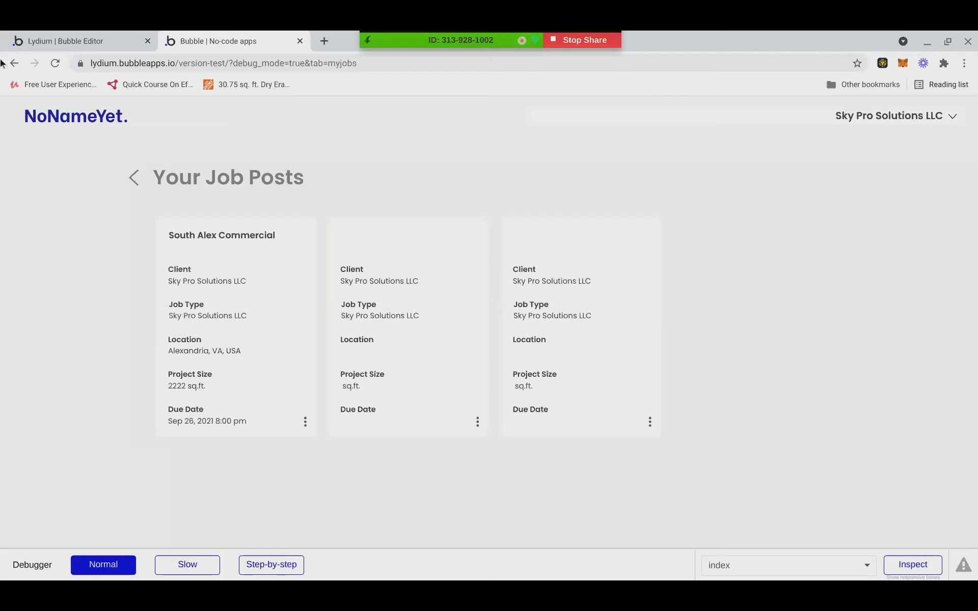
left_click(10, 38)
left_click(269, 332)
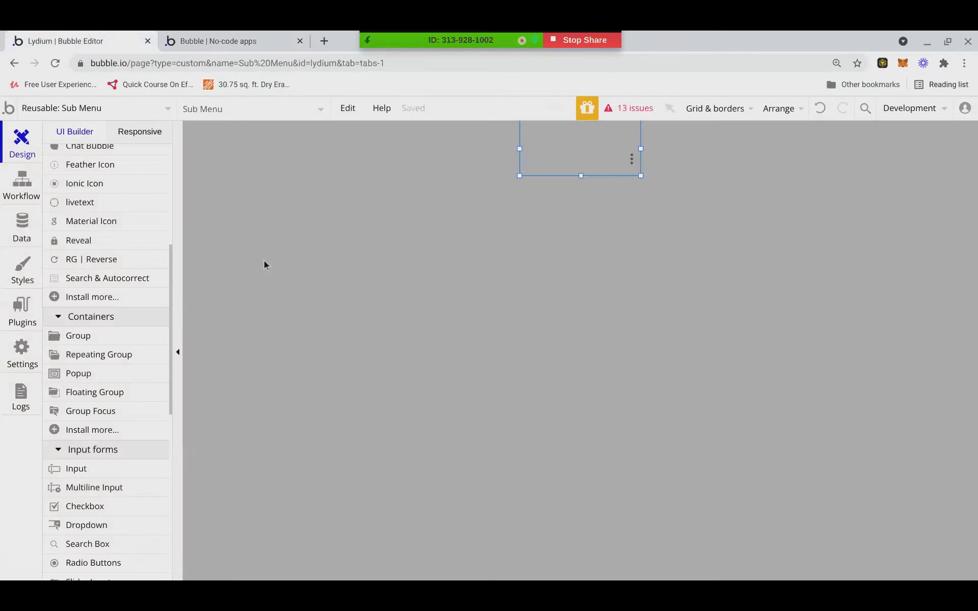
Open Personal Job Posts RG, then Sub Menu, and view Sub Menu's workflows.
left_click(133, 108)
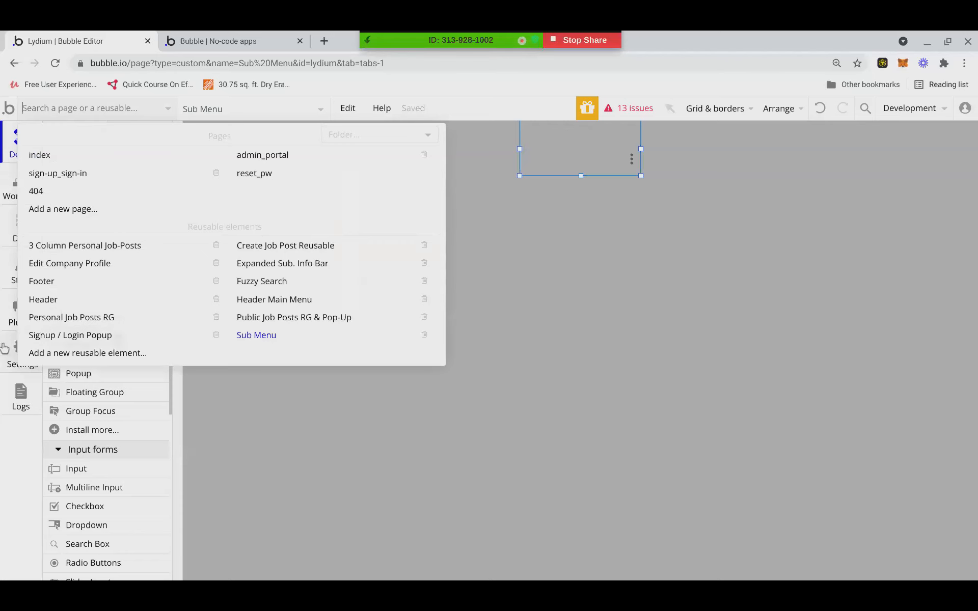
left_click(49, 323)
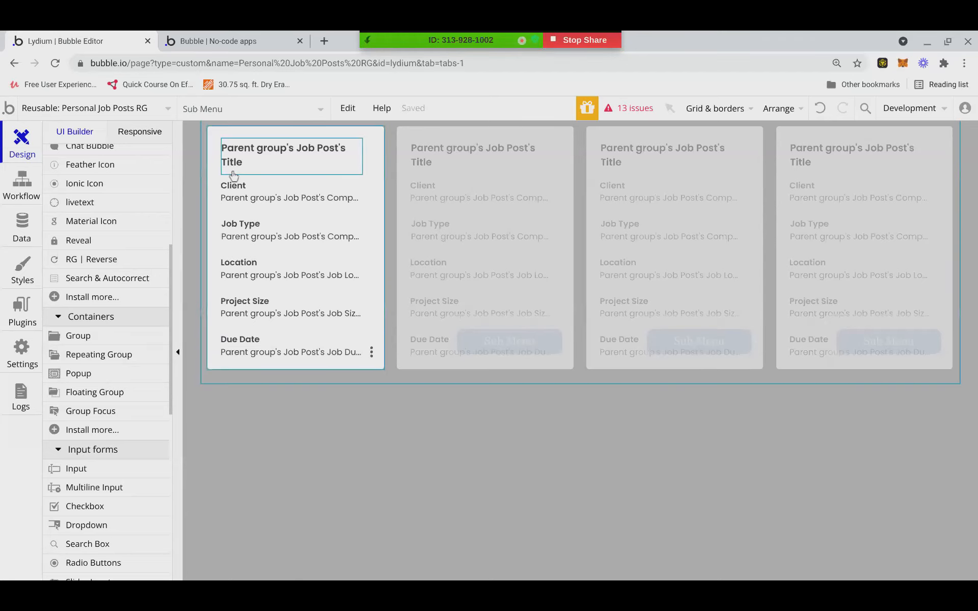
left_click(111, 113)
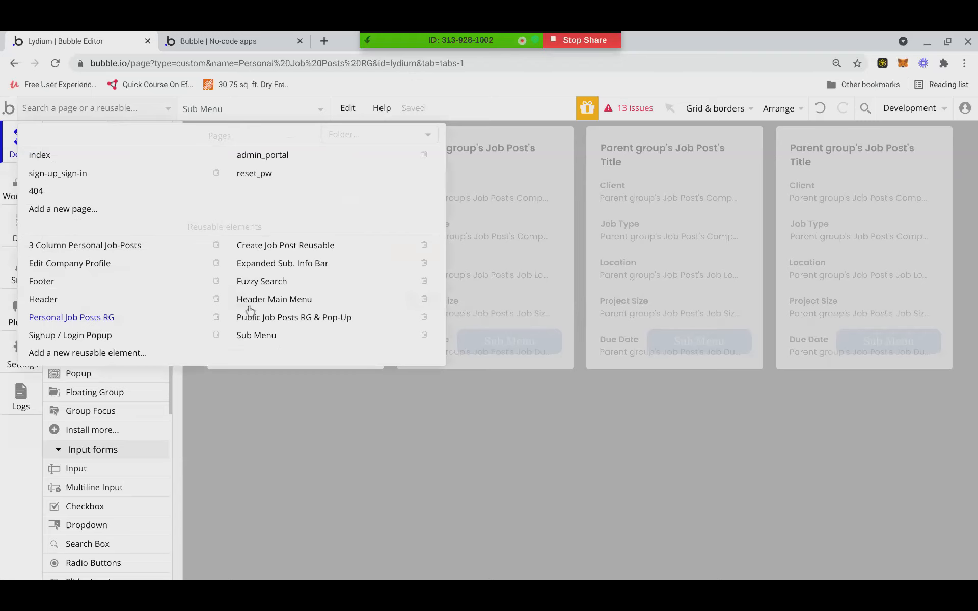
left_click(258, 336)
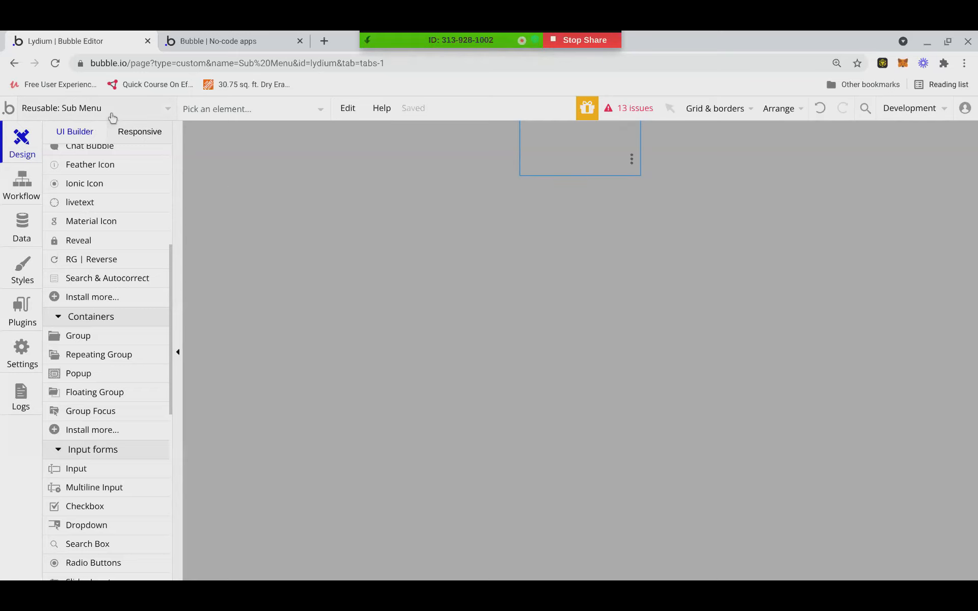
left_click(14, 189)
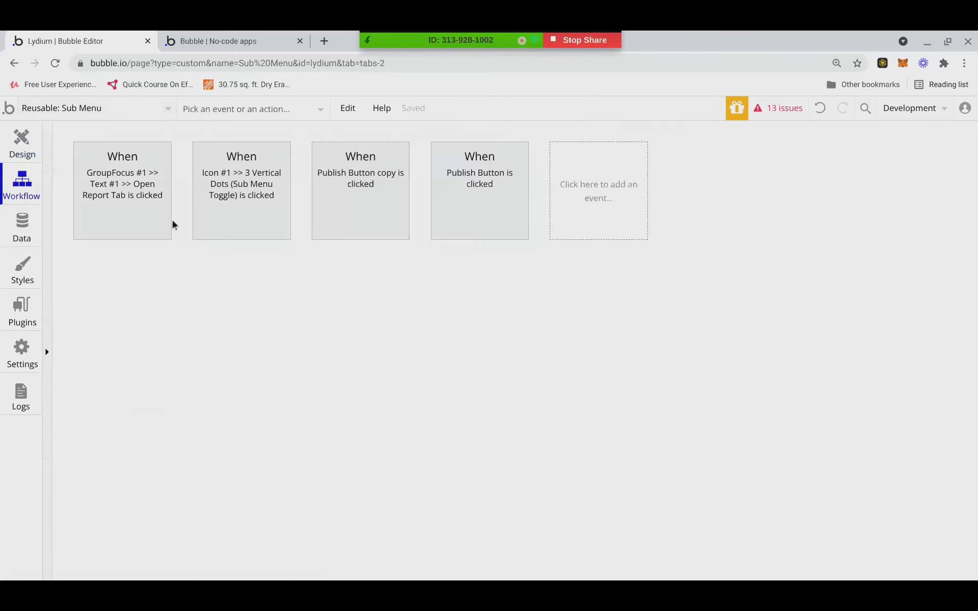
Create a custom event named 'show pop up' that carries a Job Post.
left_click(590, 209)
mouse_move(591, 343)
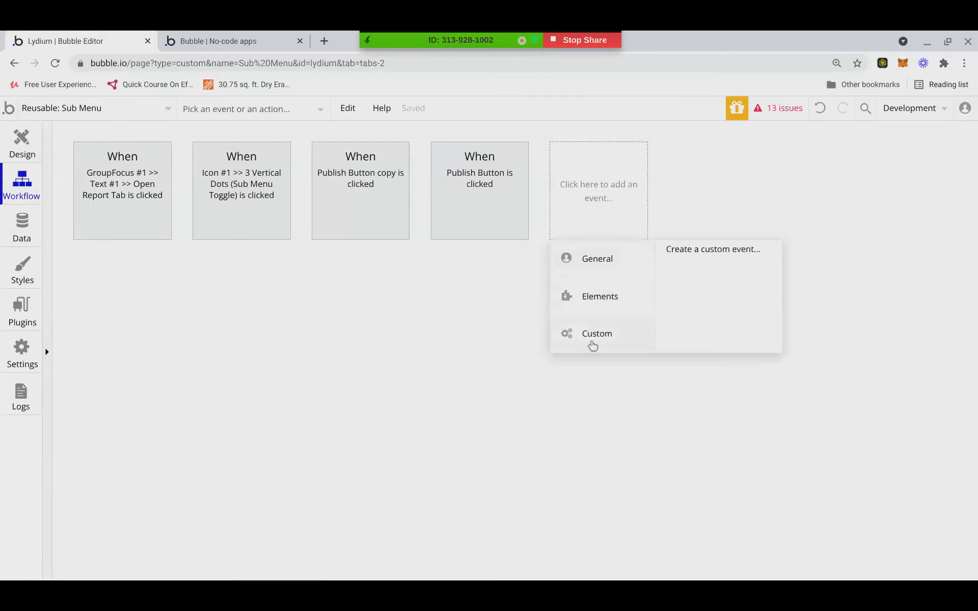
left_click(676, 254)
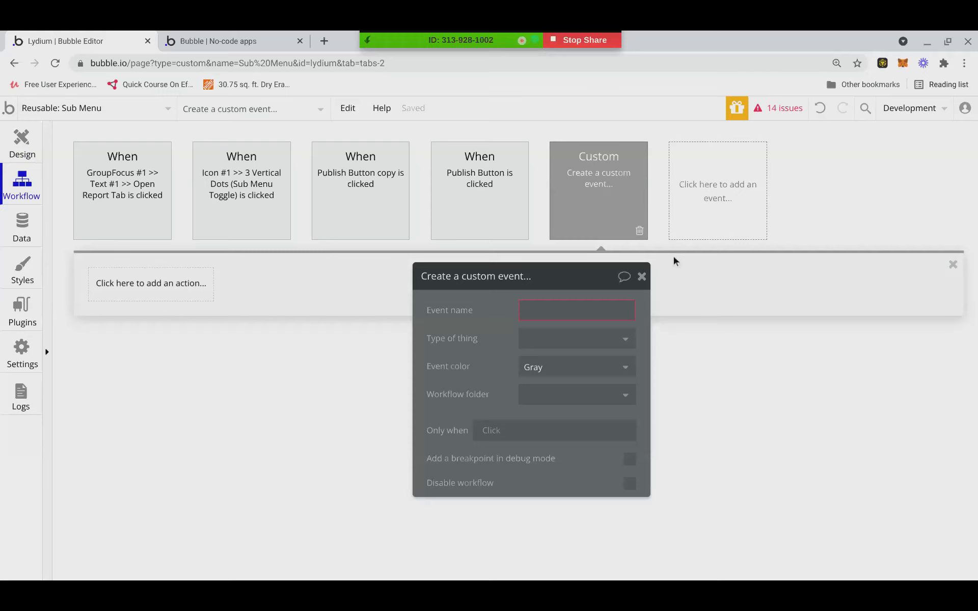
left_click(642, 277)
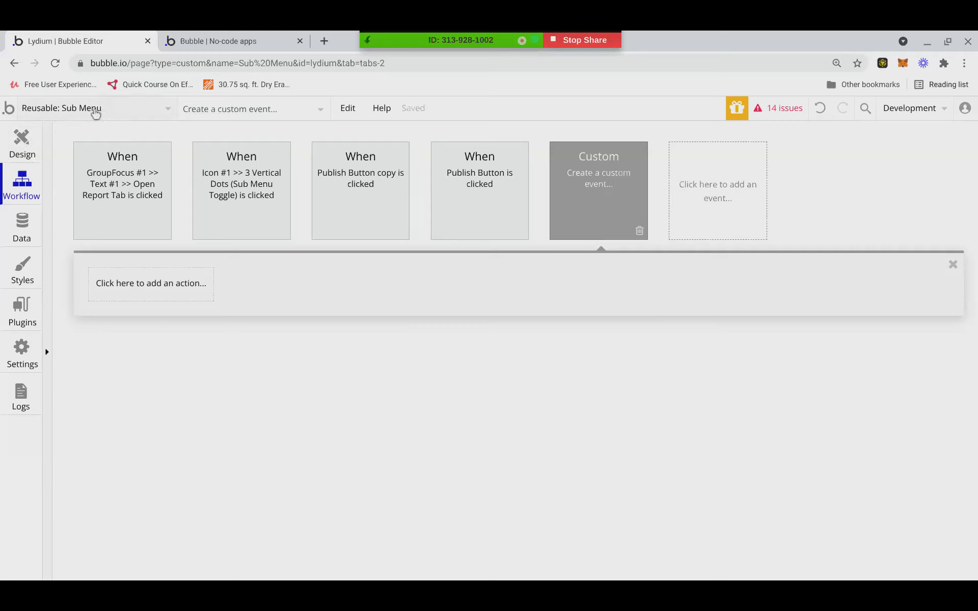
left_click(109, 286)
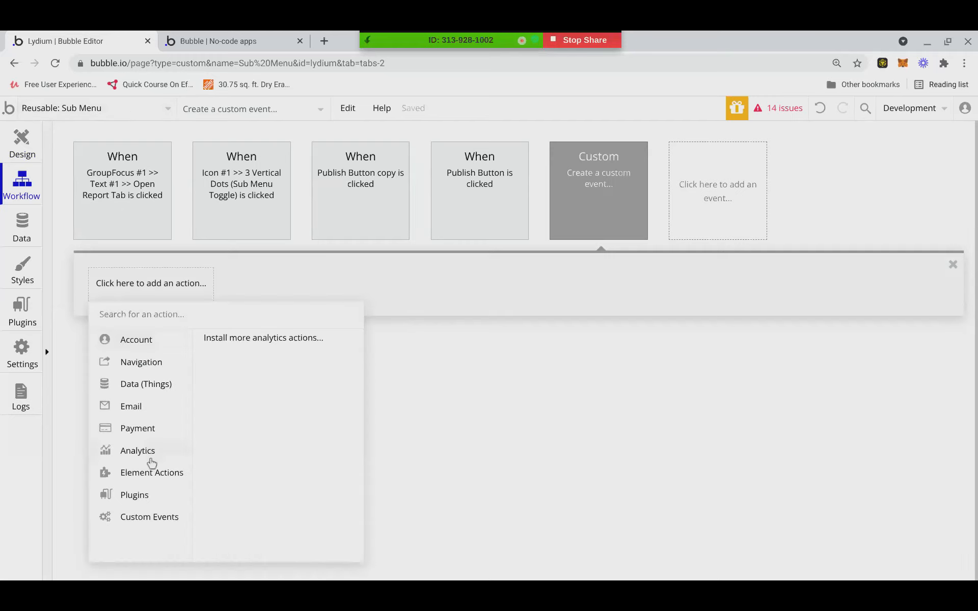
mouse_move(143, 481)
left_click(605, 164)
left_click(541, 302)
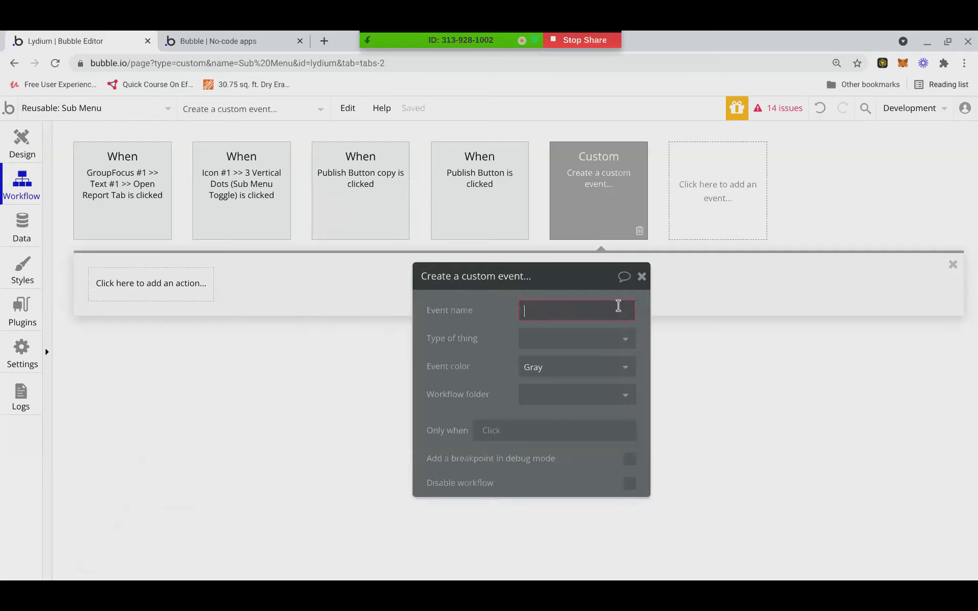
type("show pop up")
left_click(608, 341)
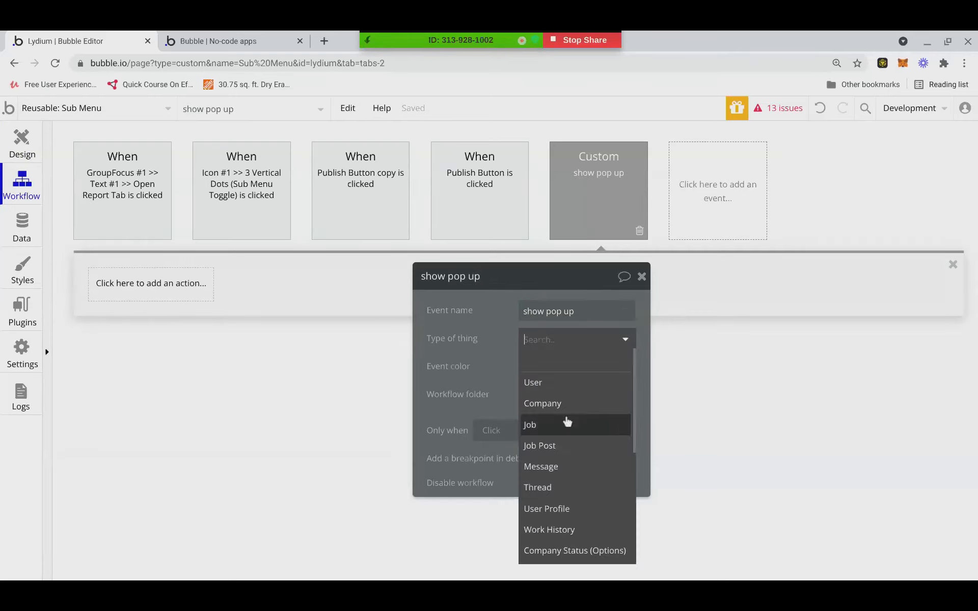
left_click(544, 452)
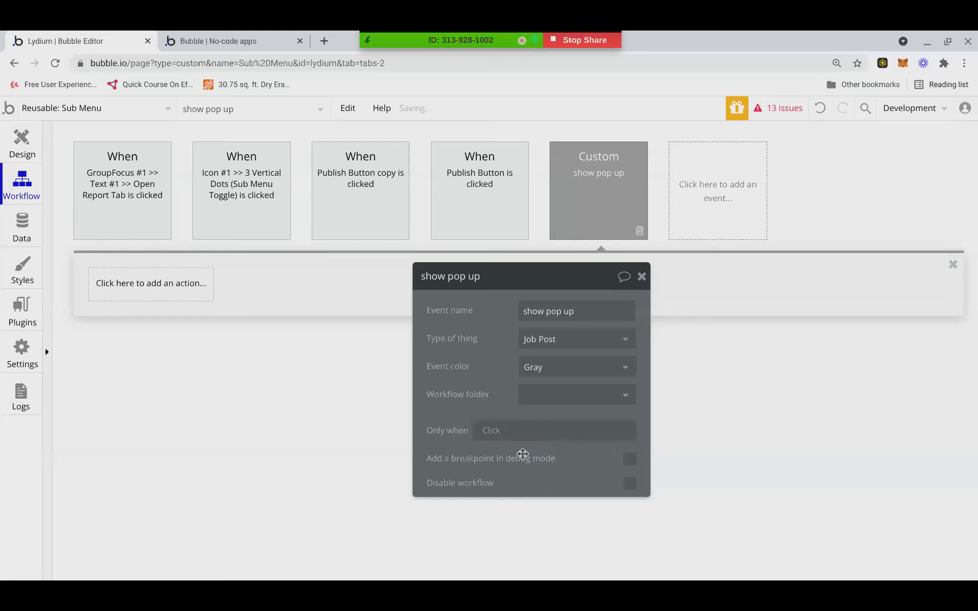
Add a Display data step filling Popup Job Post with Current Workflow Job Post.
left_click(141, 297)
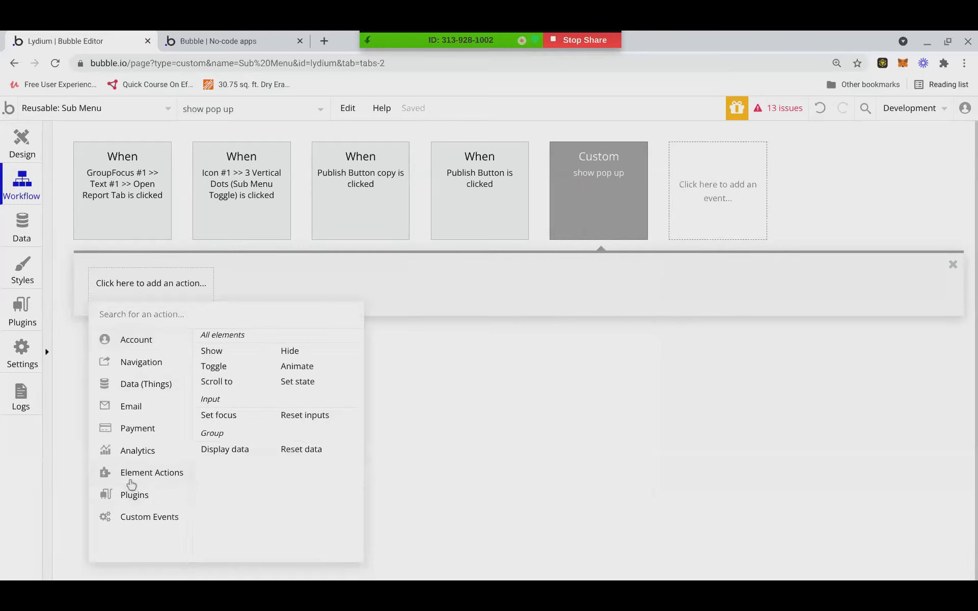
mouse_move(178, 478)
left_click(220, 451)
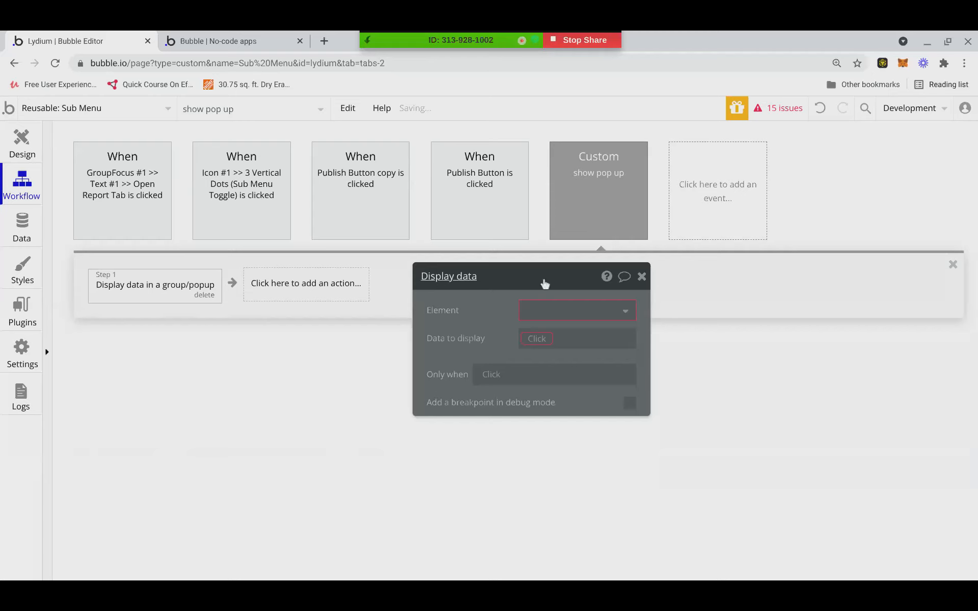
left_click(546, 301)
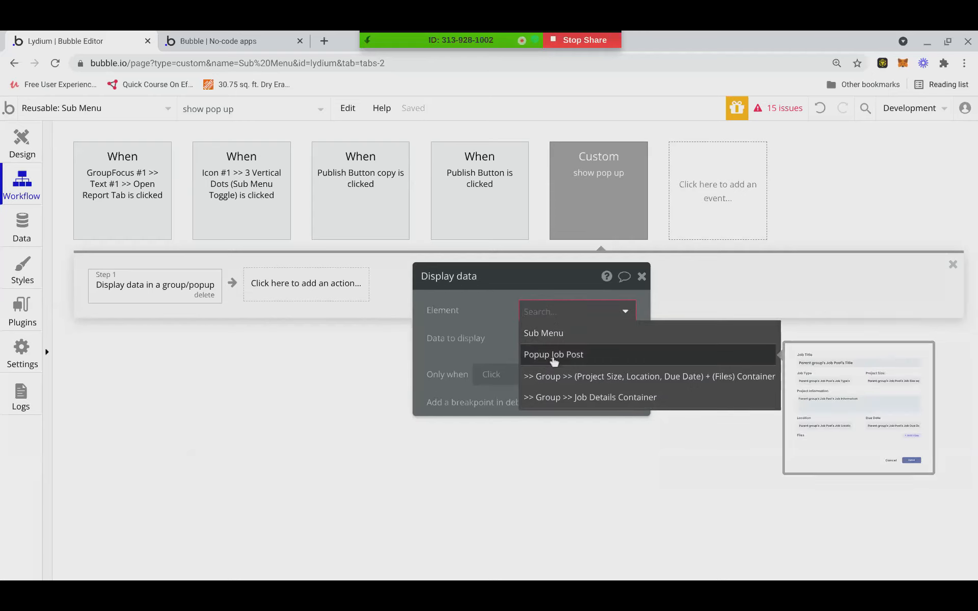
left_click(548, 354)
left_click(542, 341)
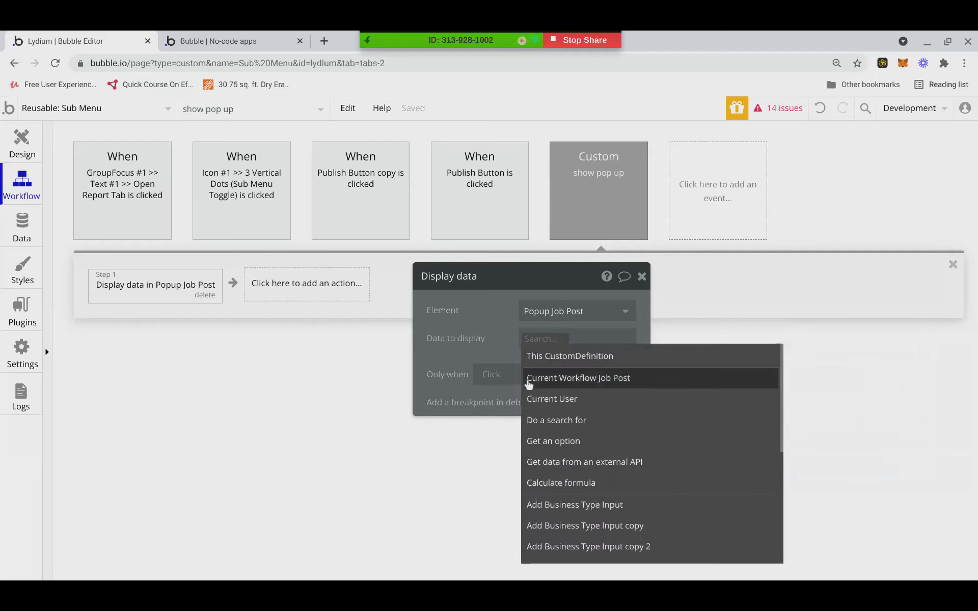
left_click(549, 379)
left_click(481, 358)
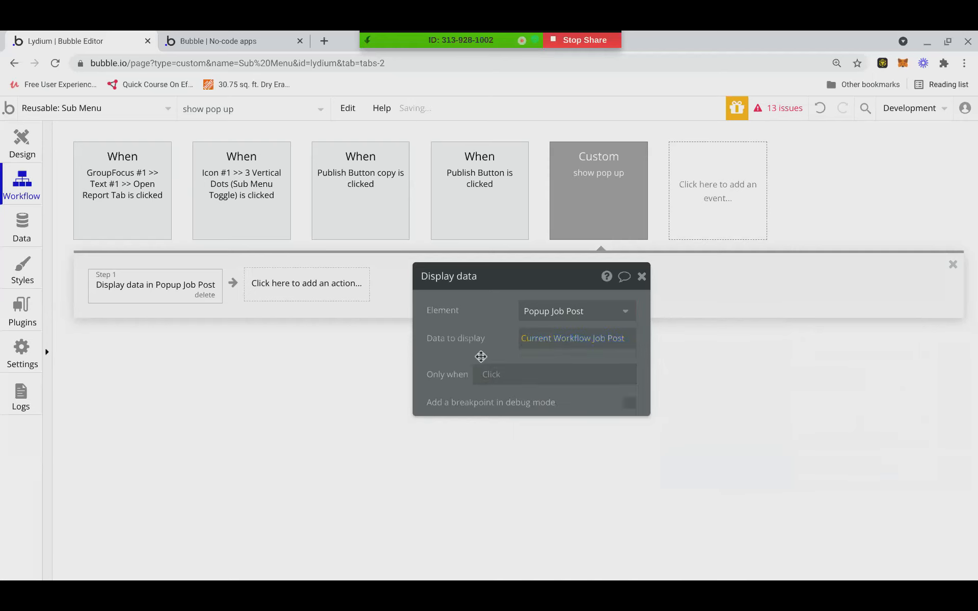
Add a step that shows Popup Job Post.
left_click(275, 295)
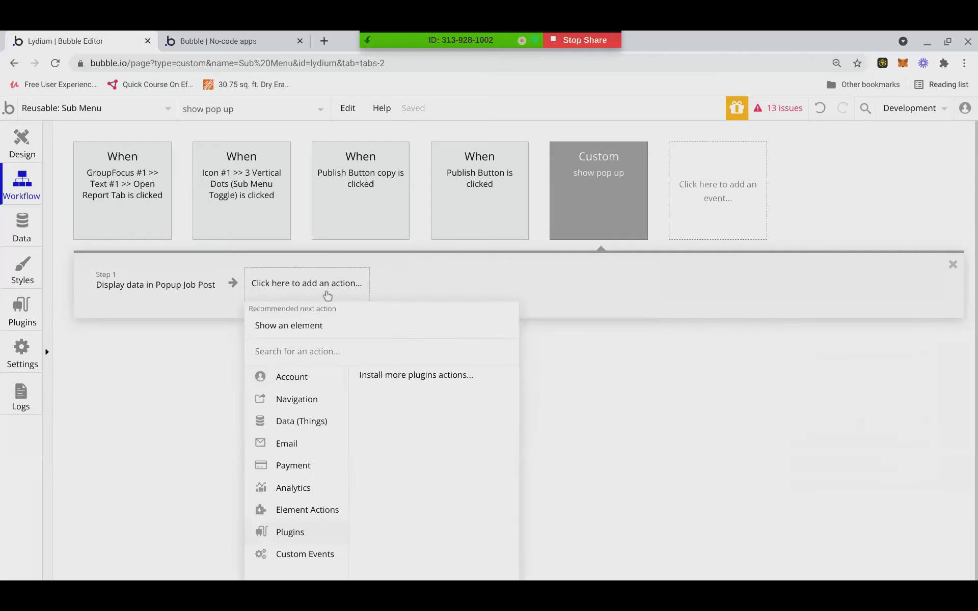
left_click(318, 325)
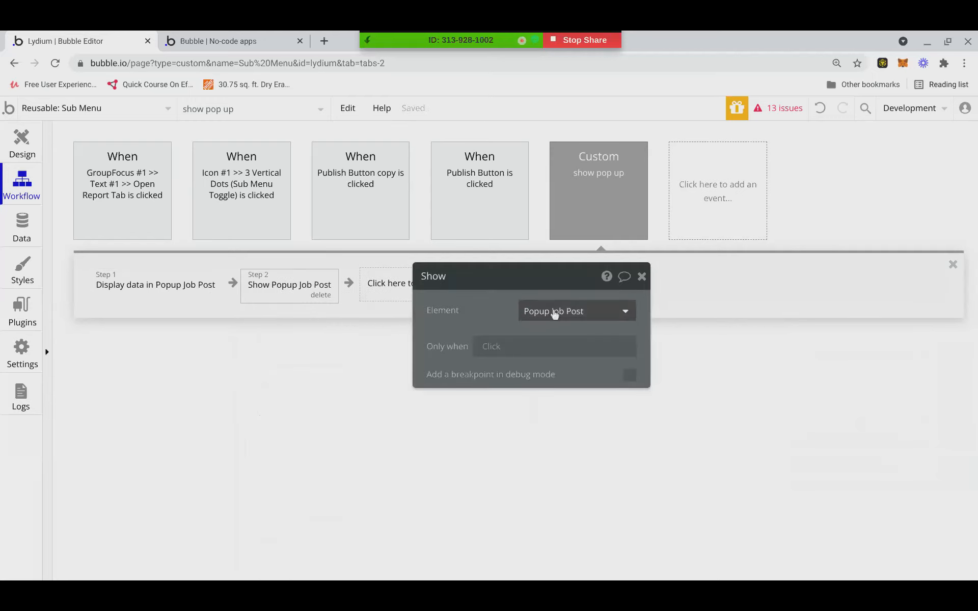
left_click(553, 311)
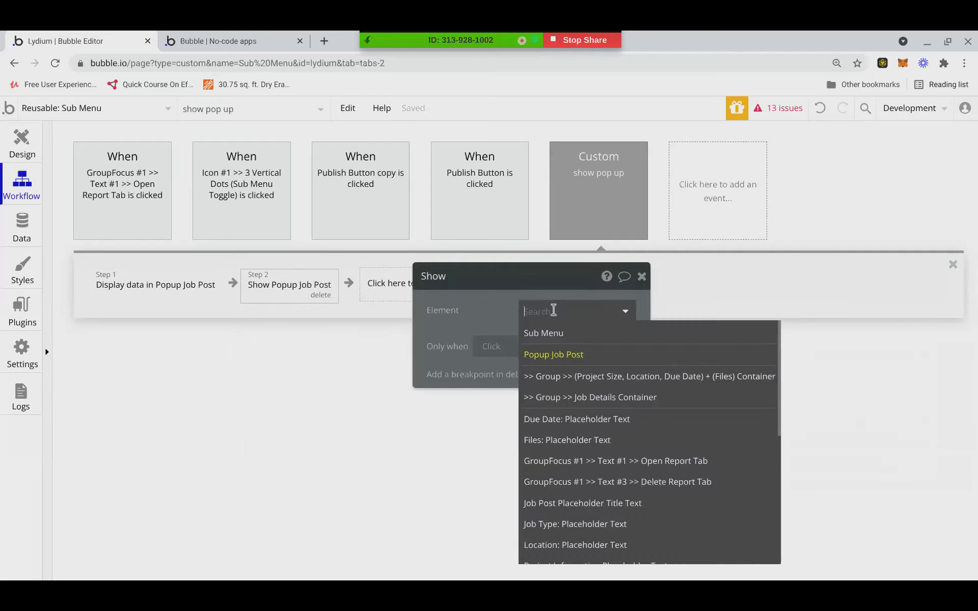
left_click(557, 355)
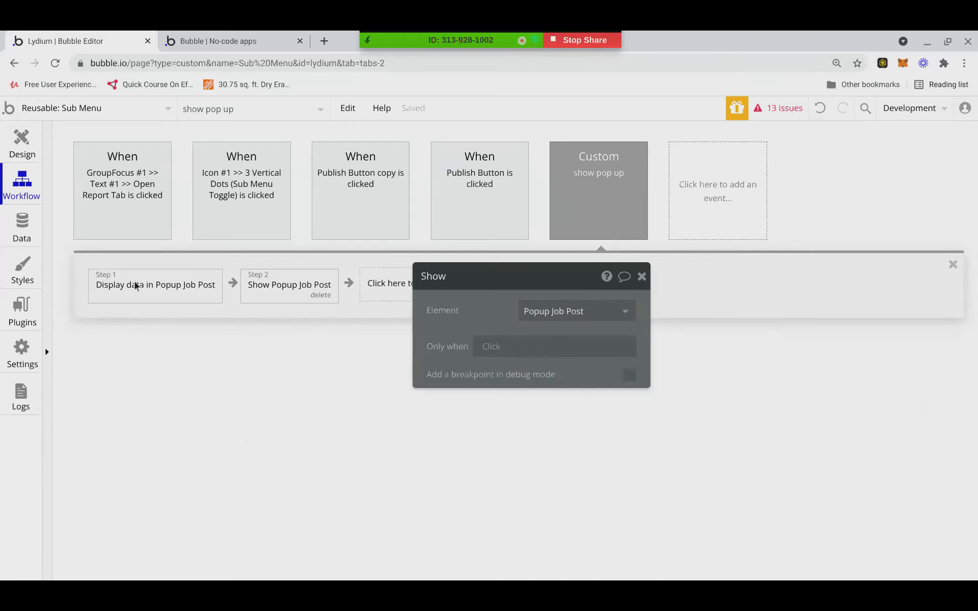
left_click(642, 277)
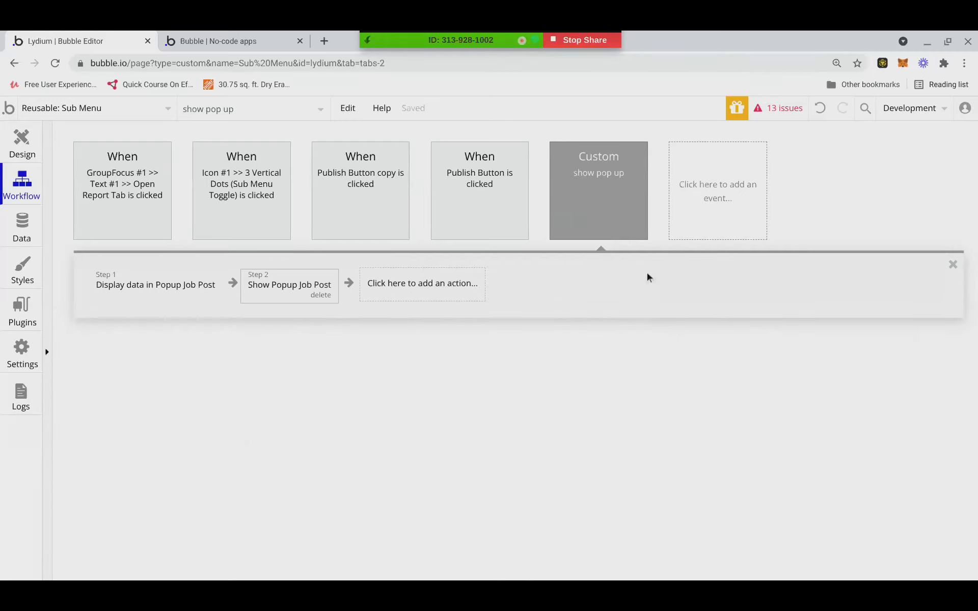
left_click(51, 109)
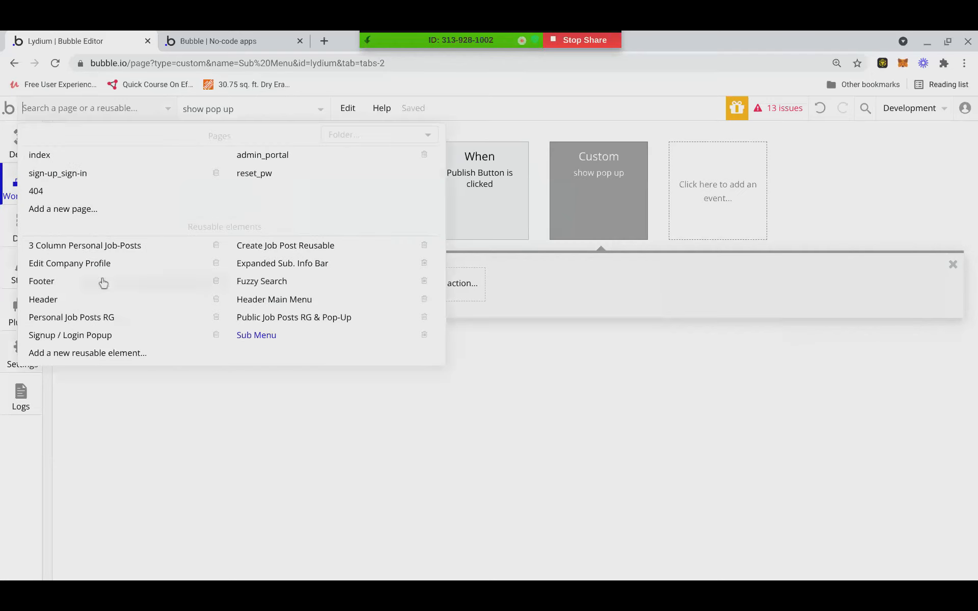
In Personal Job Posts RG, review the 'edit job post' events' Show and Display data steps.
left_click(102, 317)
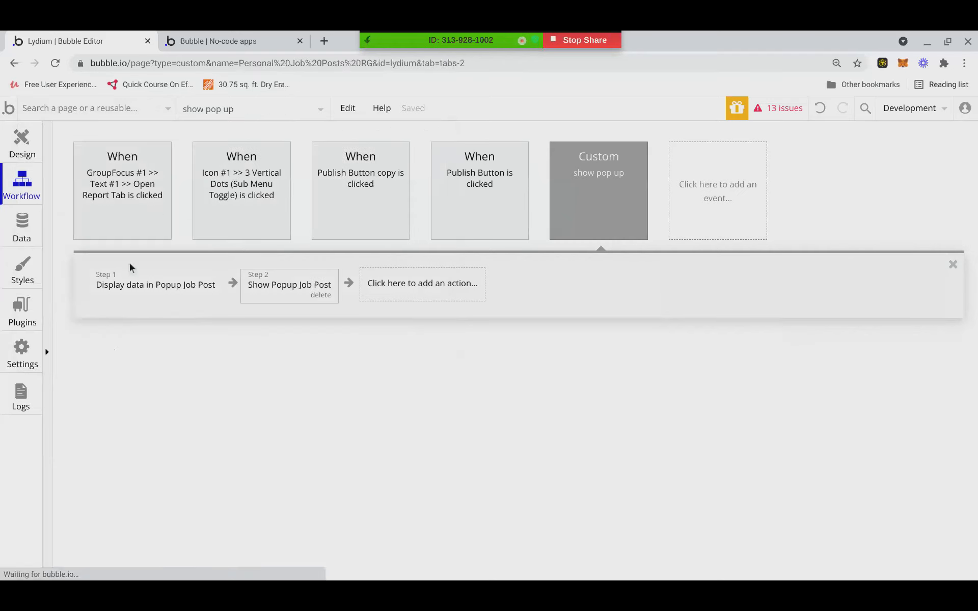
left_click(704, 203)
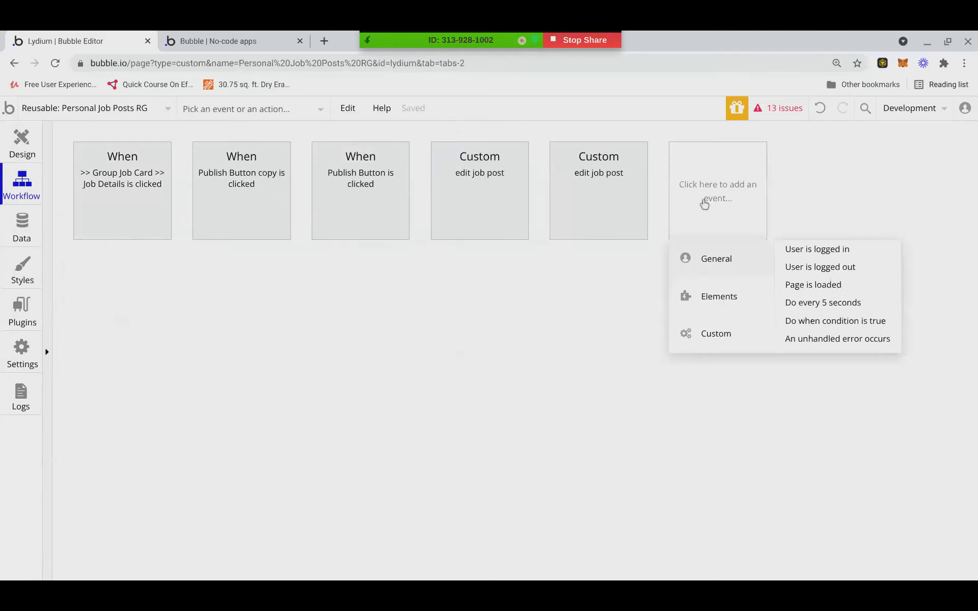
left_click(180, 323)
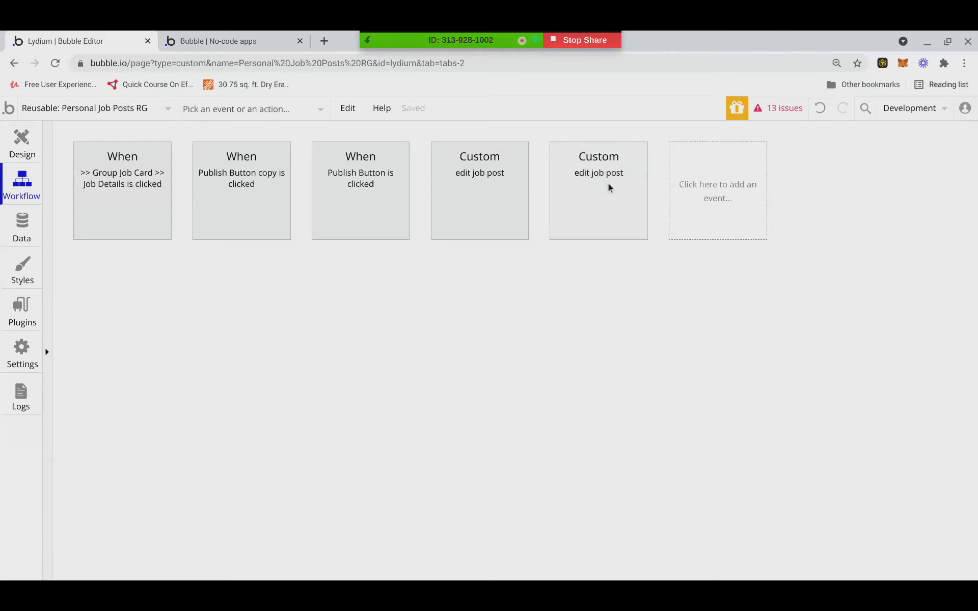
left_click(634, 188)
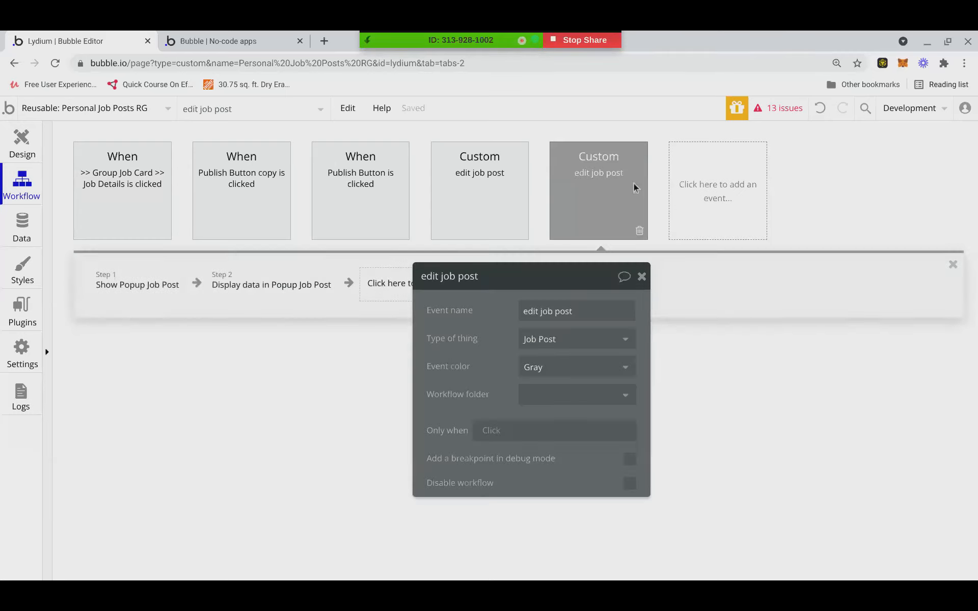
left_click(489, 193)
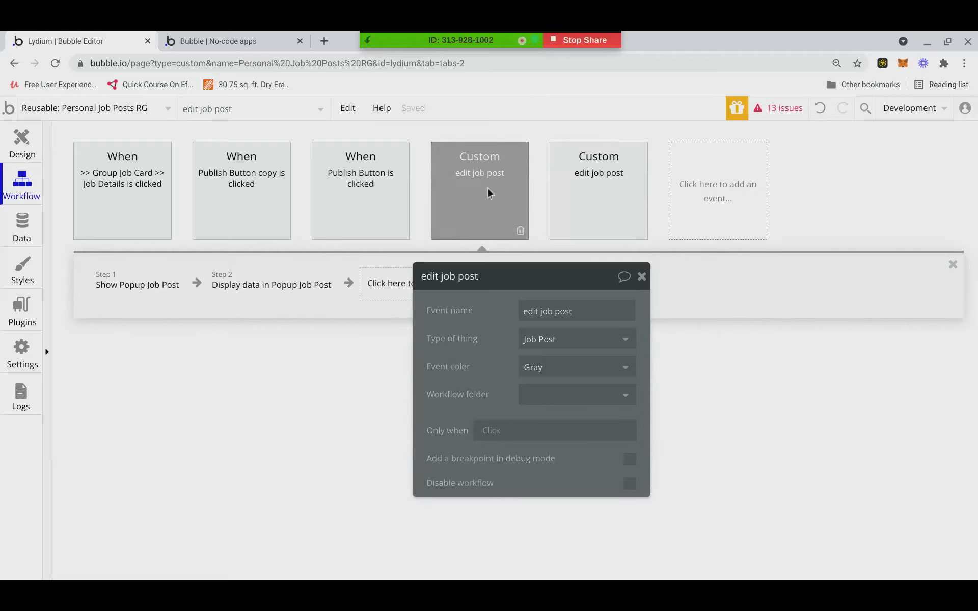
left_click(147, 288)
left_click(253, 289)
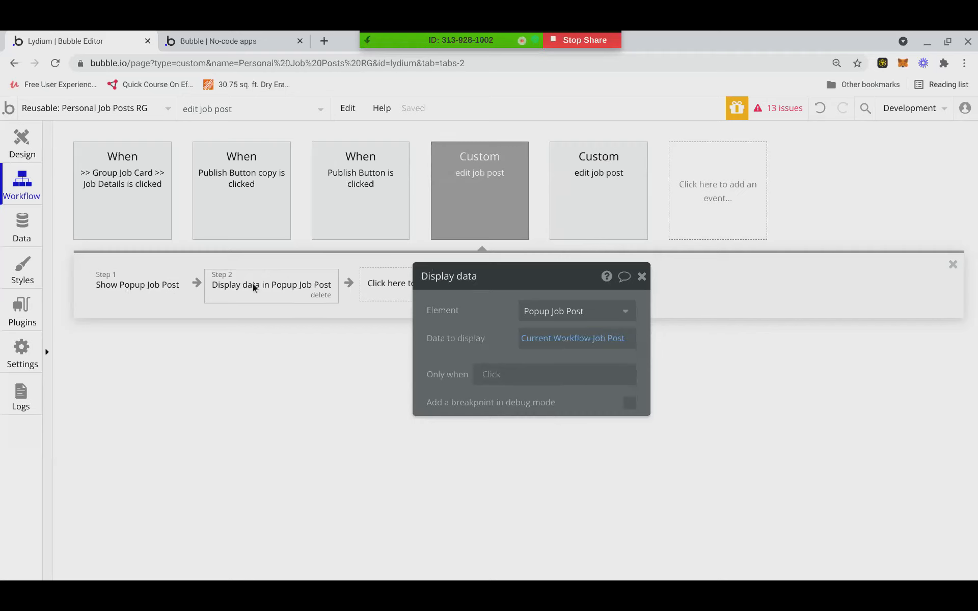
Delete both 'edit job post' custom events.
left_click(619, 218)
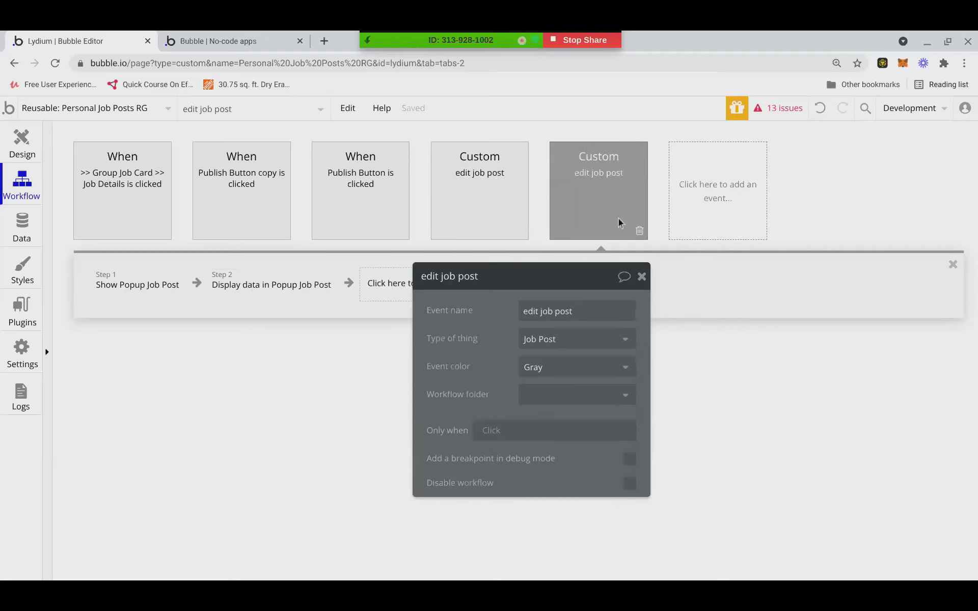
left_click(518, 230)
key("Delete")
left_click(518, 230)
key("Delete")
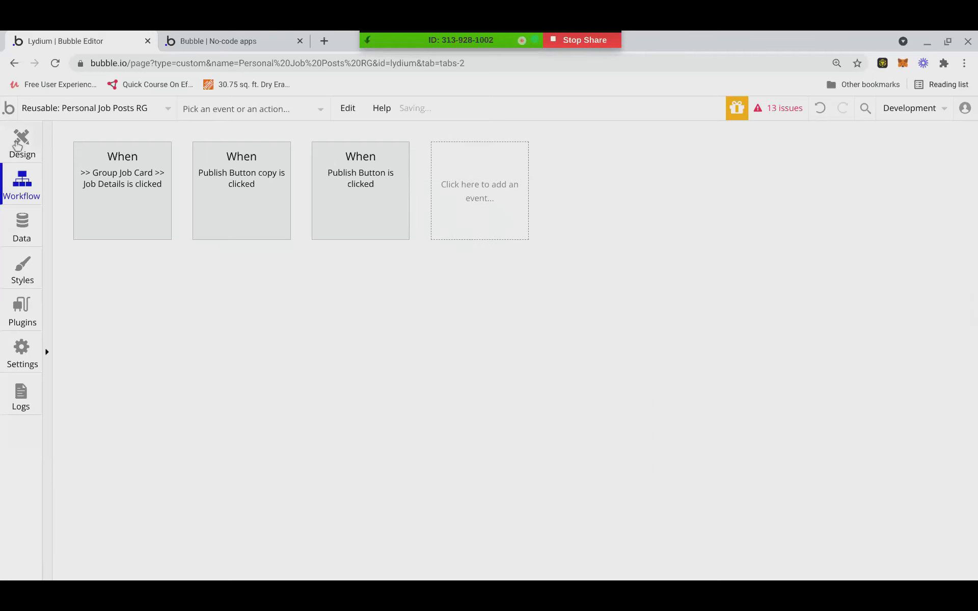
left_click(22, 145)
Select the Group Job Card's Job Details group and open its click workflow.
left_click(21, 191)
left_click(455, 192)
mouse_move(477, 336)
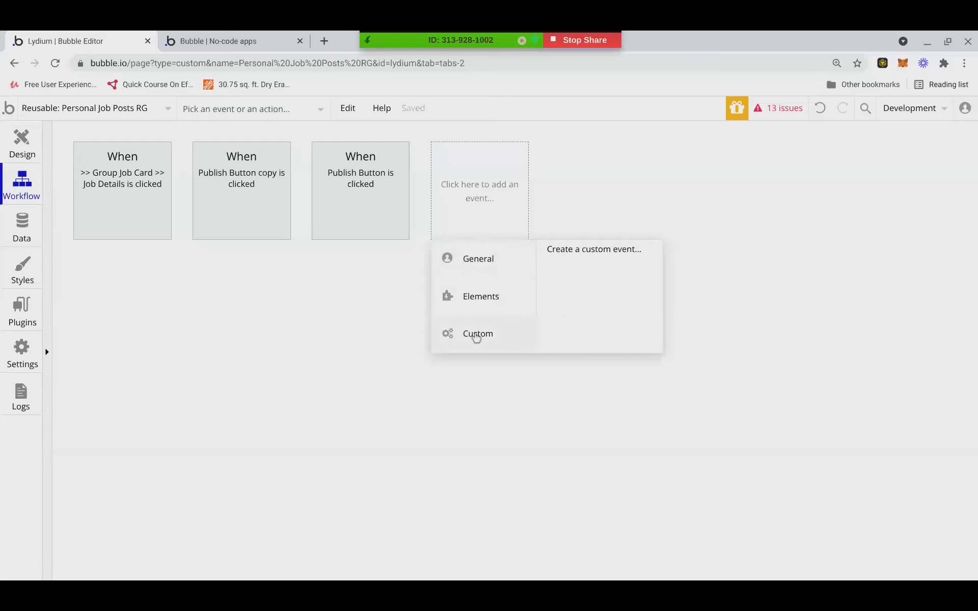
left_click(468, 171)
left_click(271, 276)
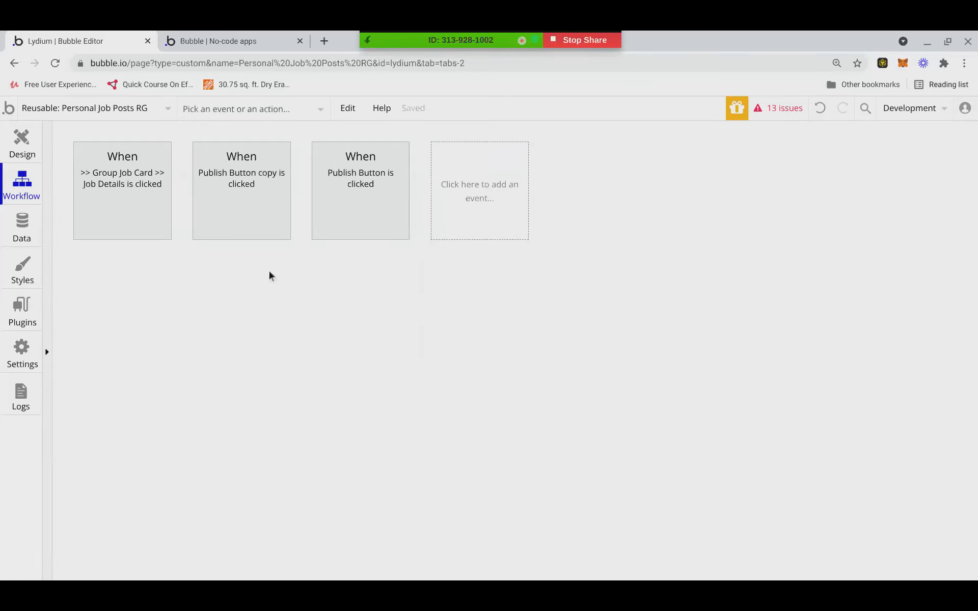
left_click(21, 141)
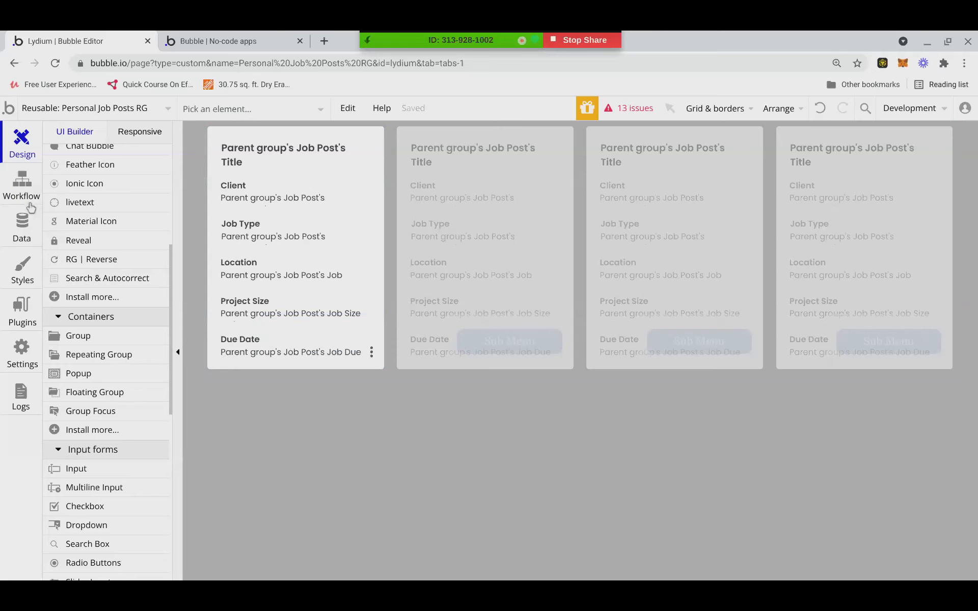
double_click(367, 354)
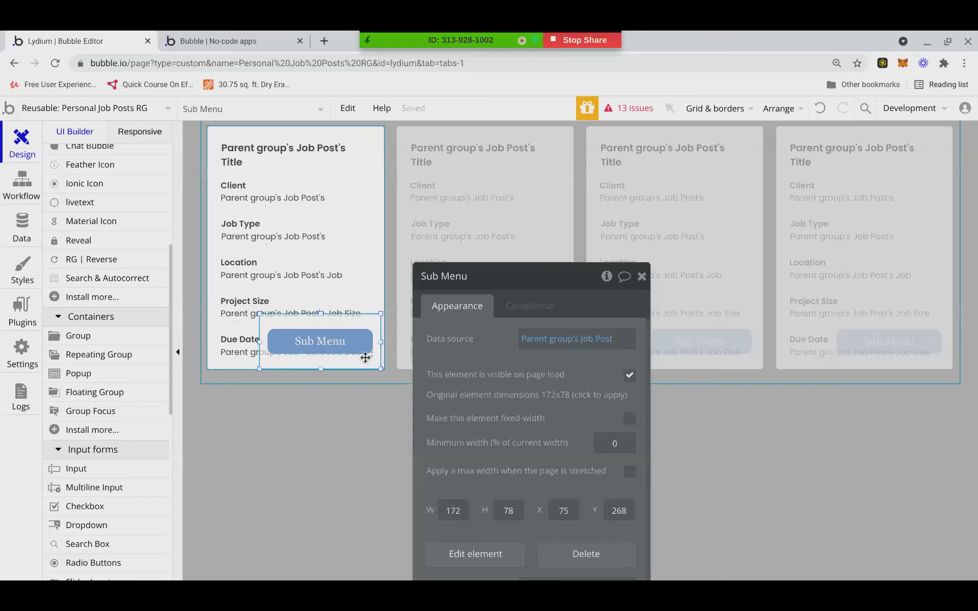
left_click_drag(560, 274, 551, 186)
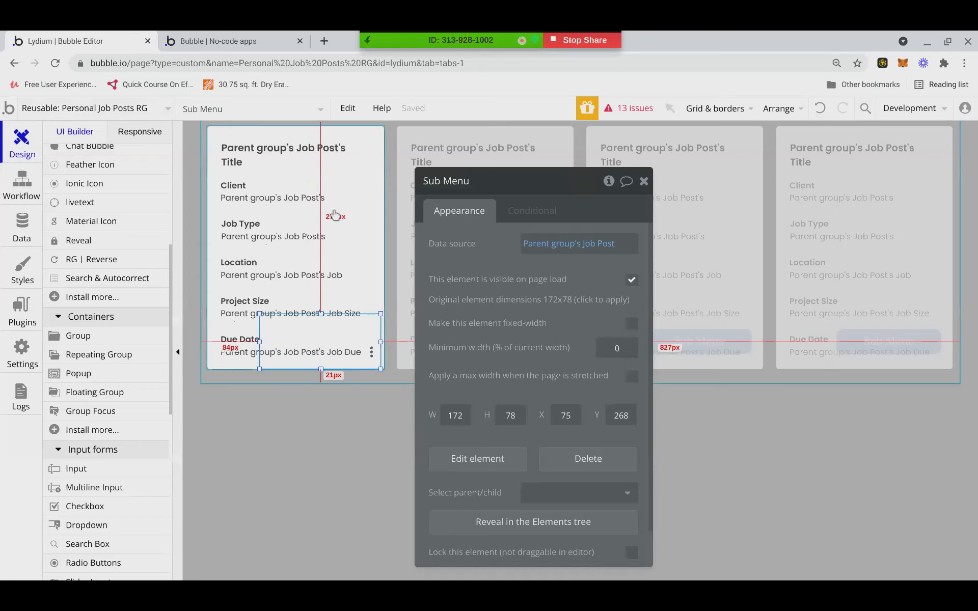
left_click(365, 233)
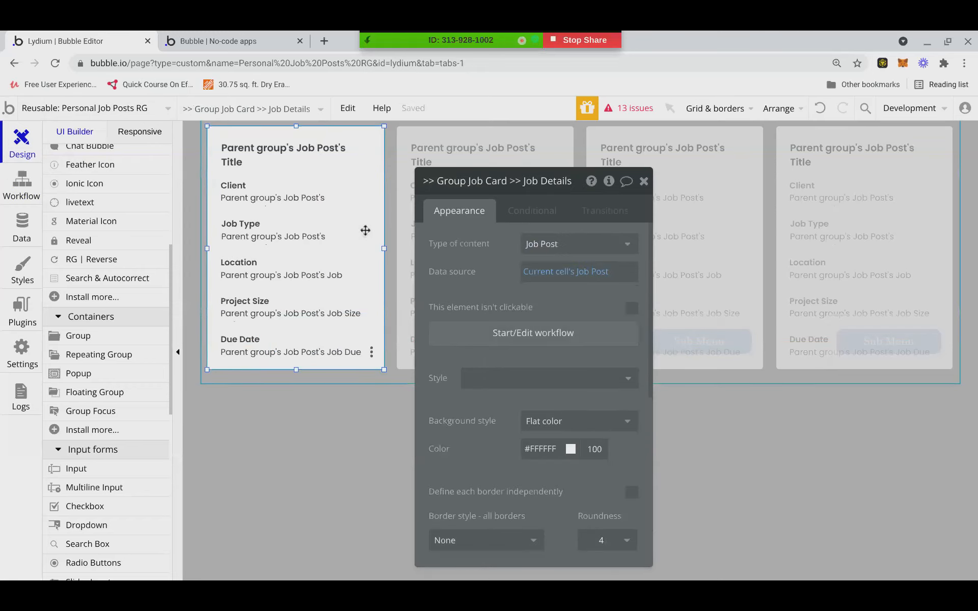
left_click(513, 334)
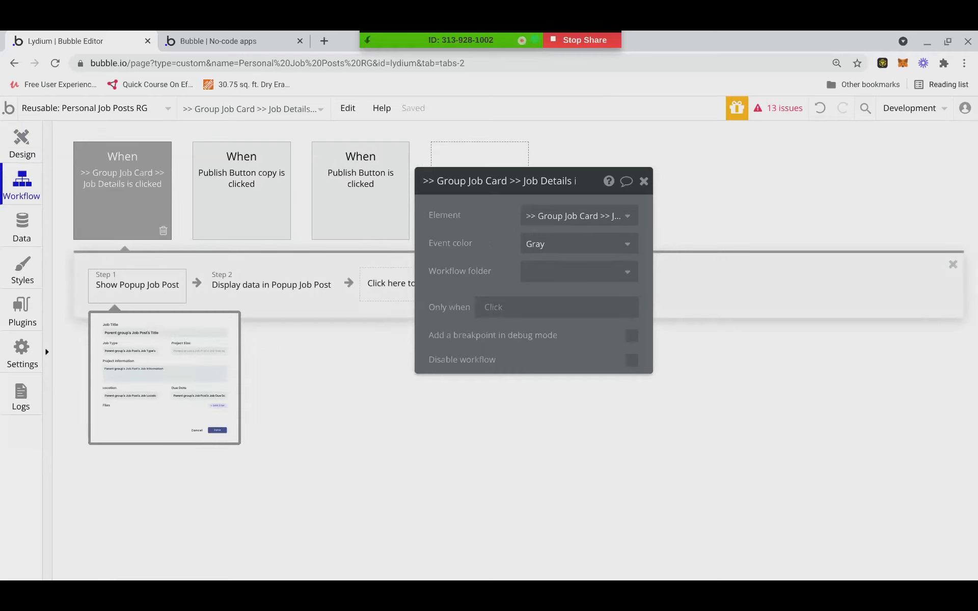
Replace the Show and Display data steps with a trigger of Sub Menu's 'show pop up' event.
left_click(163, 293)
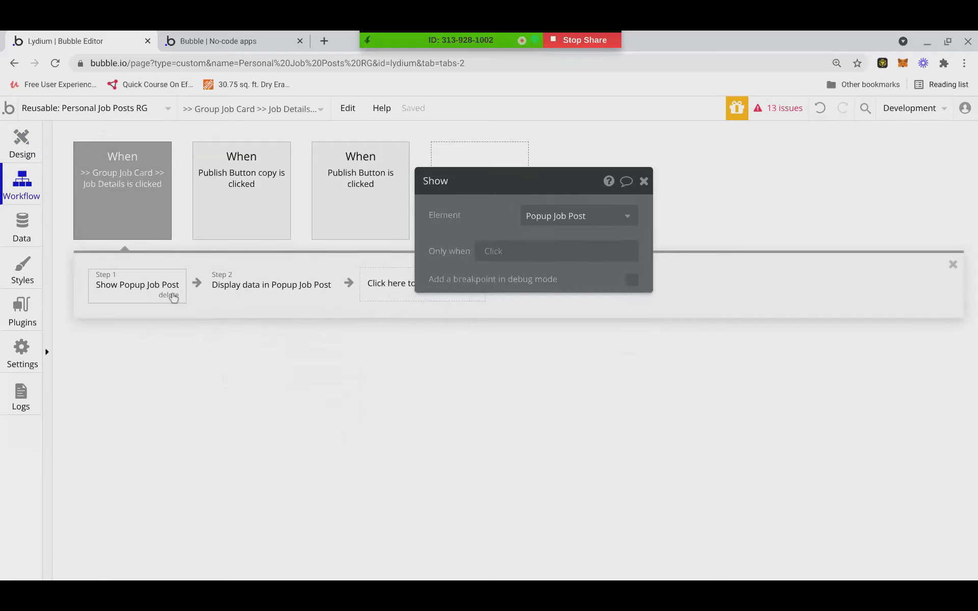
left_click(170, 296)
left_click(171, 294)
left_click(208, 295)
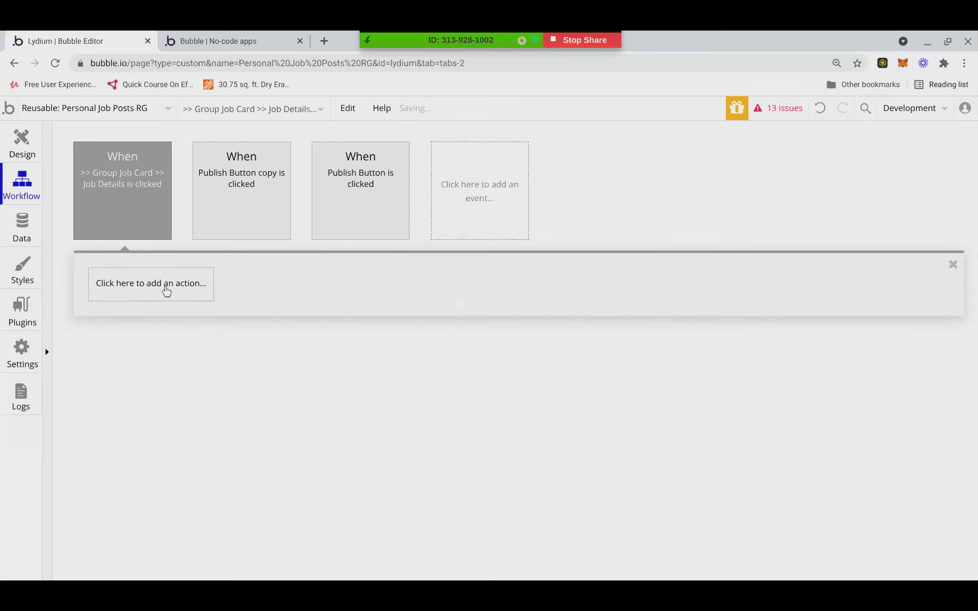
left_click(166, 286)
mouse_move(154, 483)
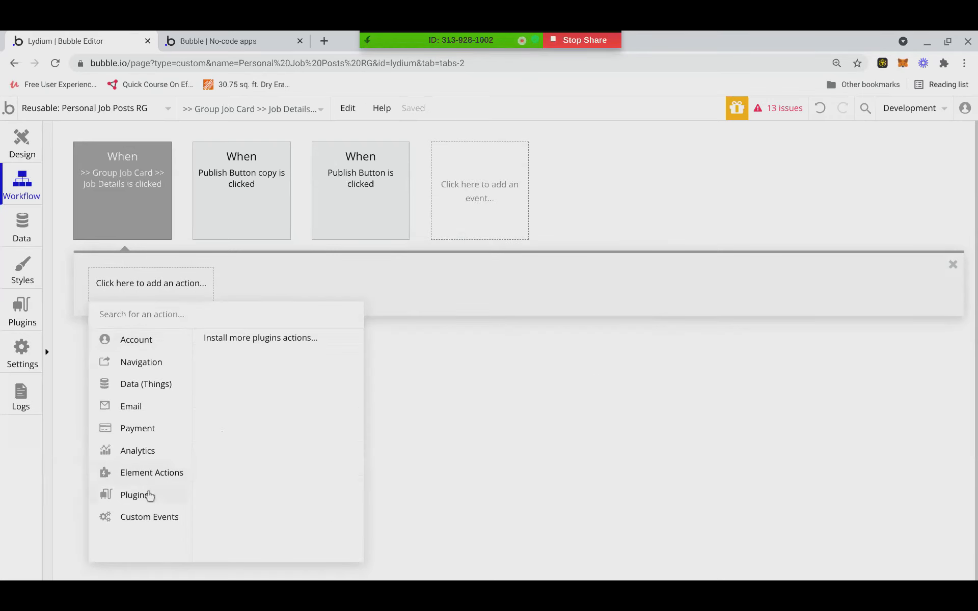
mouse_move(153, 519)
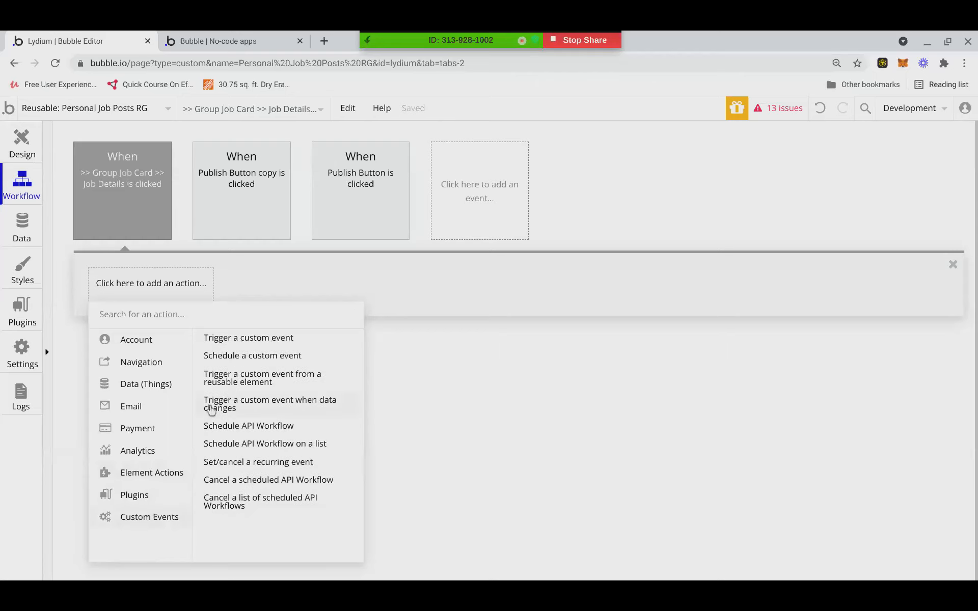
left_click(216, 379)
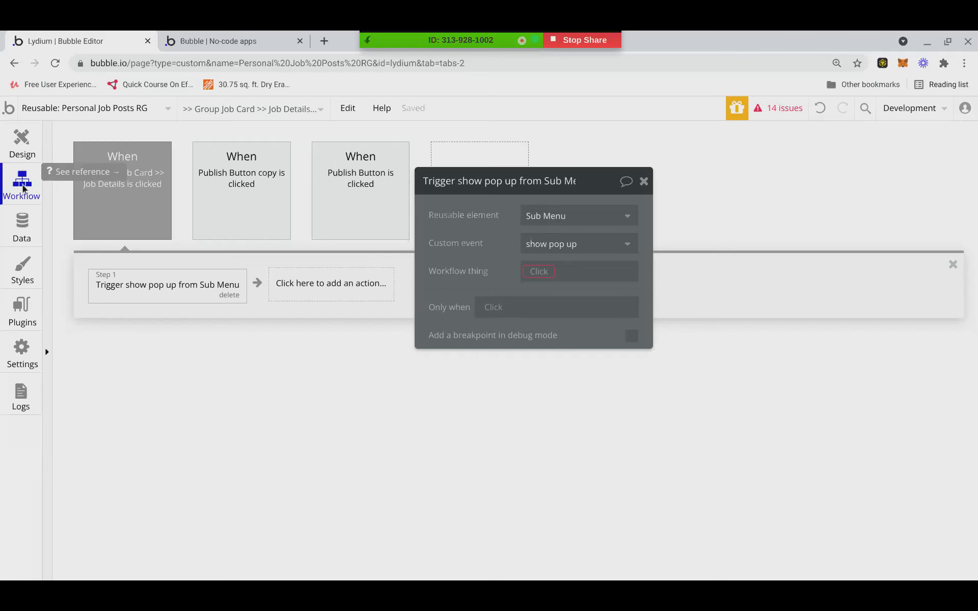
Return to the design view and open the Sub Menu reusable element.
left_click(22, 156)
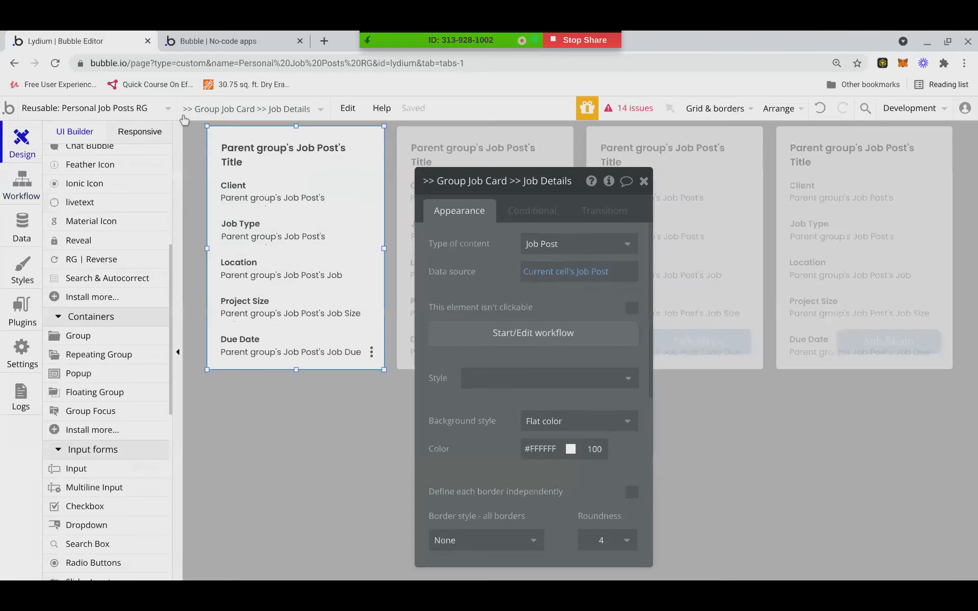
left_click(256, 106)
left_click(152, 104)
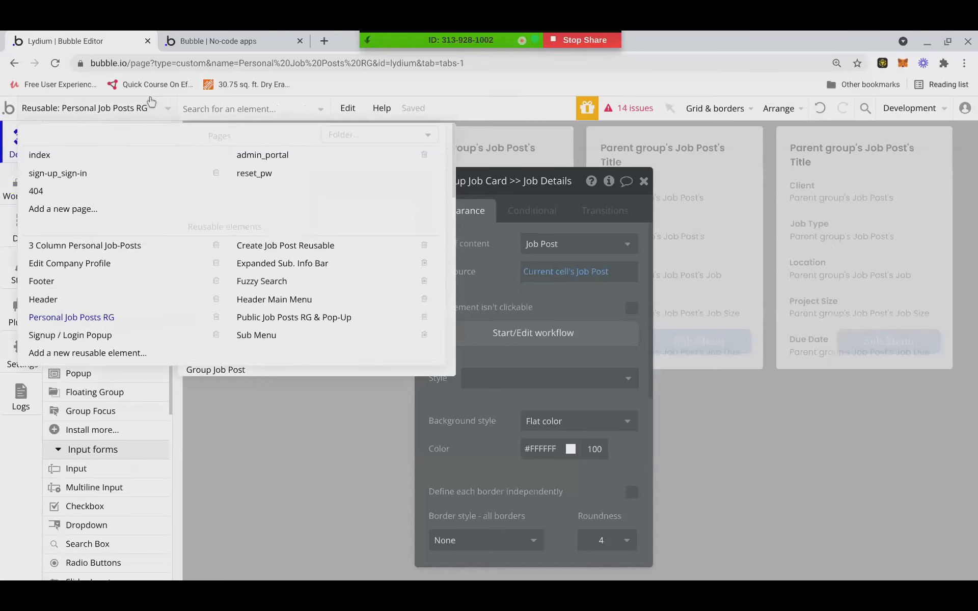
left_click(254, 335)
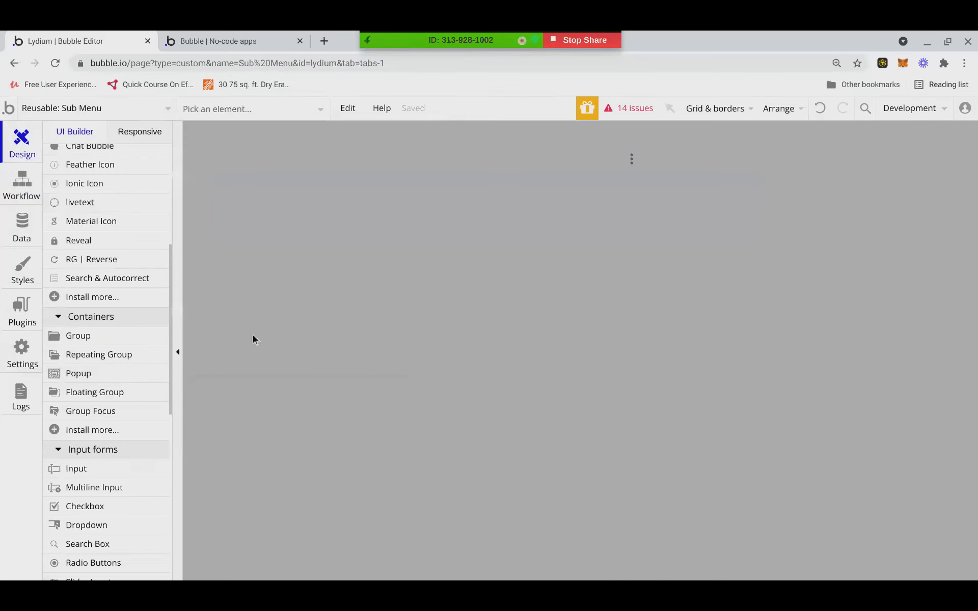
Delete the Popup Job Post element from Sub Menu, then view the running app preview.
left_click(273, 107)
left_click(262, 183)
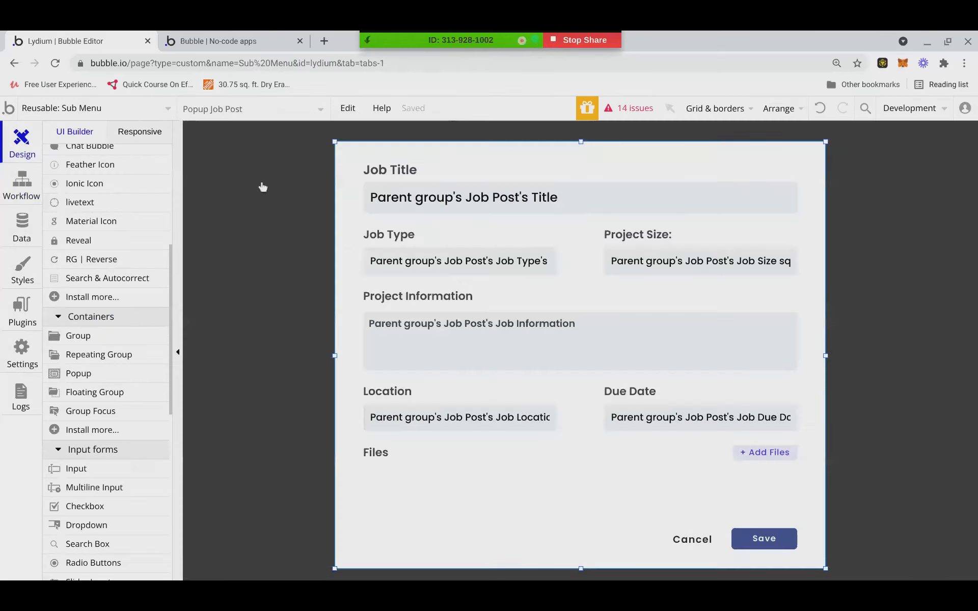
key("ctrl+x")
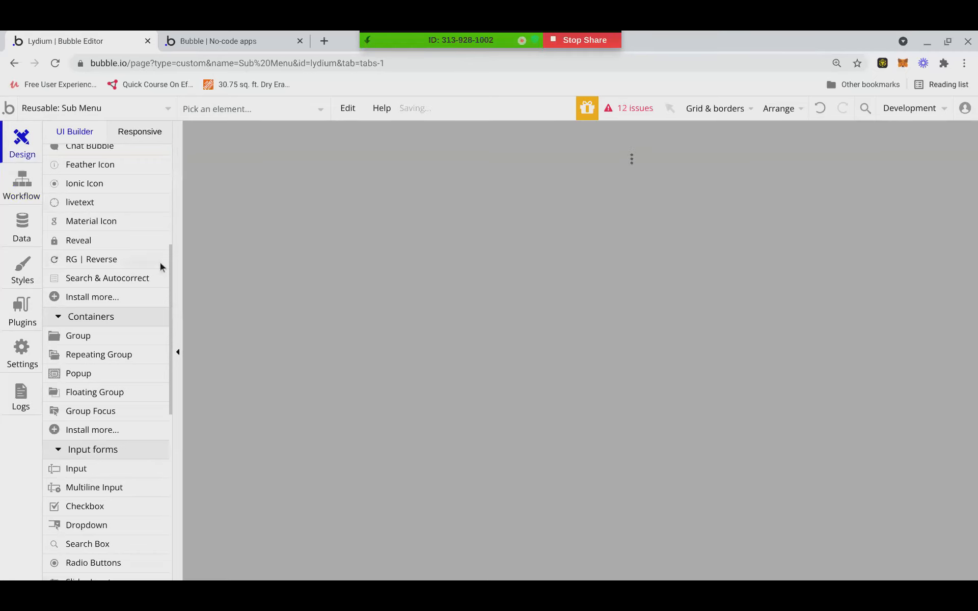
left_click(158, 108)
left_click(201, 35)
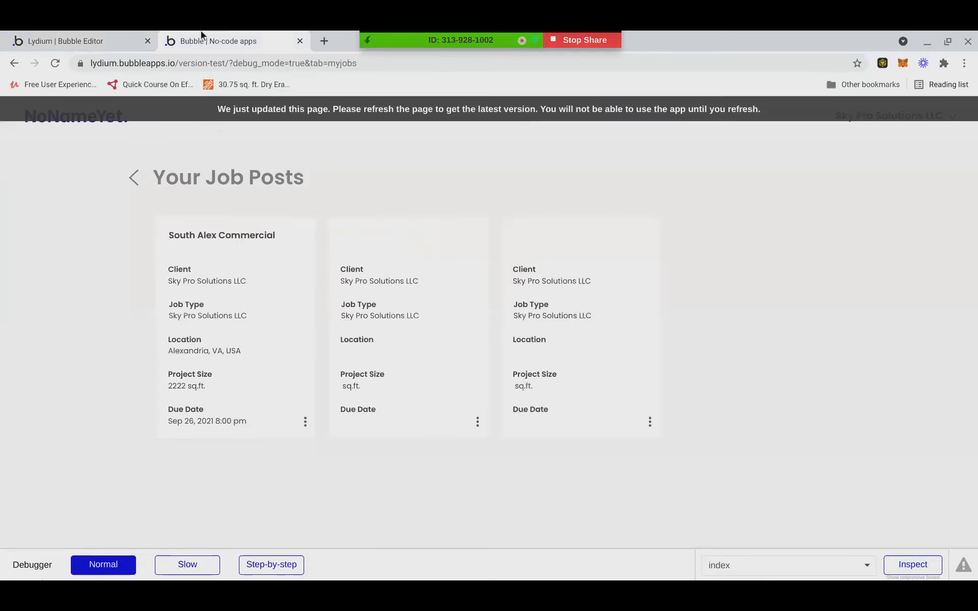
Reload Your Job Posts and repeatedly try Edit Job Post on the South Alex Commercial card.
left_click(218, 112)
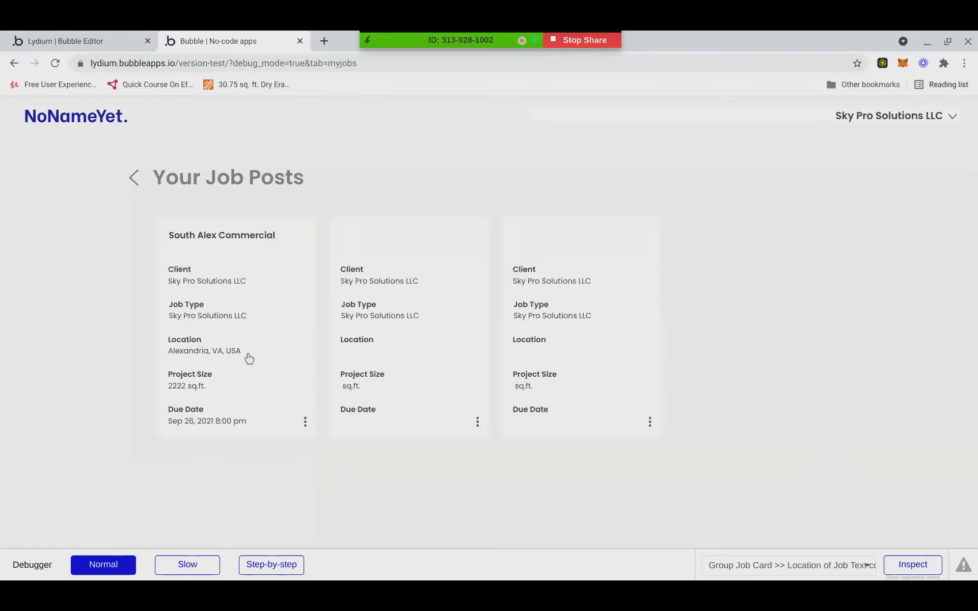
left_click(305, 422)
left_click(263, 393)
left_click(305, 423)
left_click(270, 397)
left_click(305, 422)
left_click(272, 400)
left_click(305, 421)
left_click(268, 400)
left_click(305, 422)
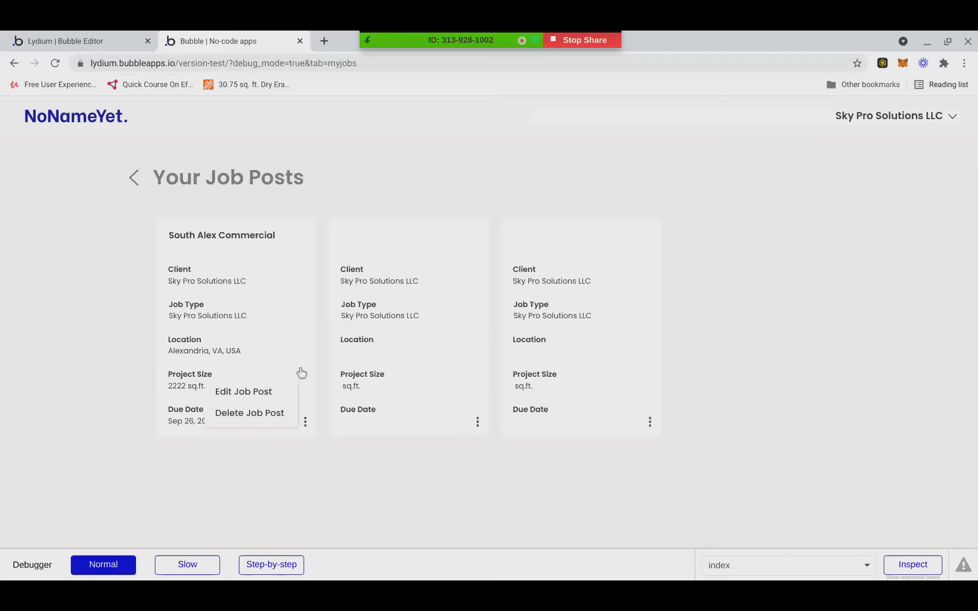
left_click(61, 41)
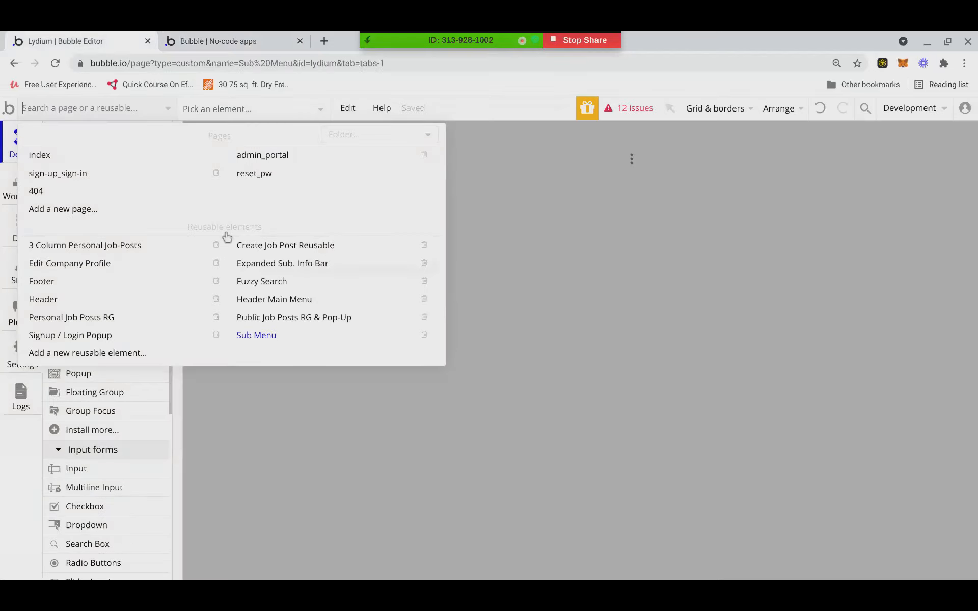
Undo the deletion to bring back Popup Job Post in Sub Menu, then reopen the preview.
left_click(348, 108)
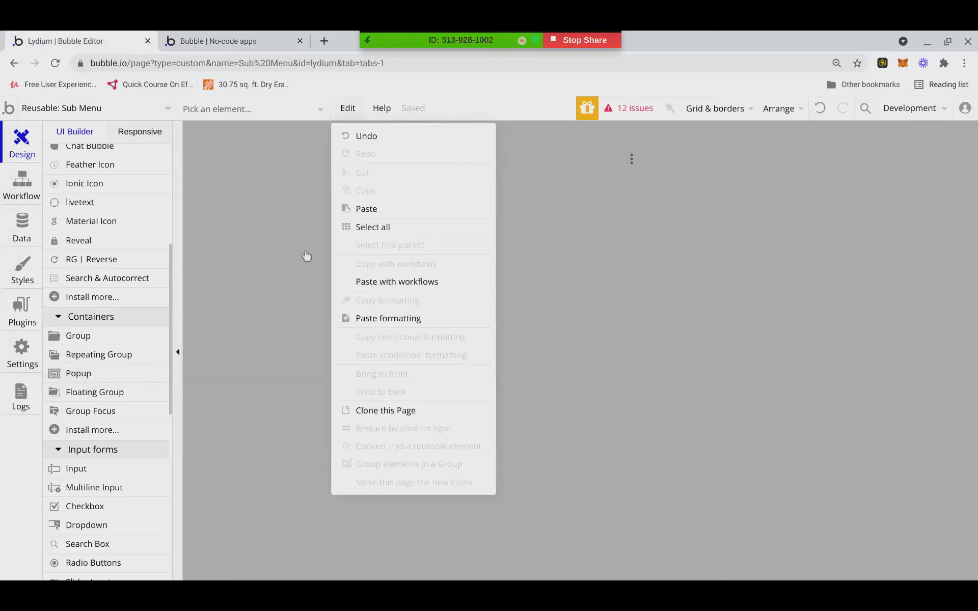
left_click(61, 108)
left_click(59, 108)
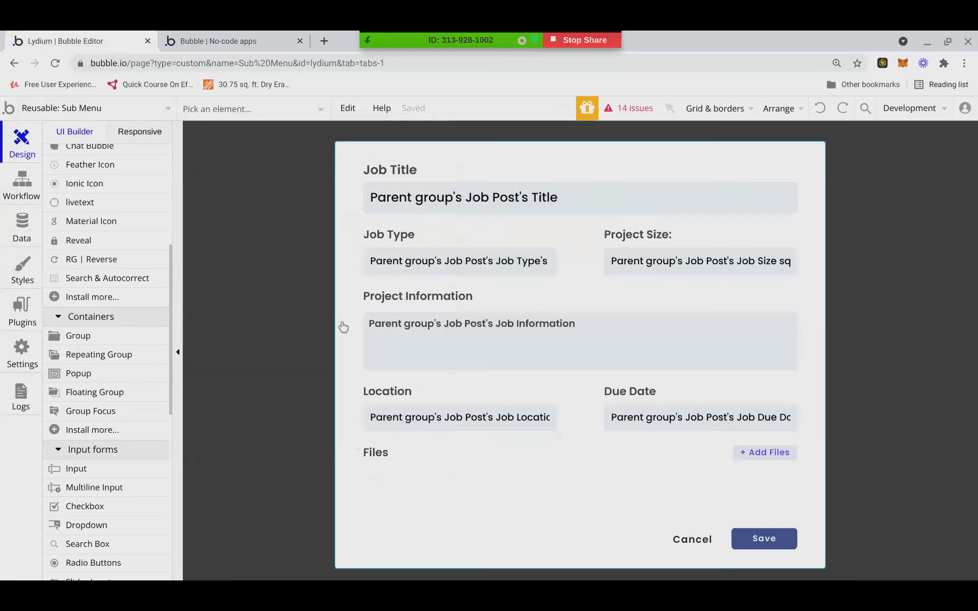
left_click(258, 38)
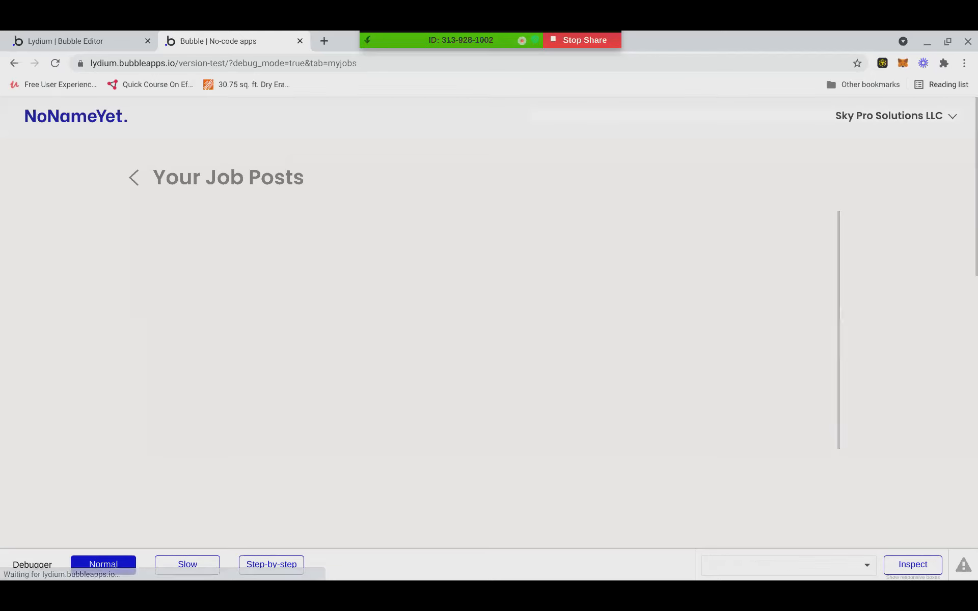
Open the South Alex Commercial post's Edit Job Post popup, then return to the Bubble editor.
left_click(305, 421)
left_click(276, 392)
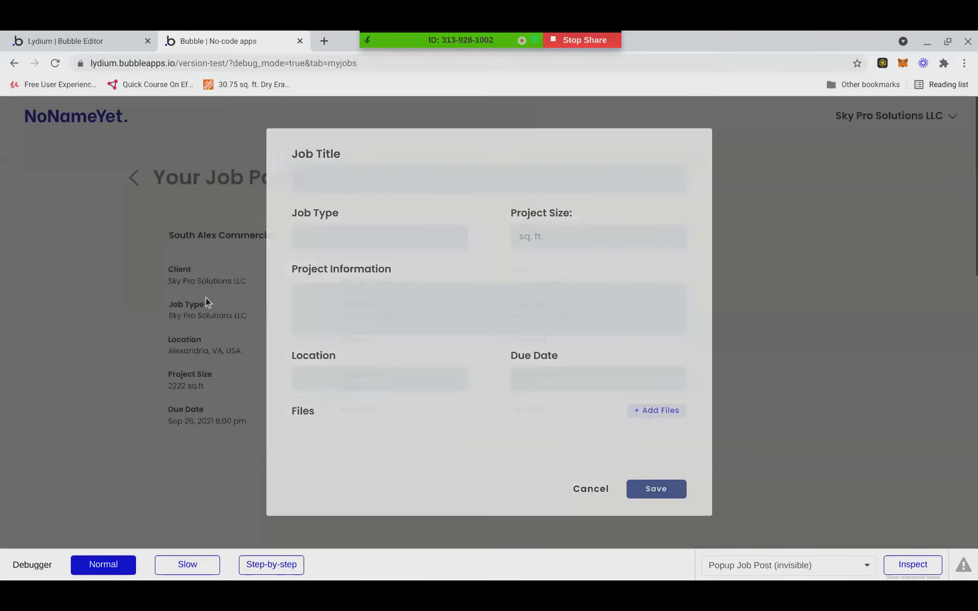
left_click(104, 41)
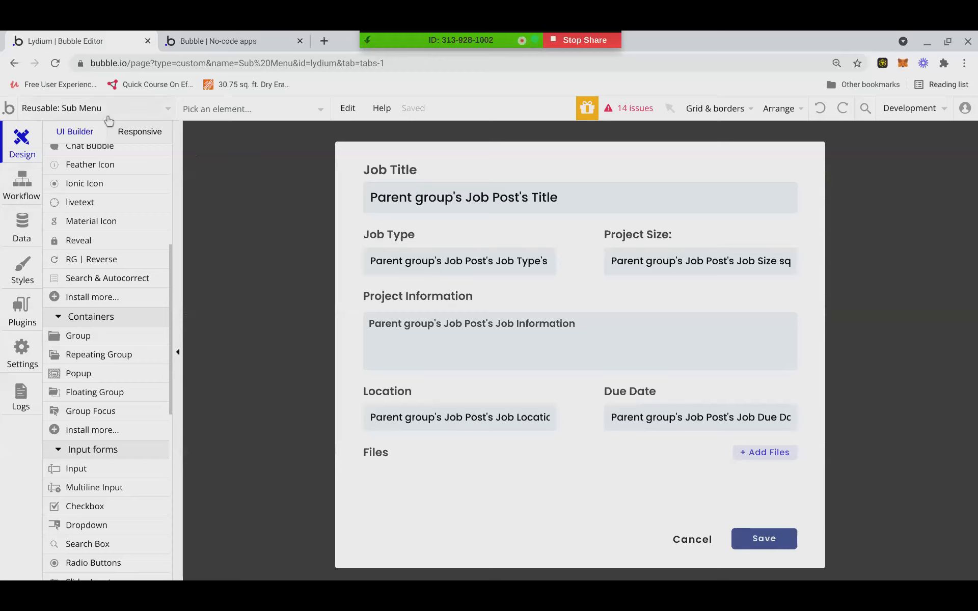
left_click(94, 109)
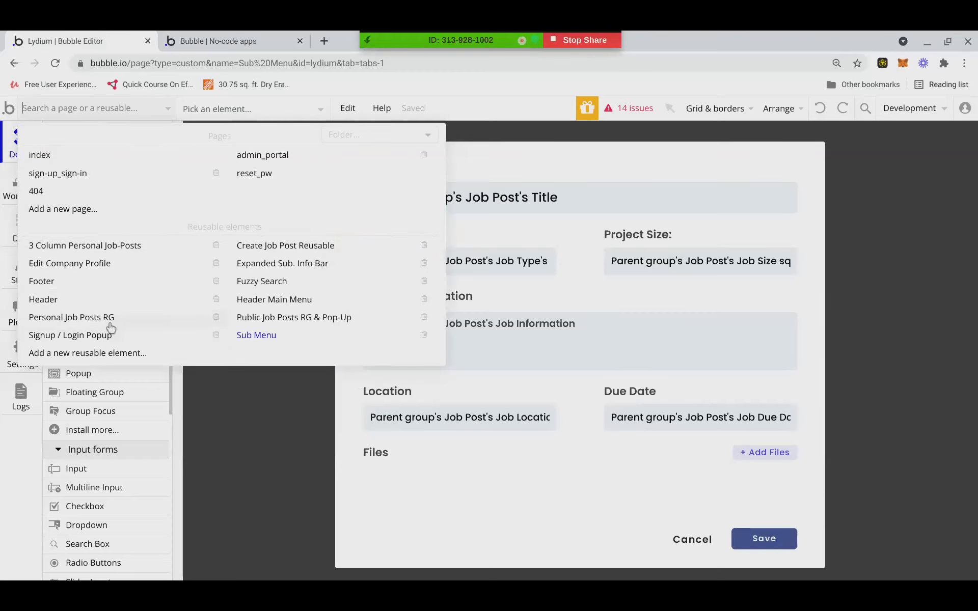
In Personal Job Posts RG, inspect the Job Details click workflow, then select the card's Sub Menu.
mouse_move(111, 327)
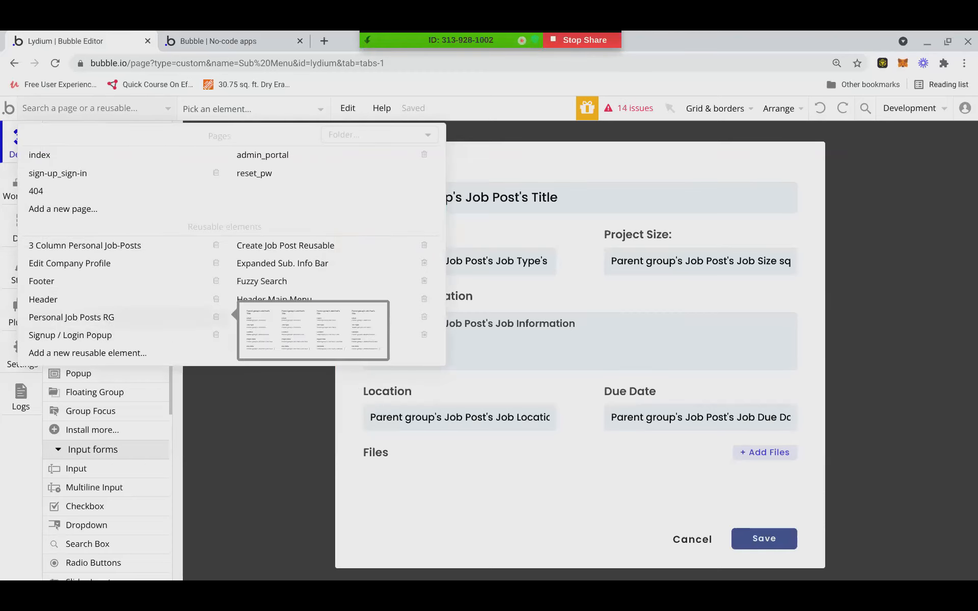
left_click(111, 328)
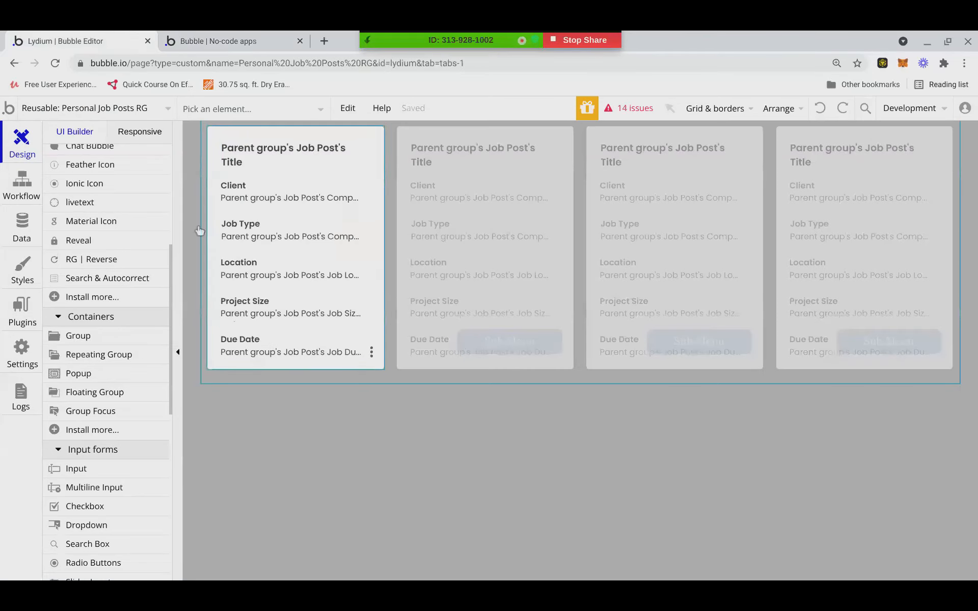
left_click(17, 191)
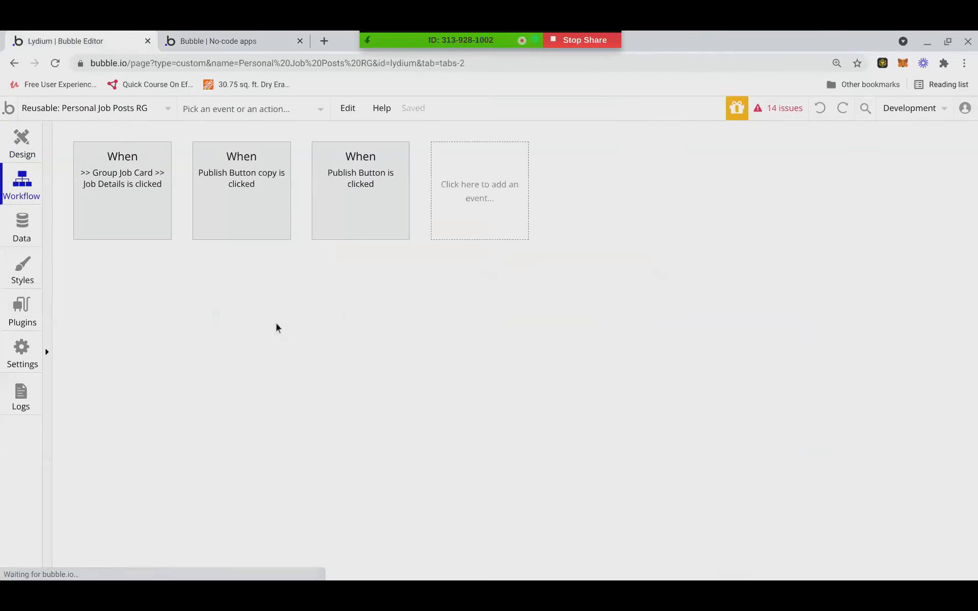
left_click(162, 188)
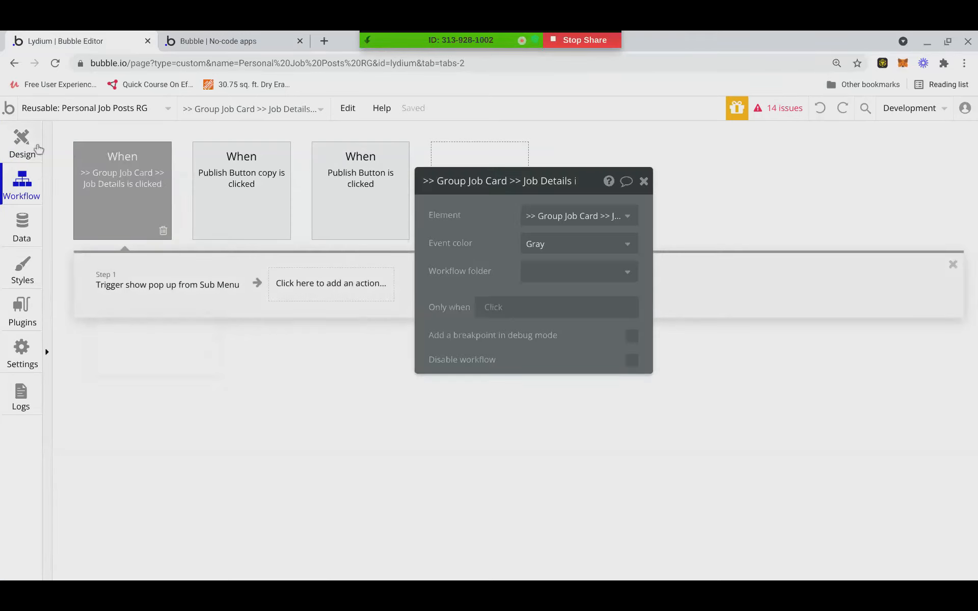
left_click(23, 145)
left_click(367, 352)
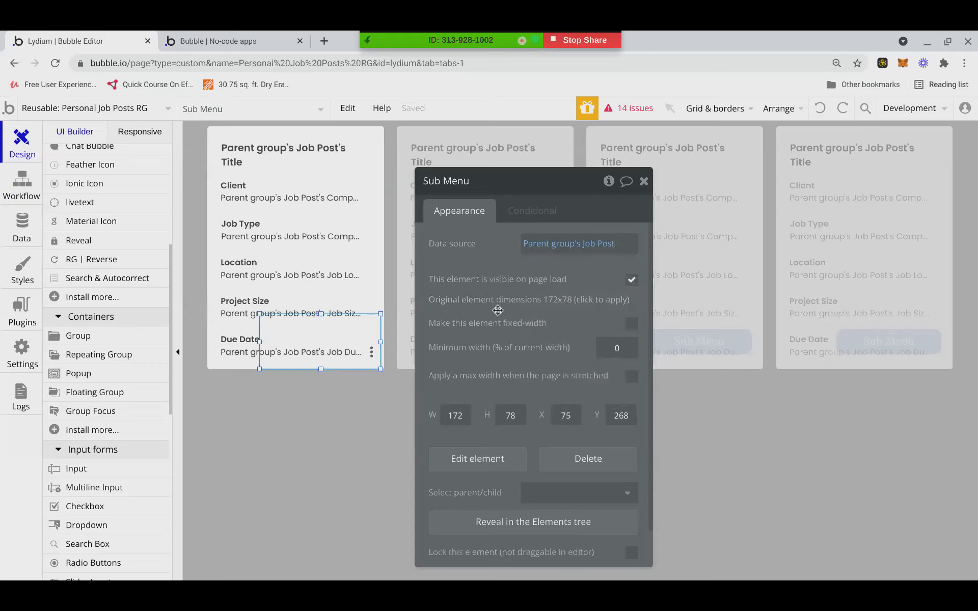
Switch from Personal Job Posts RG to the Sub Menu reusable and delete Popup Job Post.
left_click(370, 289)
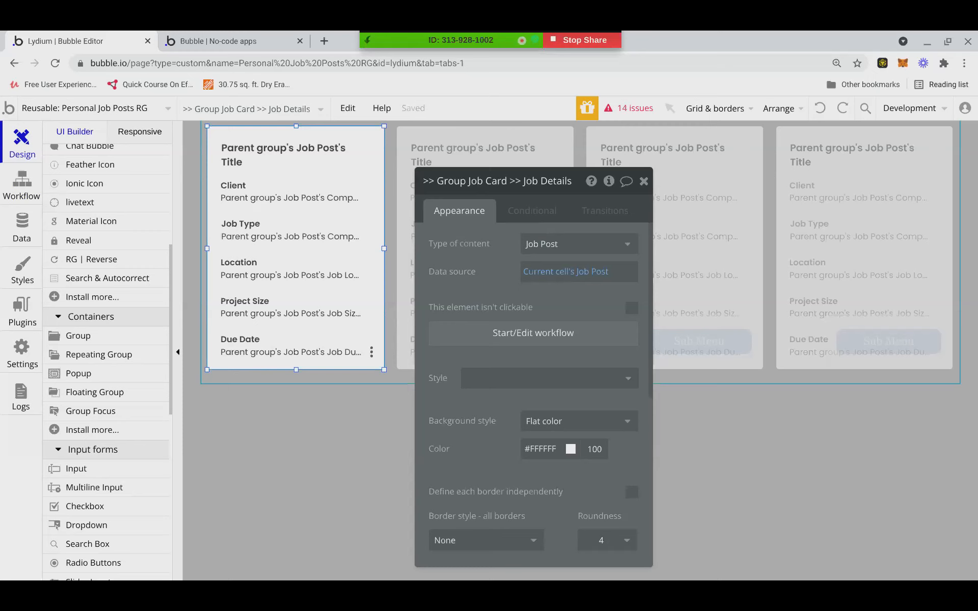
left_click(311, 377)
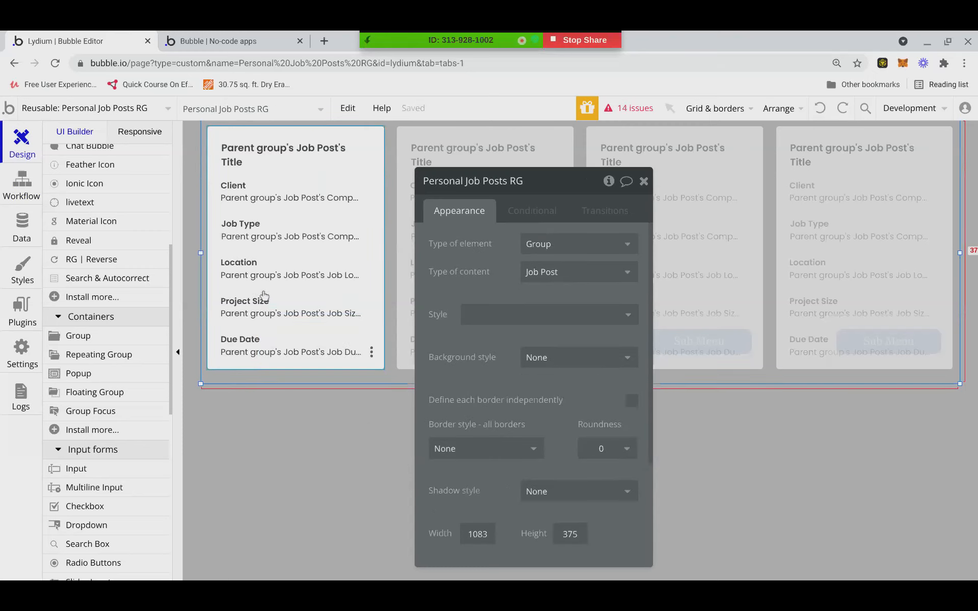
left_click(83, 113)
left_click(258, 331)
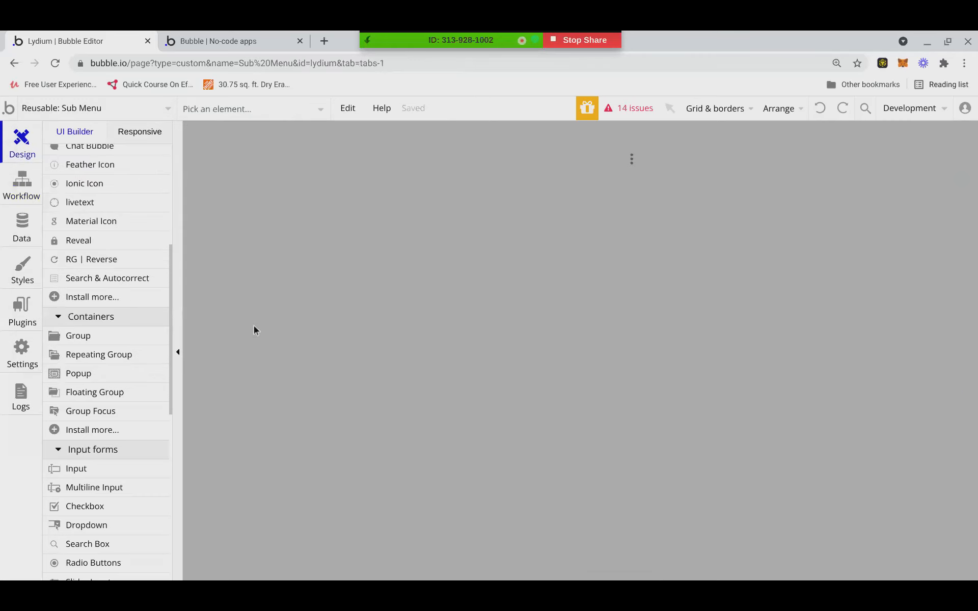
left_click(274, 117)
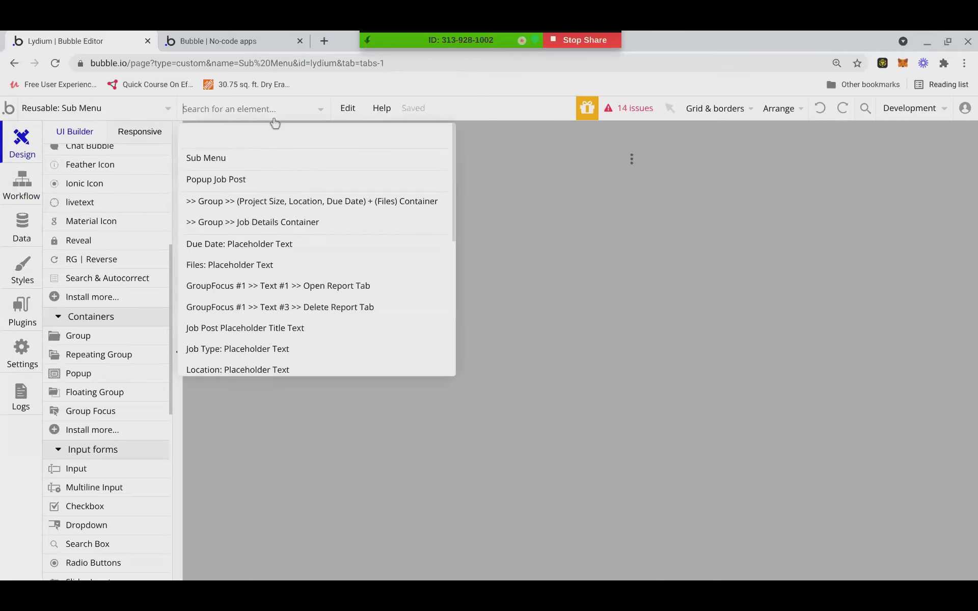
left_click(228, 181)
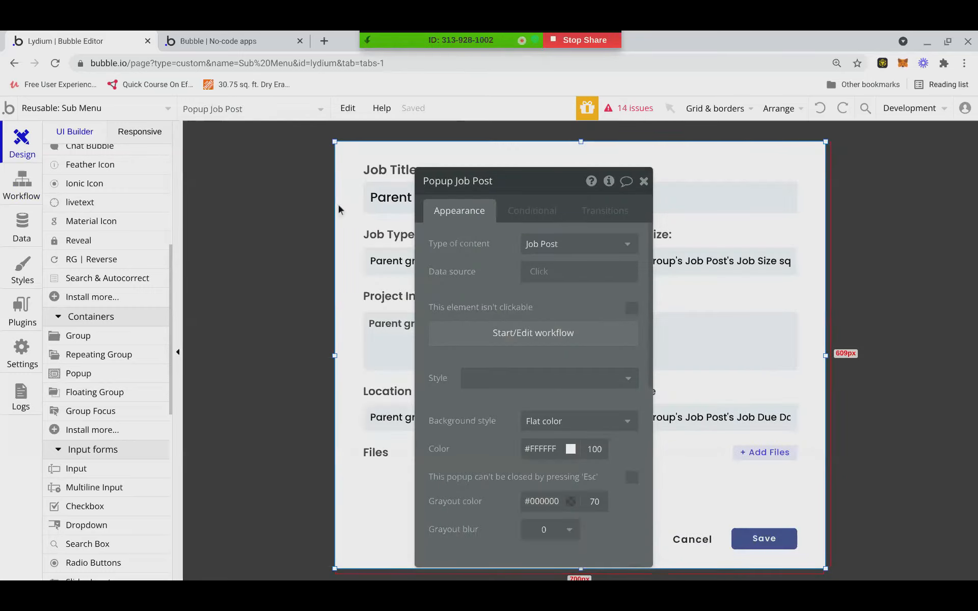
key("Delete")
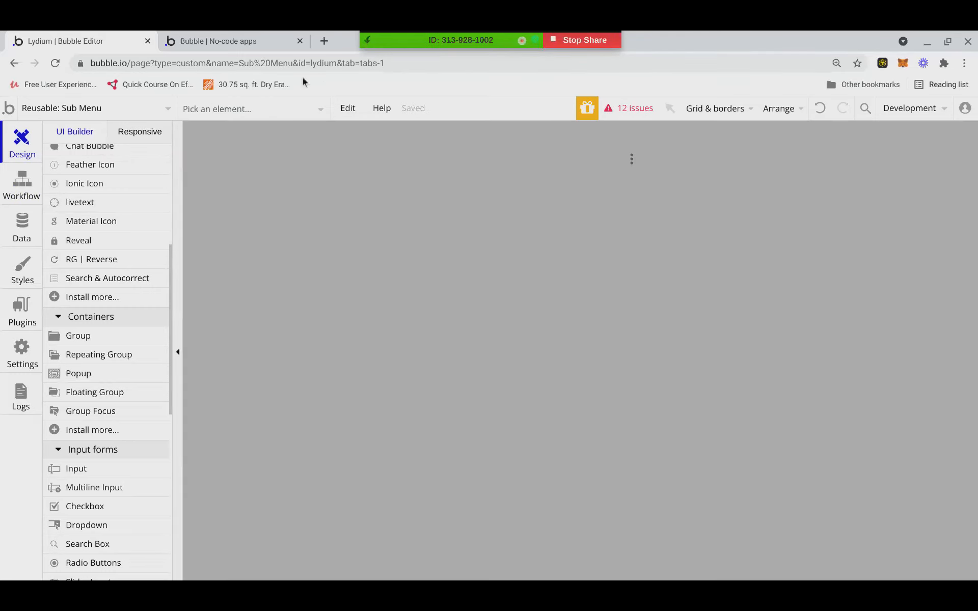
Select the GroupFocus Job Post menu and its Edit Job Post option in Sub Menu.
left_click(280, 112)
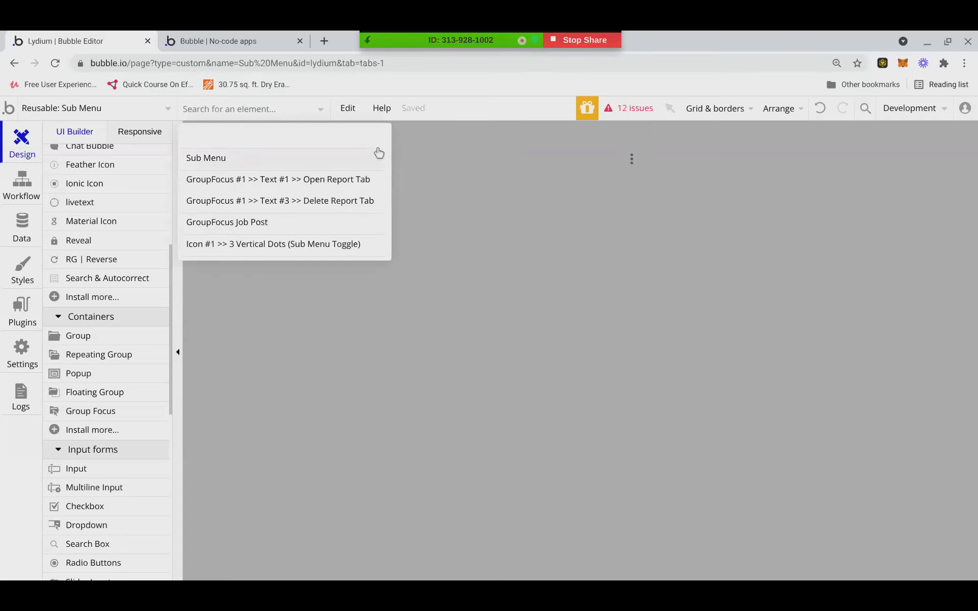
left_click(307, 117)
left_click(309, 117)
left_click(234, 223)
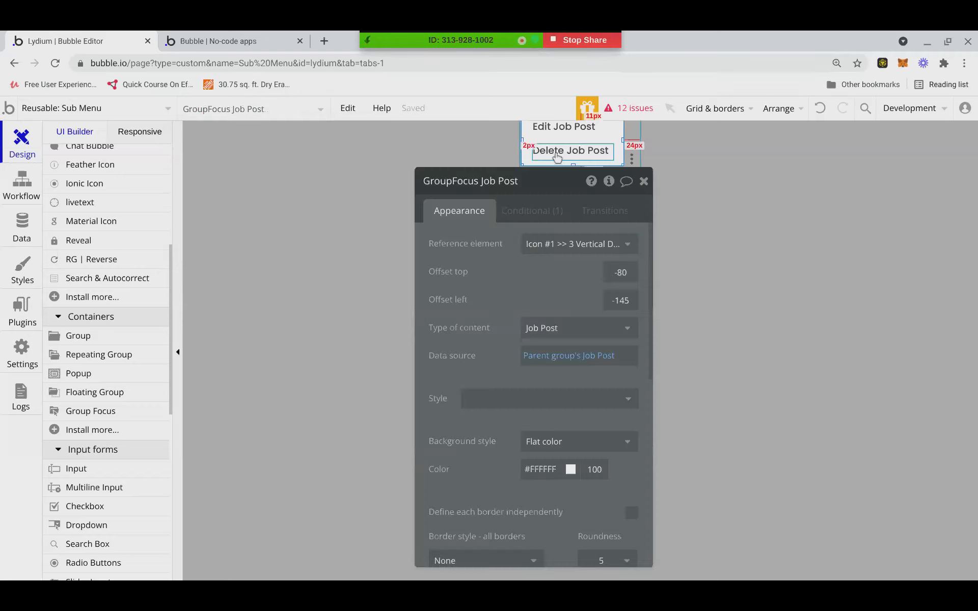
left_click(559, 126)
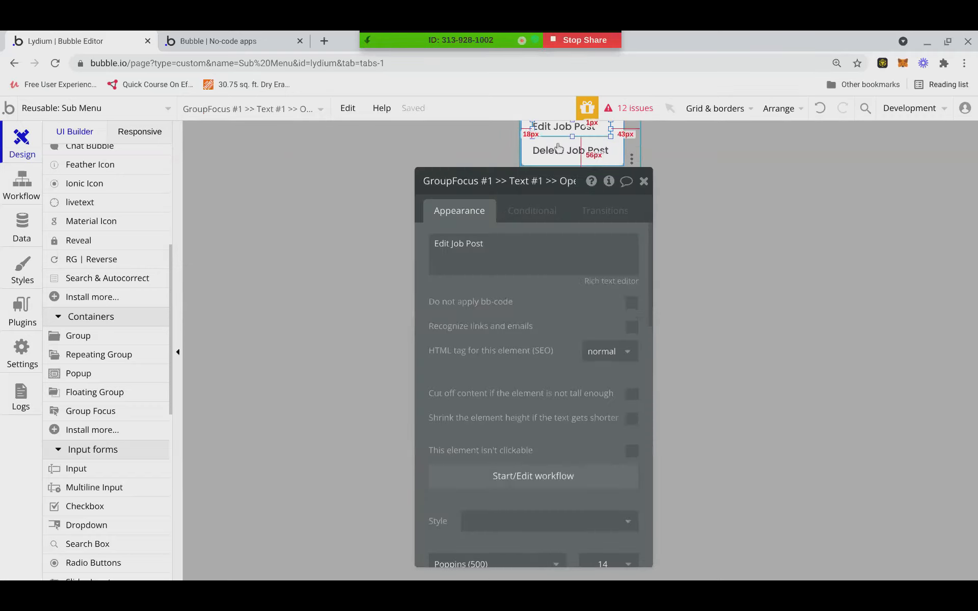
Inspect the Edit Job Post workflow step hiding GroupFocus Job Post, glancing at the preview.
left_click(481, 488)
left_click(133, 294)
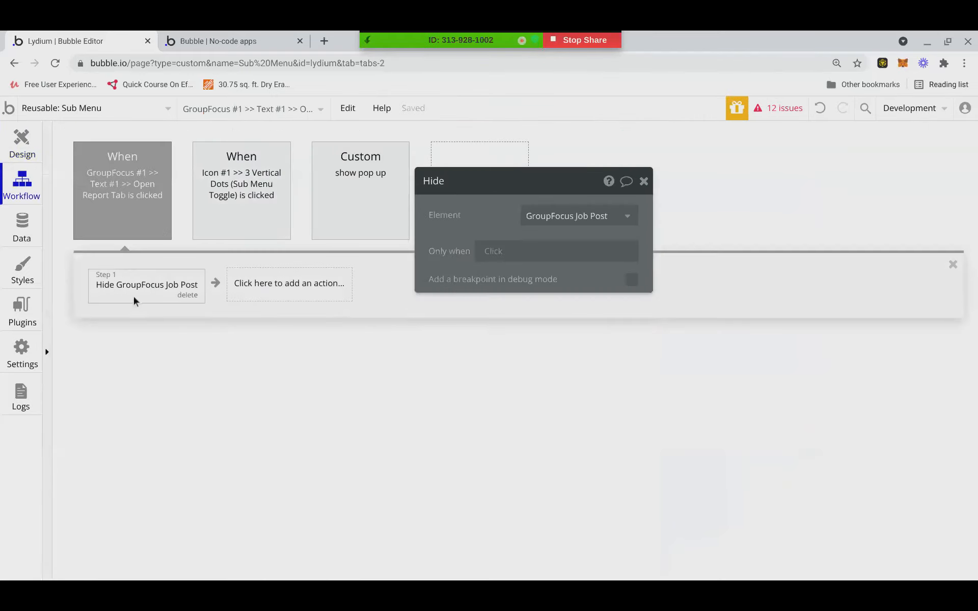
left_click(275, 46)
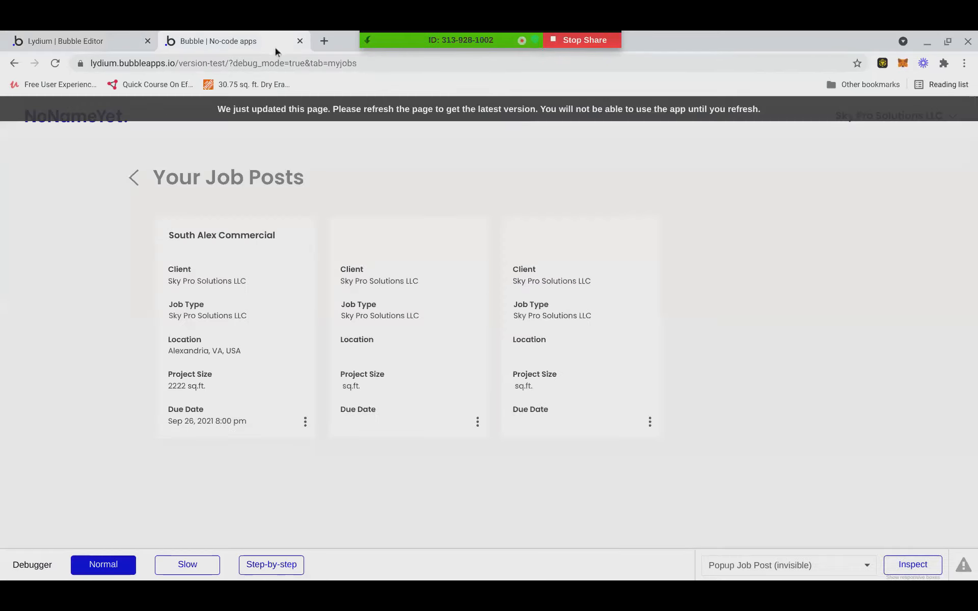
left_click(91, 35)
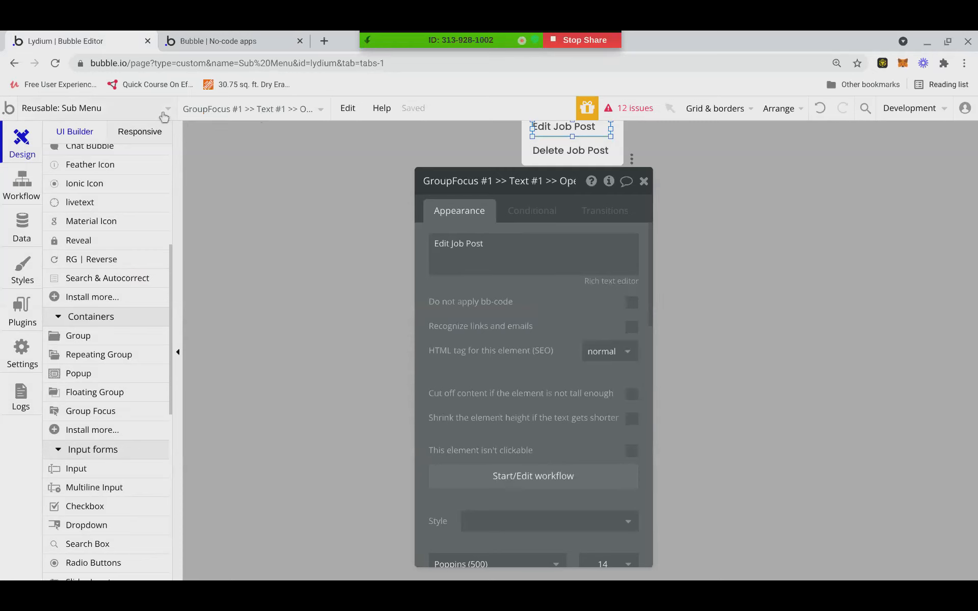
Open the Job Details card's click workflow in Personal Job Posts RG.
left_click(143, 115)
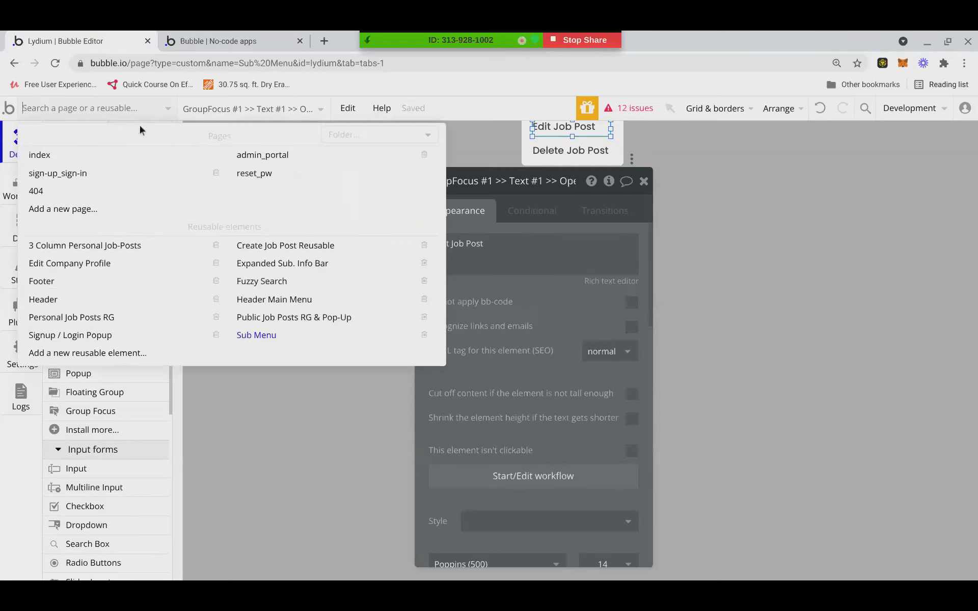
mouse_move(95, 322)
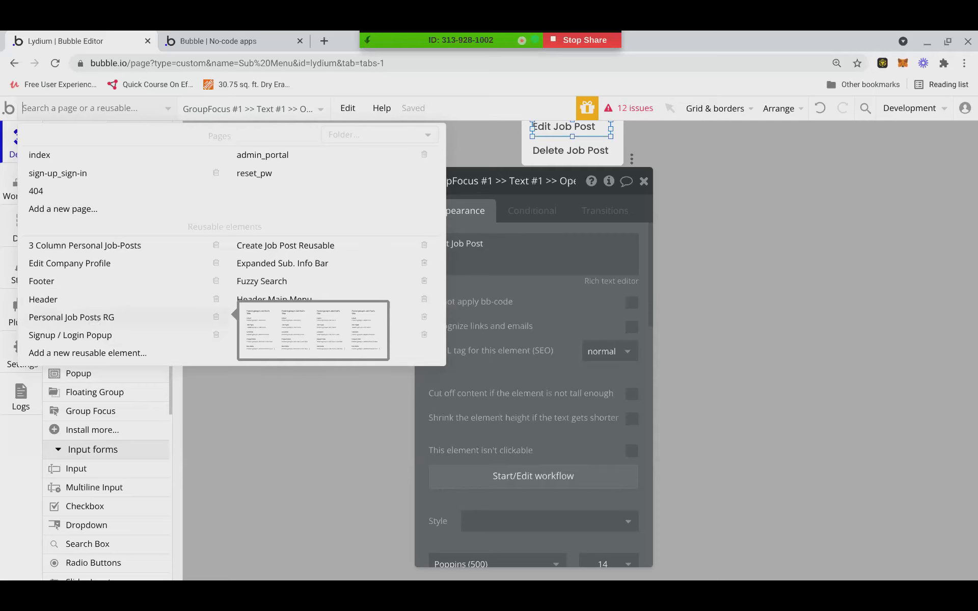
left_click(95, 323)
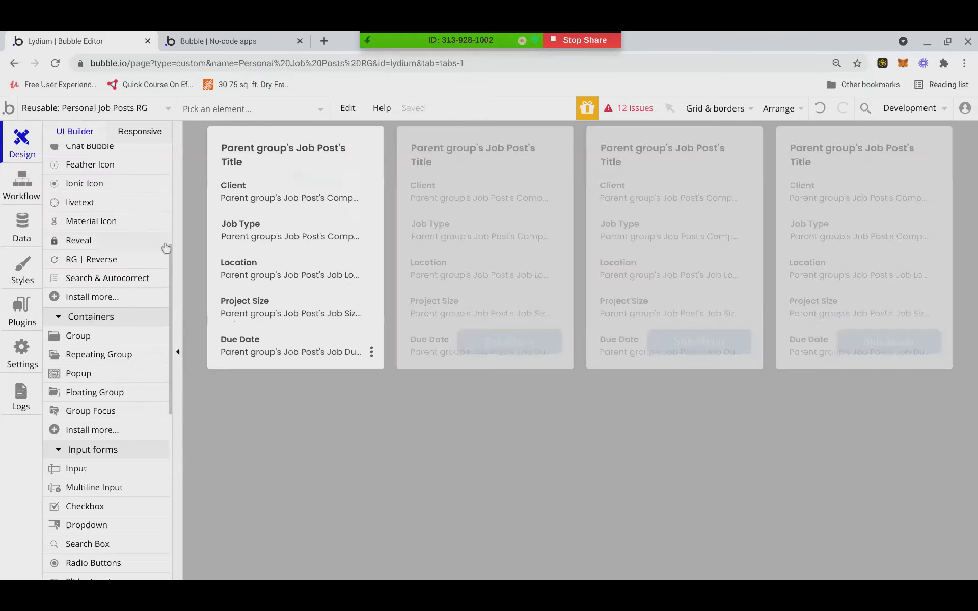
right_click(367, 218)
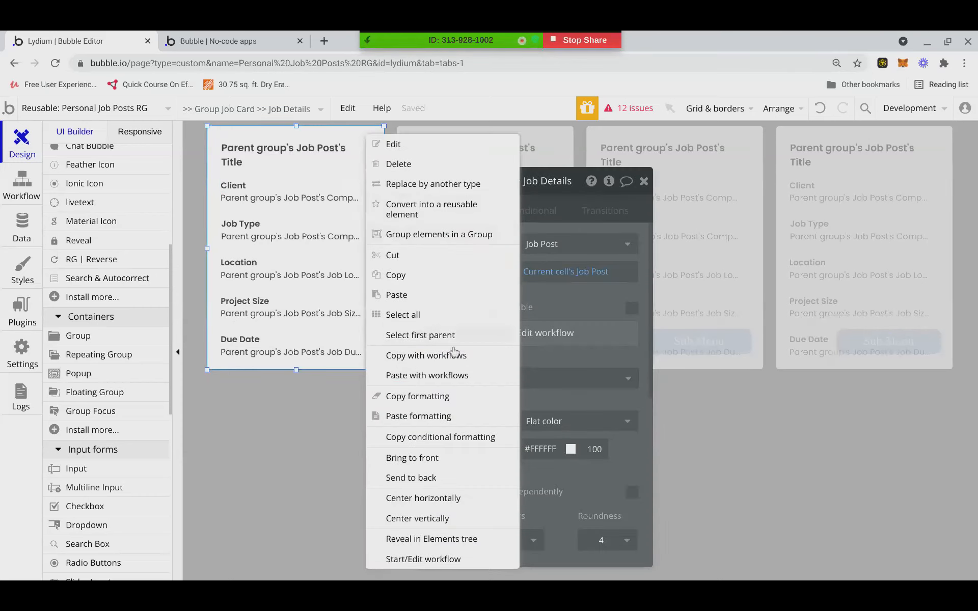
left_click(543, 332)
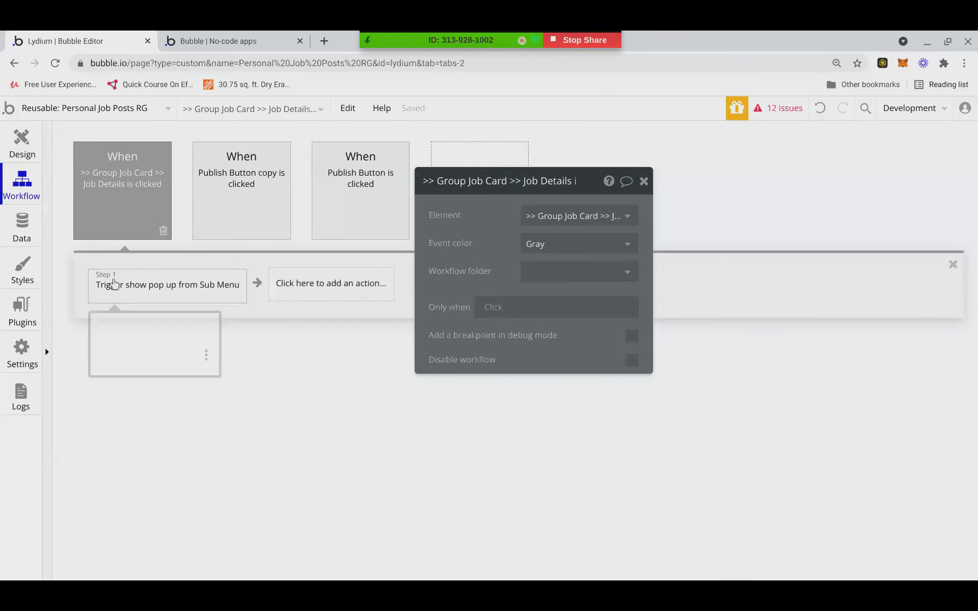
Set the show pop up trigger's Workflow thing to Current cell's Job Post.
left_click(114, 284)
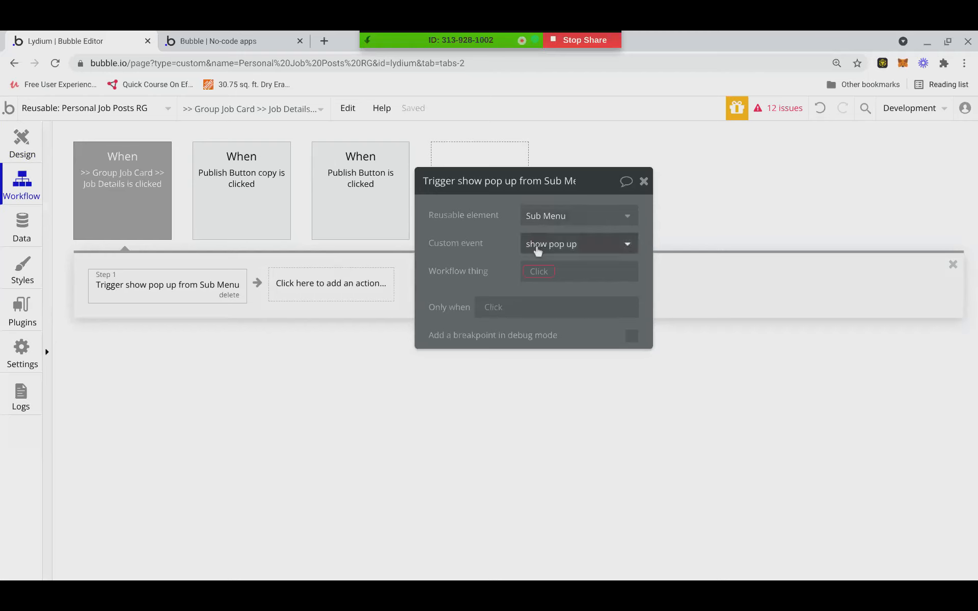
left_click(536, 272)
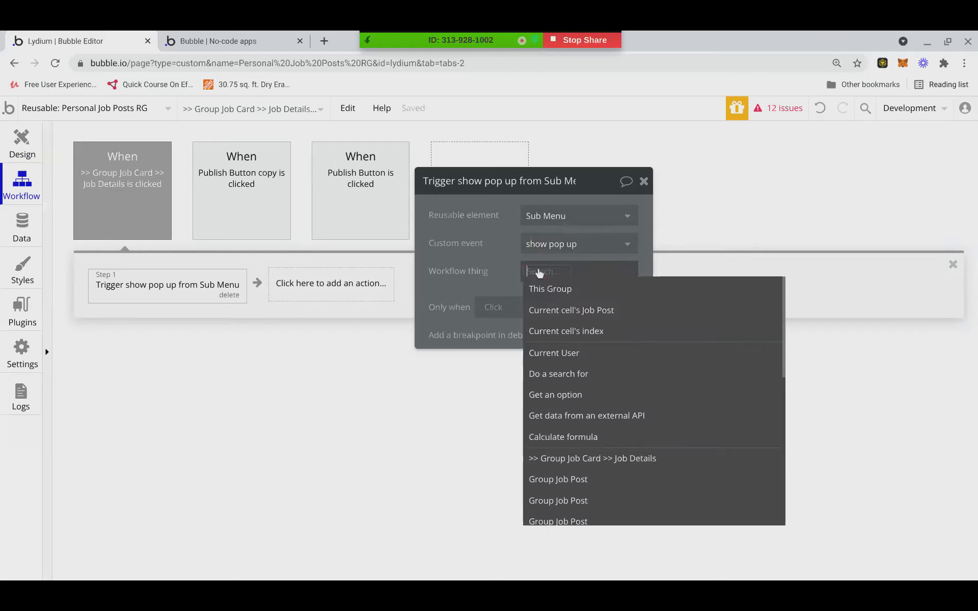
left_click(552, 311)
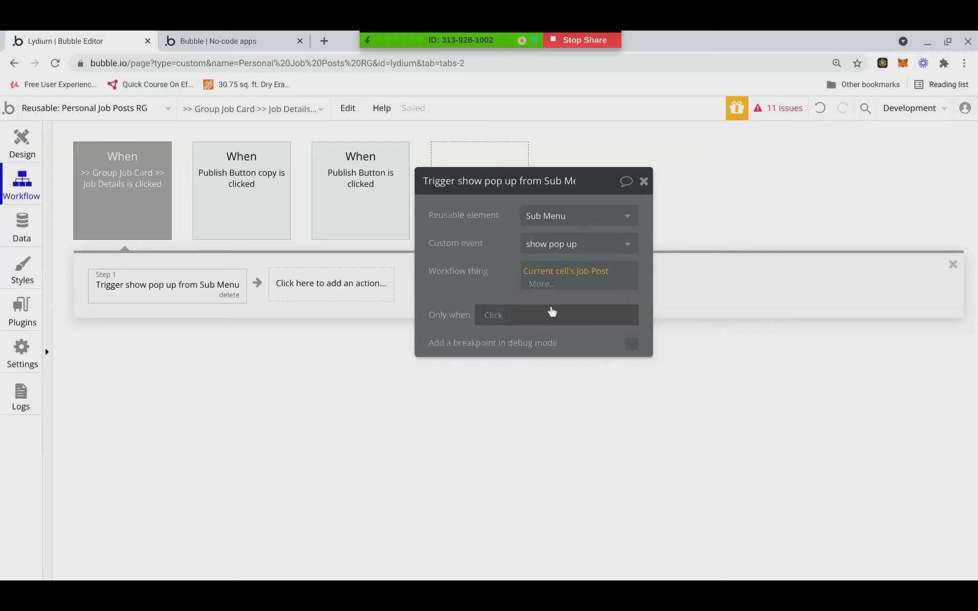
left_click(281, 37)
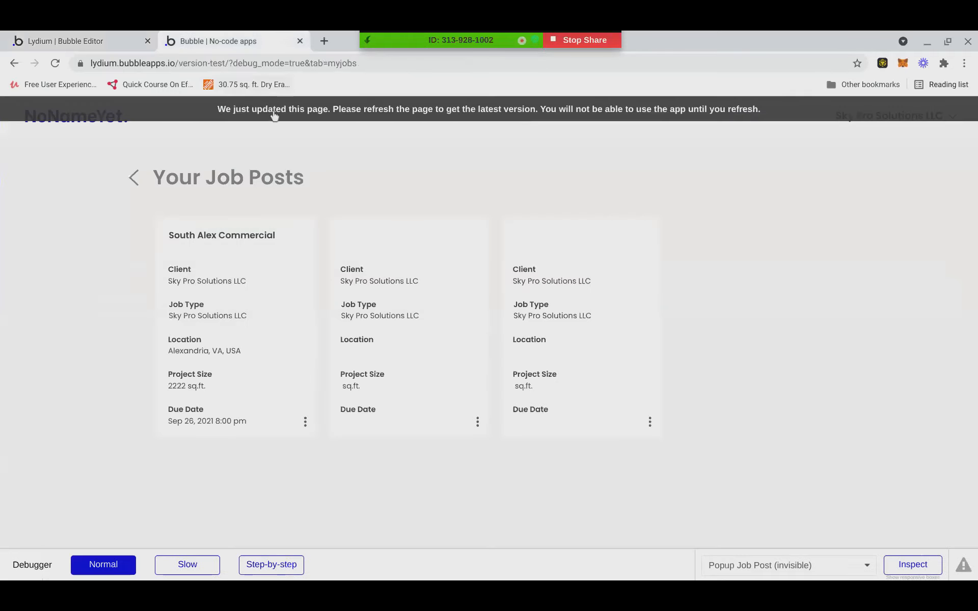
Reload the preview and test Edit Job Post twice on the first job card.
key("ctrl+r")
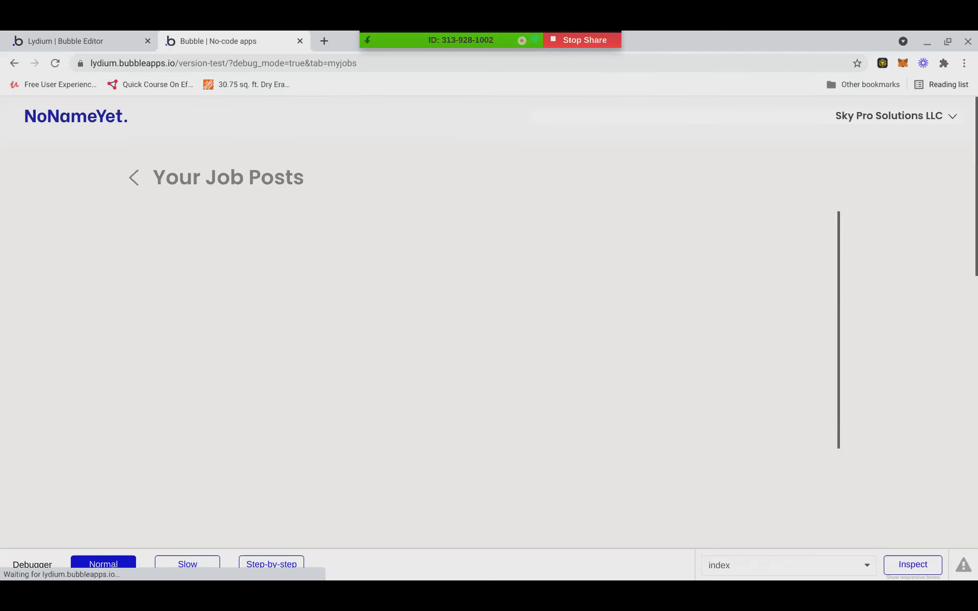
left_click_drag(270, 292, 281, 304)
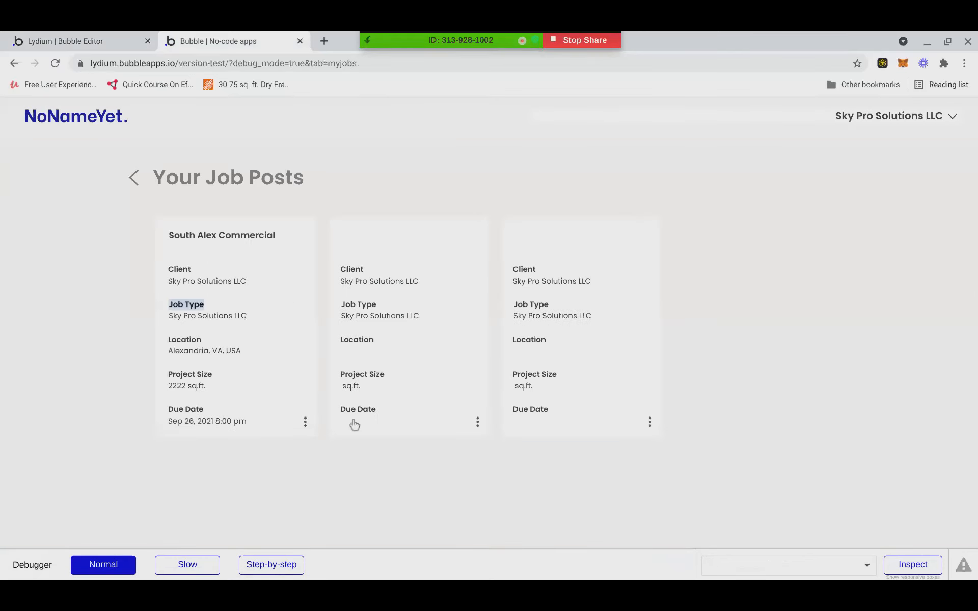
left_click(305, 421)
left_click(278, 397)
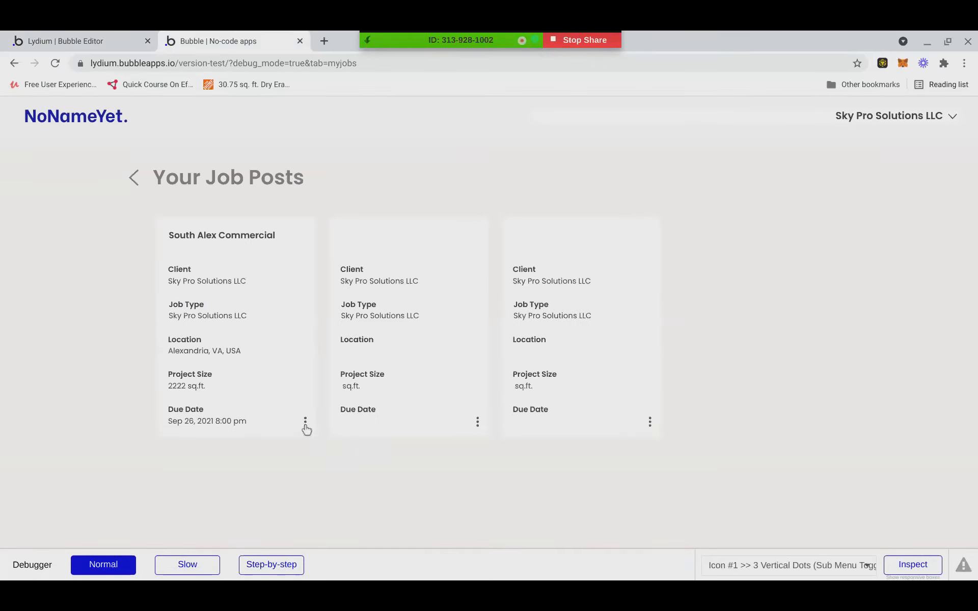
left_click(305, 422)
left_click(256, 396)
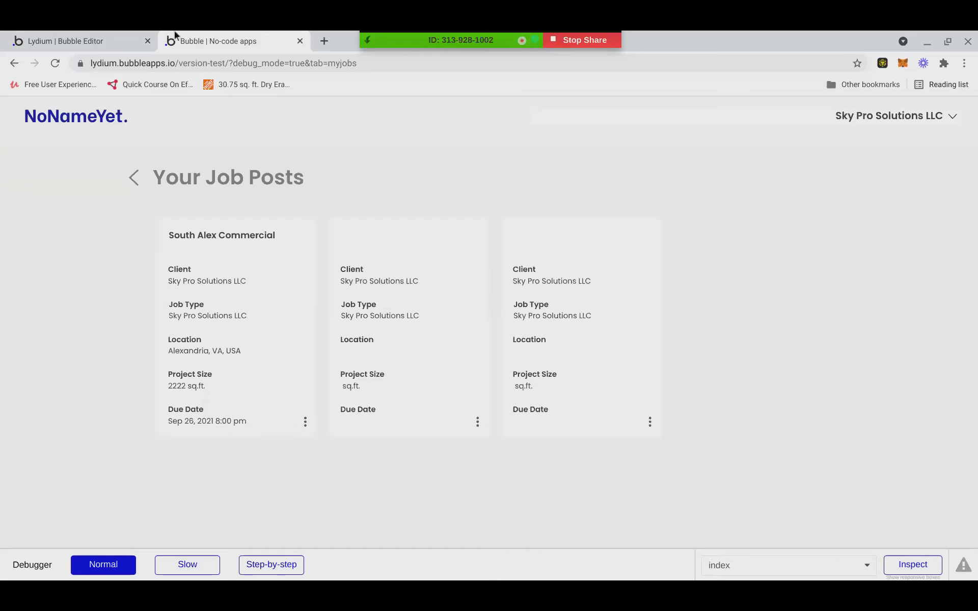
left_click(107, 31)
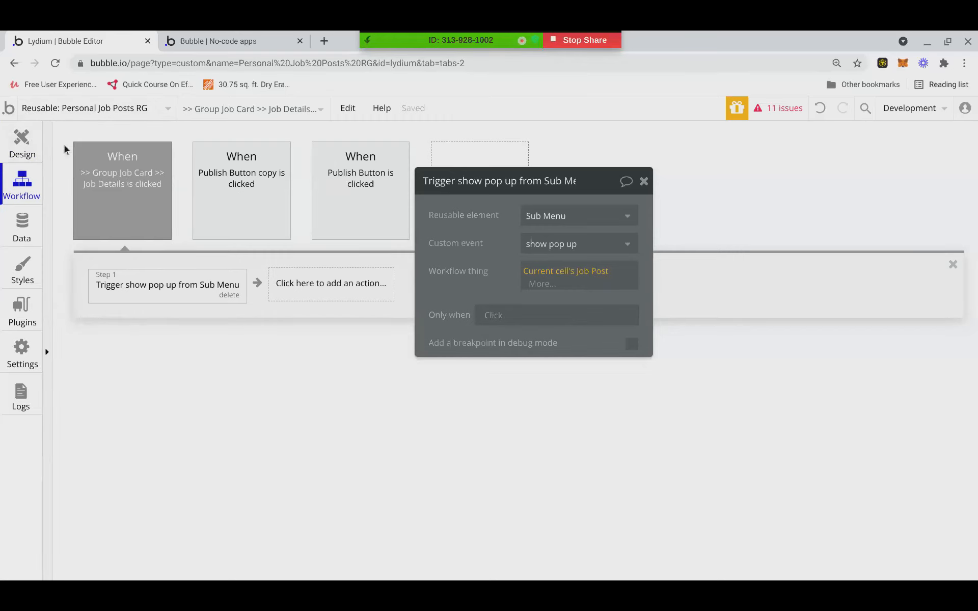
Cancel the accidental New reusable element dialog and glance at the app preview.
left_click(90, 102)
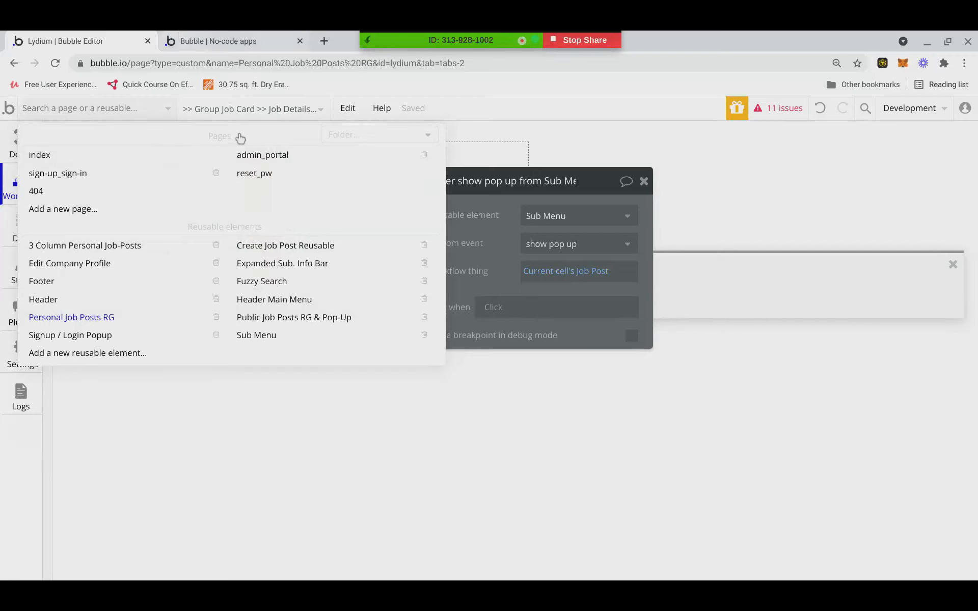
left_click(255, 353)
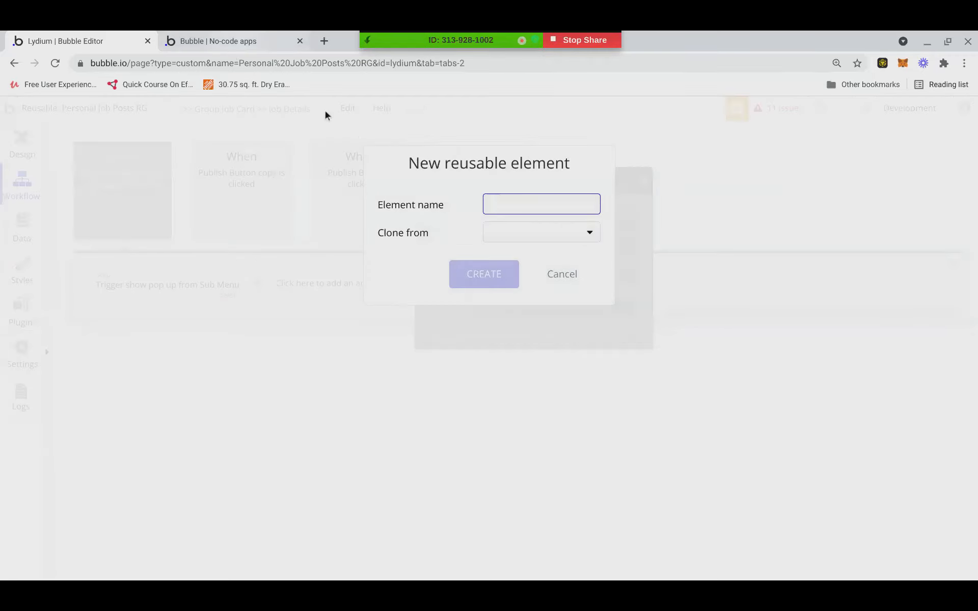
left_click(564, 275)
left_click(248, 40)
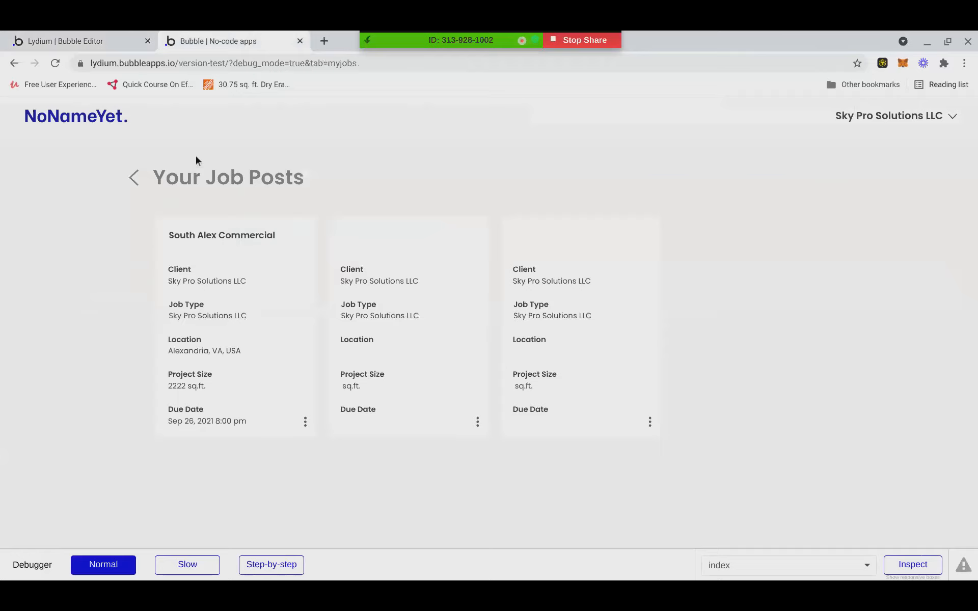
left_click(87, 41)
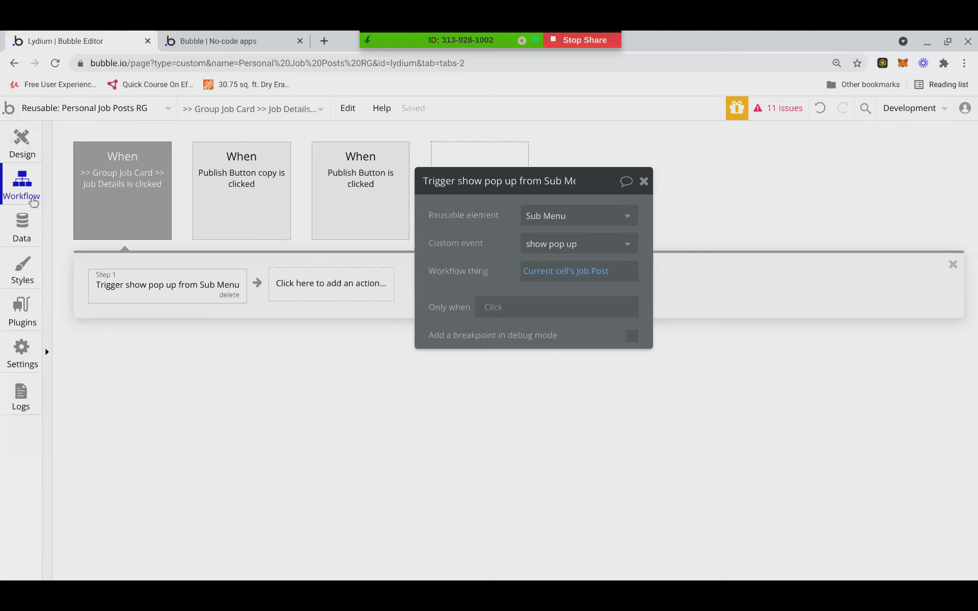
Return to the Design tab and open the Sub Menu reusable element.
left_click(22, 142)
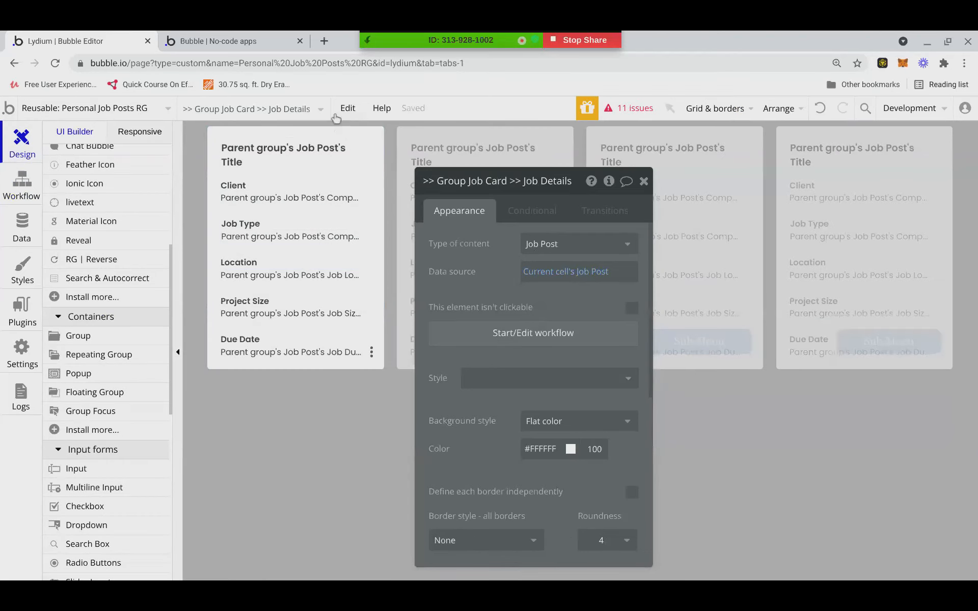
left_click(186, 110)
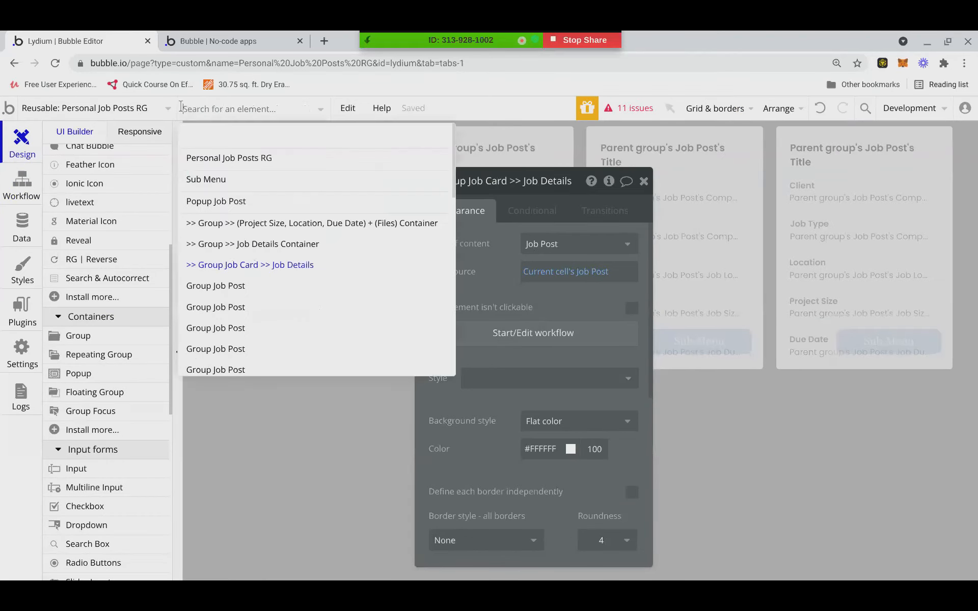
left_click(161, 110)
left_click(268, 335)
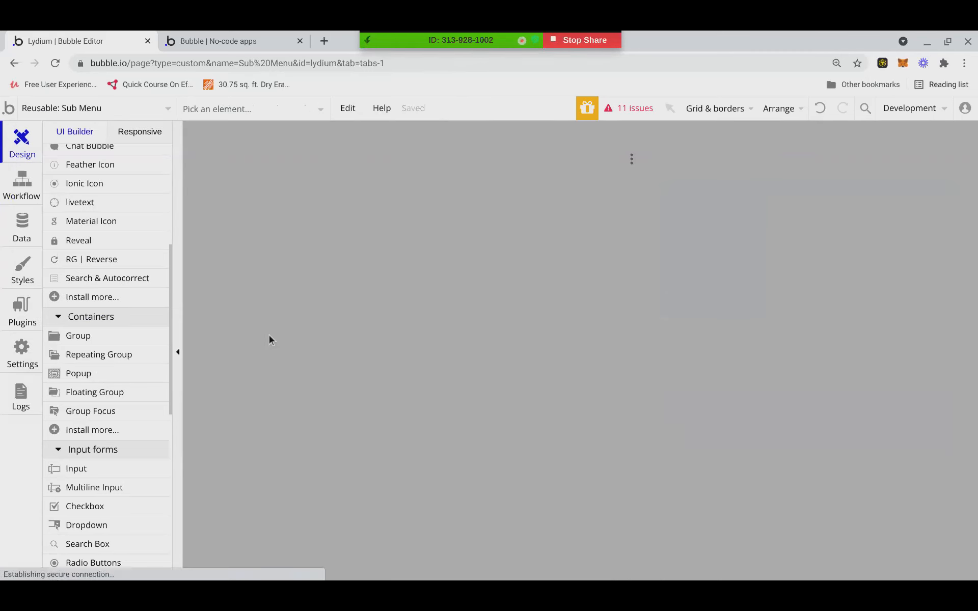
Undo the last change so Popup Job Post reappears in the Sub Menu reusable.
left_click(278, 111)
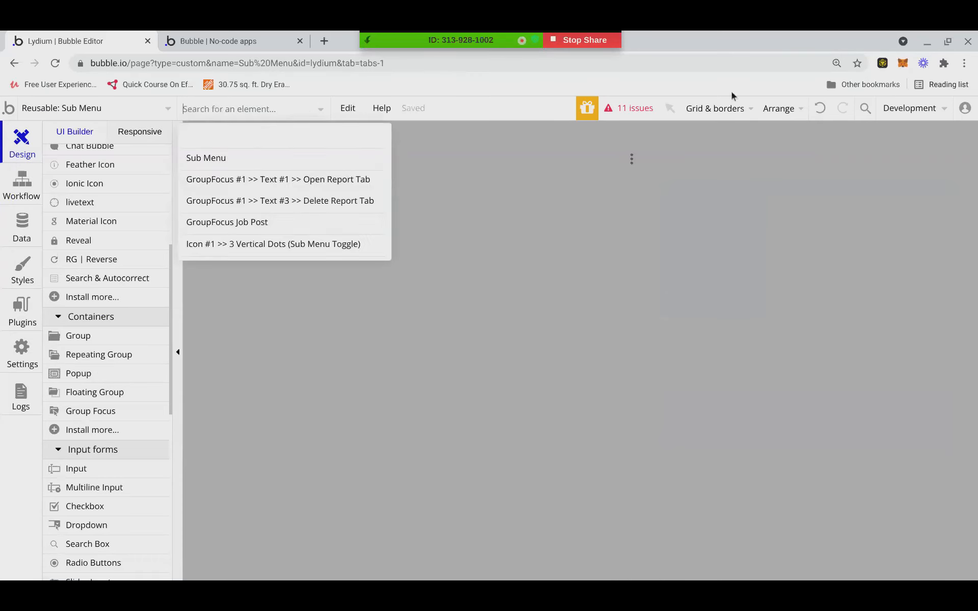
left_click(819, 106)
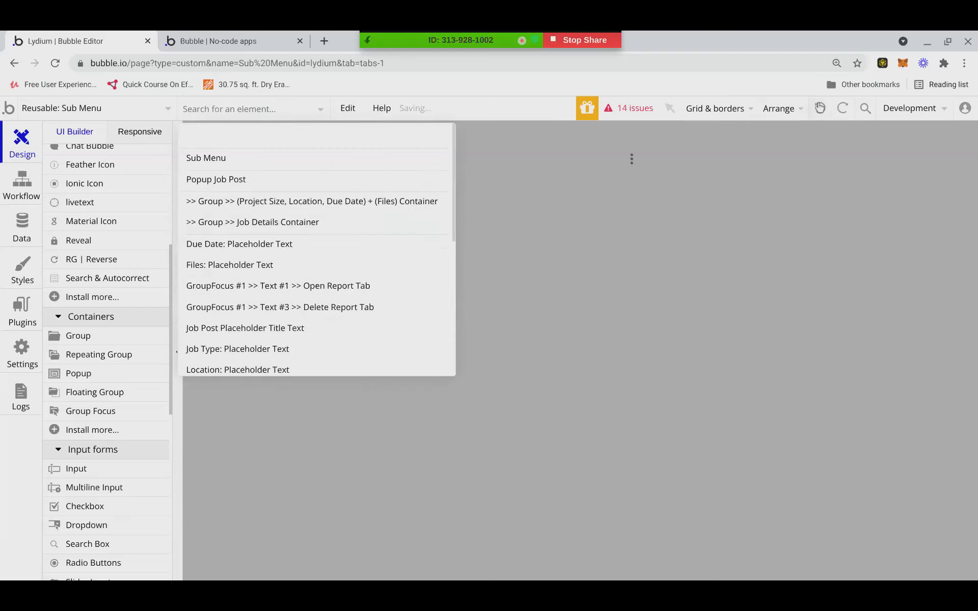
left_click(227, 166)
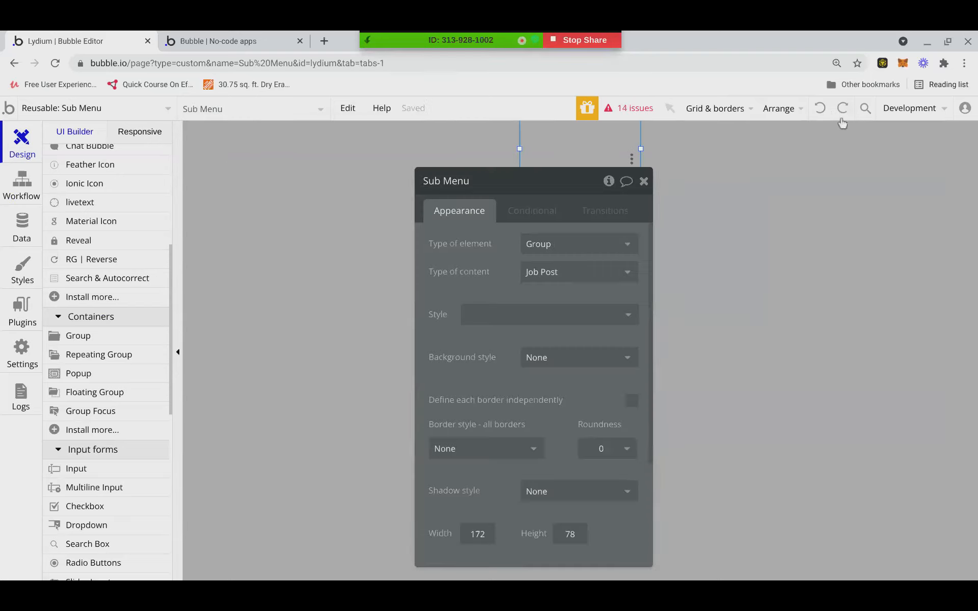
left_click(174, 109)
left_click(217, 109)
left_click(236, 180)
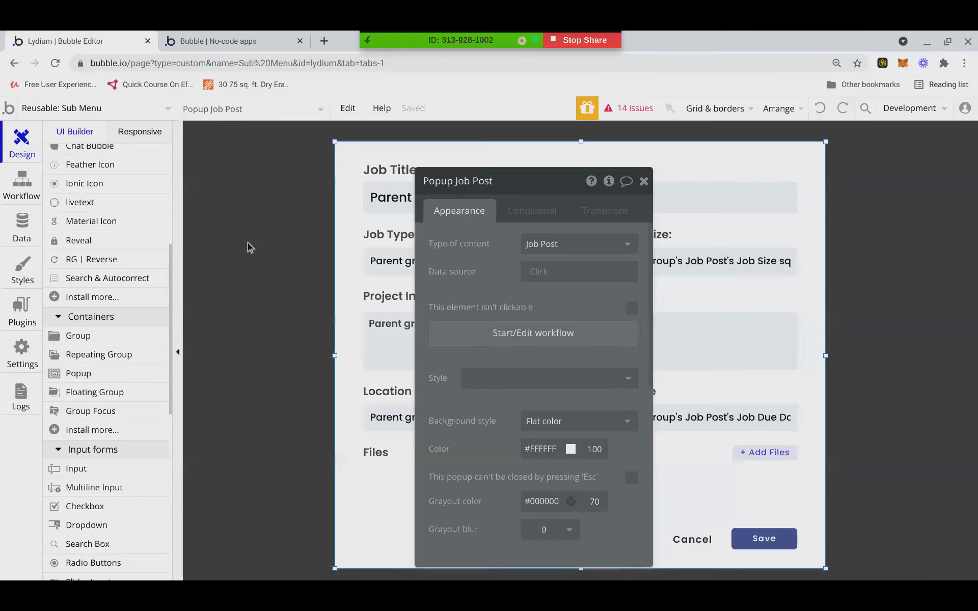
Delete the leftover Popup Job Post copy from Personal Job Posts RG.
left_click(145, 109)
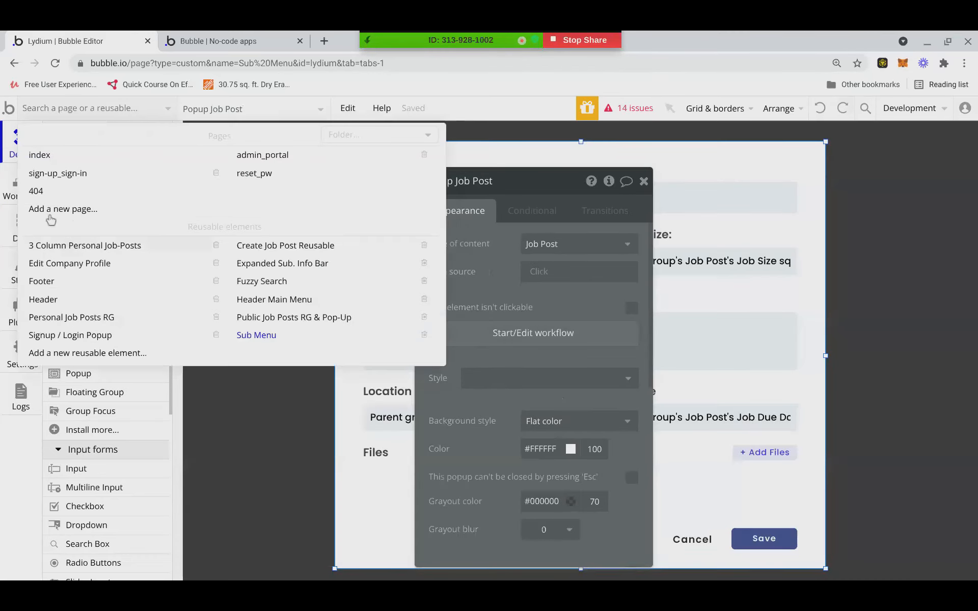
left_click(60, 320)
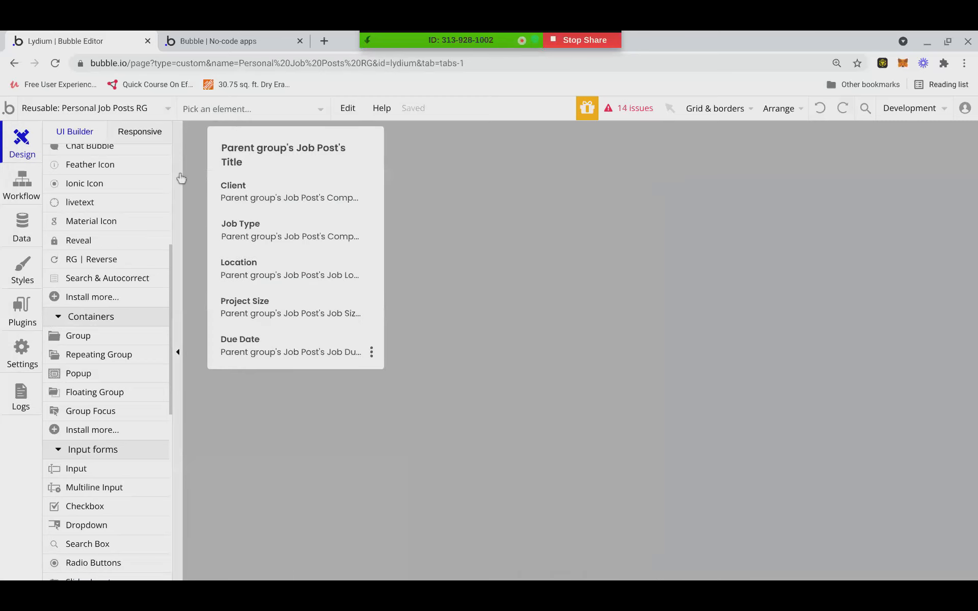
left_click(217, 109)
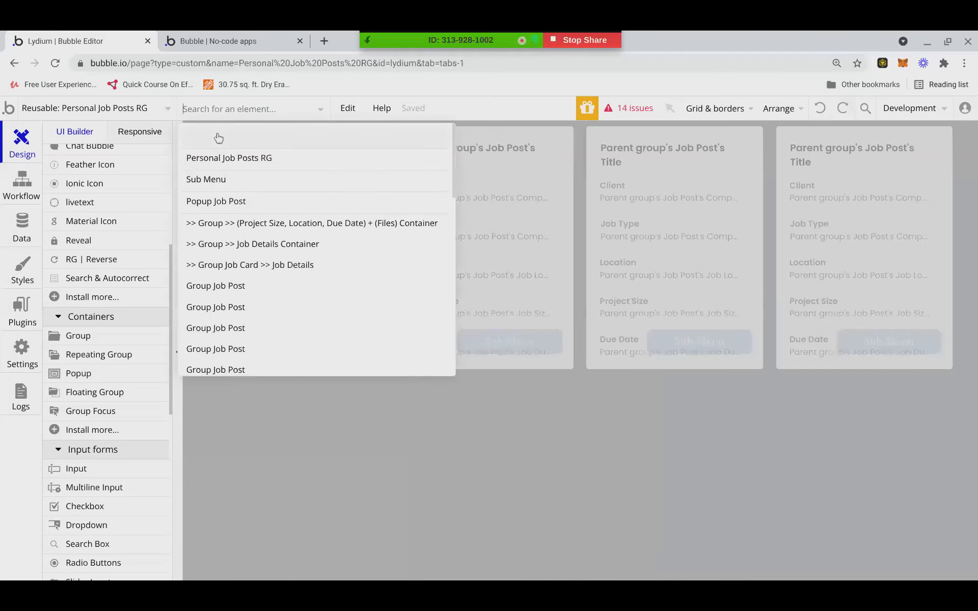
left_click(227, 204)
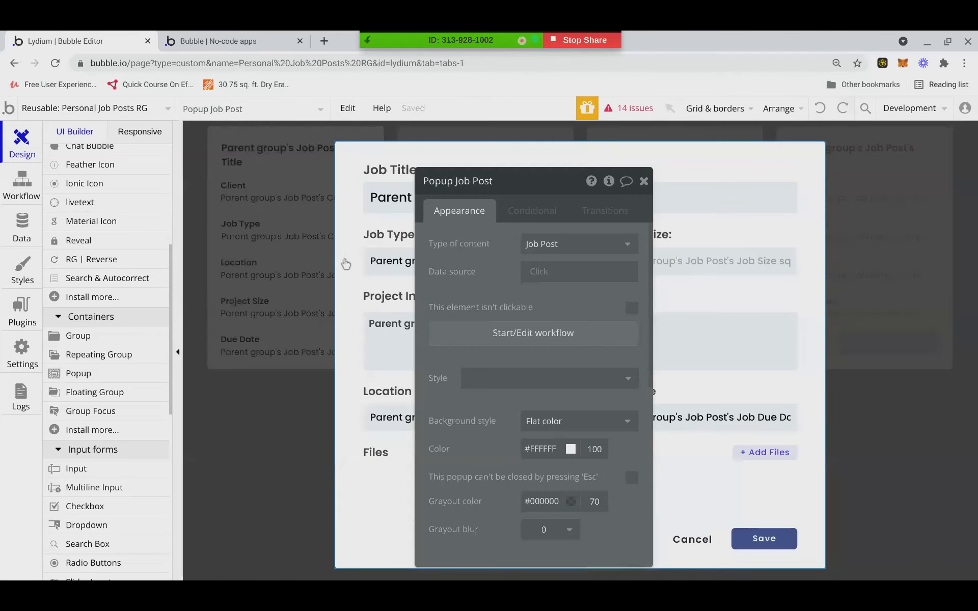
key("Delete")
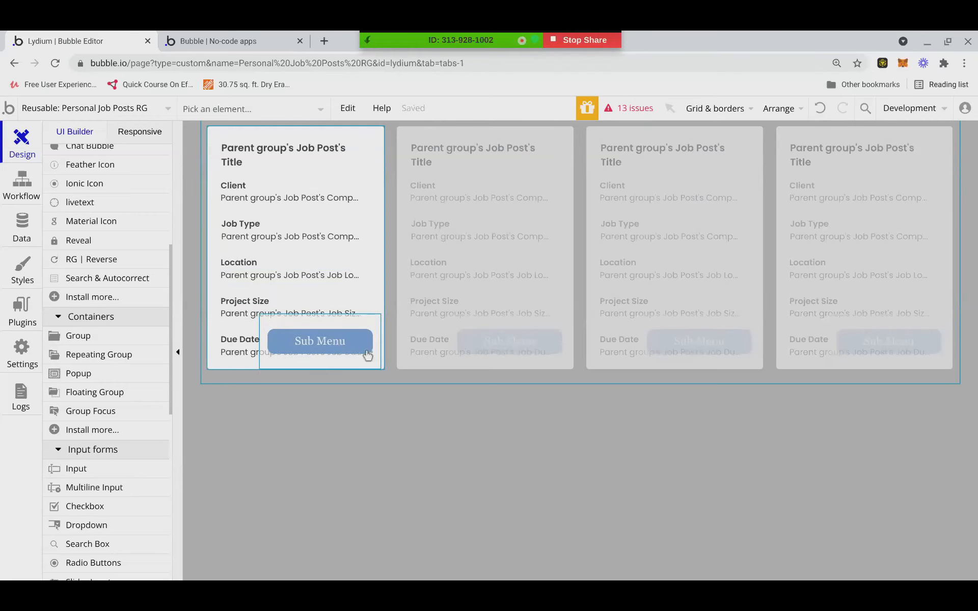
Make the Job Details click workflow's trigger step pass Current cell's Job Post, then reload the preview.
double_click(366, 353)
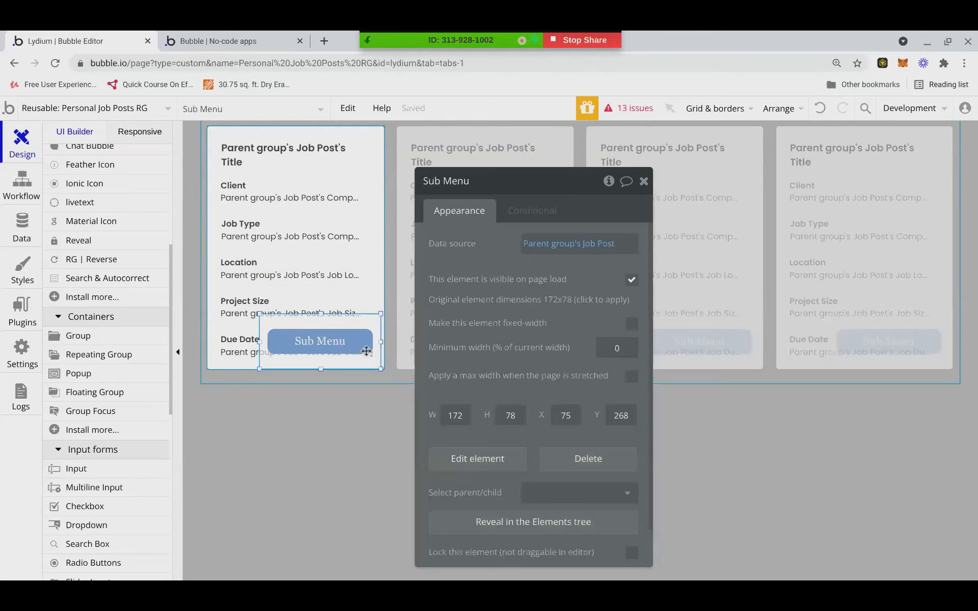
left_click(372, 253)
left_click(491, 339)
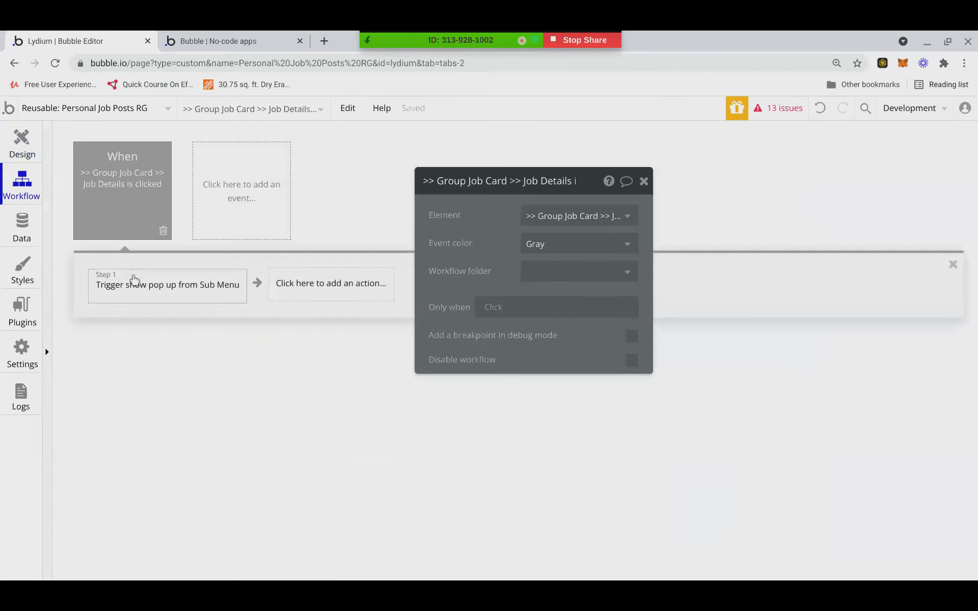
left_click(134, 279)
left_click(527, 270)
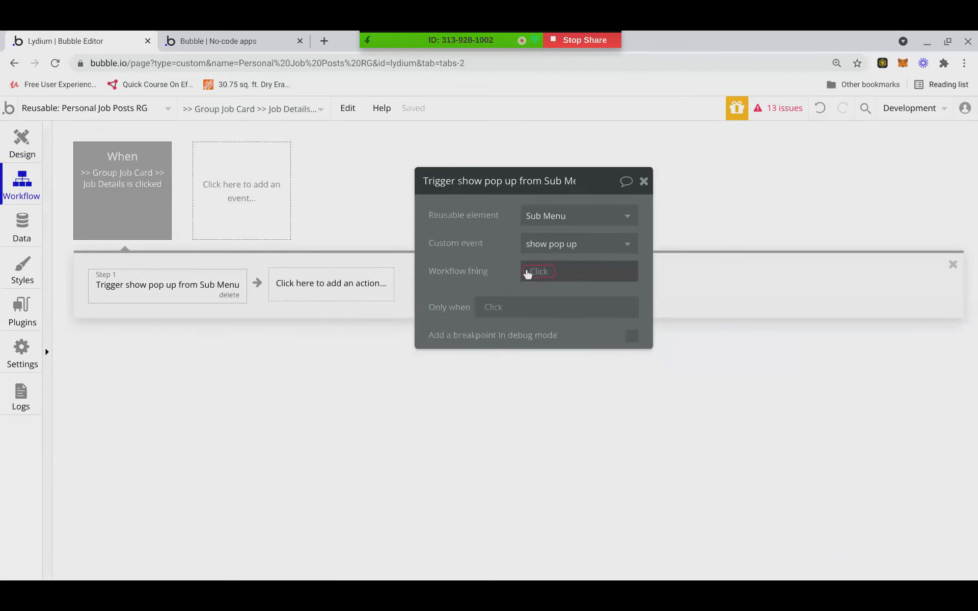
left_click(559, 313)
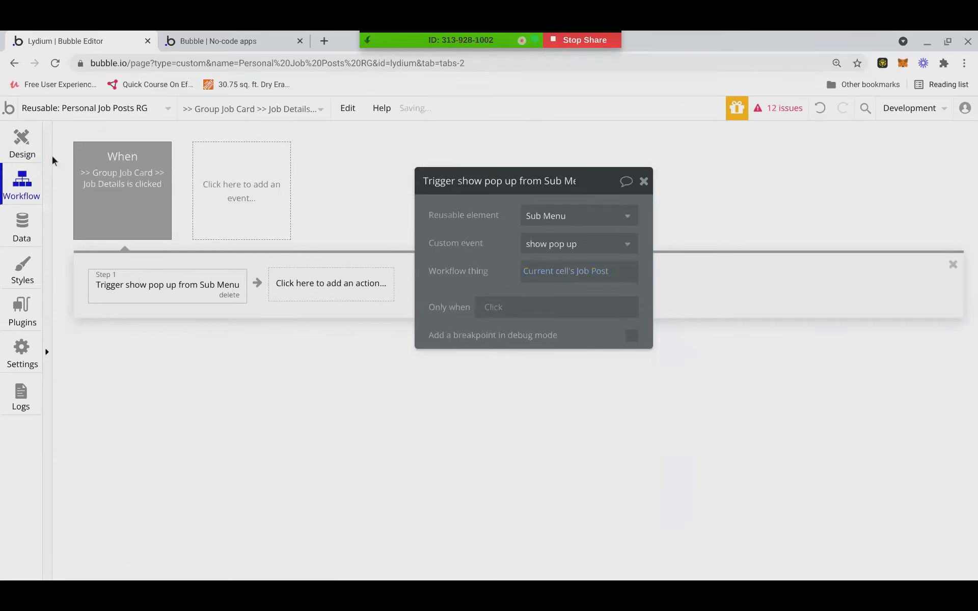
left_click(197, 35)
left_click(228, 112)
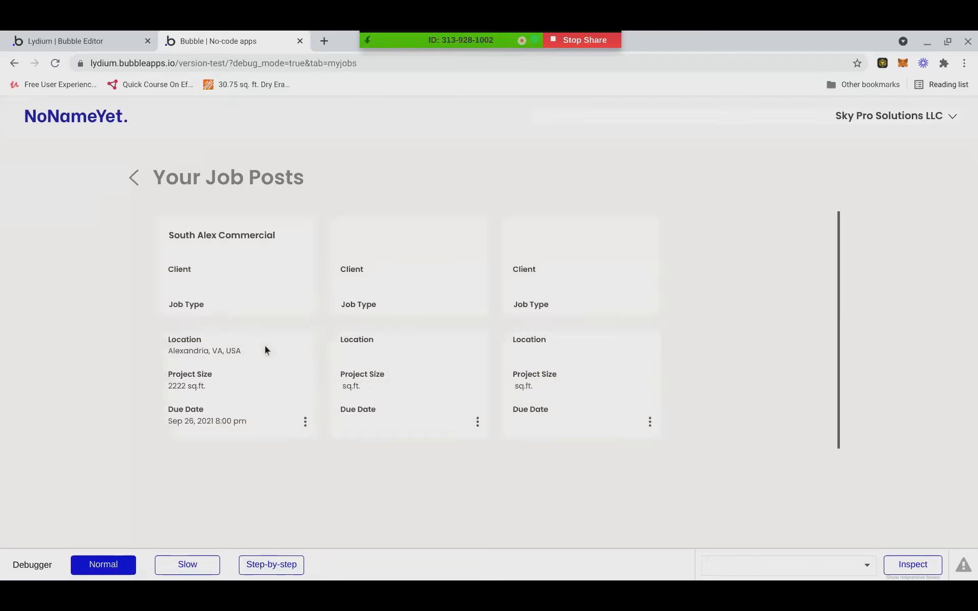
Check that South Alex Commercial's Edit Job Post form opens prefilled, then return to the editor.
left_click(264, 347)
left_click(214, 341)
left_click(304, 421)
left_click(258, 395)
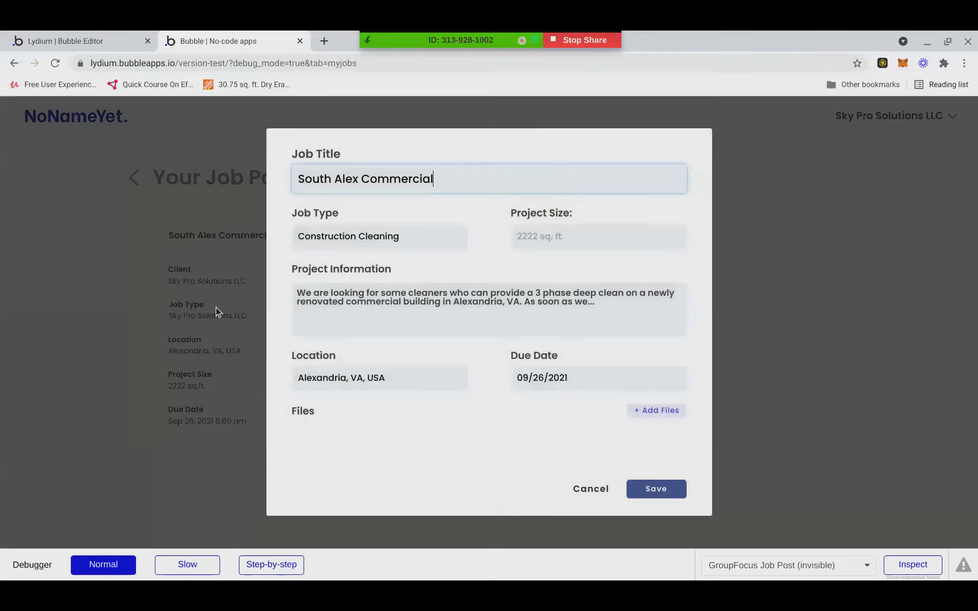
left_click(110, 261)
left_click(264, 349)
left_click(591, 489)
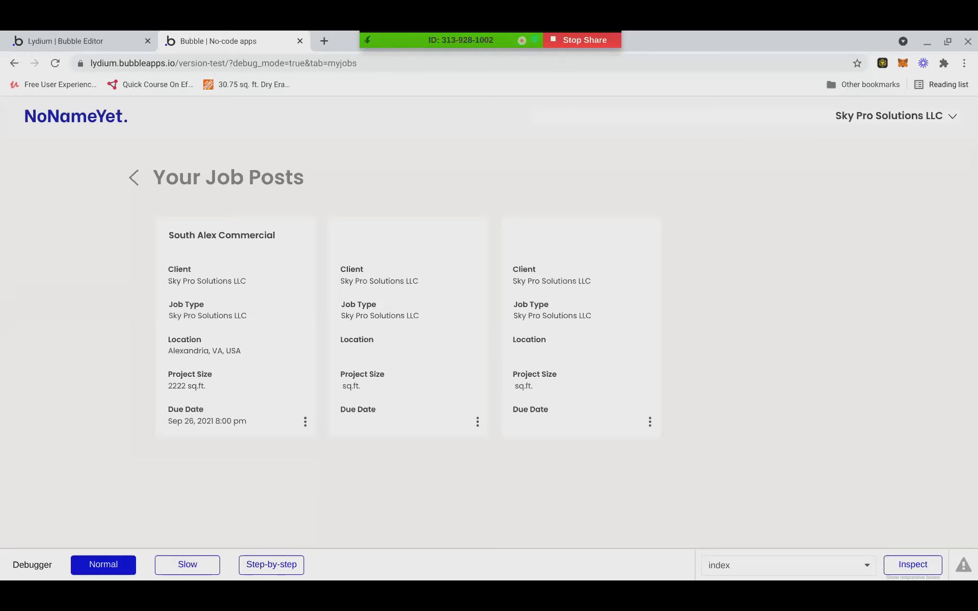
left_click(94, 39)
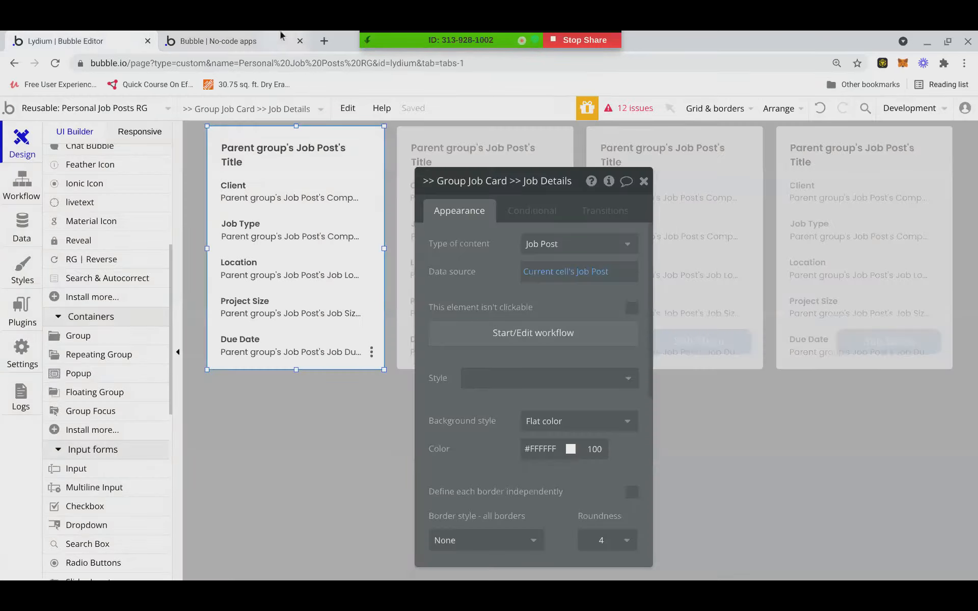
Browse the page and reusable previews and open the Fuzzy Search reusable.
left_click(284, 41)
left_click(115, 42)
left_click(186, 36)
left_click(113, 38)
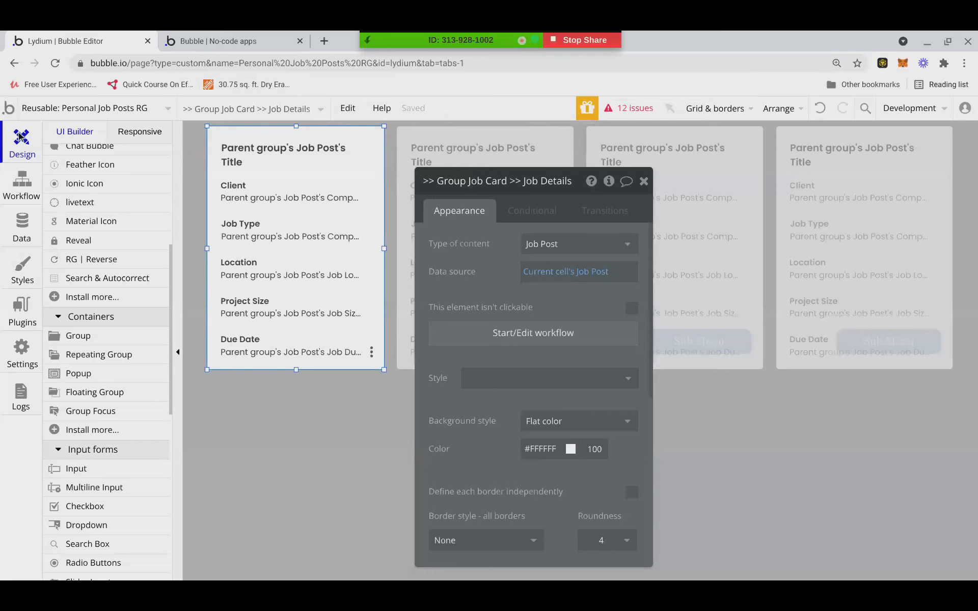
left_click(70, 109)
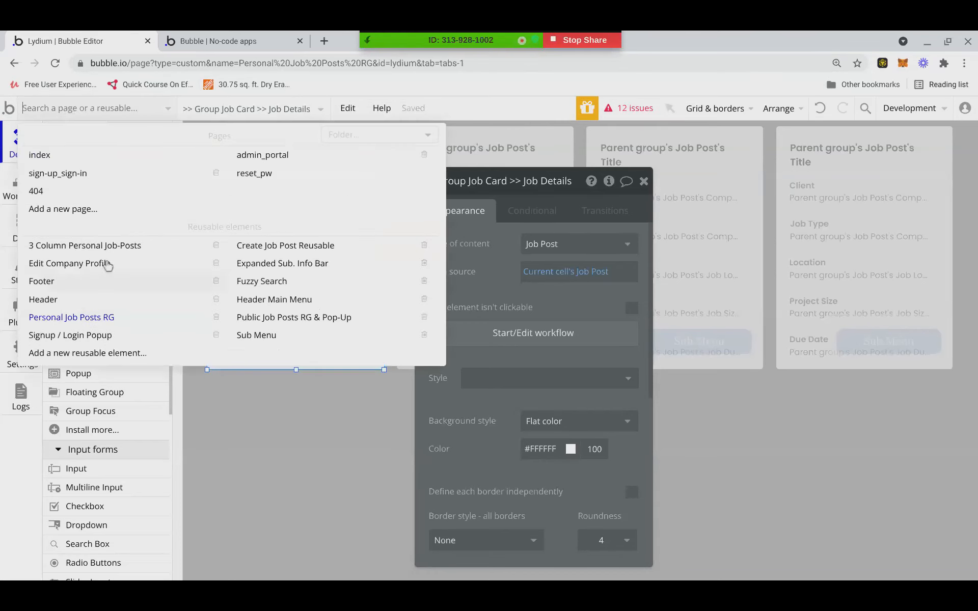
mouse_move(101, 249)
mouse_move(97, 310)
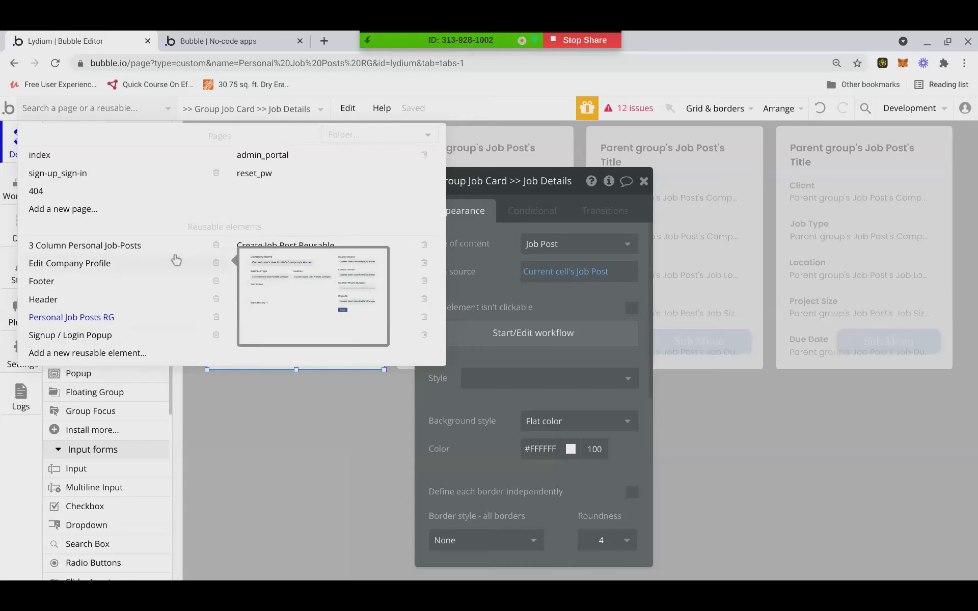
mouse_move(145, 257)
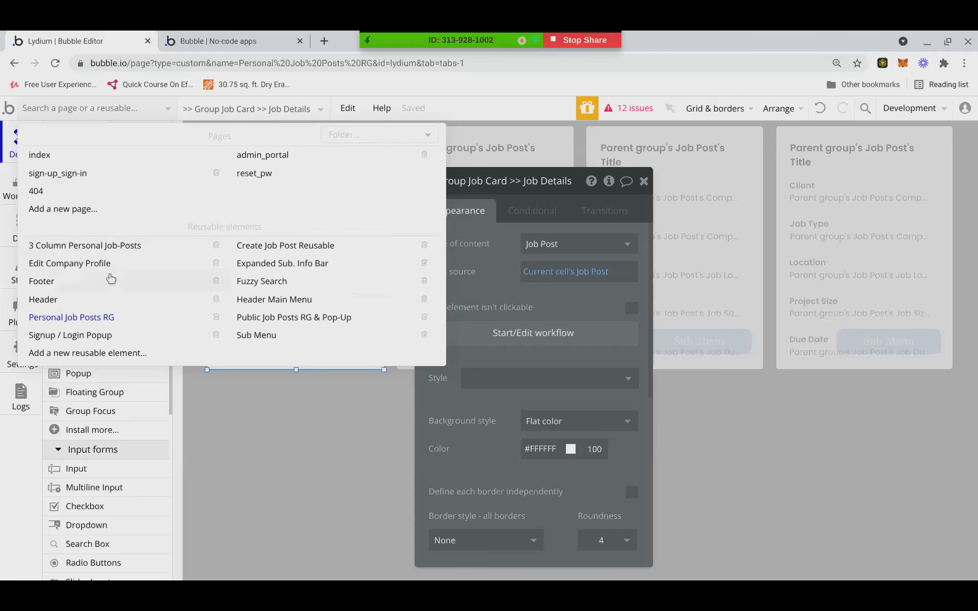
mouse_move(120, 268)
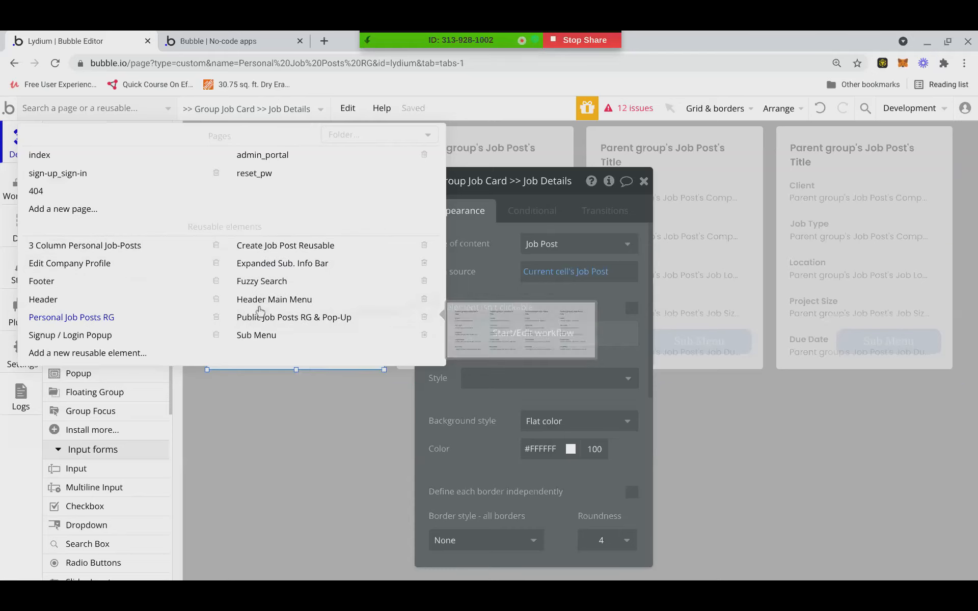
left_click(259, 281)
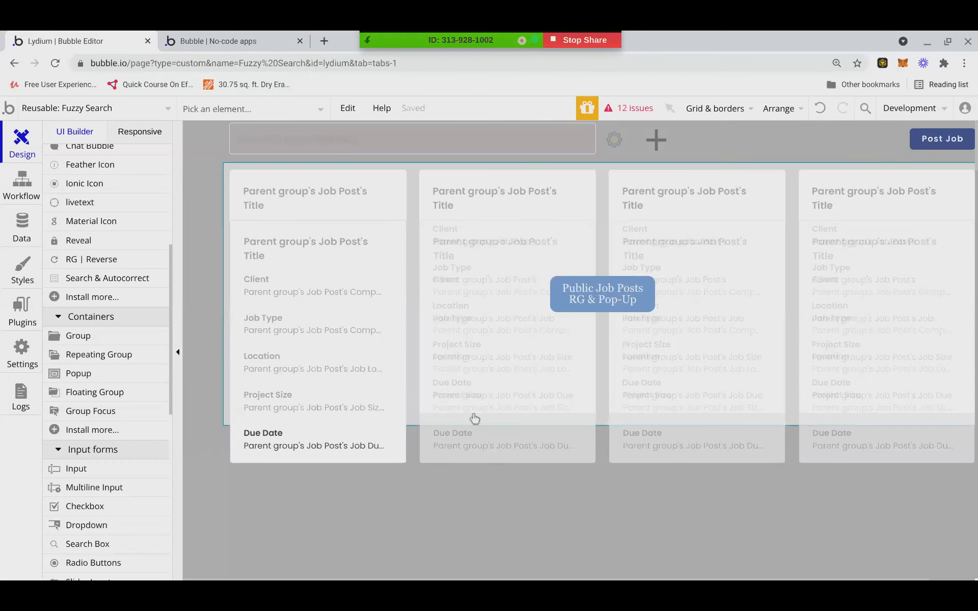
In the preview, go to the Home job posts page, search 'in', then clear the search.
left_click(251, 48)
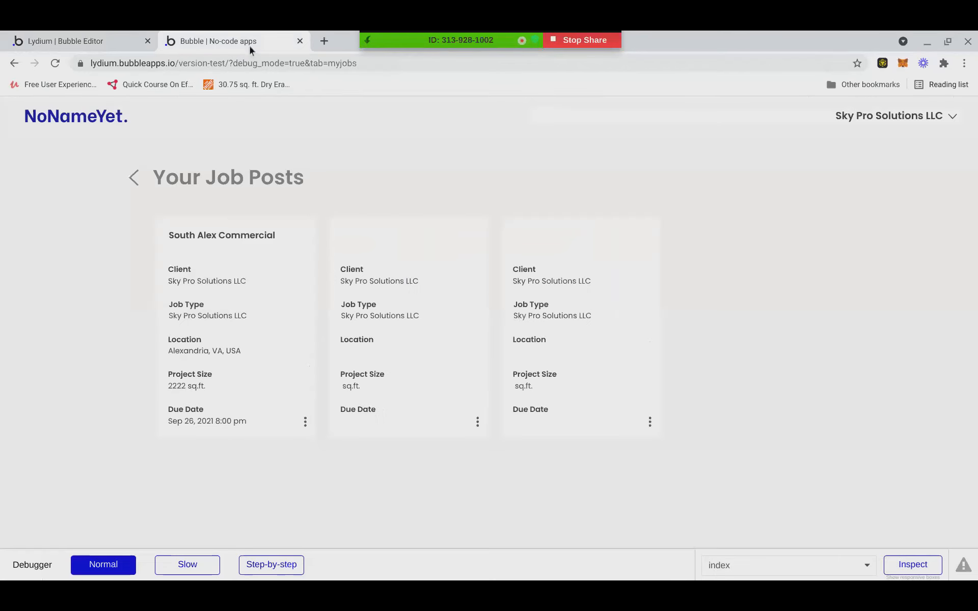
left_click(952, 120)
left_click(886, 148)
left_click(310, 216)
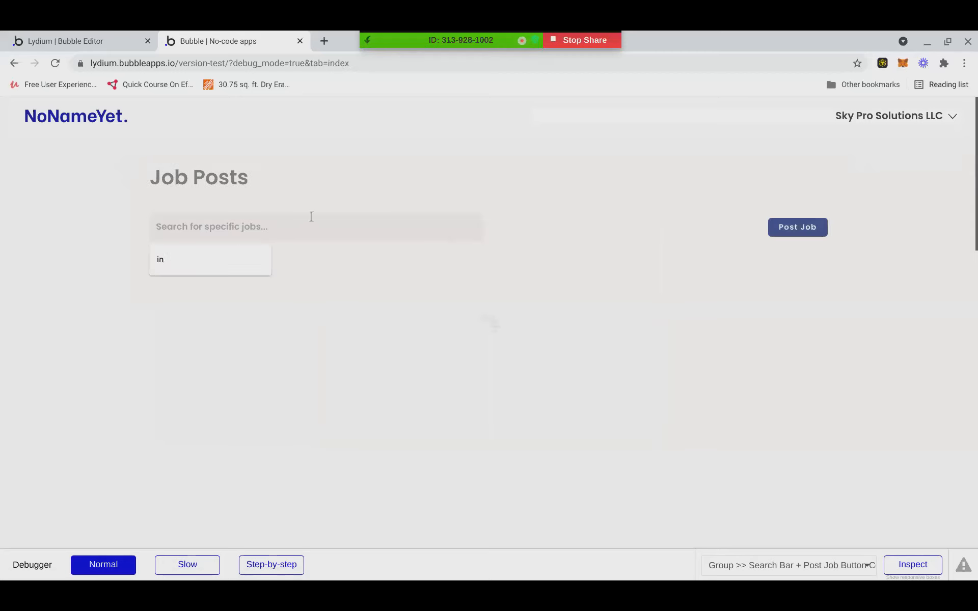
type("in")
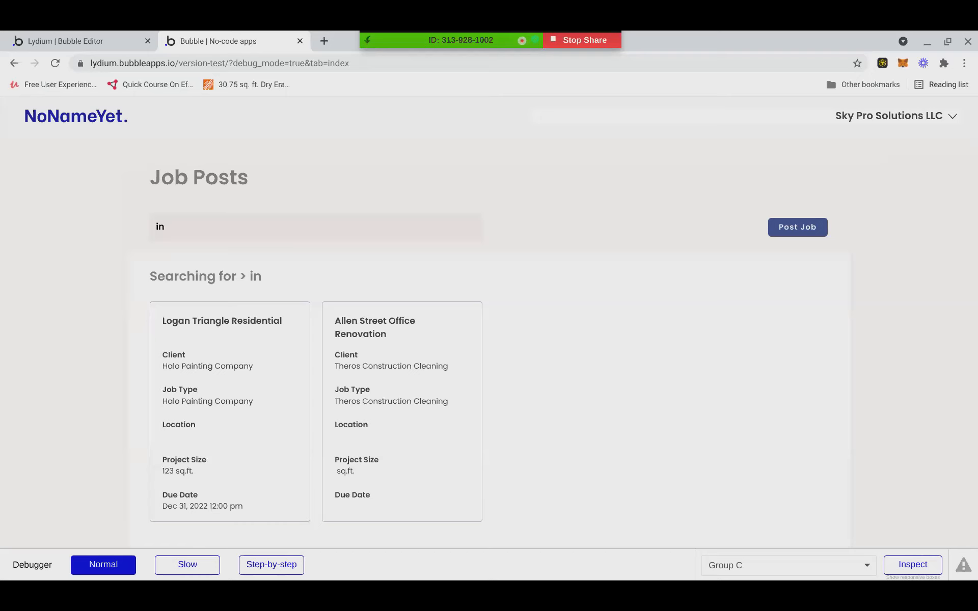
key("BackSpace")
key("BackSpace")
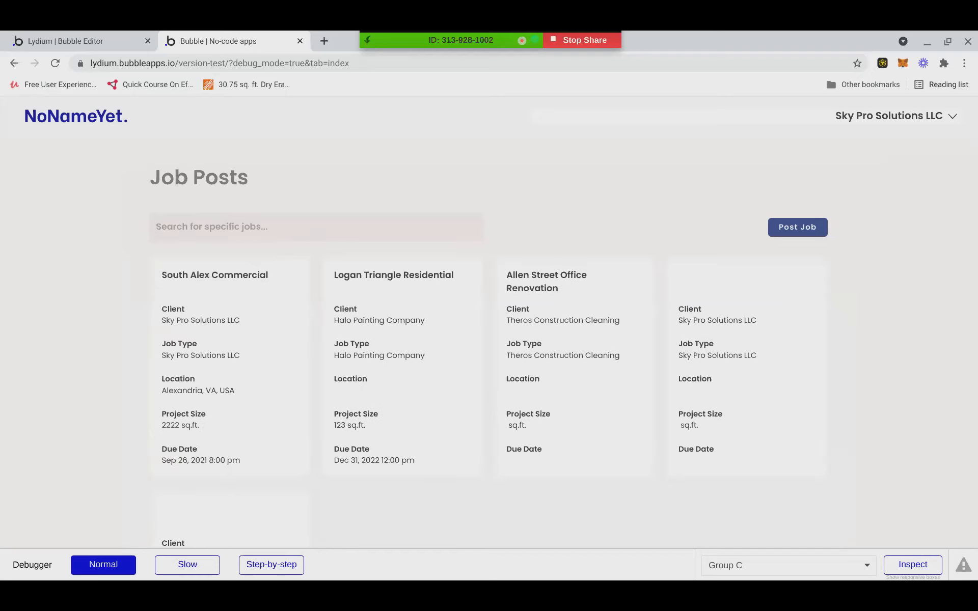
type("in")
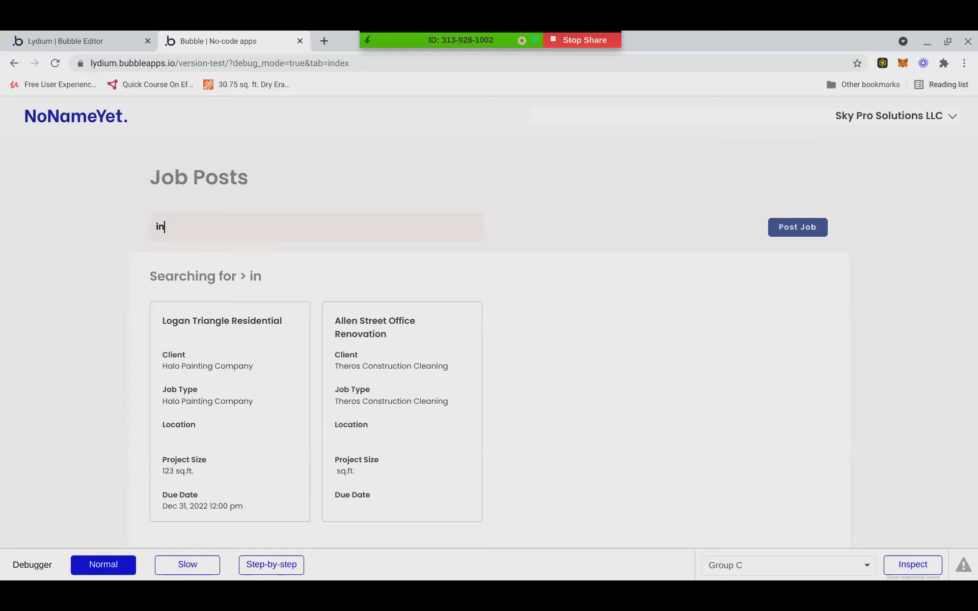
key("BackSpace")
key("BackSpace")
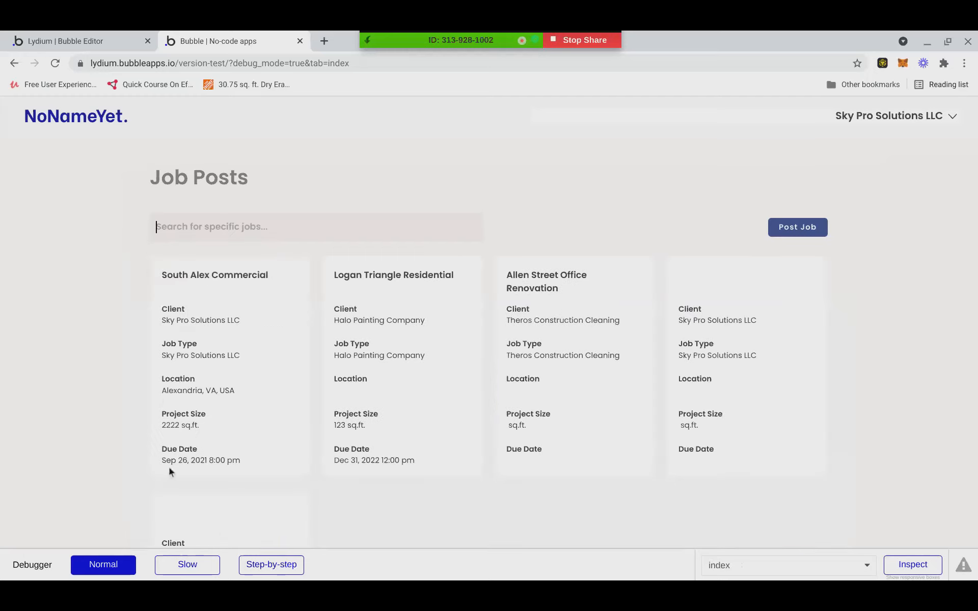
Compare the job posts preview with the editor, dismiss the search suggestions, and return to Fuzzy Search.
left_click(118, 36)
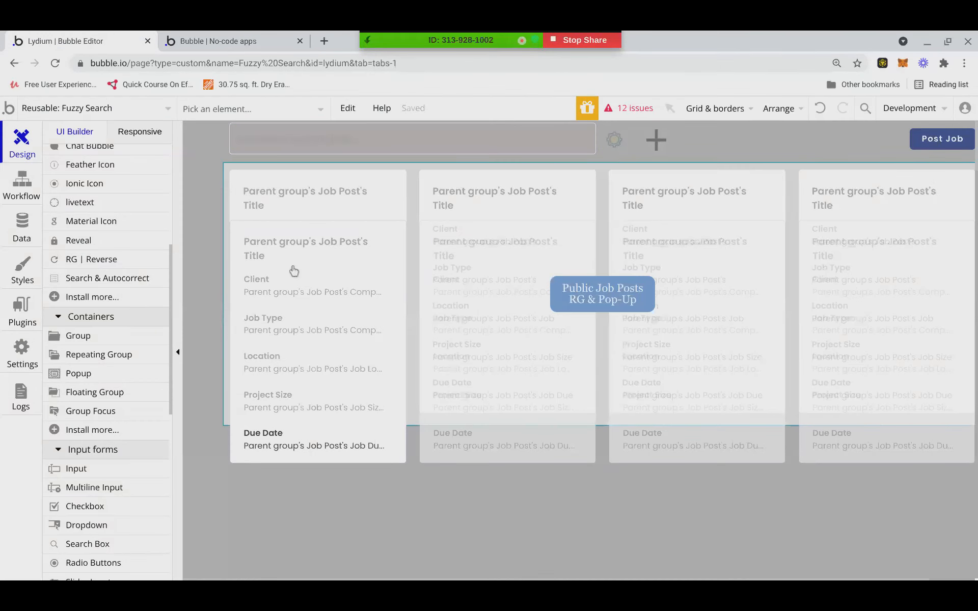
left_click(216, 39)
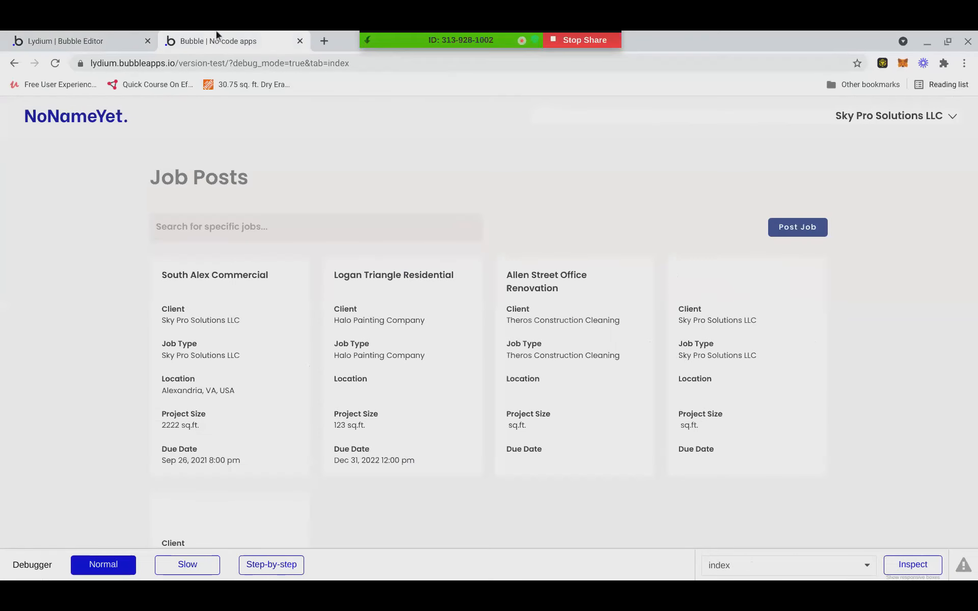
left_click(130, 41)
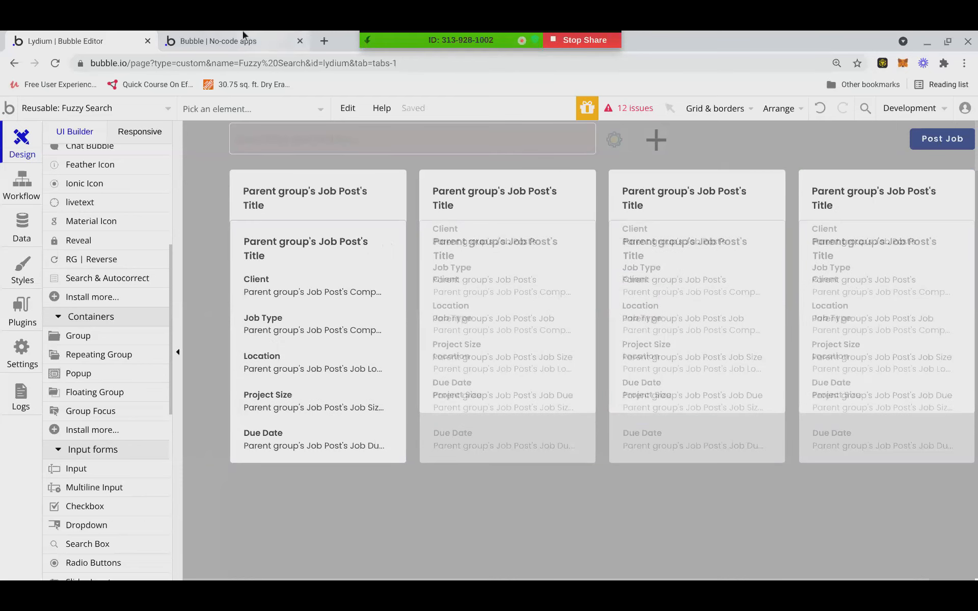
left_click(235, 35)
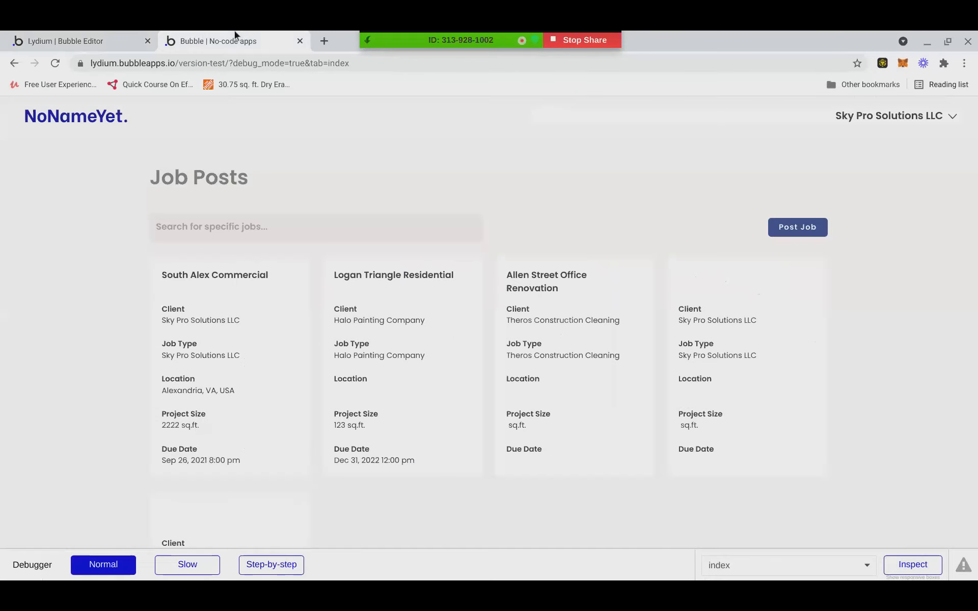
left_click(189, 229)
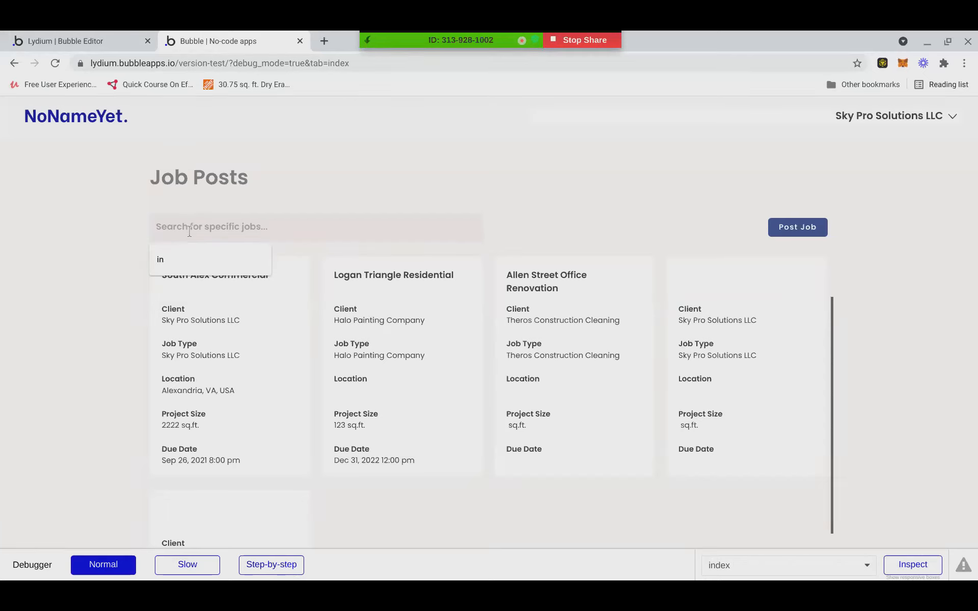
left_click(105, 233)
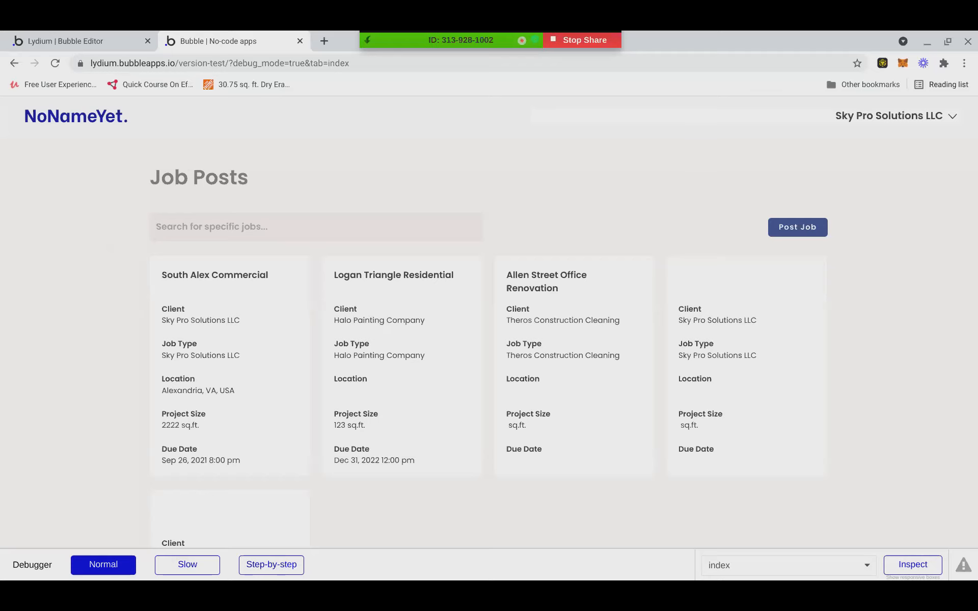
left_click(293, 235)
left_click(293, 236)
left_click(62, 38)
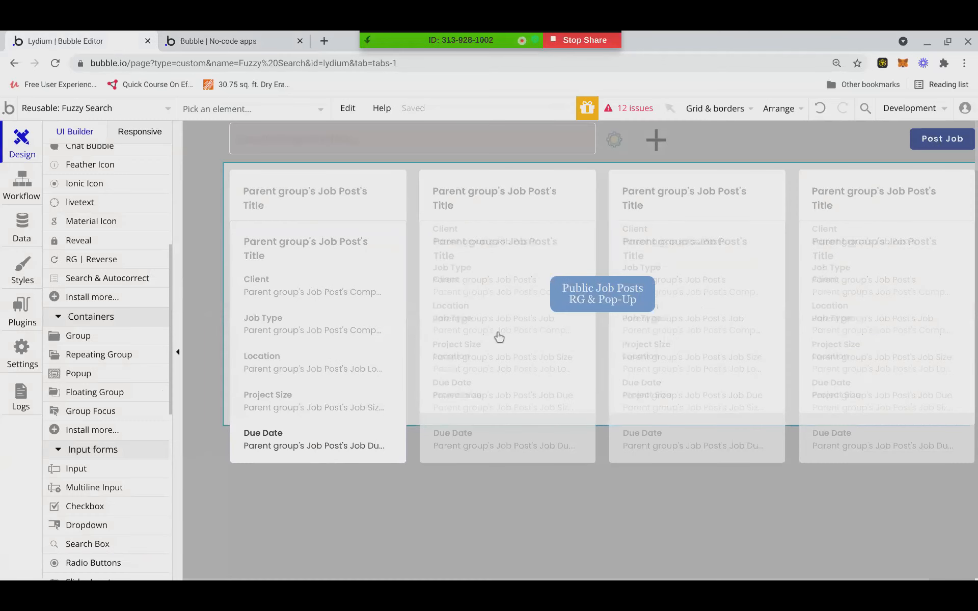
Inspect the job posts repeating group's properties, then close the property editor.
double_click(483, 448)
scroll(432, 459, "down", 1)
left_click(643, 181)
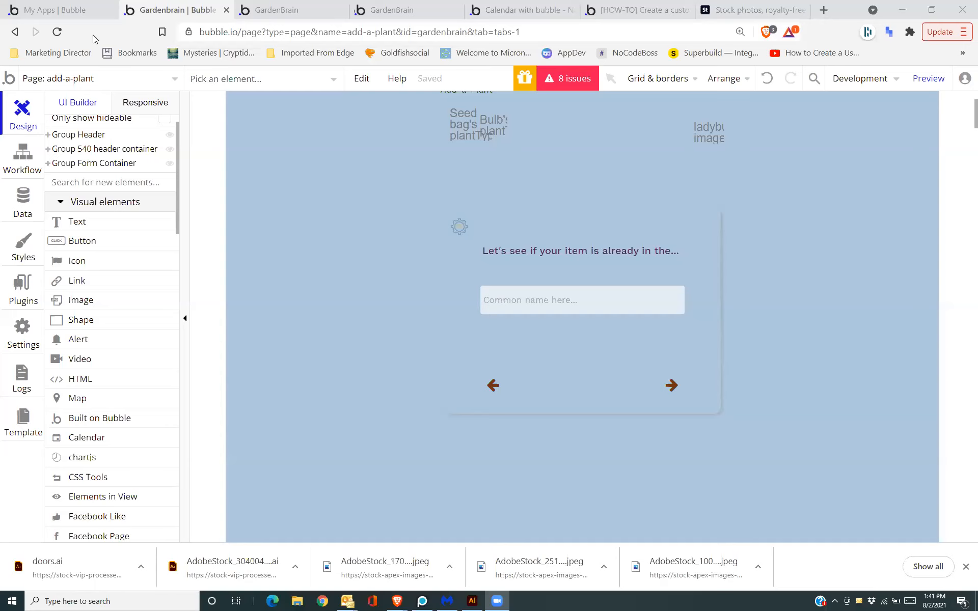
Inspect Group Form Container's steps: Check database, Plant Type, Picture, and Latin + Desc groups.
left_click(47, 163)
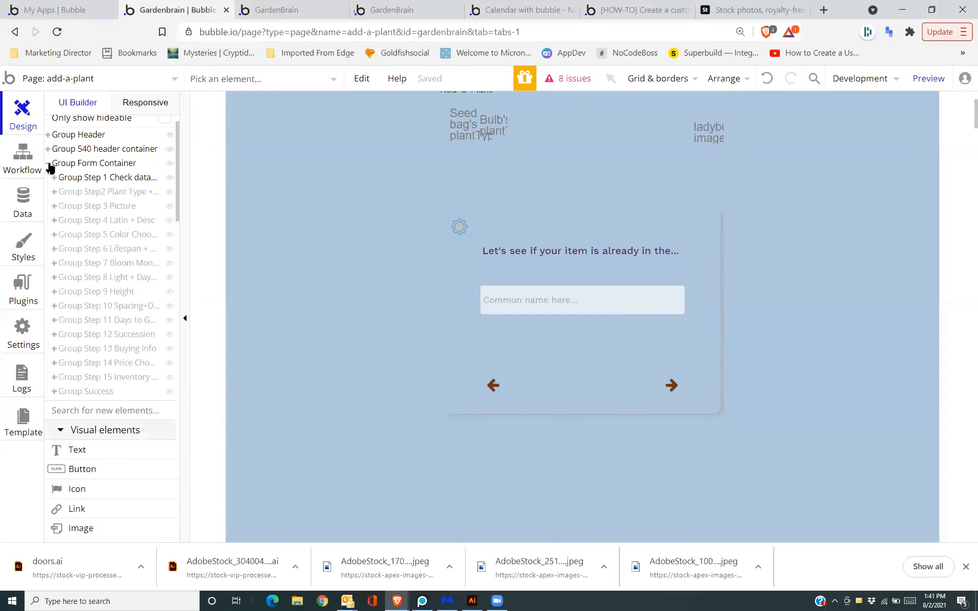
double_click(573, 406)
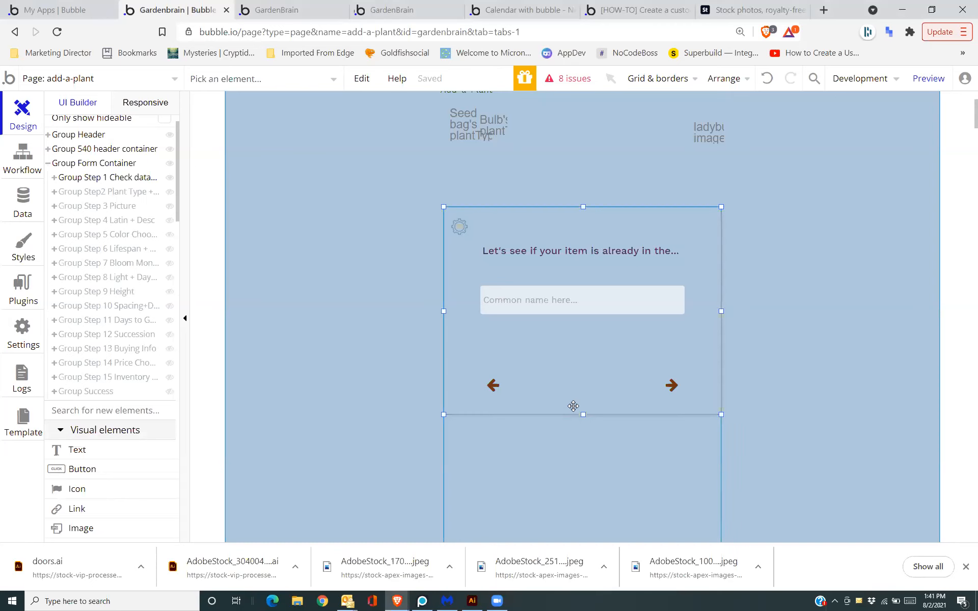
scroll(574, 406, "down", 1)
left_click_drag(692, 199, 793, 170)
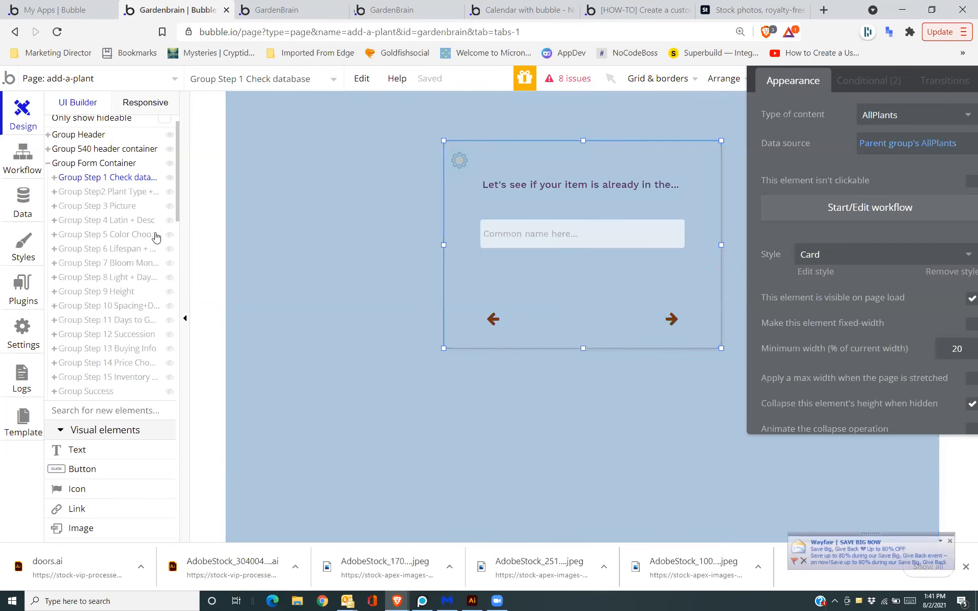
left_click(64, 193)
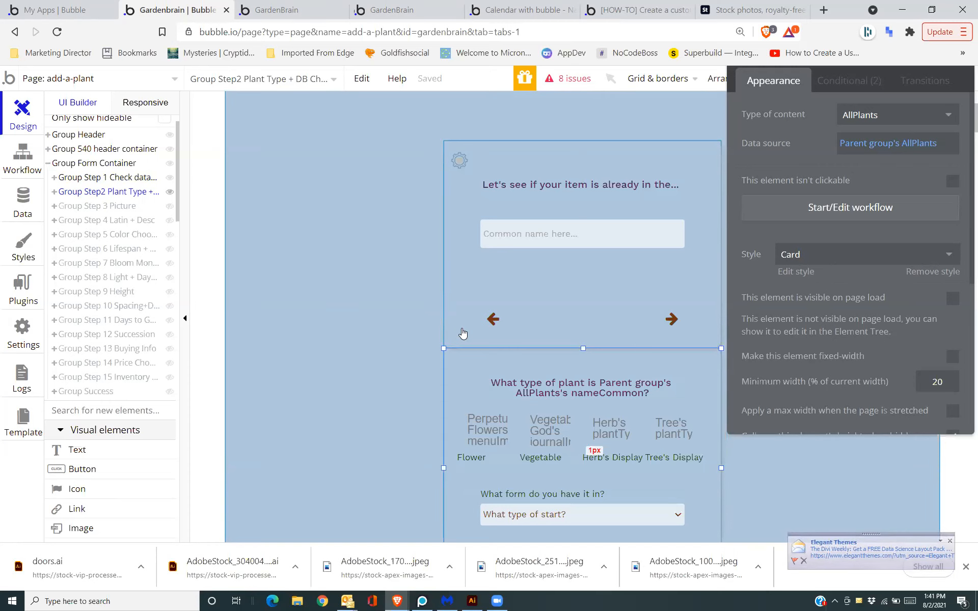
scroll(461, 332, "down", 4)
left_click(77, 206)
scroll(438, 383, "down", 3)
scroll(438, 382, "down", 2)
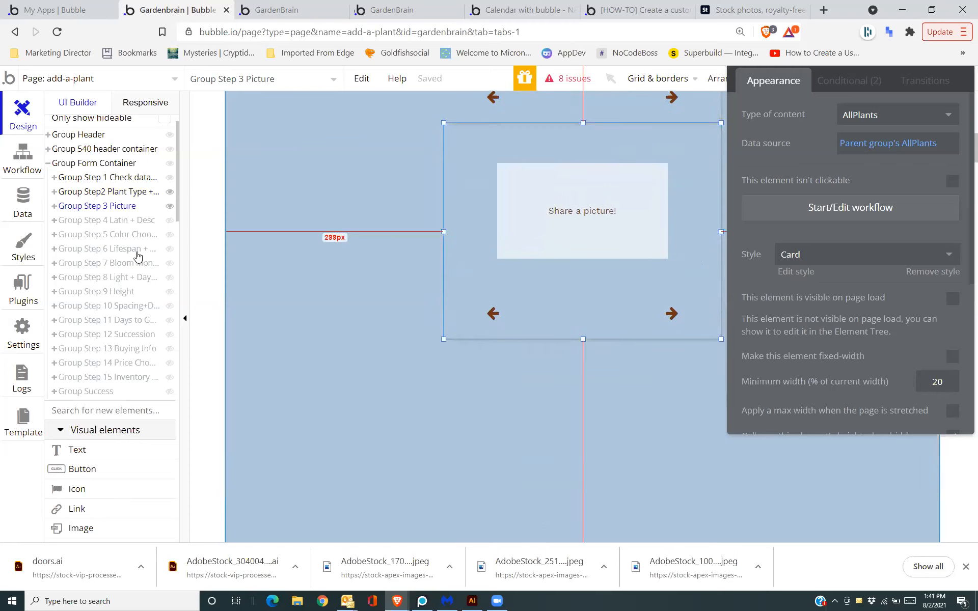
left_click(102, 222)
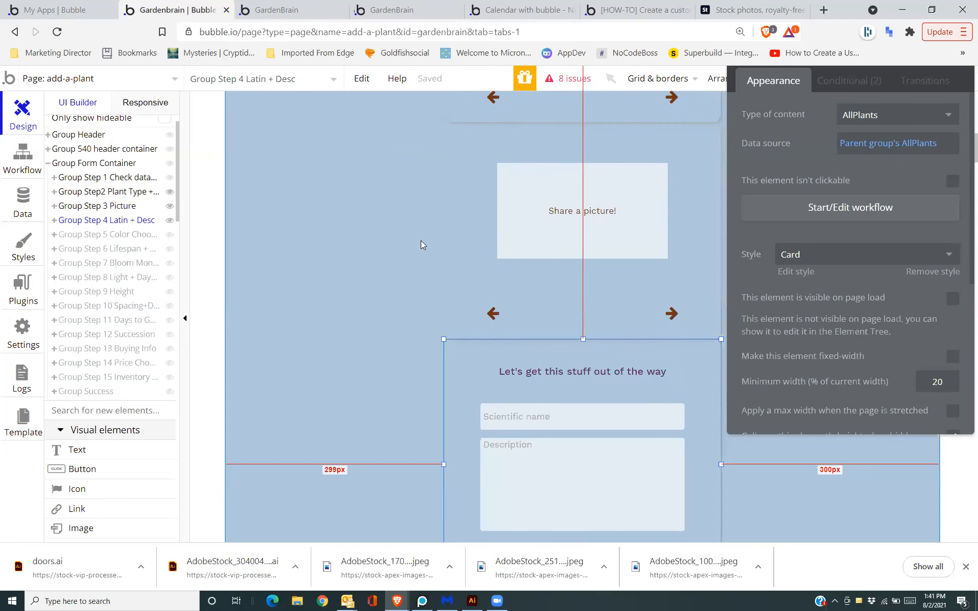
Review the Step 3 Picture forward arrow's conditionals and appearance, then open its click workflow.
left_click(546, 163)
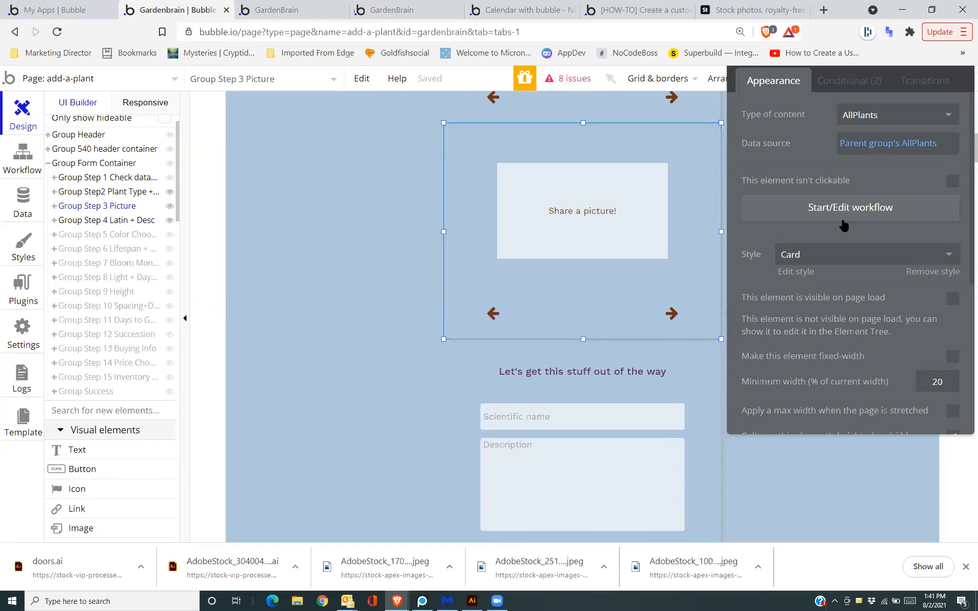
left_click(673, 315)
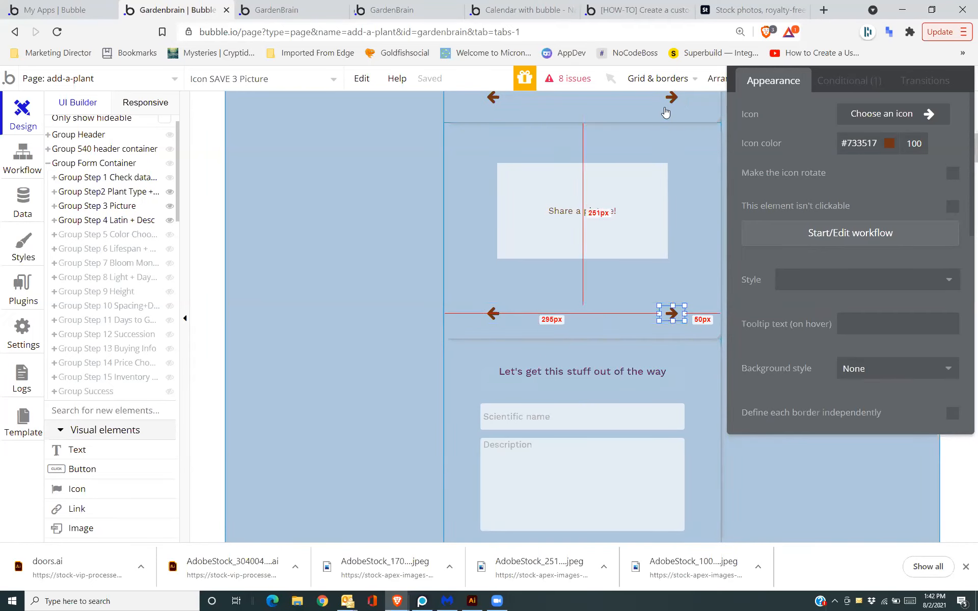
left_click(837, 86)
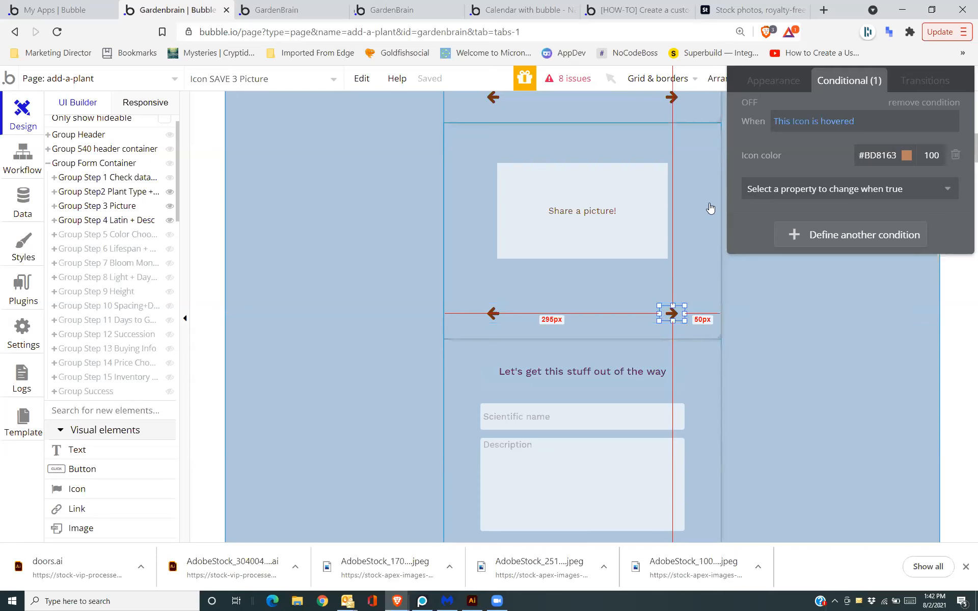
left_click(717, 153)
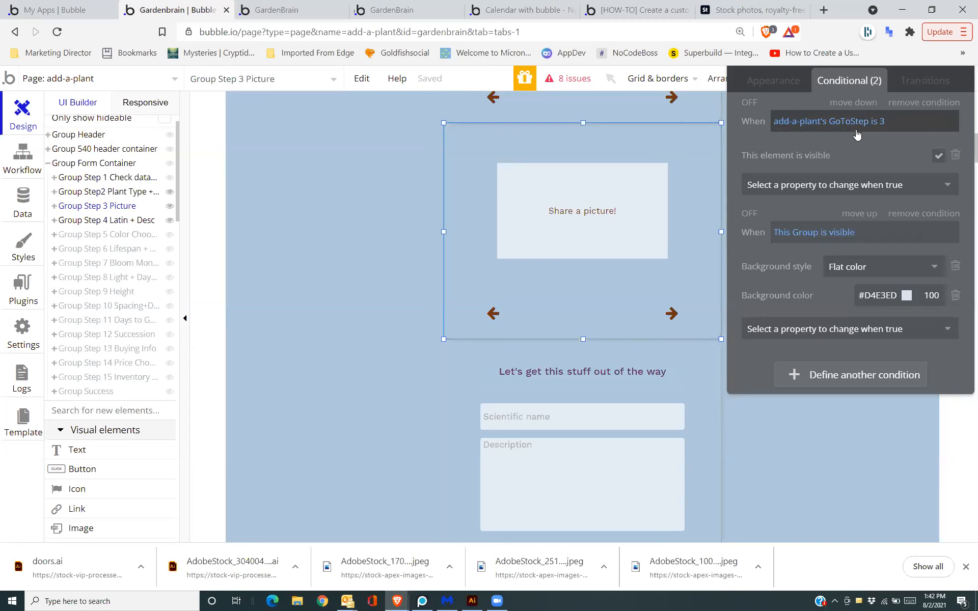
left_click(672, 313)
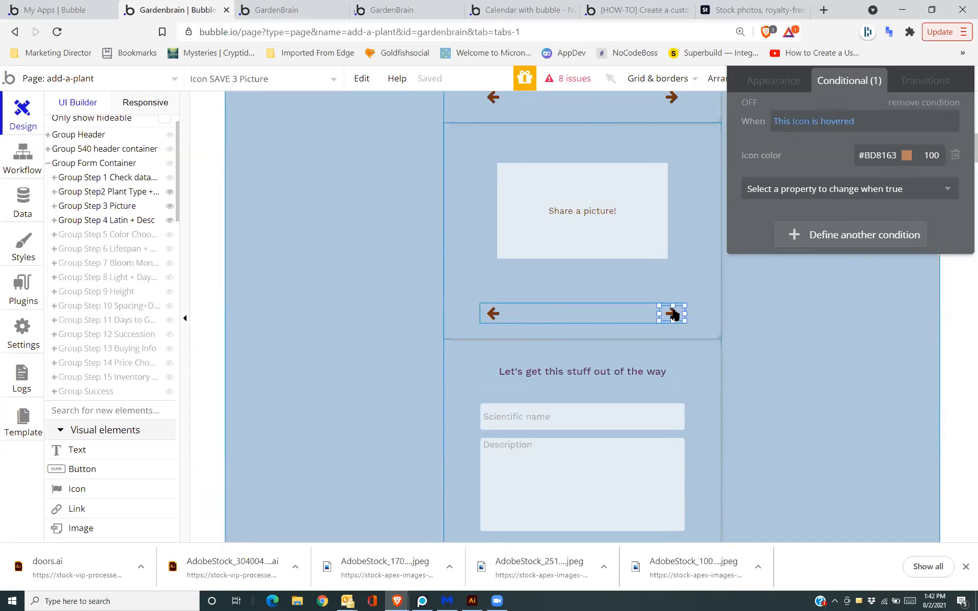
left_click(780, 81)
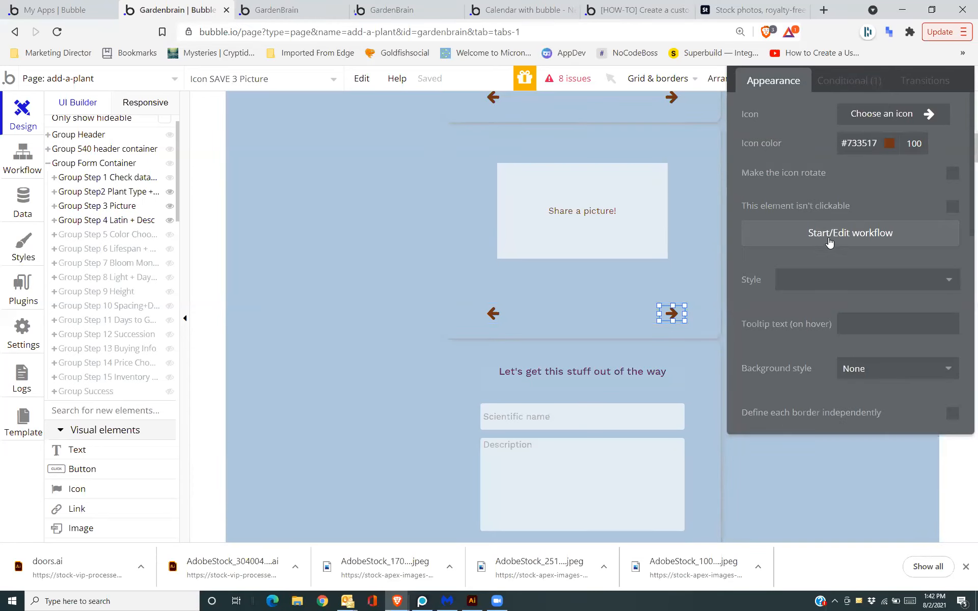
left_click(828, 235)
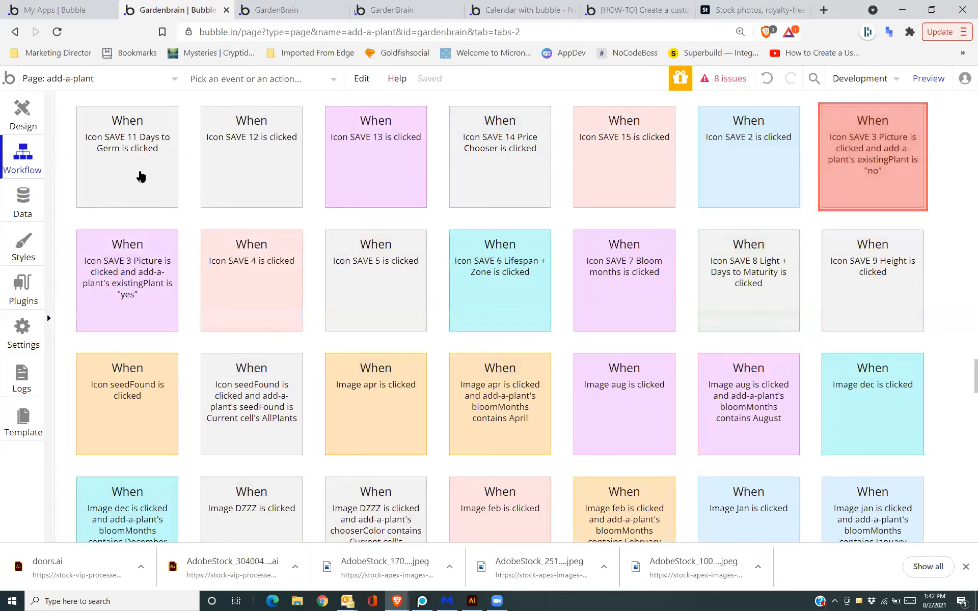
Check the Set state GoToStep = 4 action, then review Group Step 4 Latin + Desc's conditions and appearance.
left_click(843, 147)
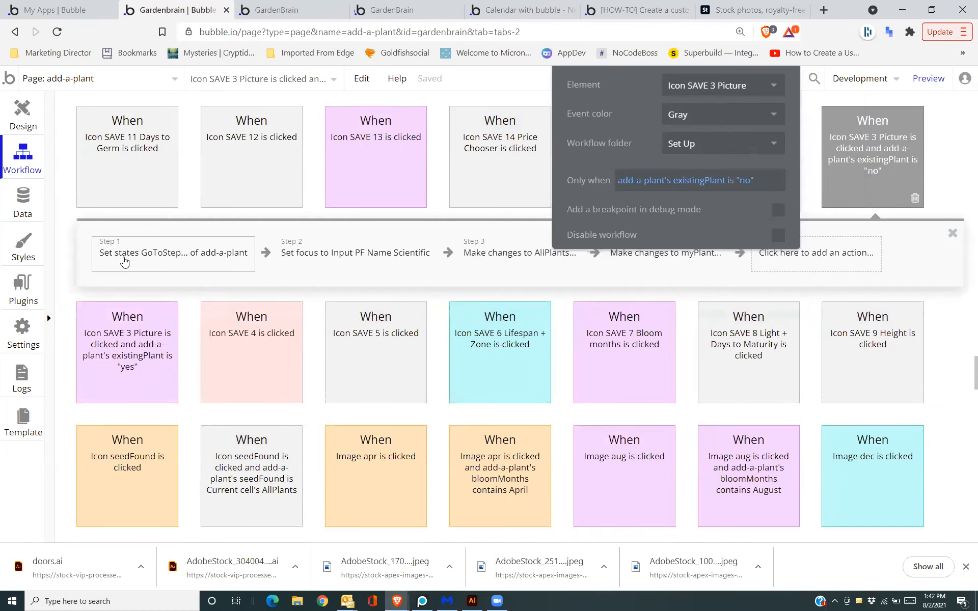
left_click(126, 262)
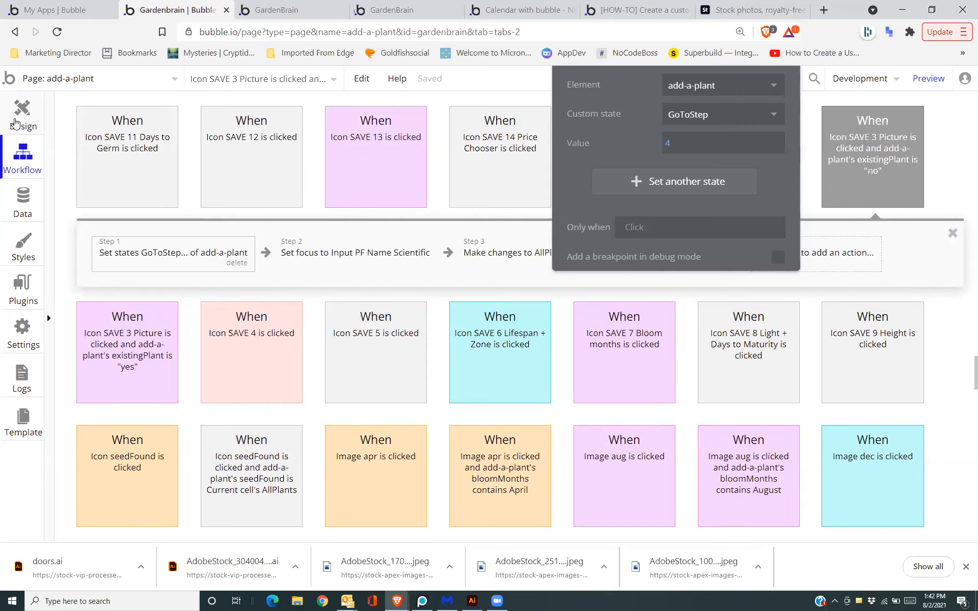
left_click(15, 123)
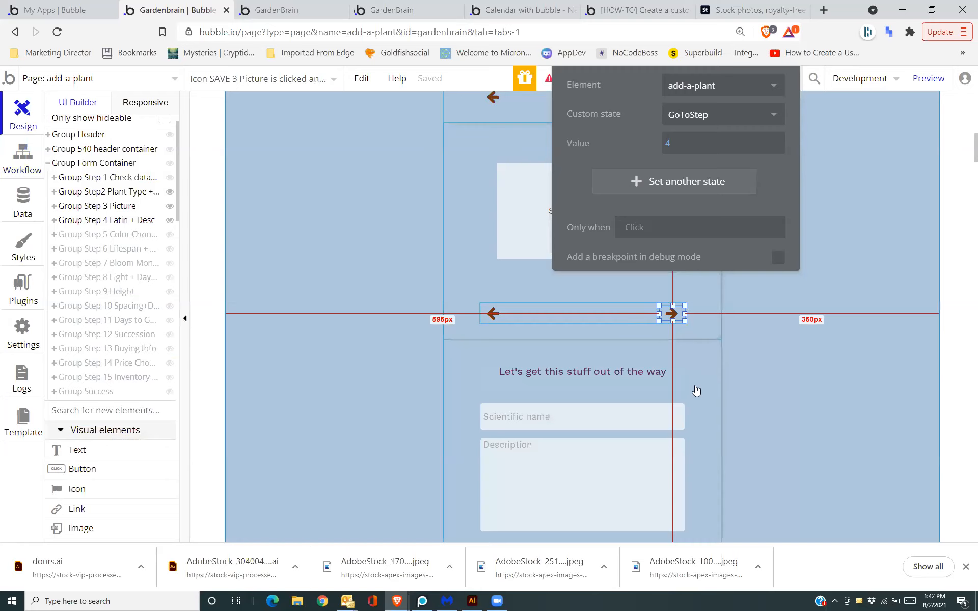
left_click(696, 389)
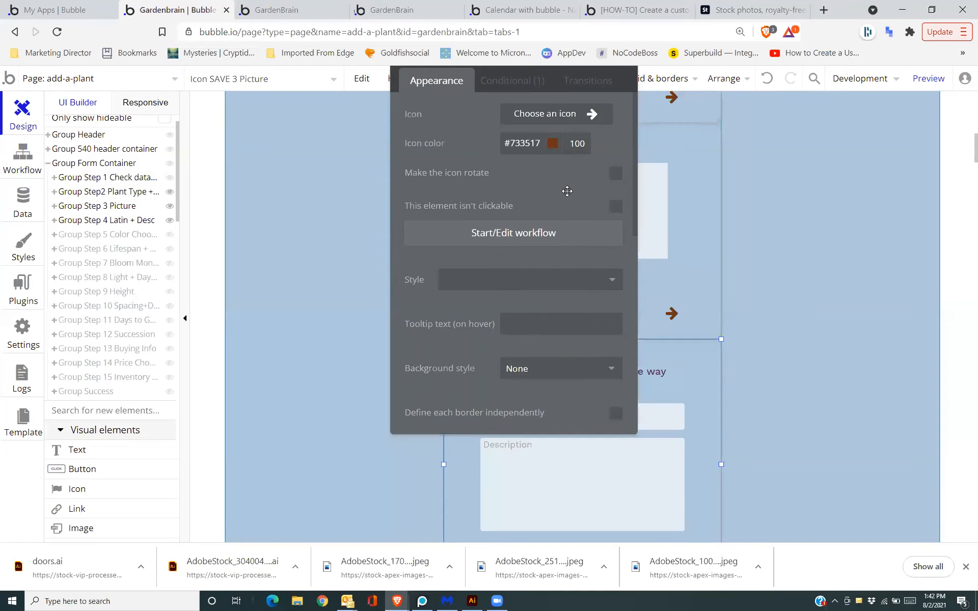
left_click(499, 82)
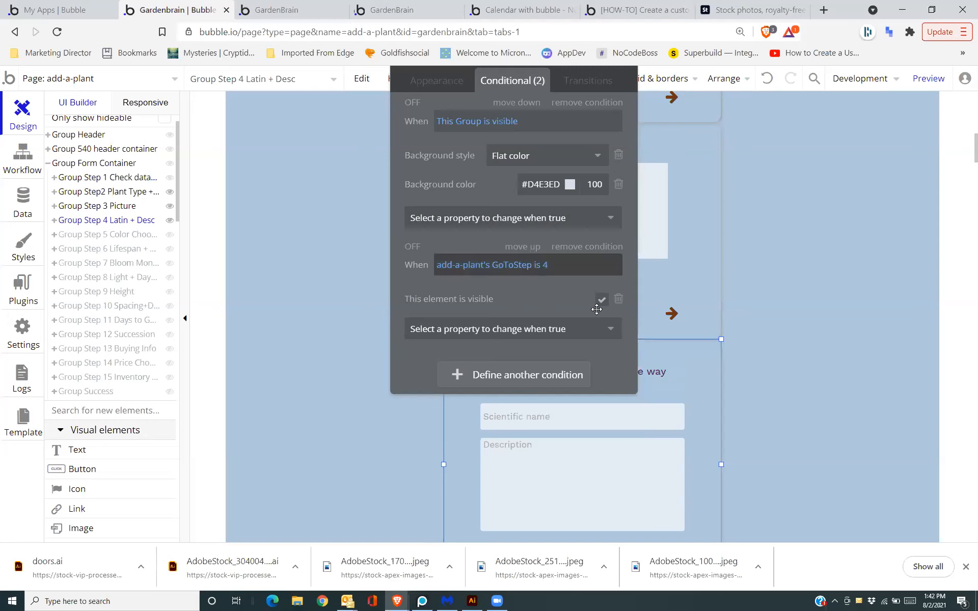
left_click(453, 81)
scroll(598, 298, "down", 3)
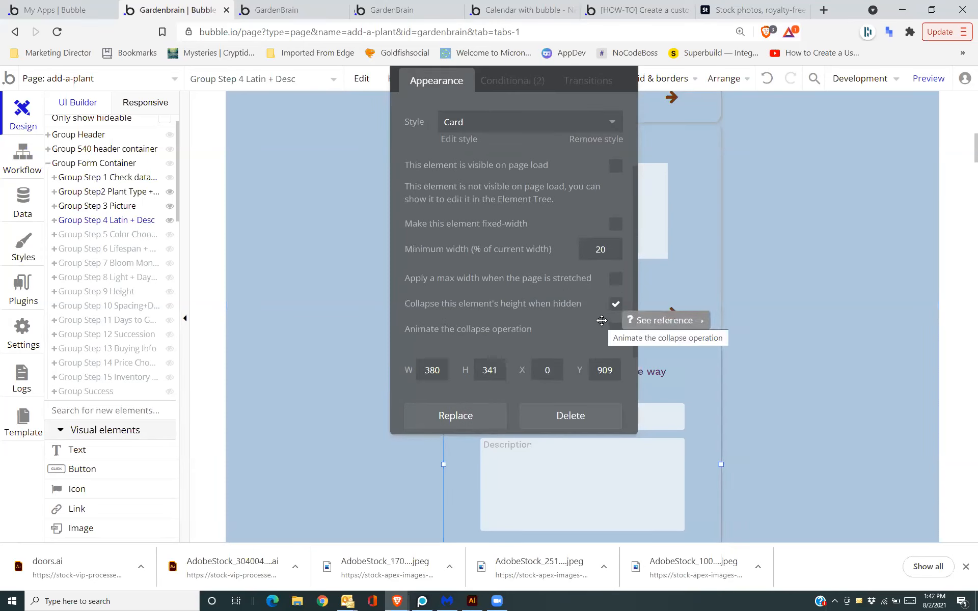
left_click_drag(515, 221, 822, 195)
Show the add-a-plant page properties and launch a debug-mode preview of the page.
left_click(390, 394)
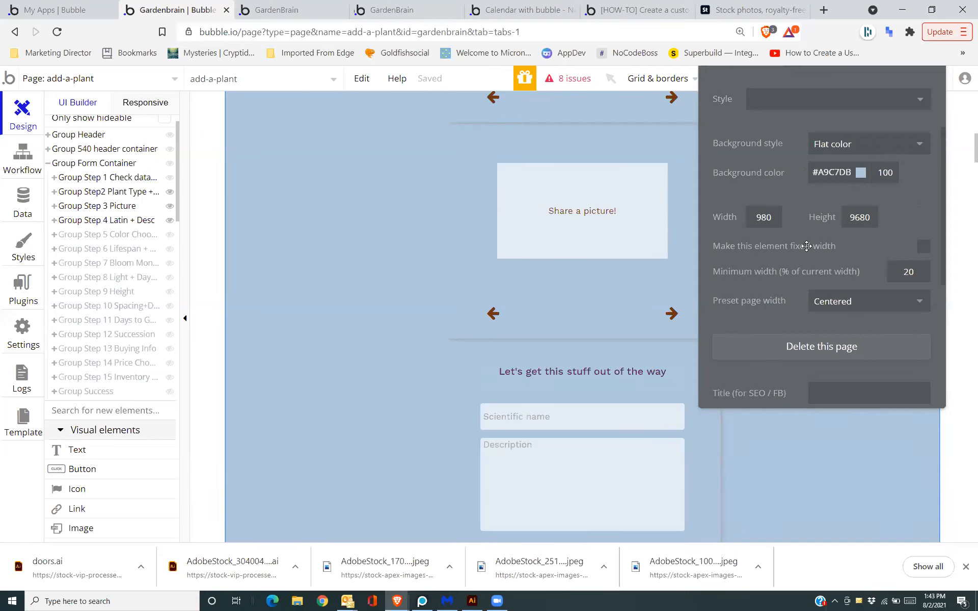
left_click_drag(807, 246, 785, 362)
left_click(917, 79)
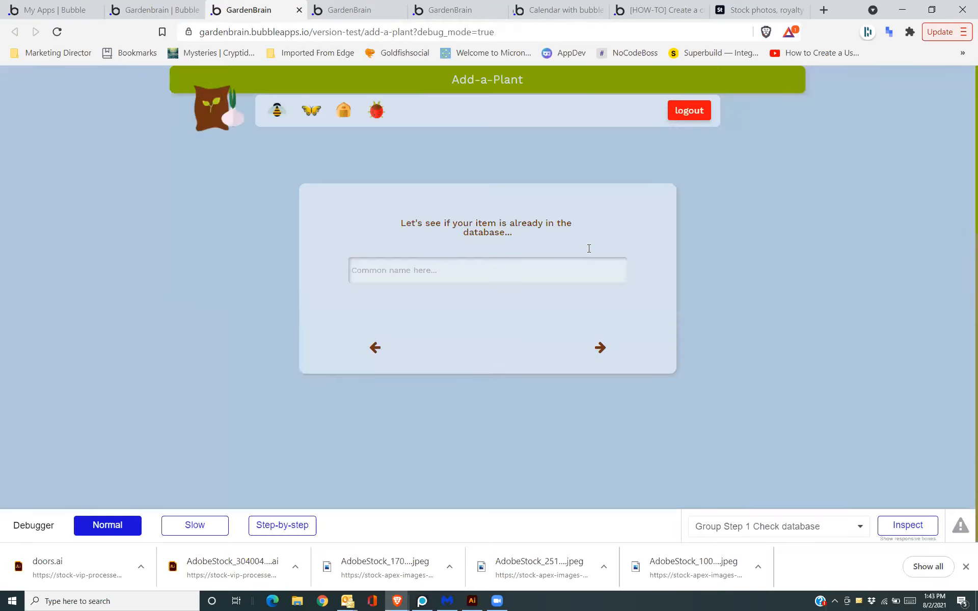
Enter a test common name, choose Flower, leave the form choice blank, and advance to the picture step.
type("sdfasfsdf")
left_click(600, 347)
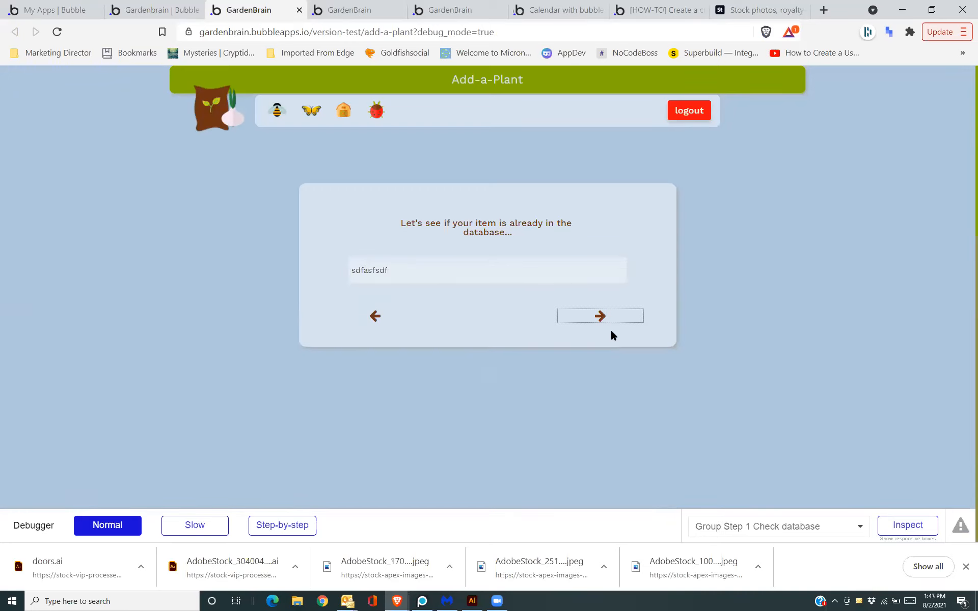
left_click(601, 317)
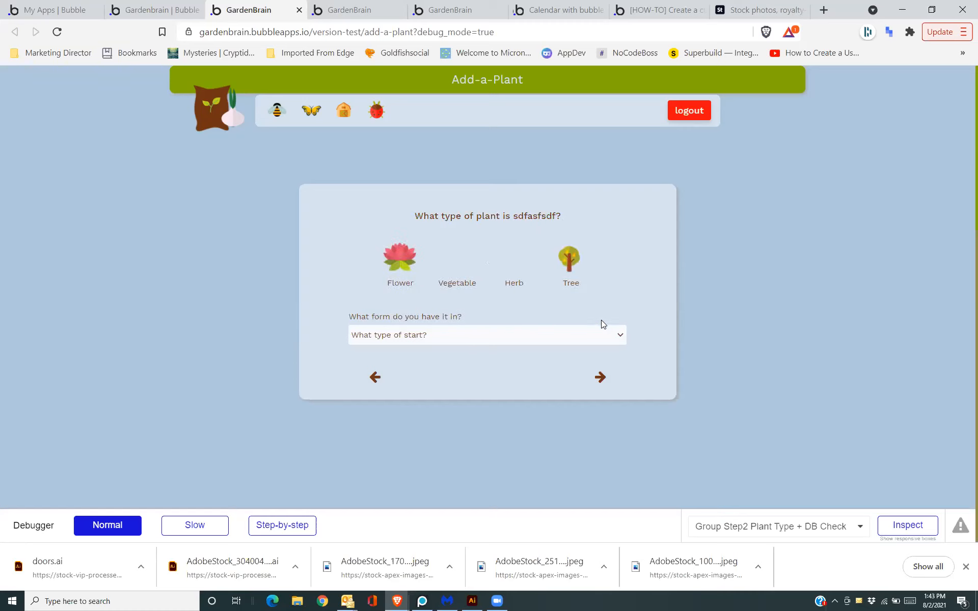
left_click(400, 257)
left_click(413, 336)
left_click(413, 354)
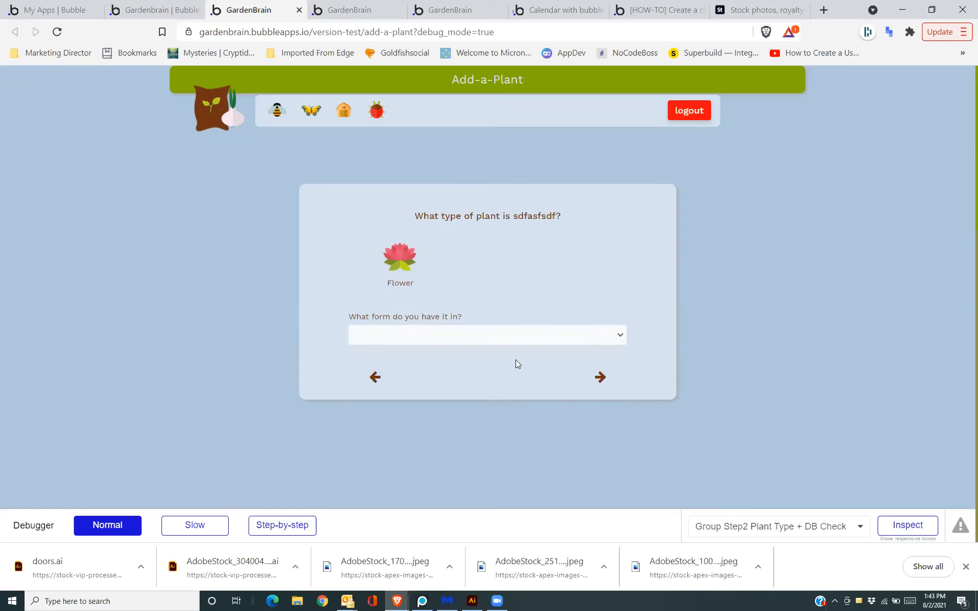
left_click(599, 378)
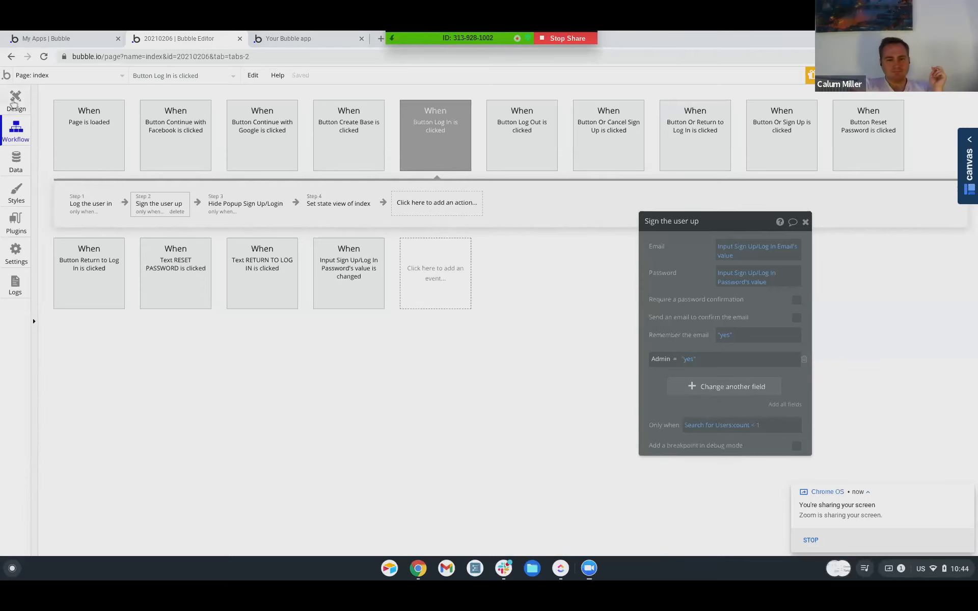
Close the old app's preview tab and editor tab.
left_click(15, 101)
left_click(40, 75)
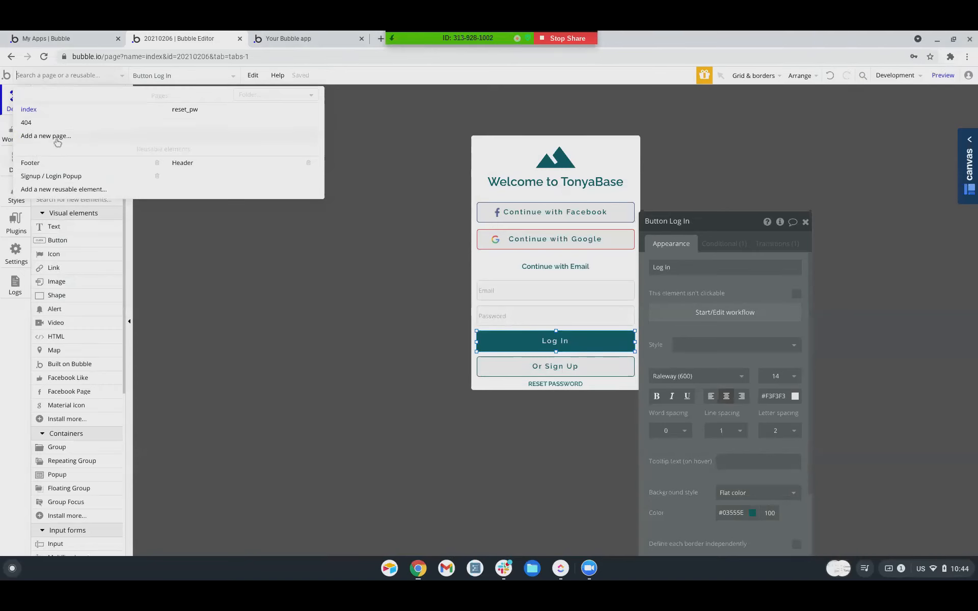
left_click(69, 39)
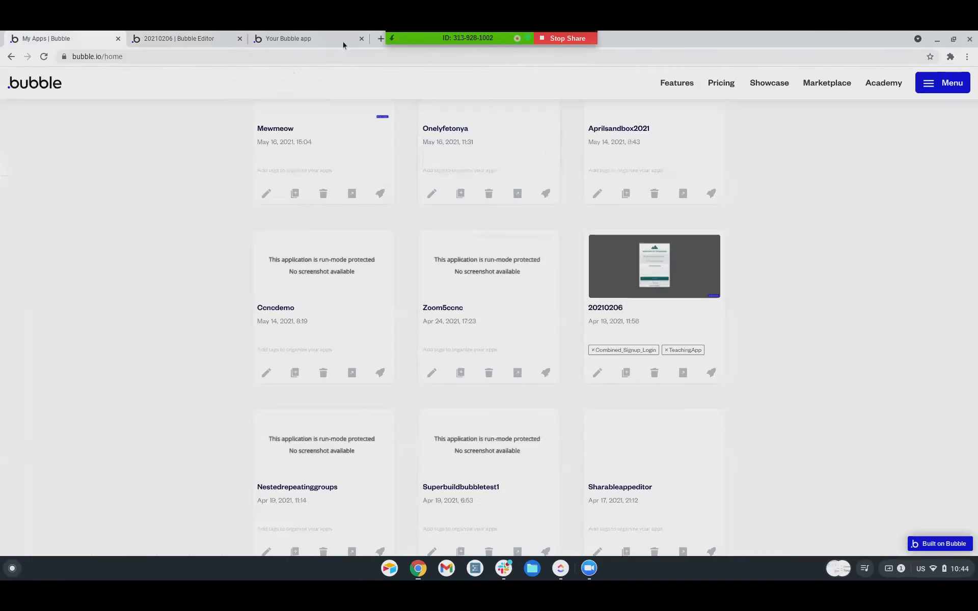
left_click(337, 38)
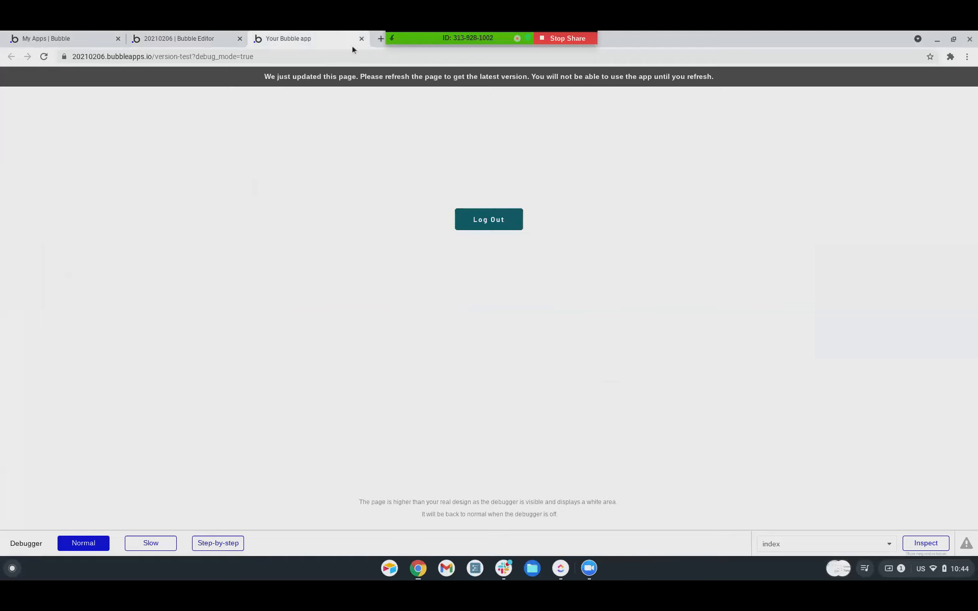
left_click(362, 39)
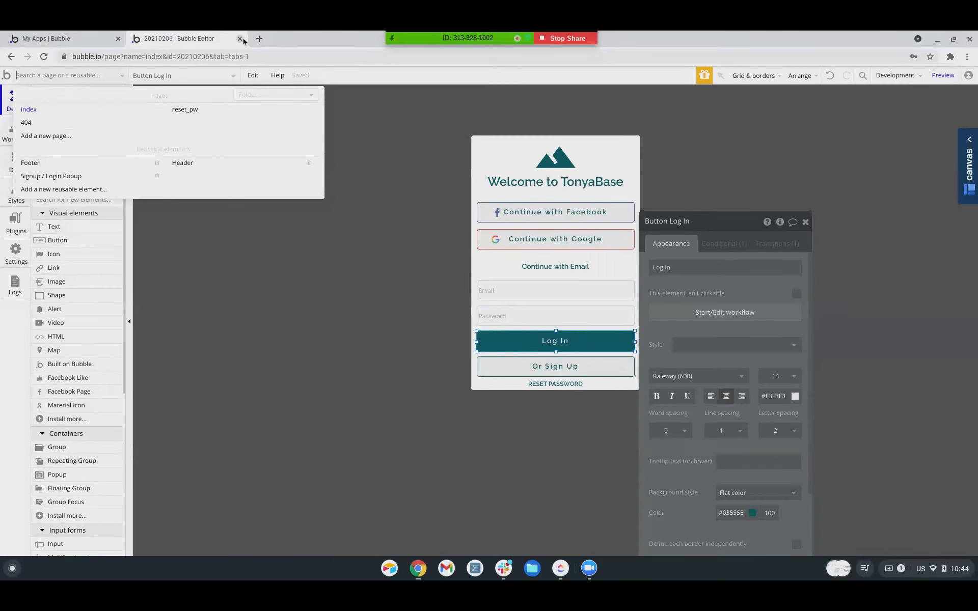
left_click(240, 38)
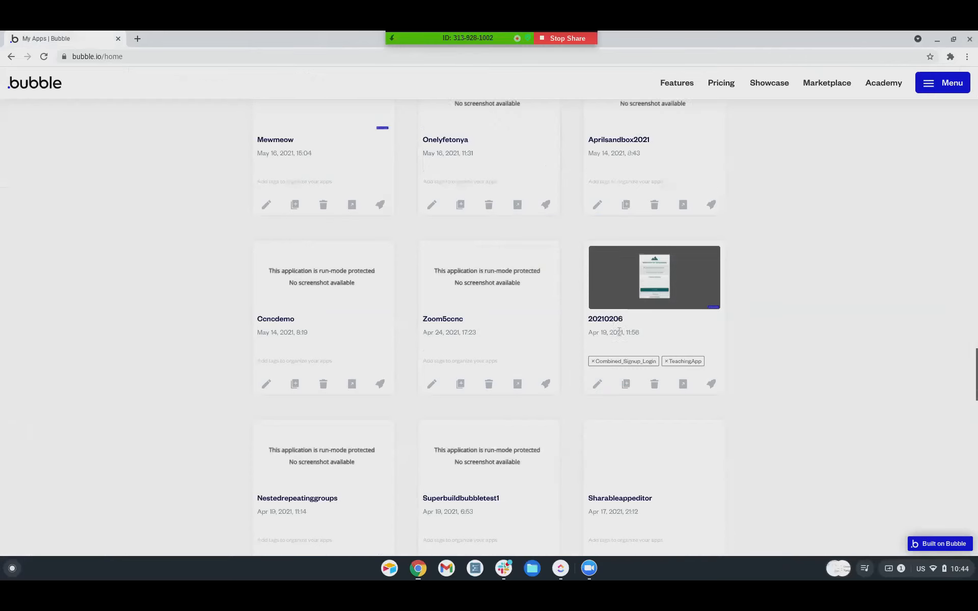
Open the Augustsandbox2021 Canvas app in the editor from My Apps.
scroll(619, 331, "up", 10)
scroll(622, 335, "up", 15)
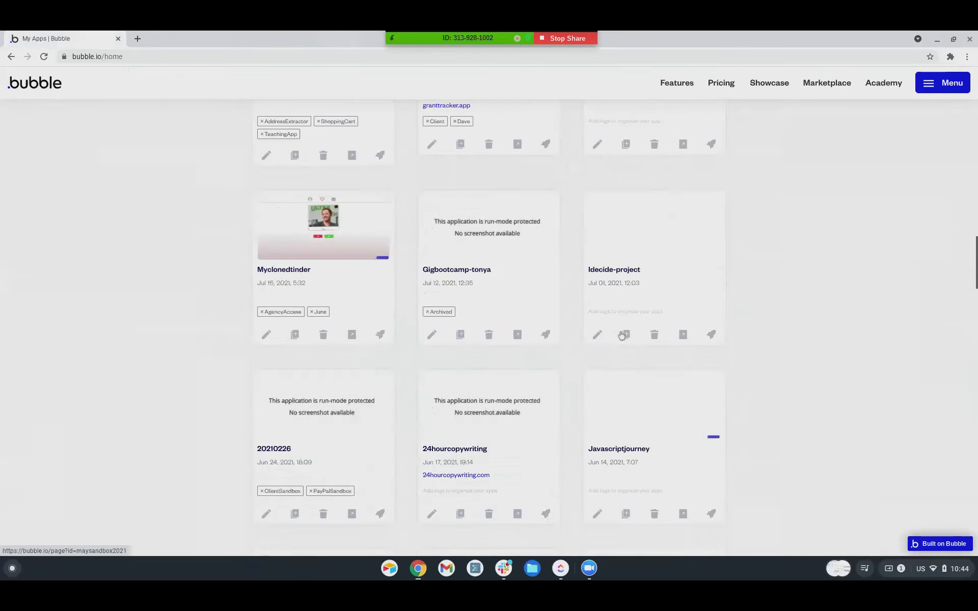
left_click(595, 441)
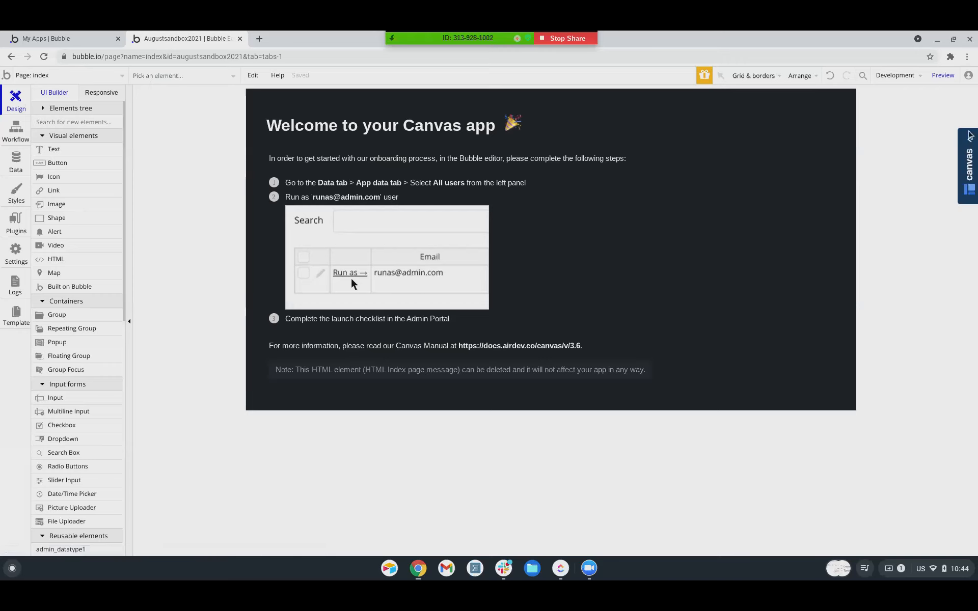
Add a page with path 'portal' using the Canvas Standard Portal/Dashboard template.
left_click(963, 154)
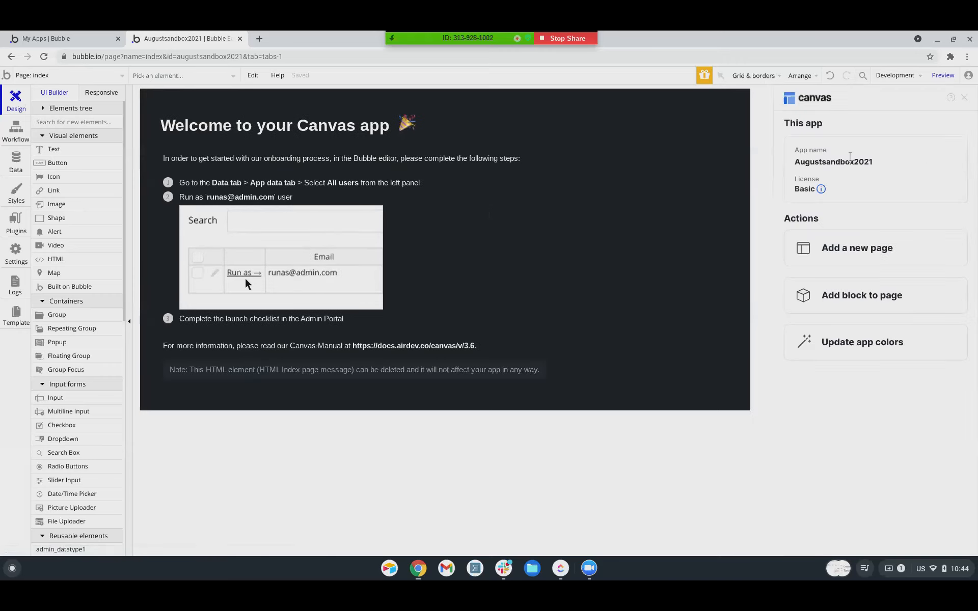
left_click(847, 255)
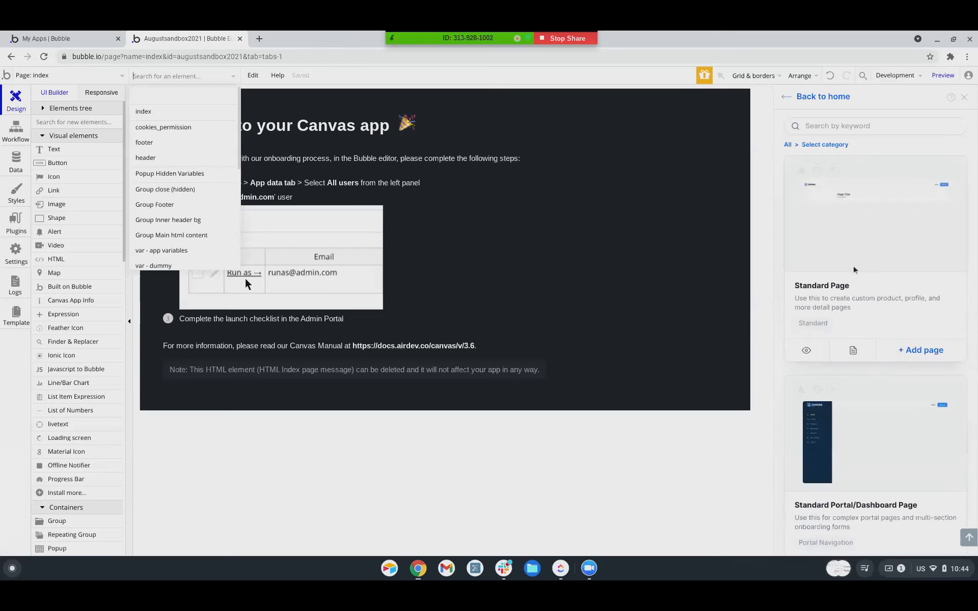
left_click(923, 524)
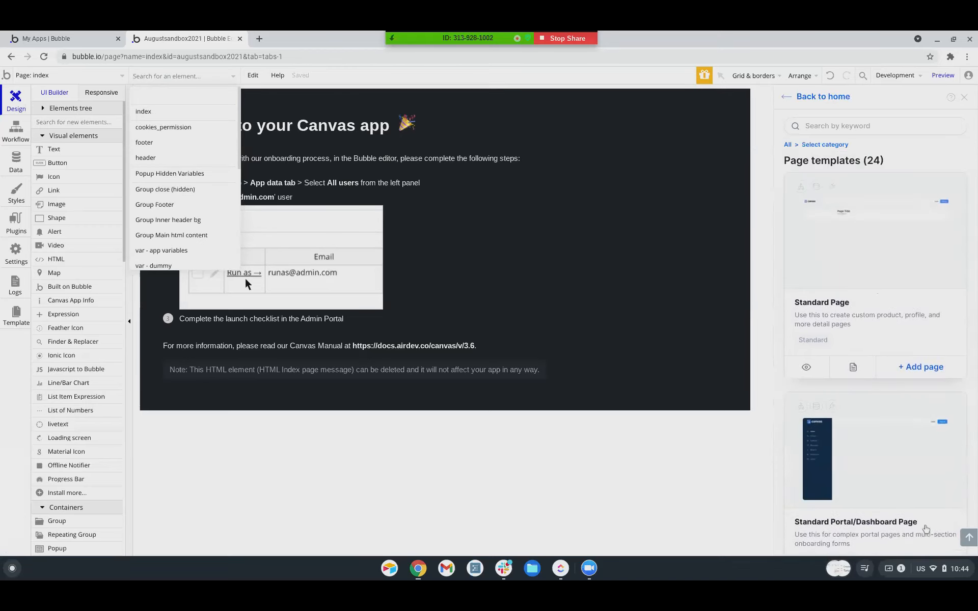
left_click(815, 214)
type("portal")
key("Return")
left_click(882, 263)
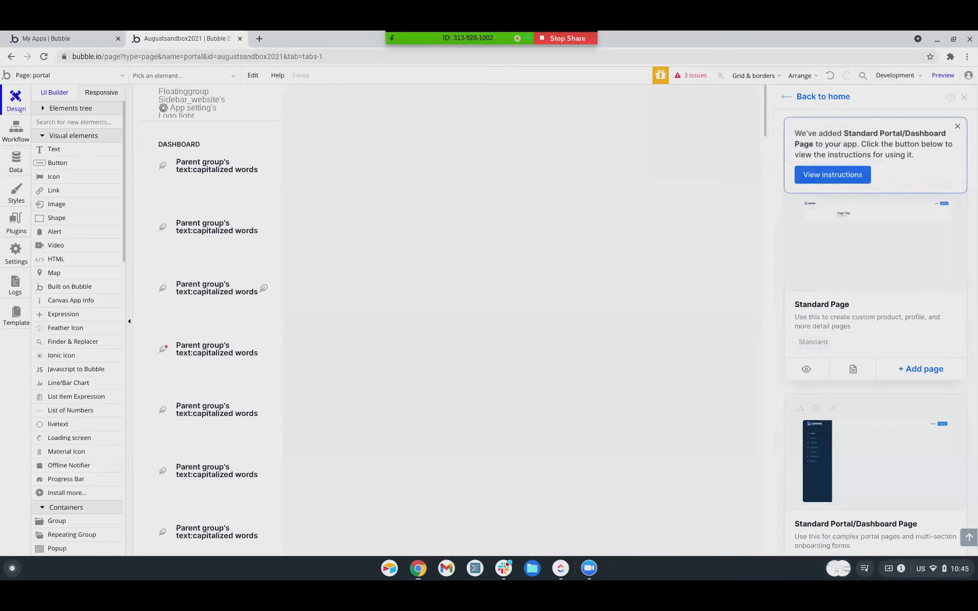
Dismiss the page-added notice, expand the portal's element tree, and preview the portal page.
left_click(958, 128)
scroll(895, 321, "down", 1)
scroll(893, 321, "up", 1)
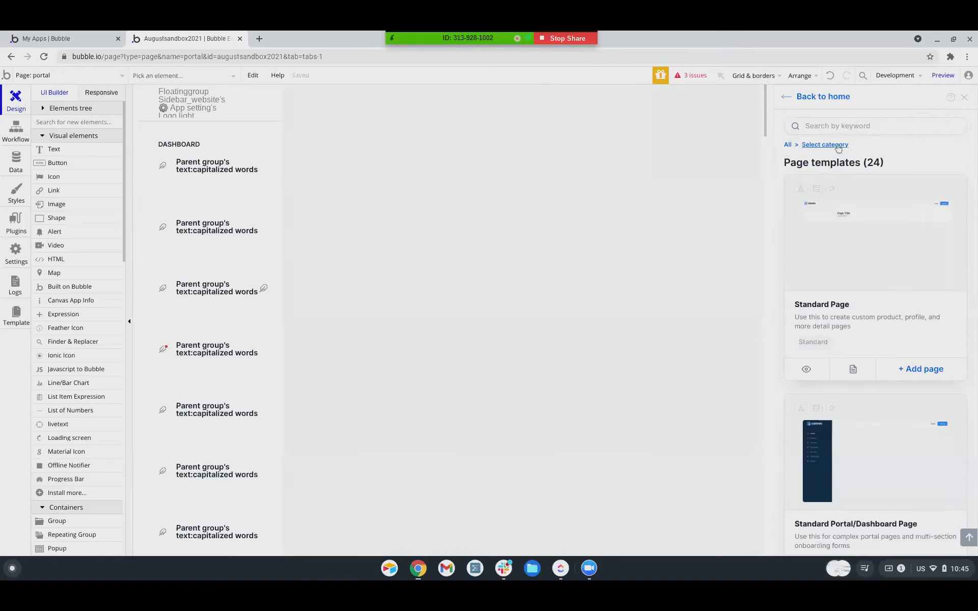
left_click(823, 97)
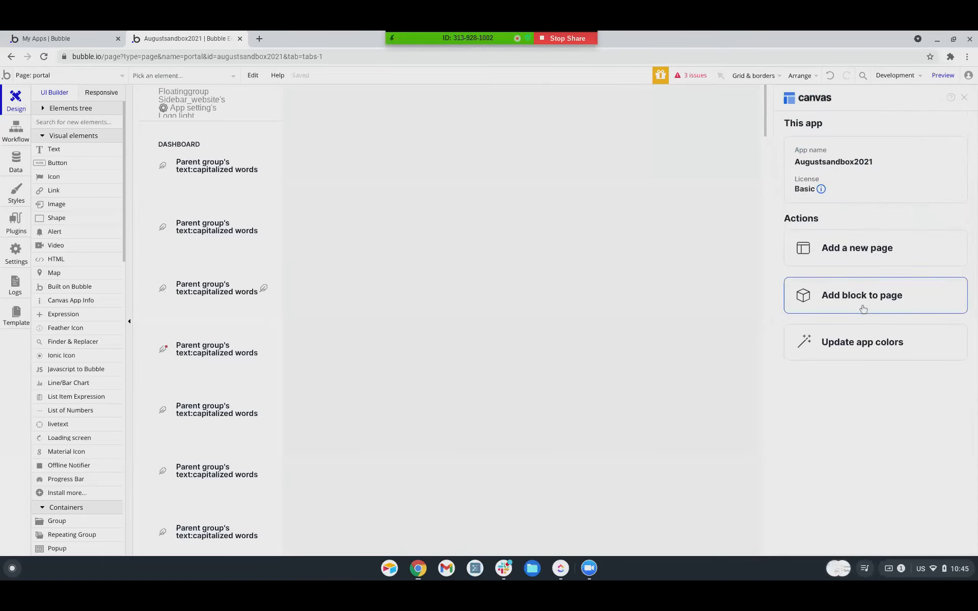
left_click(44, 109)
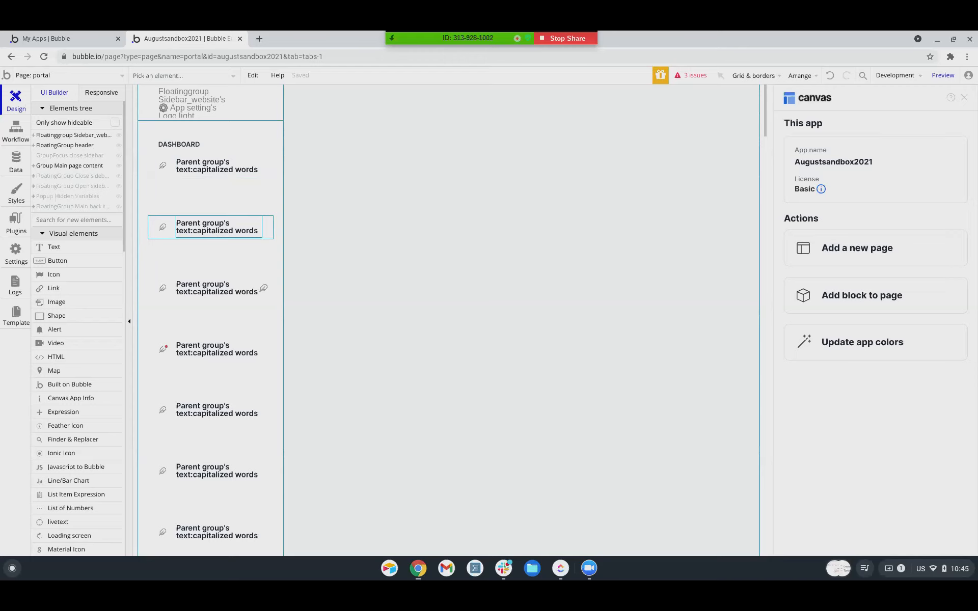
left_click(943, 76)
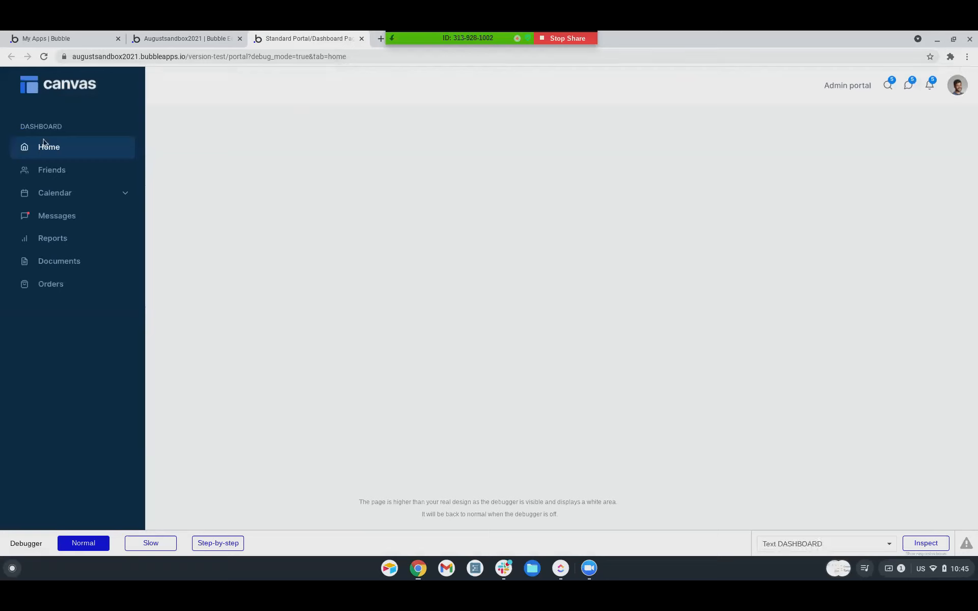
Try Friends, Calendar (Manage events, Set reminders), Messages, Reports, Documents and Orders, then return to the editor.
left_click(47, 175)
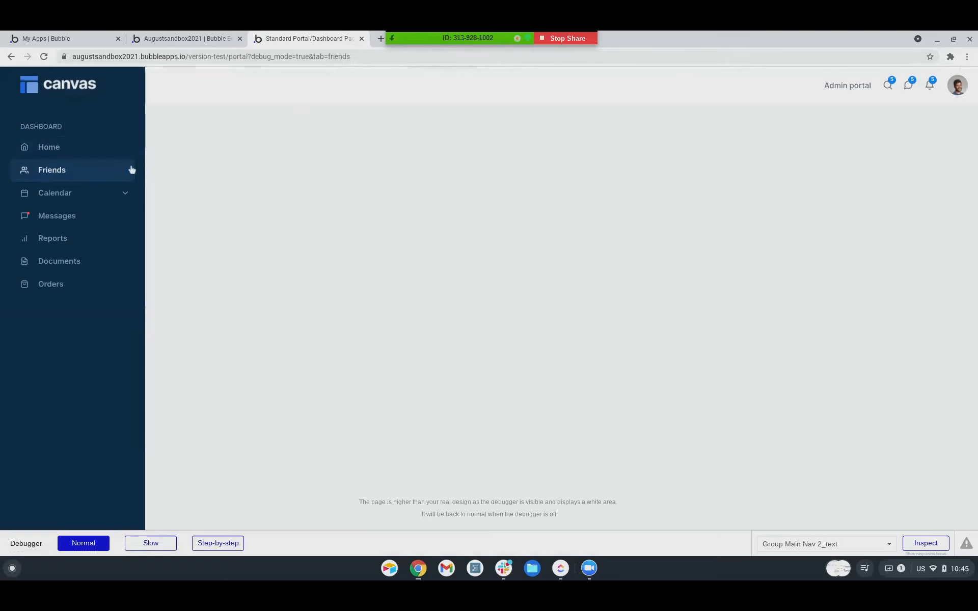
left_click(77, 194)
left_click(68, 216)
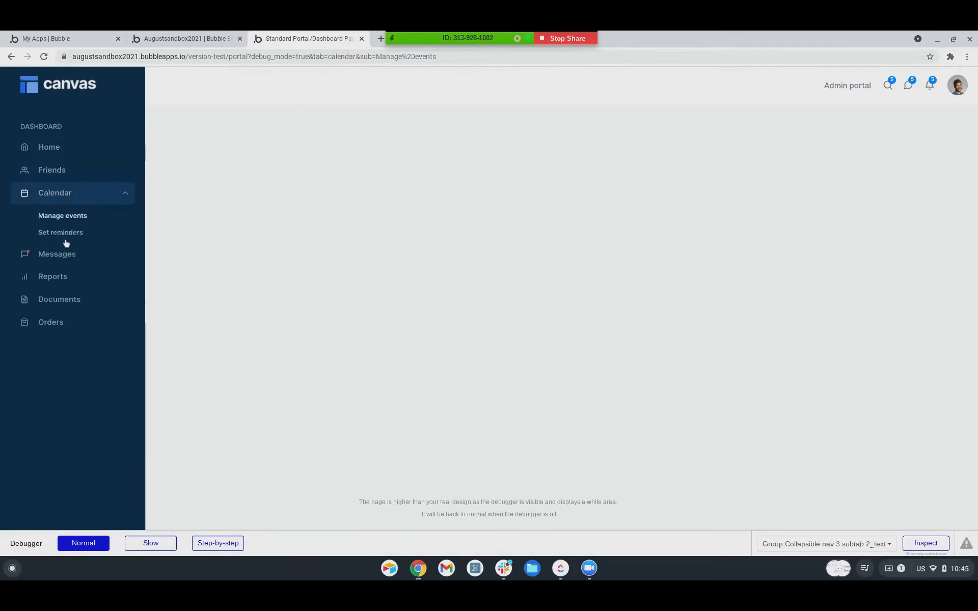
left_click(65, 234)
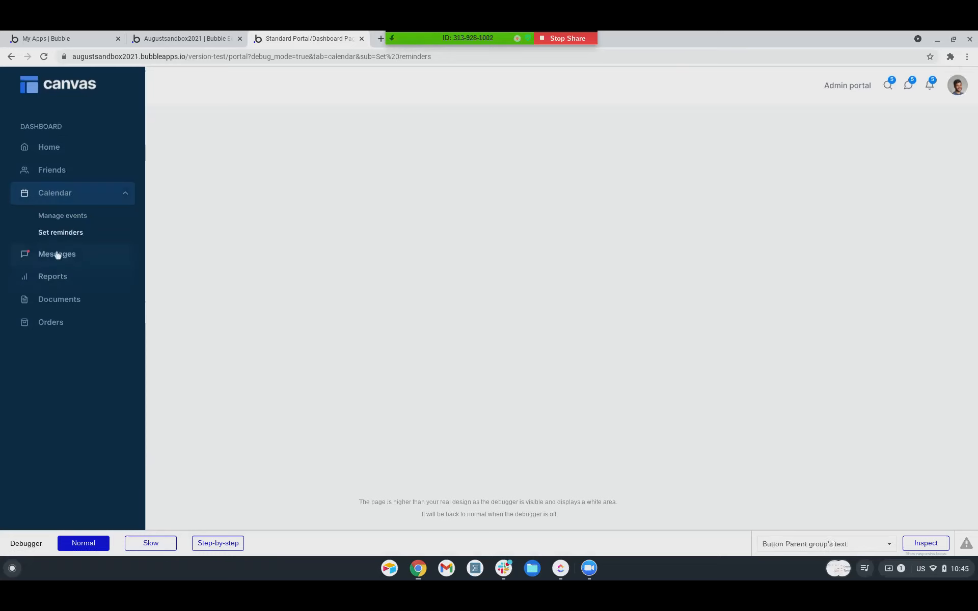
left_click(58, 254)
left_click(54, 240)
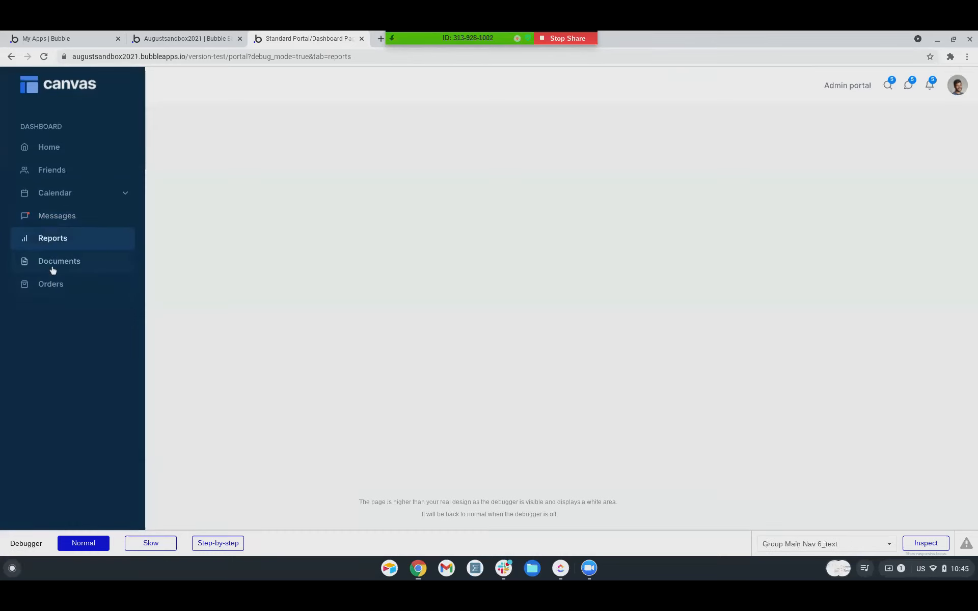
left_click(53, 269)
left_click(50, 283)
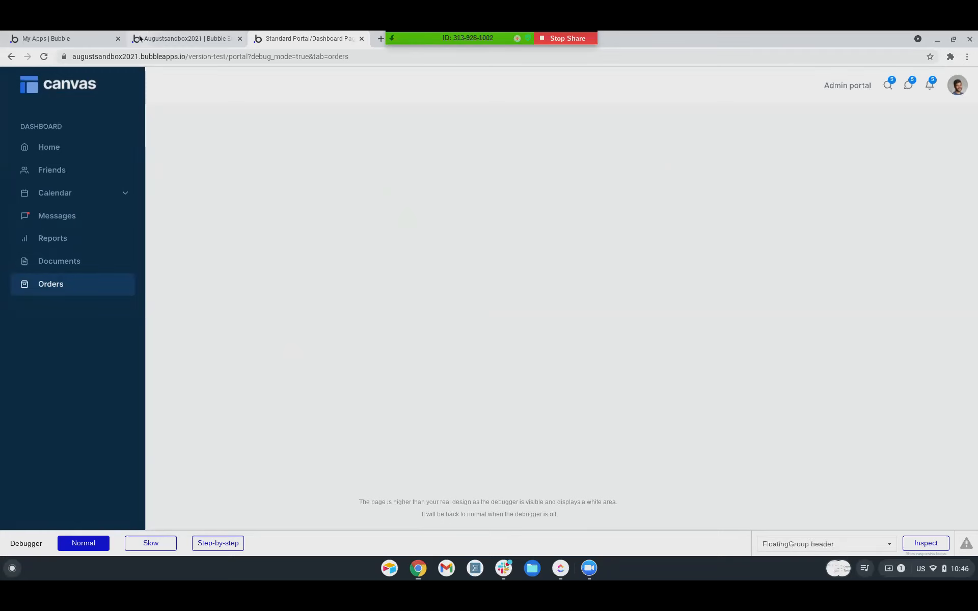
left_click(159, 40)
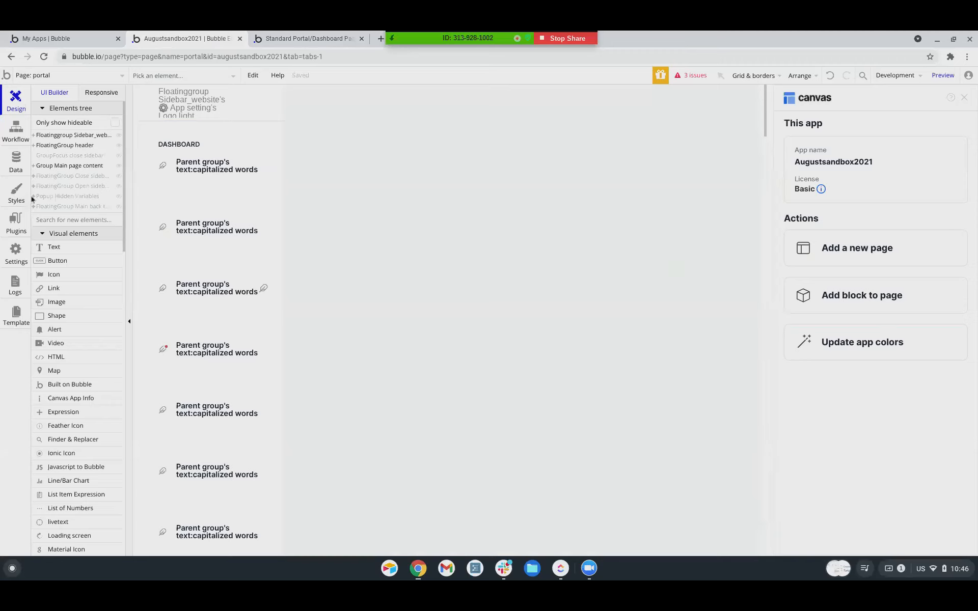
Select Blocks container 860 under Group Main page content > Group Inner tabs content.
left_click(34, 167)
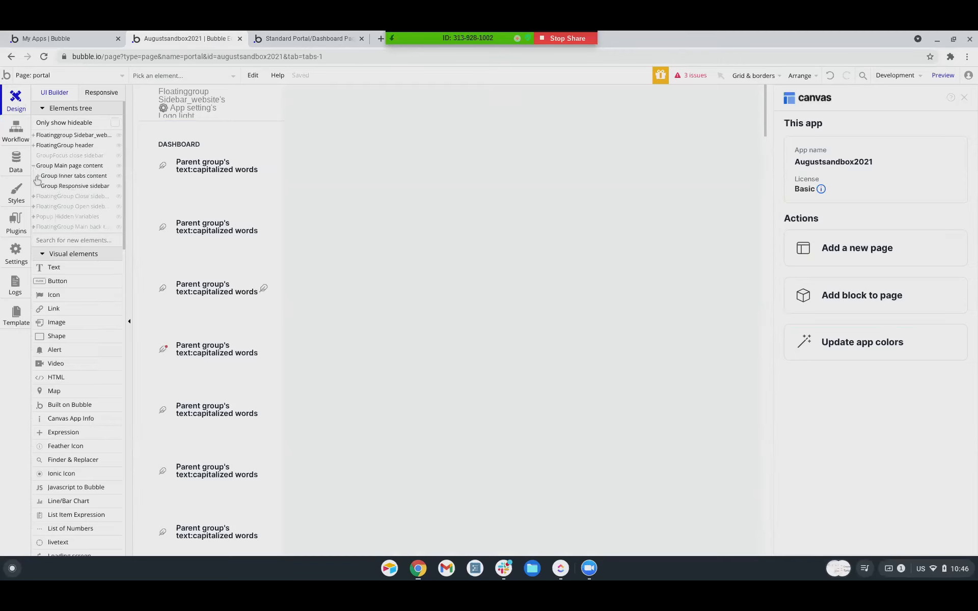
left_click(38, 176)
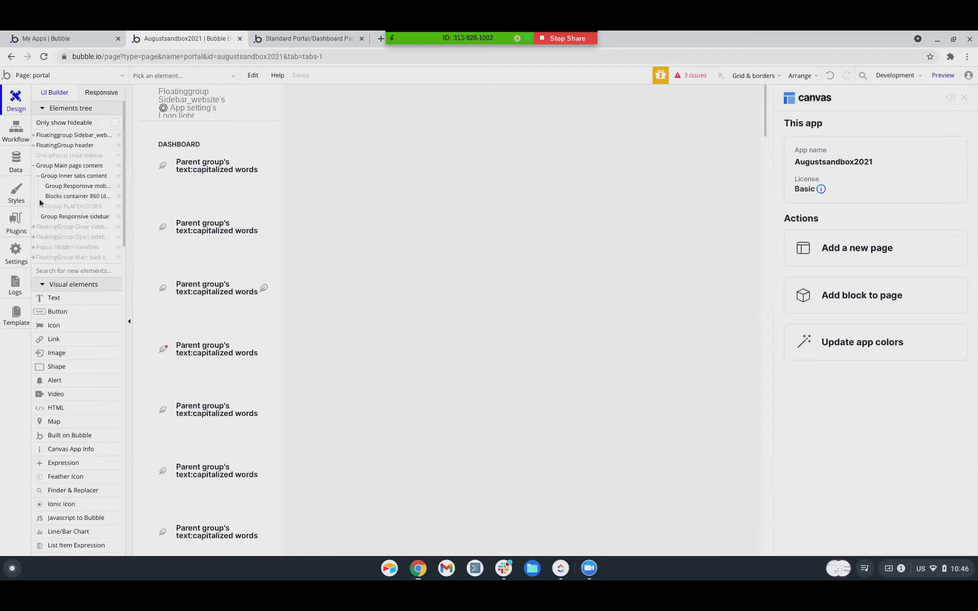
left_click(68, 200)
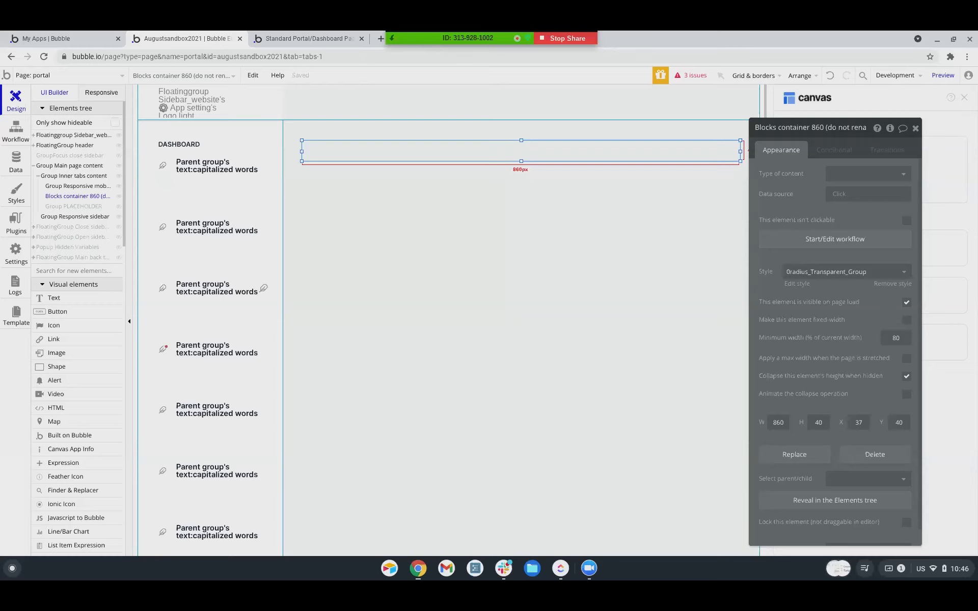
Reload the portal preview, then bring up the Canvas blocks library in the editor.
left_click(304, 39)
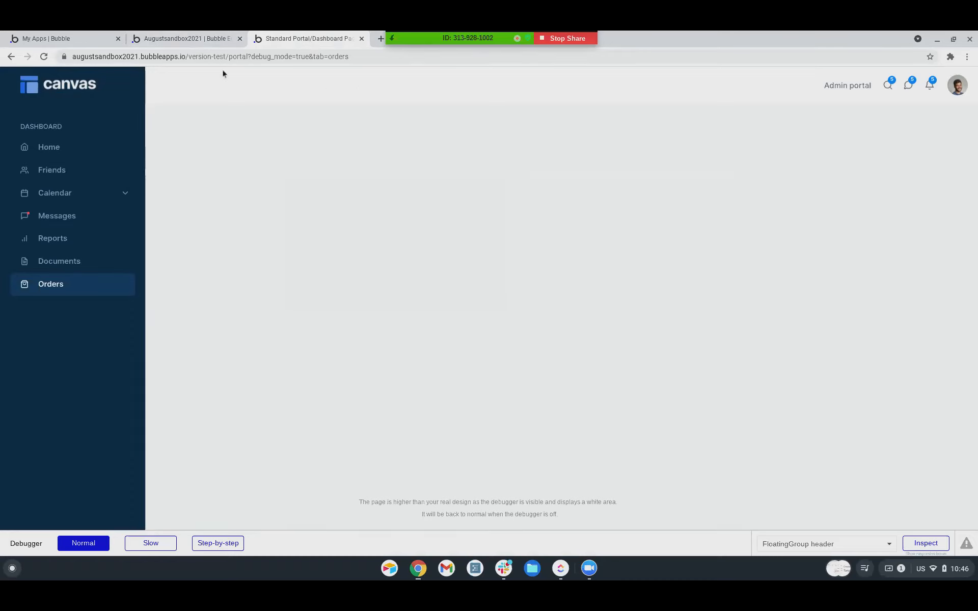
key("ctrl+r")
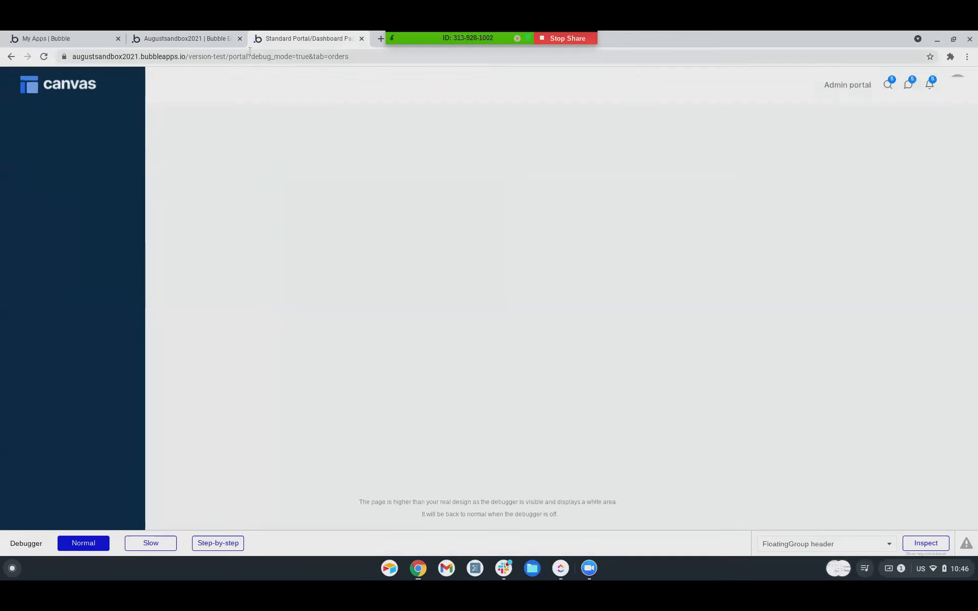
left_click(186, 39)
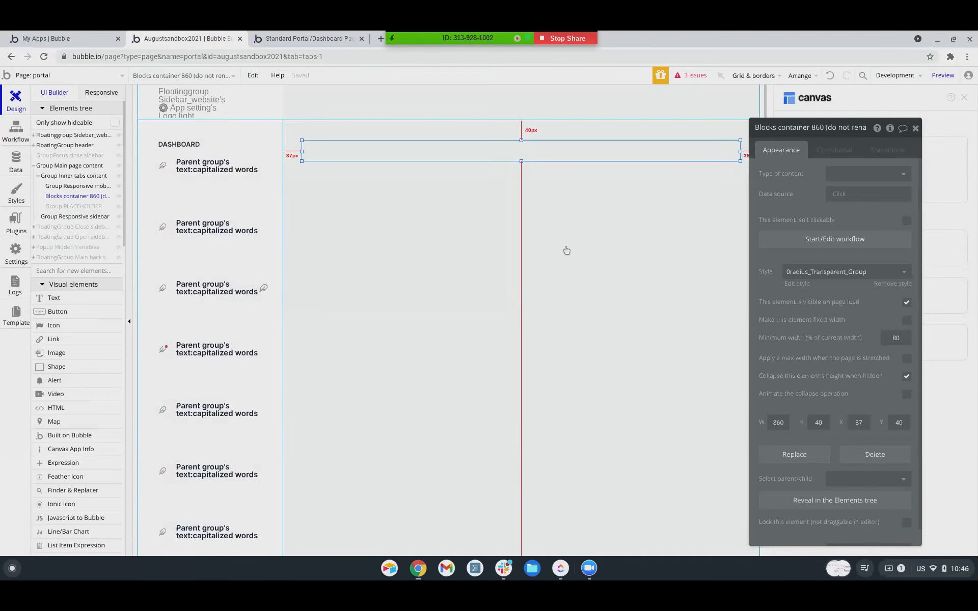
left_click(916, 129)
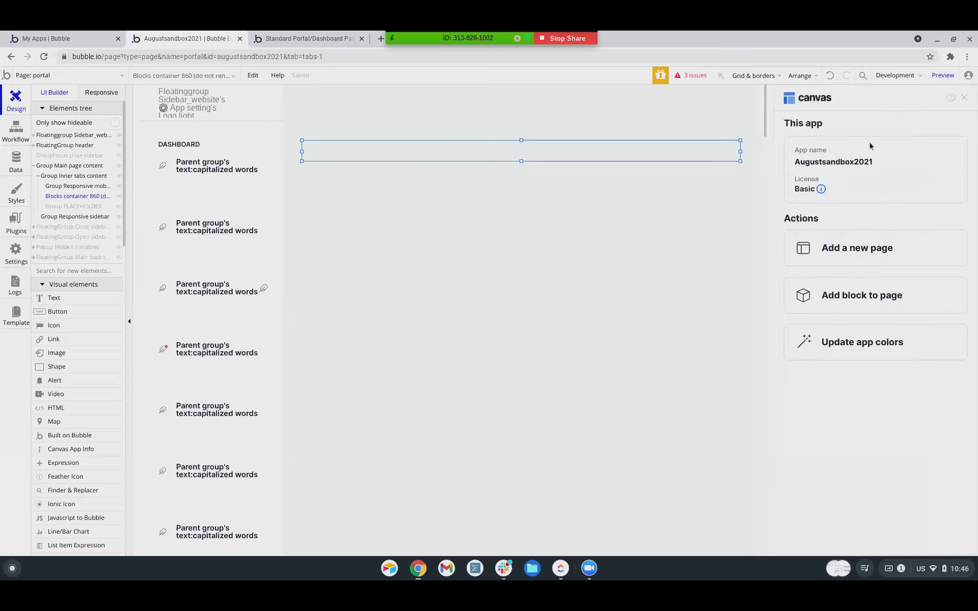
left_click(838, 297)
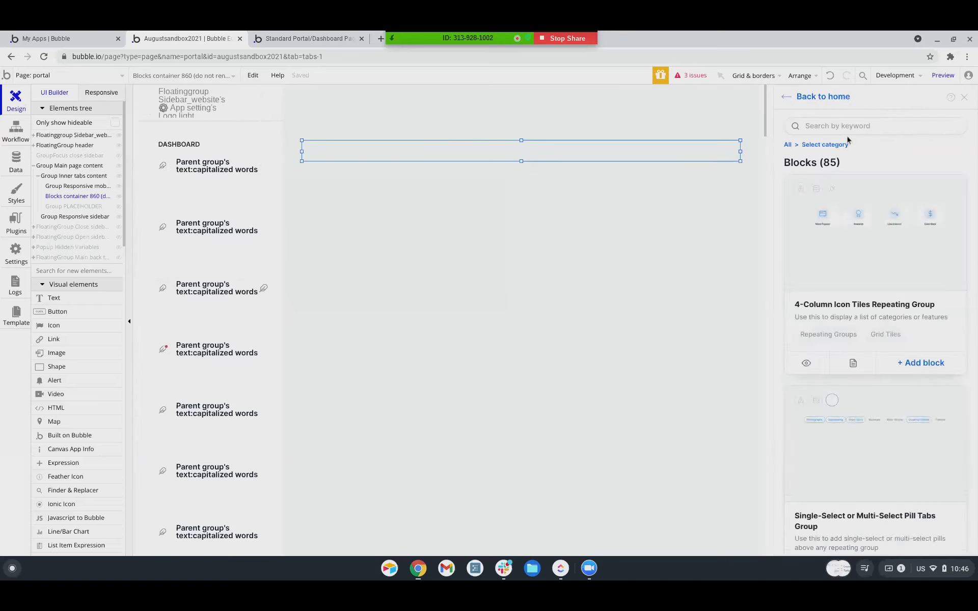
Add the 4-Column Icon Tiles Repeating Group block and confirm adding it to the app.
left_click(928, 352)
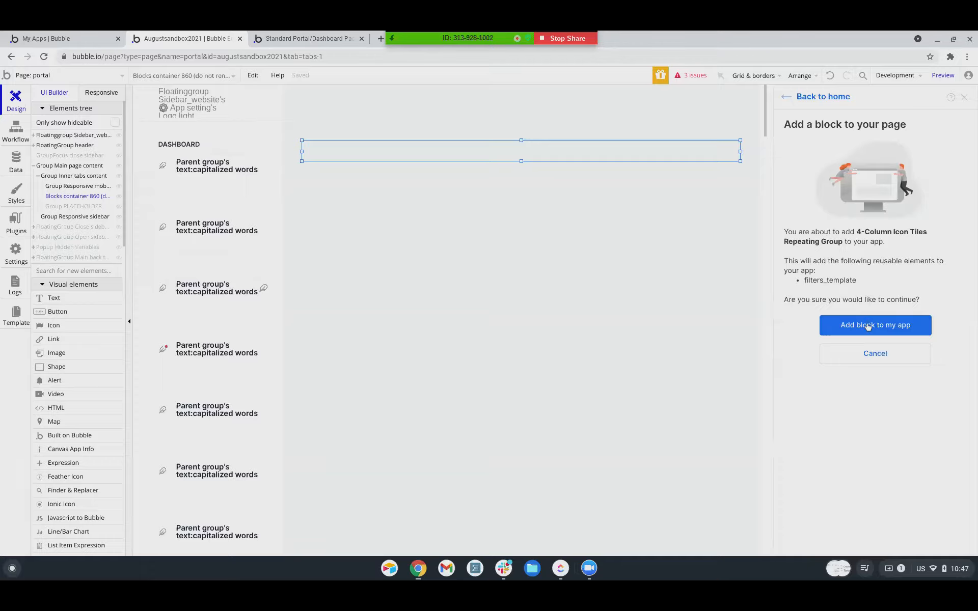
left_click(868, 327)
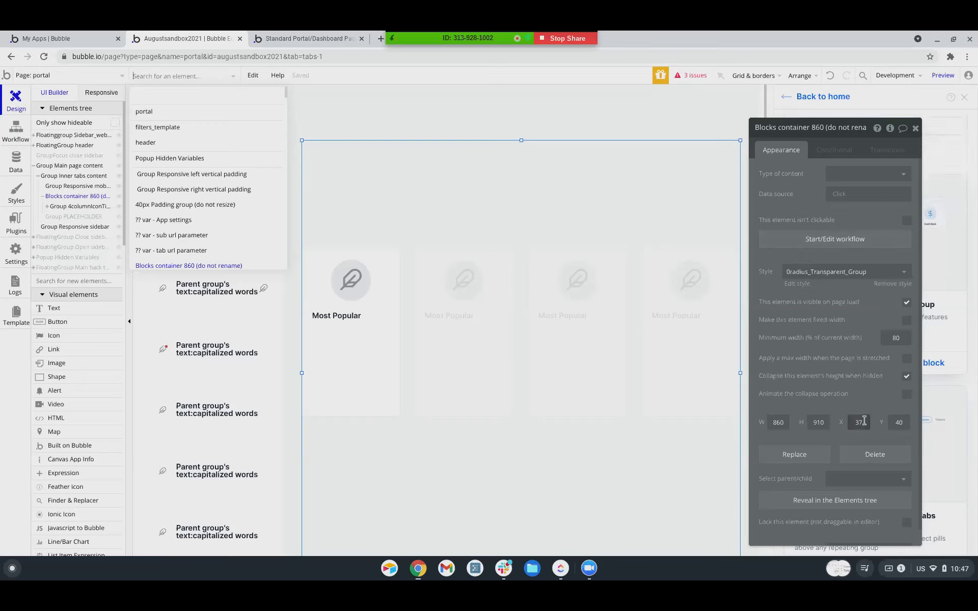
scroll(804, 449, "down", 1)
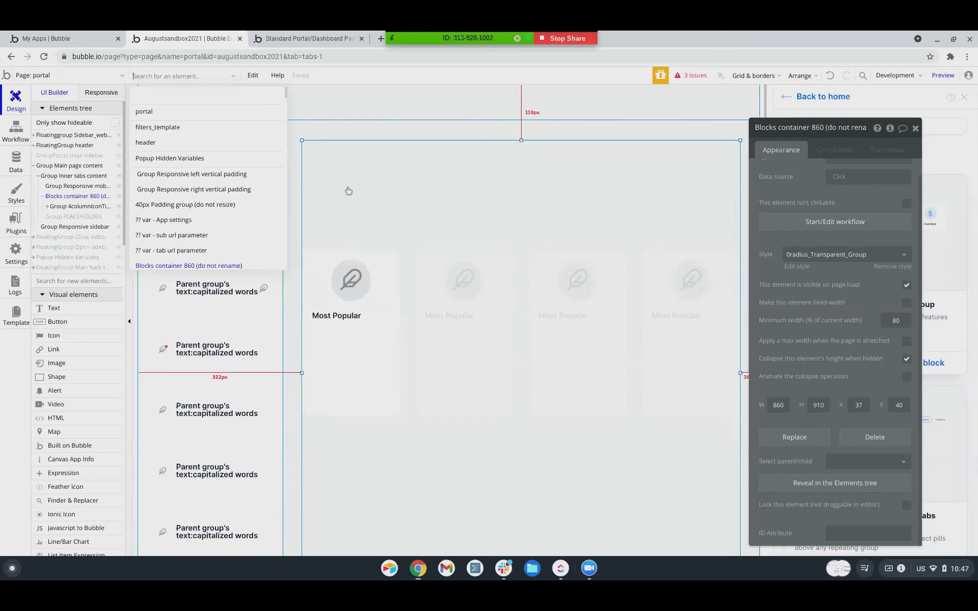
scroll(426, 421, "down", 5)
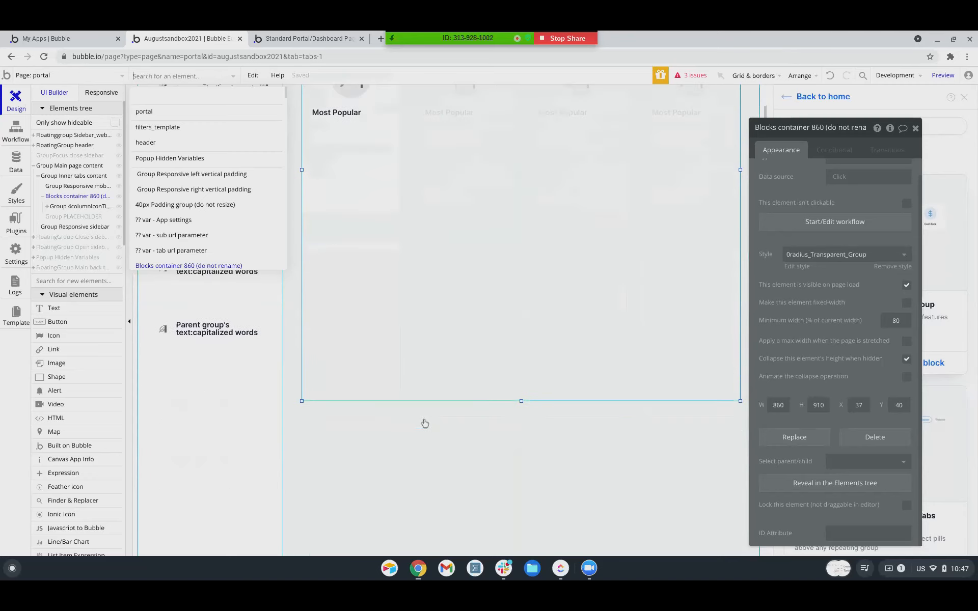
scroll(425, 423, "up", 5)
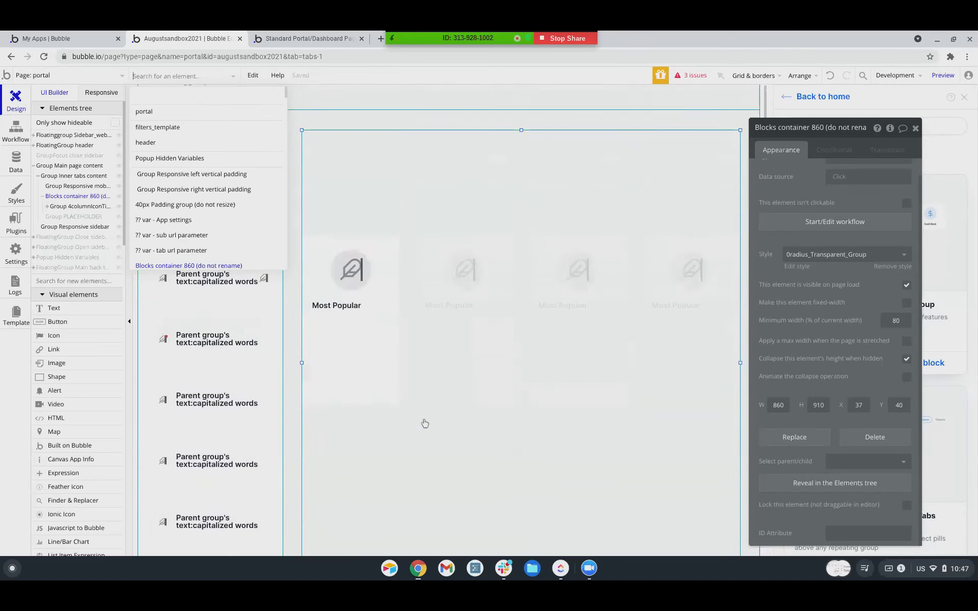
scroll(425, 423, "down", 2)
scroll(425, 423, "up", 1)
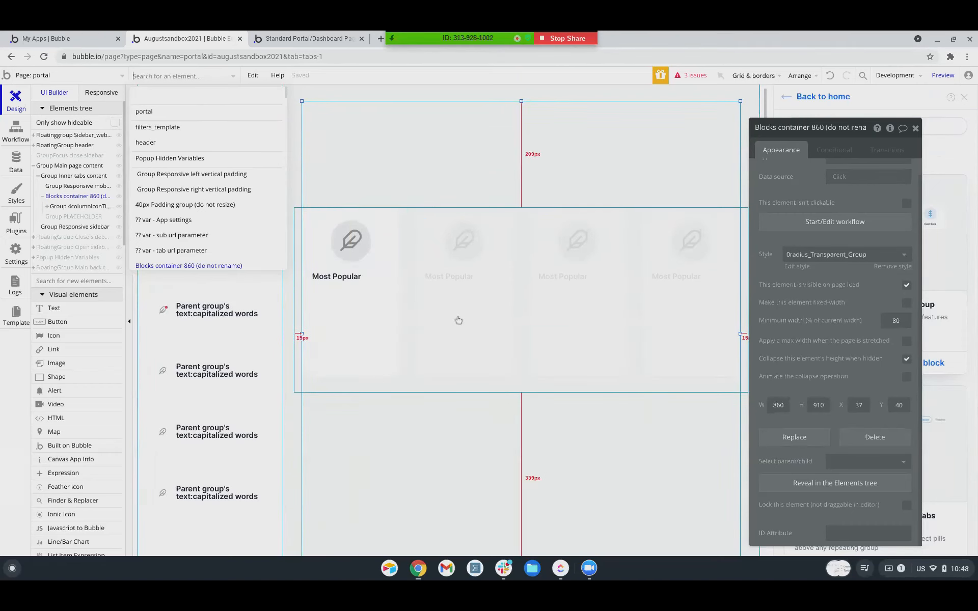
scroll(515, 231, "down", 1)
scroll(513, 225, "up", 2)
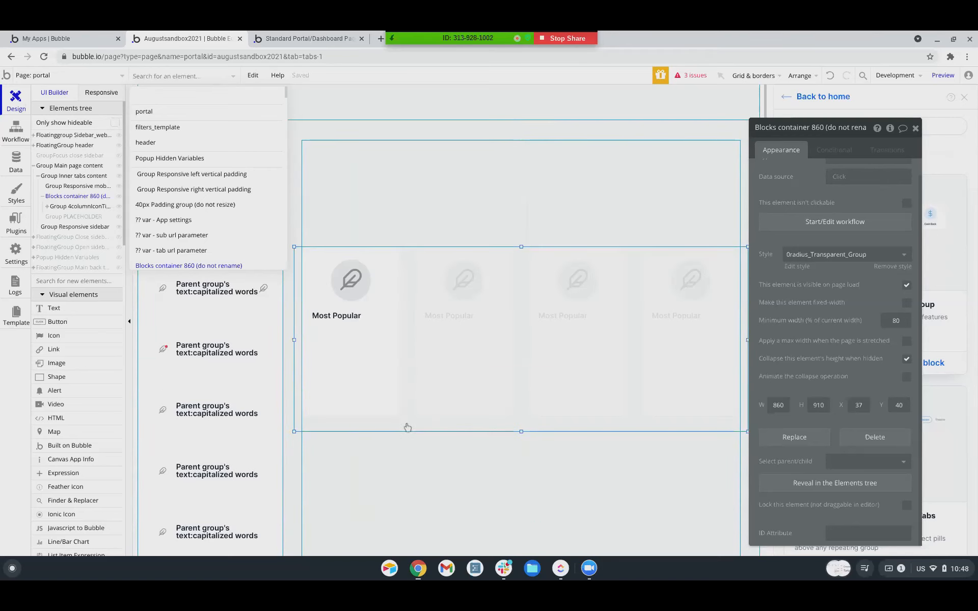
Select Group 4columnIconTilesRG and start a condition on Get tab from page URL.
left_click(408, 427)
left_click(371, 475)
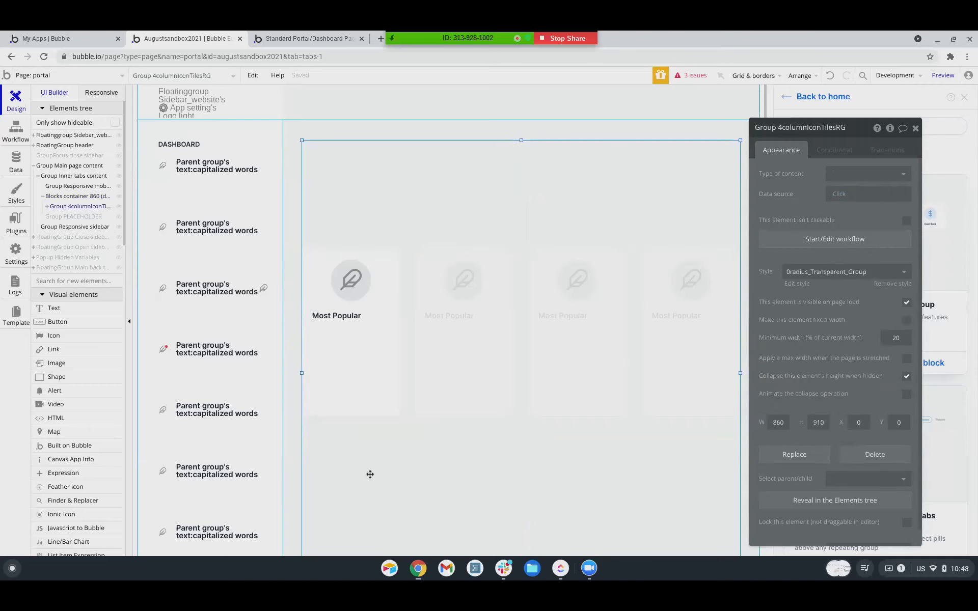
left_click(60, 208)
left_click(60, 209)
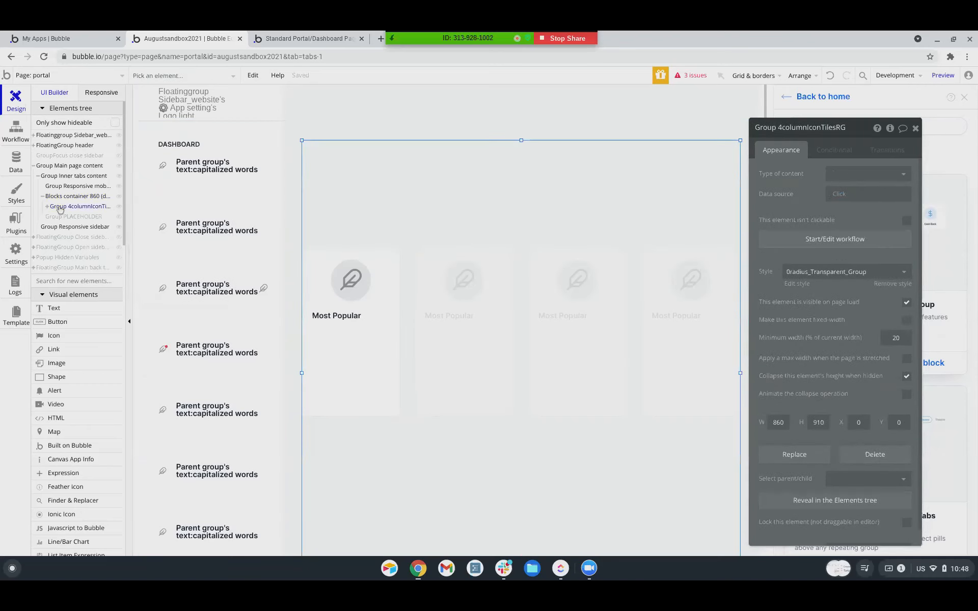
left_click(837, 152)
left_click(819, 178)
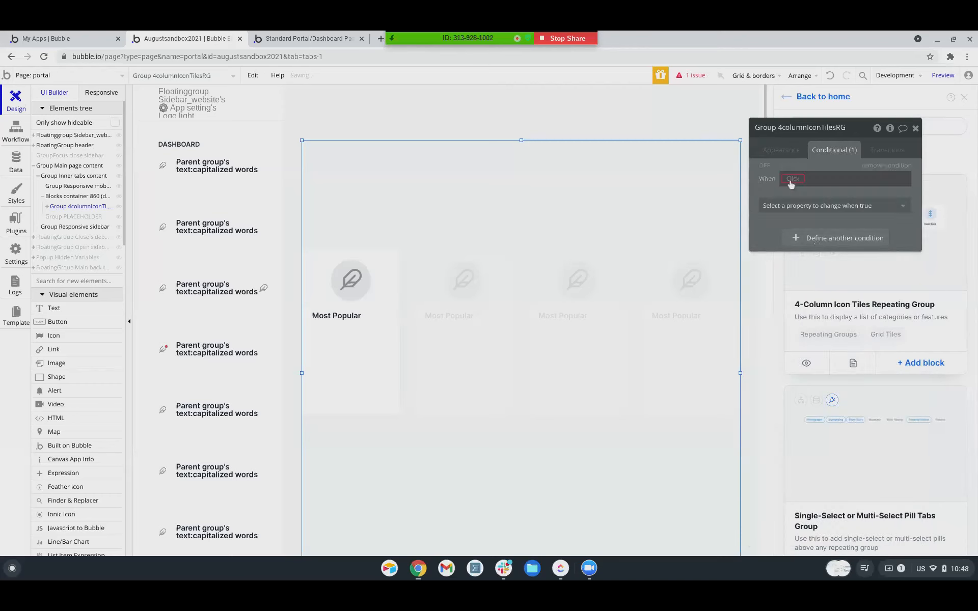
left_click(790, 180)
type("get")
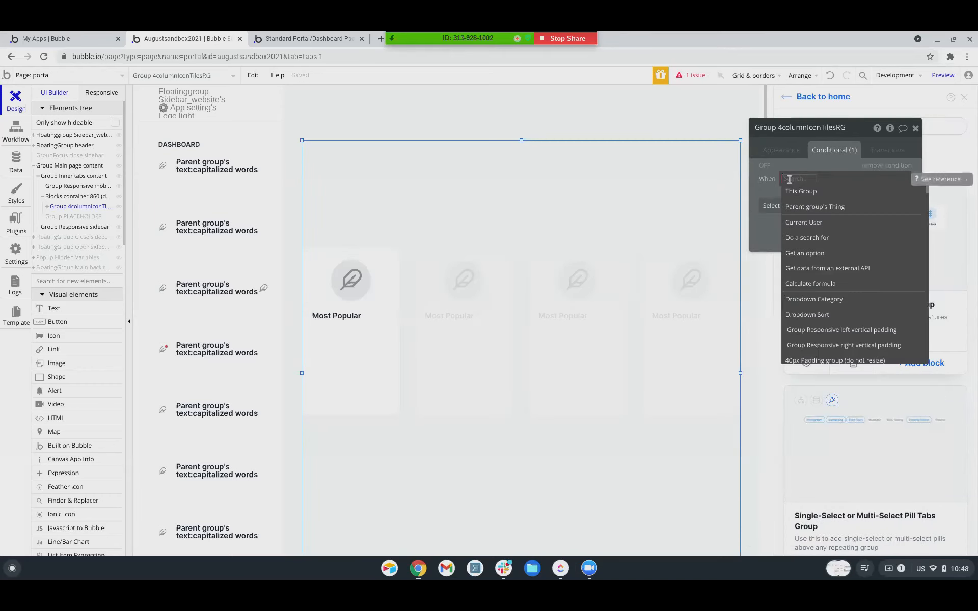
left_click(831, 253)
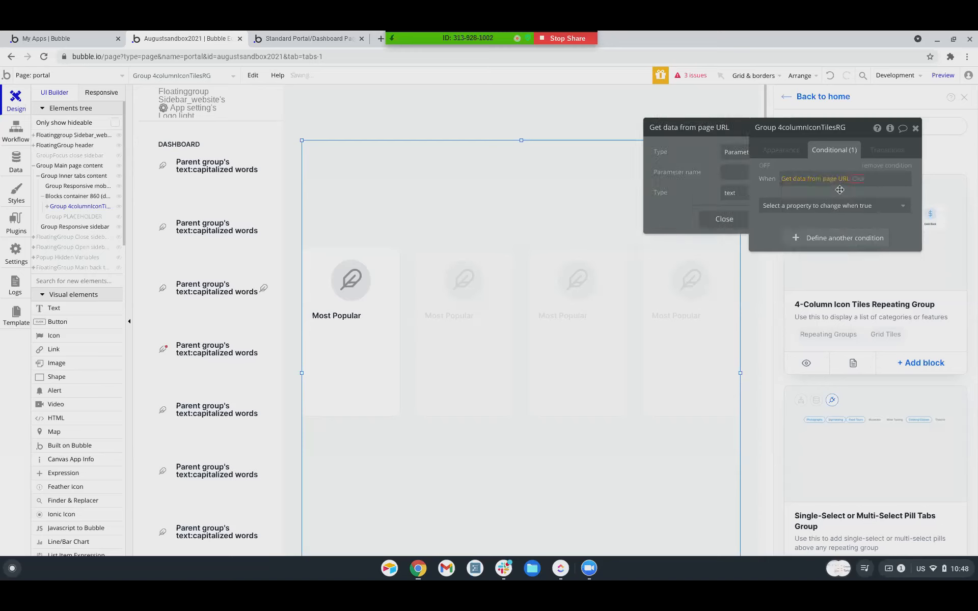
left_click(720, 180)
type("tab")
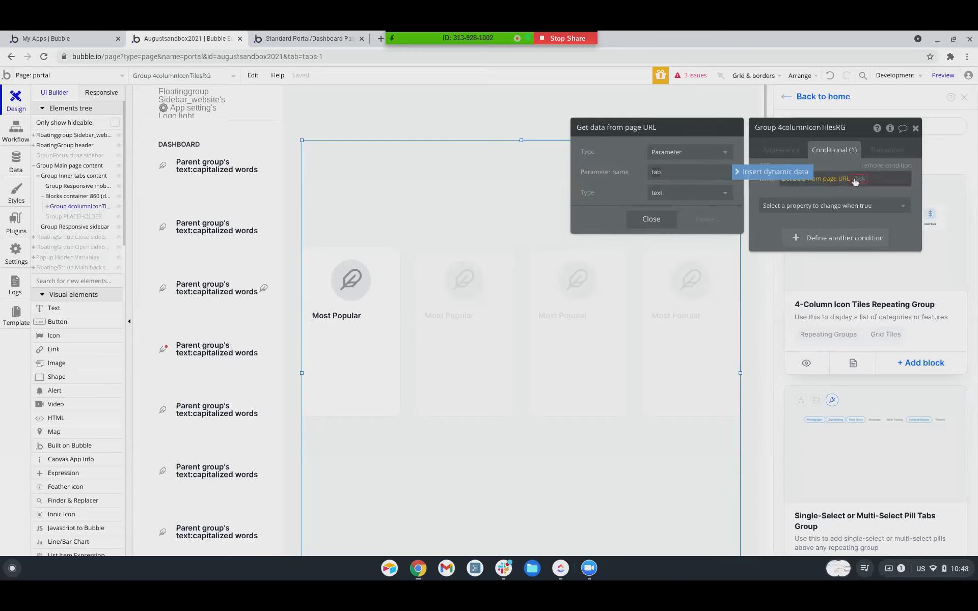
left_click(856, 179)
Require tab to equal Group Main Nav 1_text's text for visibility, and hide the group on page load.
left_click(861, 193)
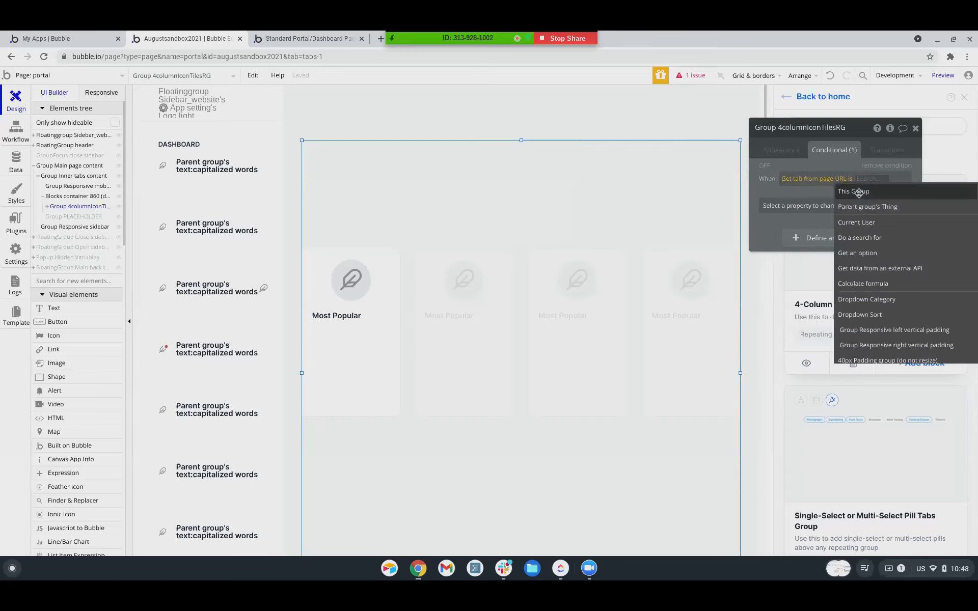
type("main n")
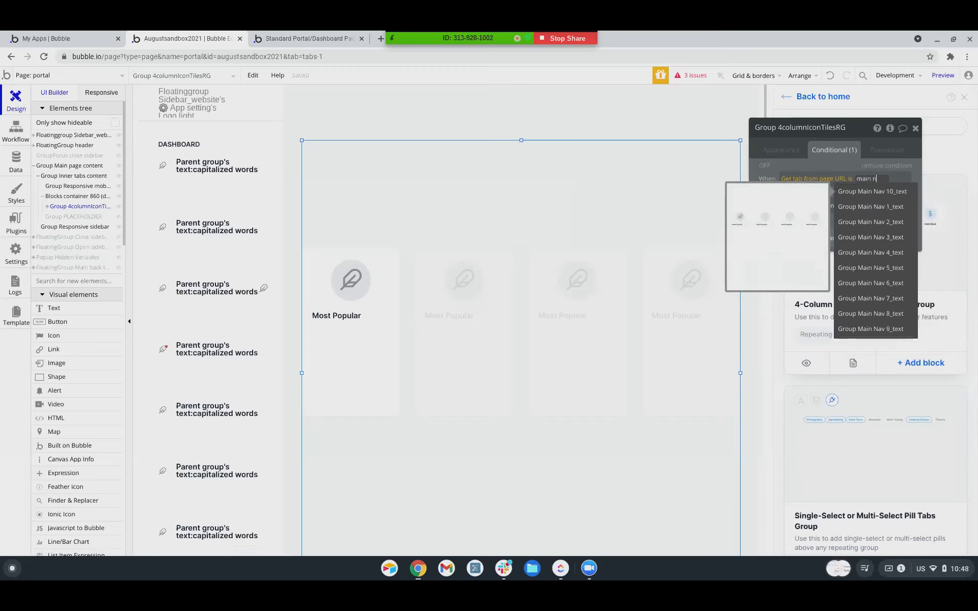
left_click(869, 196)
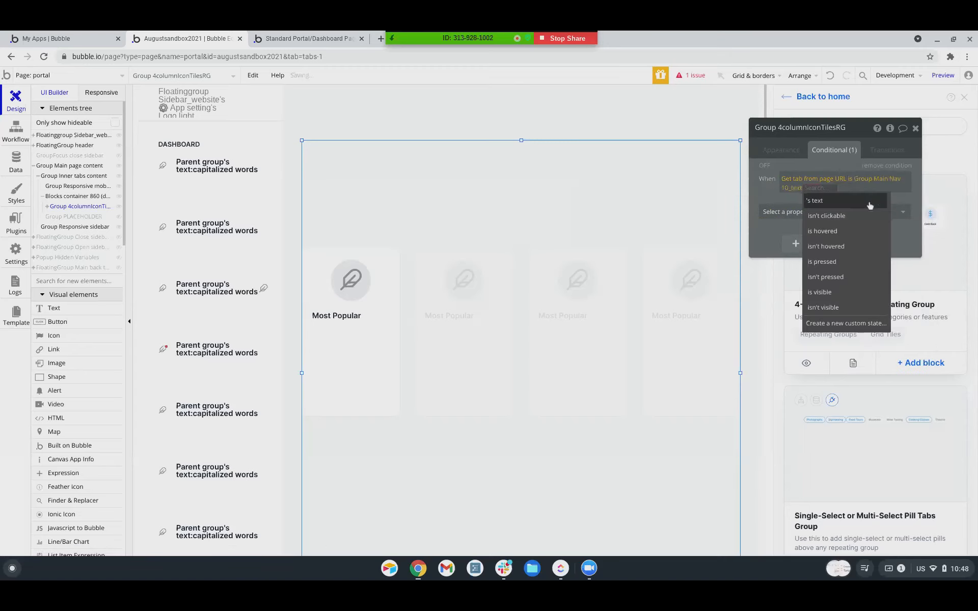
key("BackSpace")
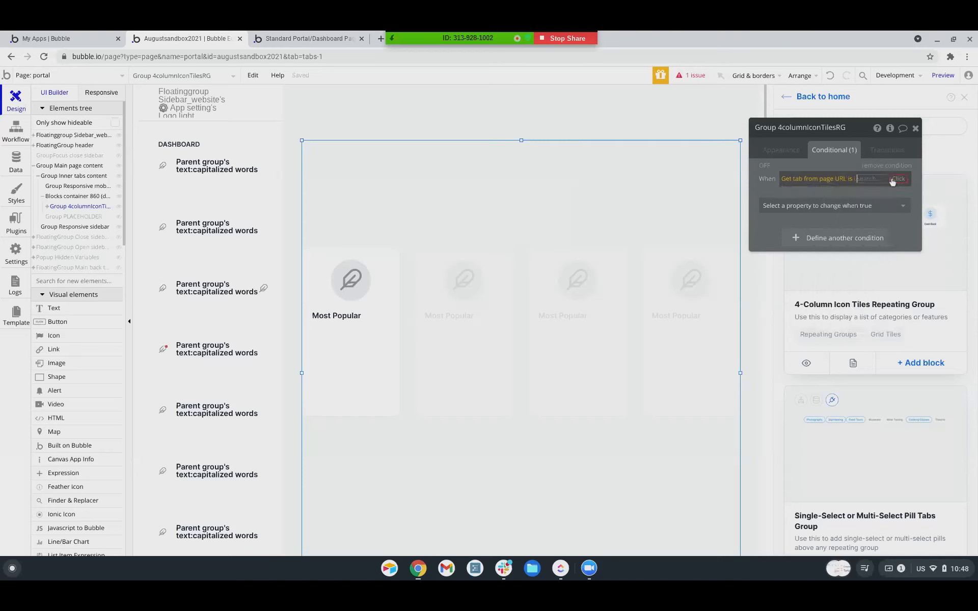
type("main")
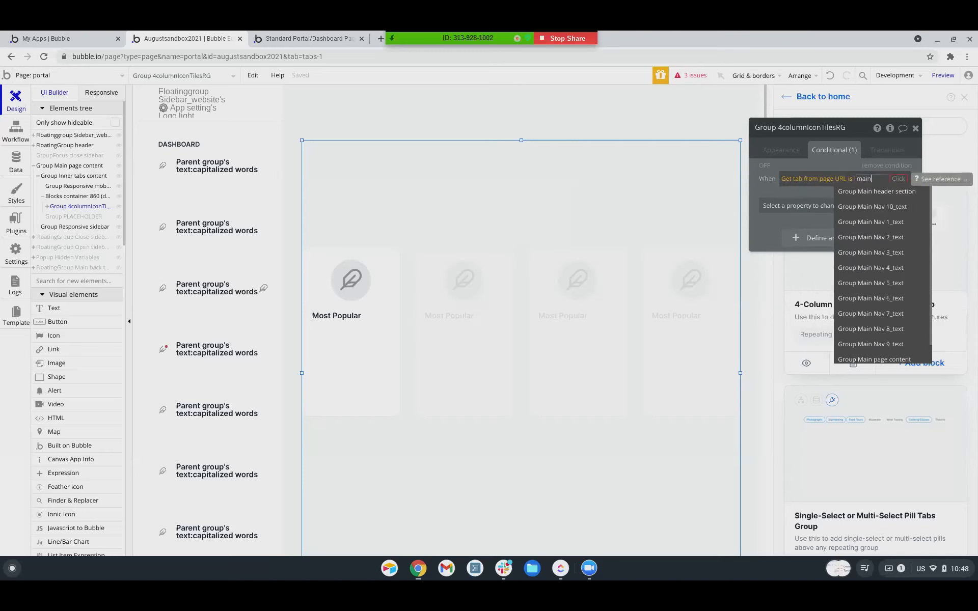
left_click(882, 222)
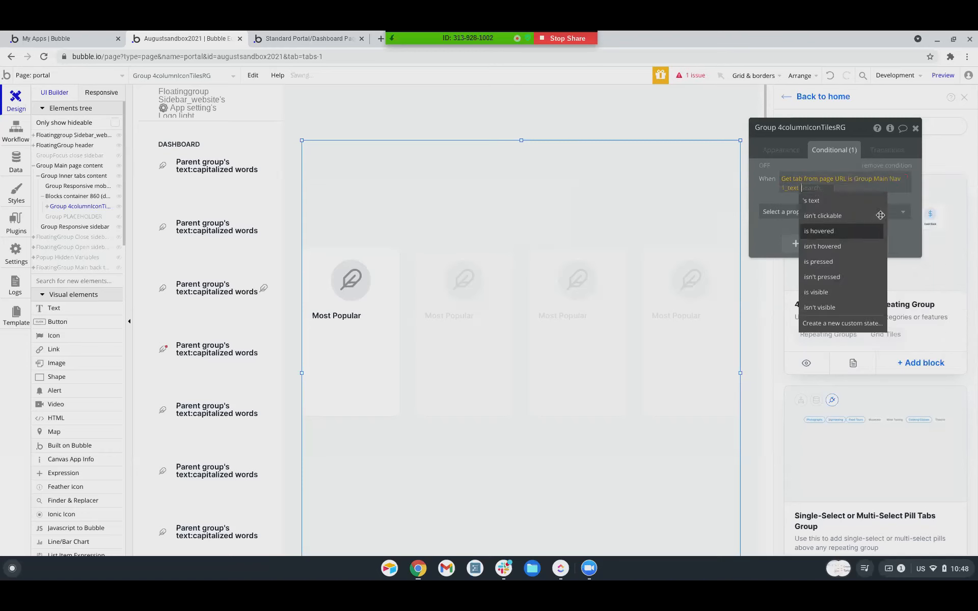
left_click(815, 190)
left_click(818, 213)
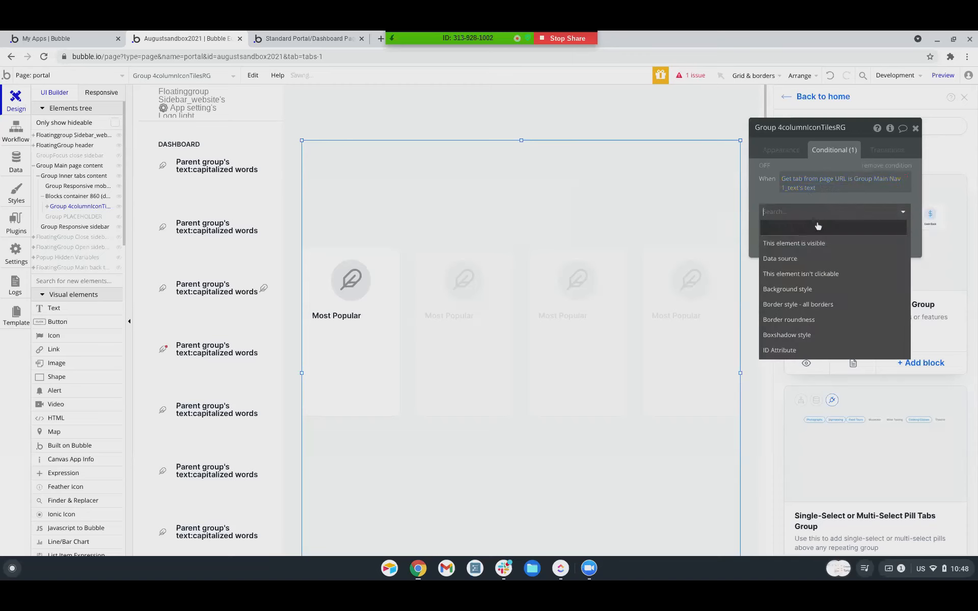
left_click(802, 243)
left_click(897, 208)
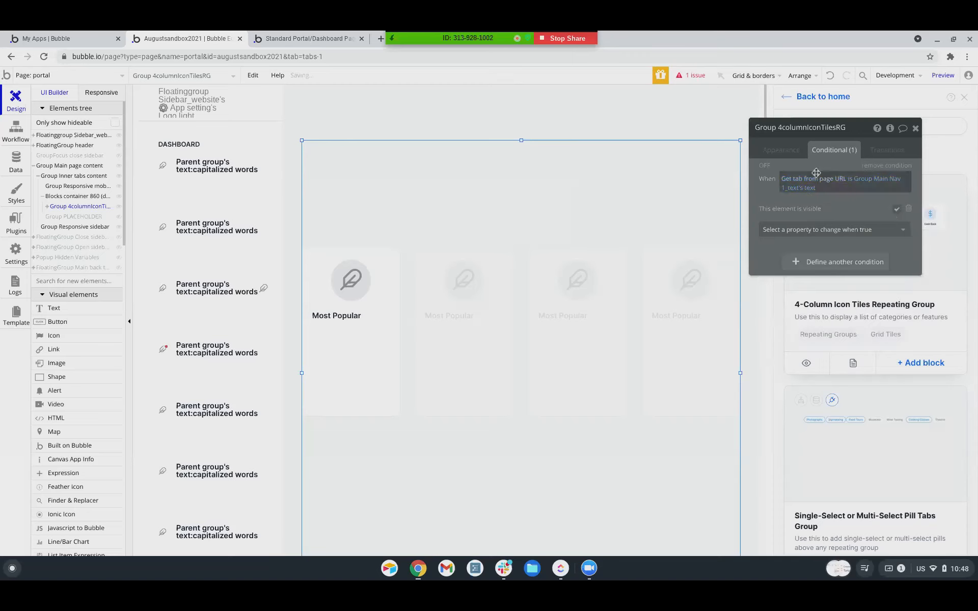
left_click(787, 152)
left_click(907, 304)
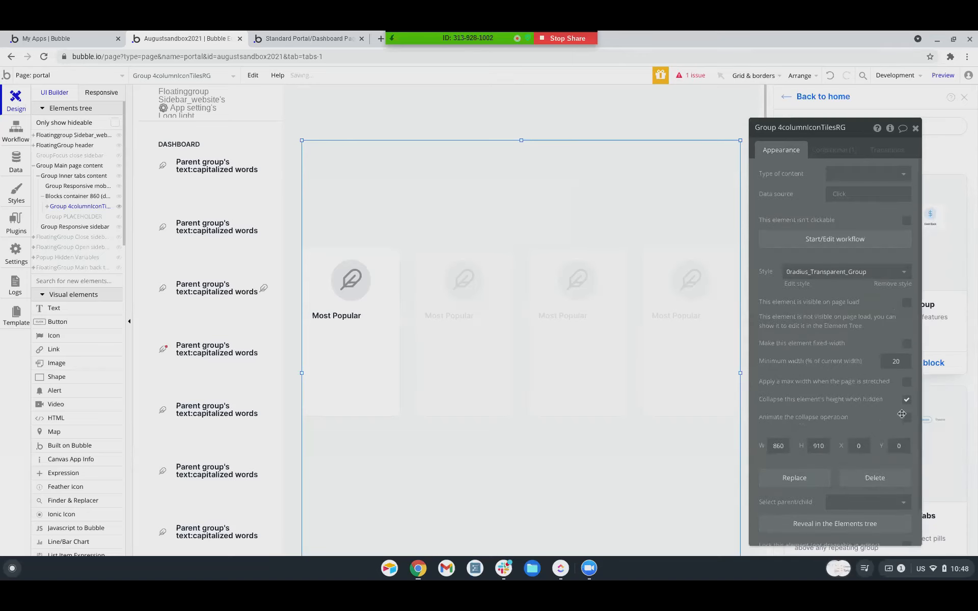
left_click(943, 76)
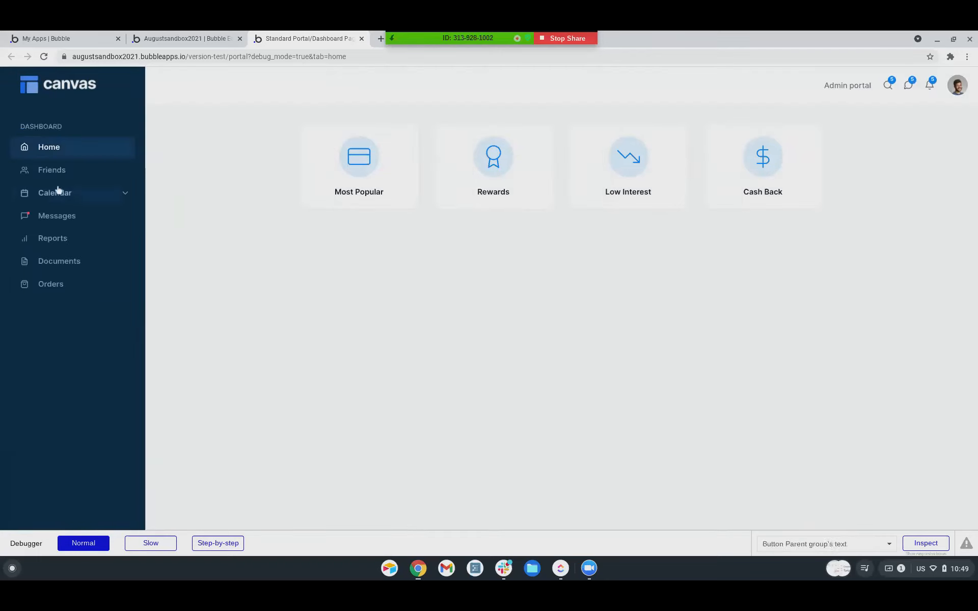
left_click(59, 174)
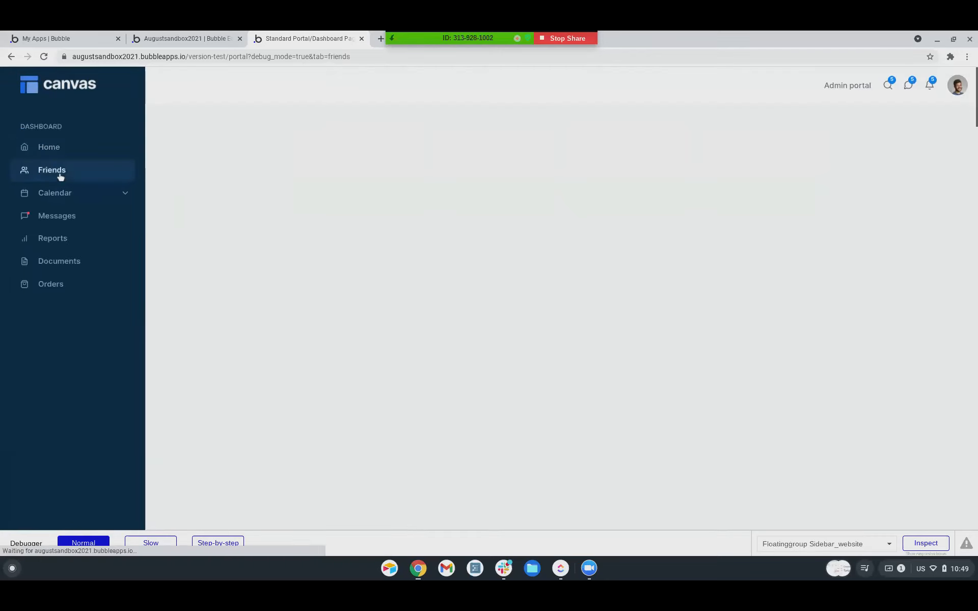
left_click(48, 151)
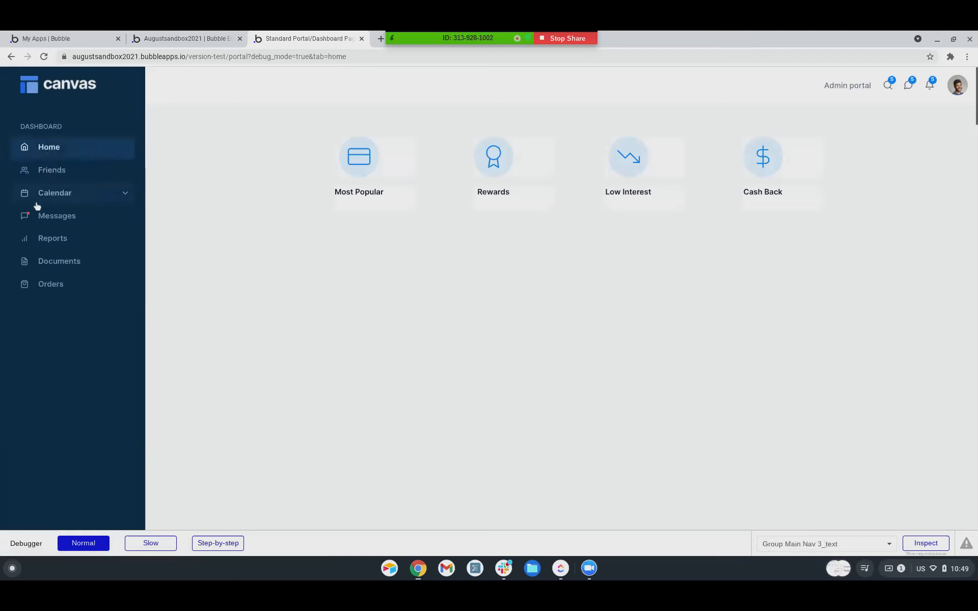
left_click(53, 179)
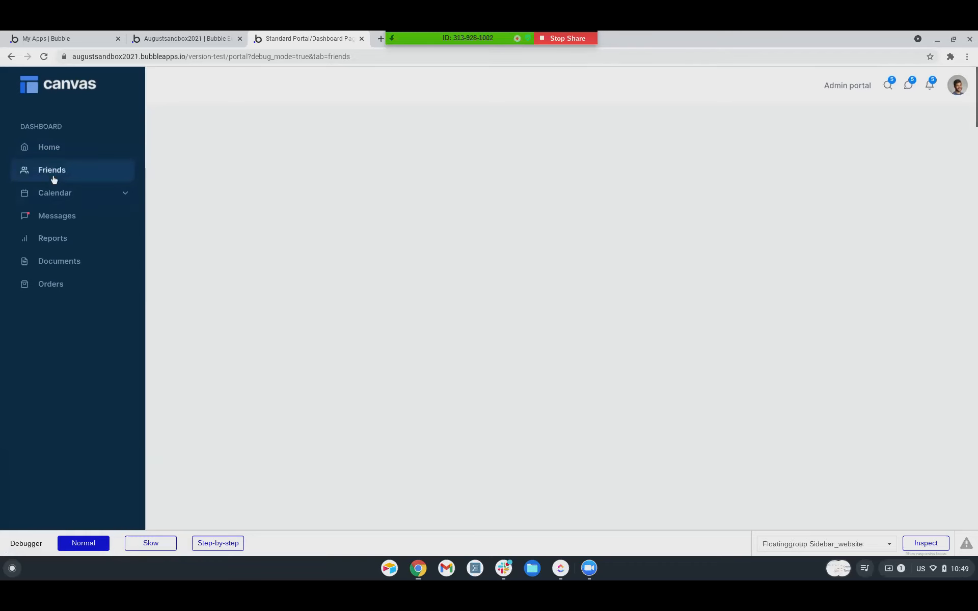
left_click(186, 38)
left_click_drag(861, 133, 579, 114)
Add the List with Circular Progress Bar Repeating Group block and confirm 'Add block to my app'.
scroll(873, 403, "down", 8)
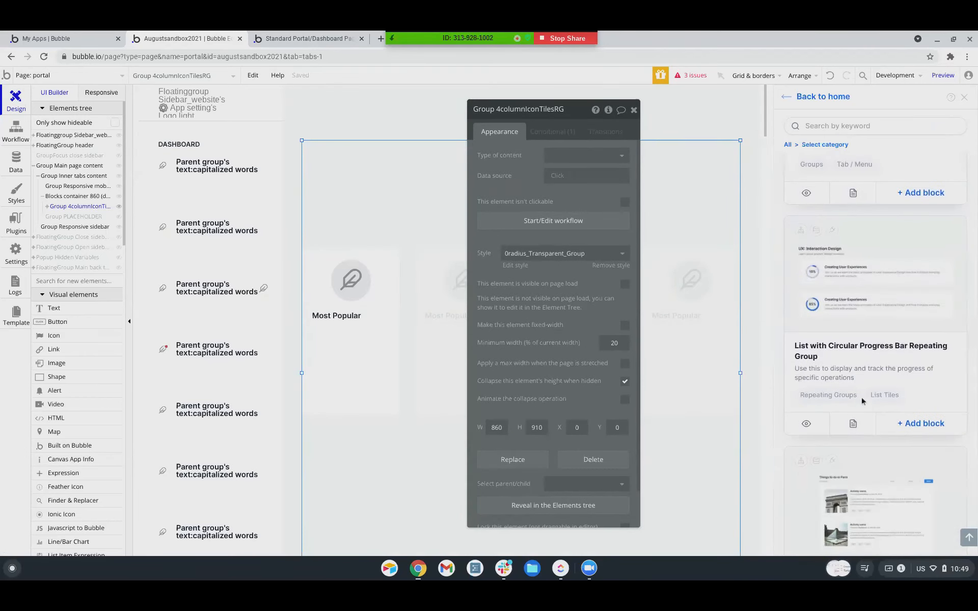
left_click(915, 428)
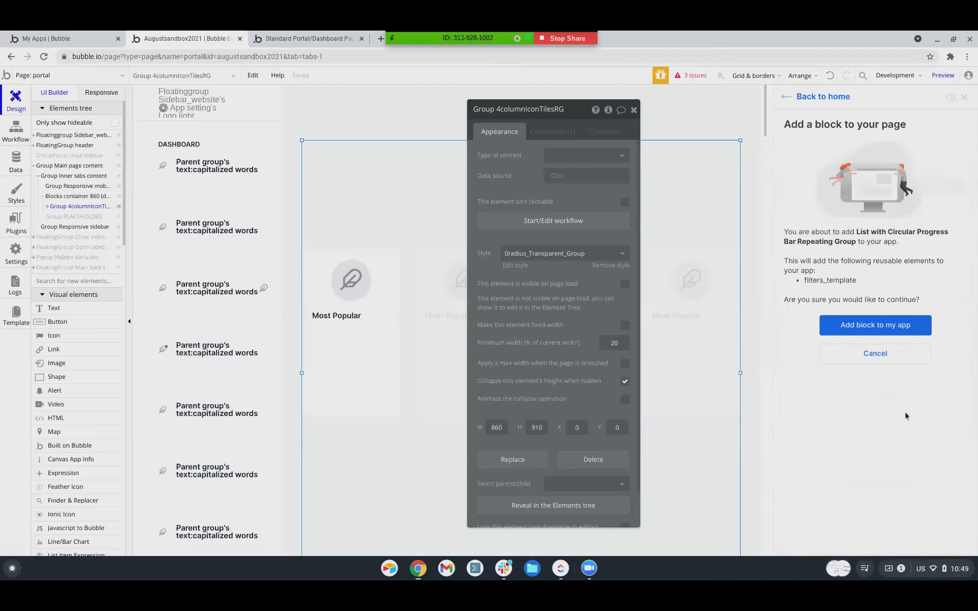
left_click(873, 324)
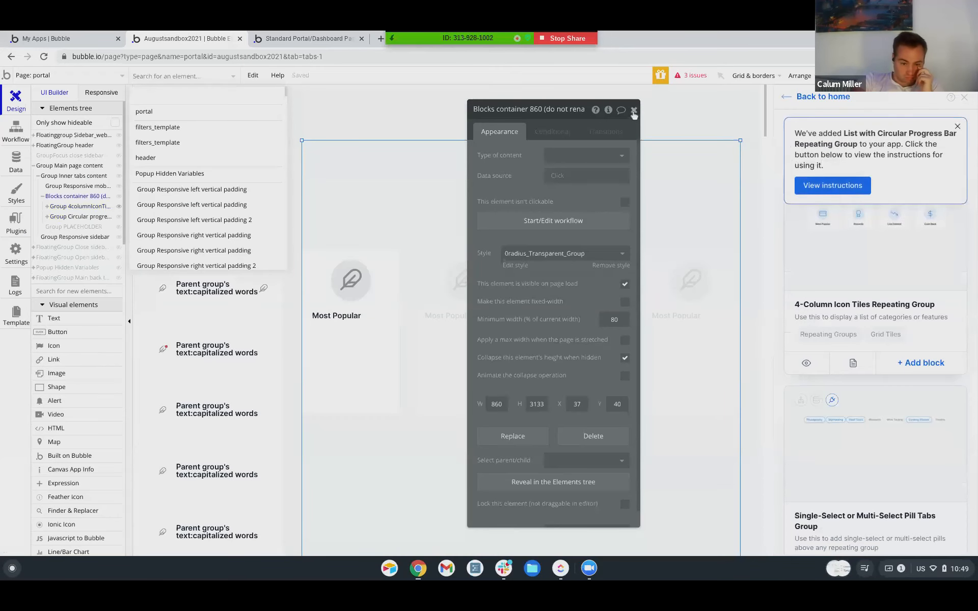
left_click(634, 110)
scroll(503, 389, "down", 4)
scroll(504, 389, "up", 3)
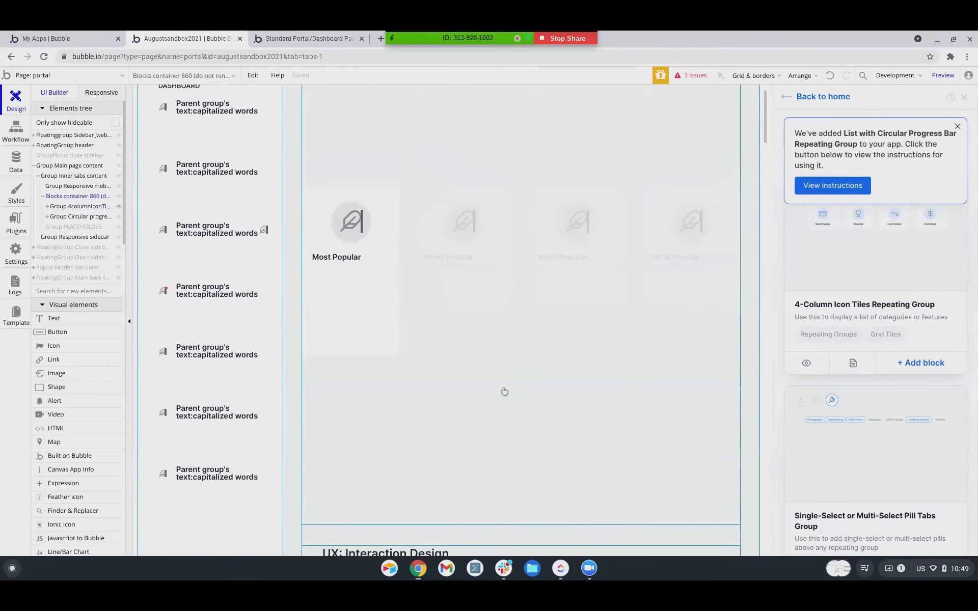
scroll(476, 351, "down", 6)
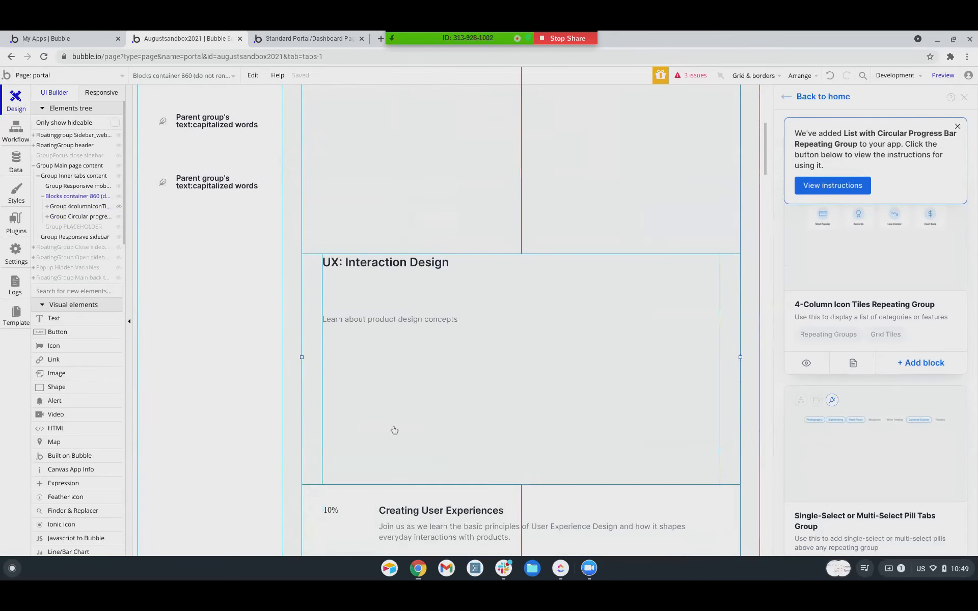
scroll(407, 438, "down", 3)
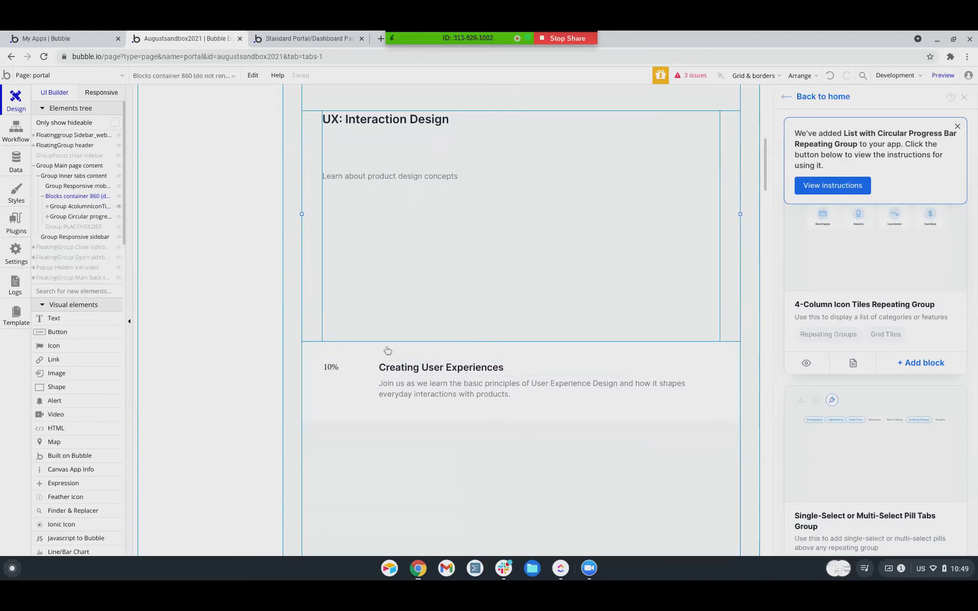
scroll(386, 351, "up", 1)
left_click(68, 218)
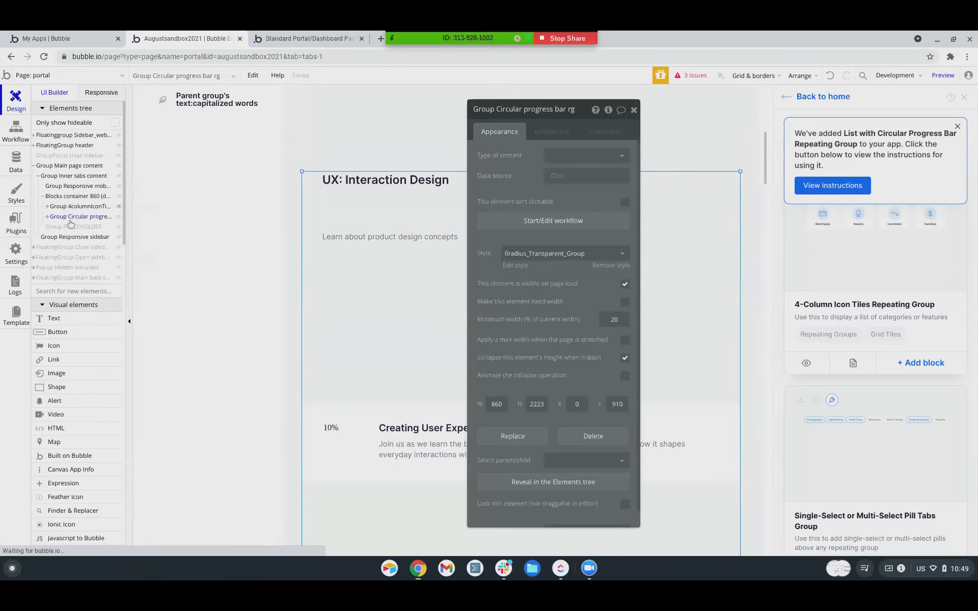
scroll(384, 340, "down", 2)
scroll(386, 340, "up", 3)
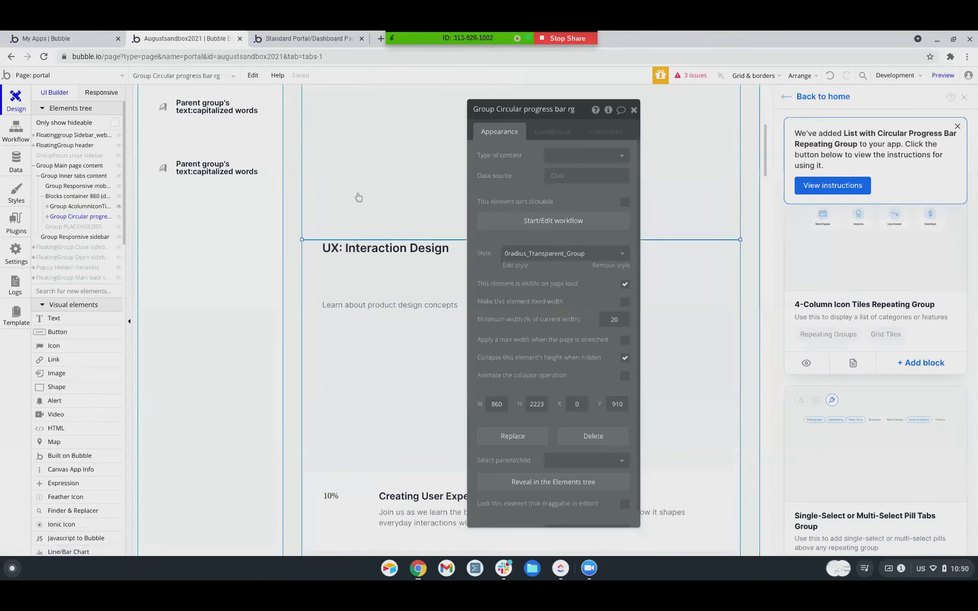
left_click(72, 206)
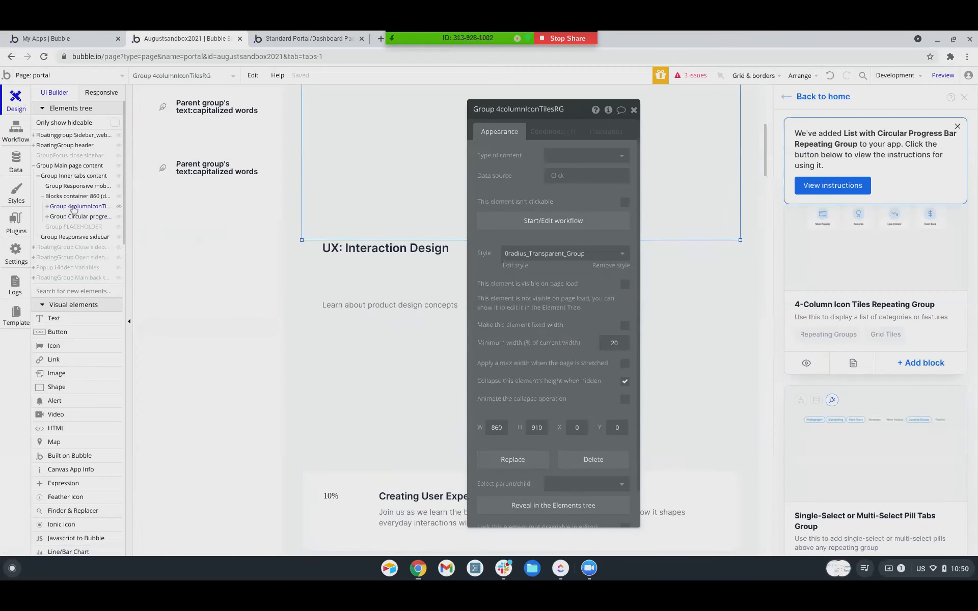
left_click(73, 218)
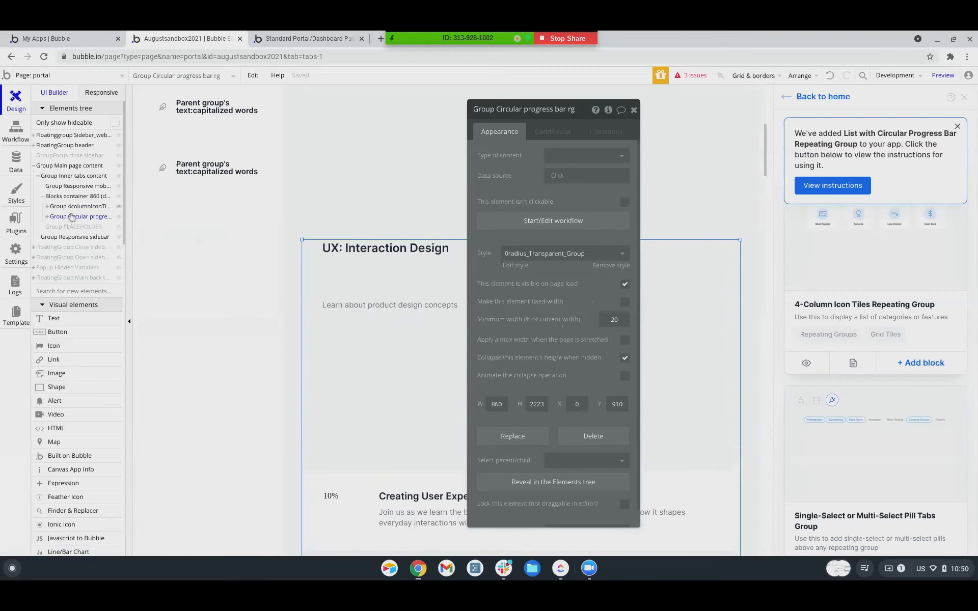
left_click(74, 207)
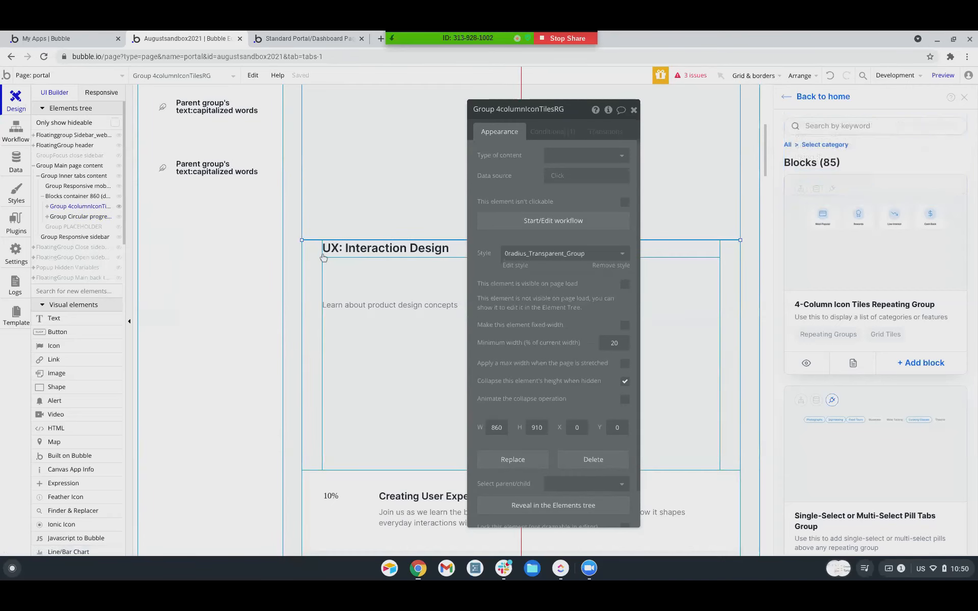
left_click(76, 217)
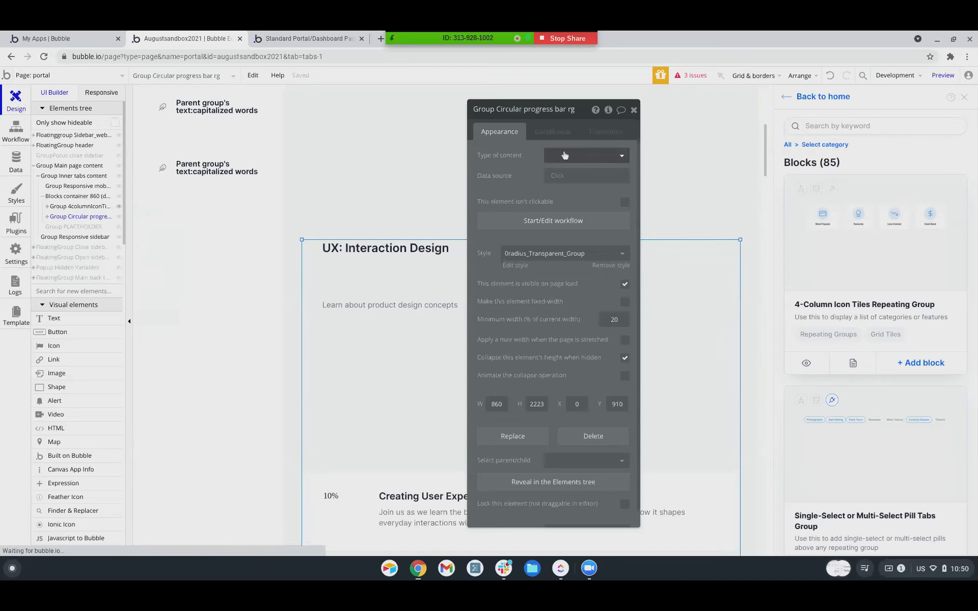
Define another condition on Group Circular progress bar rg and start its When expression.
left_click(566, 134)
left_click(551, 160)
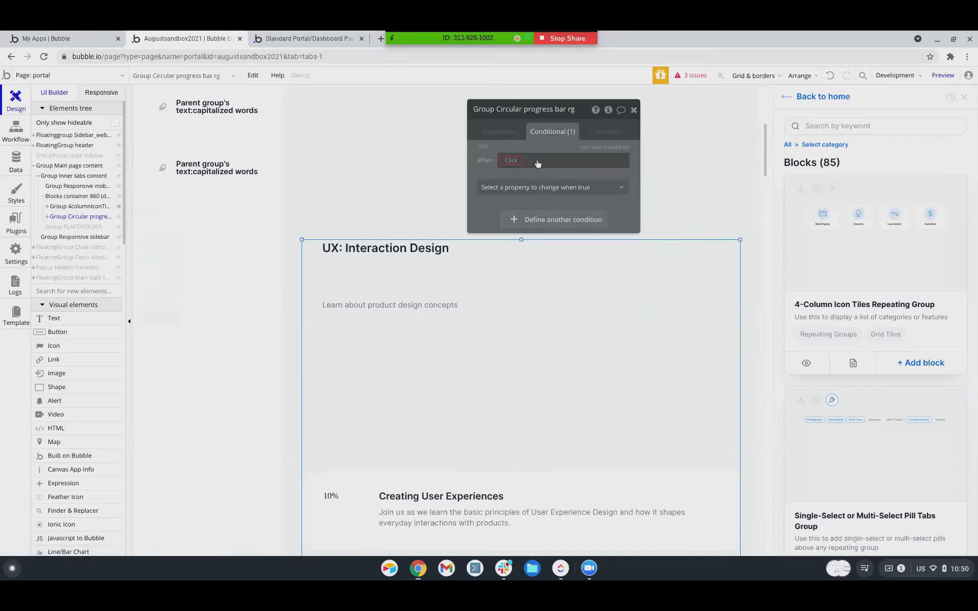
left_click(511, 161)
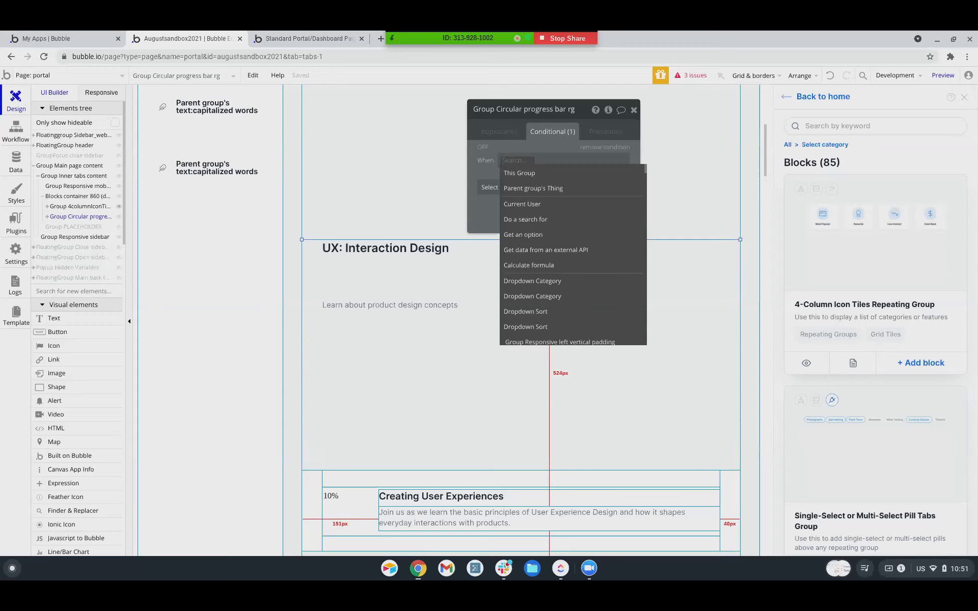
Start the condition with Get tab from page URL.
type("et")
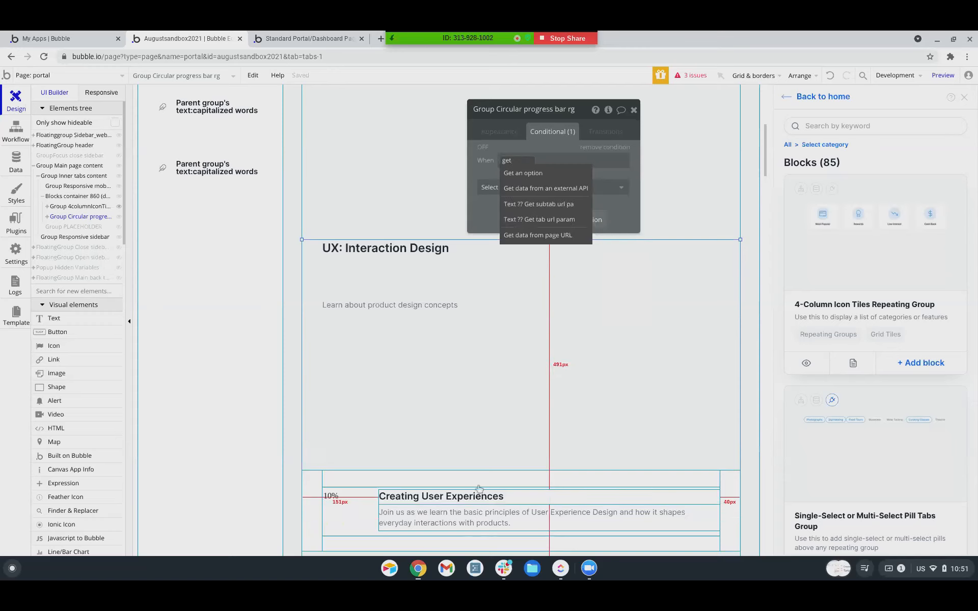
left_click(537, 236)
left_click(387, 155)
type("tab")
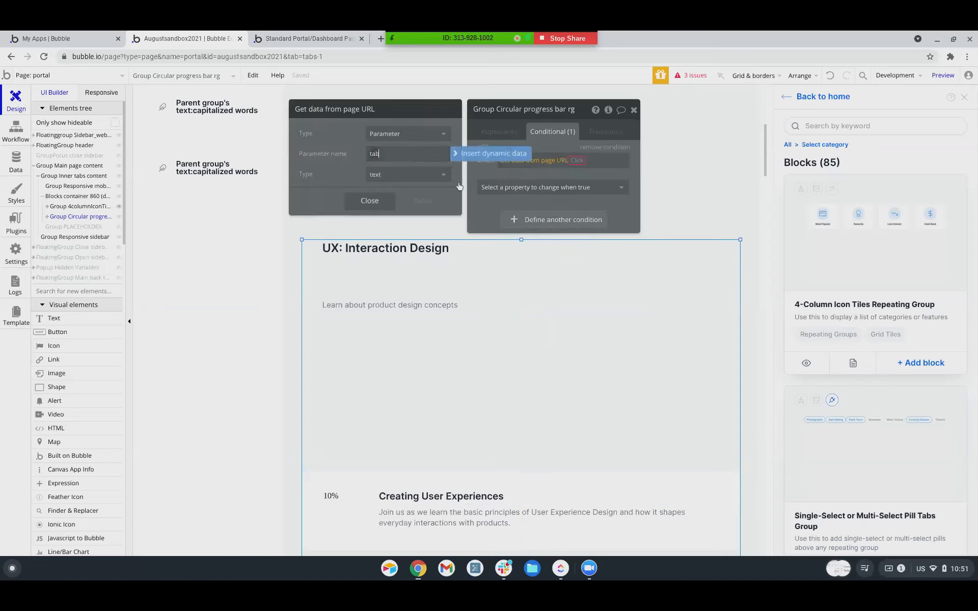
left_click(578, 160)
Compare the tab to Group Main Nav 2_text's text and make the group visible then.
type("main")
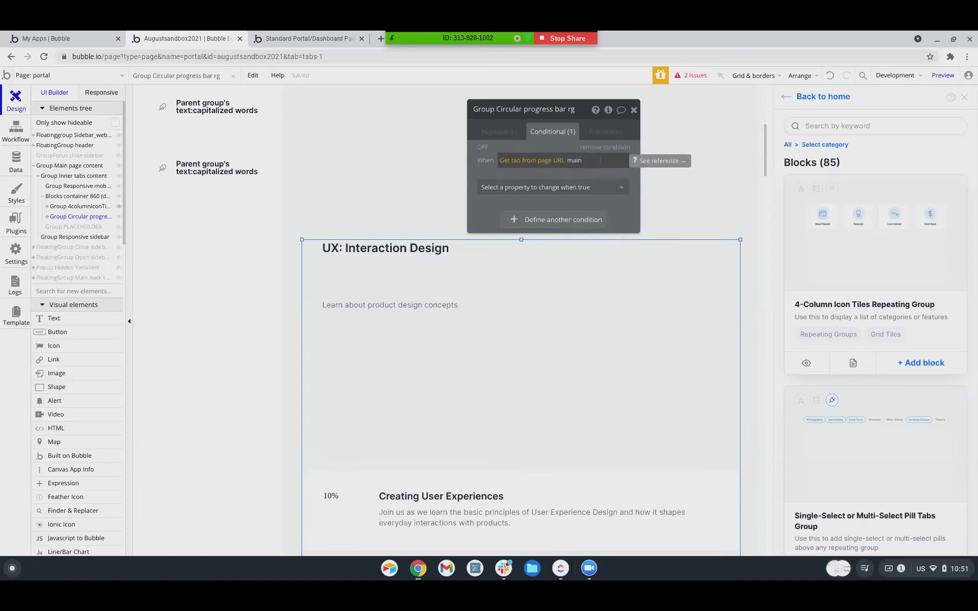
key("BackSpace")
key("BackSpace")
key("BackSpace")
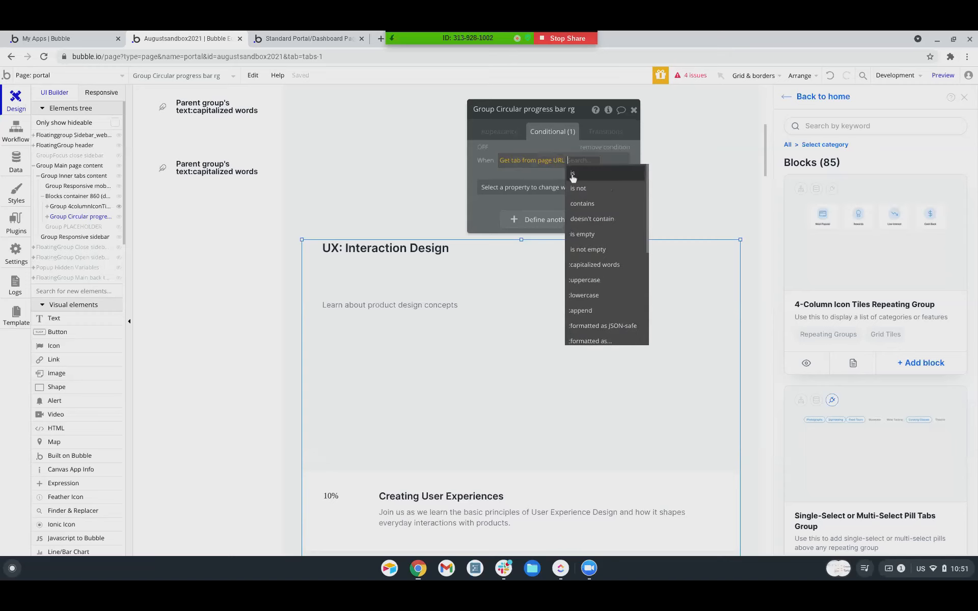
left_click(579, 173)
left_click(593, 161)
type("main nav")
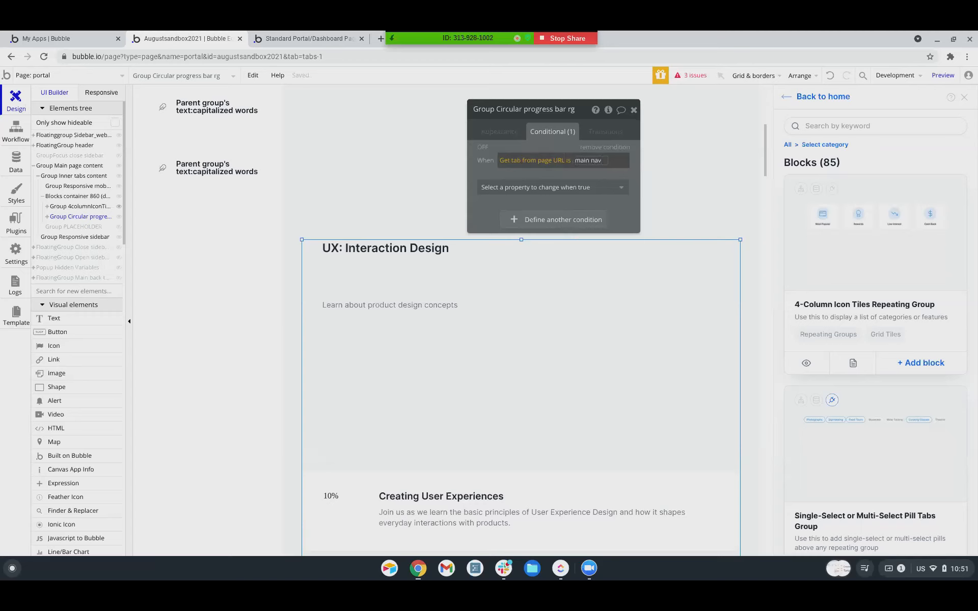
left_click_drag(602, 161, 577, 161)
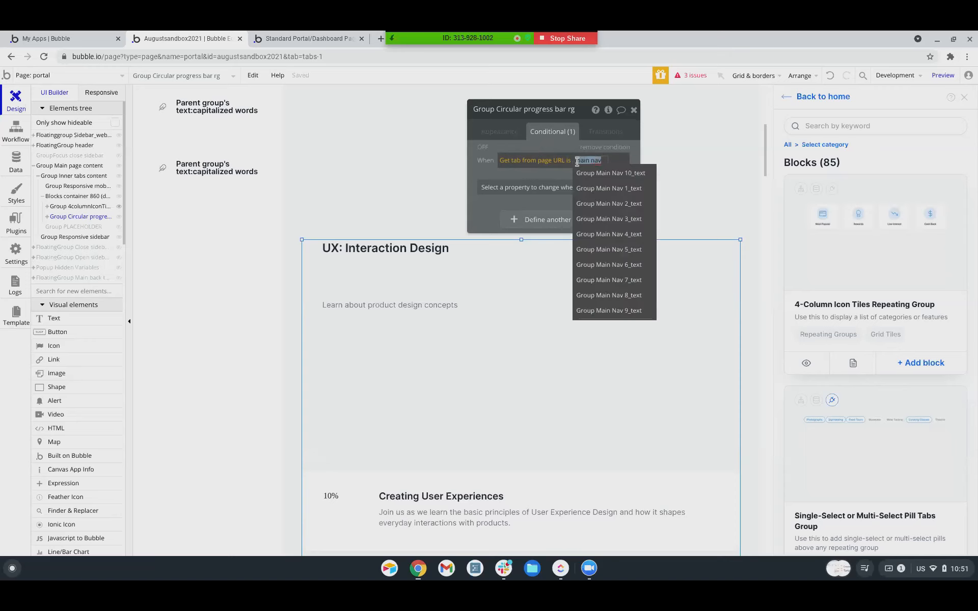
left_click(598, 204)
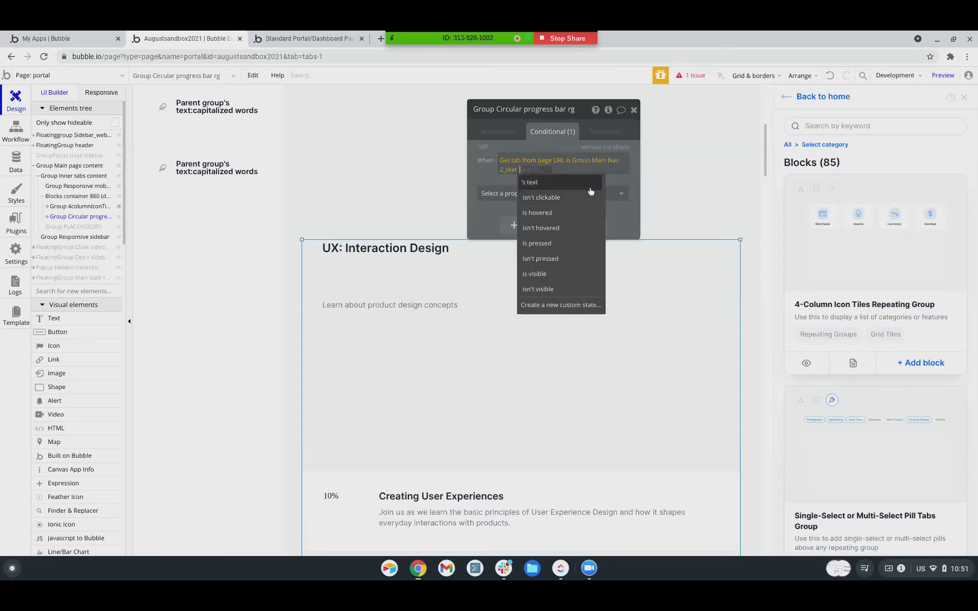
left_click(536, 188)
left_click(545, 194)
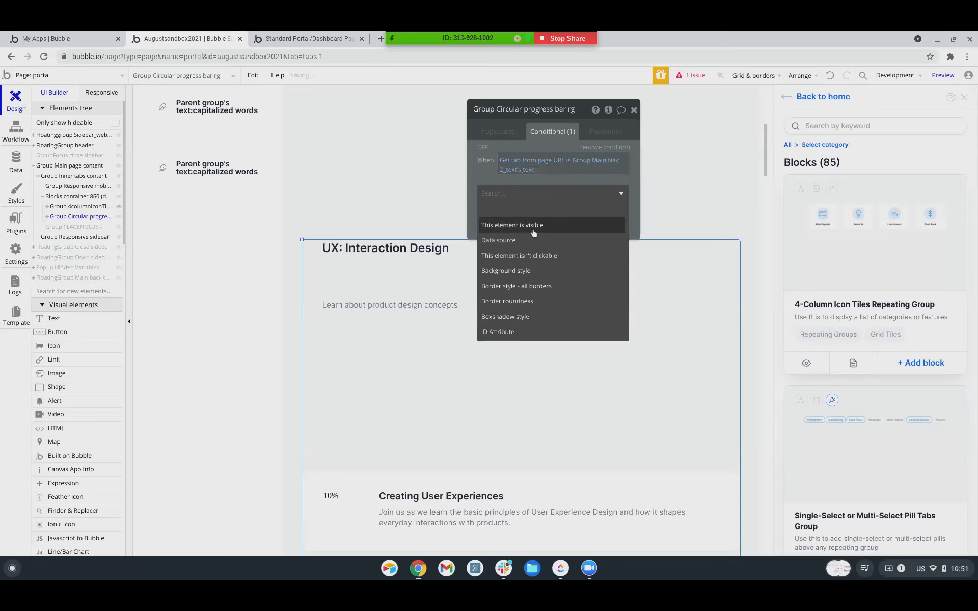
left_click(603, 220)
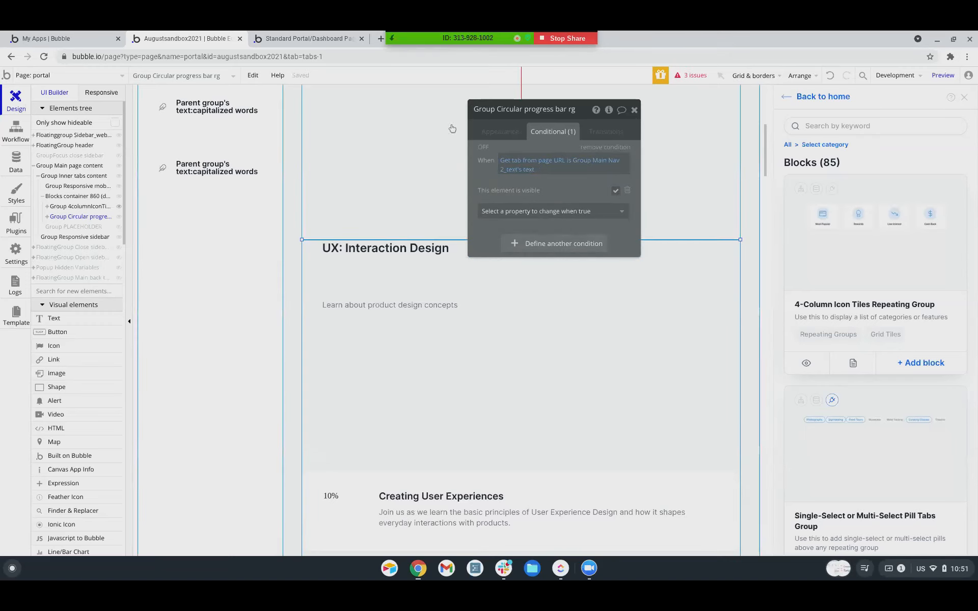
In the preview, toggle Home and Friends repeatedly: Home shows the 4-column icon tiles, Friends shows the circular-progress course list.
left_click(306, 39)
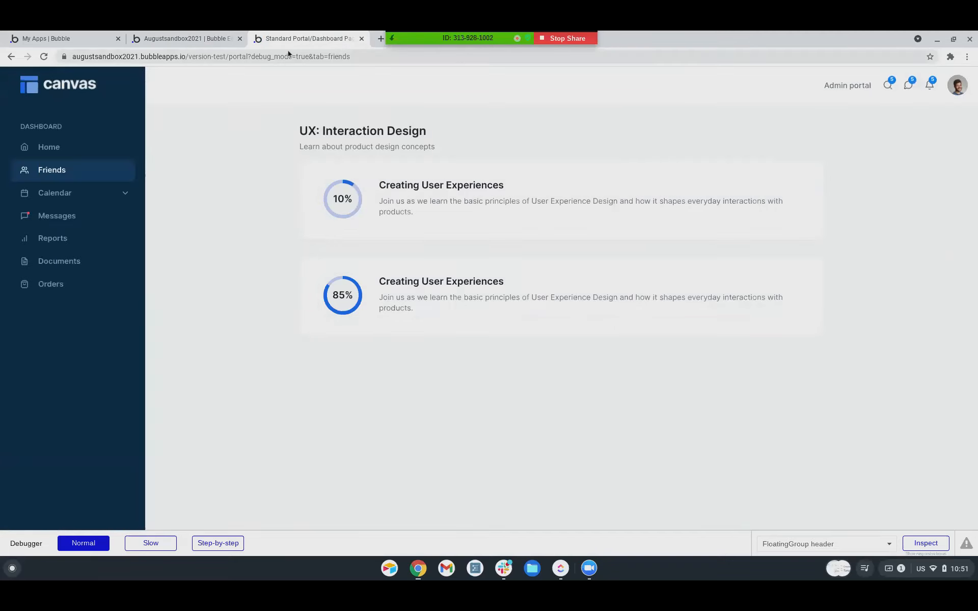
left_click(47, 148)
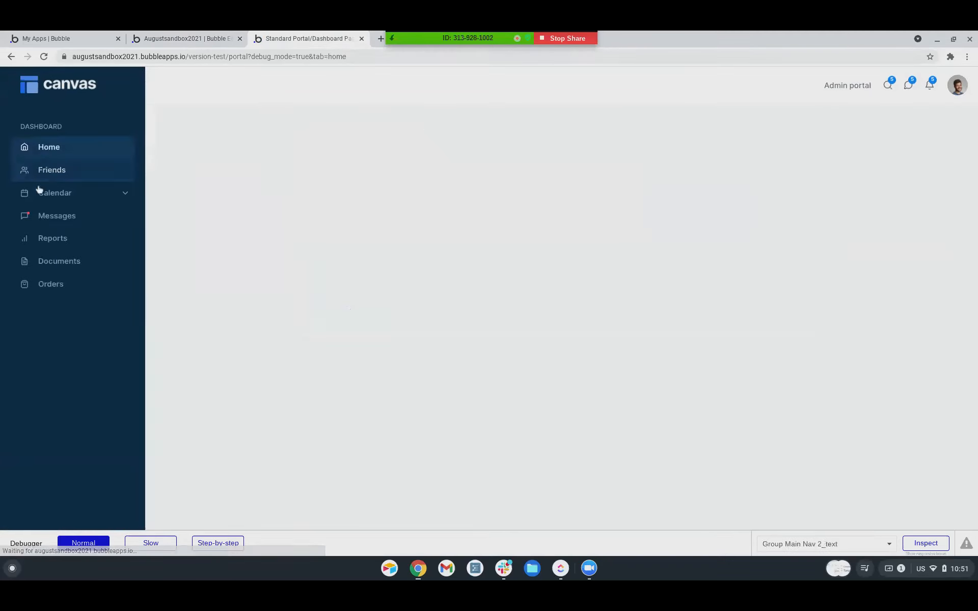
left_click(60, 171)
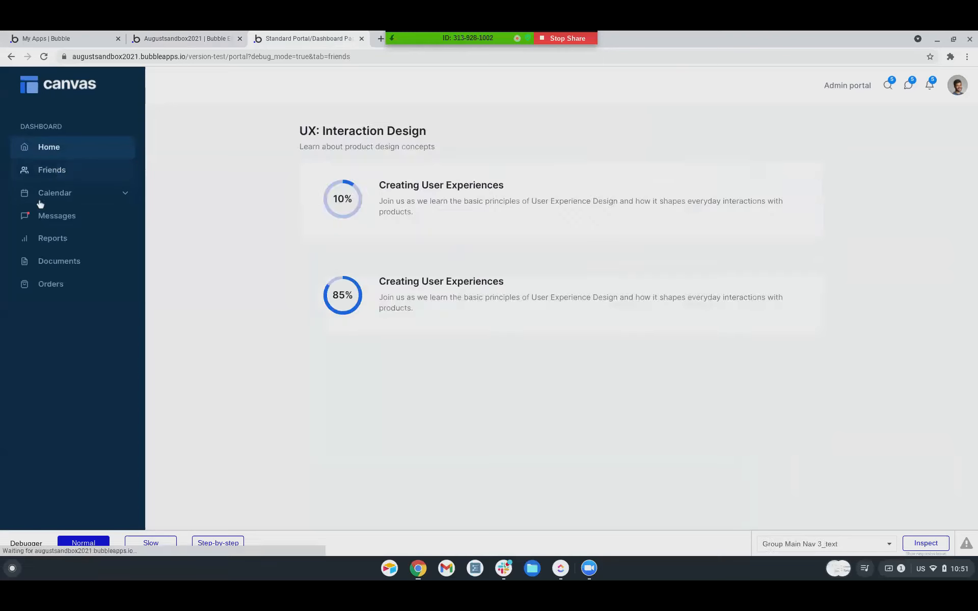
left_click(41, 154)
left_click(54, 175)
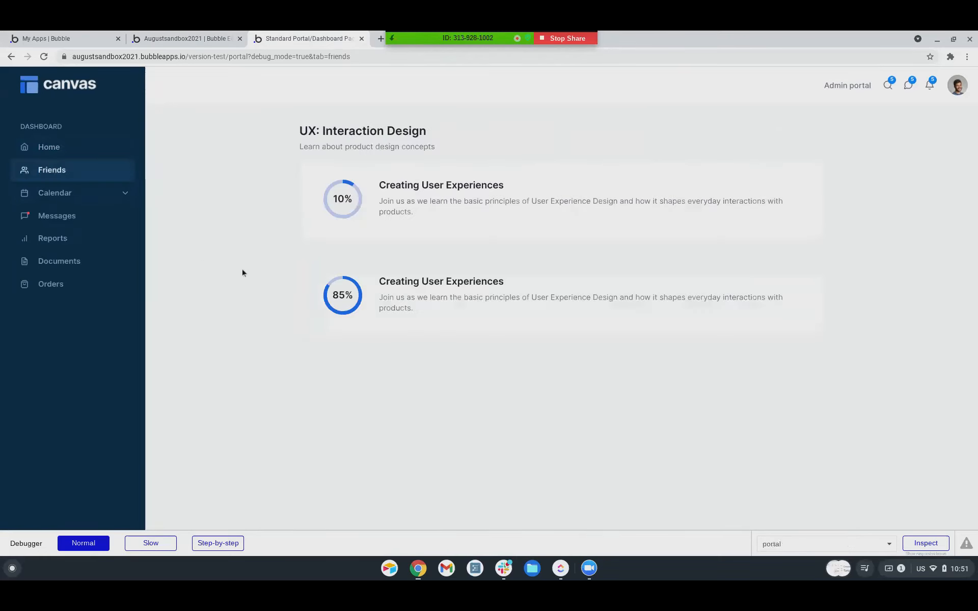
left_click(77, 148)
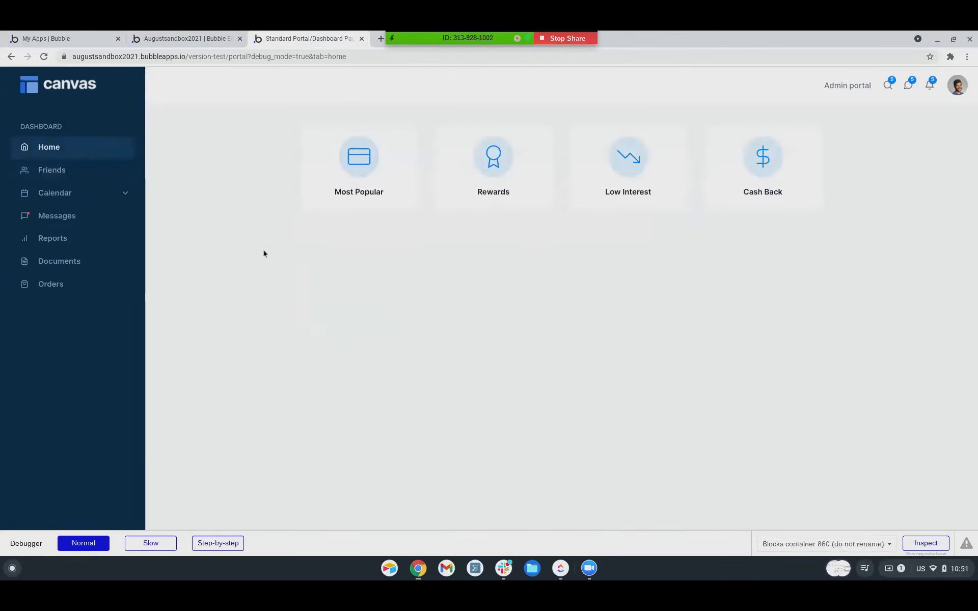
left_click(94, 174)
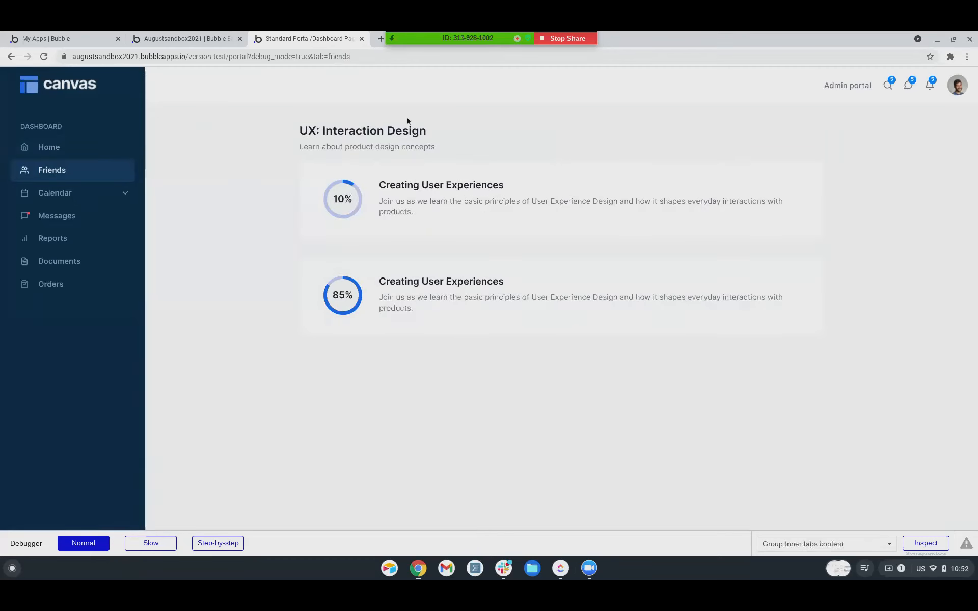
scroll(425, 123, "down", 4)
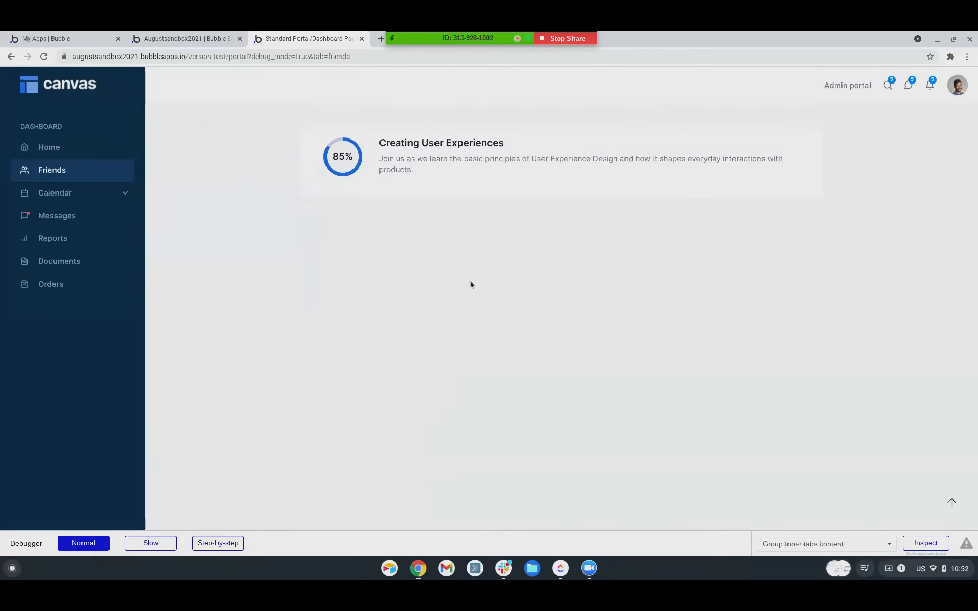
scroll(472, 318, "up", 4)
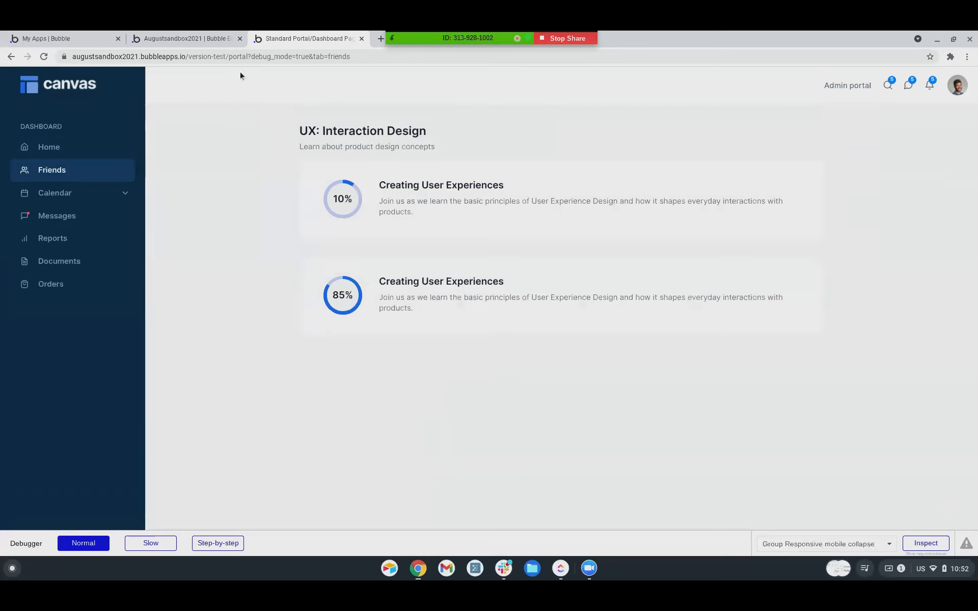
left_click(54, 147)
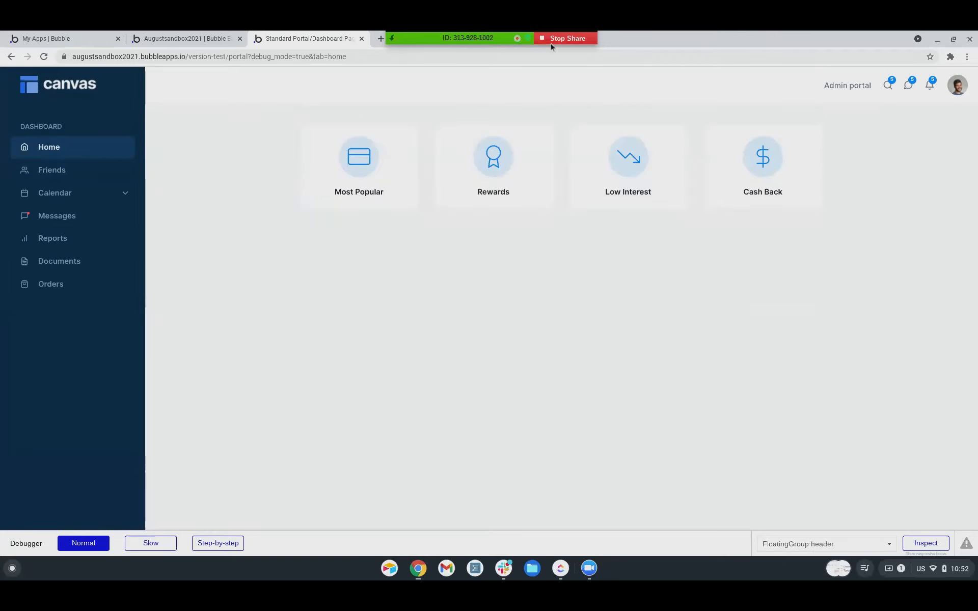
left_click(45, 169)
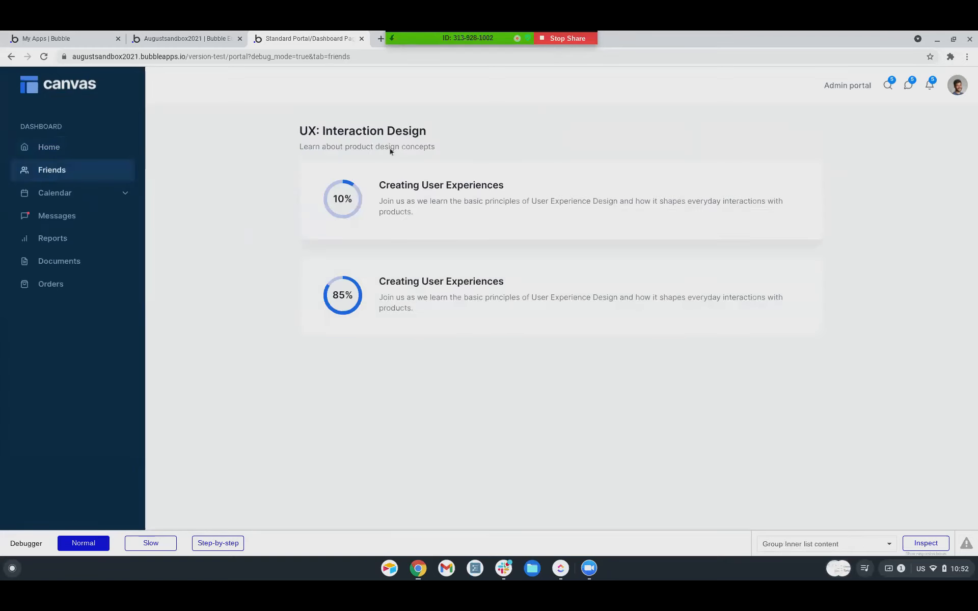
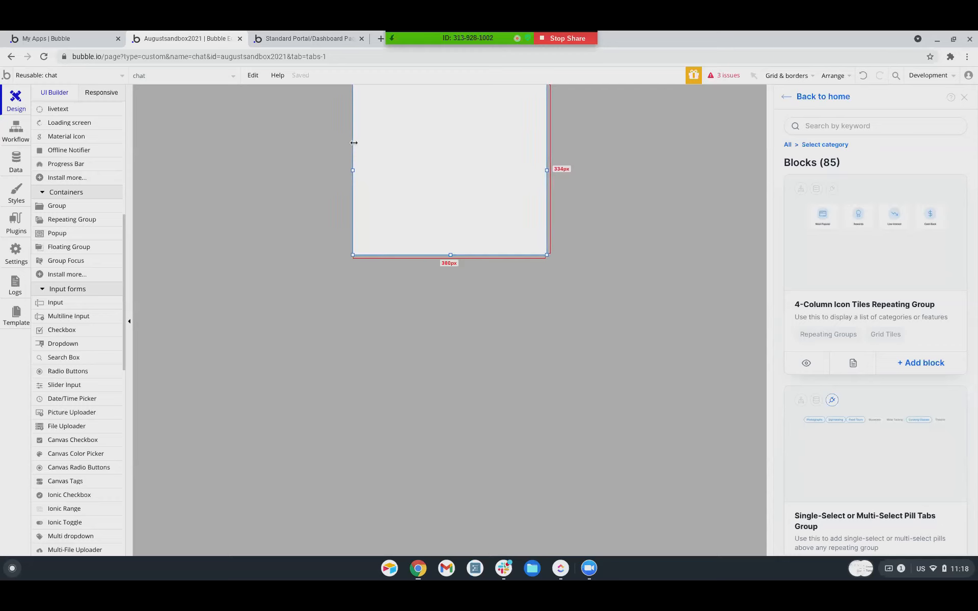
Narrow the chat element to 350 px wide and drag it taller.
left_click_drag(354, 142, 361, 142)
double_click(438, 204)
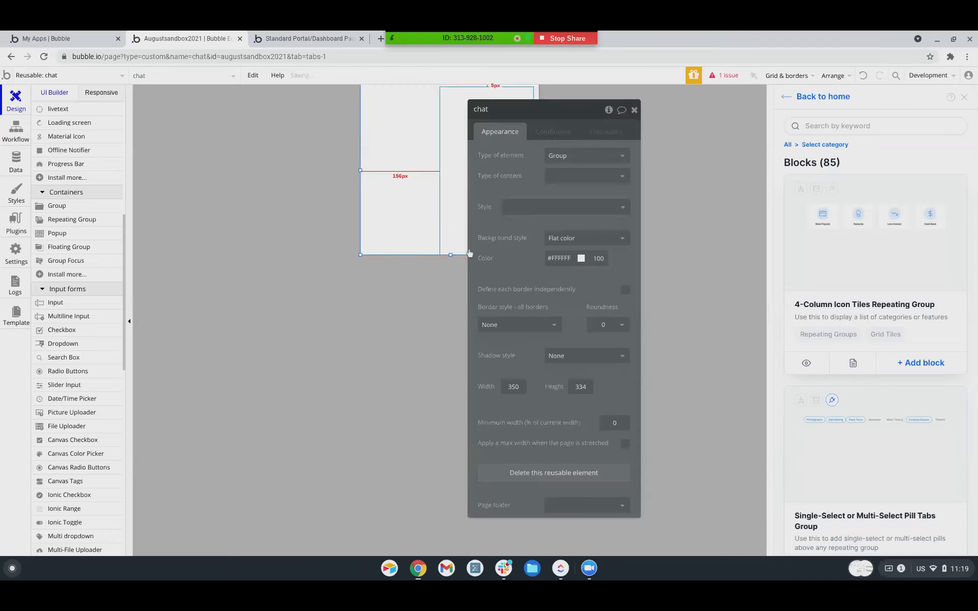
left_click_drag(592, 108, 710, 127)
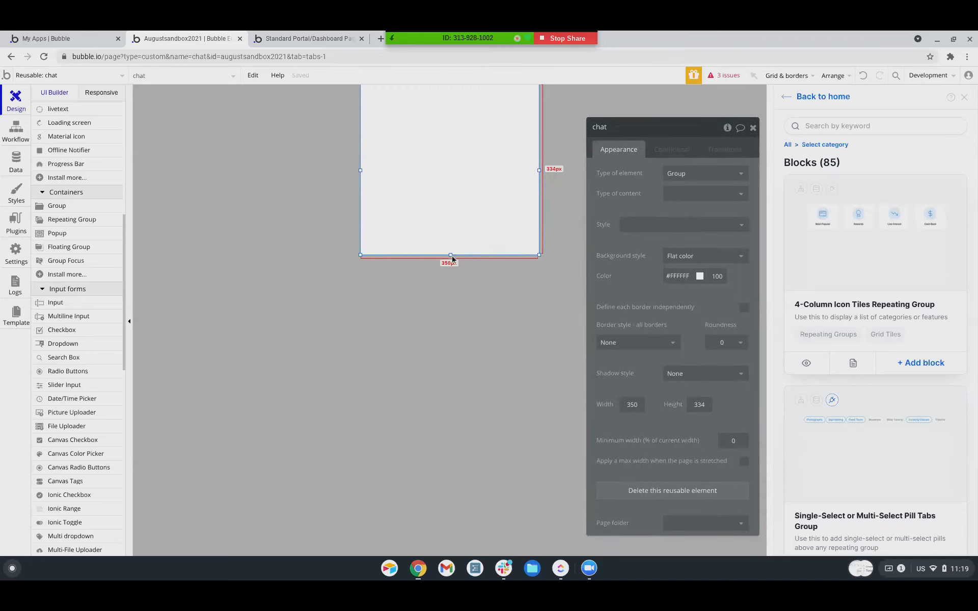
left_click_drag(450, 256, 454, 295)
Stretch inner Group A to fill the chat element: 350 px wide, 450 px high.
left_click(471, 169)
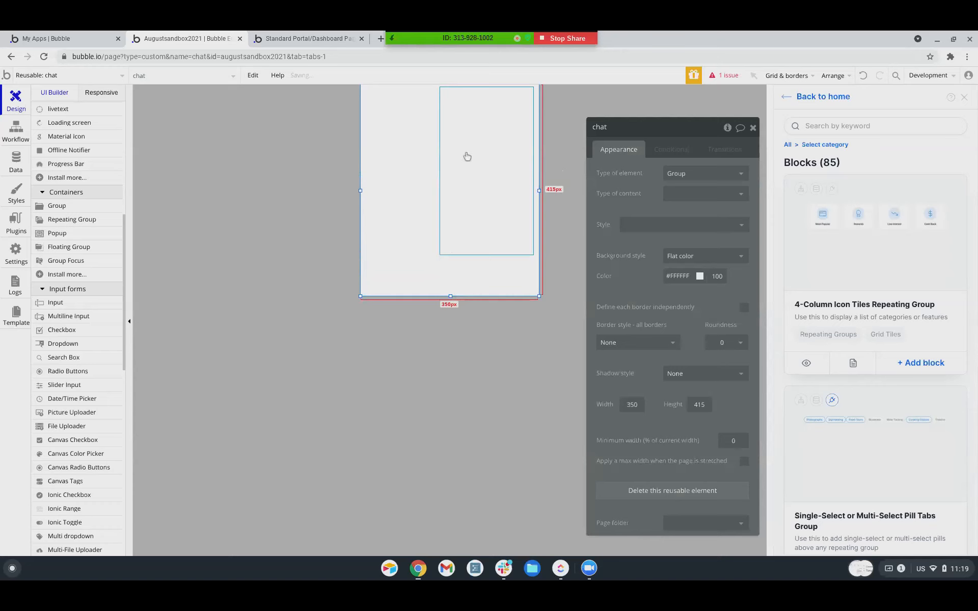
left_click_drag(439, 172, 317, 169)
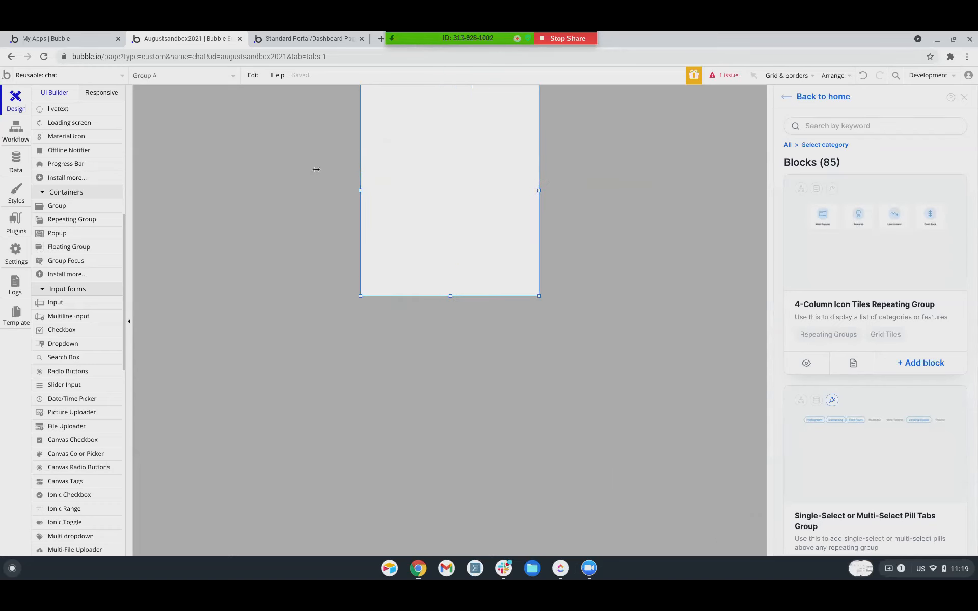
left_click(450, 90)
left_click_drag(449, 87, 458, 82)
left_click_drag(533, 170, 543, 169)
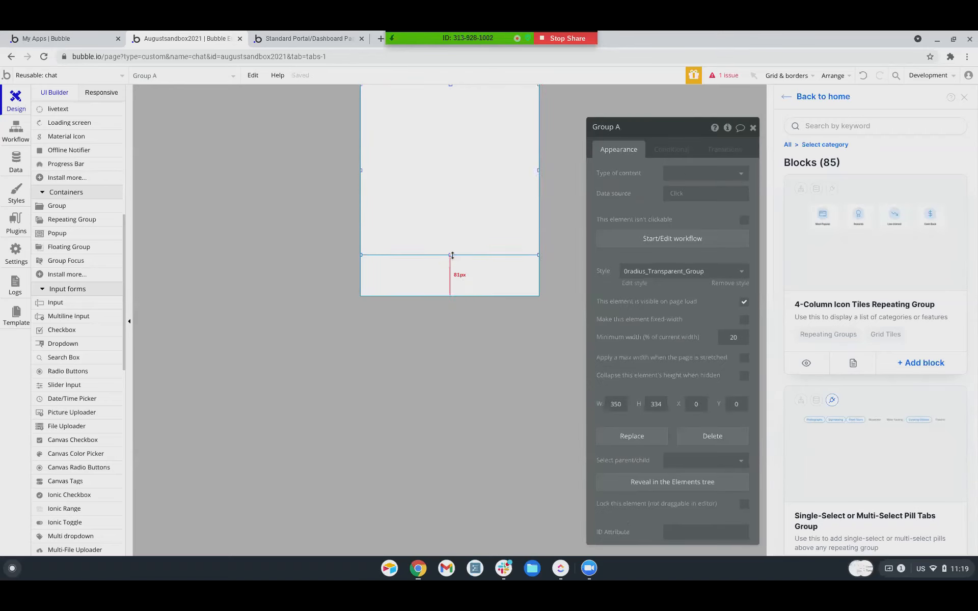
left_click_drag(450, 253, 445, 320)
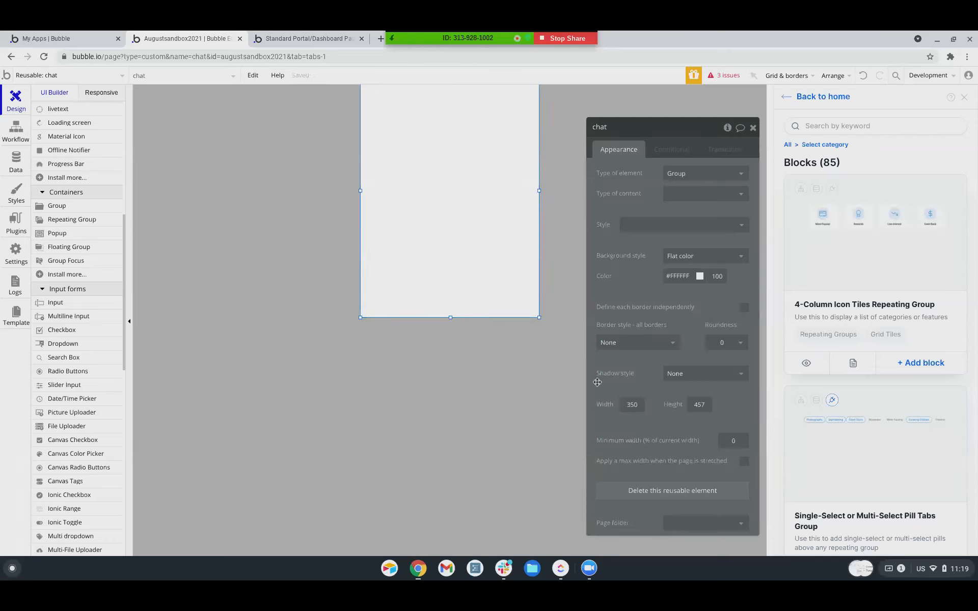
key("BackSpace")
type("0")
key("Return")
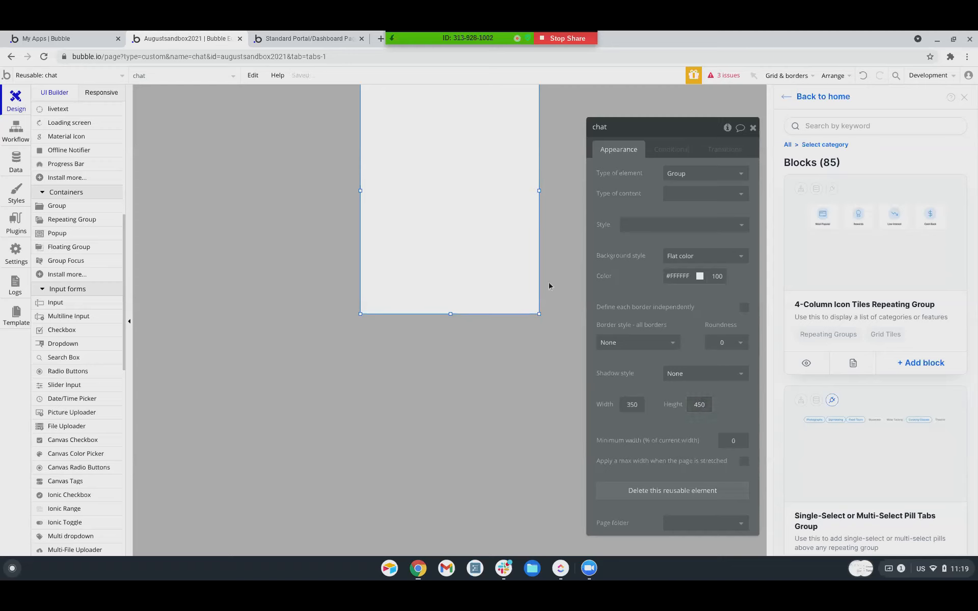
Finalize the 450 px height and rename the inner group to Group Chat.
mouse_move(452, 313)
left_mouse_down()
mouse_move(456, 288)
mouse_move(452, 317)
left_mouse_up()
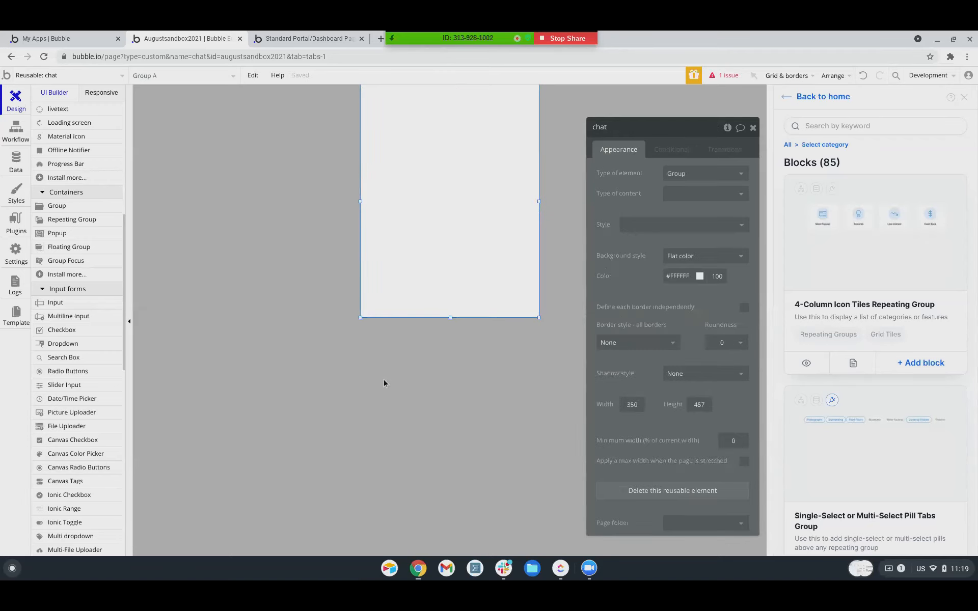
type("0")
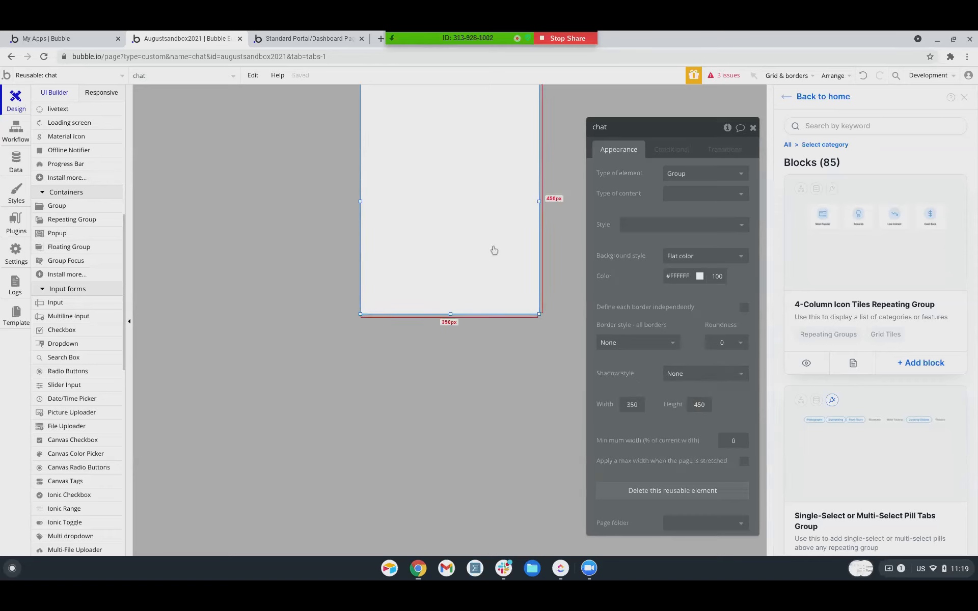
left_click(462, 168)
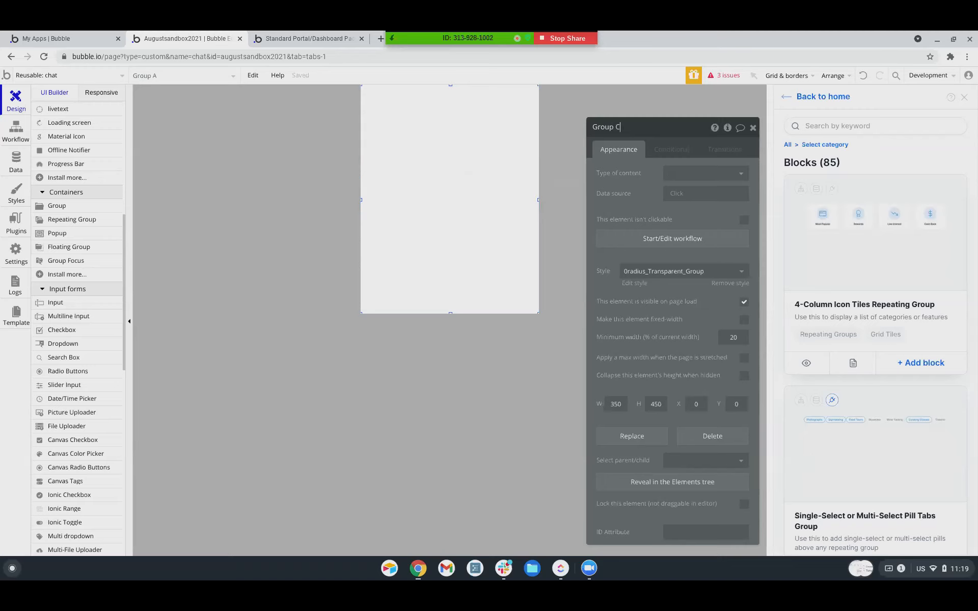
left_click(271, 251)
left_click(448, 216)
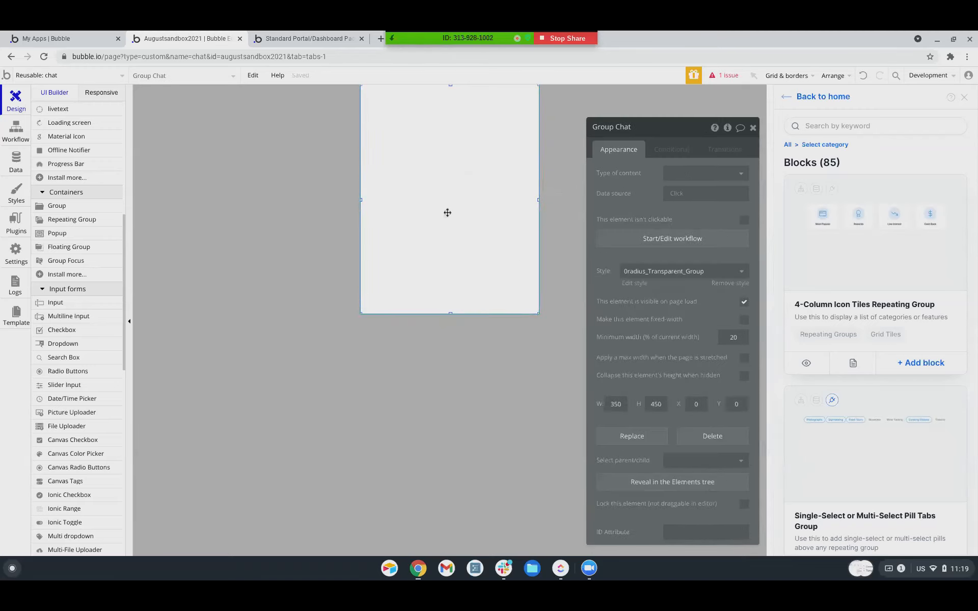
scroll(79, 348, "down", 6)
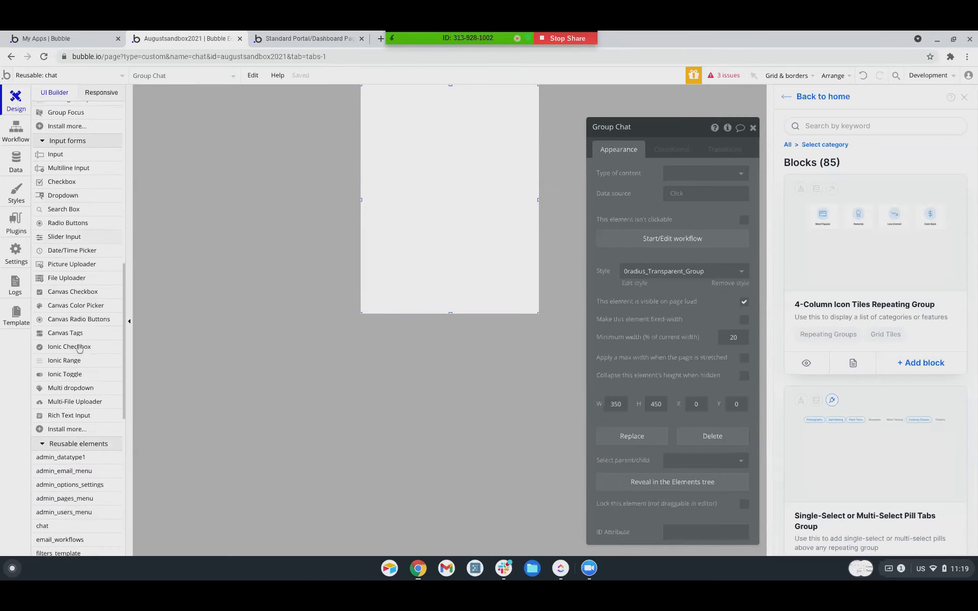
scroll(62, 385, "up", 1)
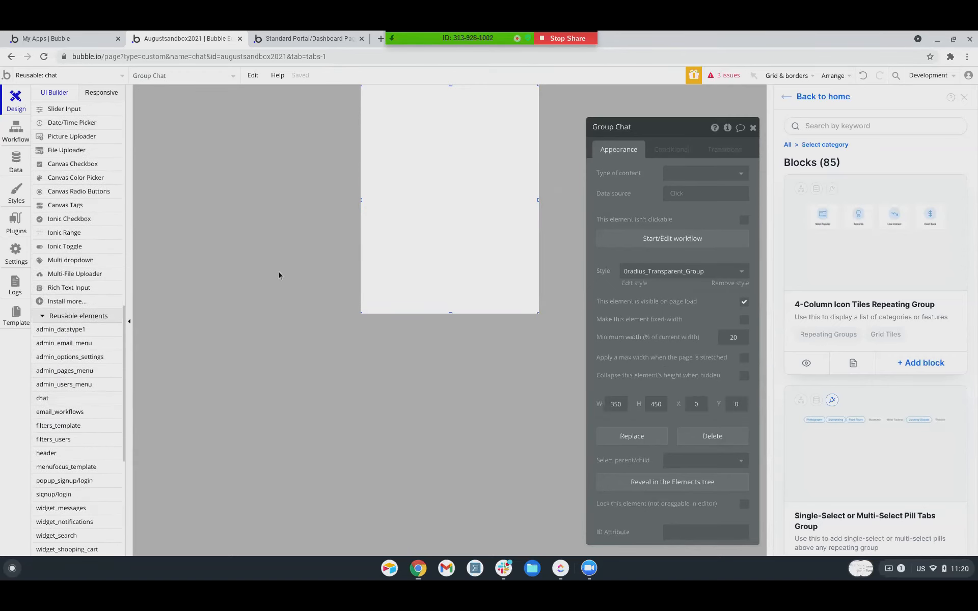
left_click(289, 270)
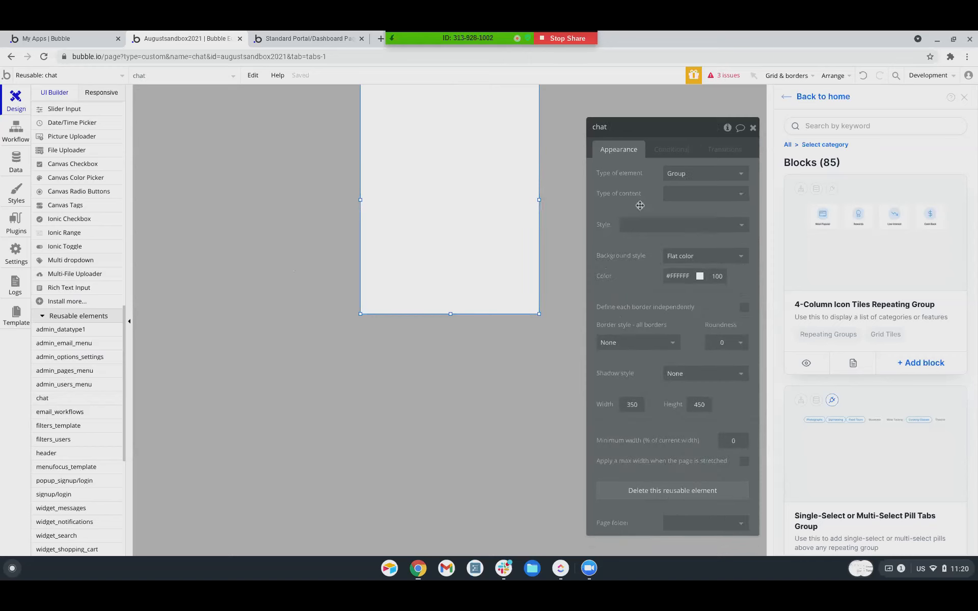
Create the Thread and Message option sets in the app's data.
left_click(685, 197)
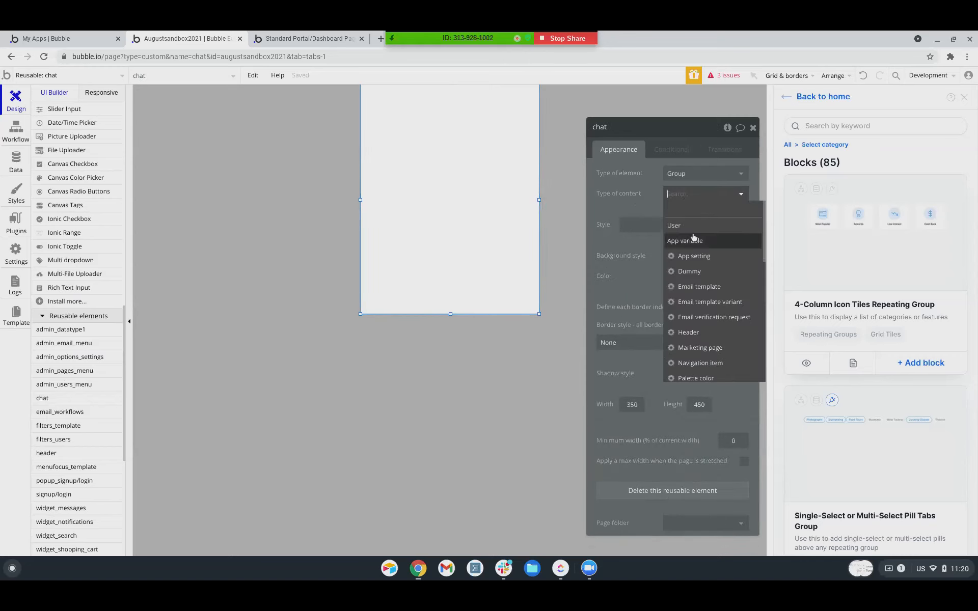
scroll(694, 236, "down", 3)
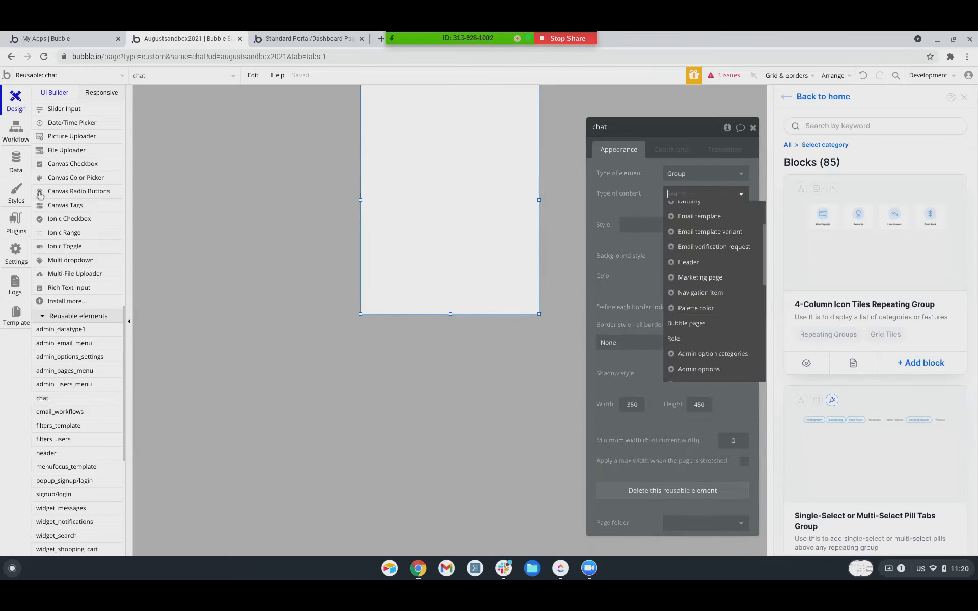
left_click(14, 164)
left_click(154, 446)
type("Thread")
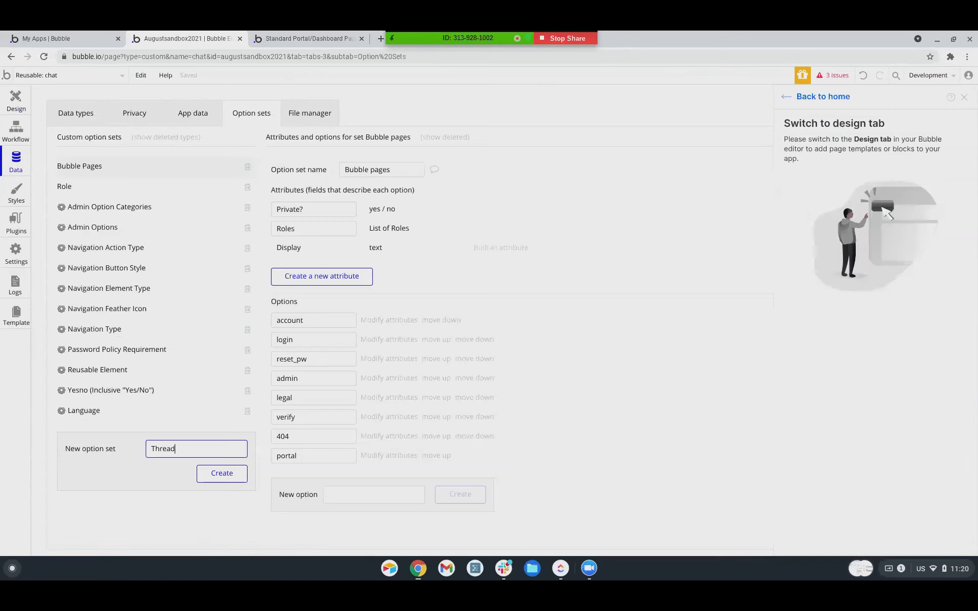
key("Return")
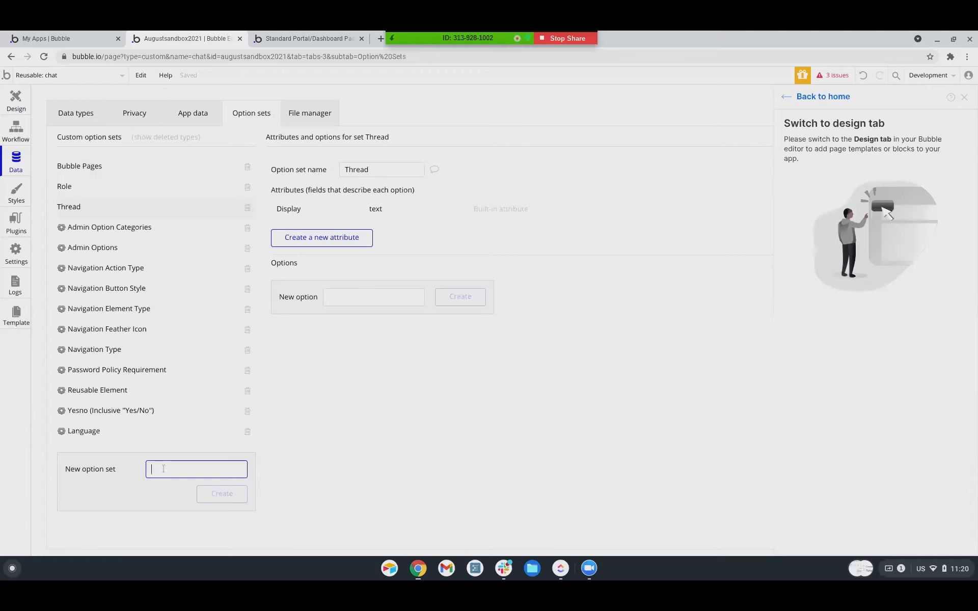
type("Message")
key("Return")
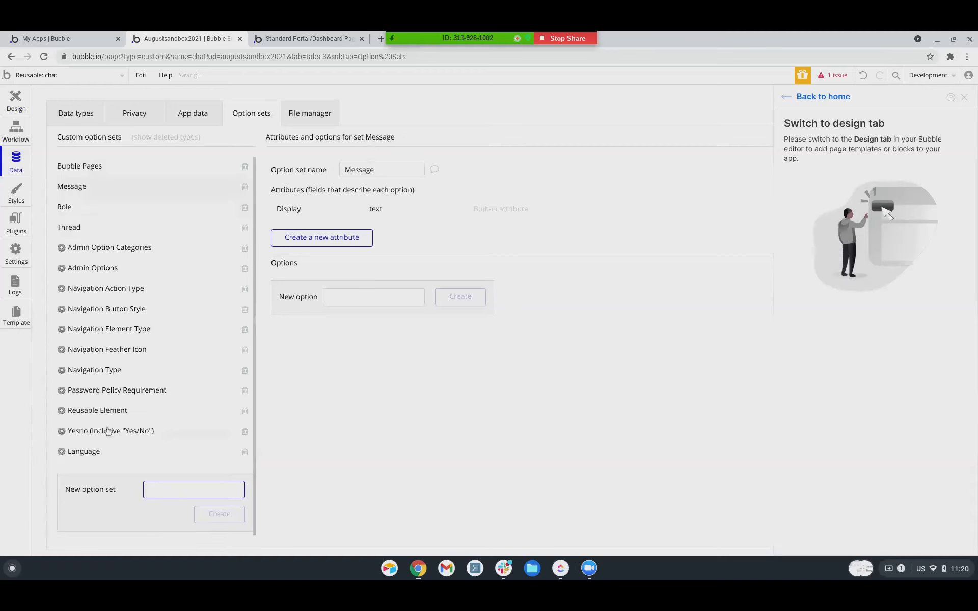
Start a Users attribute on Thread and browse the attribute types.
left_click(100, 230)
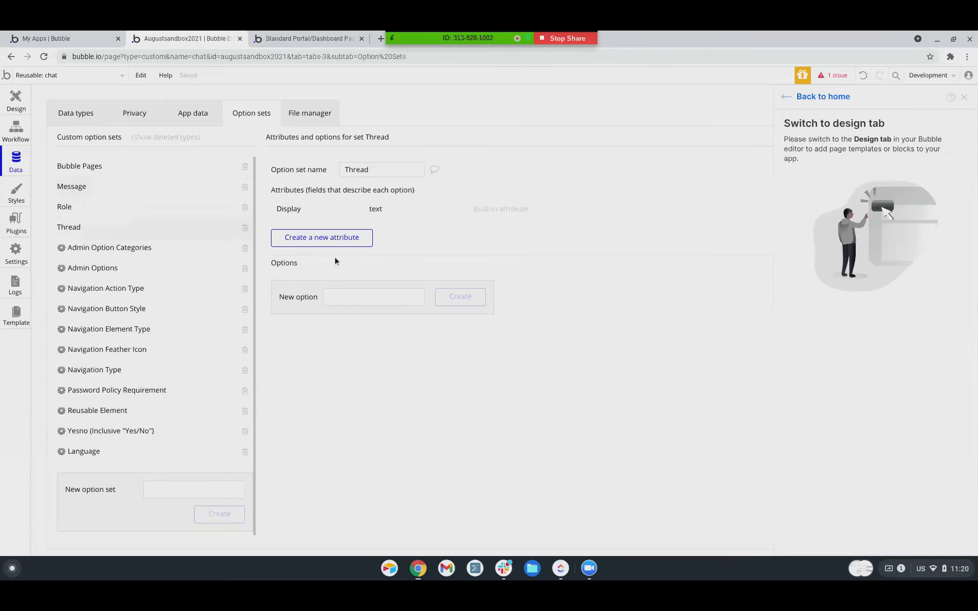
left_click(345, 239)
type("Users")
left_click(499, 167)
scroll(510, 285, "down", 2)
scroll(510, 292, "down", 3)
scroll(510, 285, "up", 5)
scroll(513, 198, "up", 1)
scroll(513, 219, "down", 4)
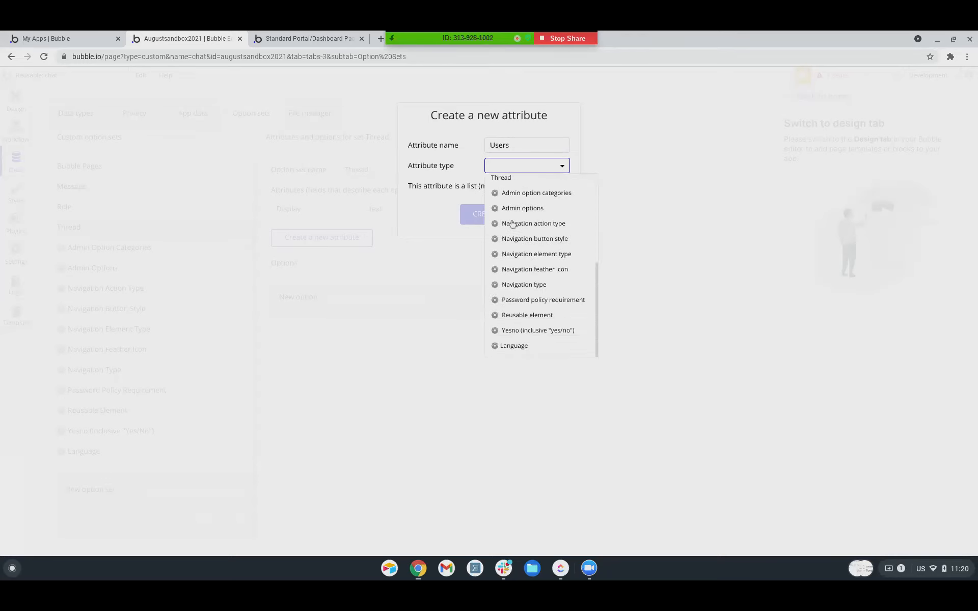
scroll(513, 224, "up", 3)
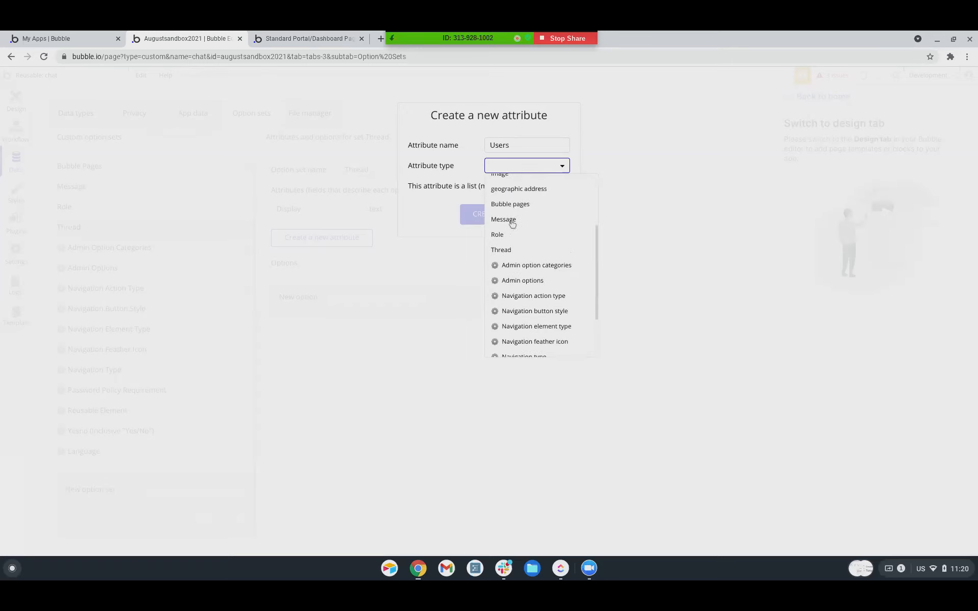
scroll(512, 224, "up", 3)
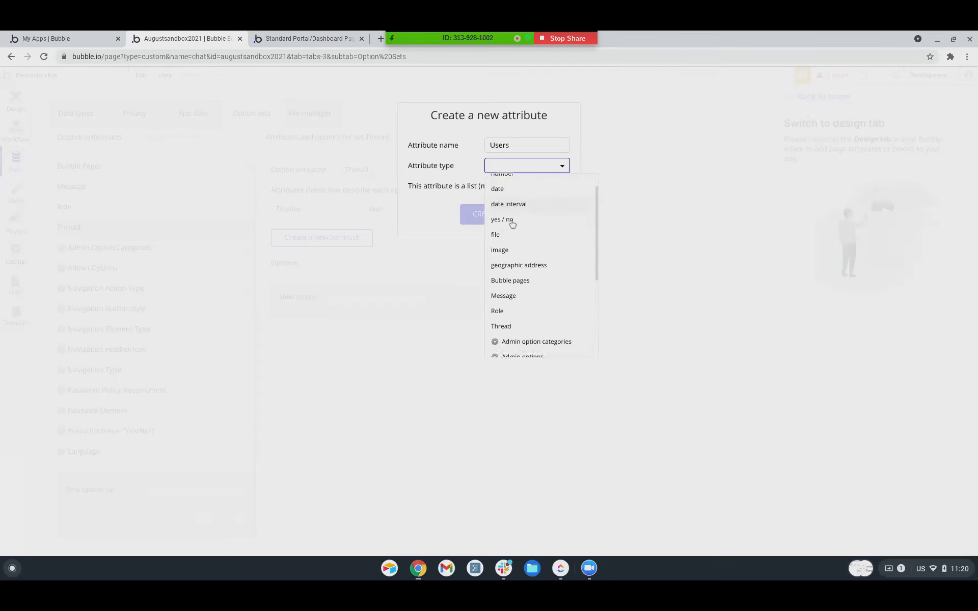
scroll(512, 224, "down", 3)
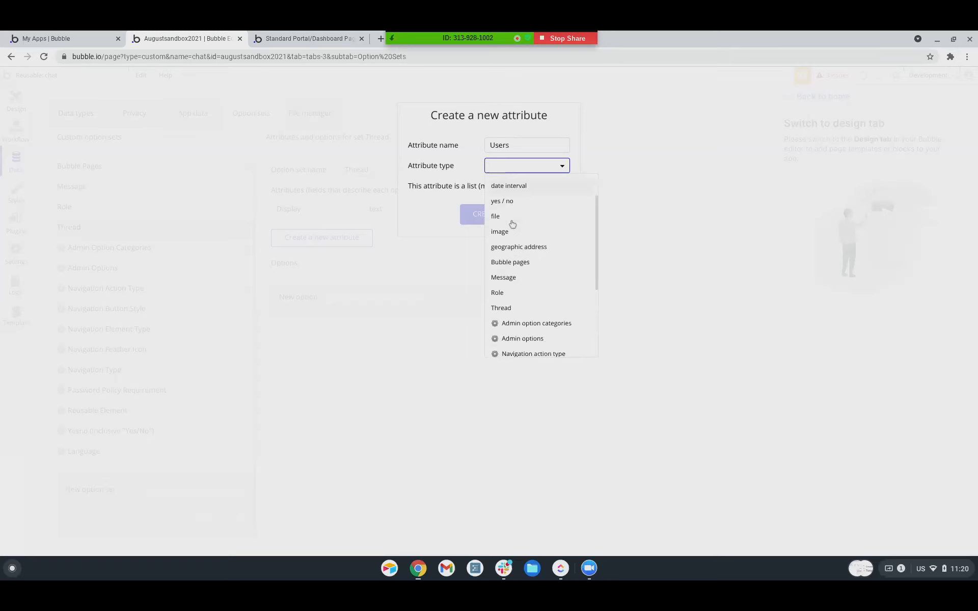
scroll(512, 224, "down", 4)
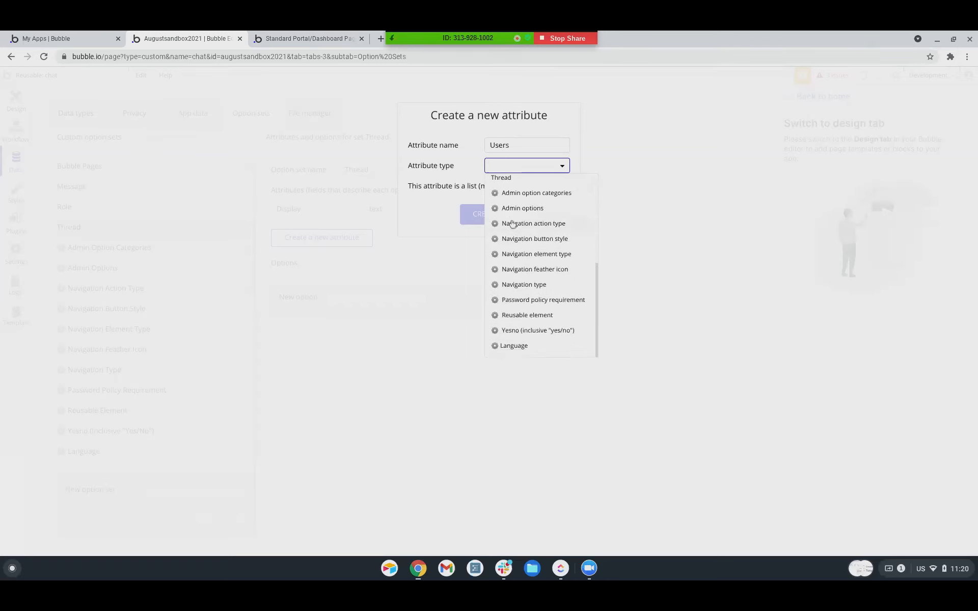
left_click(381, 38)
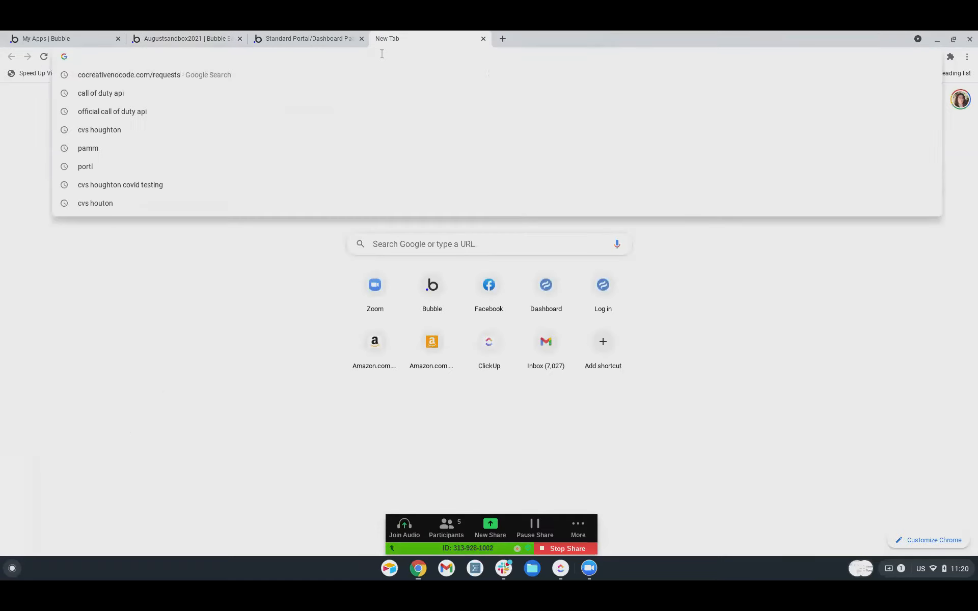
Go to facebook.com and open a Messenger chat with a contact.
type("face")
key("Return")
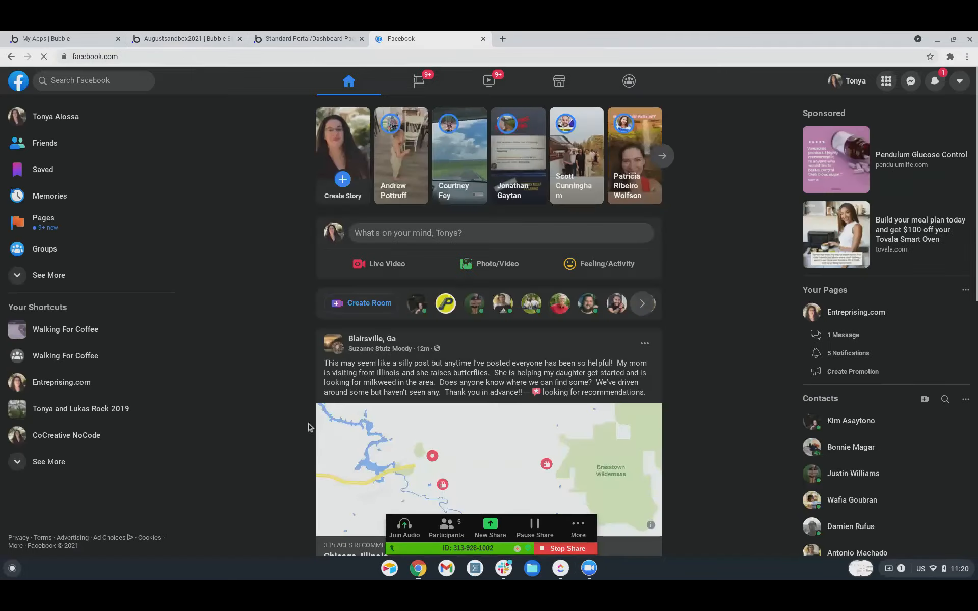
left_click(910, 83)
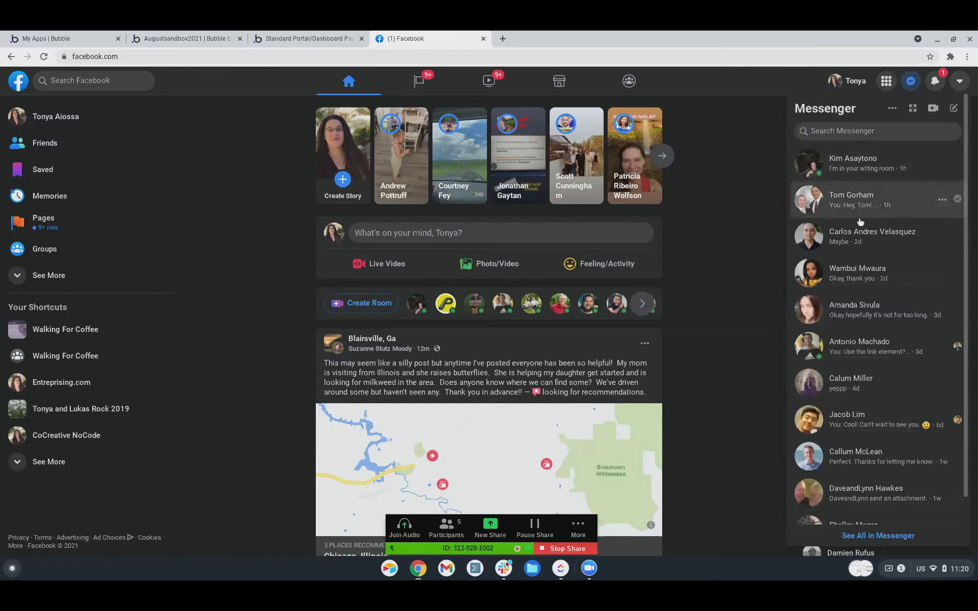
left_click(843, 280)
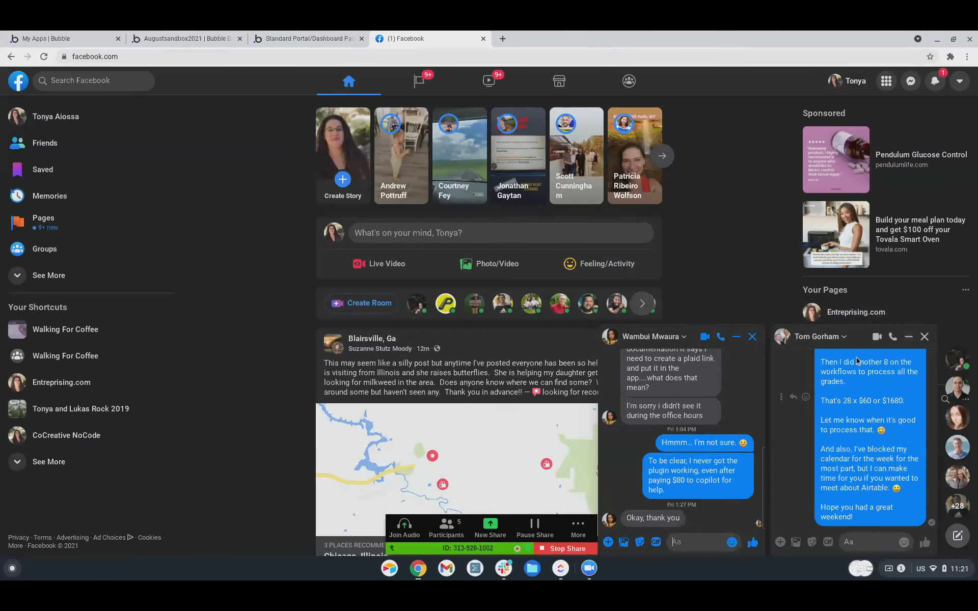
Close both open chat windows and return to the portal app preview.
left_click(922, 338)
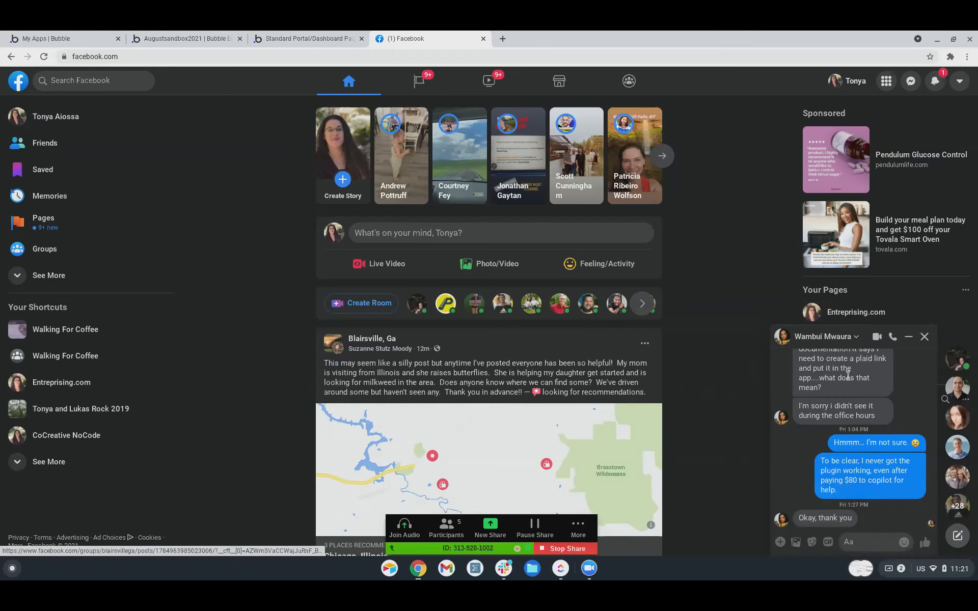
left_click(924, 337)
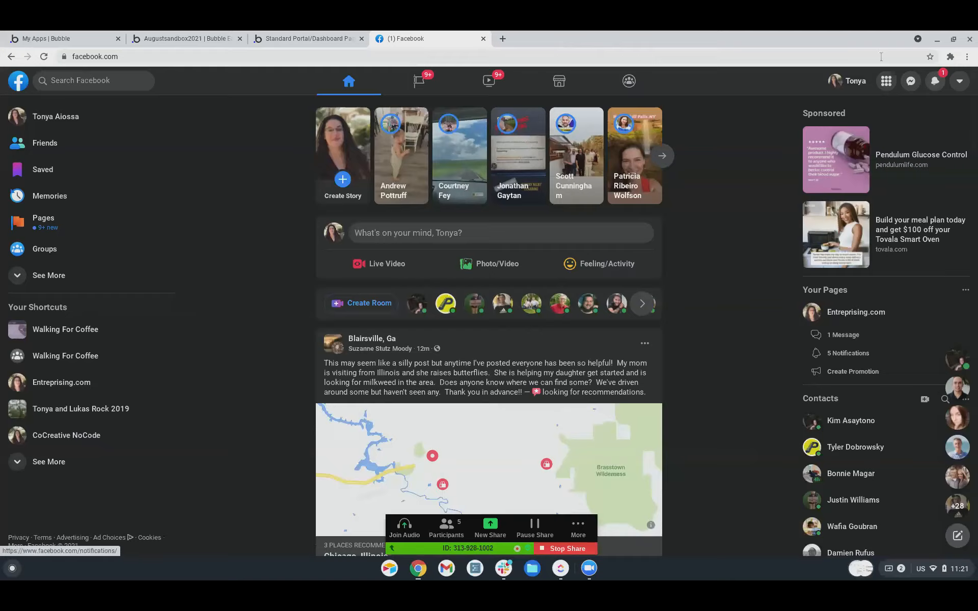
left_click(291, 39)
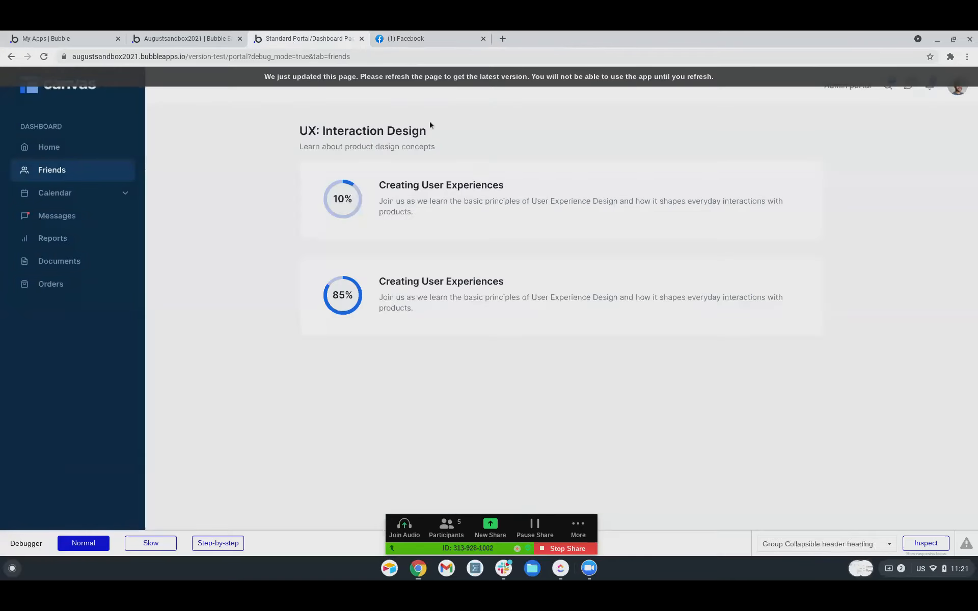
Cancel the pending attribute and delete the Role and Thread option sets.
left_click(153, 39)
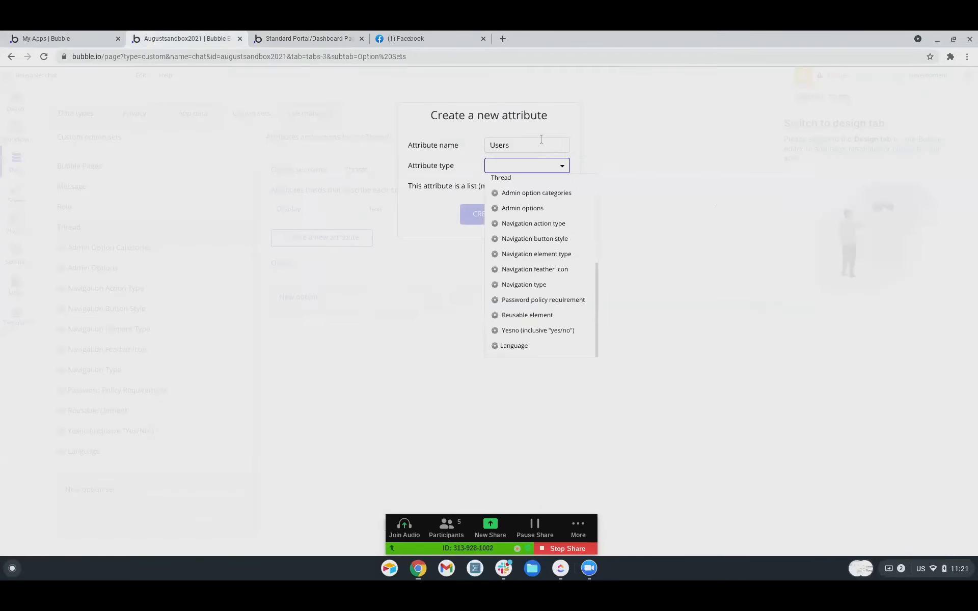
scroll(534, 312, "up", 5)
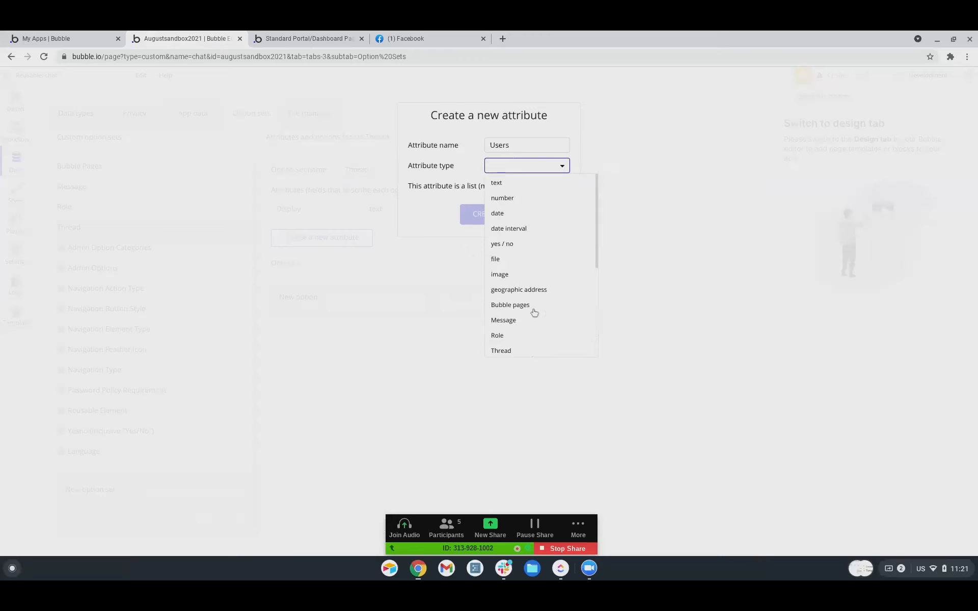
left_click(461, 175)
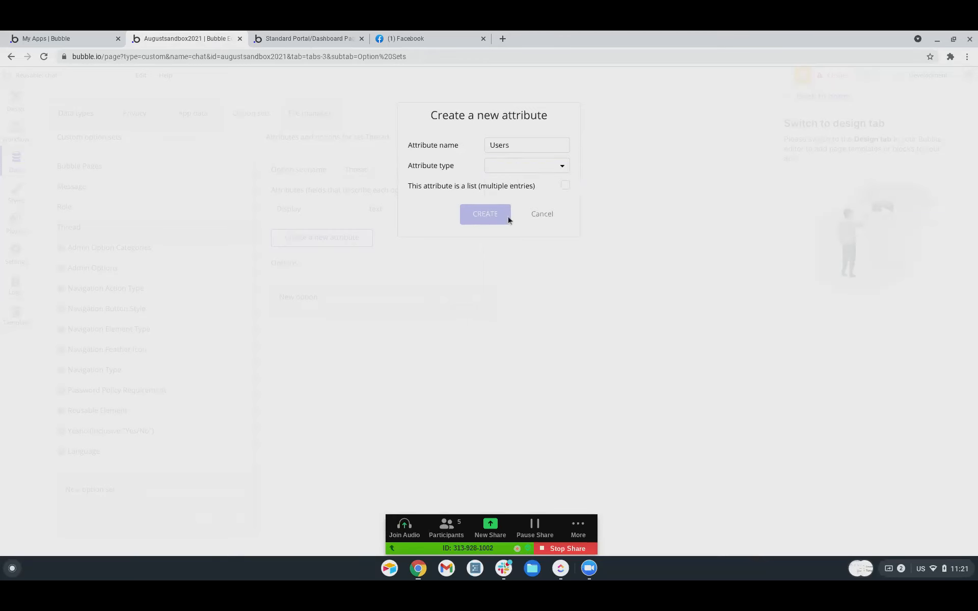
left_click(540, 214)
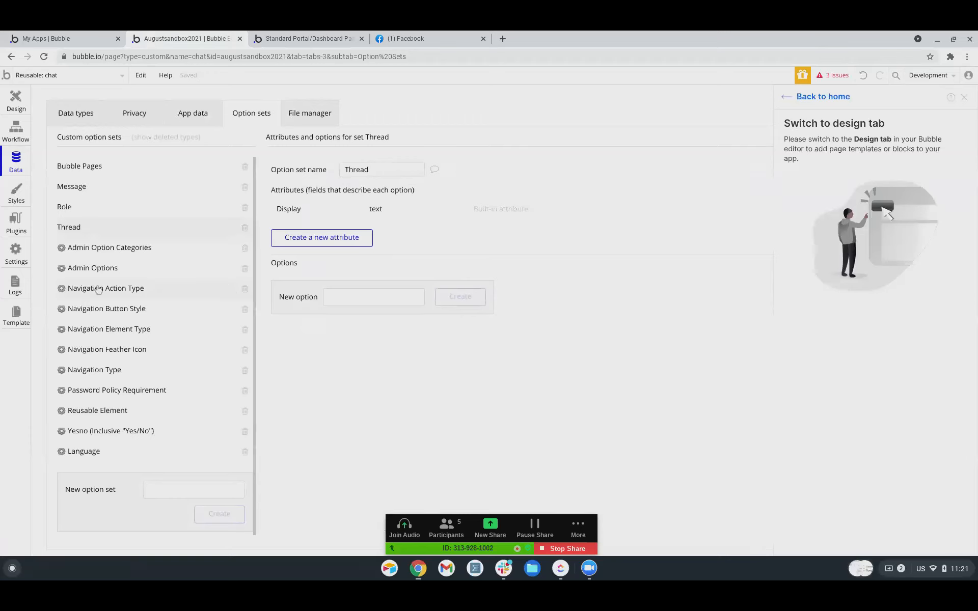
left_click(246, 209)
left_click(247, 208)
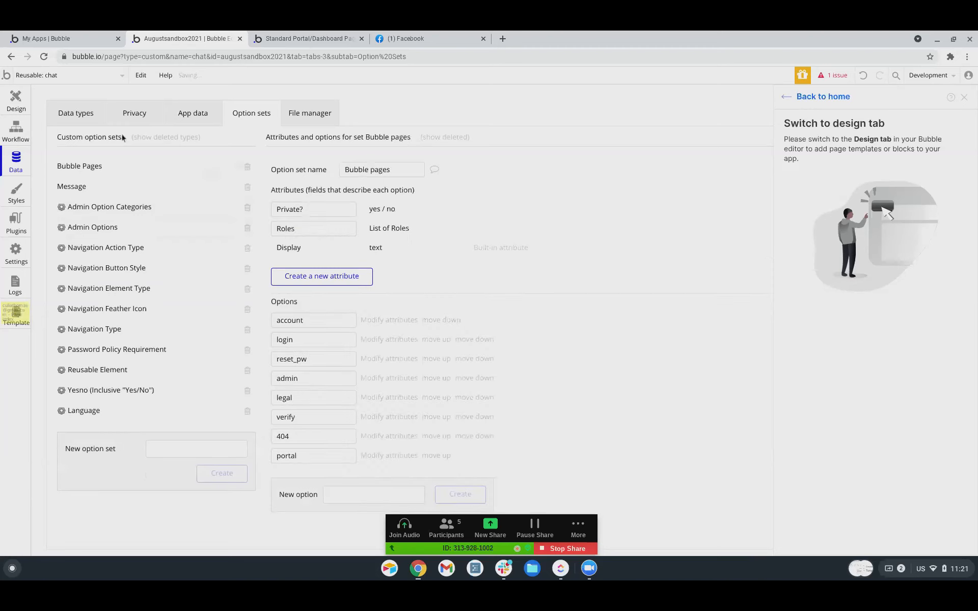
Create new custom data types Thread and Mesage.
left_click(78, 121)
left_click(216, 405)
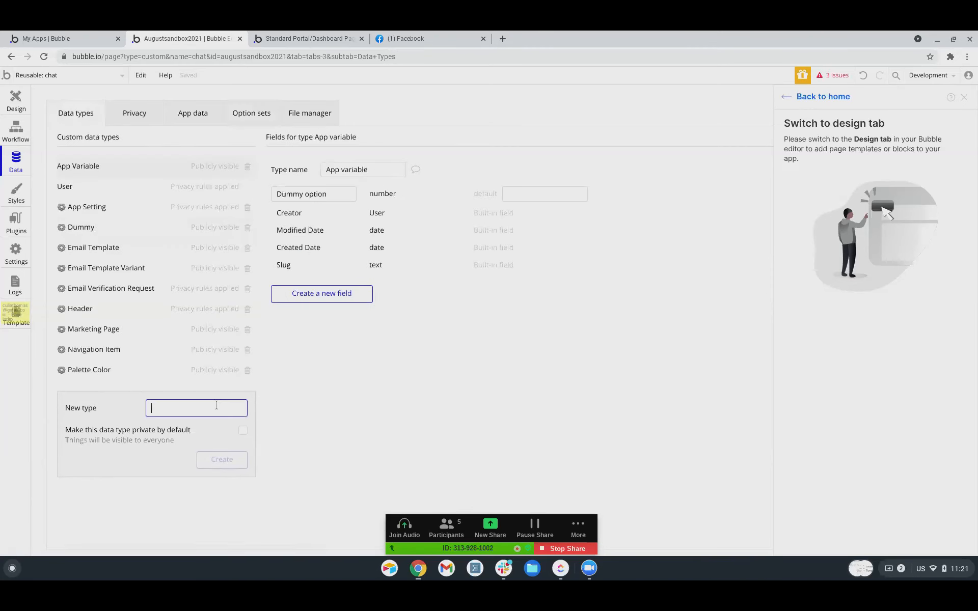
type("Thread")
key("Return")
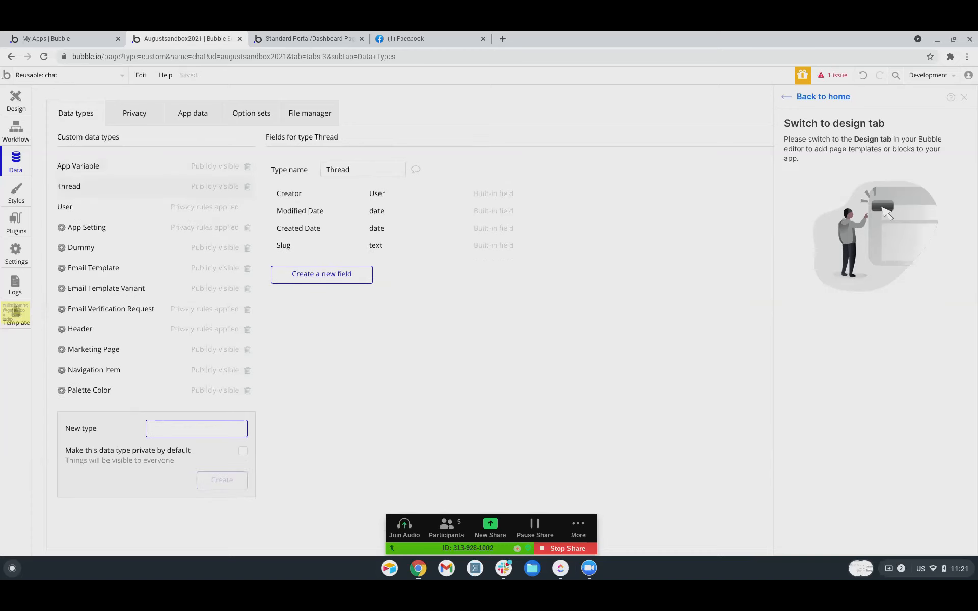
type("Mesage")
key("Return")
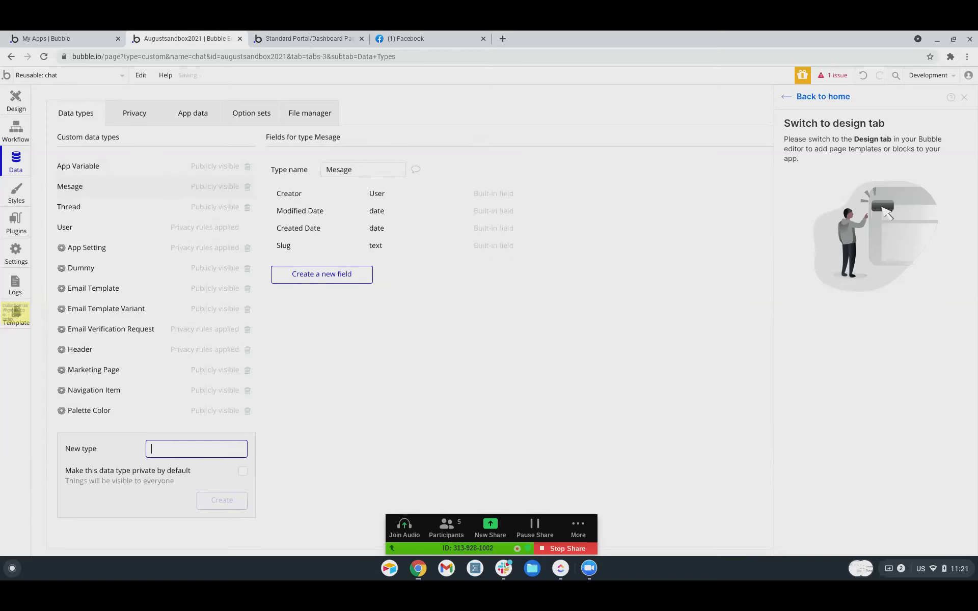
Start a new field named Users on the Thread data type.
left_click(80, 212)
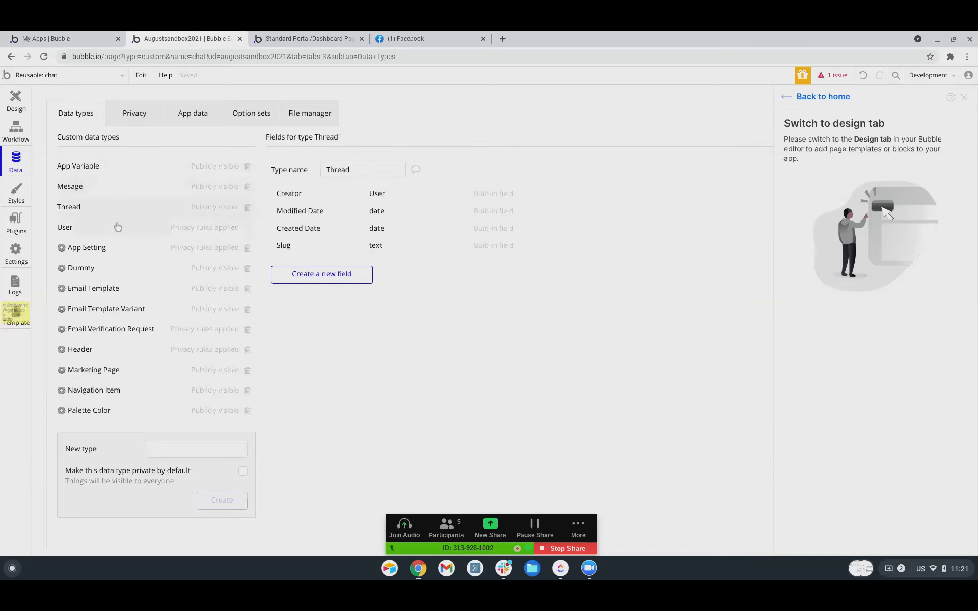
left_click(350, 281)
type("Users")
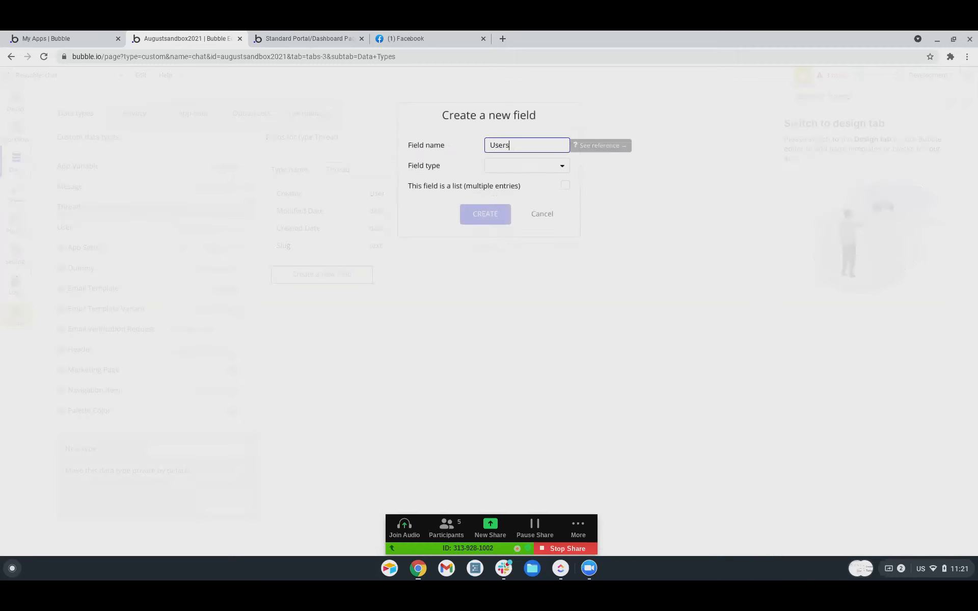
left_click(540, 167)
Make Thread's Users field a list of Users.
scroll(513, 284, "down", 2)
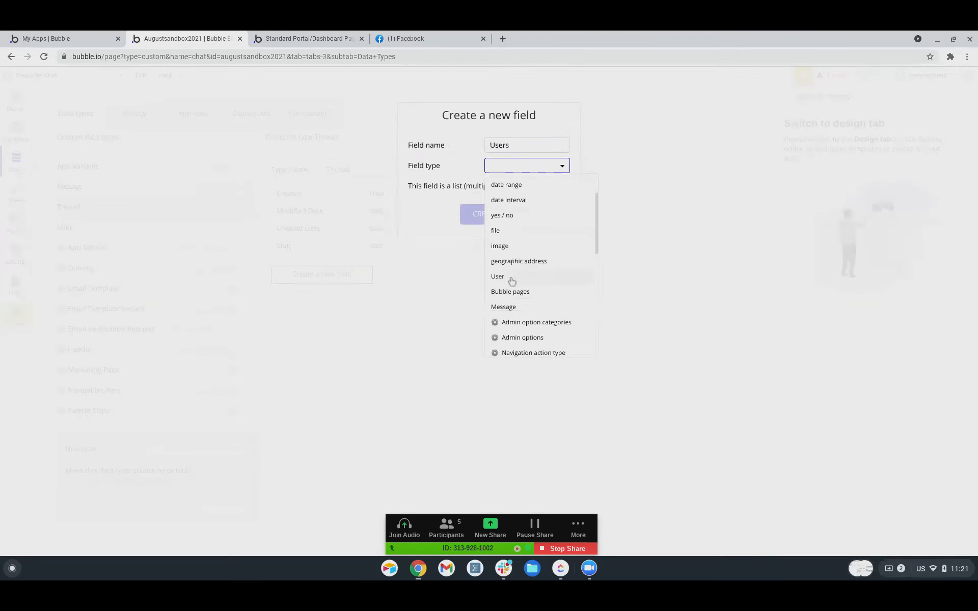
left_click(509, 278)
left_click(565, 187)
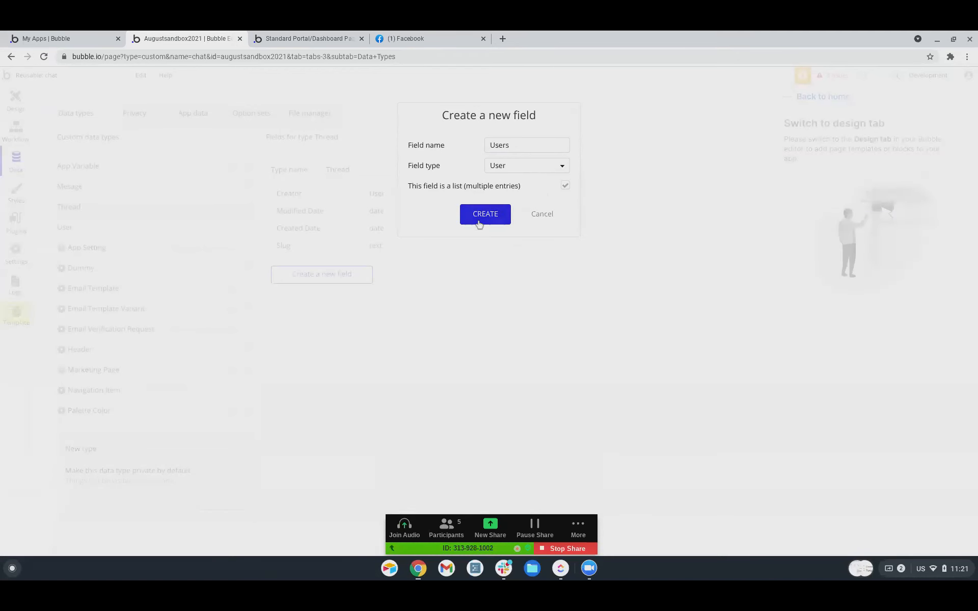
left_click(479, 221)
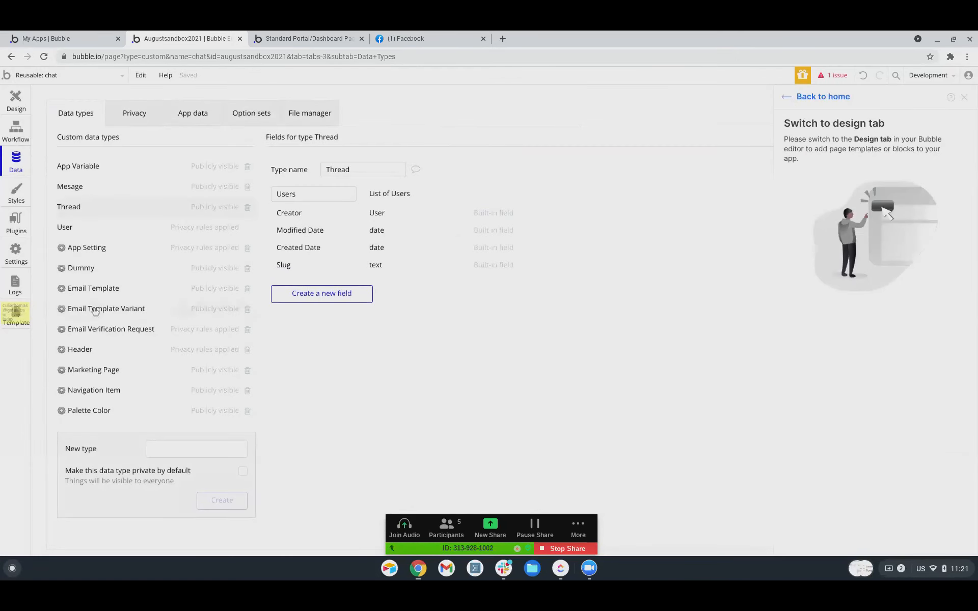
Correct the type name to Message and add a Users list field to it.
left_click(75, 187)
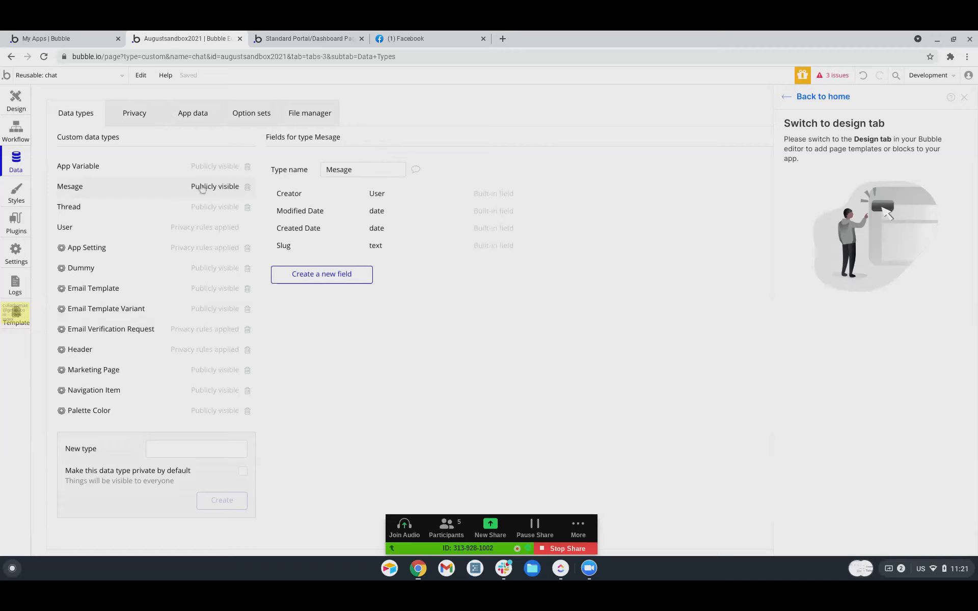
left_click(341, 169)
type("s")
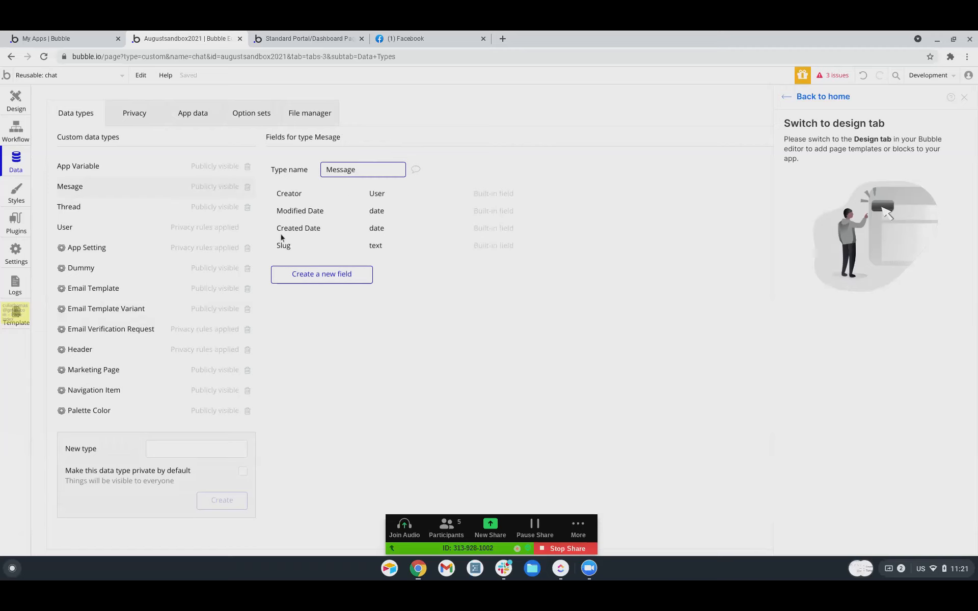
left_click(323, 280)
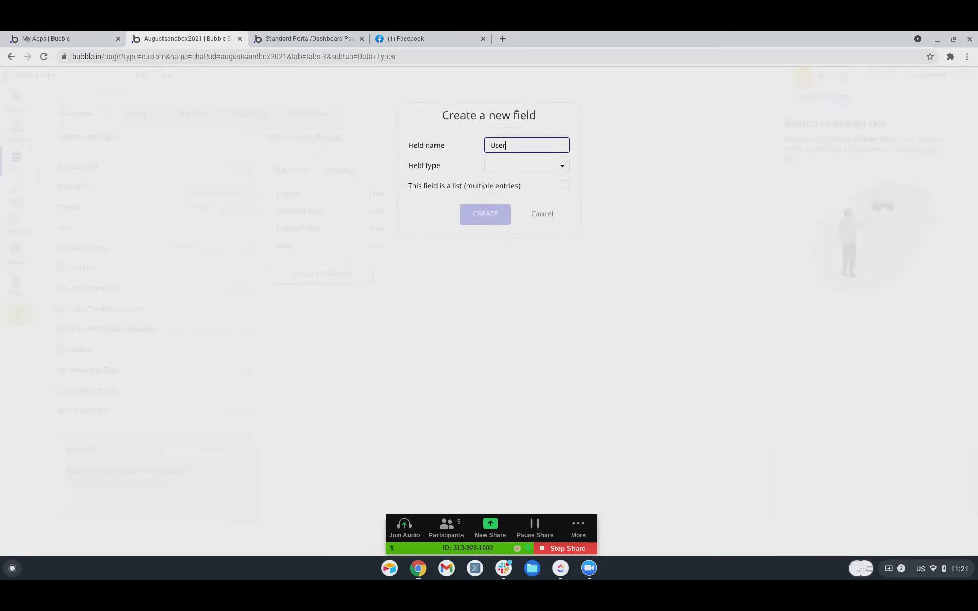
left_click(550, 166)
scroll(519, 240, "down", 5)
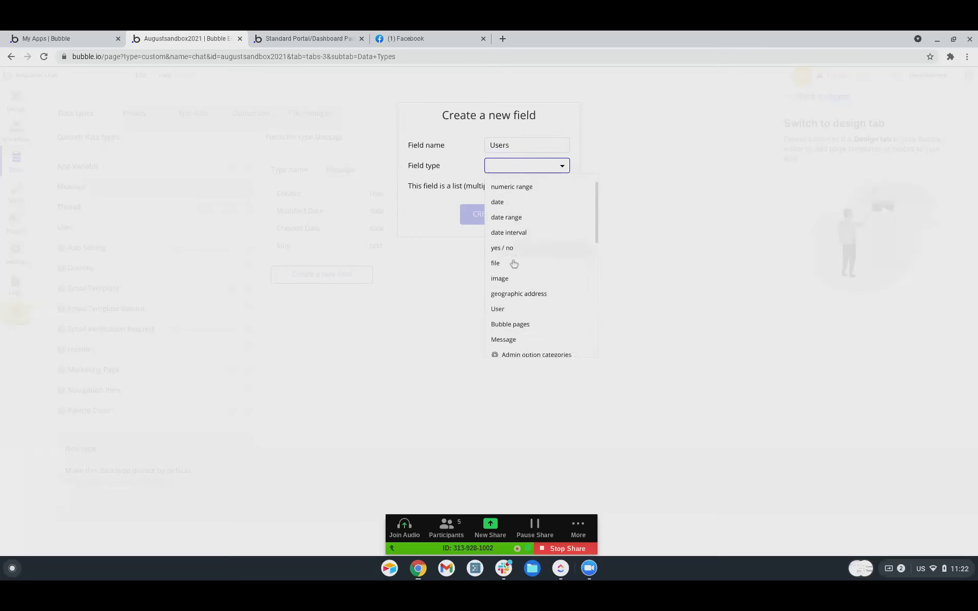
left_click(513, 255)
left_click(482, 223)
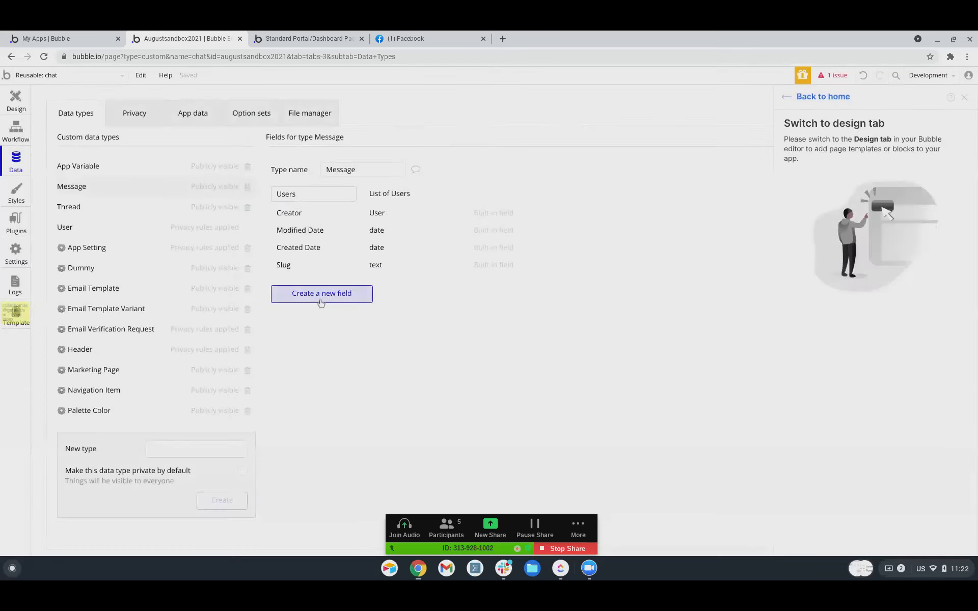
Add a Thread field of type Thread to Message.
left_click(321, 301)
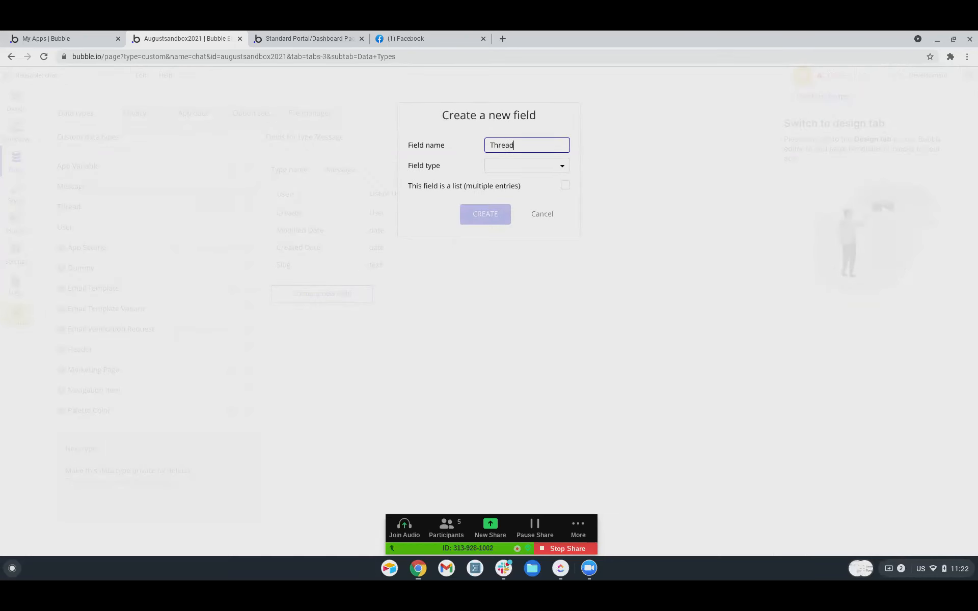
left_click(510, 167)
scroll(509, 305, "down", 5)
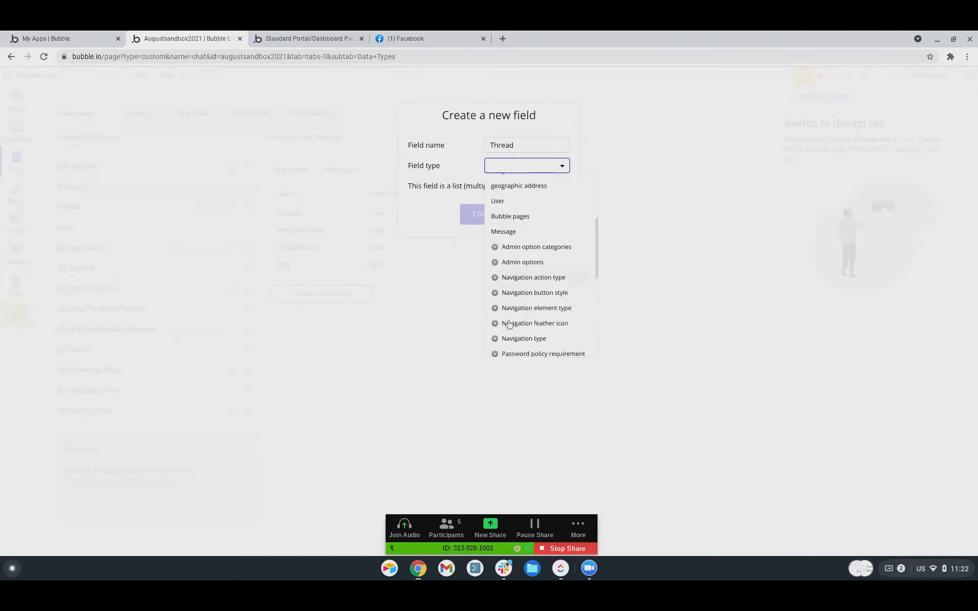
scroll(508, 324, "down", 2)
scroll(510, 324, "down", 2)
scroll(510, 324, "up", 10)
scroll(510, 324, "down", 2)
scroll(510, 312, "up", 2)
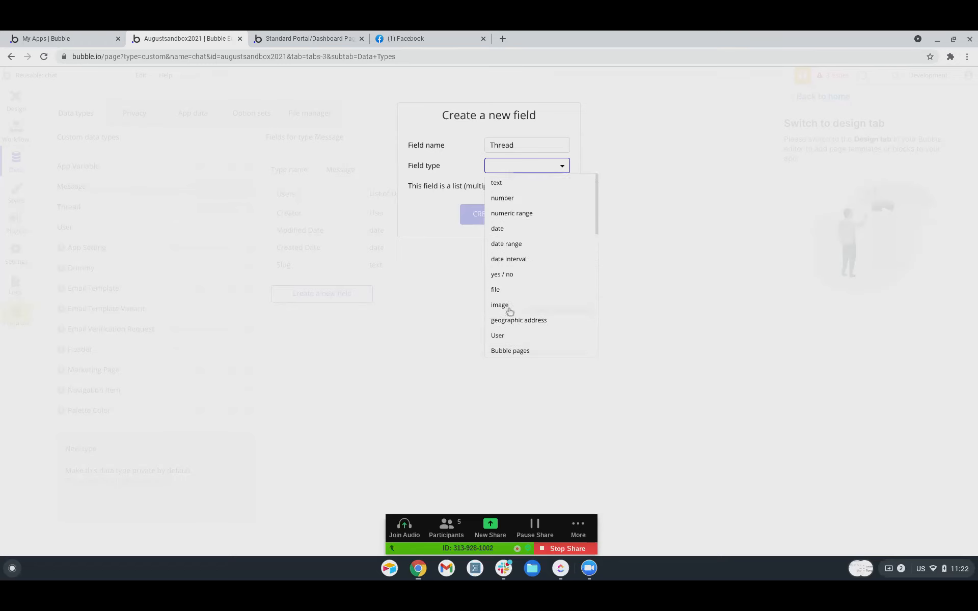
scroll(511, 309, "down", 2)
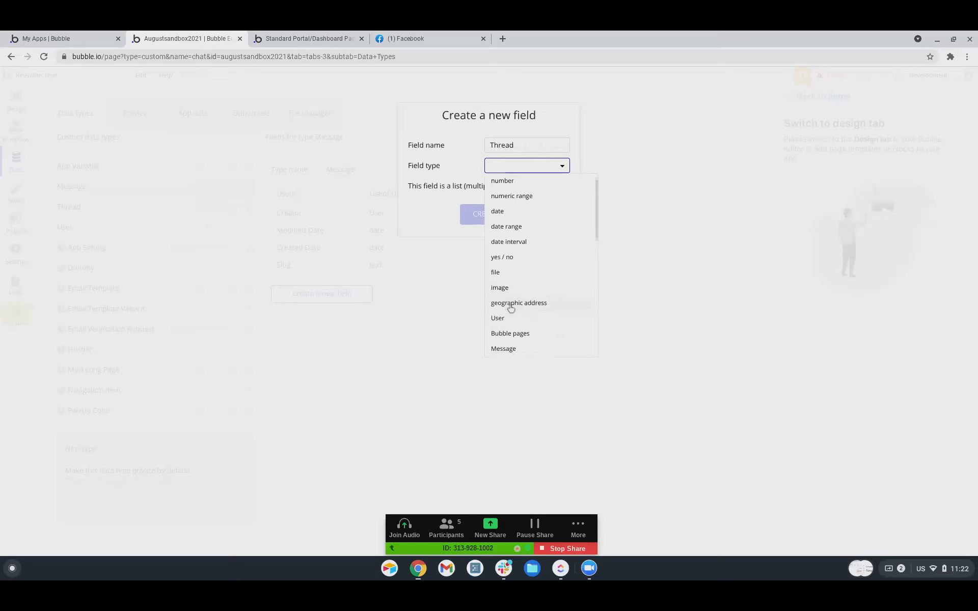
scroll(511, 308, "down", 1)
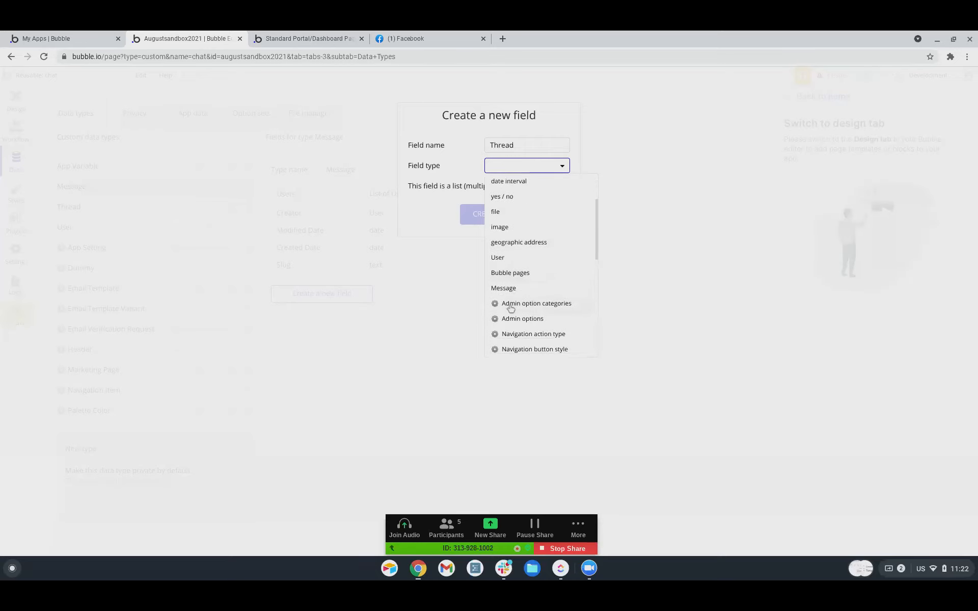
scroll(511, 309, "down", 2)
scroll(511, 309, "down", 3)
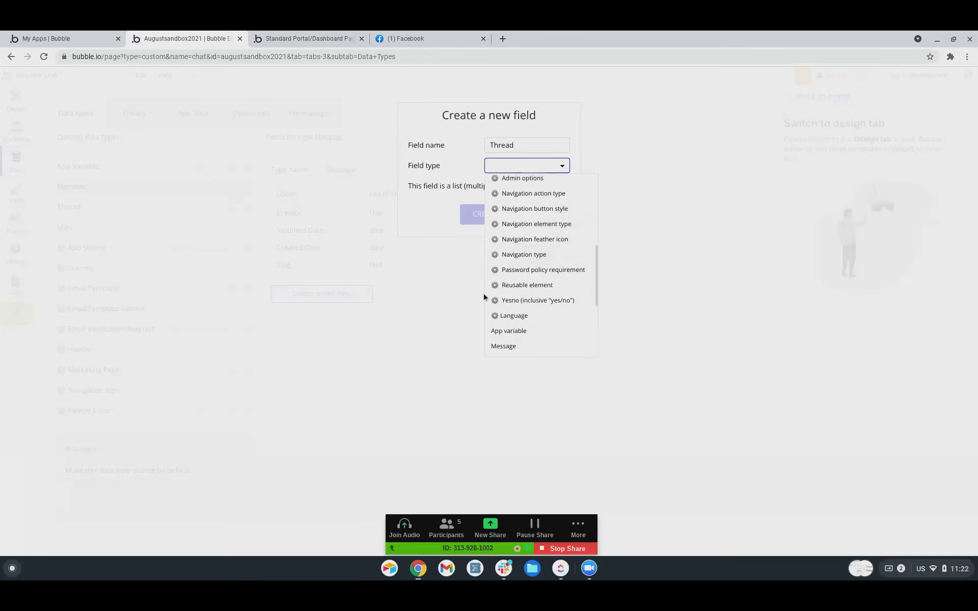
scroll(494, 291, "down", 3)
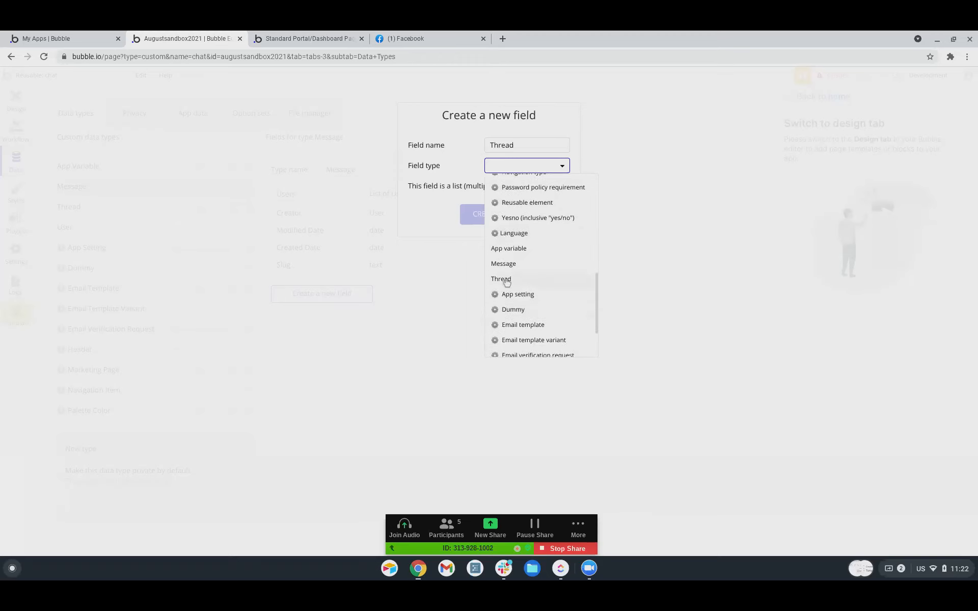
left_click(505, 282)
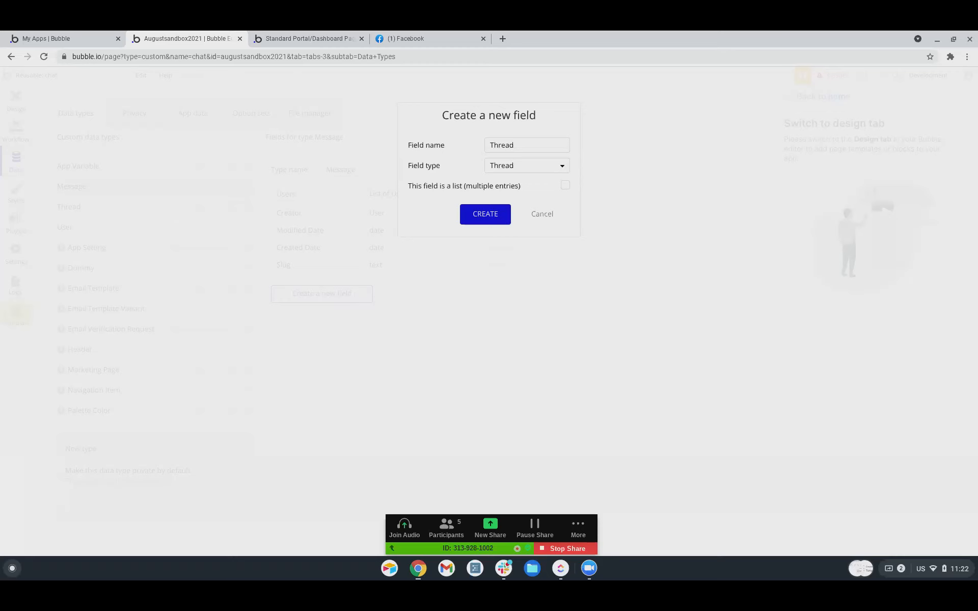
left_click(503, 218)
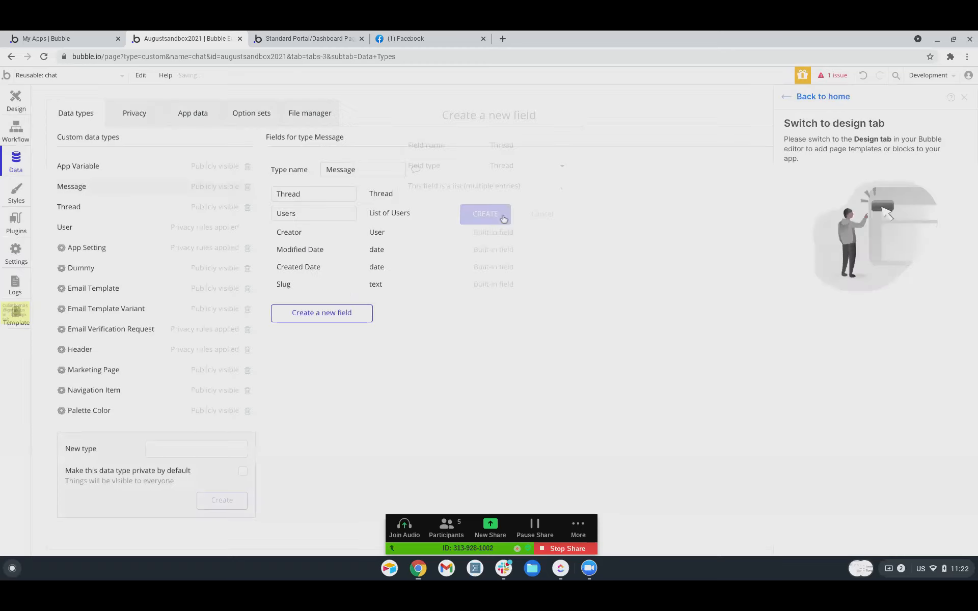
Add a Text field of type text to Message.
left_click(333, 318)
type("Tex")
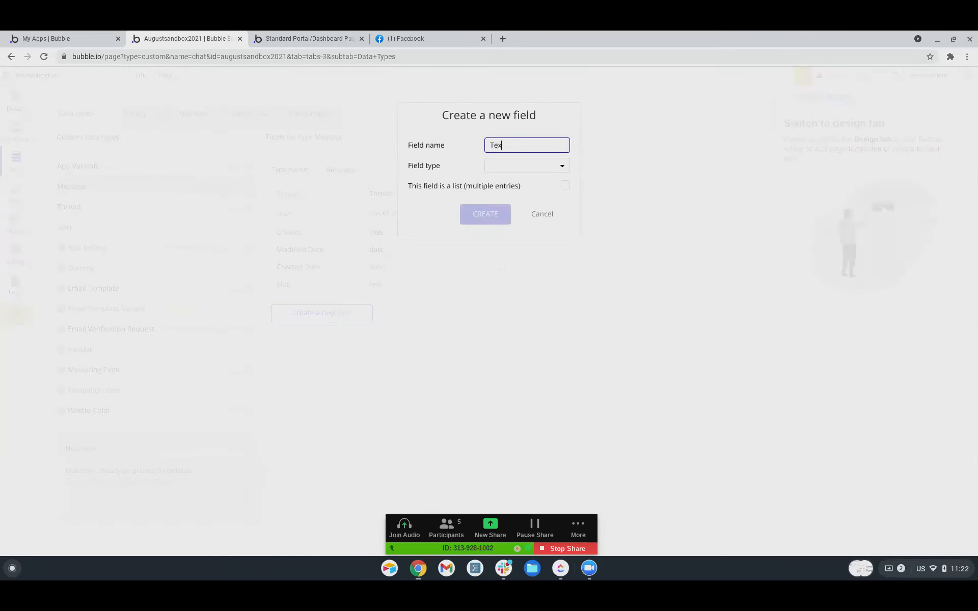
left_click(509, 165)
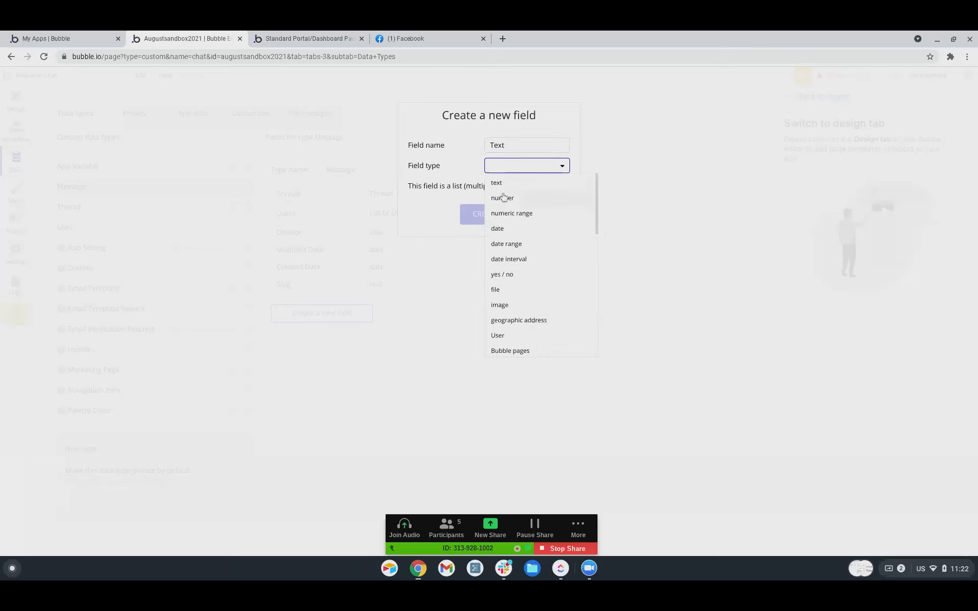
left_click(502, 184)
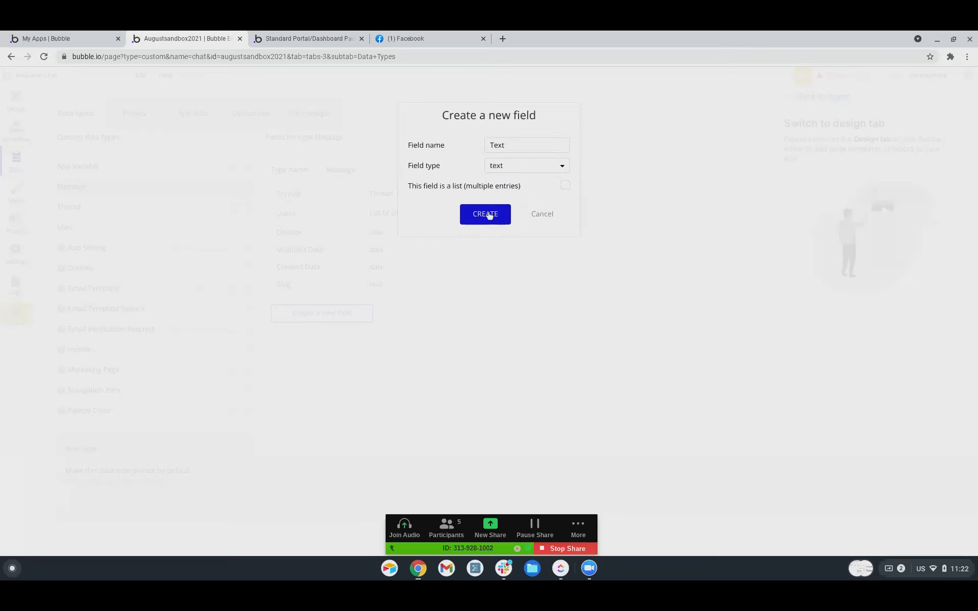
left_click(487, 214)
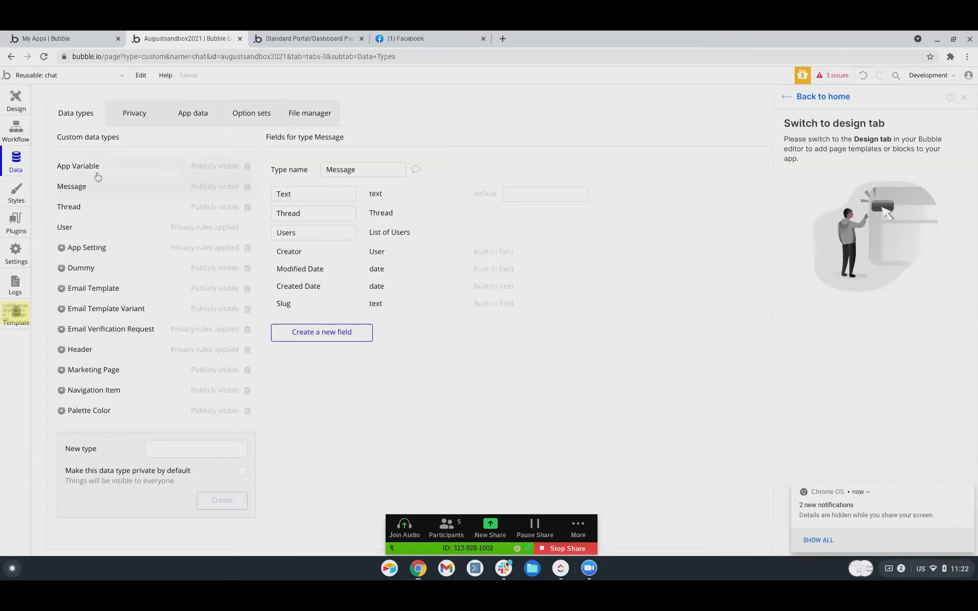
left_click(16, 101)
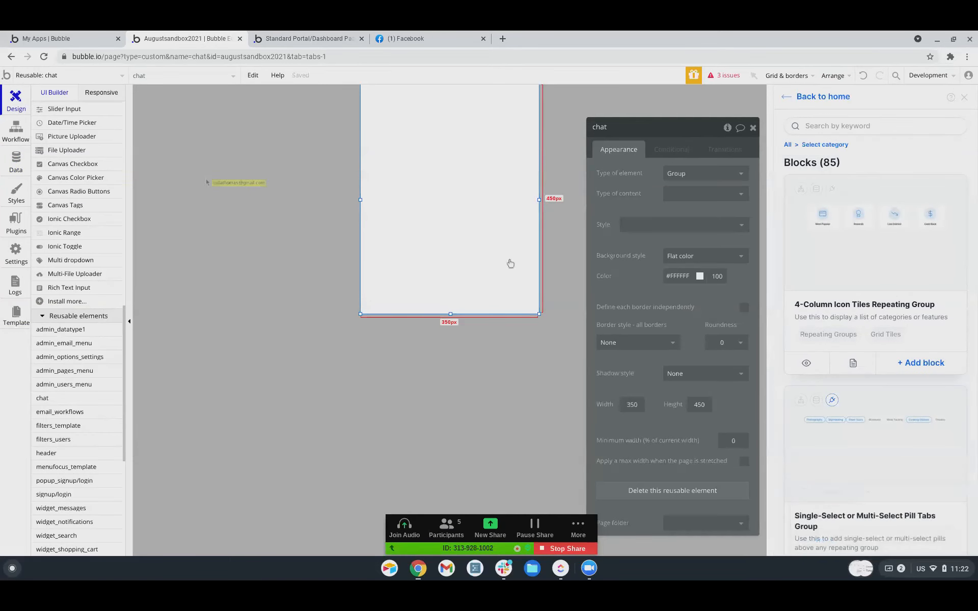
Set the chat element's type of content to Thread.
scroll(88, 339, "down", 5)
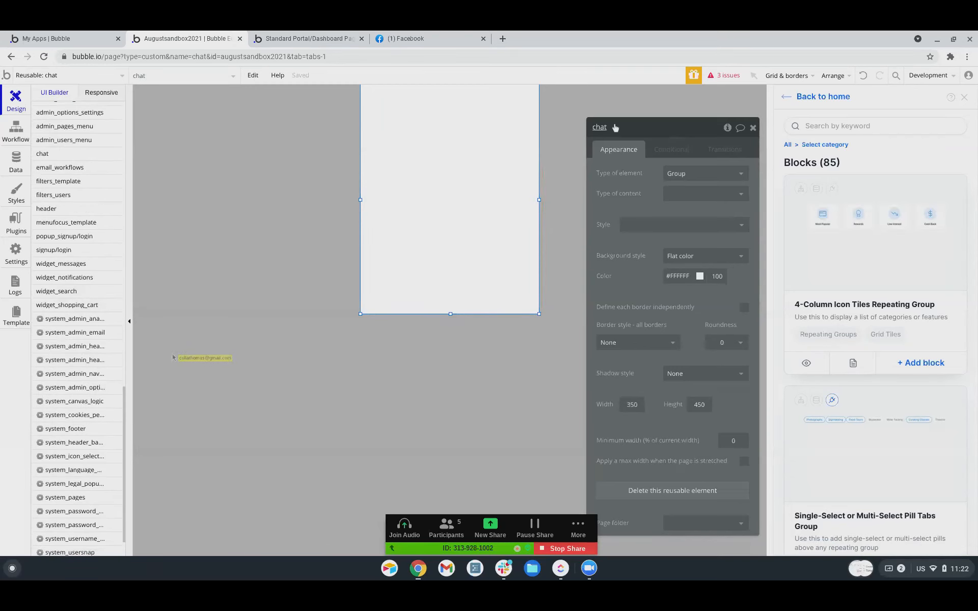
left_click(682, 197)
scroll(684, 299, "down", 5)
scroll(684, 299, "down", 5)
scroll(684, 299, "up", 8)
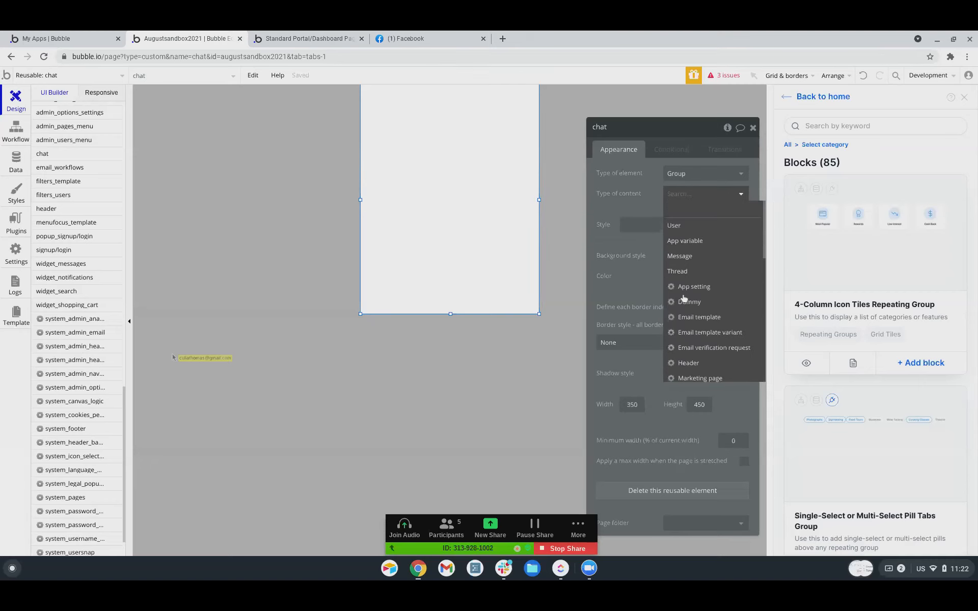
left_click(679, 270)
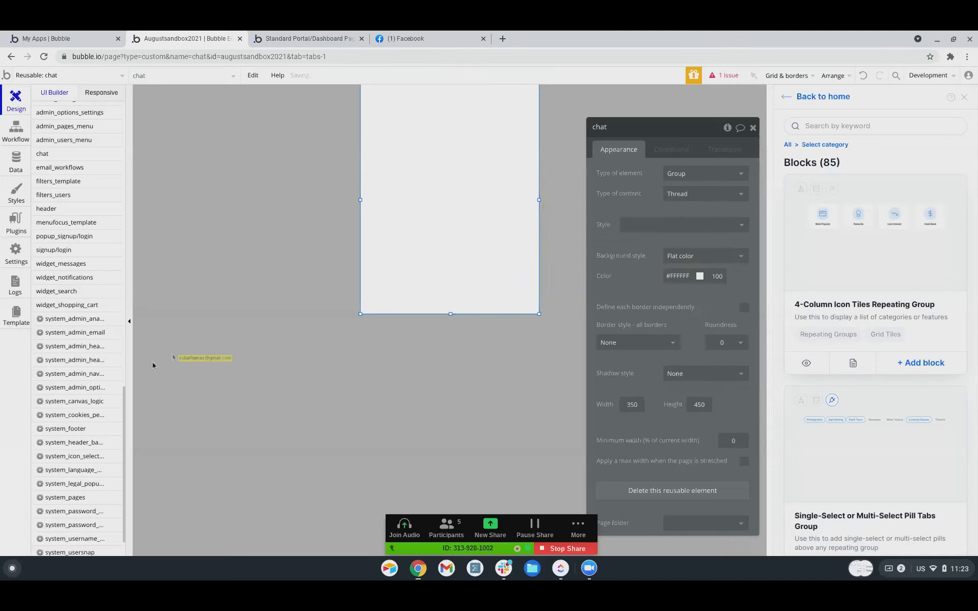
Select Group Chat and pick Repeating Group from Containers.
scroll(70, 367, "down", 2)
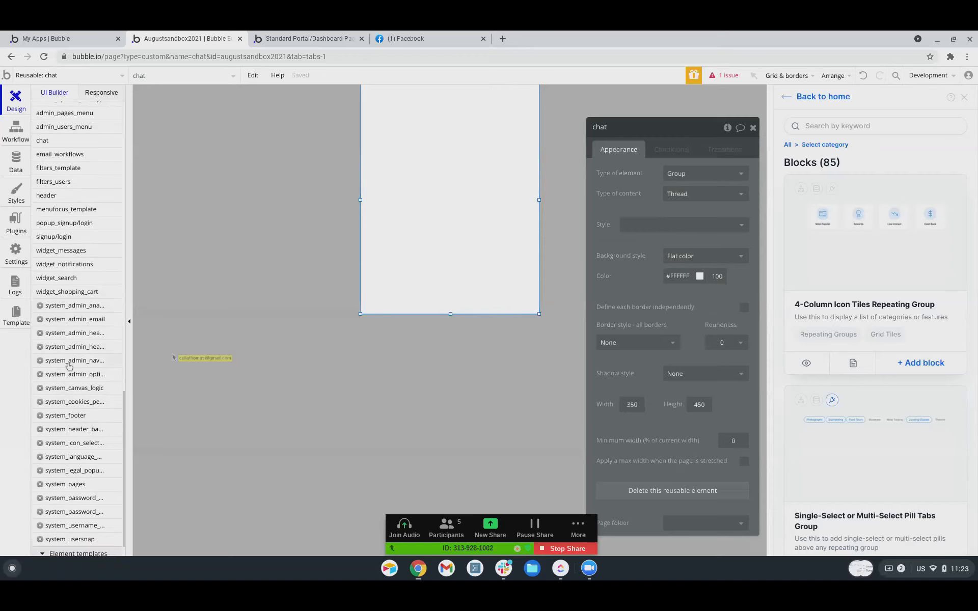
left_click(420, 196)
scroll(70, 361, "down", 2)
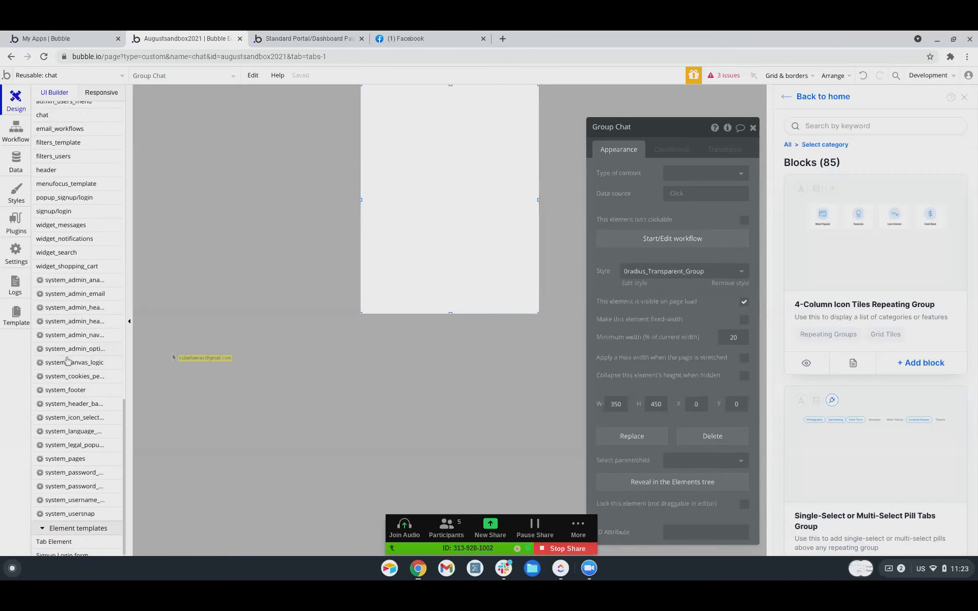
scroll(68, 362, "up", 3)
scroll(68, 362, "up", 7)
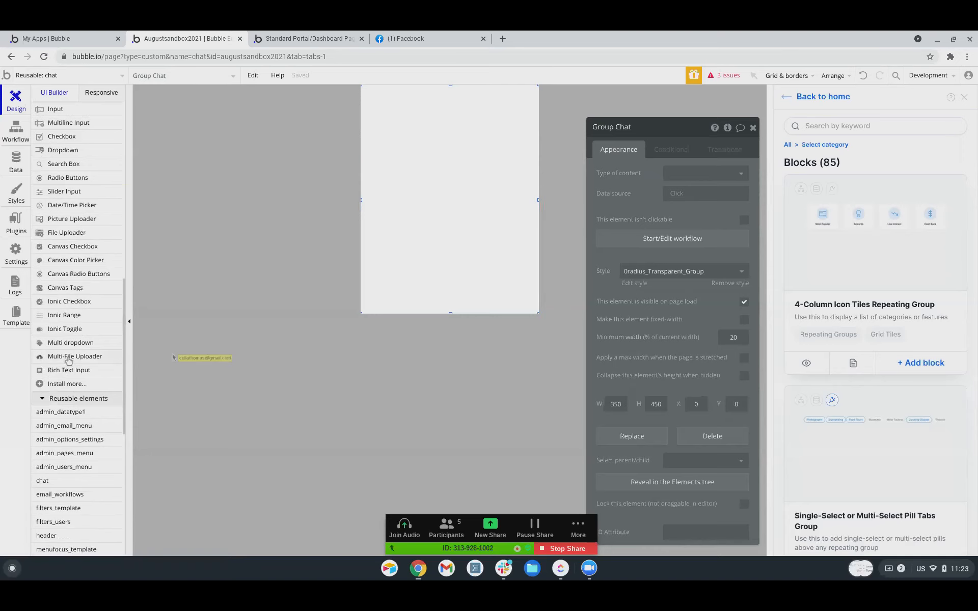
scroll(70, 376, "up", 1)
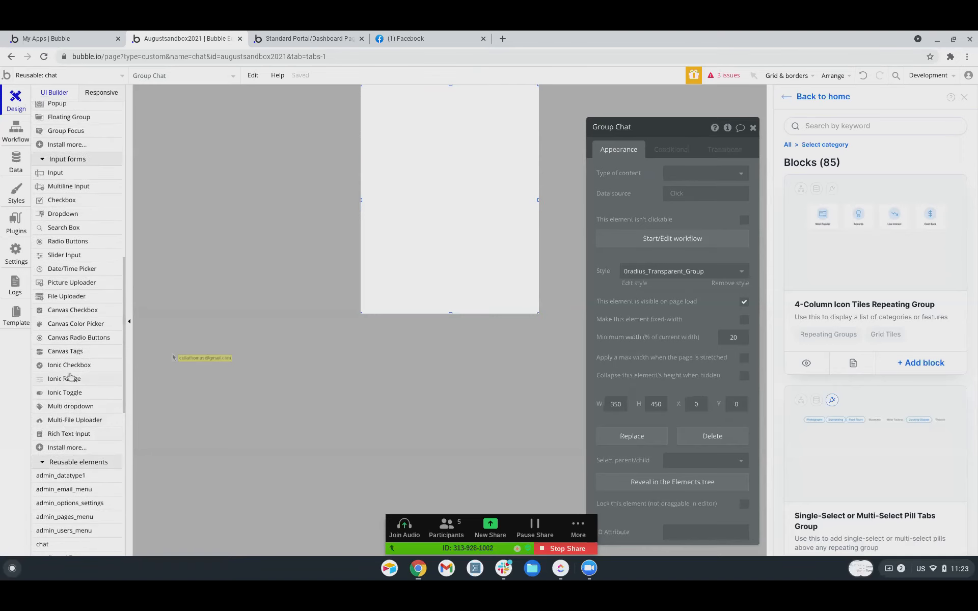
scroll(70, 377, "up", 3)
left_click(72, 179)
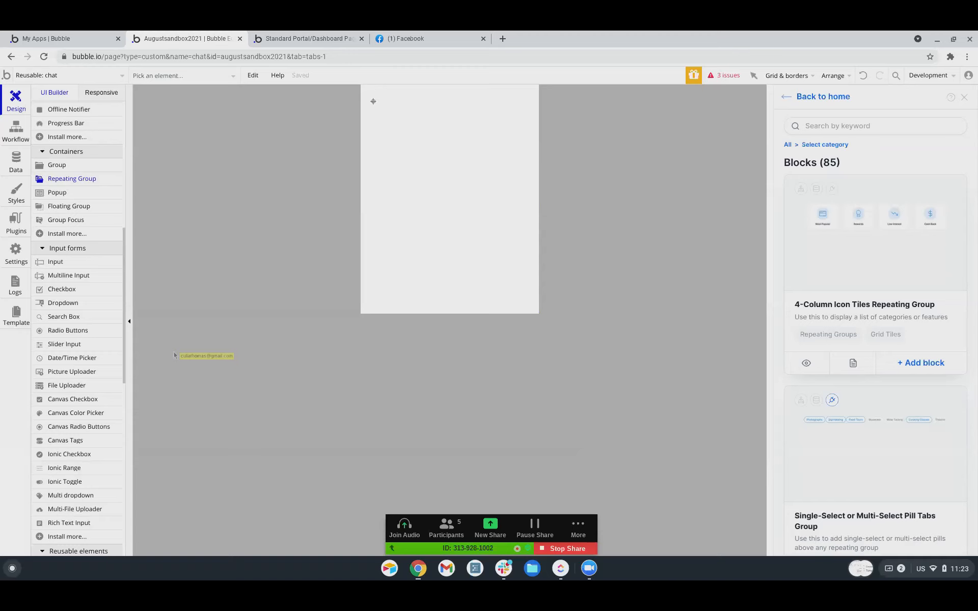
Draw RepeatingGroup A in chat and stretch it to 350×408 px at X 0, Y 42.
mouse_move(365, 106)
left_mouse_down()
mouse_move(432, 151)
mouse_move(510, 248)
mouse_move(516, 288)
mouse_move(531, 307)
left_mouse_up()
left_click_drag(530, 206, 540, 206)
left_click(369, 202)
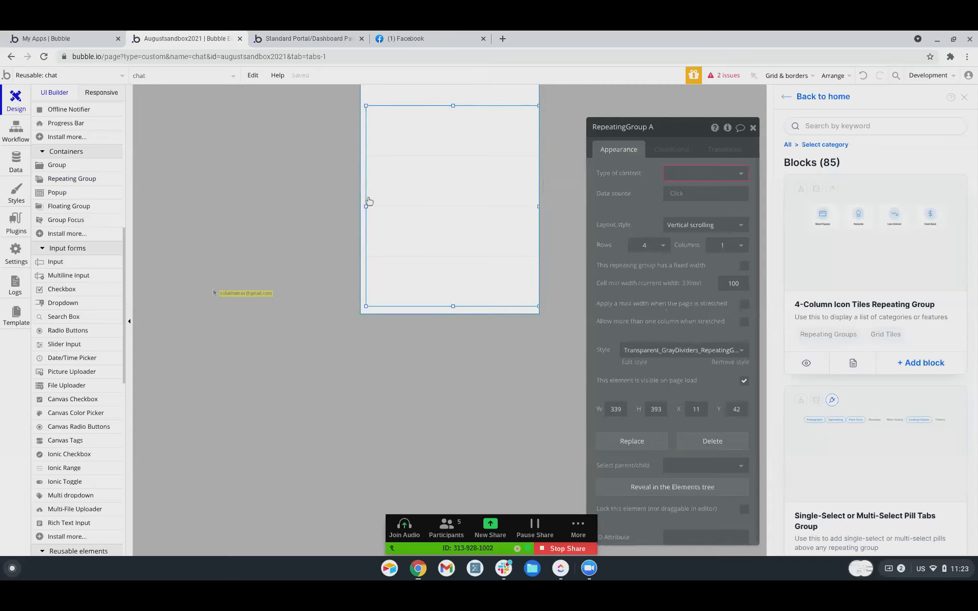
left_click_drag(366, 206, 351, 206)
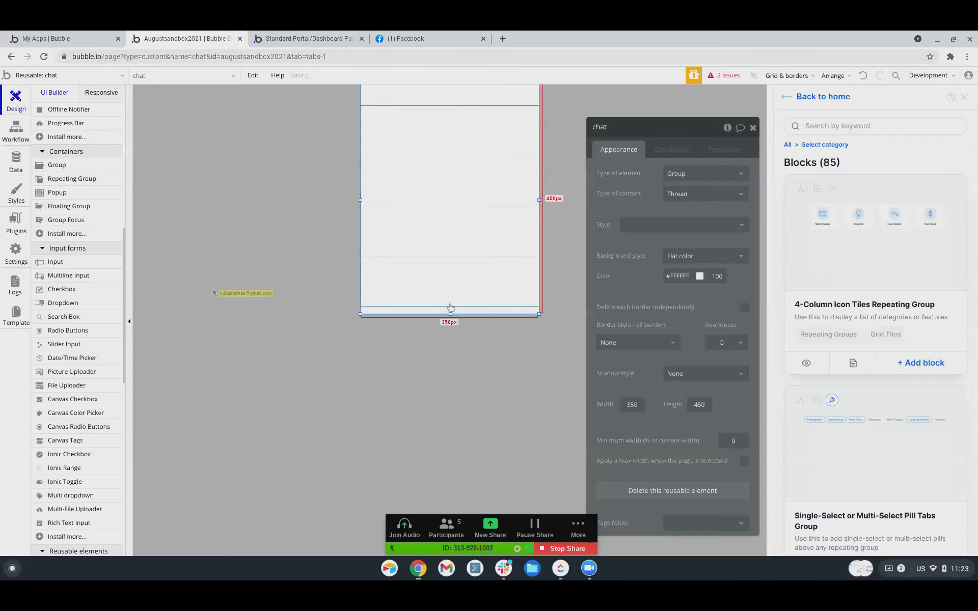
left_click_drag(452, 307, 449, 314)
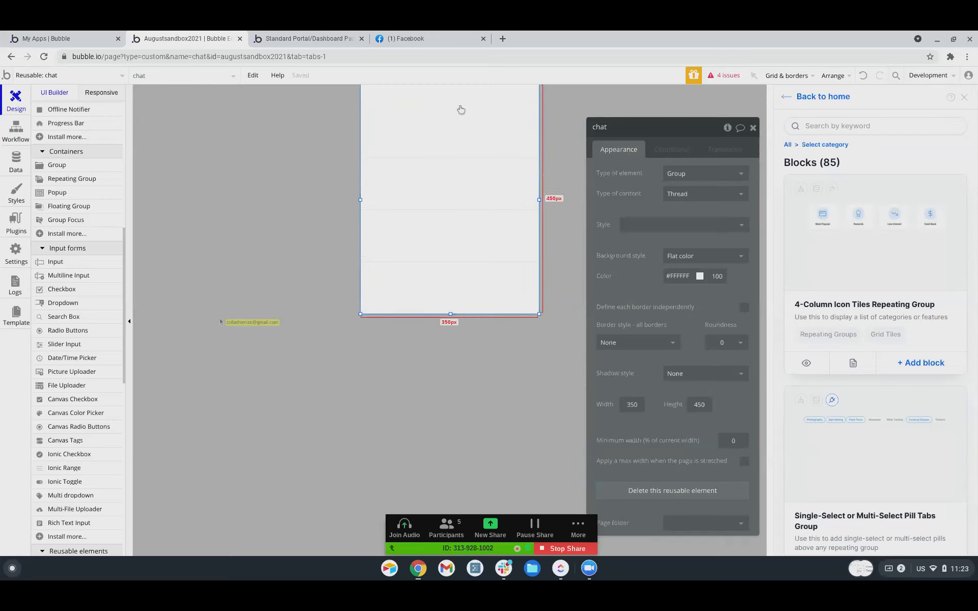
left_click(461, 171)
Make the repeating group search Messages where Thread = Parent group's Thing.
left_click(706, 182)
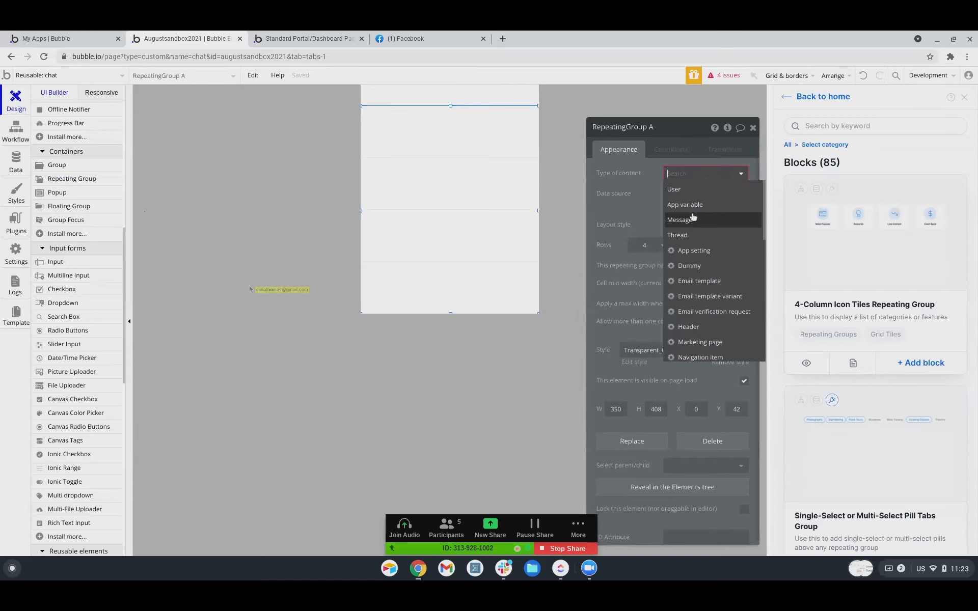
left_click(692, 221)
left_click(693, 197)
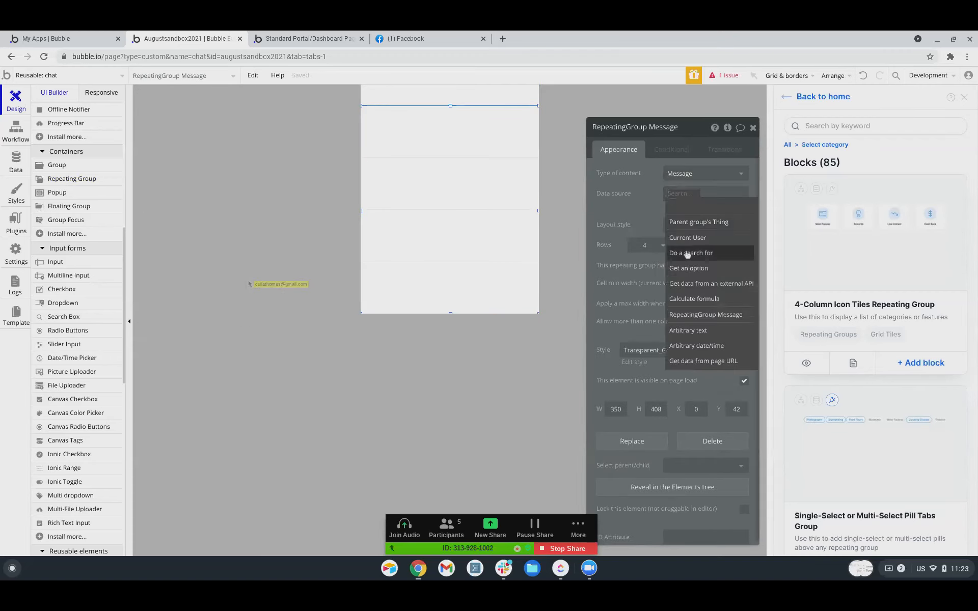
left_click(687, 252)
left_click(493, 152)
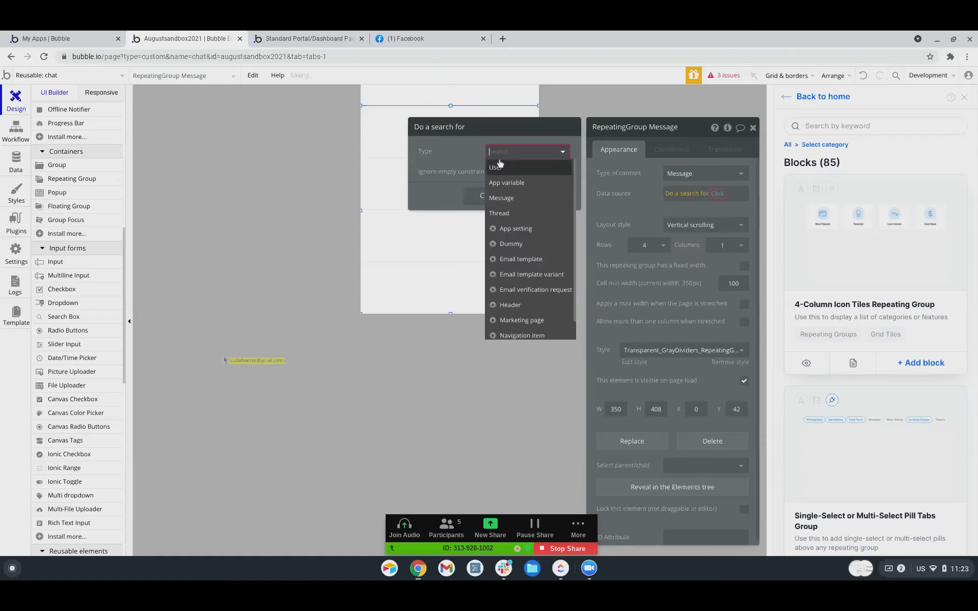
left_click(498, 201)
left_click(491, 184)
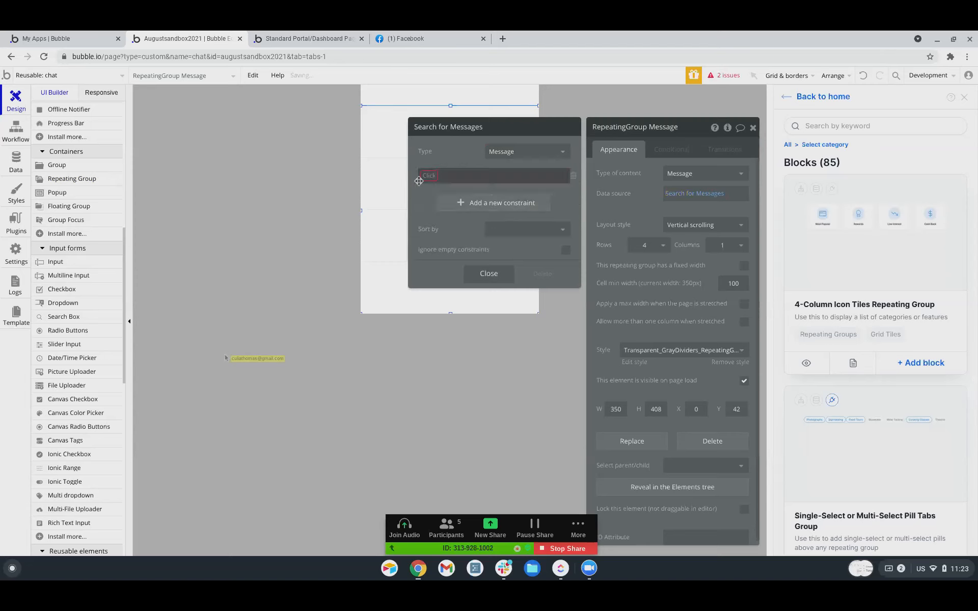
left_click(434, 176)
left_click(434, 203)
left_click(453, 179)
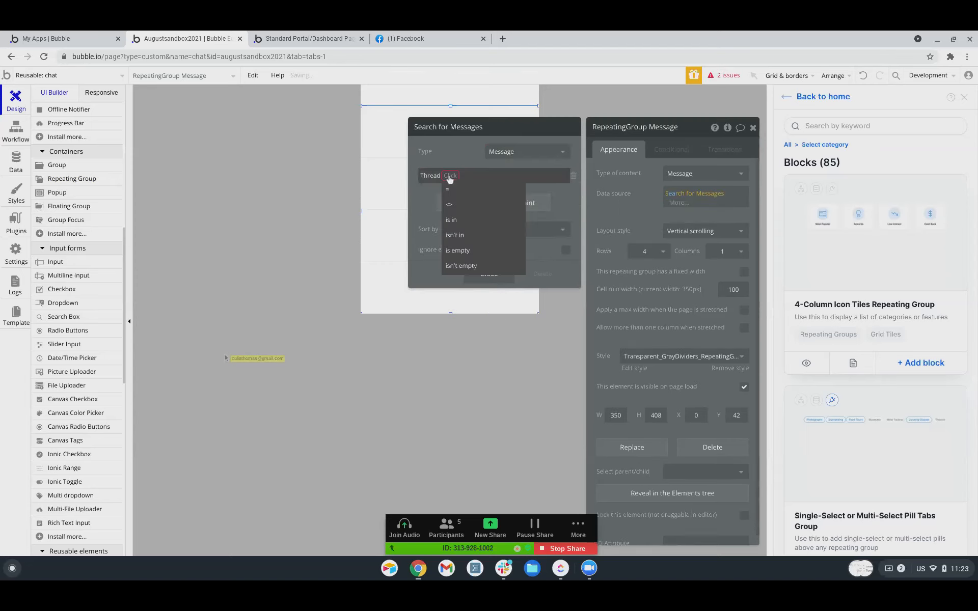
left_click(455, 179)
left_click(455, 177)
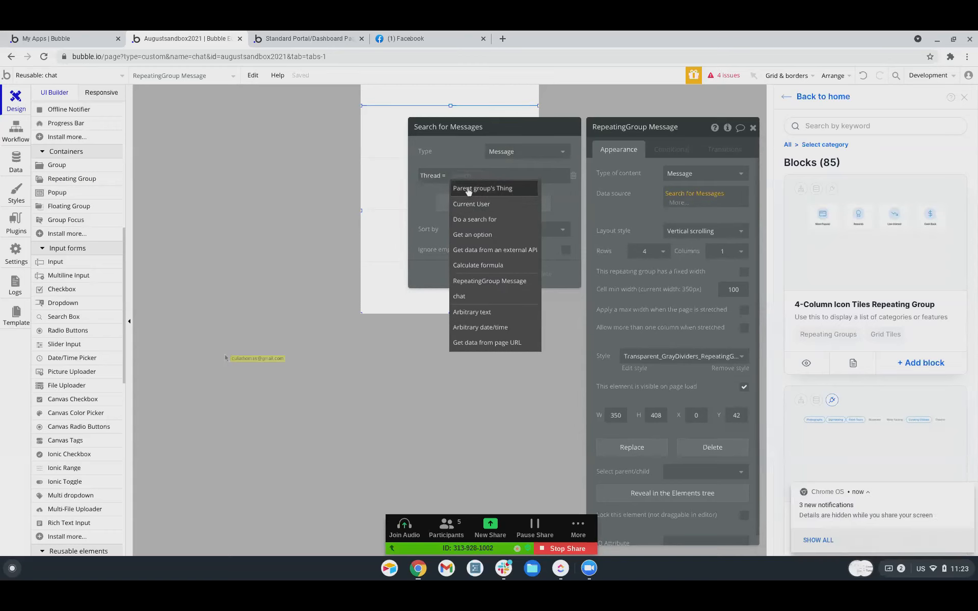
left_click(468, 190)
Set Group Chat's content type to Thread with data source Parent group's Thread.
left_click(449, 97)
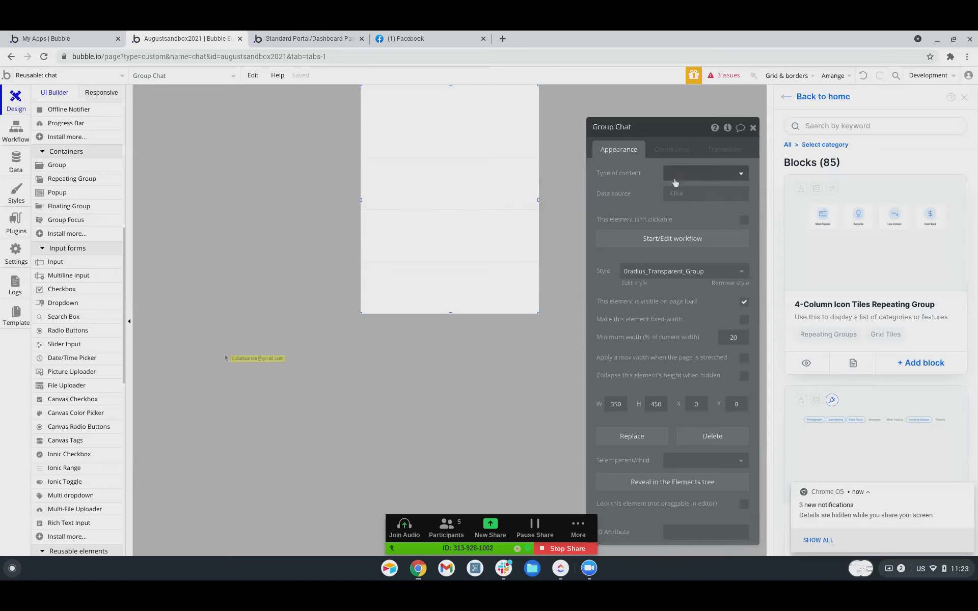
left_click(677, 179)
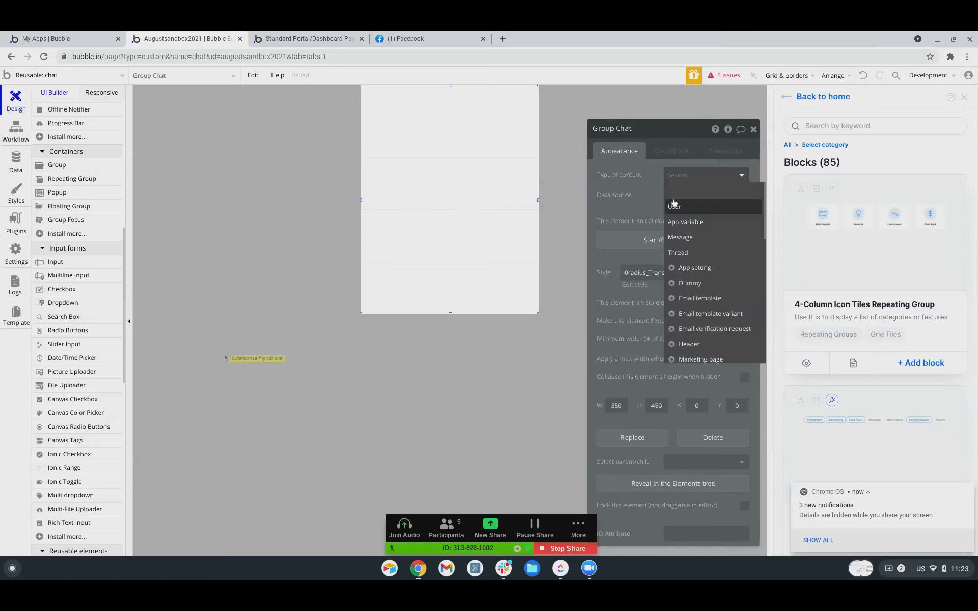
left_click(677, 253)
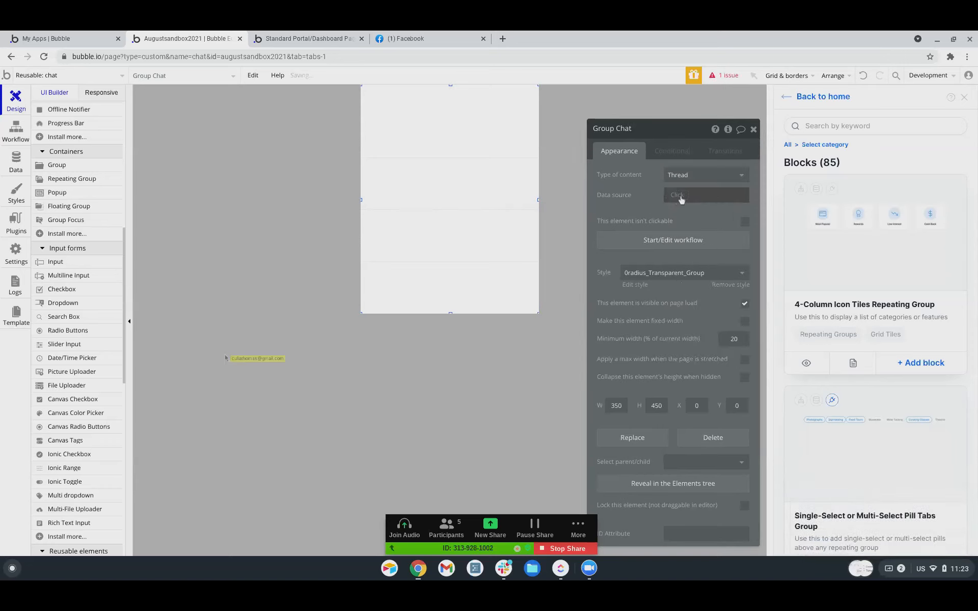
left_click(682, 197)
left_click(679, 226)
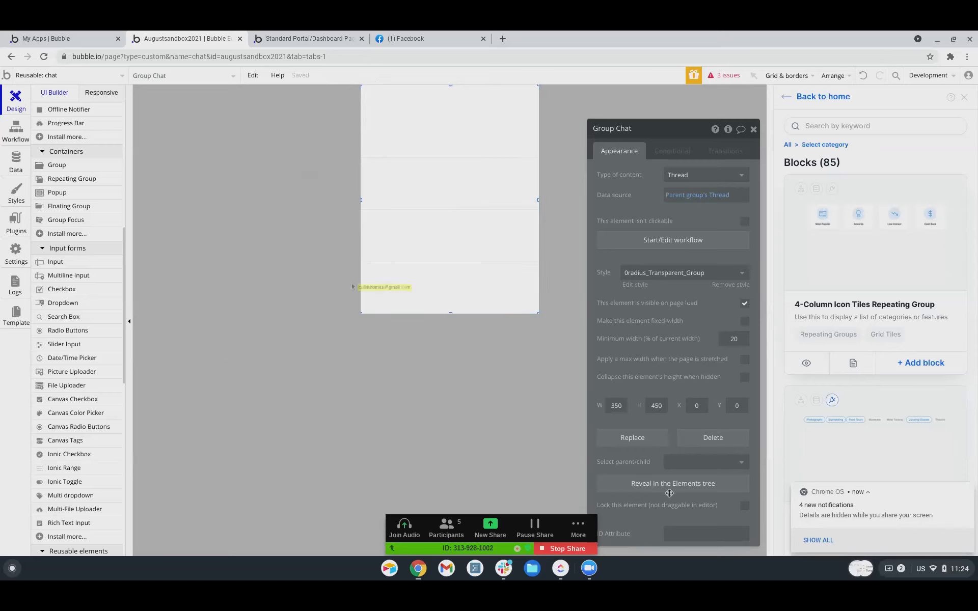
left_click(544, 416)
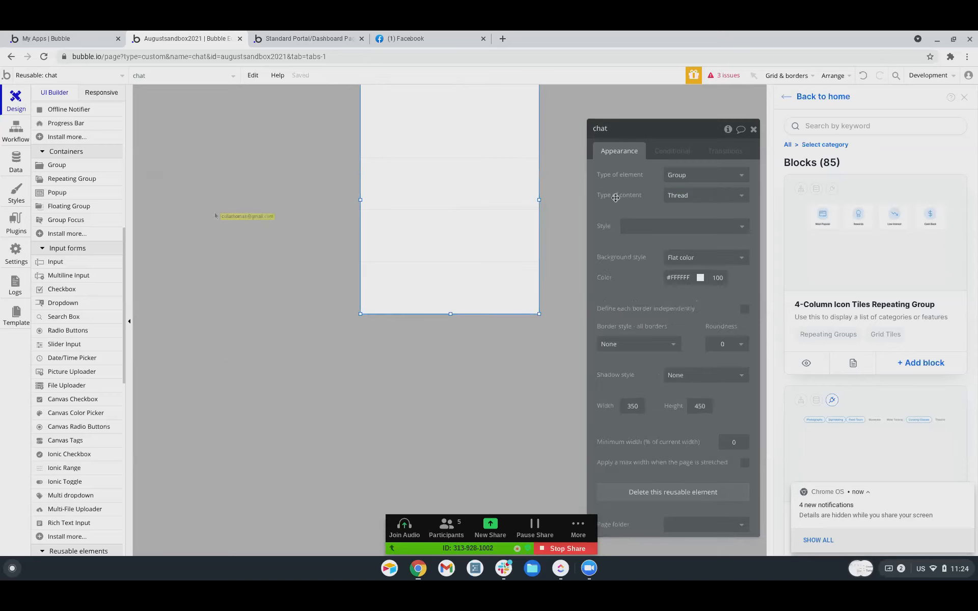
Point the portal page's Link Home to the index page to clear its issue.
left_click(724, 75)
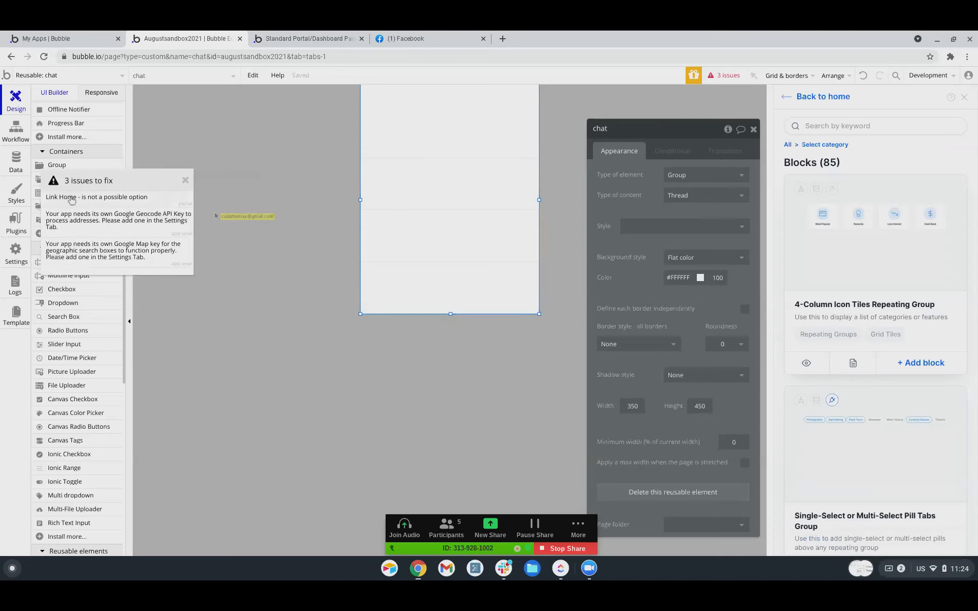
left_click(71, 198)
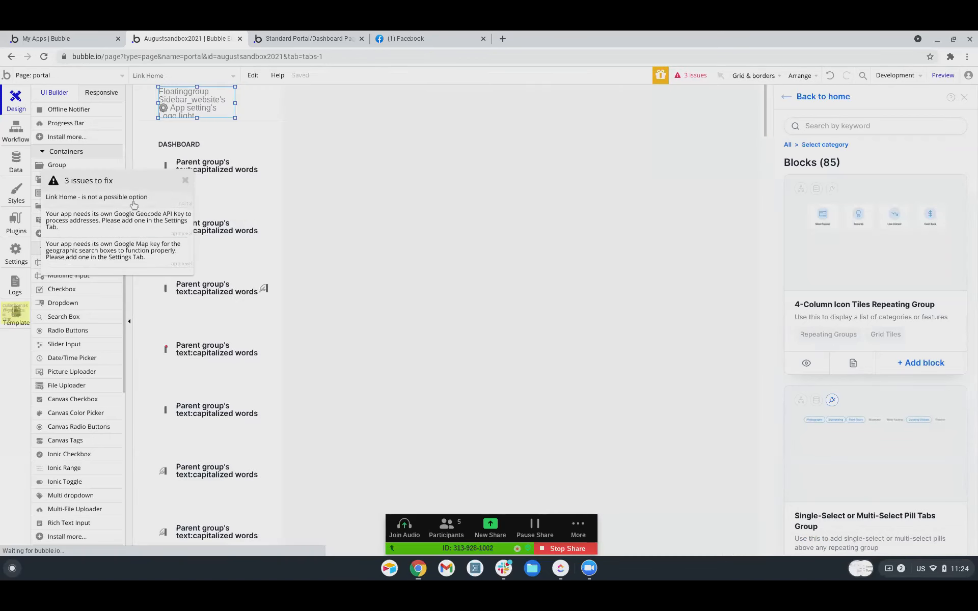
left_click(133, 205)
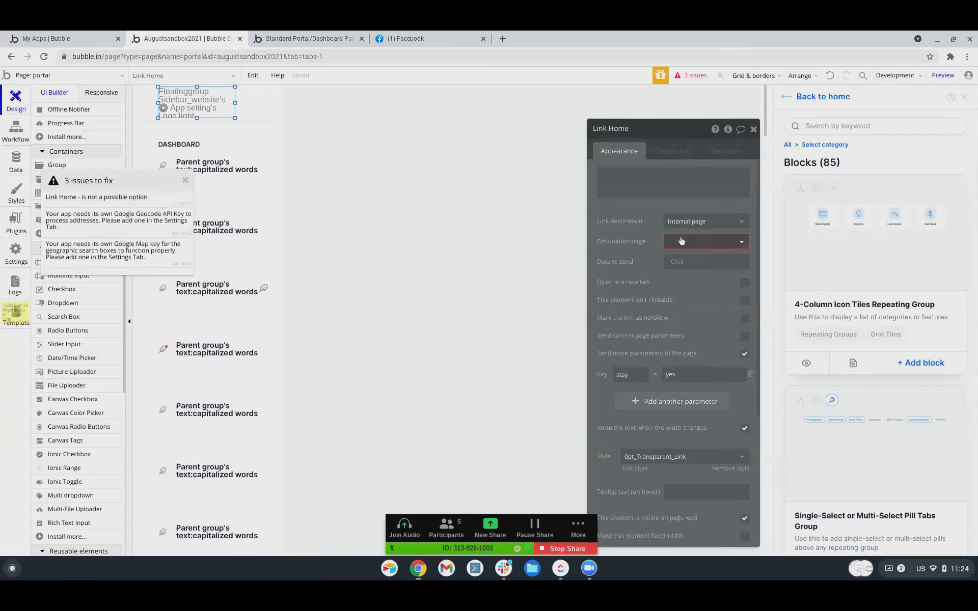
left_click(681, 241)
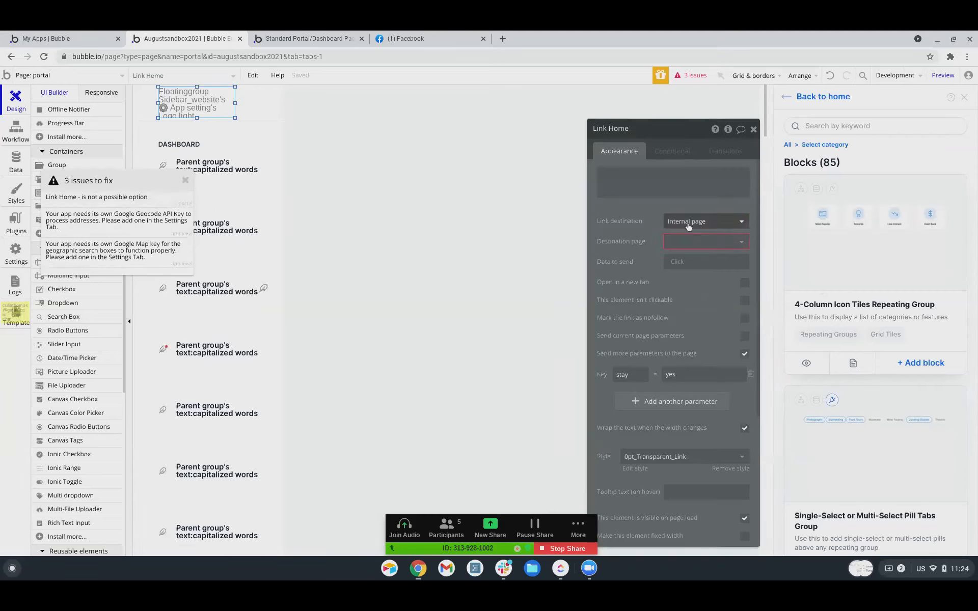
left_click(662, 242)
left_click(670, 257)
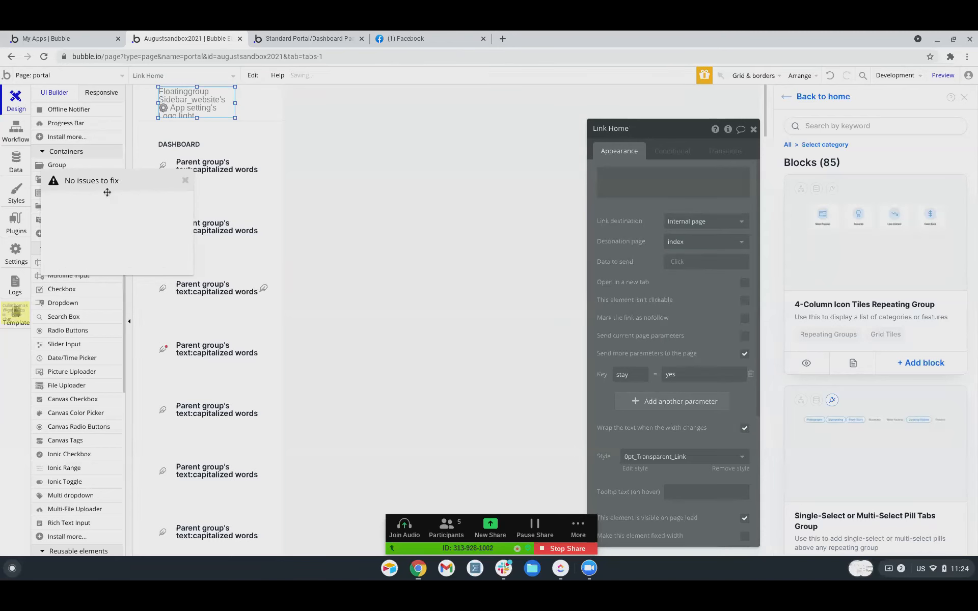
Close the empty issues list and switch to the chat reusable element.
left_click(186, 180)
left_click(33, 75)
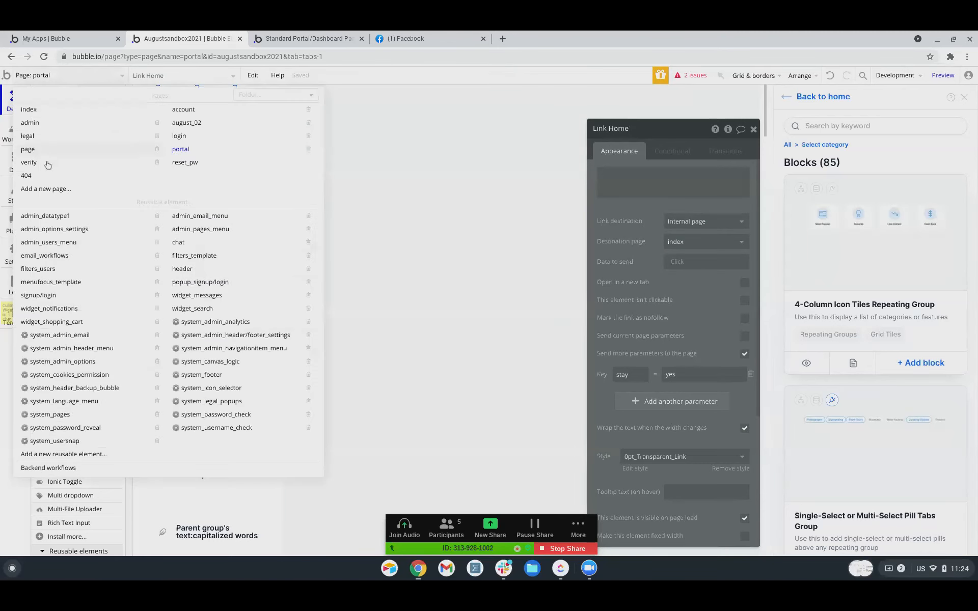
left_click(174, 247)
Inspect the chat reusable's message list, then switch back to the portal page.
left_click(479, 179)
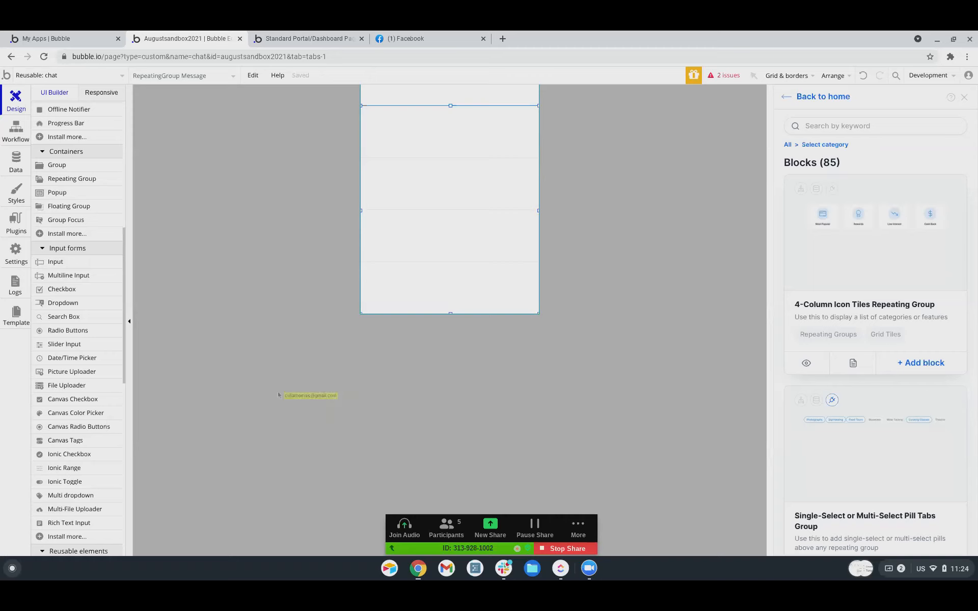
left_click(84, 79)
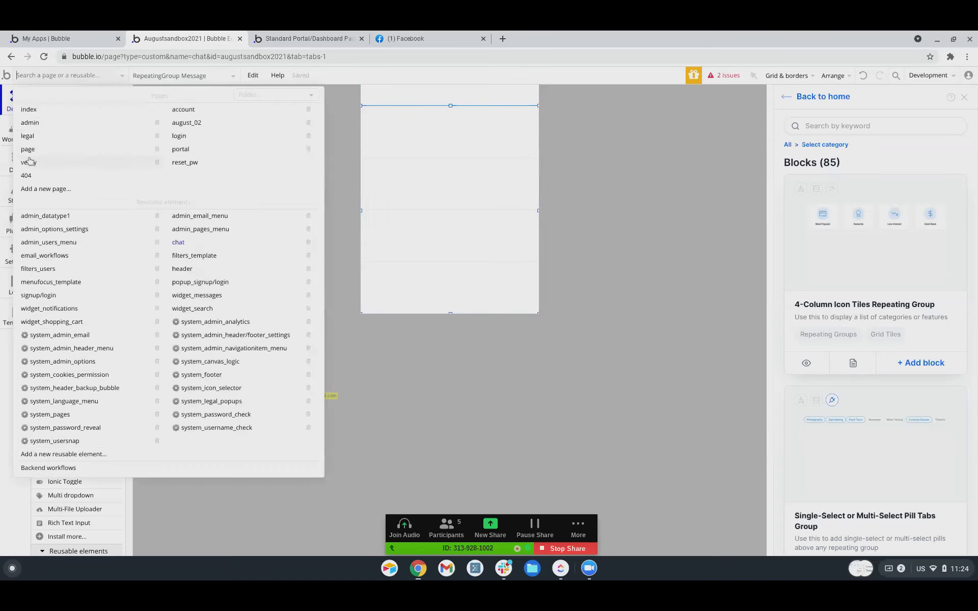
left_click(216, 151)
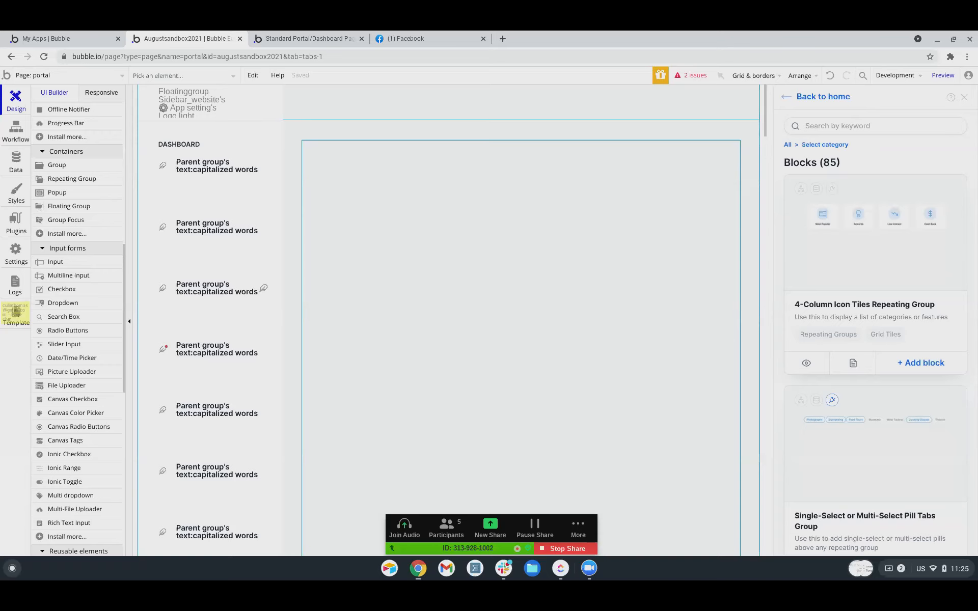
Choose Add a new page from the page dropdown.
scroll(547, 478, "down", 10)
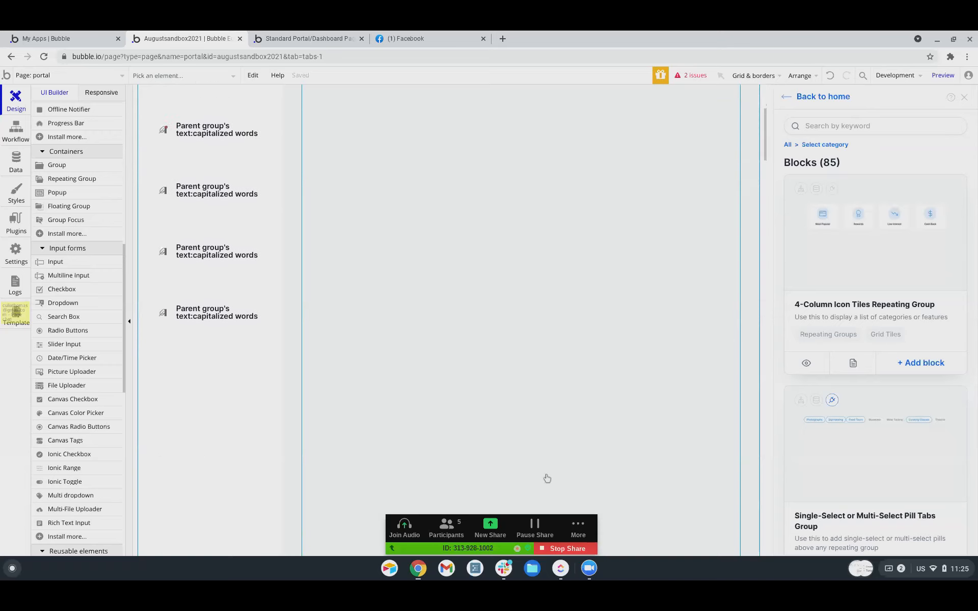
scroll(547, 478, "up", 10)
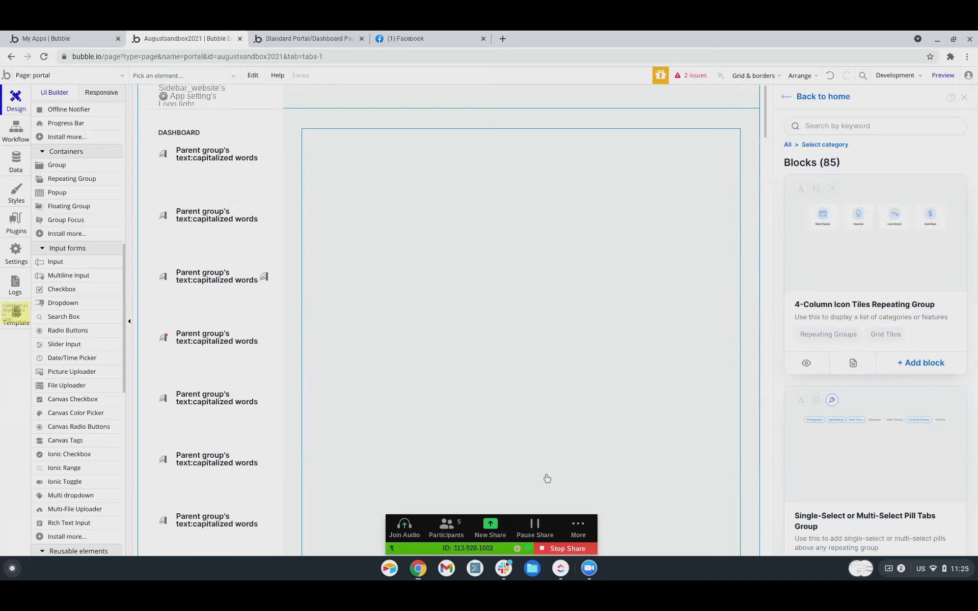
left_click(30, 75)
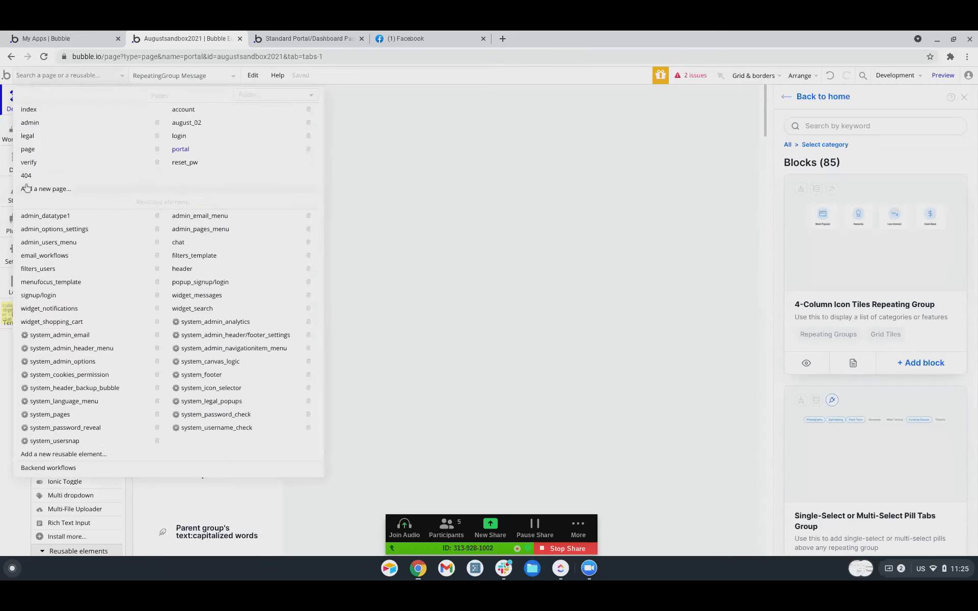
left_click(33, 190)
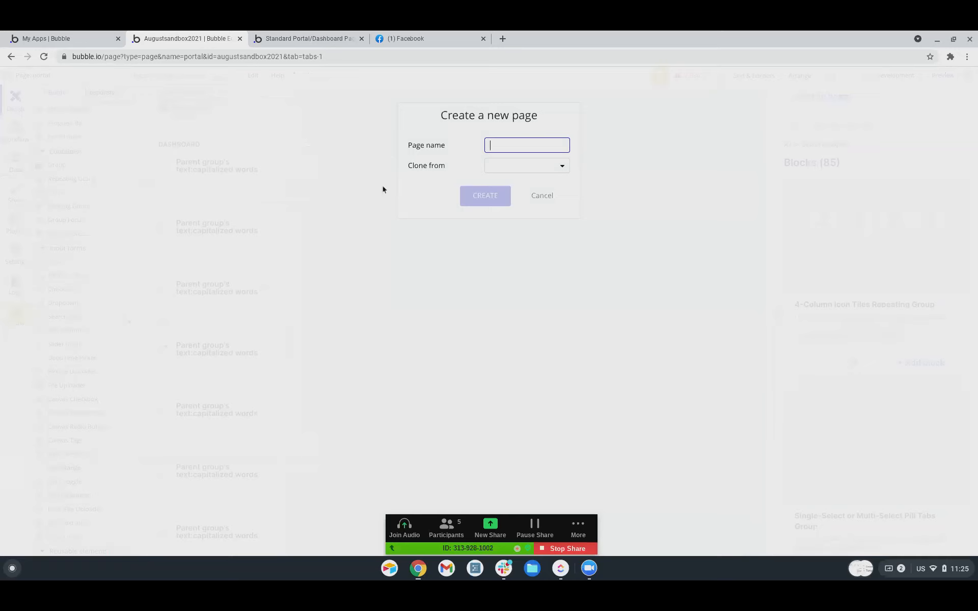
Name the new blank page chat_testing and create it.
type("chat_testing")
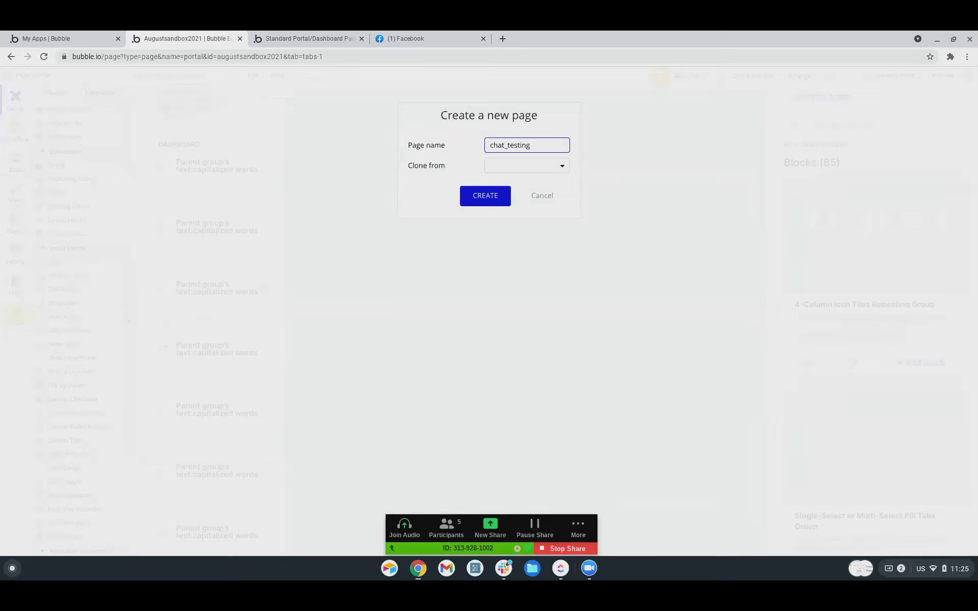
key("Return")
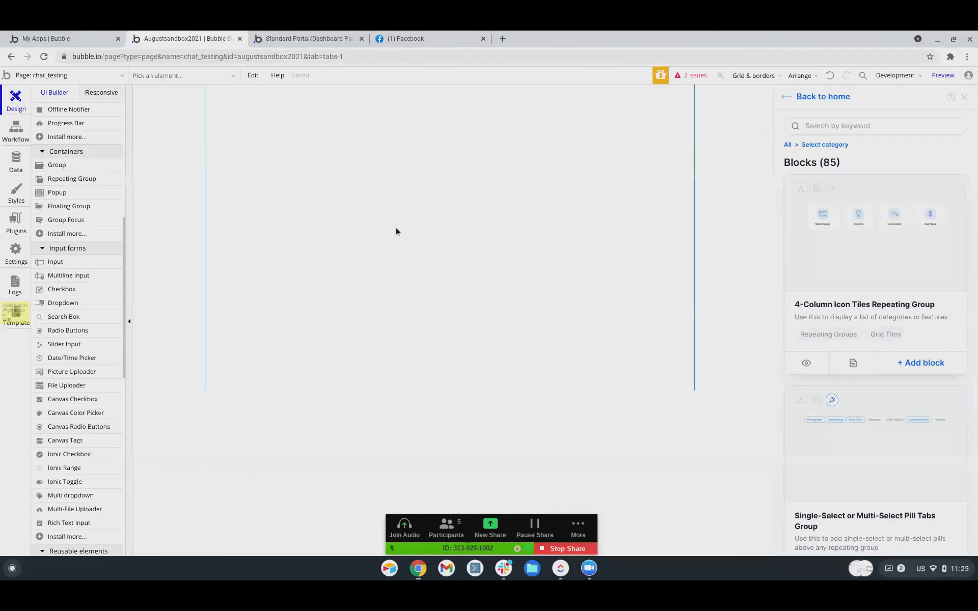
Draw Group A on the chat_testing page and raise its top to set its height.
left_click(87, 167)
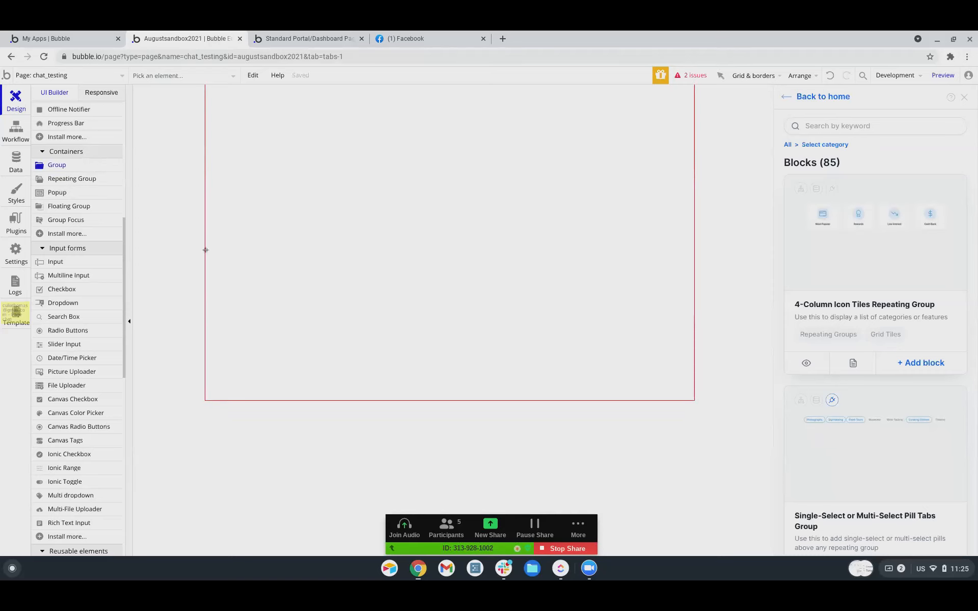
mouse_move(293, 269)
left_mouse_down()
mouse_move(692, 383)
mouse_move(692, 400)
left_mouse_up()
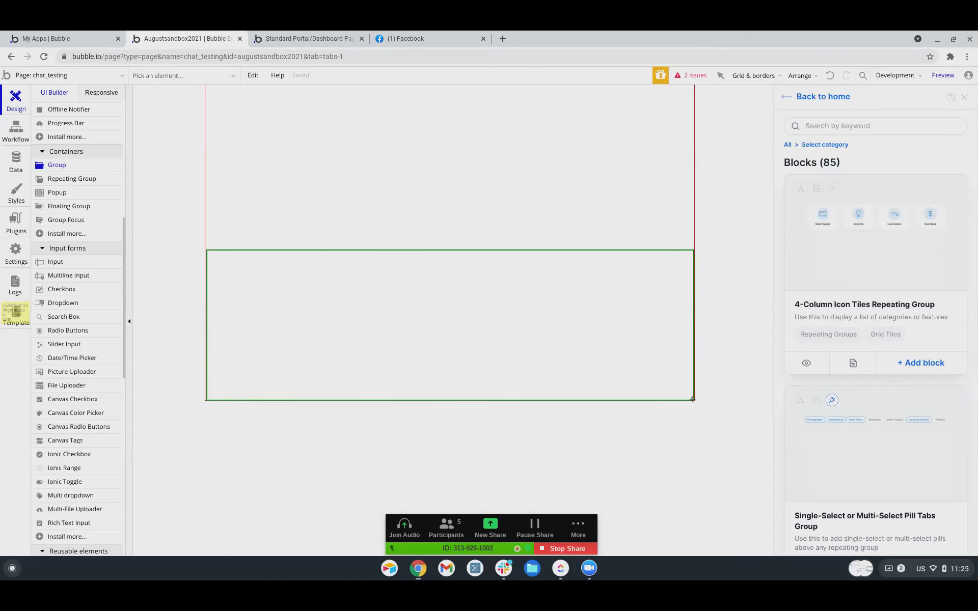
left_click_drag(692, 399, 692, 399)
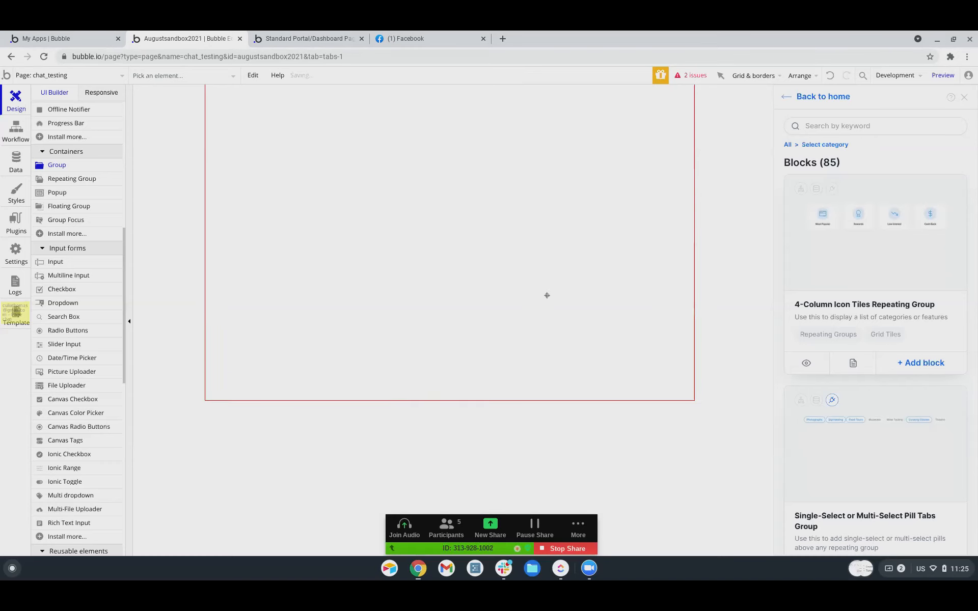
left_click_drag(449, 249, 447, 170)
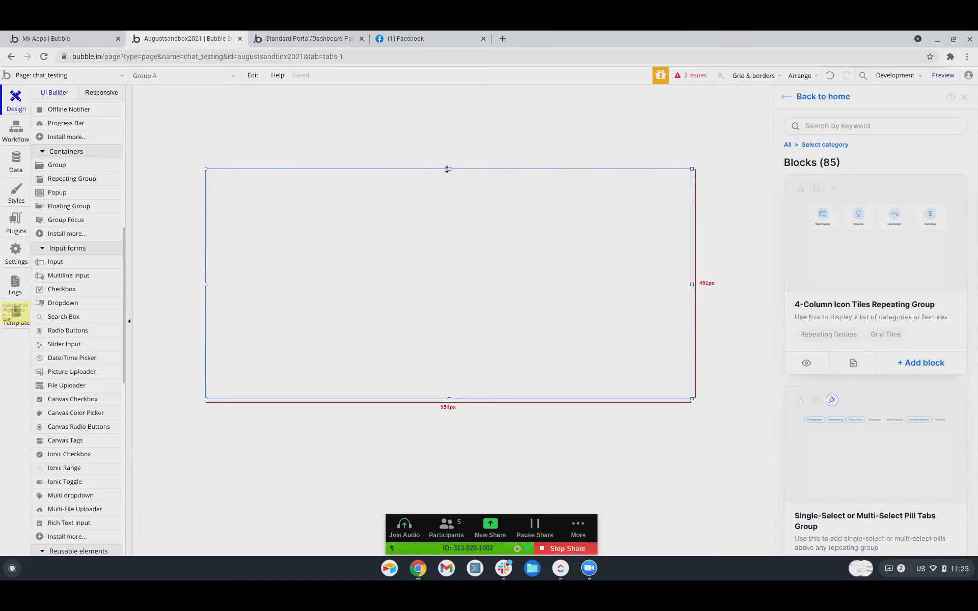
left_click_drag(447, 169, 448, 169)
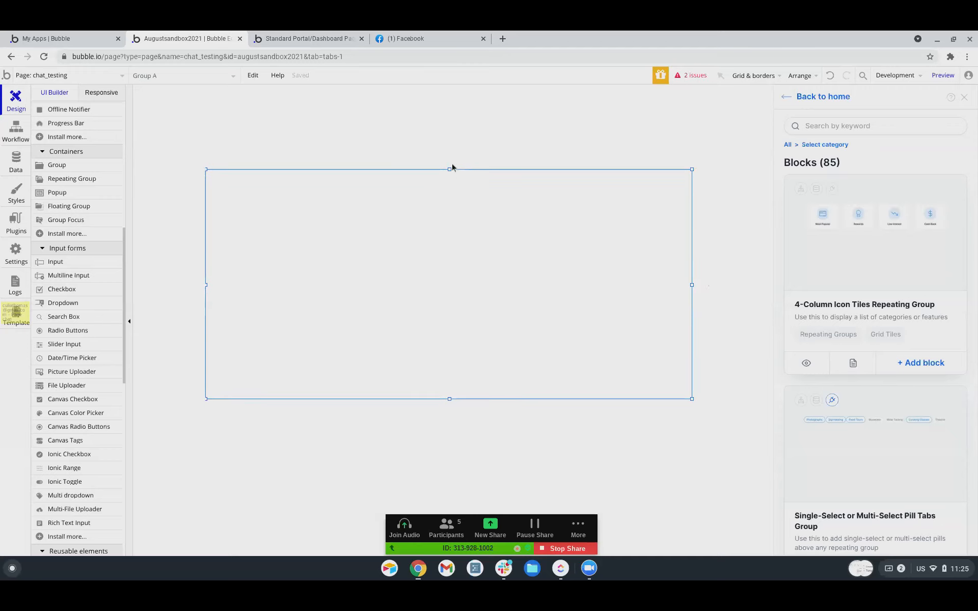
Stretch Group A across the full 960 px page width at 450 px tall.
double_click(454, 253)
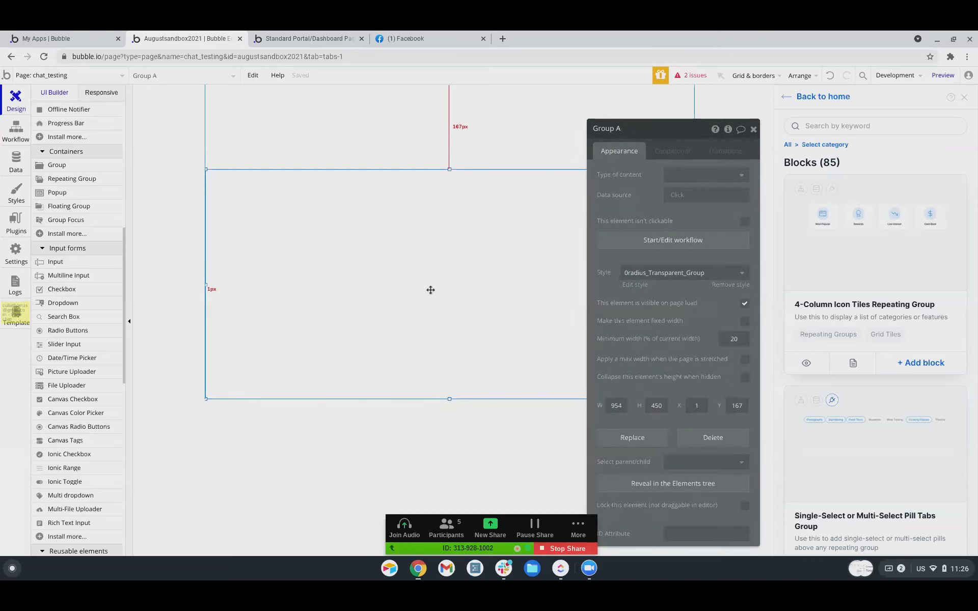
left_click_drag(206, 284, 162, 280)
left_click(620, 296)
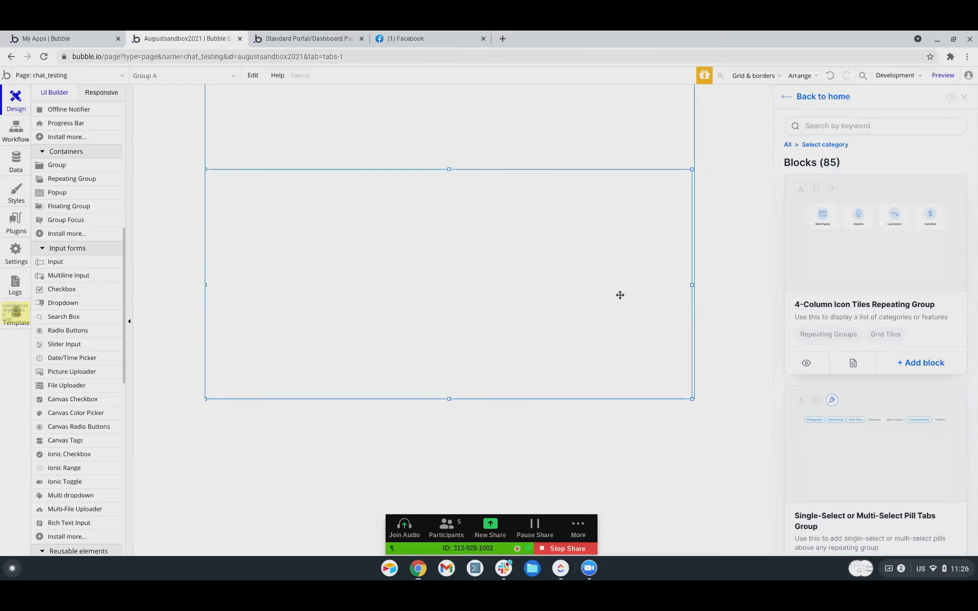
left_click_drag(693, 285, 721, 287)
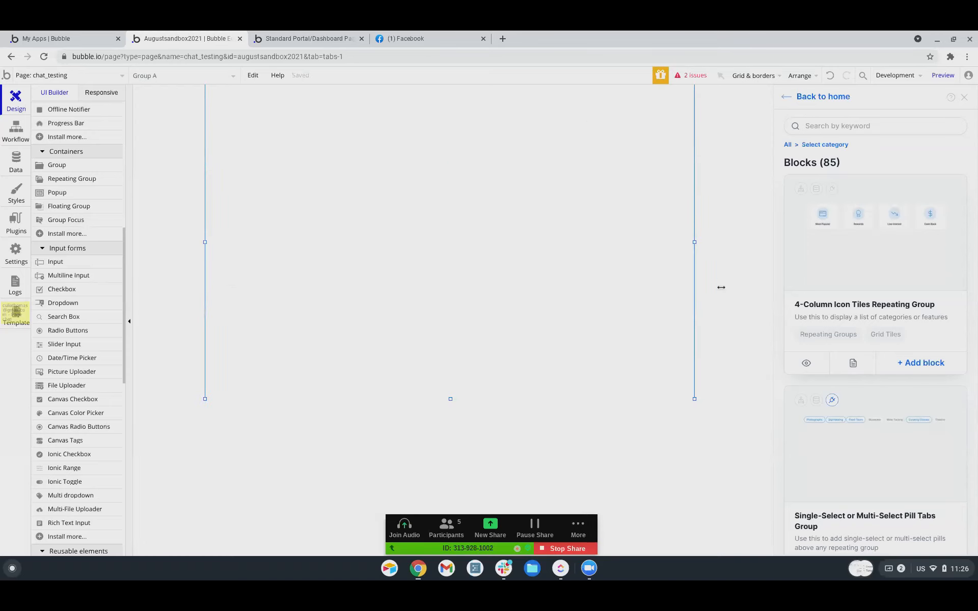
left_click(518, 303)
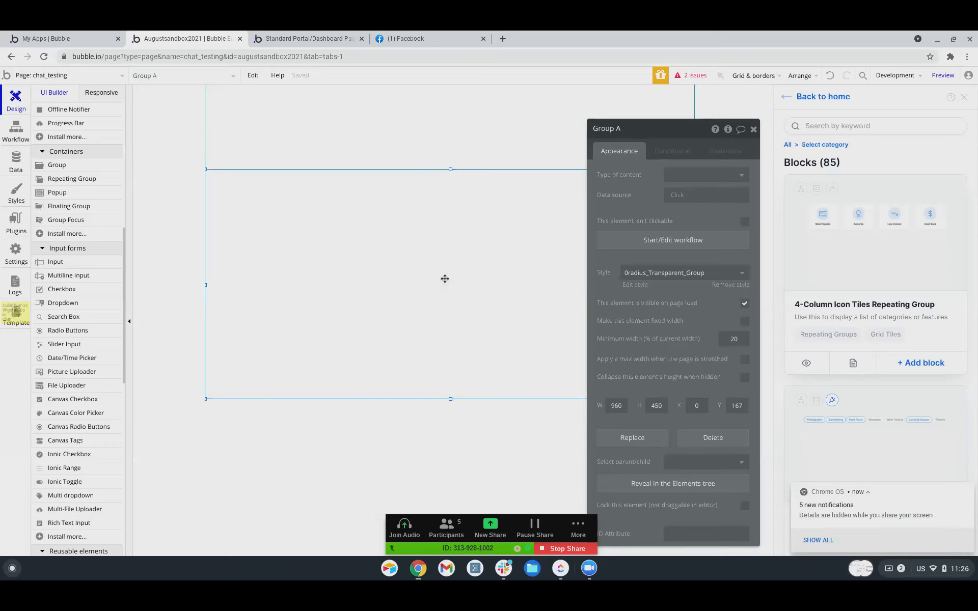
left_click_drag(649, 134, 815, 129)
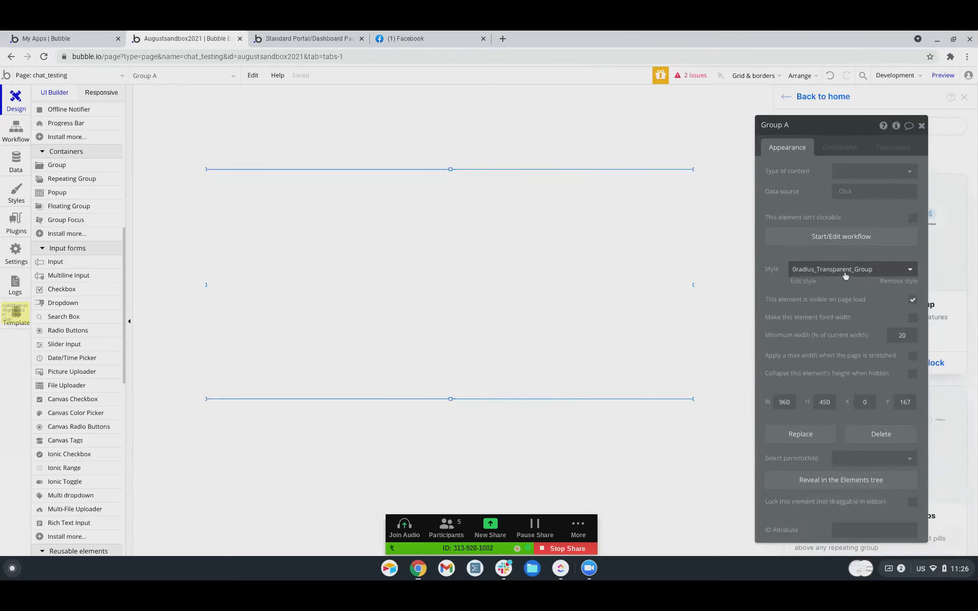
left_click(641, 136)
Set the chat_testing page background to the teal #25D3B0 preset, then reselect Group A.
left_click(849, 323)
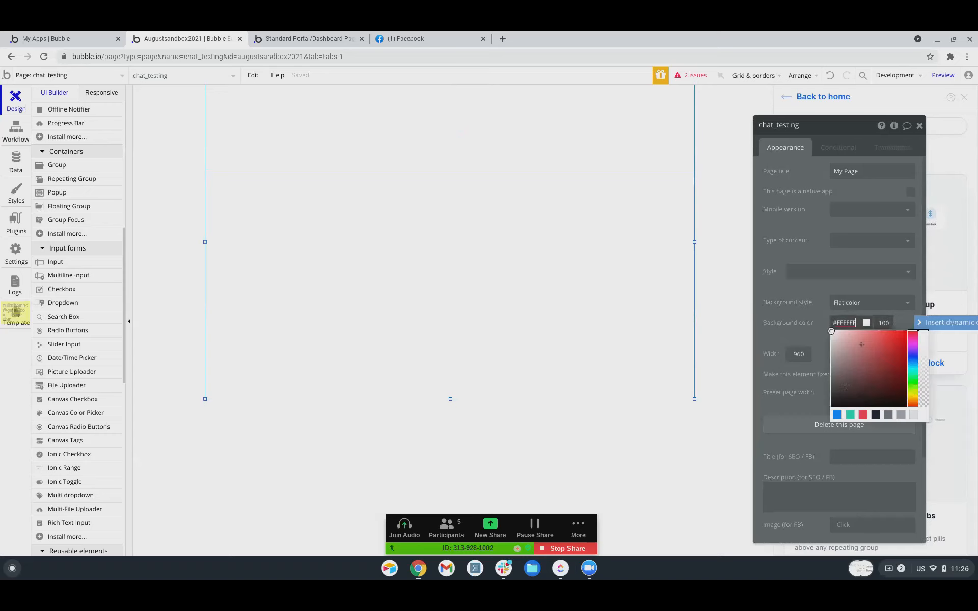
left_click(850, 415)
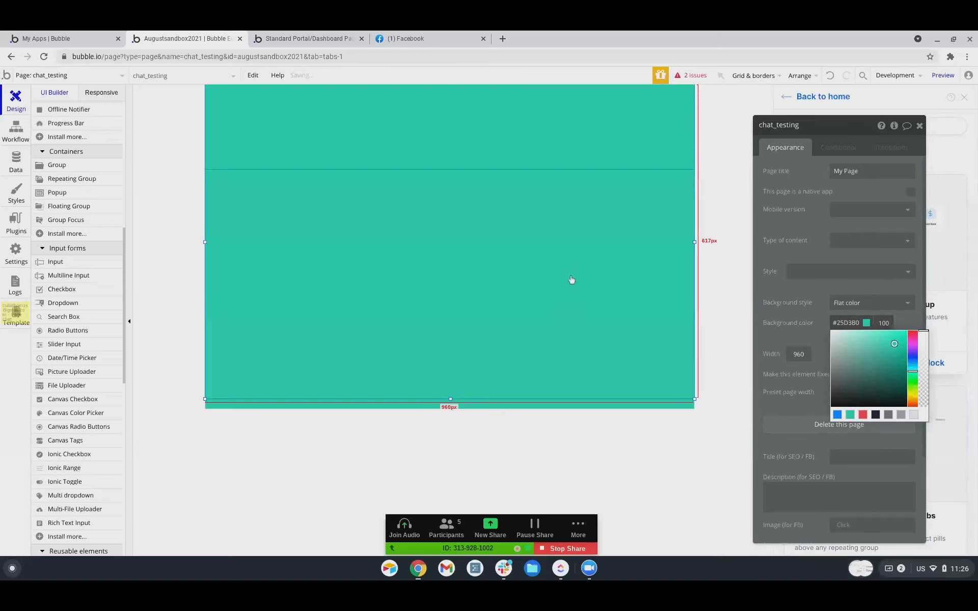
left_click(480, 310)
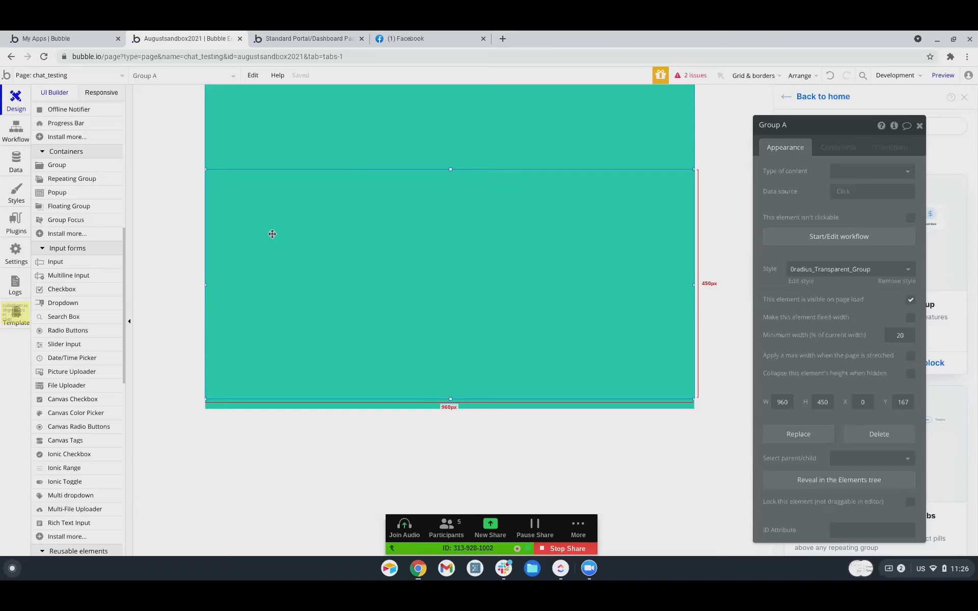
Scroll the element palette and pick the Repeating Group element.
scroll(80, 364, "down", 3)
scroll(80, 364, "down", 3)
scroll(80, 363, "up", 4)
scroll(49, 226, "up", 3)
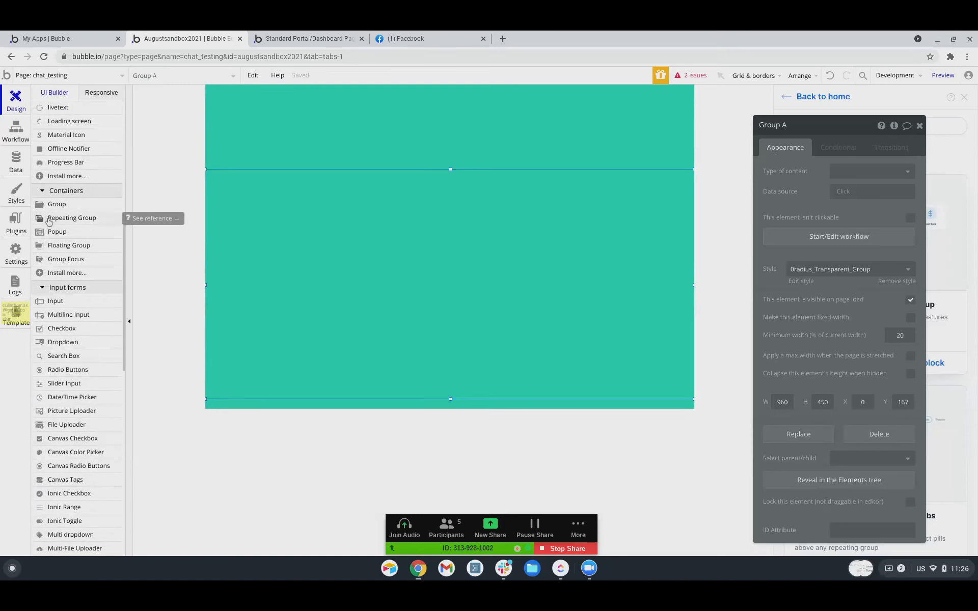
left_click(49, 220)
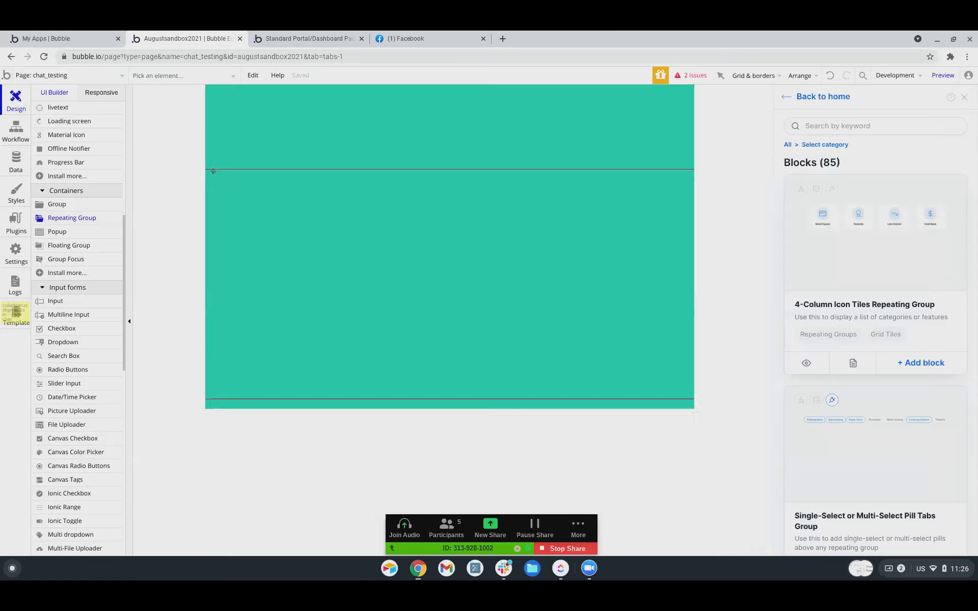
Draw RepeatingGroup A and stretch it to fill Group A at 960×450 px.
mouse_move(211, 172)
left_mouse_down()
mouse_move(302, 198)
mouse_move(627, 340)
mouse_move(685, 396)
left_mouse_up()
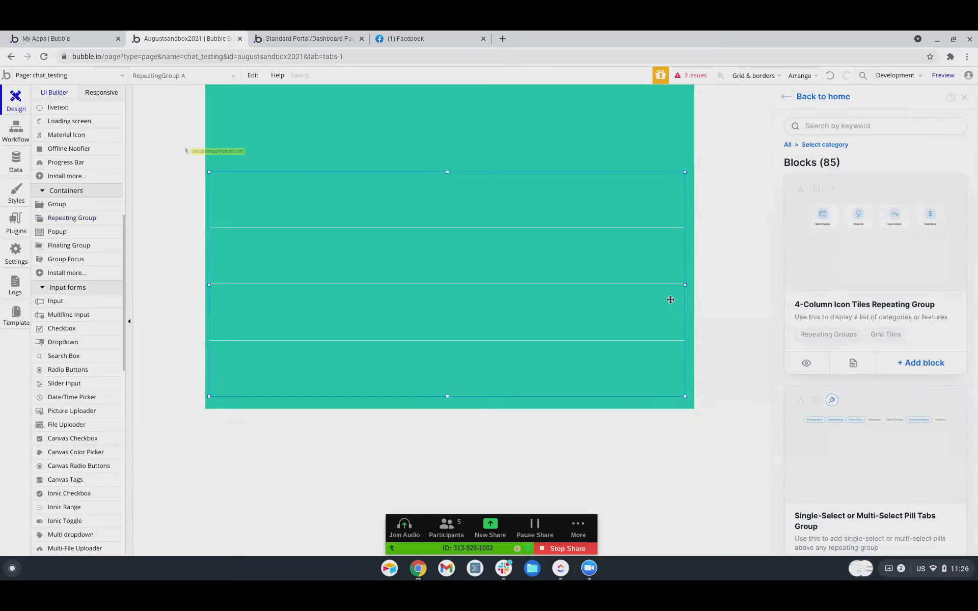
left_click_drag(686, 286, 697, 286)
left_click(238, 276)
left_click_drag(209, 285, 197, 282)
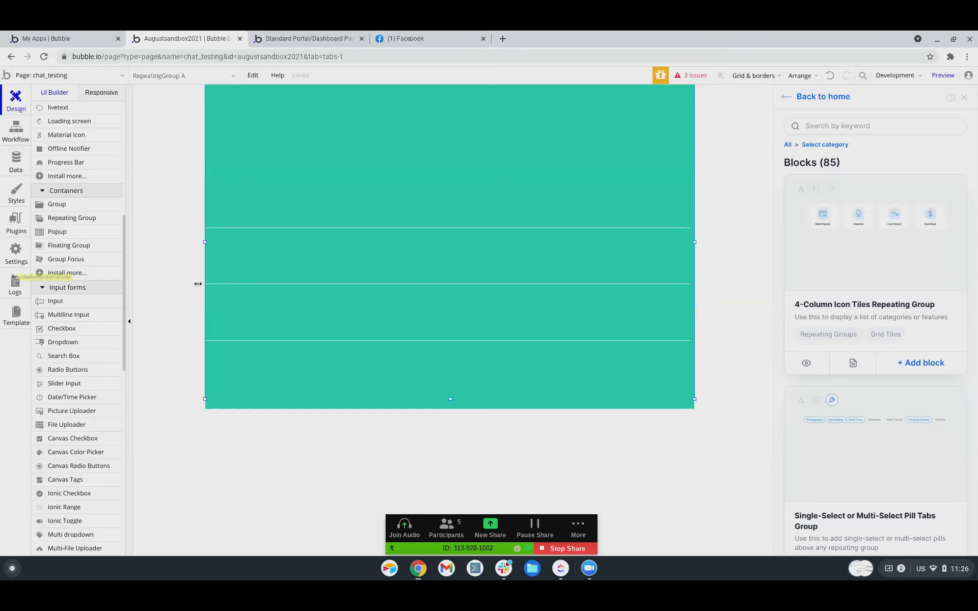
left_click_drag(450, 171, 453, 168)
left_click_drag(450, 395, 448, 410)
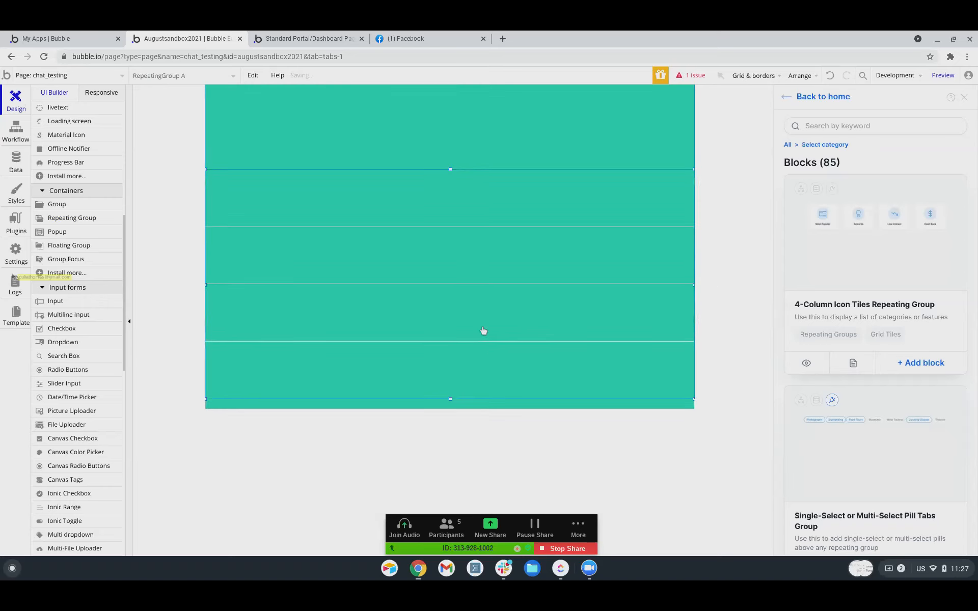
Set RepeatingGroup A's layout to Horizontal scrolling with 3 columns.
double_click(483, 331)
left_click(851, 224)
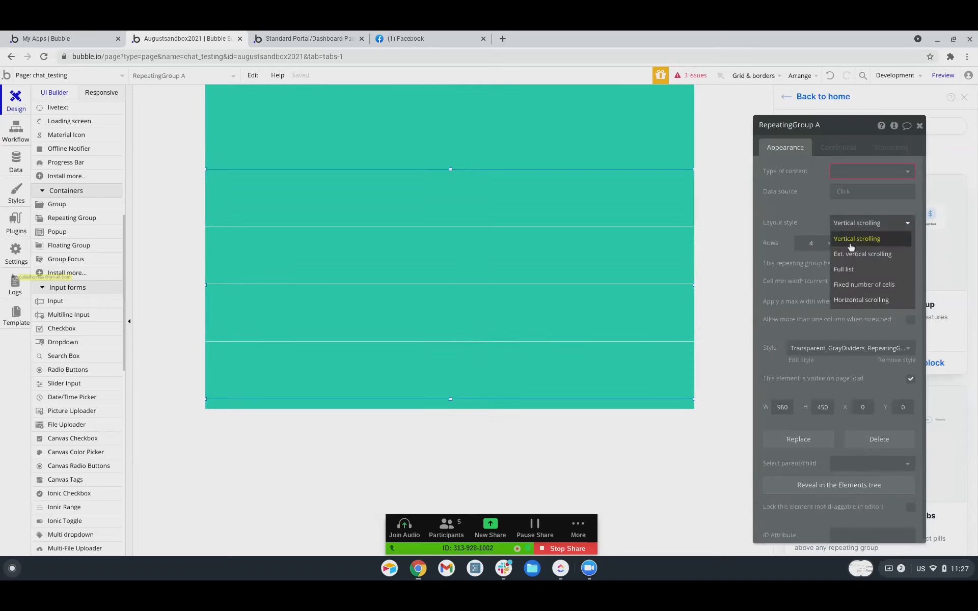
left_click(850, 300)
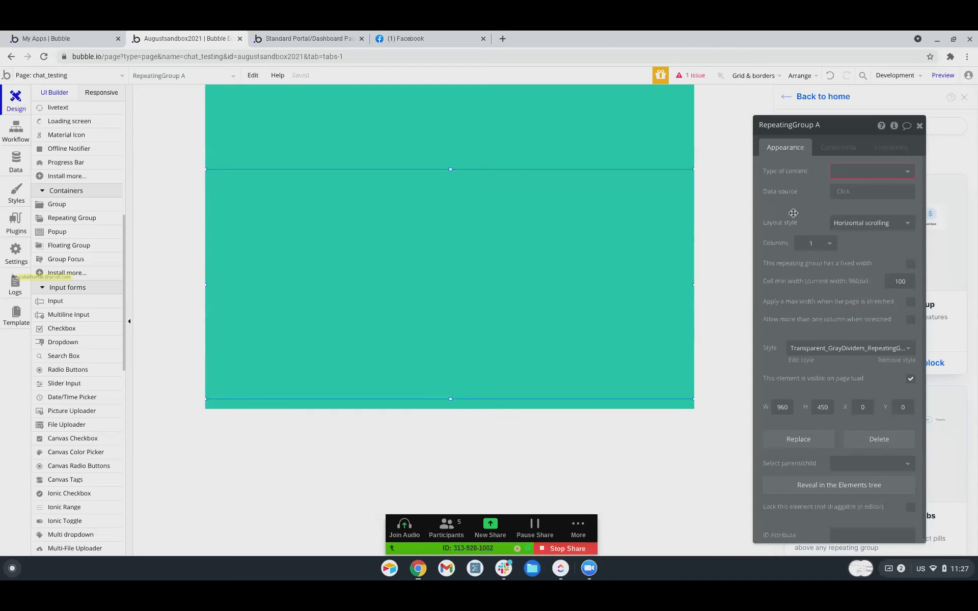
left_click(818, 246)
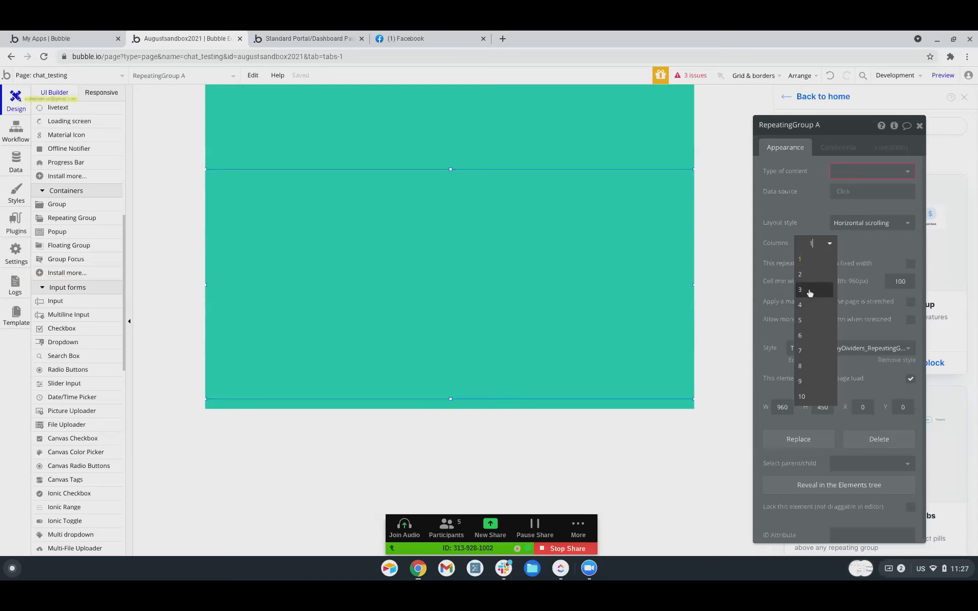
left_click(810, 289)
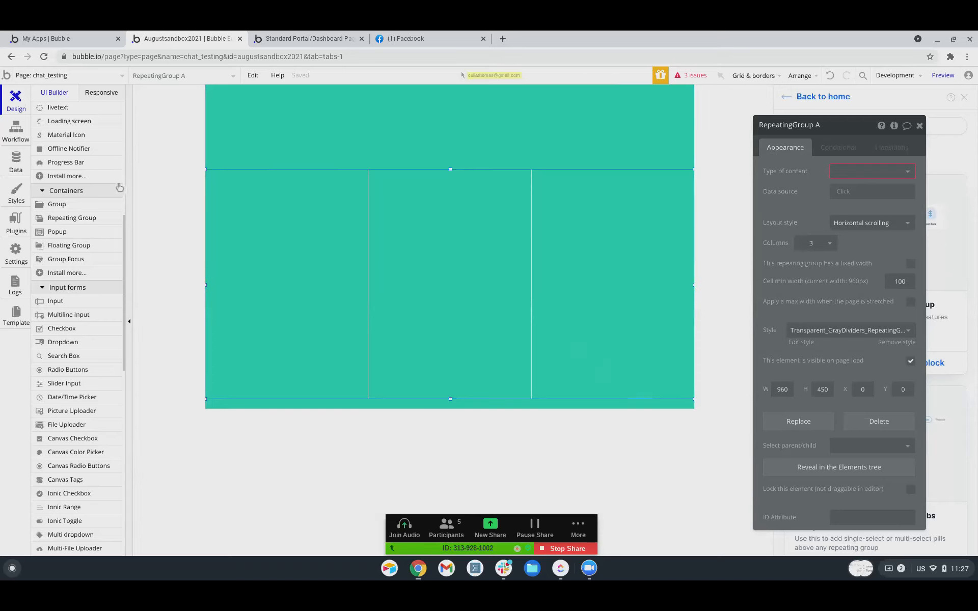
Draw a trial group in the first repeating-group column, then delete it.
left_click(57, 204)
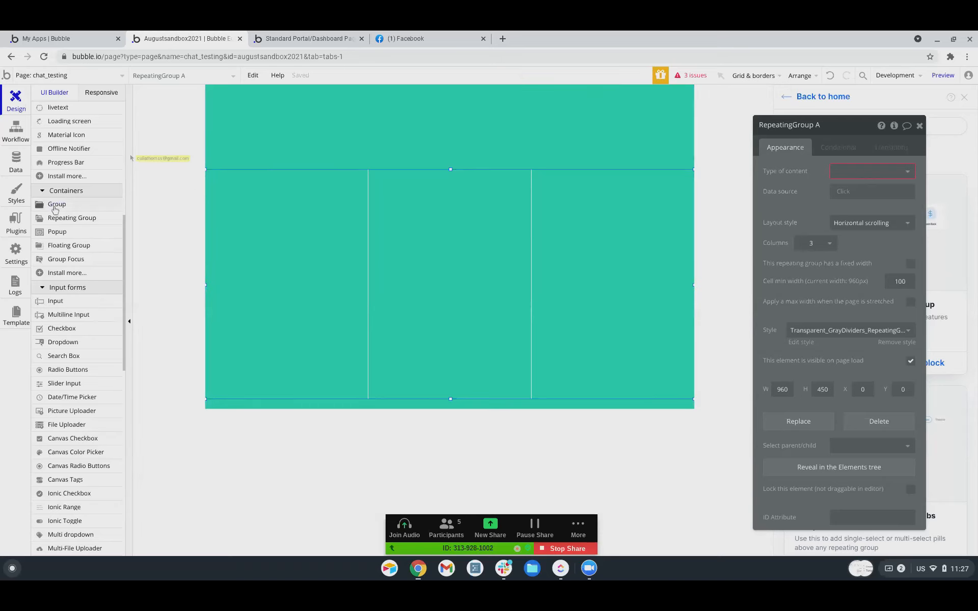
mouse_move(219, 178)
left_mouse_down()
mouse_move(340, 322)
mouse_move(360, 367)
left_mouse_up()
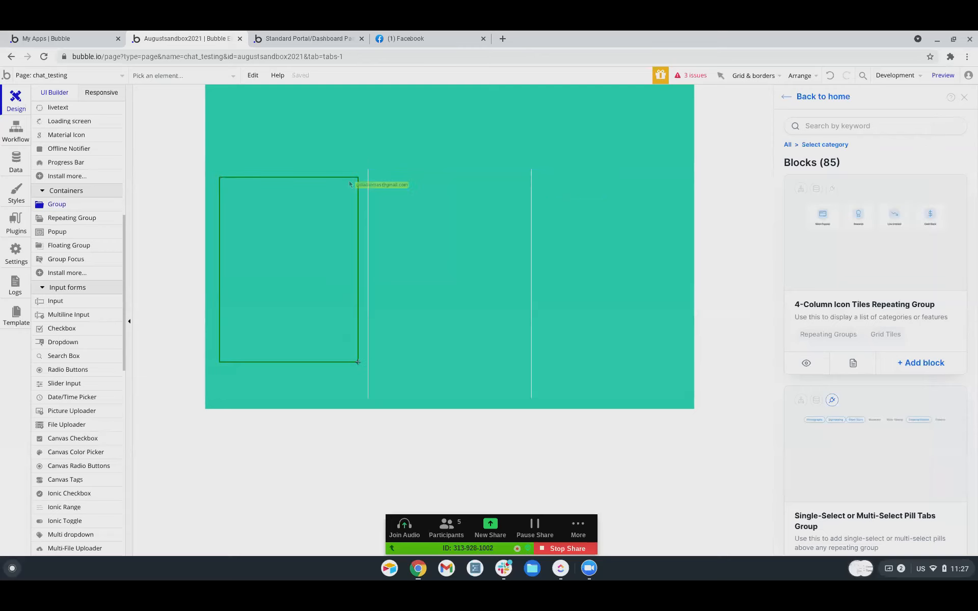
left_click_drag(358, 273, 375, 273)
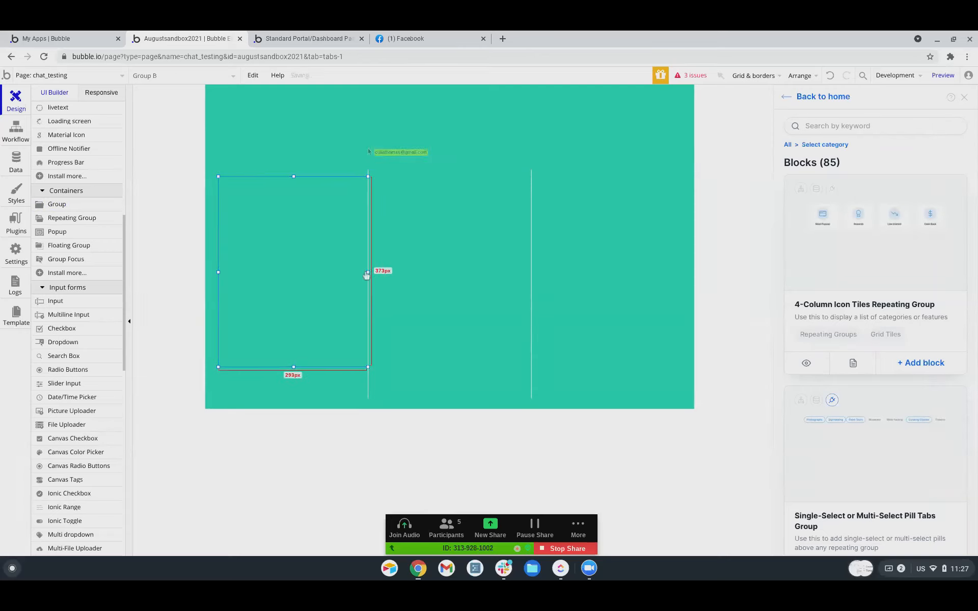
left_click_drag(218, 272, 177, 270)
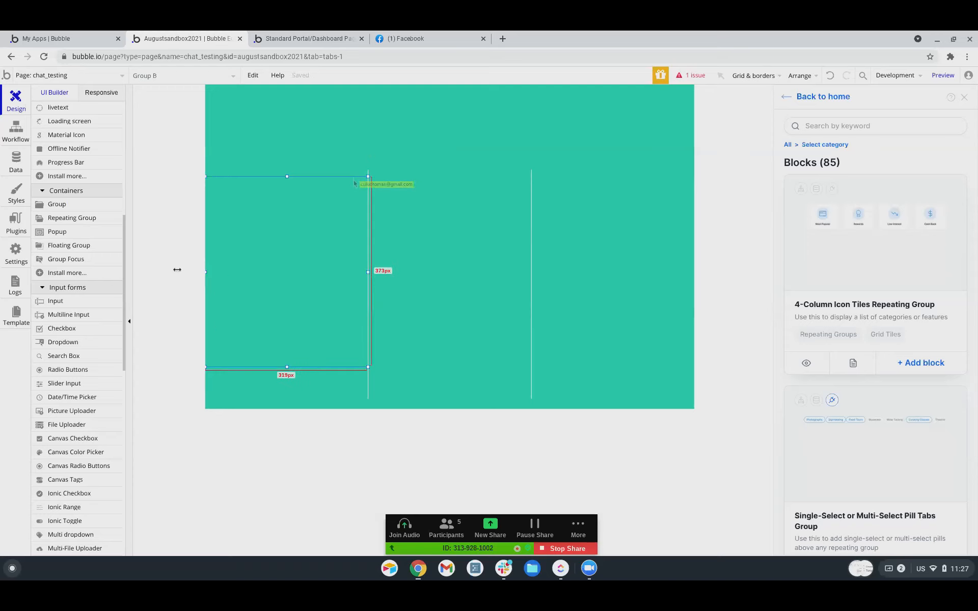
left_click(178, 273)
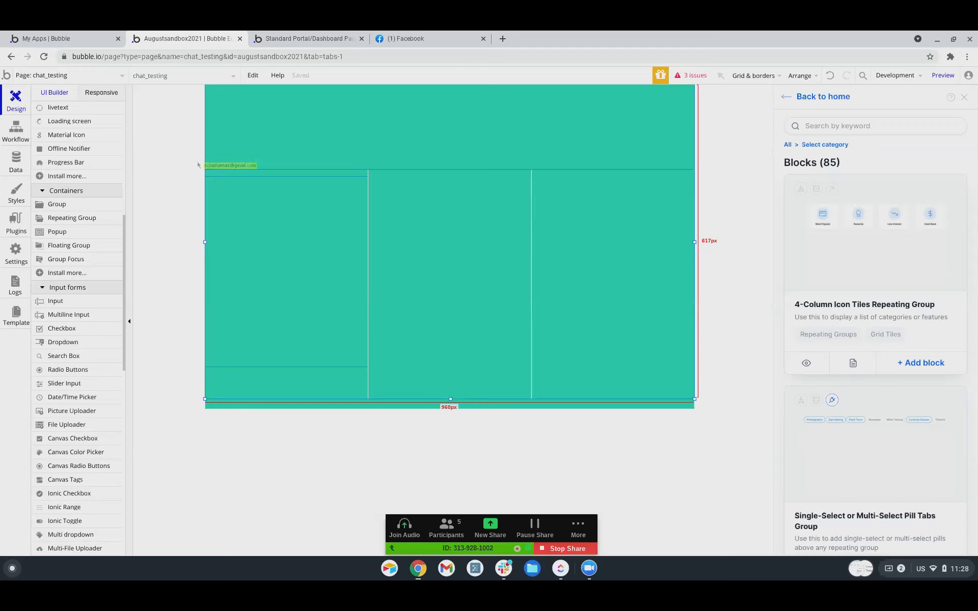
left_click(284, 253)
key("Delete")
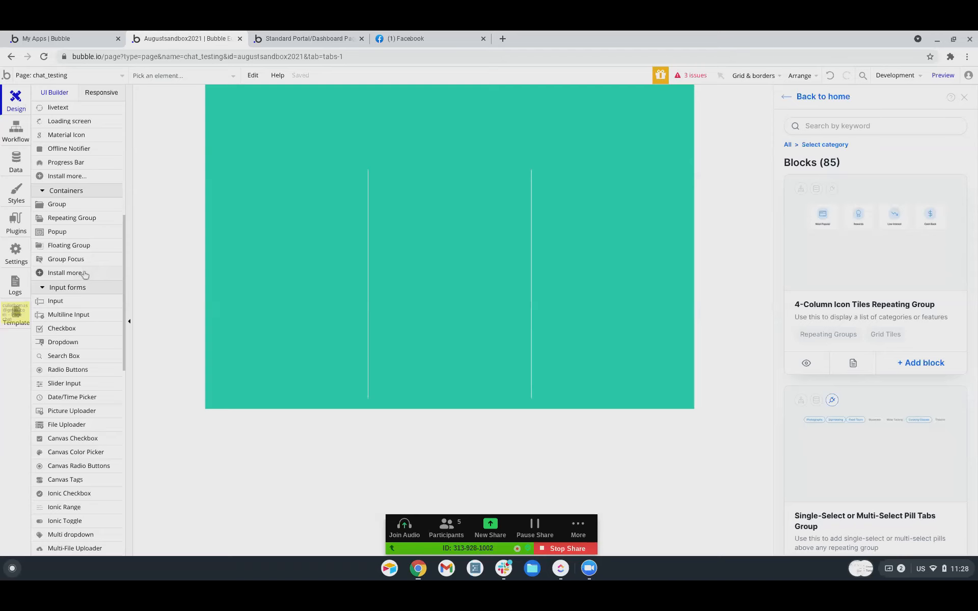
Redraw Group B to fill the first cell at 319×450 px, X 0, Y 0.
left_click(78, 206)
mouse_move(224, 182)
left_mouse_down()
mouse_move(393, 368)
mouse_move(342, 369)
mouse_move(359, 379)
left_mouse_up()
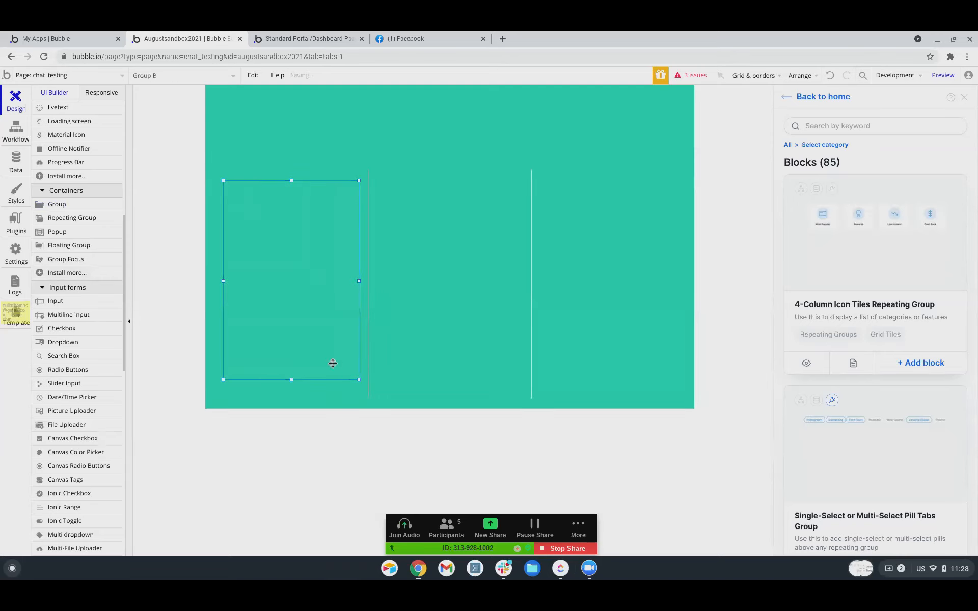
left_click_drag(361, 282, 369, 282)
left_click_drag(295, 379, 295, 417)
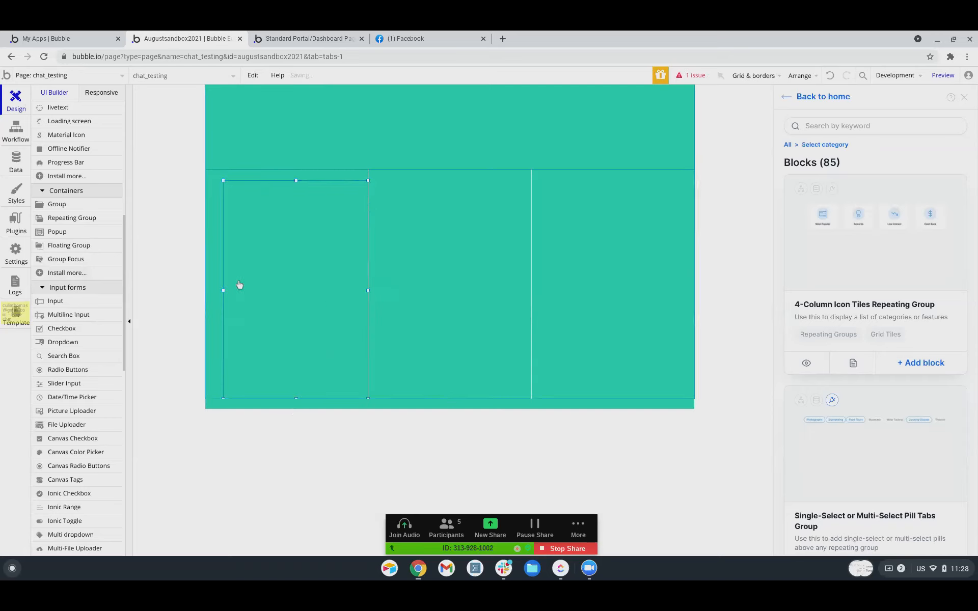
left_click_drag(223, 289, 175, 286)
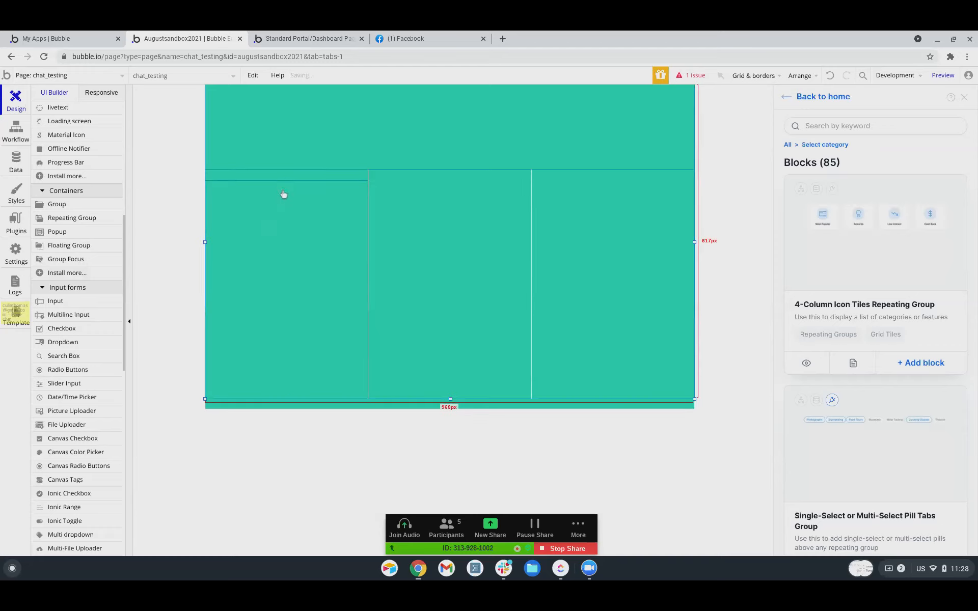
left_click_drag(287, 178, 296, 159)
Make Group B invisible on page load and collapse its height when hidden.
double_click(291, 252)
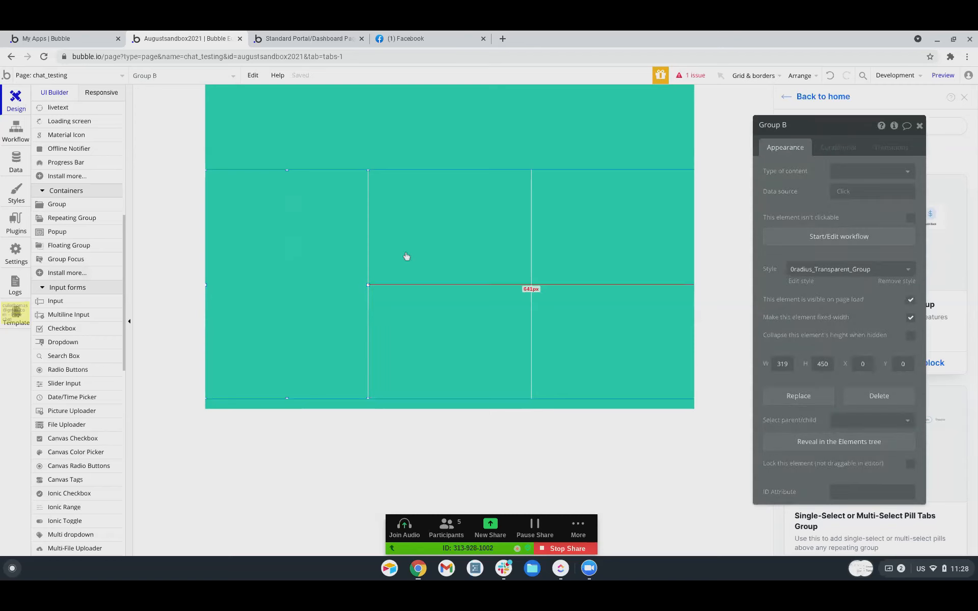
left_click(909, 301)
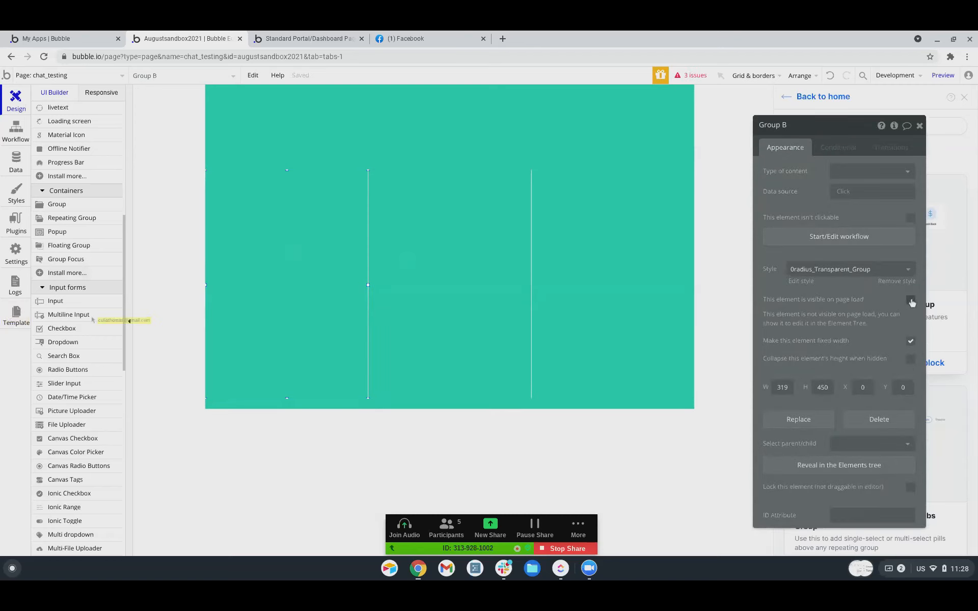
left_click(910, 361)
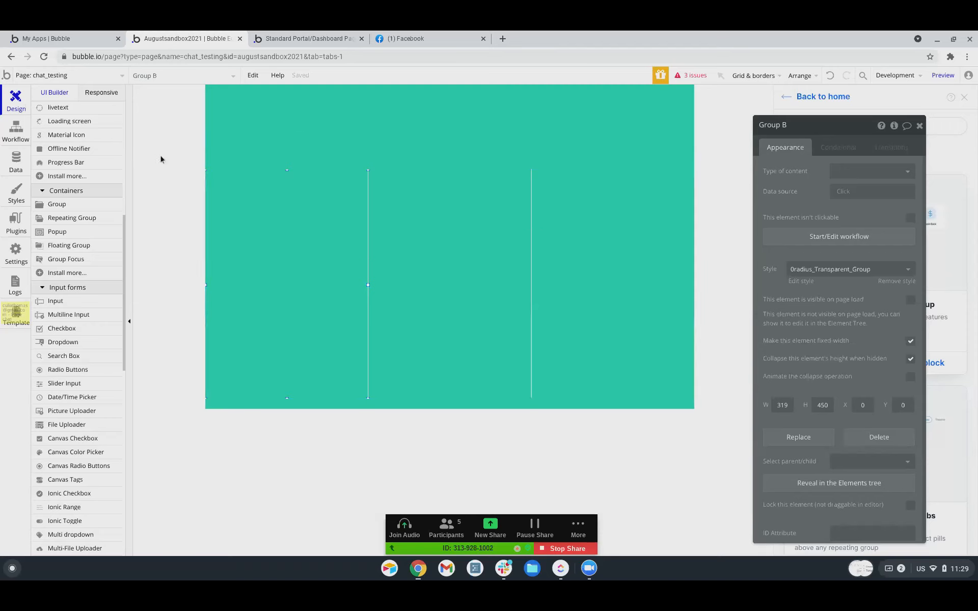
left_click(851, 171)
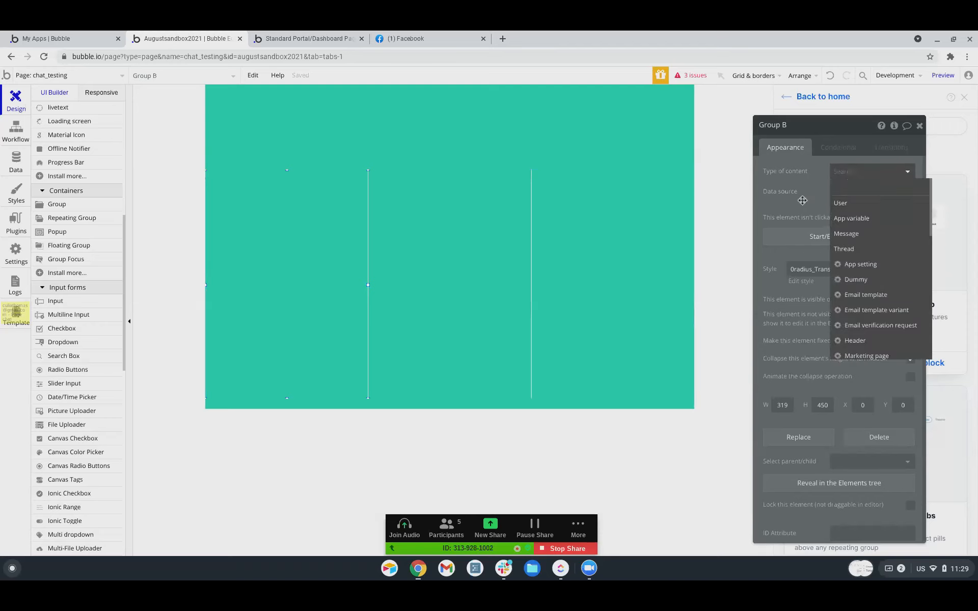
Set Group B's type of content to Thread.
left_click(815, 183)
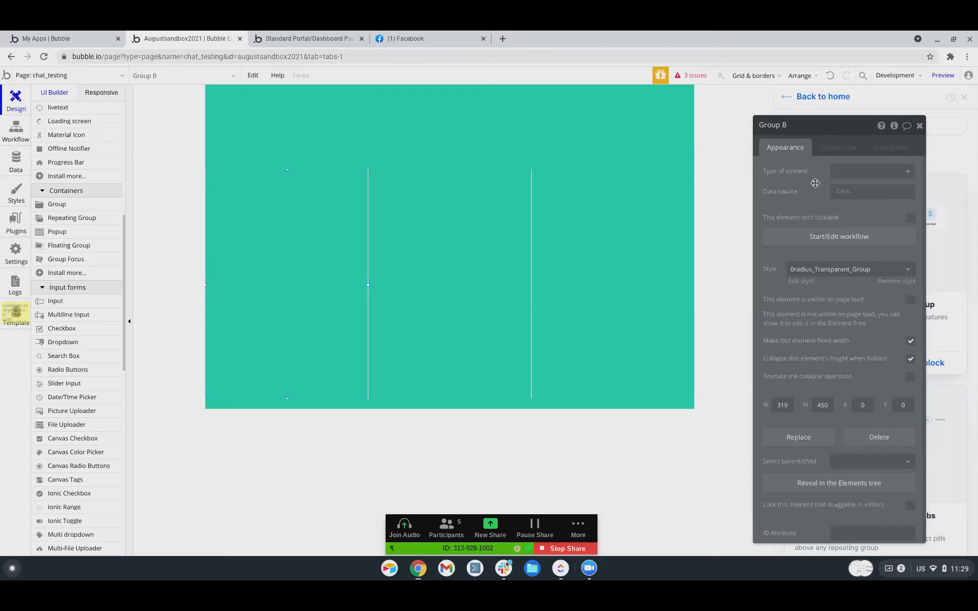
left_click(873, 173)
scroll(872, 273, "down", 10)
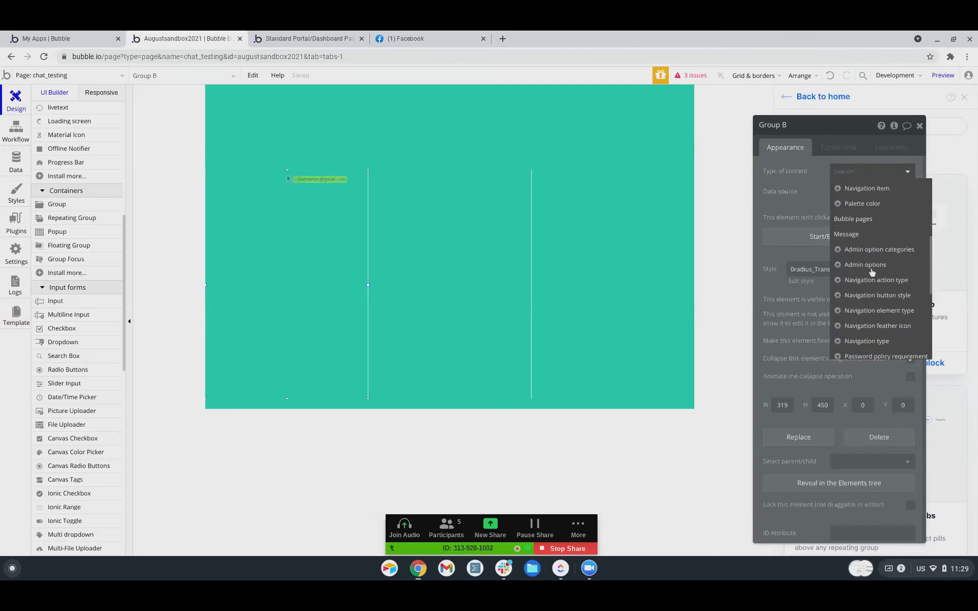
scroll(872, 273, "down", 5)
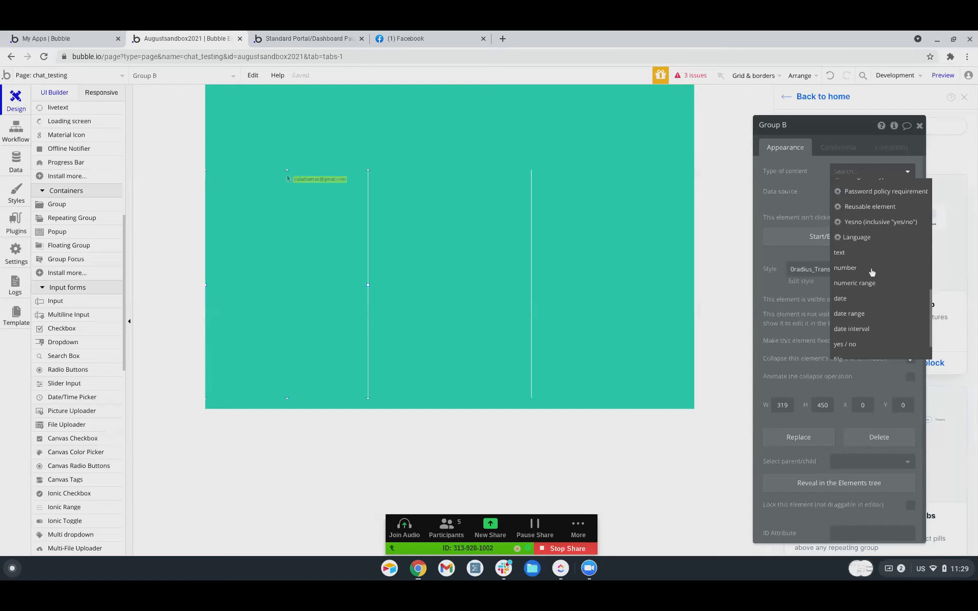
scroll(872, 273, "up", 4)
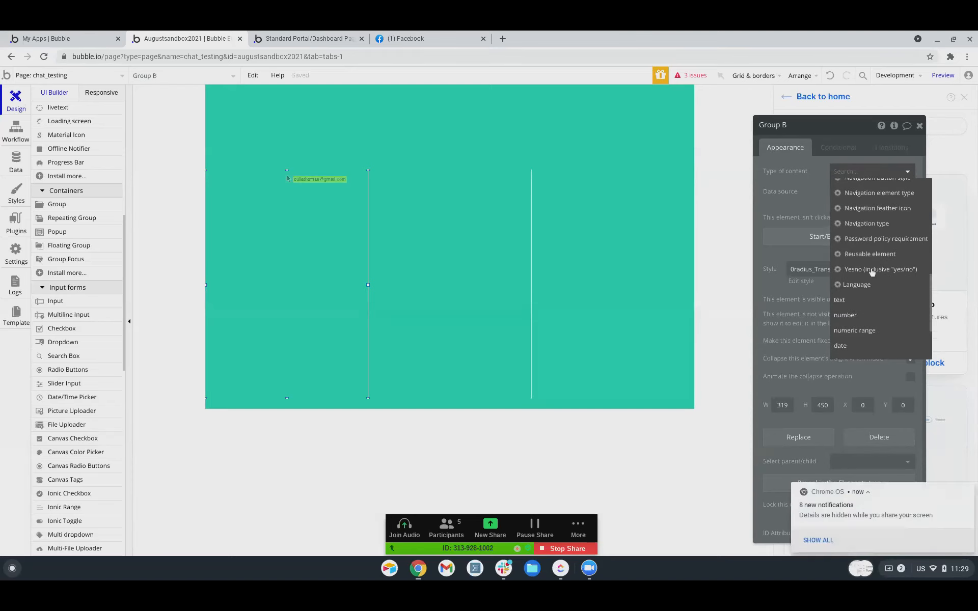
scroll(872, 272, "up", 6)
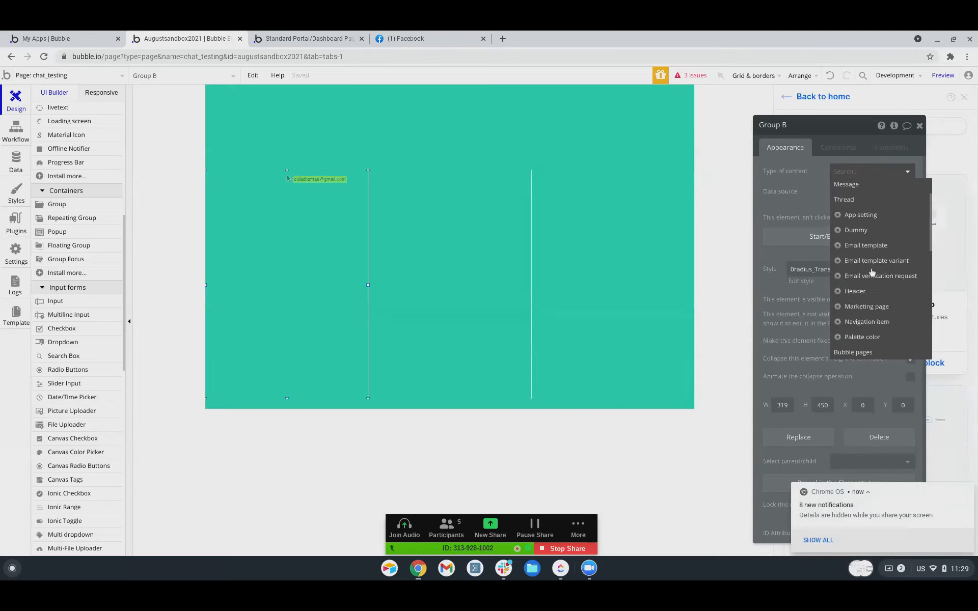
scroll(873, 273, "up", 2)
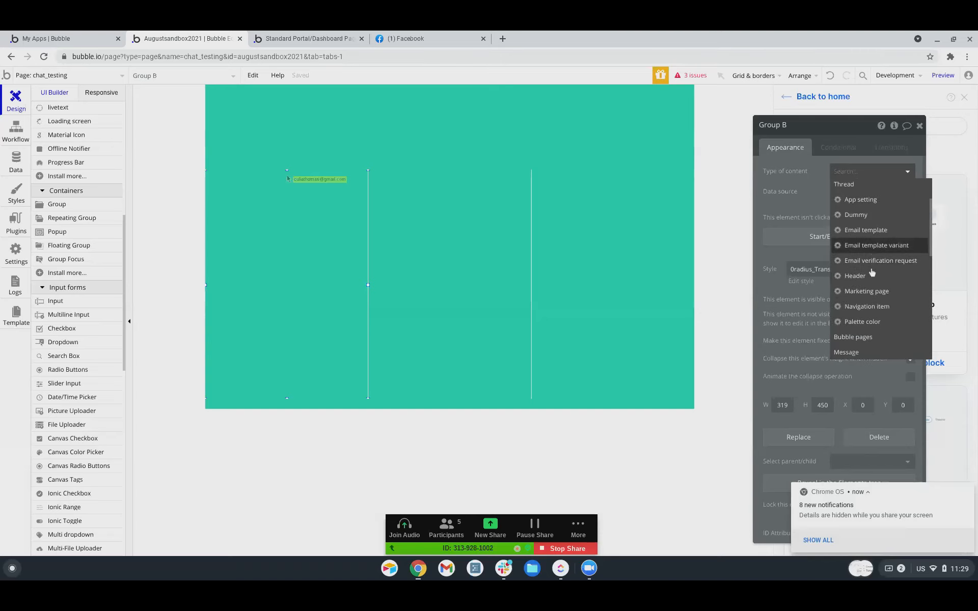
scroll(872, 272, "down", 2)
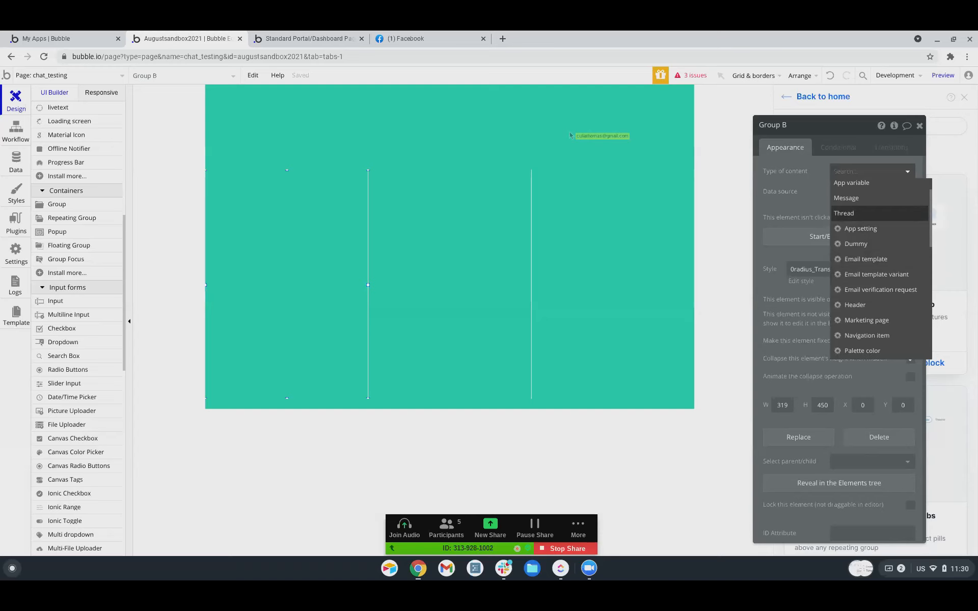
left_click(822, 196)
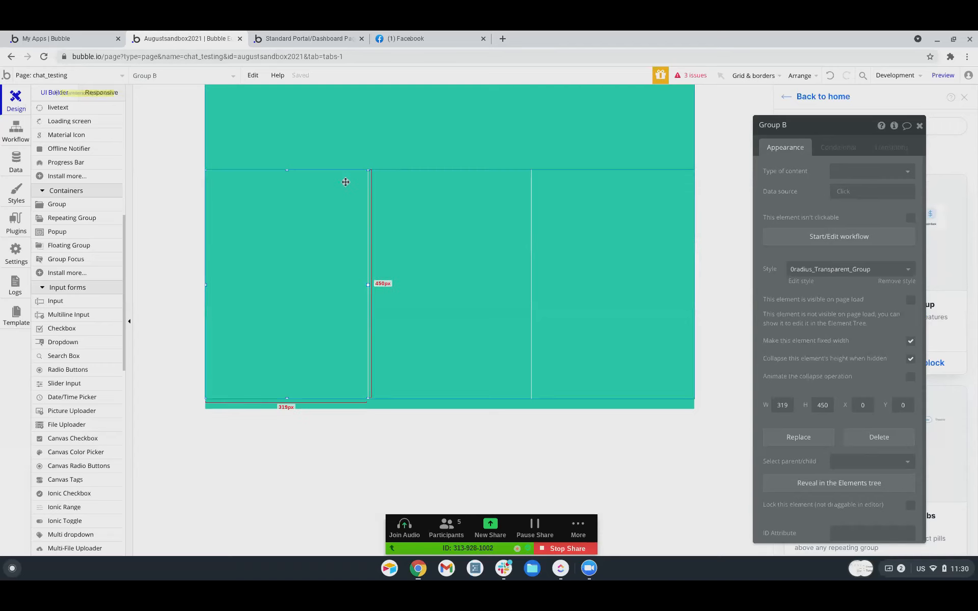
left_click(860, 172)
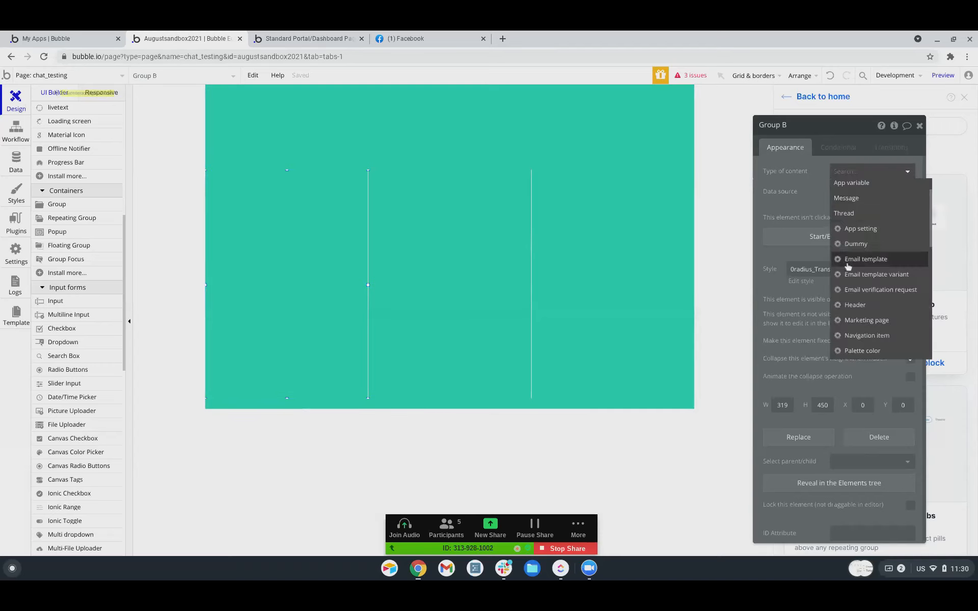
left_click(857, 216)
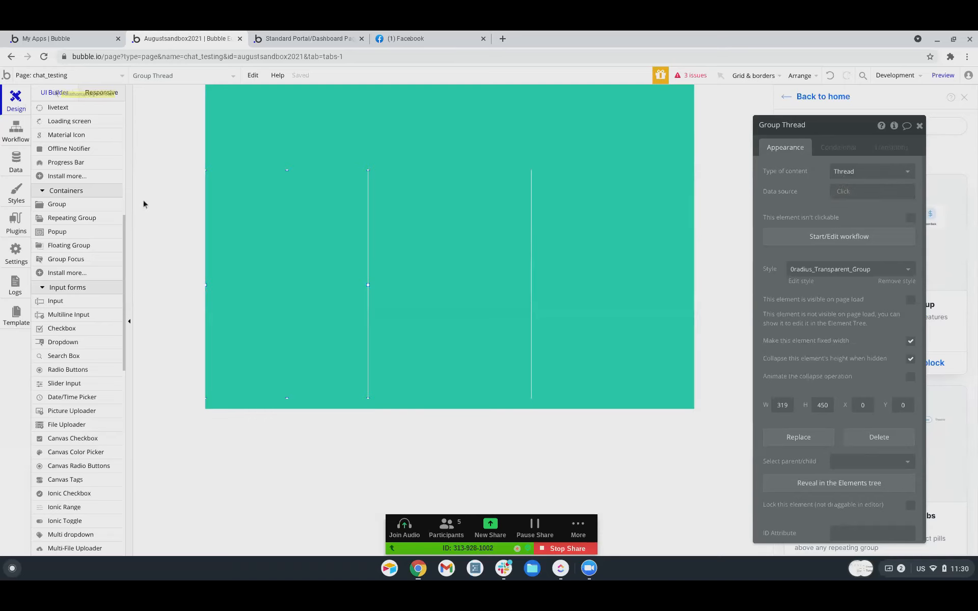
left_click(168, 173)
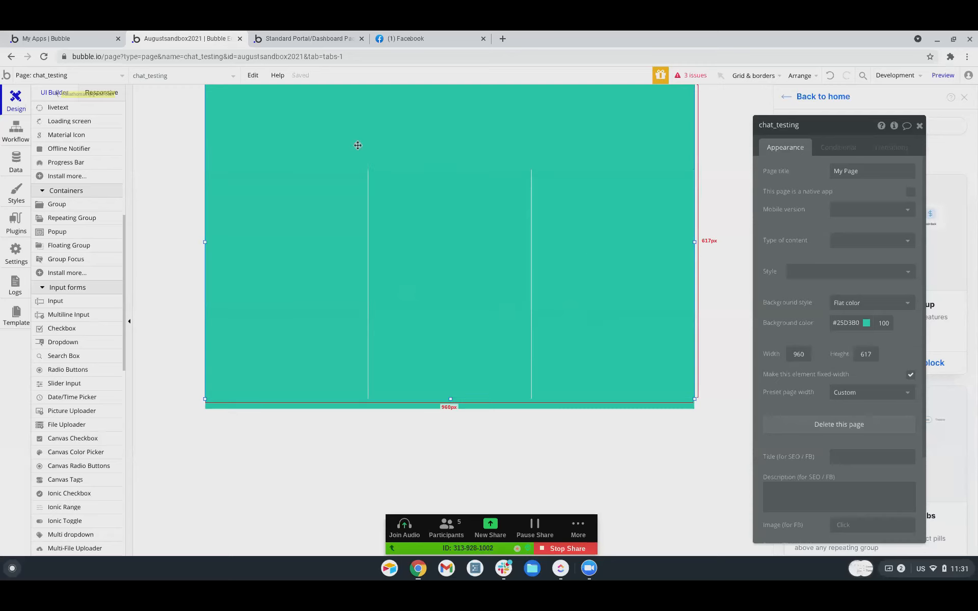
Add a new custom state on the chat_testing page, typing 'threa' as its name.
left_click(894, 126)
left_click(626, 161)
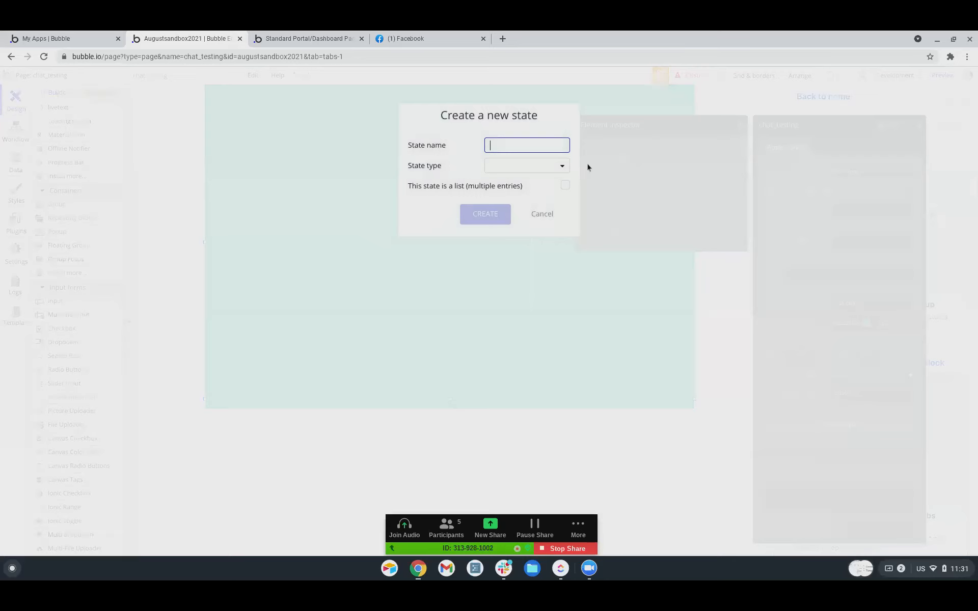
type("thr")
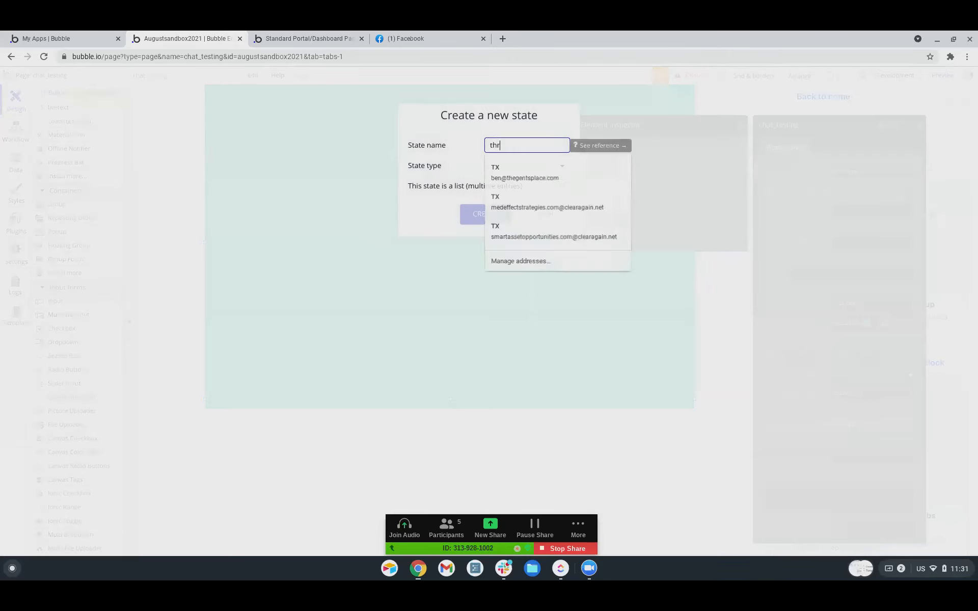
type("ea")
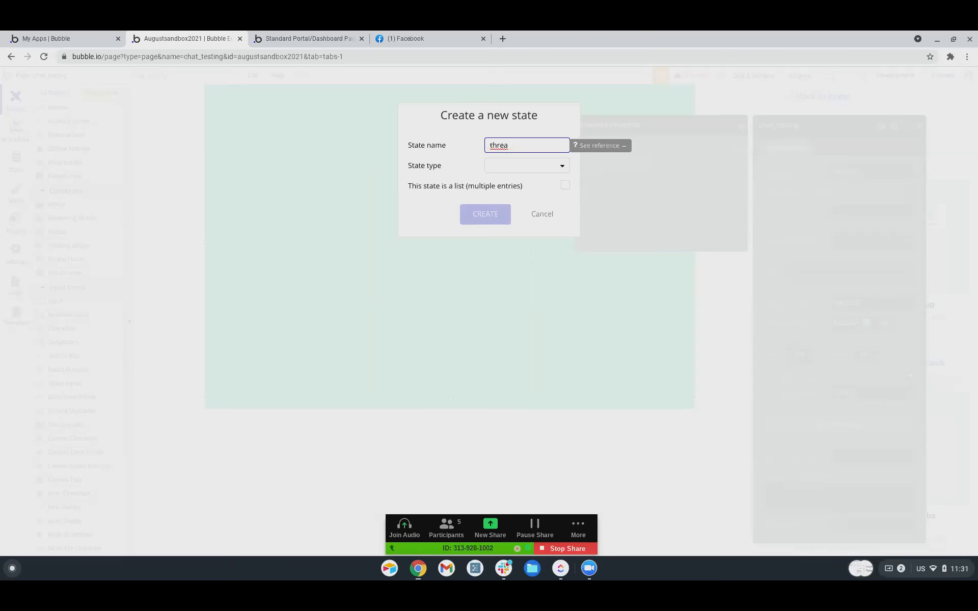
Switch to the Facebook tab, glance at the recent chats list, and close it.
left_click(435, 41)
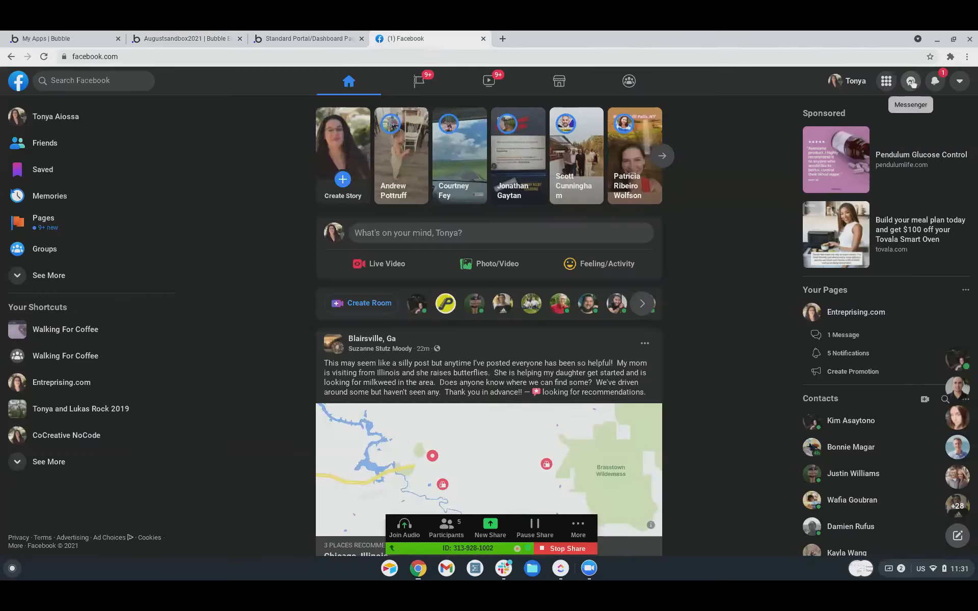
left_click(911, 81)
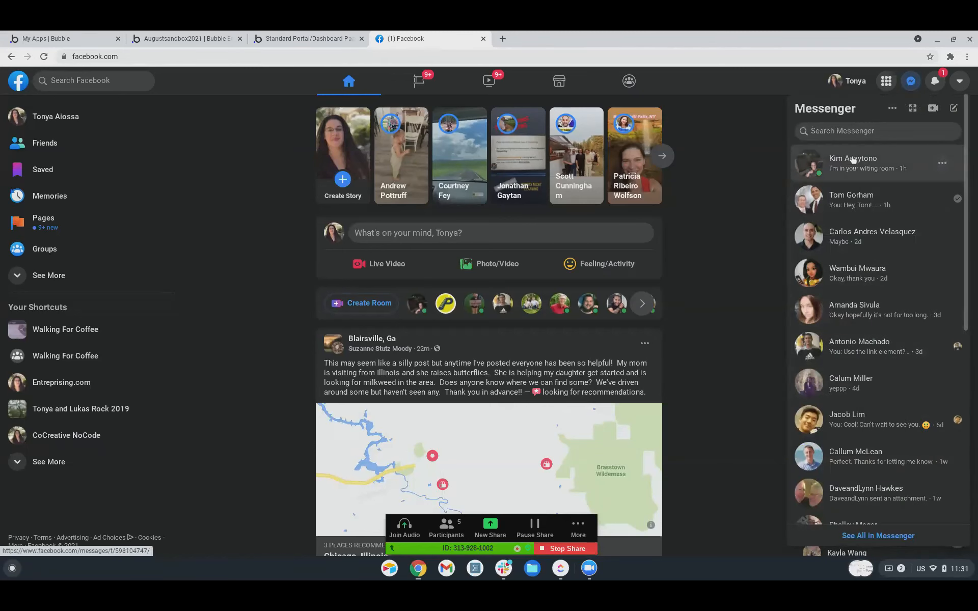
left_click(725, 255)
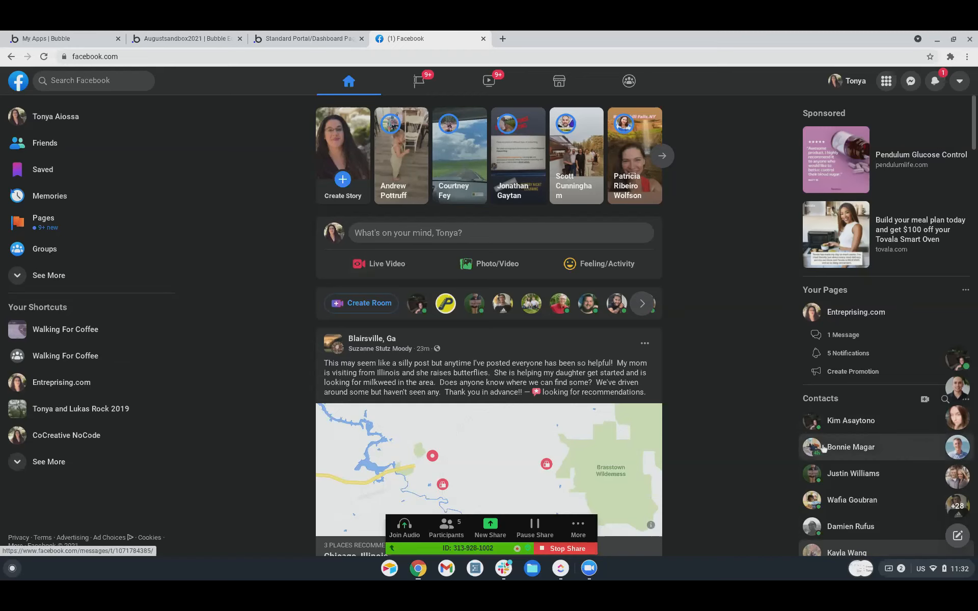
Go back through the Standard Portal tab to the Bubble editor and type 'threa' as the state name.
mouse_move(809, 491)
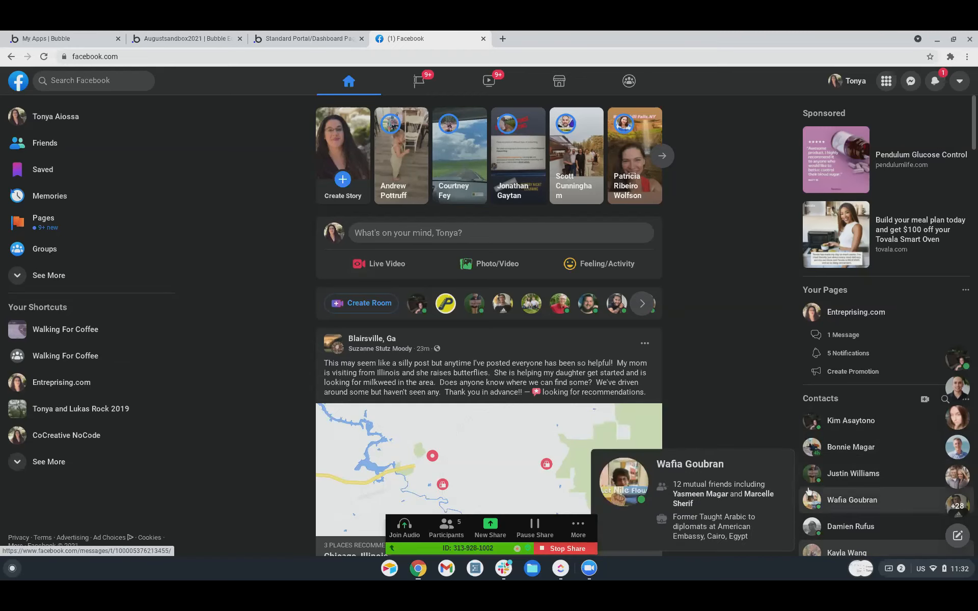
mouse_move(799, 420)
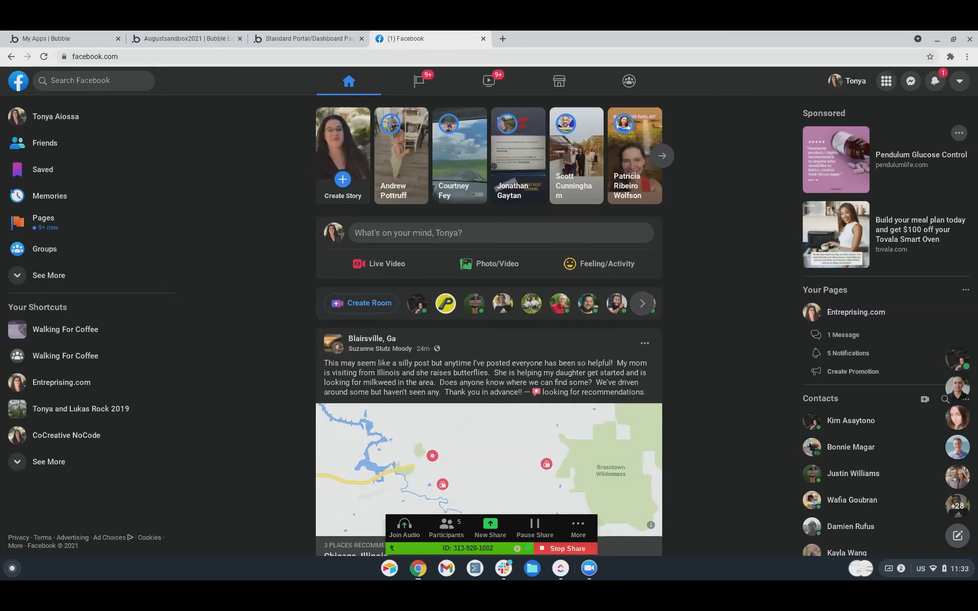
left_click(277, 43)
left_click(186, 39)
type("thread")
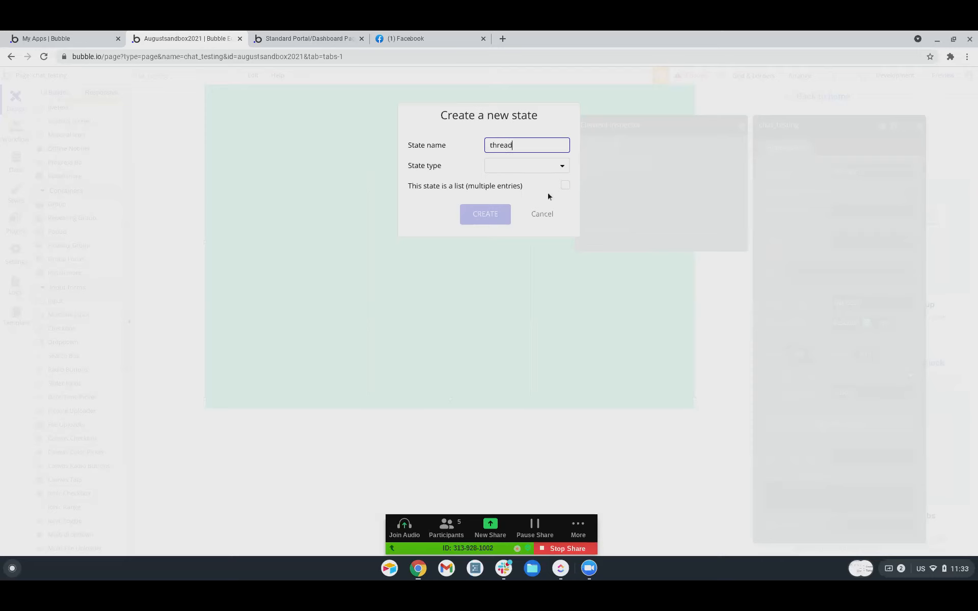
Complete the name as 'threads', set the type to Thread as a list, and create the state.
left_click(527, 166)
left_click(529, 145)
type("s")
left_click(517, 168)
scroll(503, 299, "down", 10)
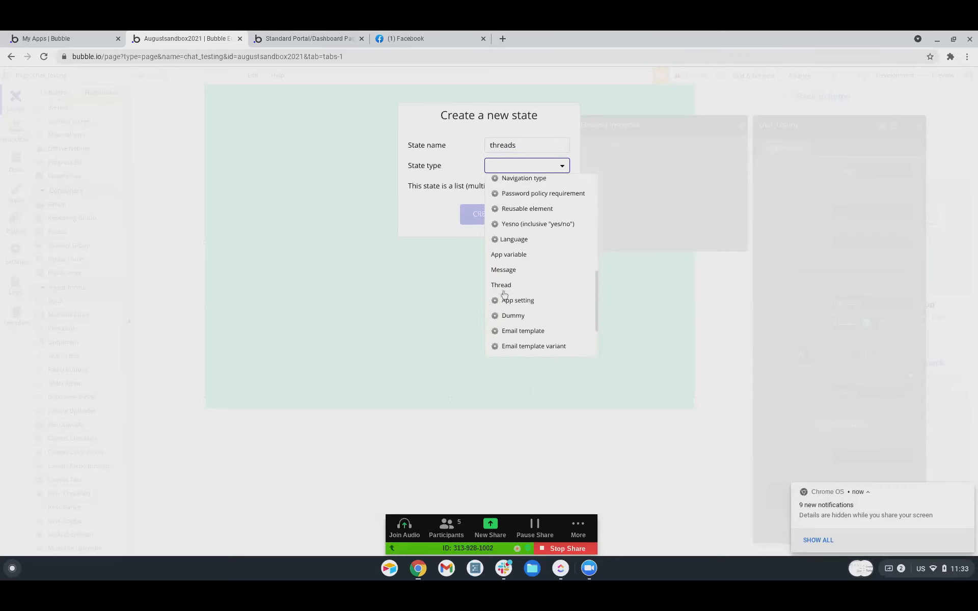
left_click(503, 289)
left_click(565, 186)
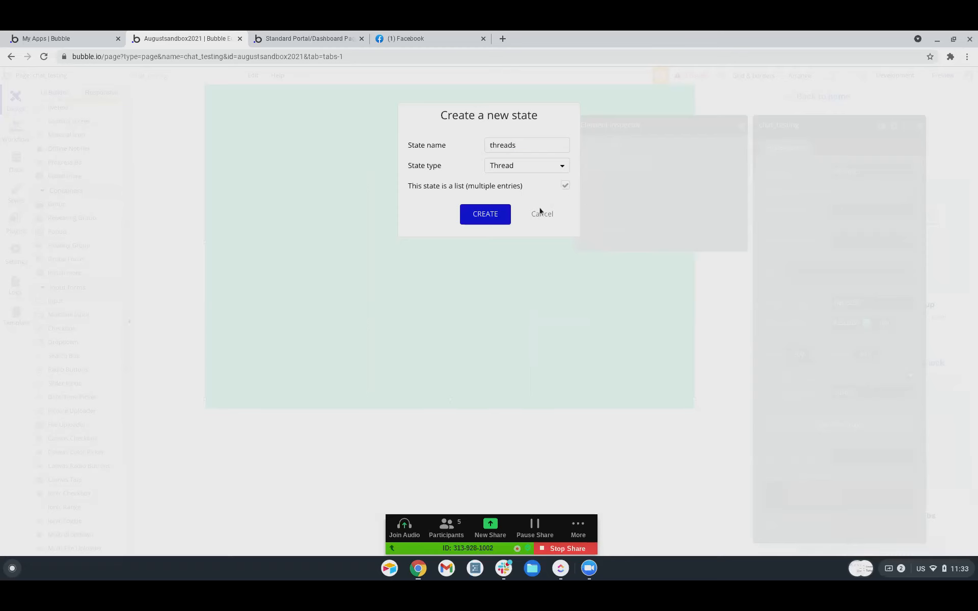
left_click(481, 214)
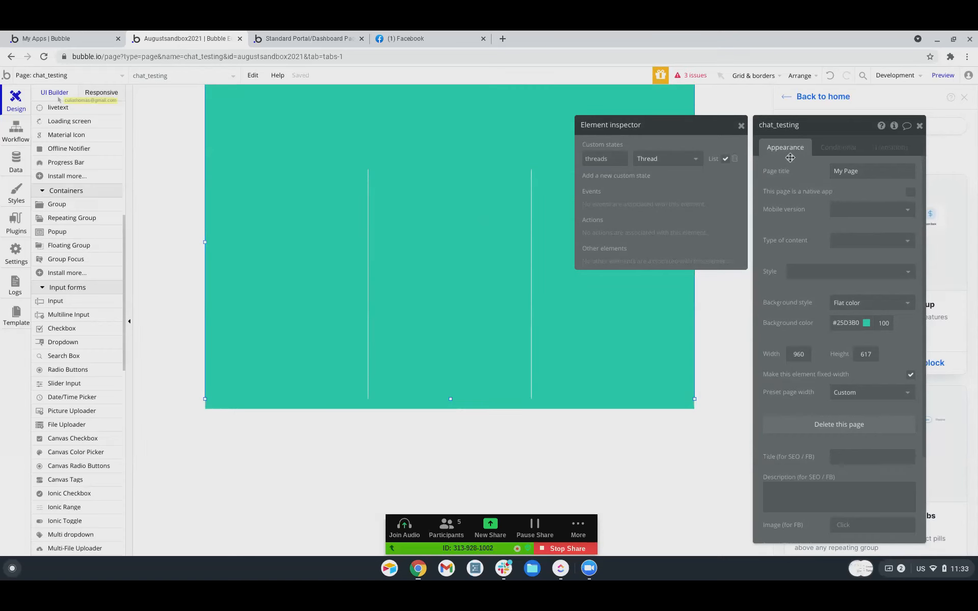
left_click(306, 259)
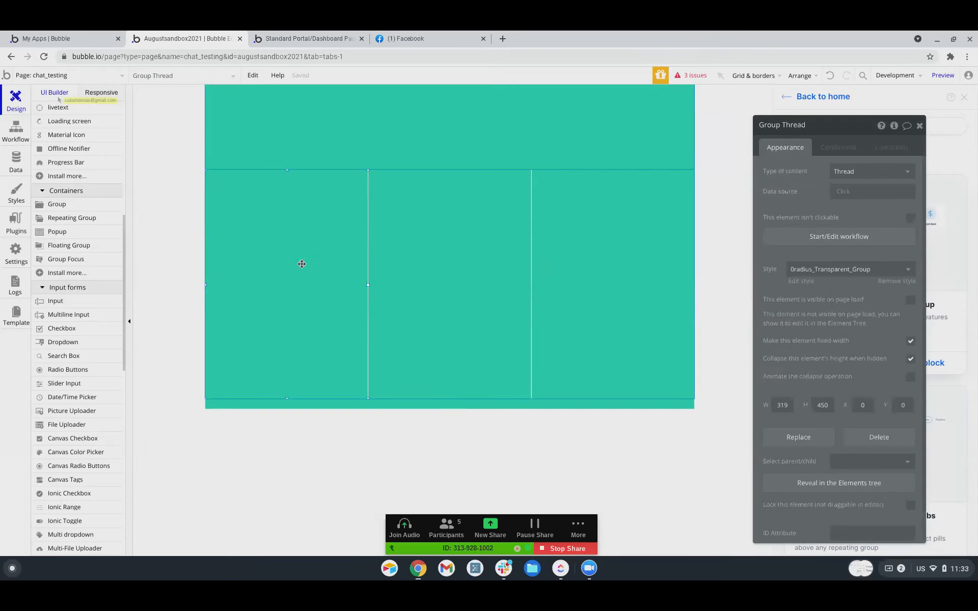
Try setting Group Thread's data source to chat_testing's threads:items until #.
left_click(843, 191)
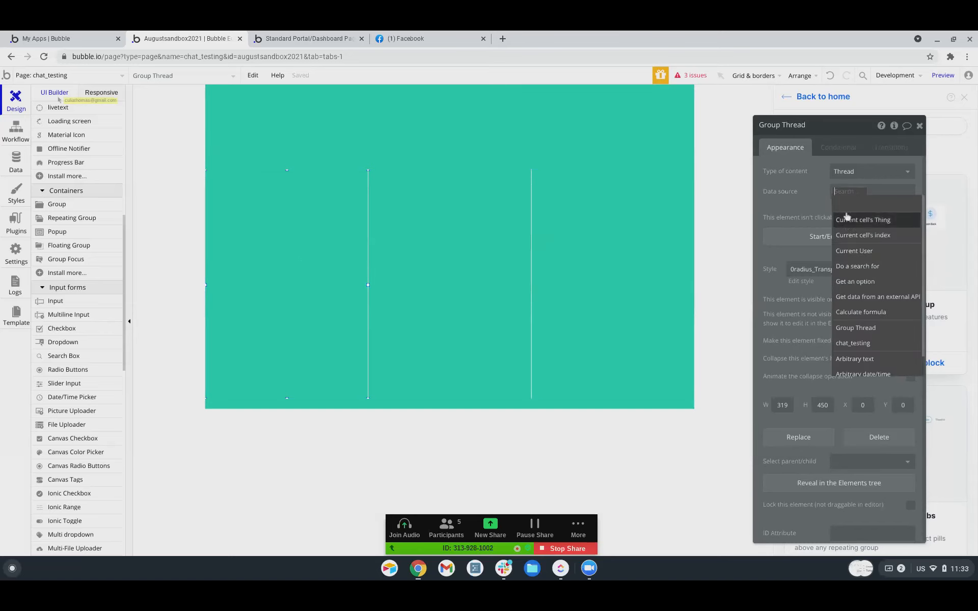
left_click(847, 205)
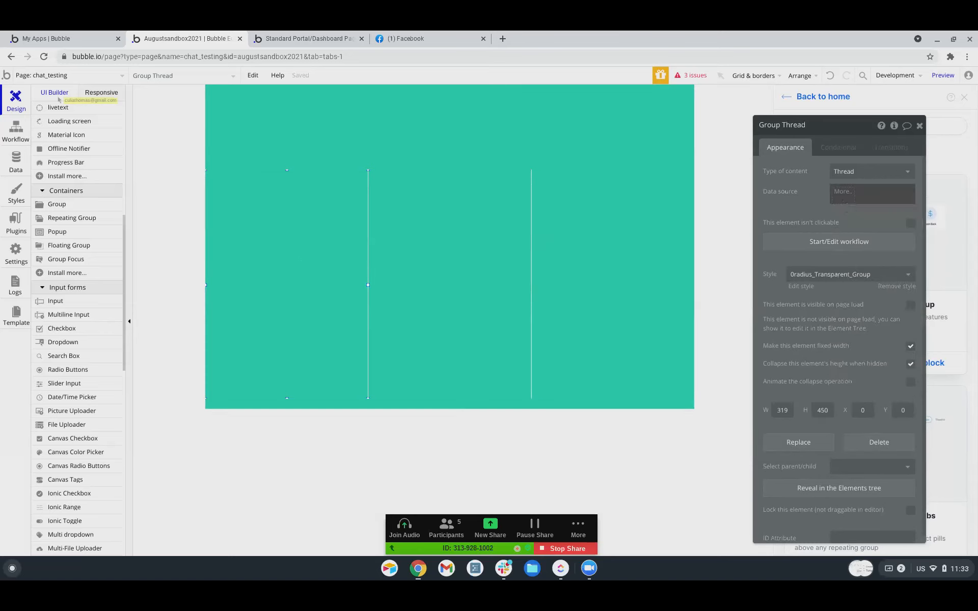
left_click(843, 190)
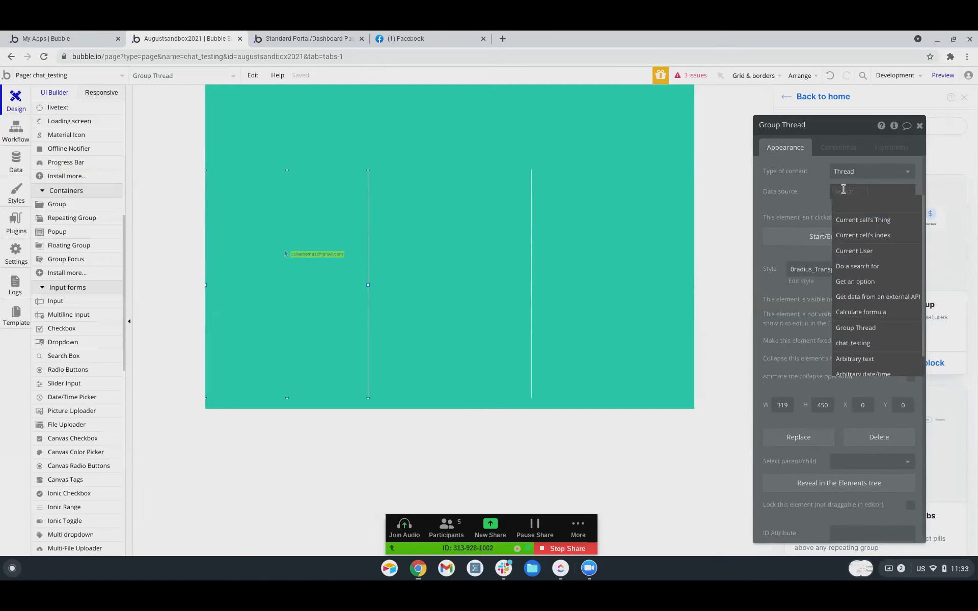
type("cha")
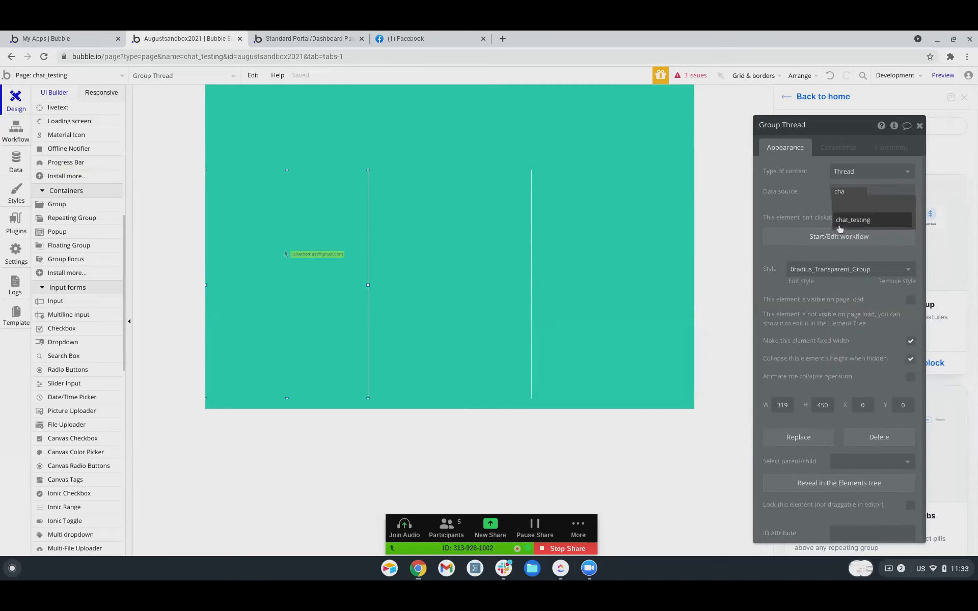
left_click(843, 219)
left_click(888, 206)
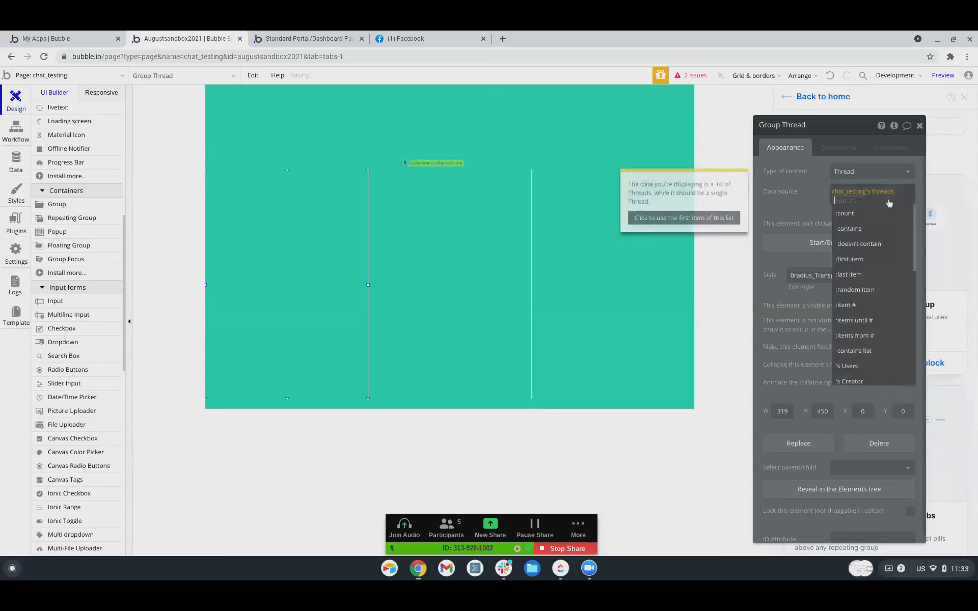
left_click(844, 319)
left_click(802, 216)
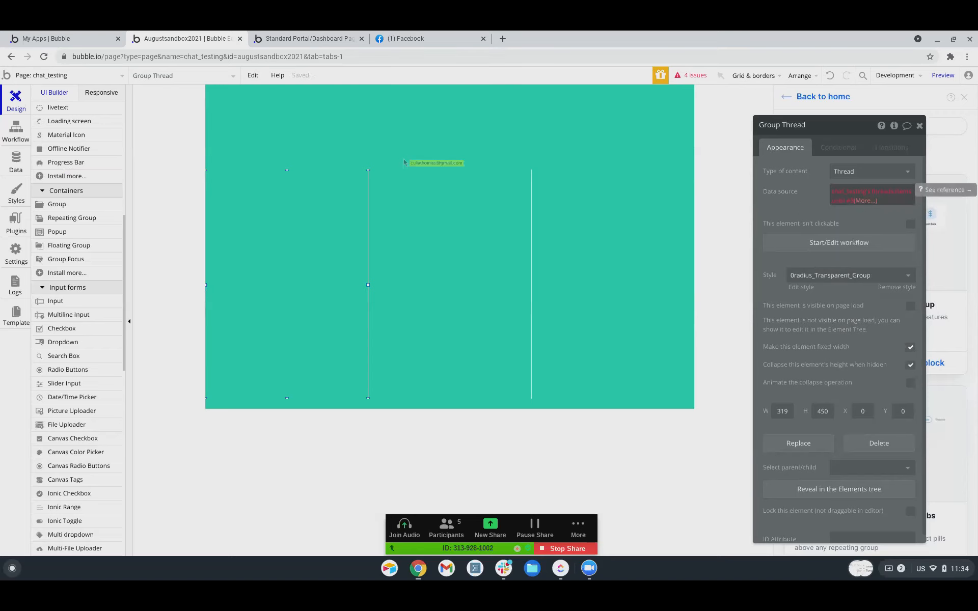
Clear the group's trial data source and select RepeatingGroup A.
left_click(864, 200)
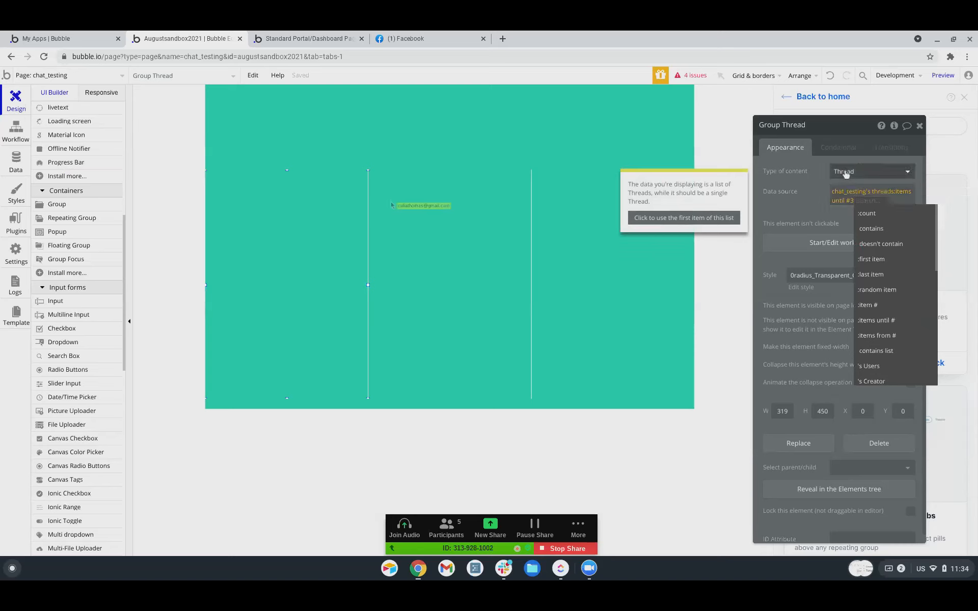
right_click(844, 196)
left_click(838, 192)
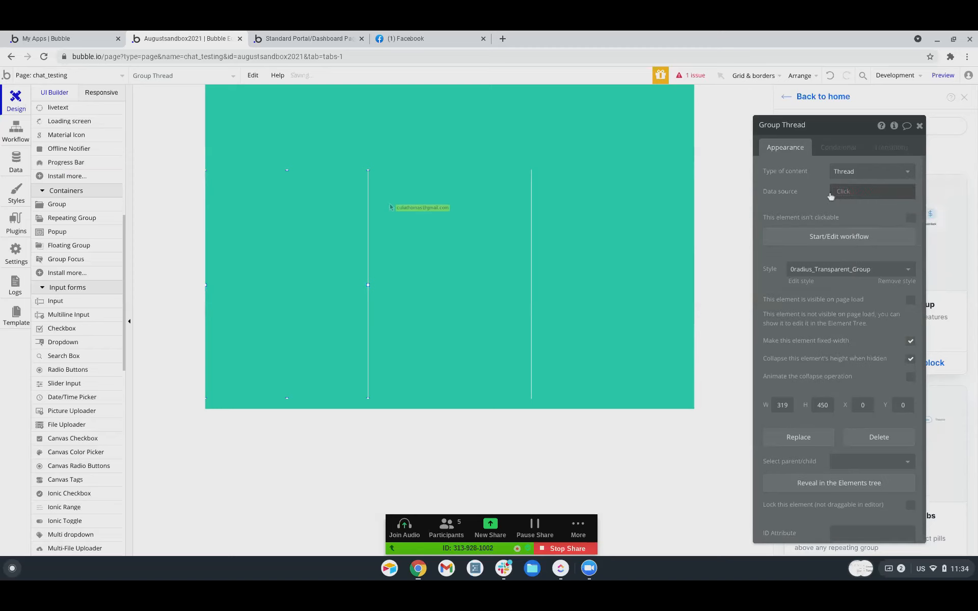
left_click(403, 240)
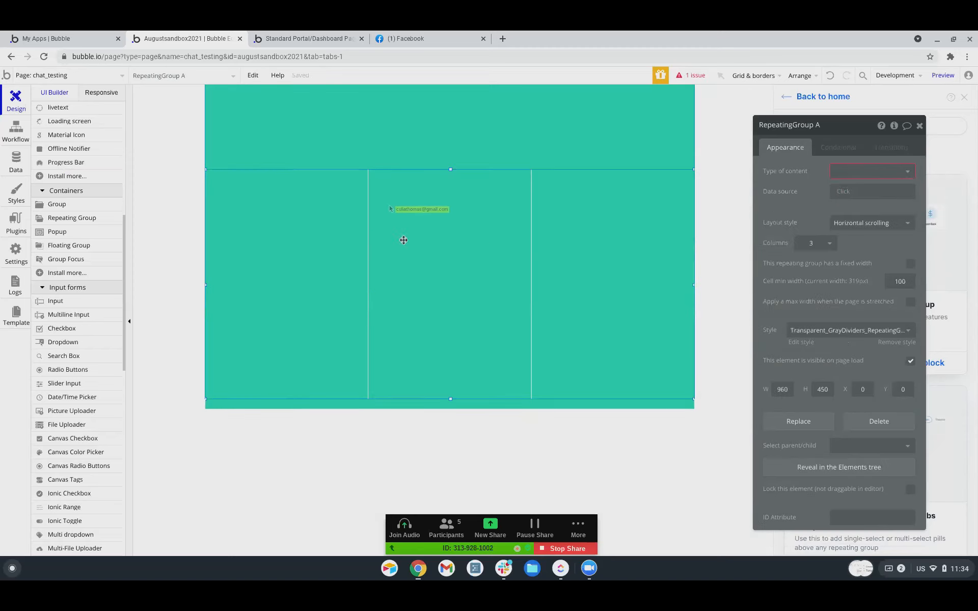
Set the repeating group's content type to Thread with chat_testing's threads as data source.
left_click(835, 173)
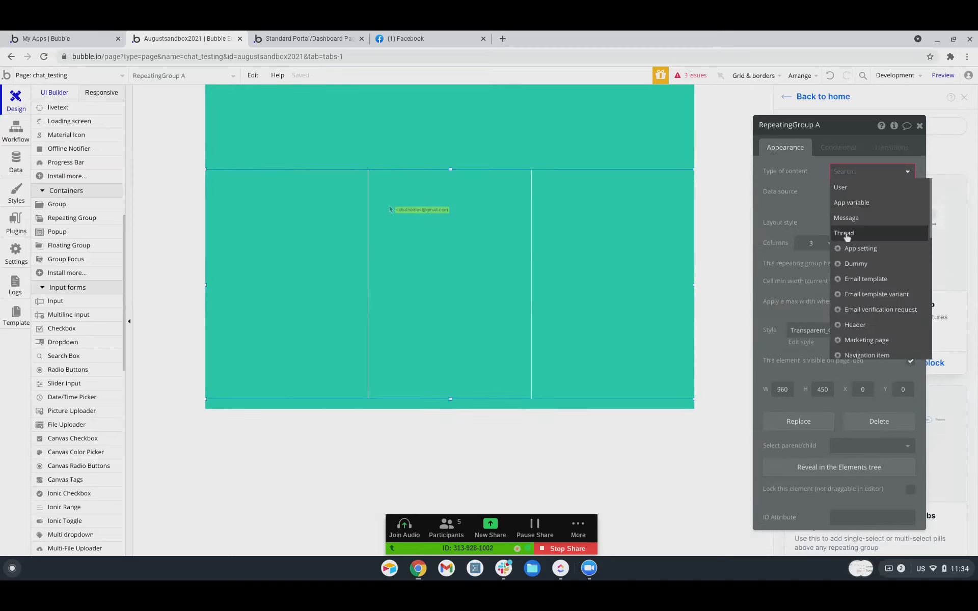
left_click(846, 234)
left_click(848, 195)
type("chat")
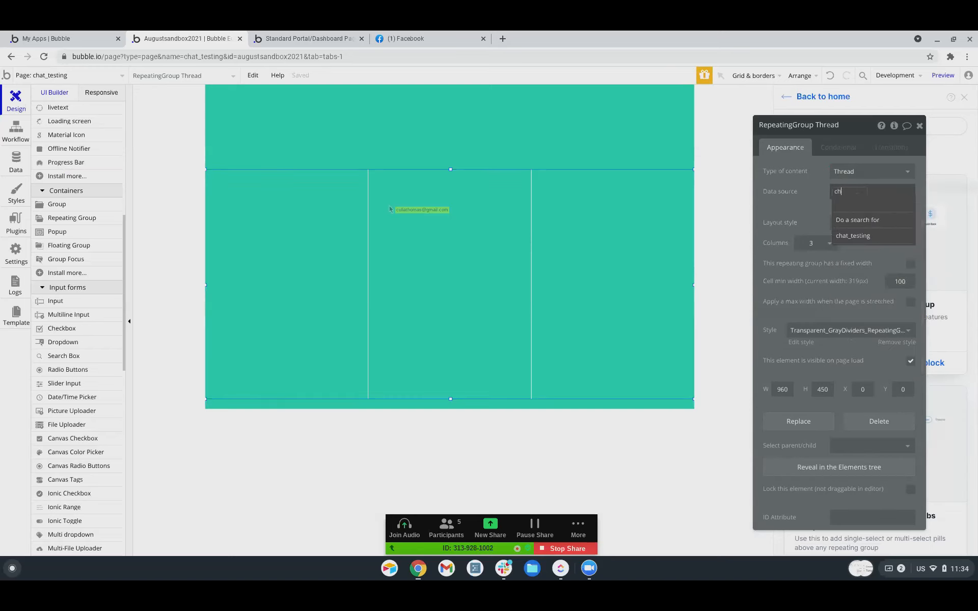
left_click(841, 223)
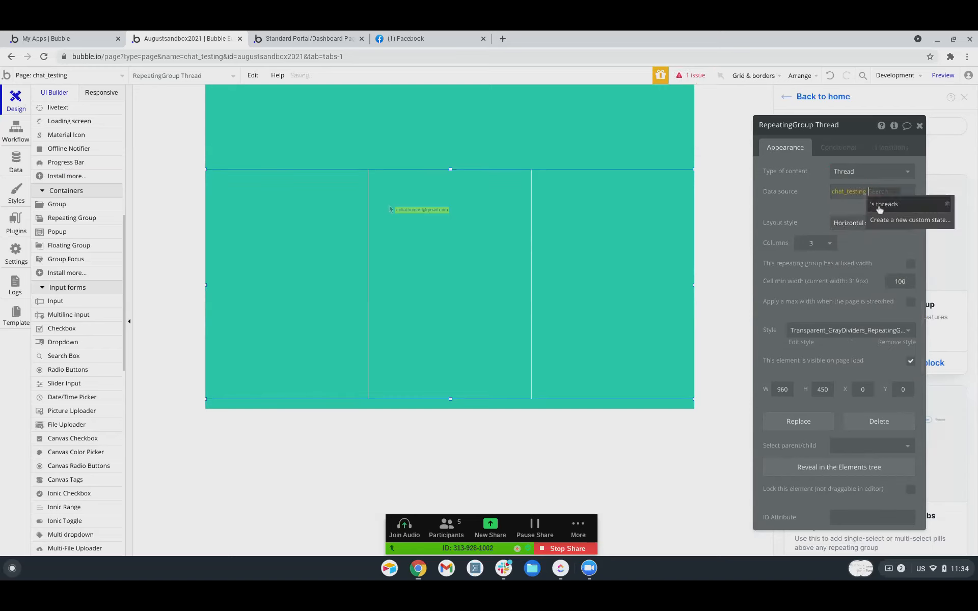
left_click(870, 205)
Limit the threads data source with ':items until #' set to 3.
left_click(847, 195)
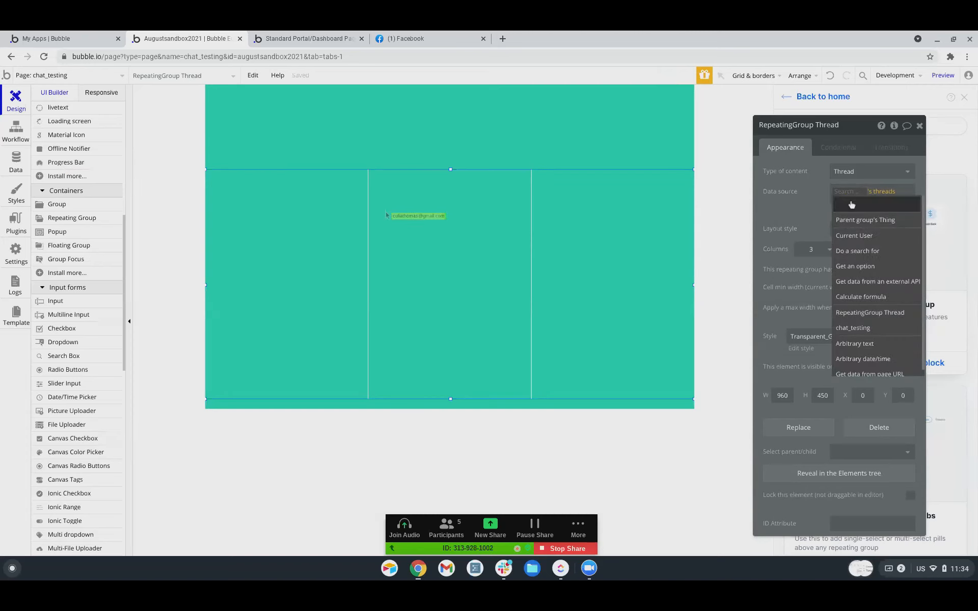
left_click(880, 196)
left_click(854, 205)
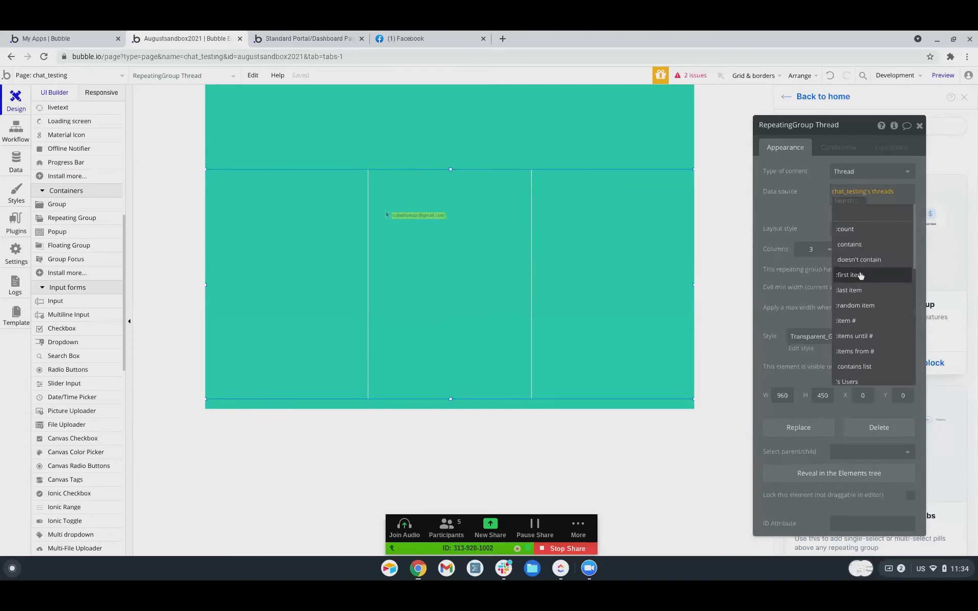
left_click(849, 343)
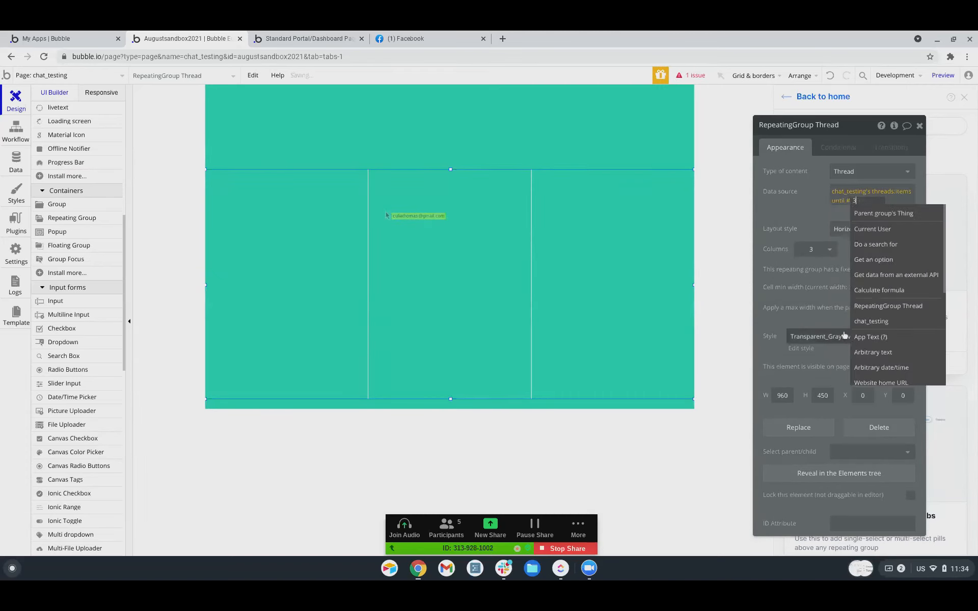
type("3")
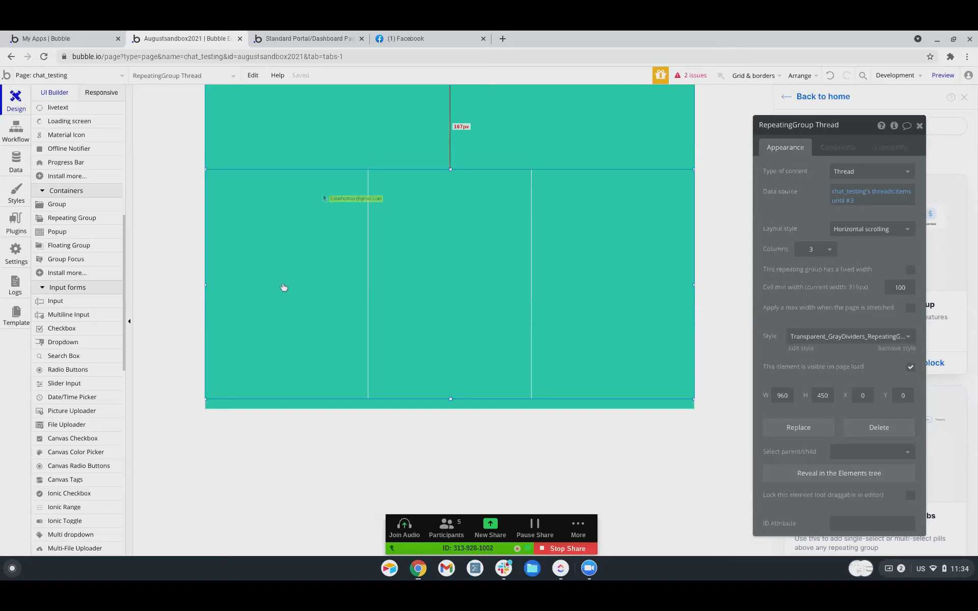
Set the first cell's Group Thread data source to Current cell's Thread.
left_click(293, 264)
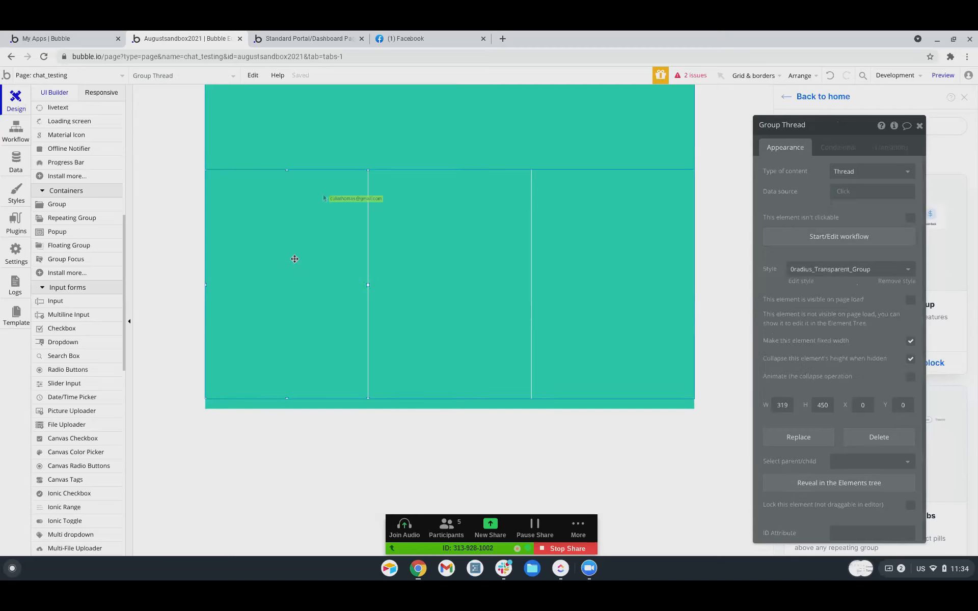
left_click(835, 199)
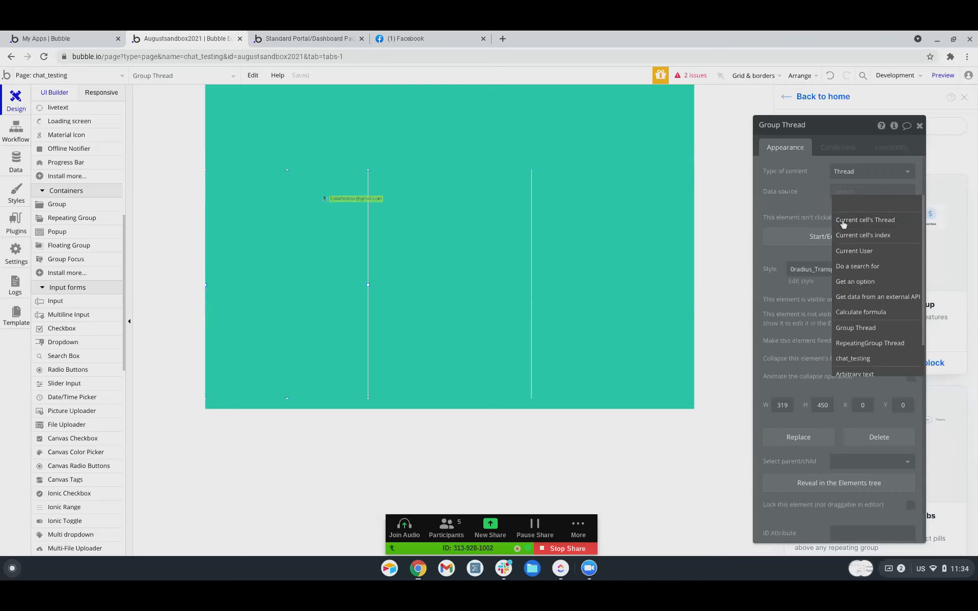
left_click(843, 223)
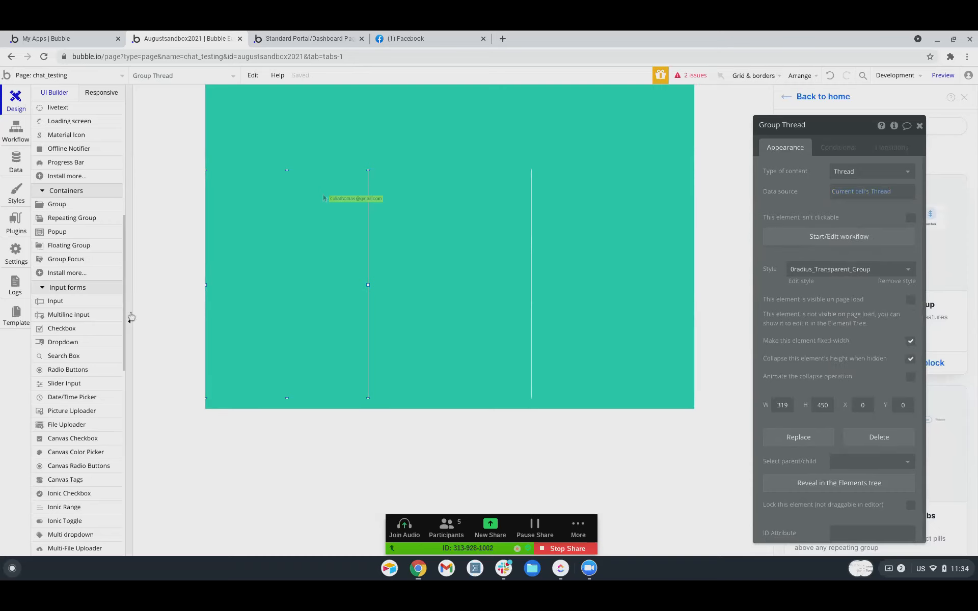
Pick the 'chat' reusable element from the UI Builder list.
scroll(71, 316, "down", 15)
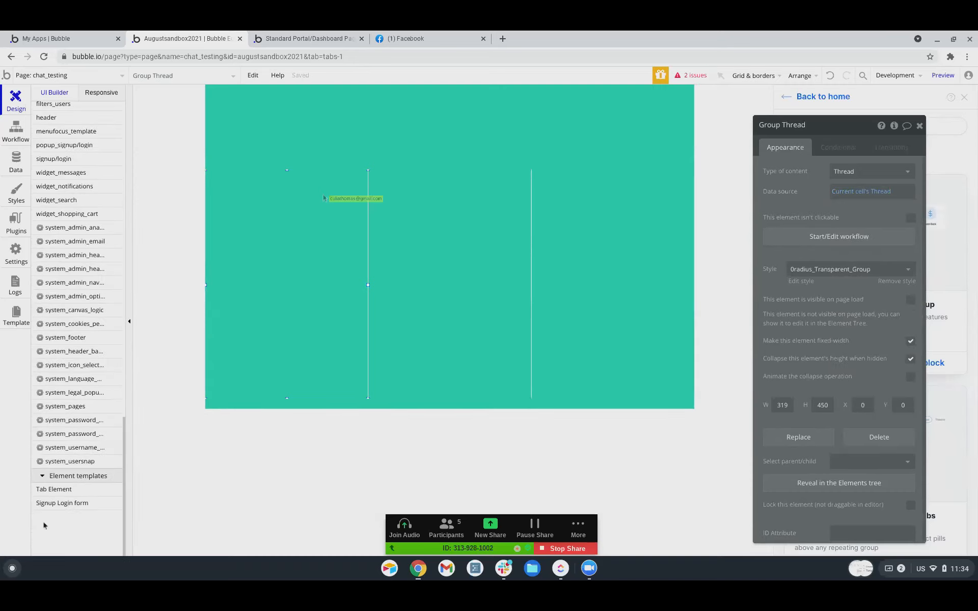
scroll(57, 442, "up", 3)
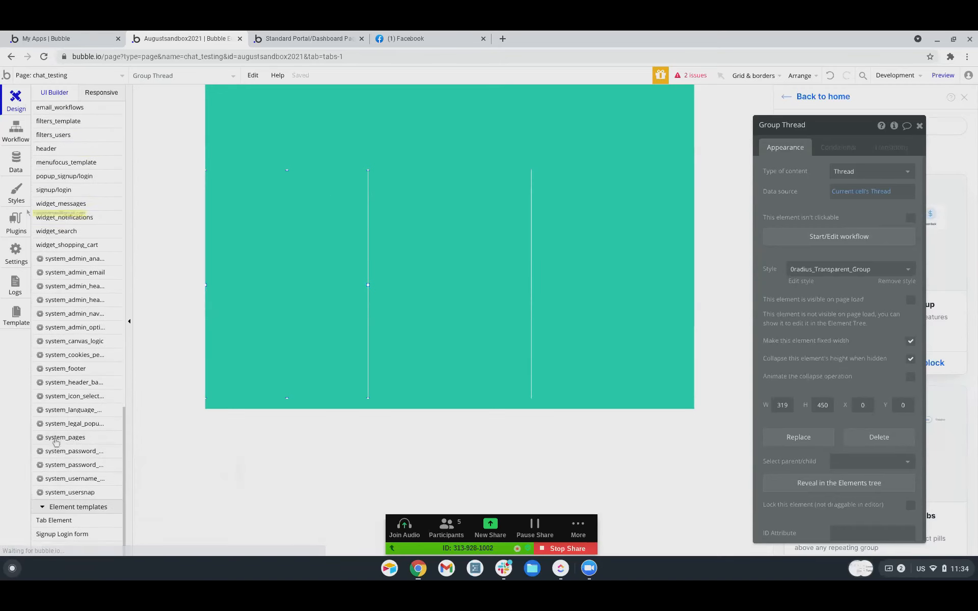
scroll(56, 442, "up", 3)
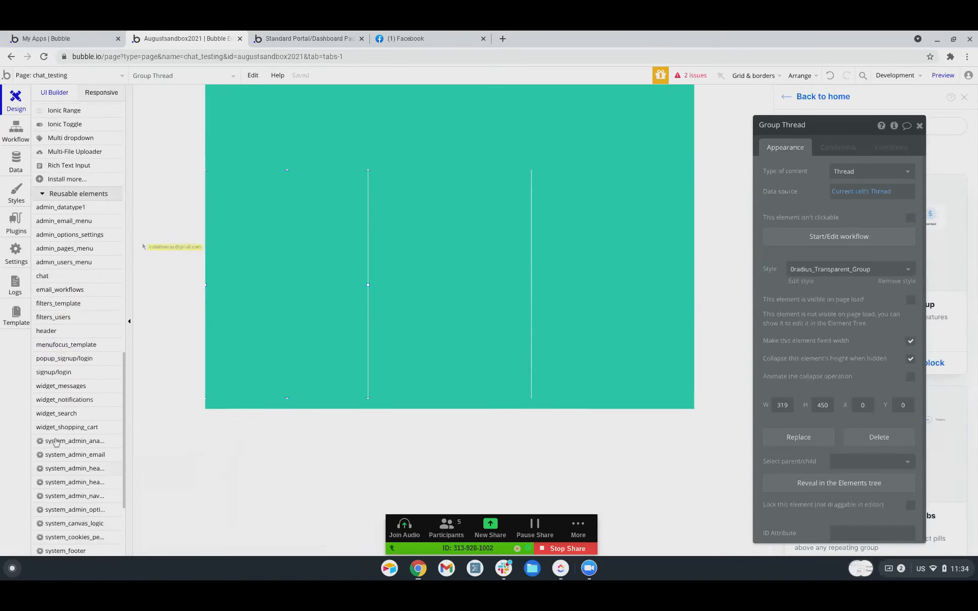
left_click(56, 249)
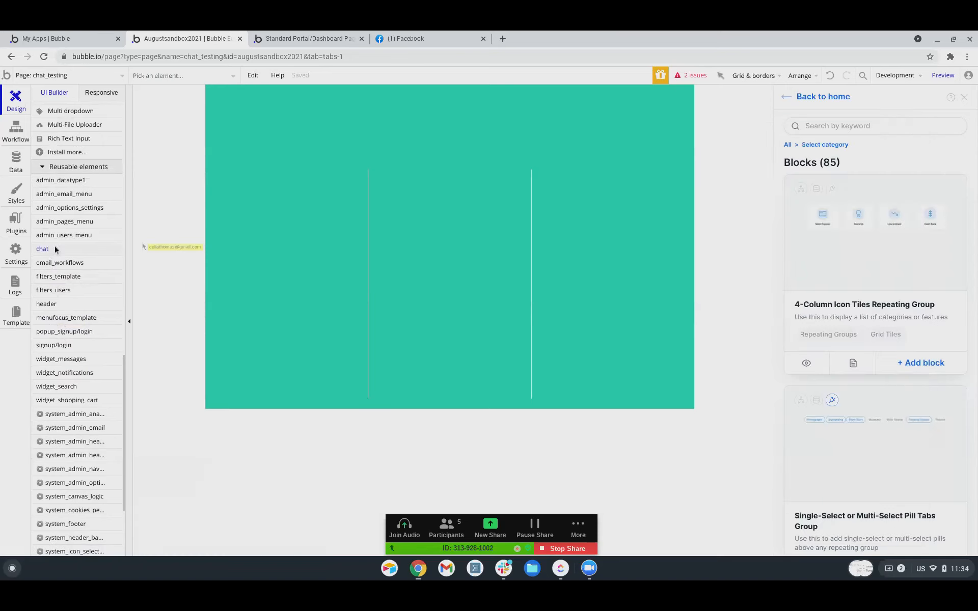
Draw the chat element into the first cell, then cut and undo the misplaced attempt.
mouse_move(246, 207)
left_mouse_down()
mouse_move(286, 249)
mouse_move(250, 259)
mouse_move(250, 247)
mouse_move(271, 256)
left_mouse_up()
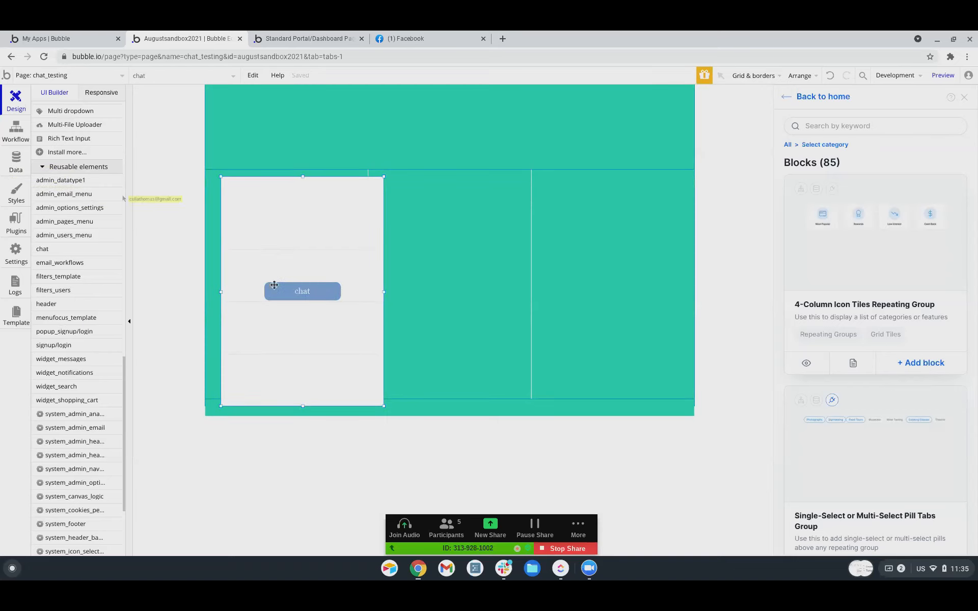
key("ctrl+x")
left_click(267, 253)
double_click(266, 253)
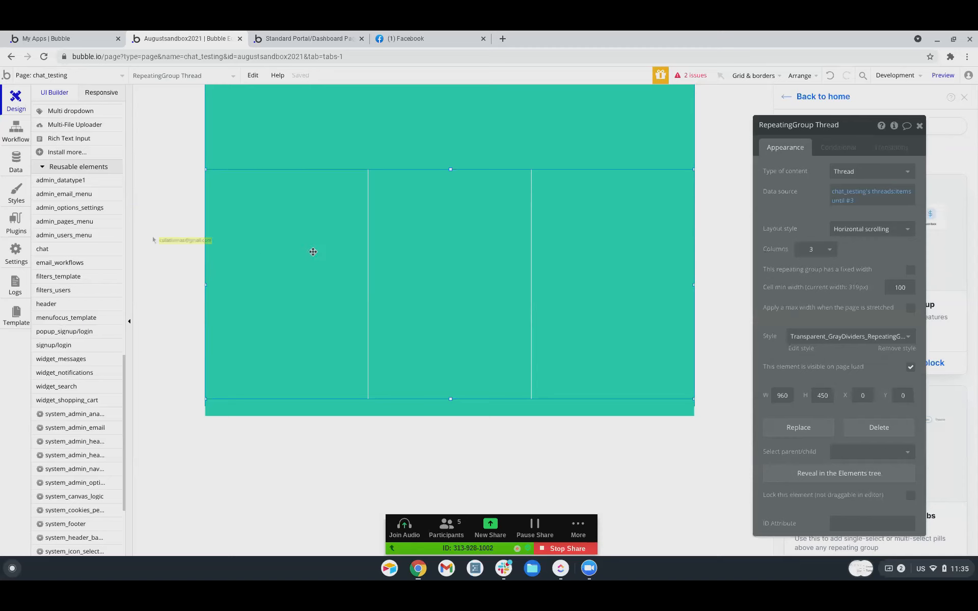
left_click(830, 76)
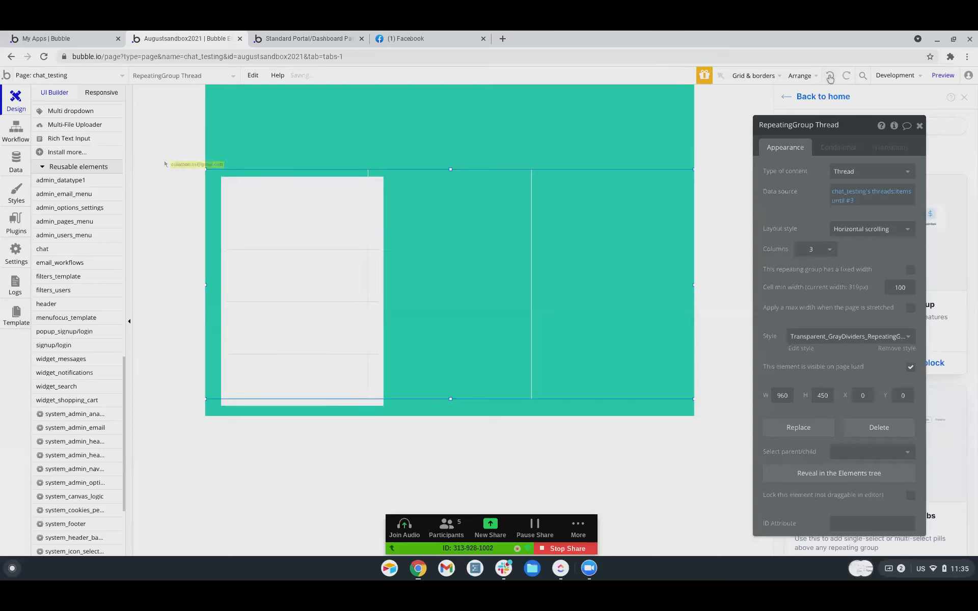
left_click(831, 78)
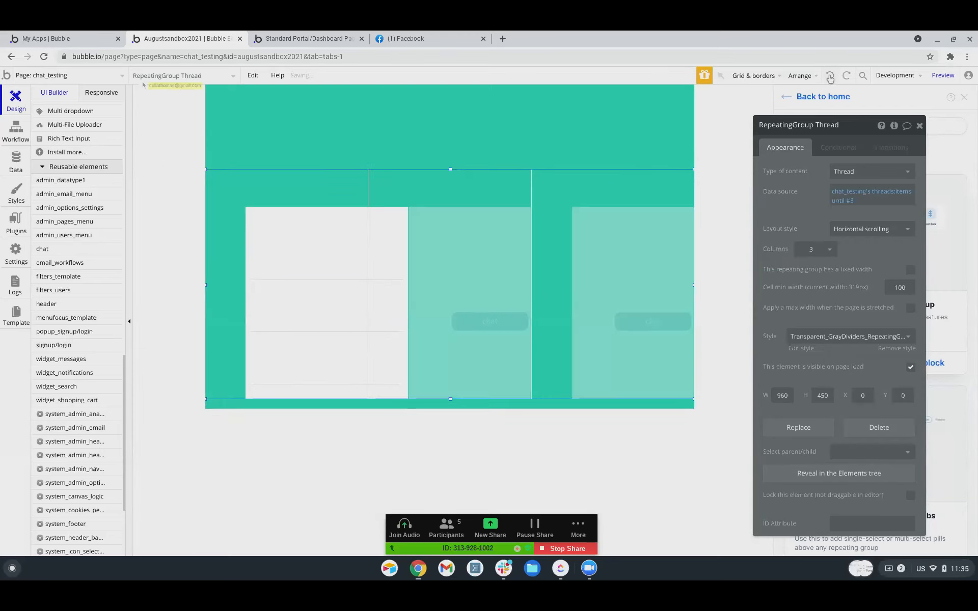
left_click(831, 78)
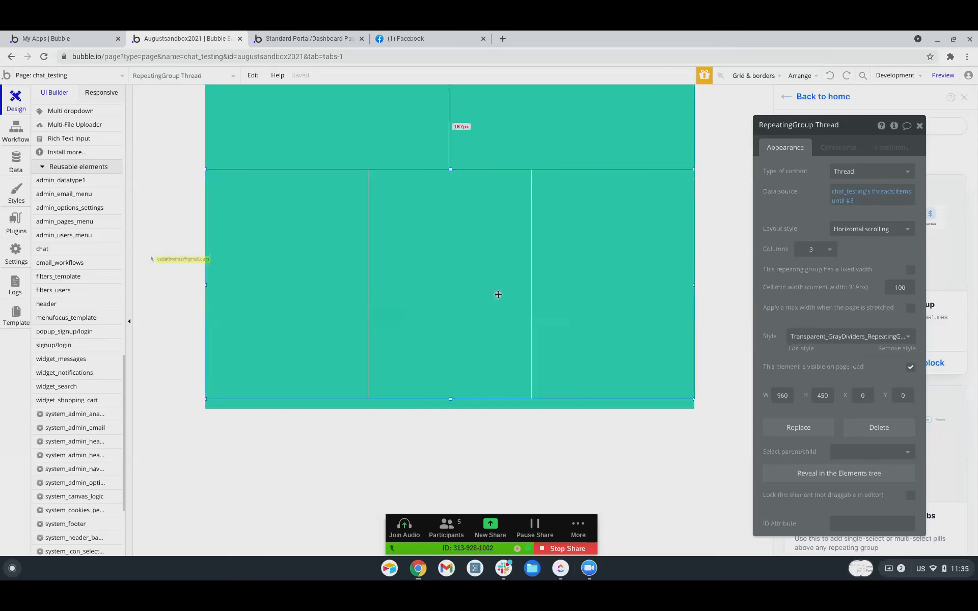
Redraw the chat element inside the first cell and push it to the top-left corner.
left_click(300, 315)
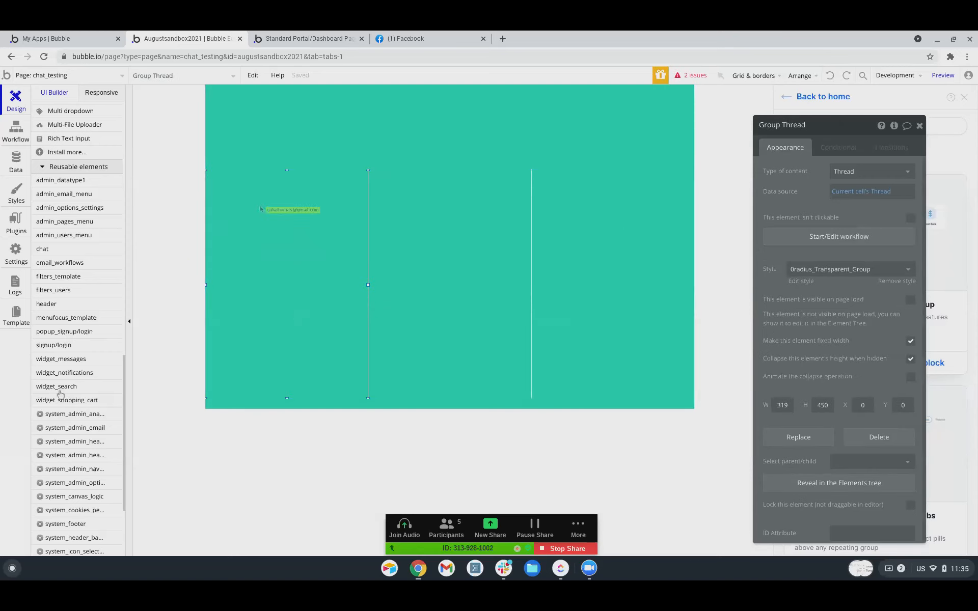
left_click(57, 250)
left_click_drag(251, 234, 274, 250)
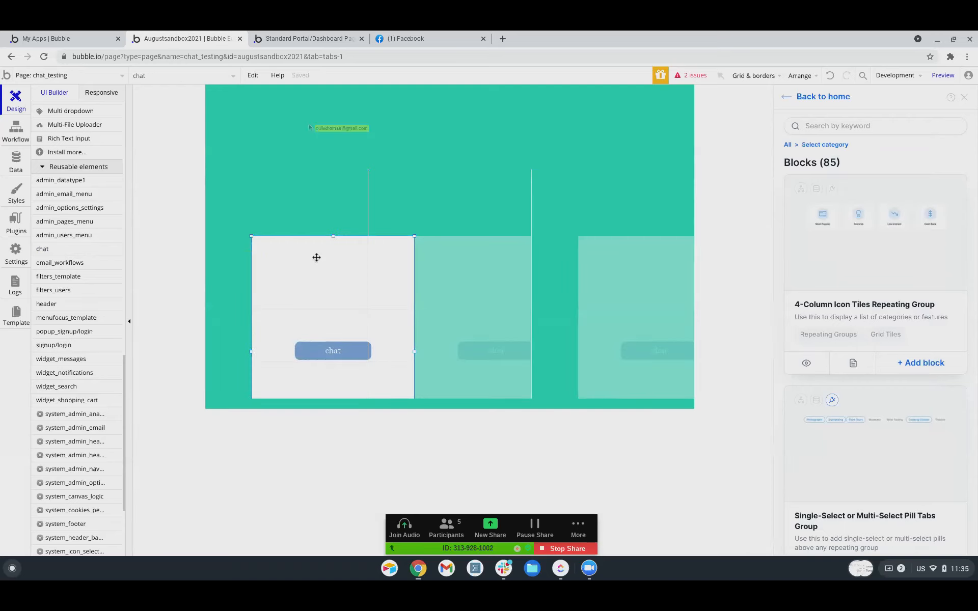
key("ctrl+Left")
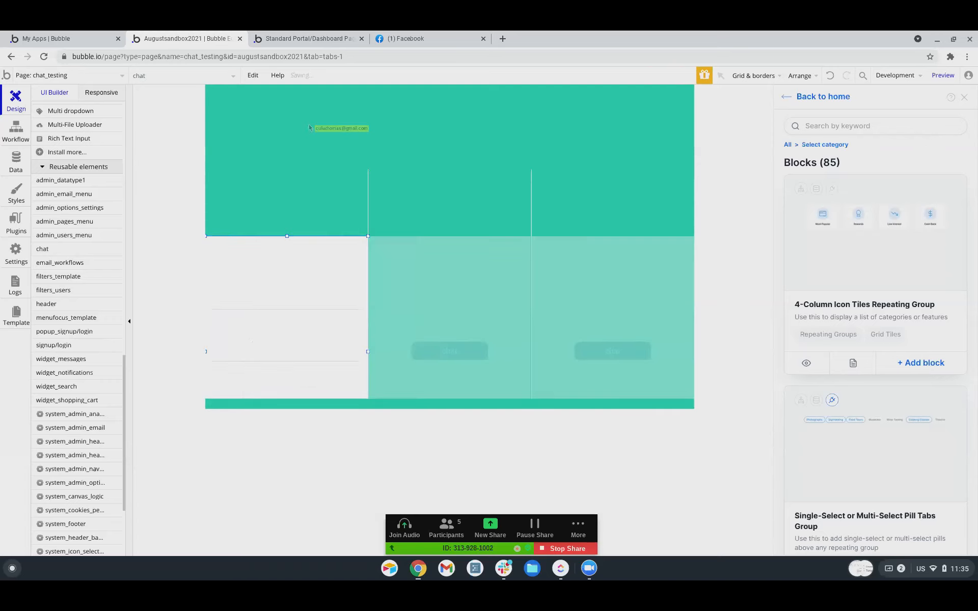
key("ctrl+Up")
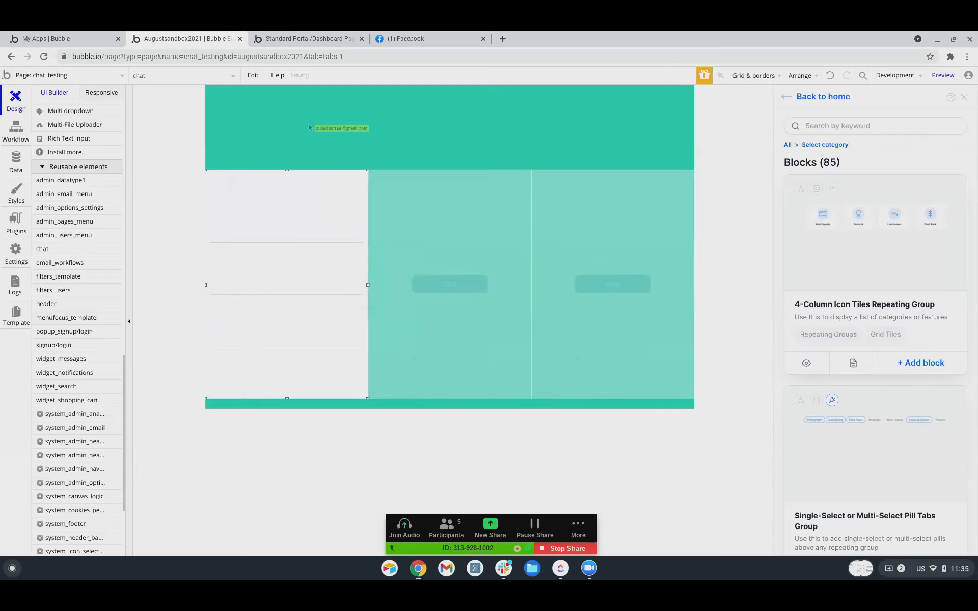
left_click(343, 440)
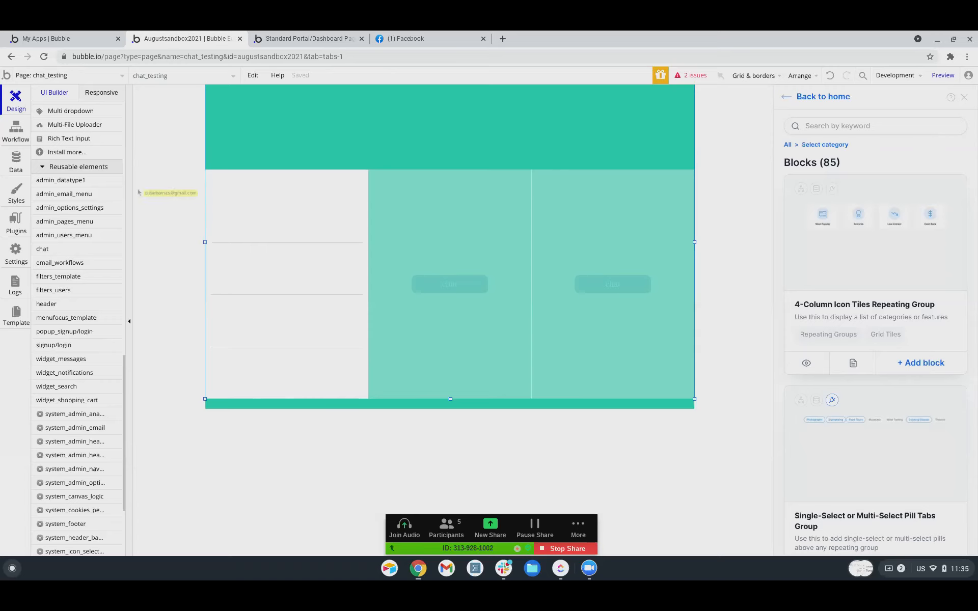
Set the chat element's data source to Parent group's Thread.
double_click(298, 301)
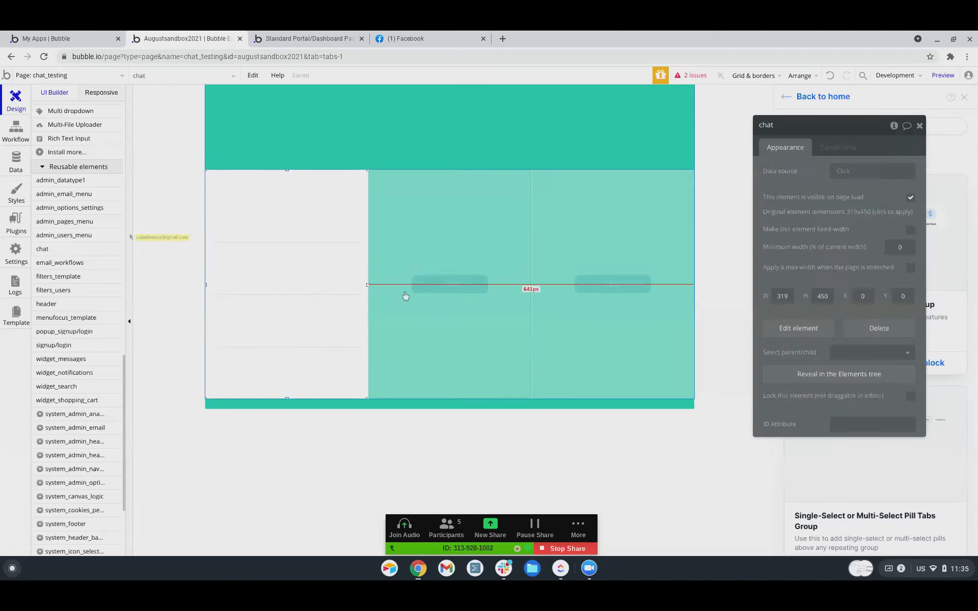
left_click(845, 171)
left_click(849, 197)
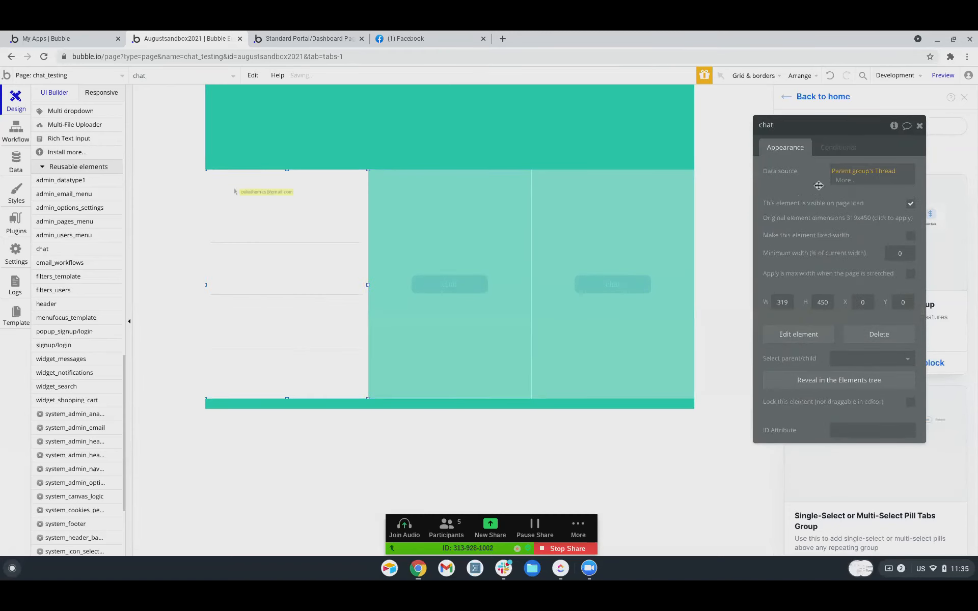
left_click(282, 496)
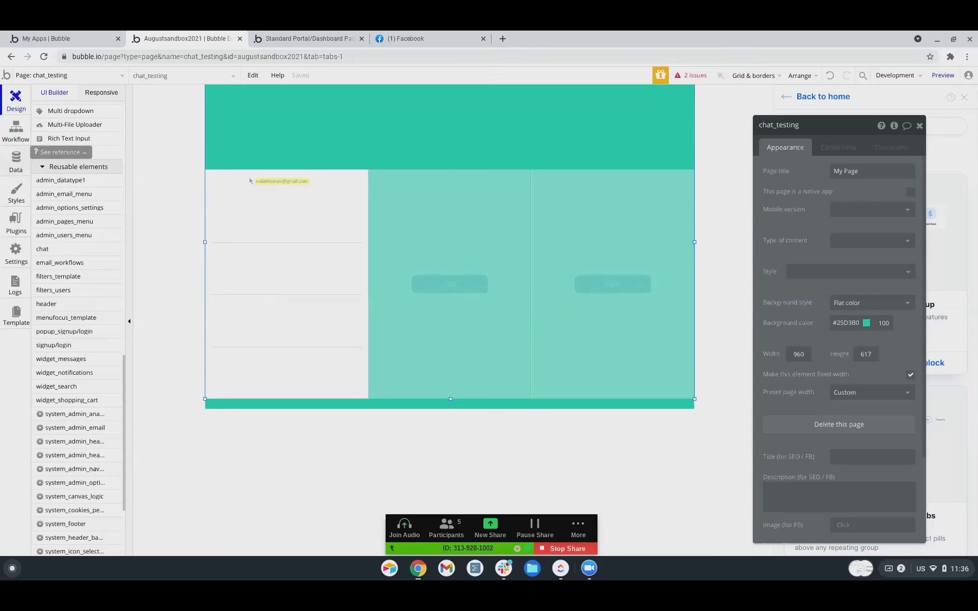
View the App data entries in the Data tab, then list the app's pages and reusable elements.
left_click(16, 159)
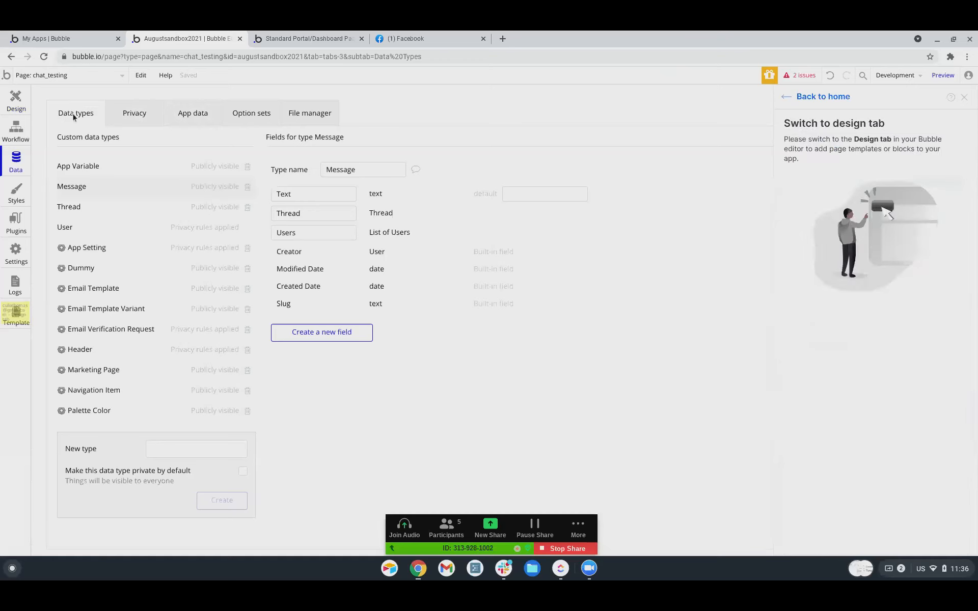
left_click(191, 117)
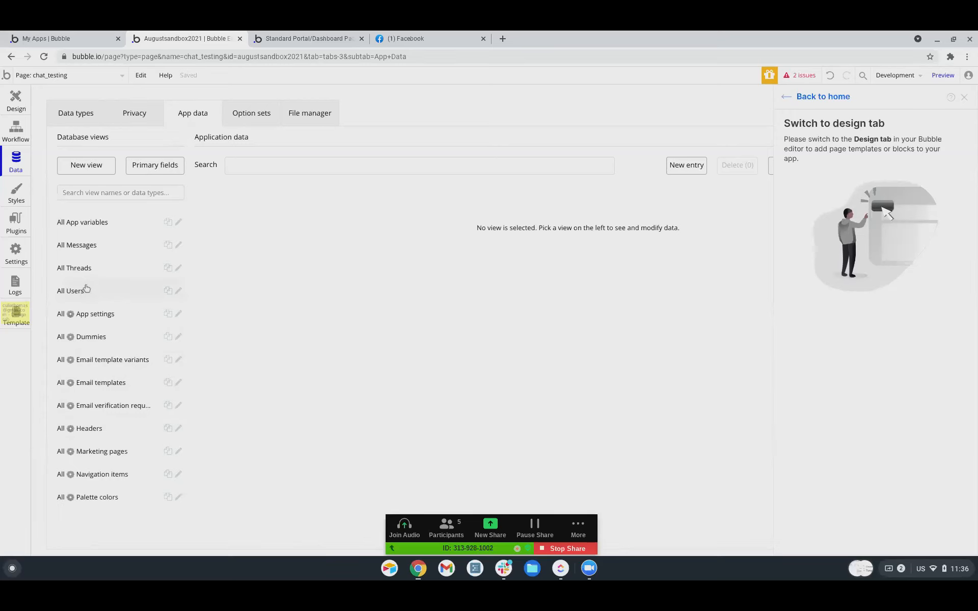
left_click(40, 77)
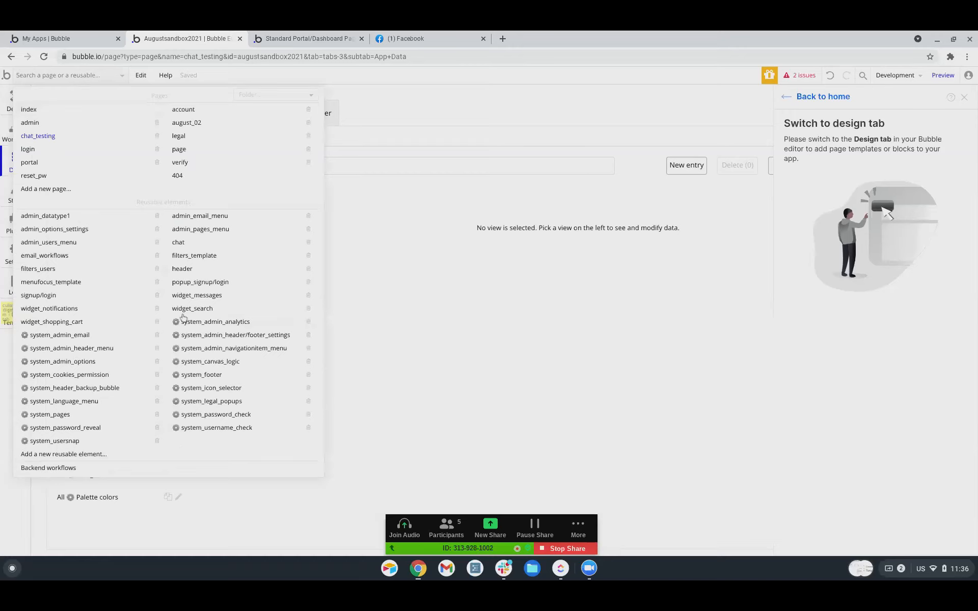
Add a new blank page named test_data_creation and open it in the editor.
left_click(45, 190)
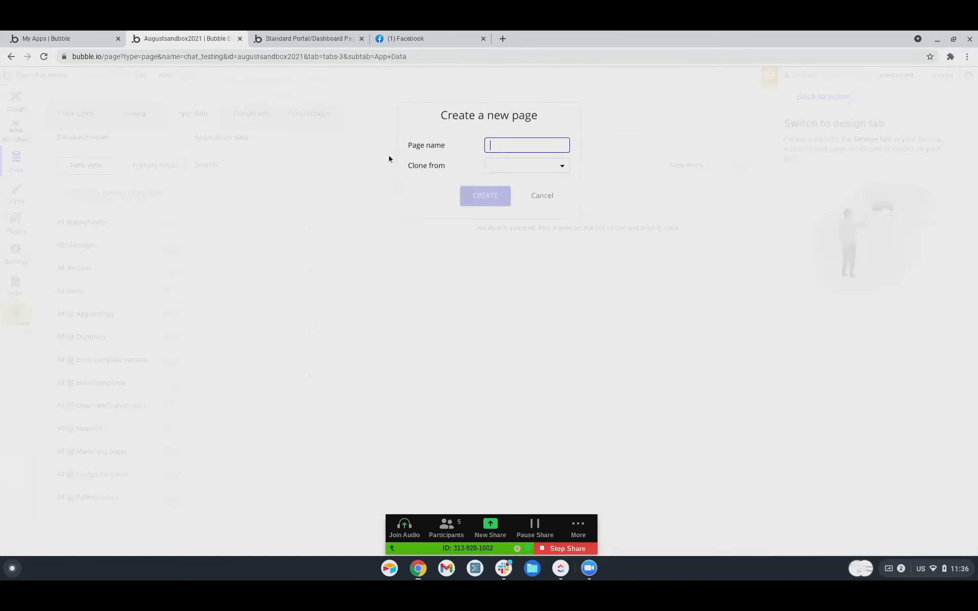
type("test_data_creation")
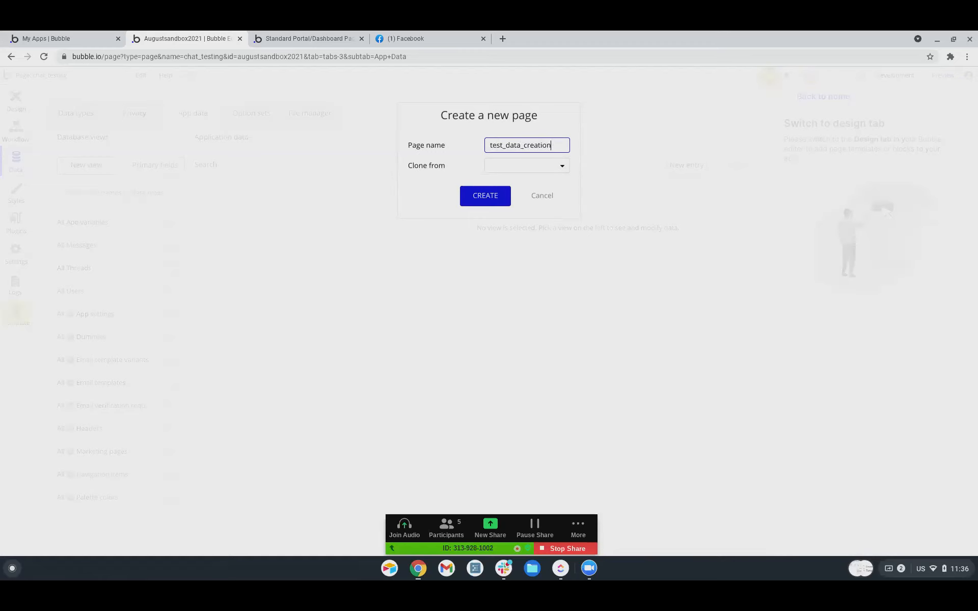
left_click(465, 195)
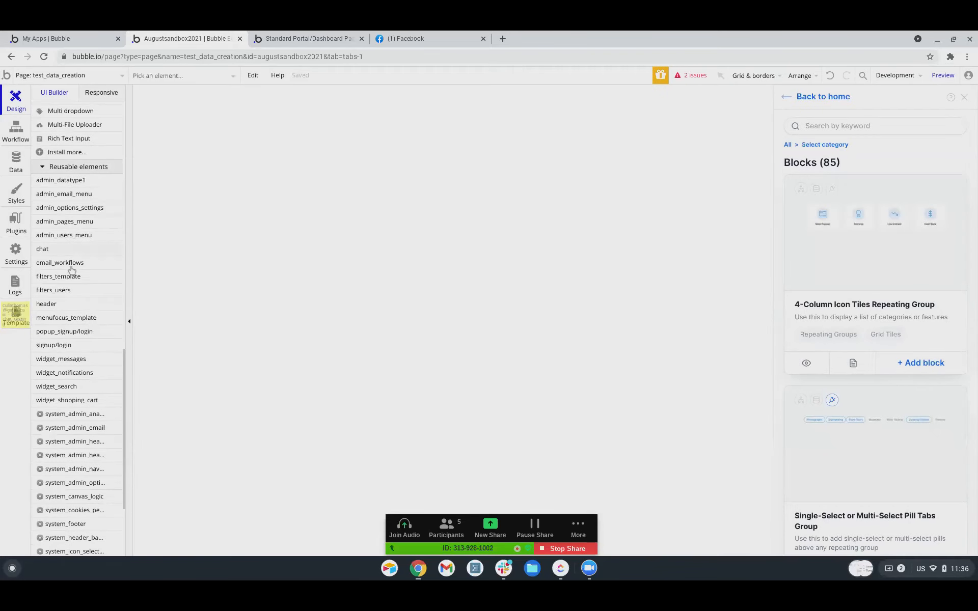
scroll(72, 267, "up", 15)
Draw three stacked text input boxes near the top of the test_data_creation page.
scroll(56, 237, "down", 5)
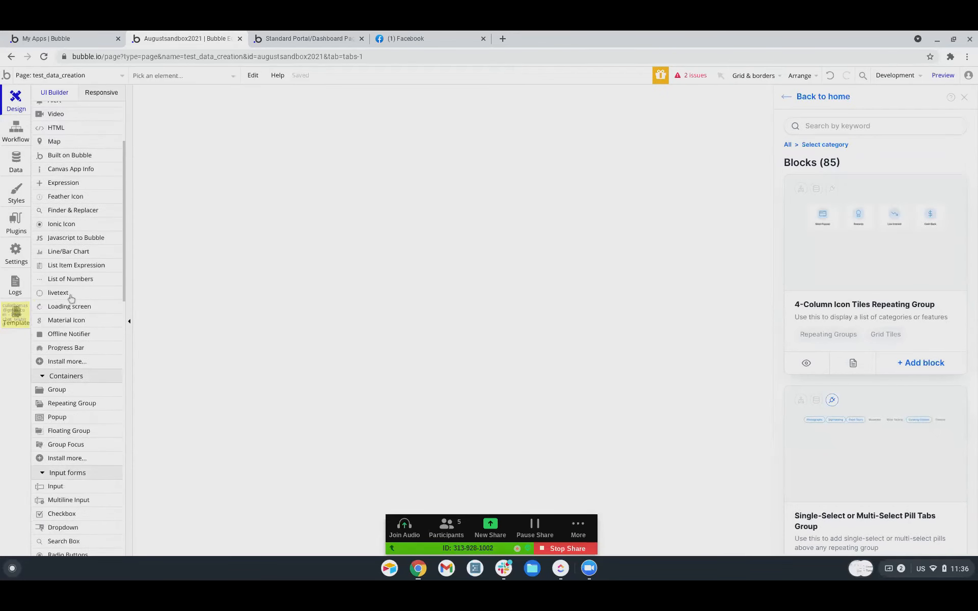
left_click(55, 333)
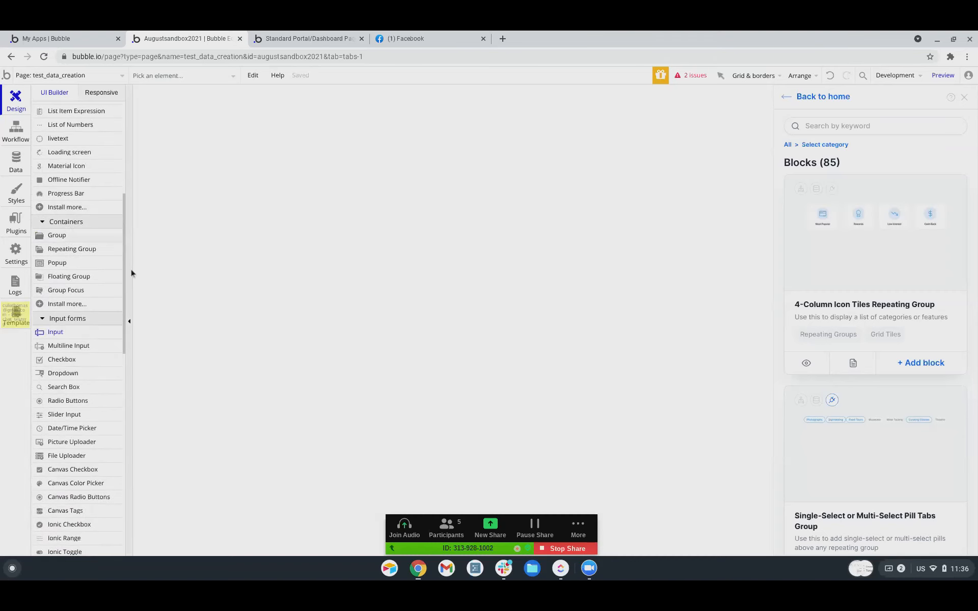
left_click_drag(268, 112, 366, 140)
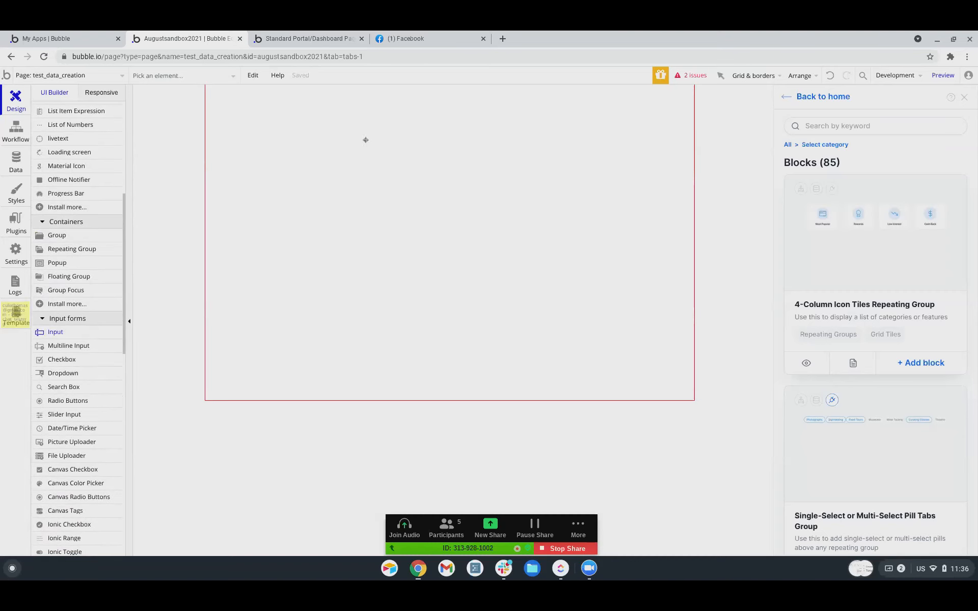
scroll(48, 358, "down", 1)
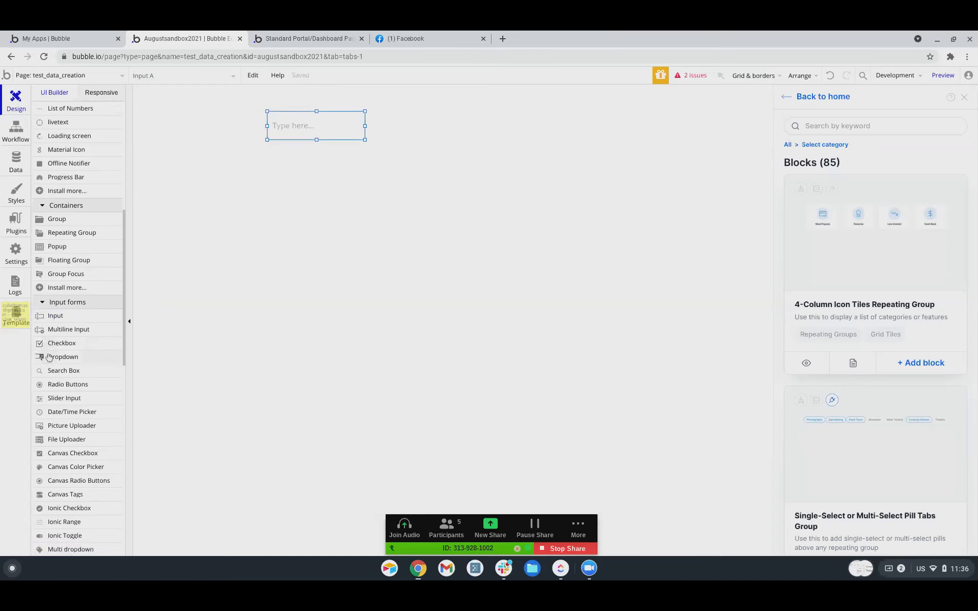
left_click(61, 313)
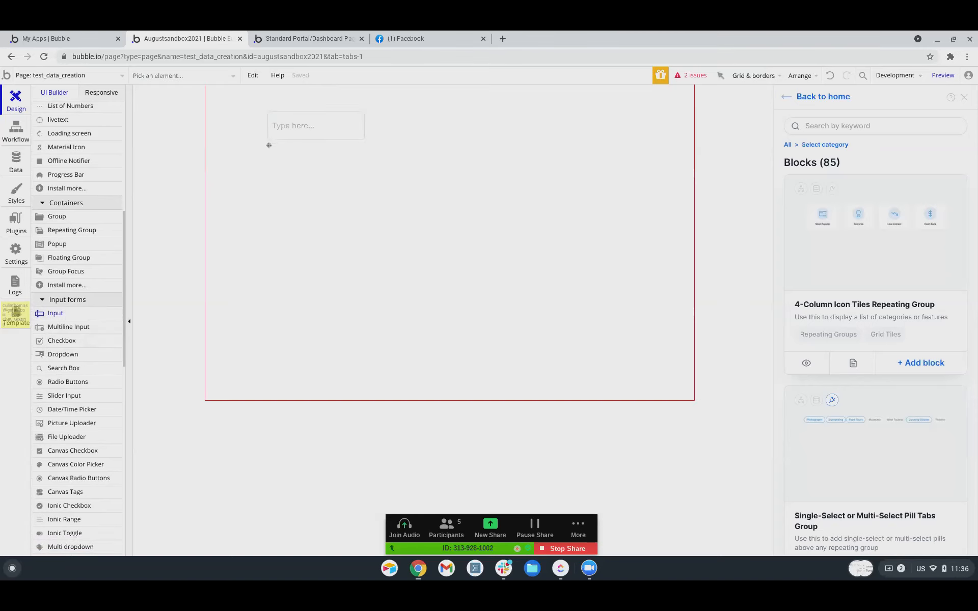
left_click_drag(269, 145, 362, 174)
scroll(54, 326, "up", 3)
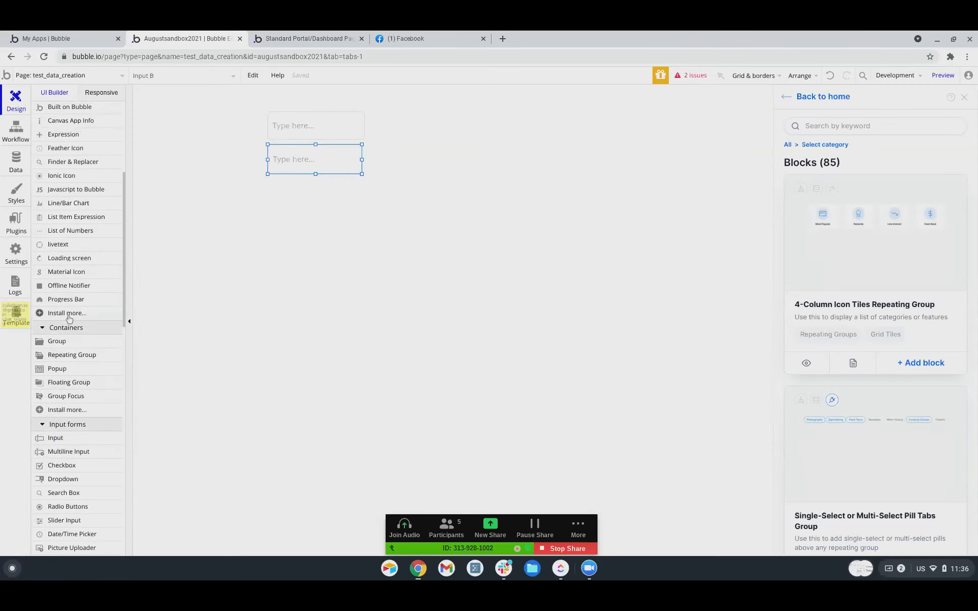
scroll(76, 313, "down", 3)
left_click(74, 311)
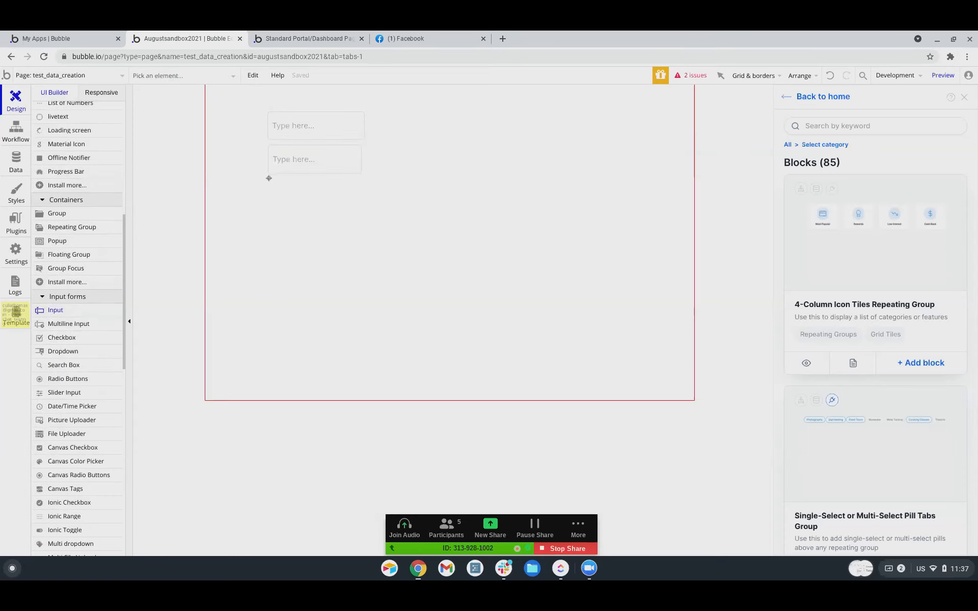
left_click_drag(269, 179, 360, 212)
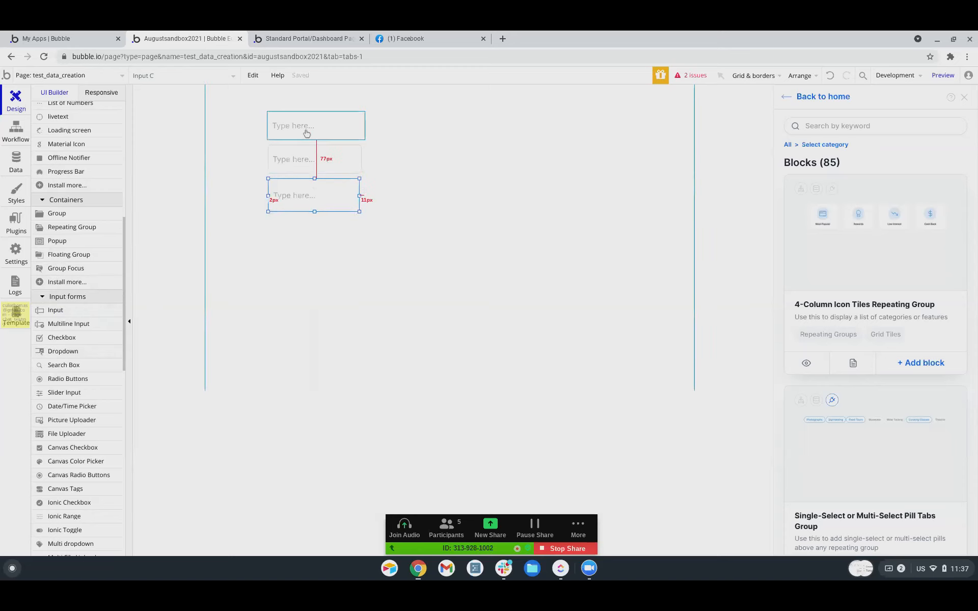
Duplicate the third input into a fourth, align all four widths, select them, and reload the preview.
key("ctrl+d")
left_click_drag(297, 204, 288, 236)
left_click(301, 203)
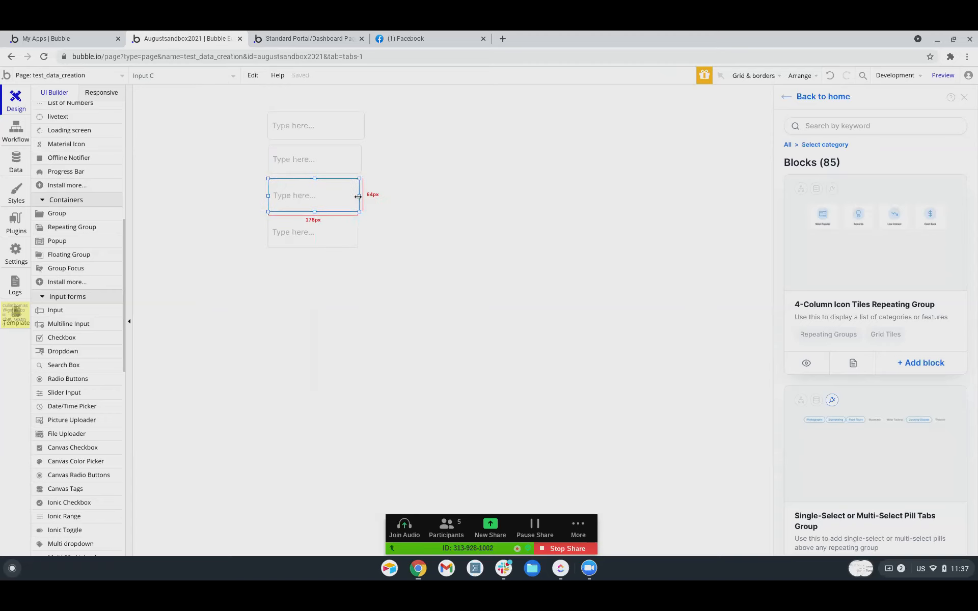
left_click_drag(358, 197, 361, 197)
left_click(353, 159)
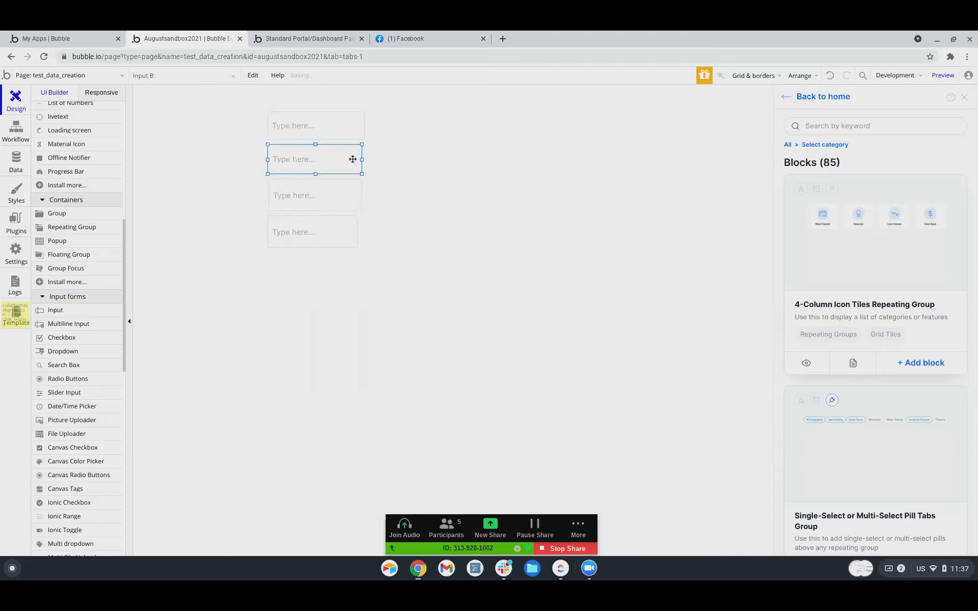
left_click_drag(361, 159, 364, 159)
left_click_drag(384, 266, 266, 97)
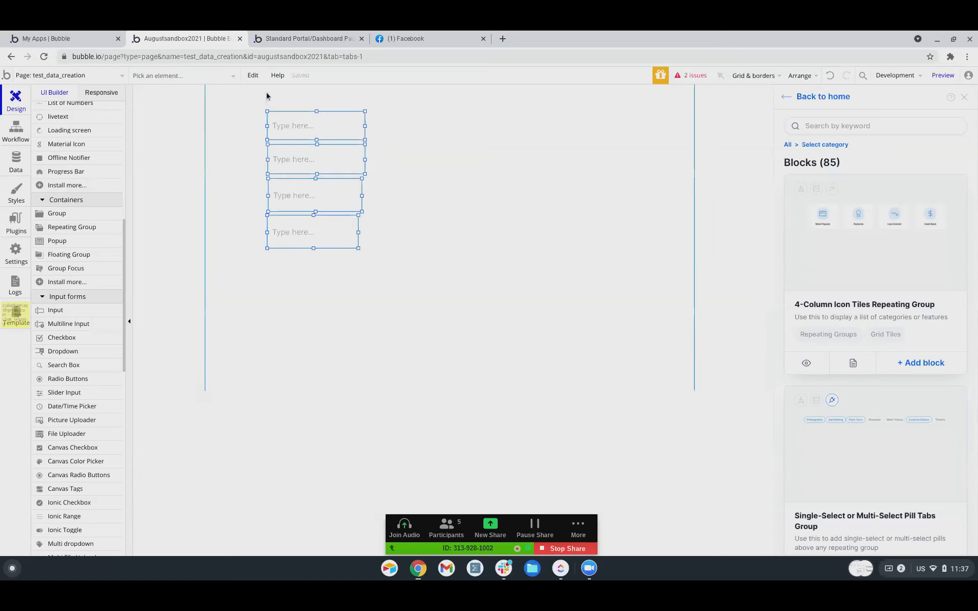
left_click(305, 38)
left_click(614, 77)
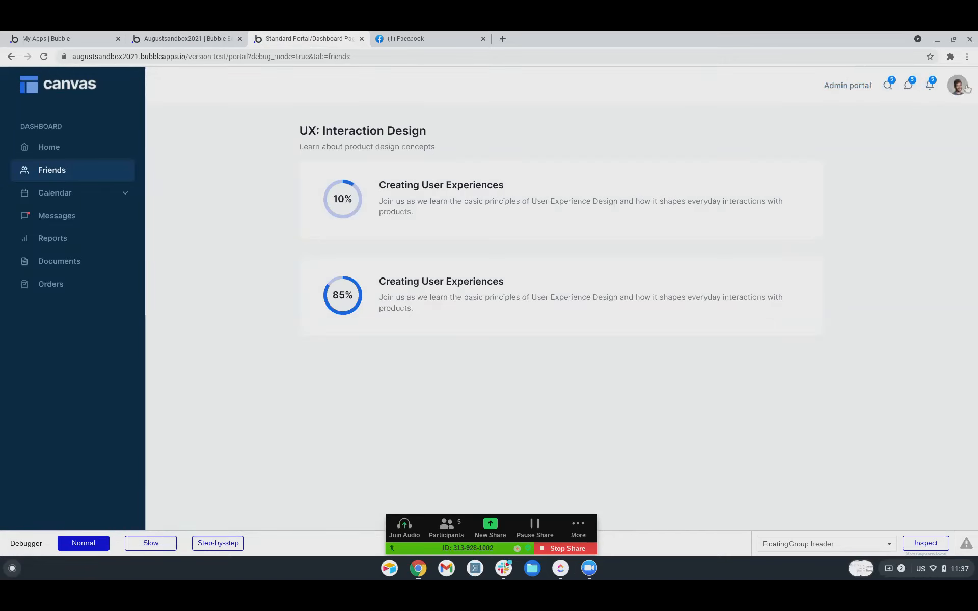
Log out of the current test account and go to the Sign up page.
left_click(967, 87)
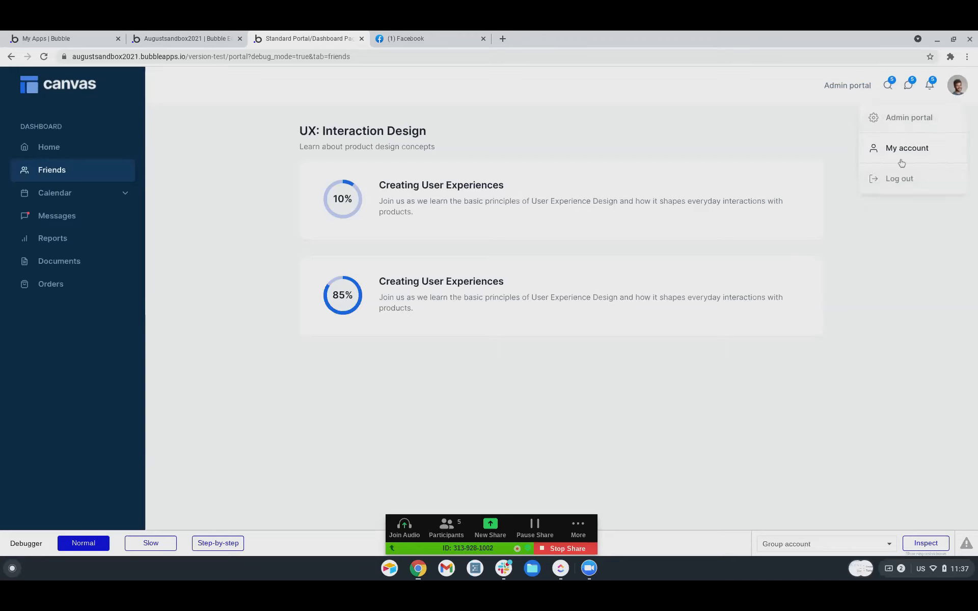
left_click(900, 179)
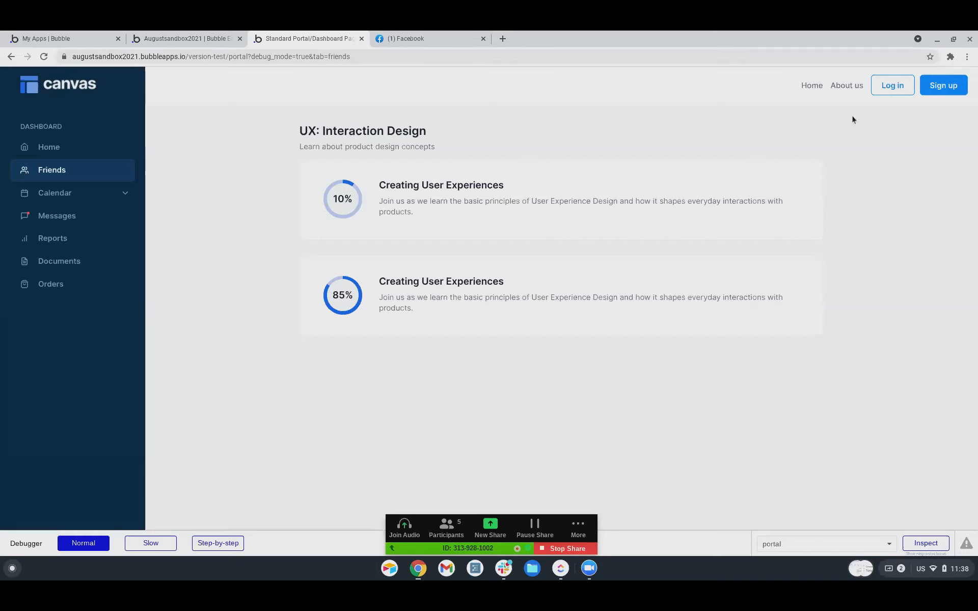
left_click(934, 87)
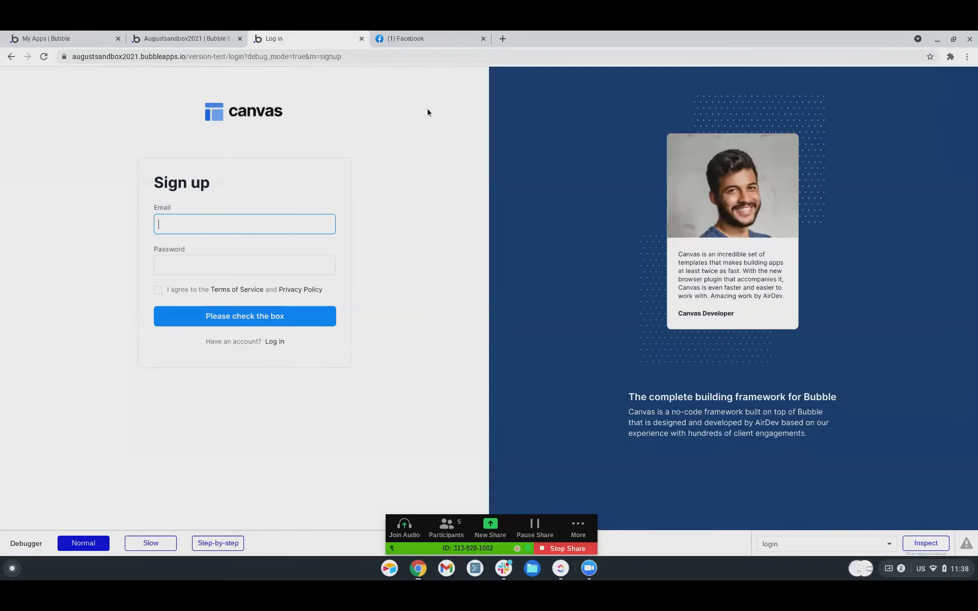
Sign up with the test user's e-mail and password, accepting the terms of service.
type("••••••••")
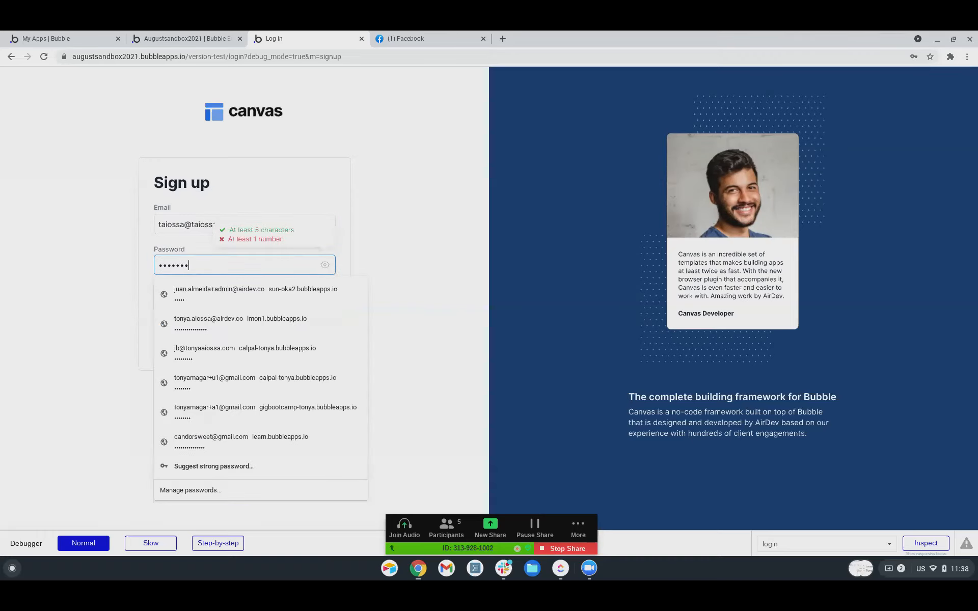
key("Tab")
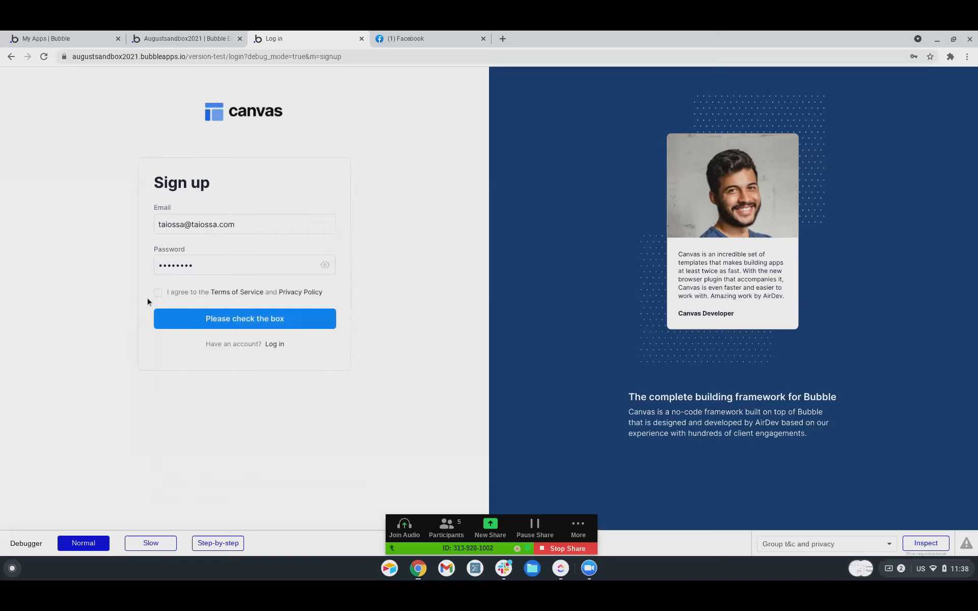
left_click(159, 294)
left_click(235, 321)
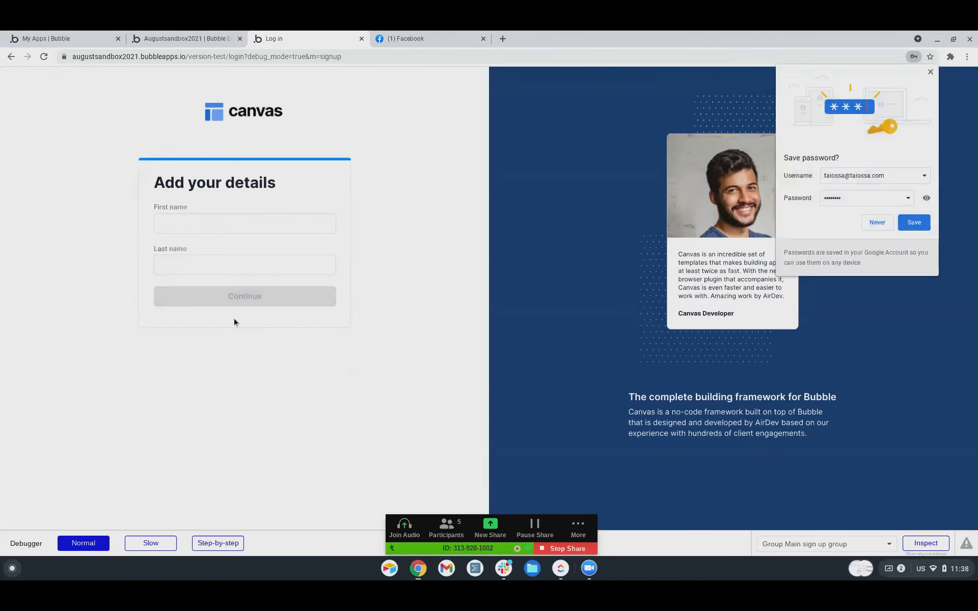
Enter the new user's first and last name, submit, and dismiss the save-password prompt.
left_click(213, 222)
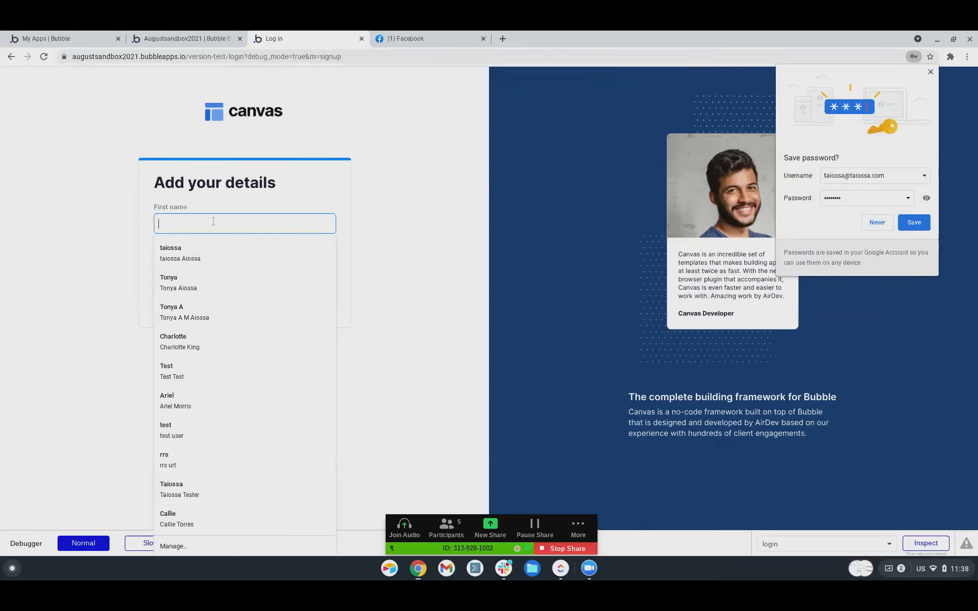
key("Tab")
type("meredith")
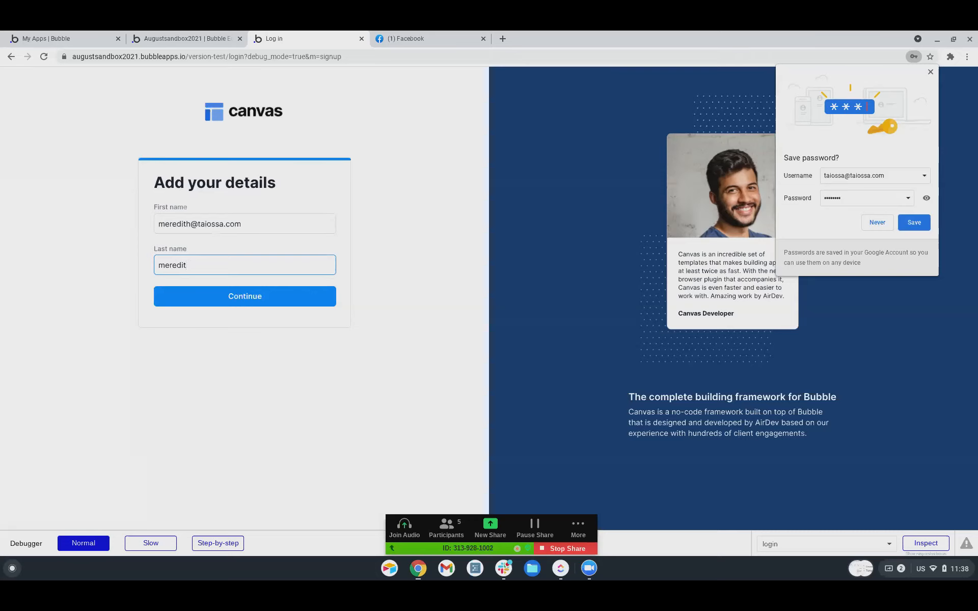
key("BackSpace")
key("BackSpace")
key("BackSpace")
key("BackSpace")
key("BackSpace")
key("BackSpace")
key("BackSpace")
key("BackSpace")
key("shift+Tab")
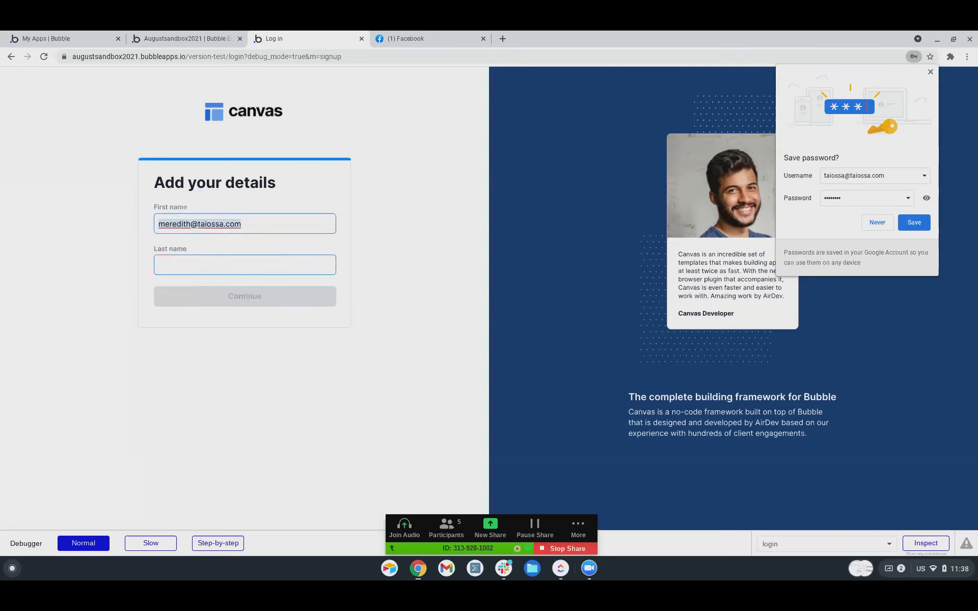
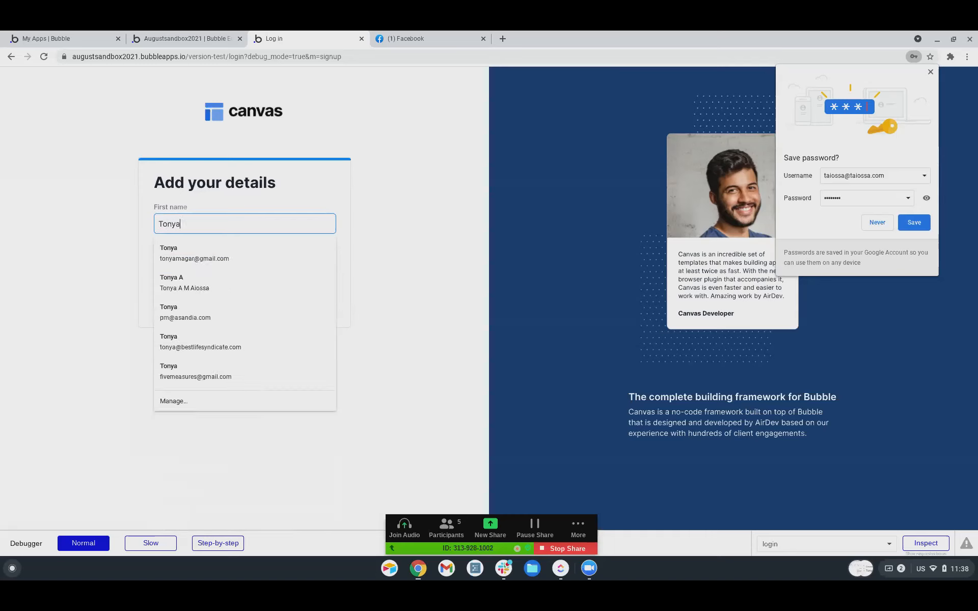
key("Tab")
key("Tab")
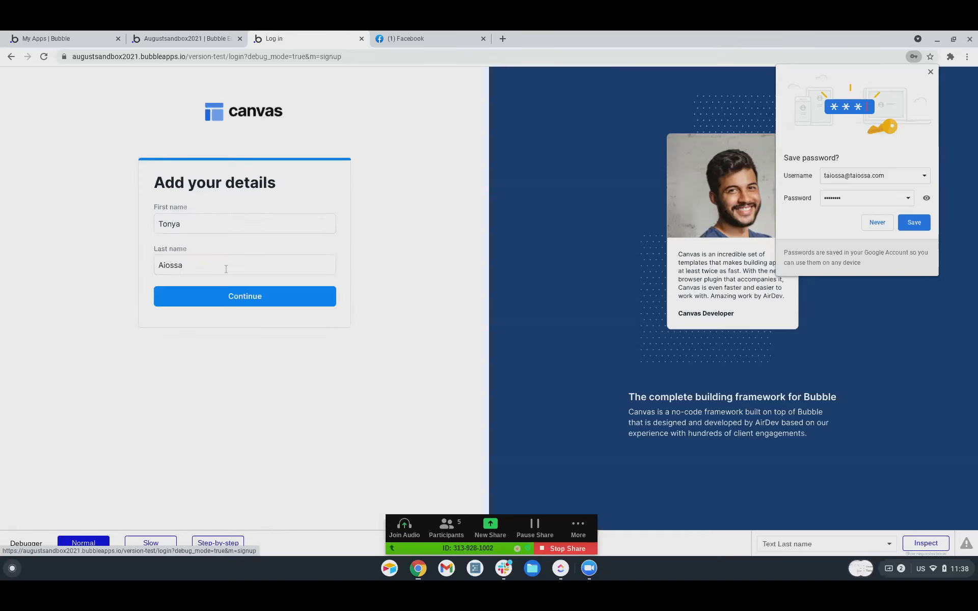
left_click(231, 224)
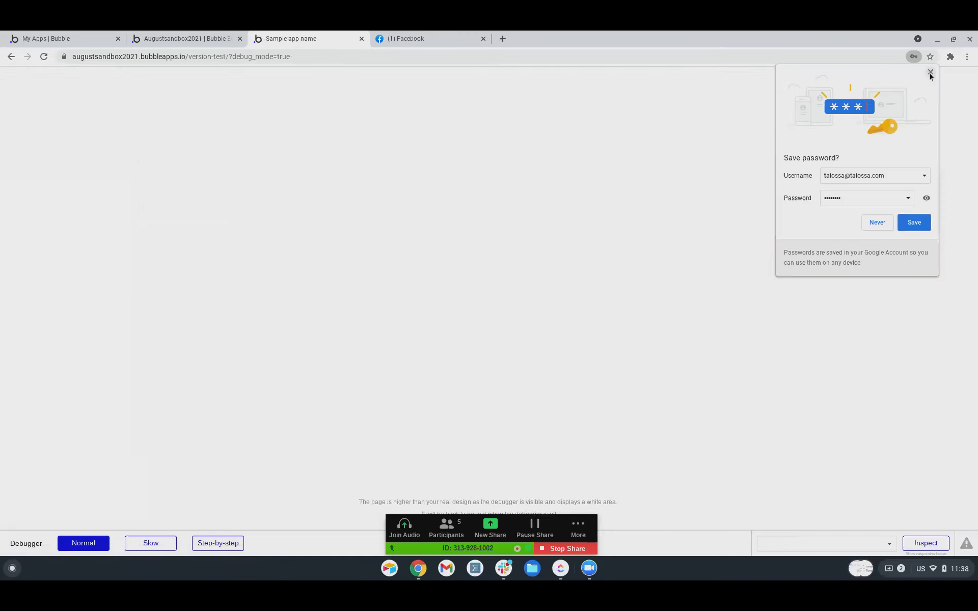
left_click(930, 72)
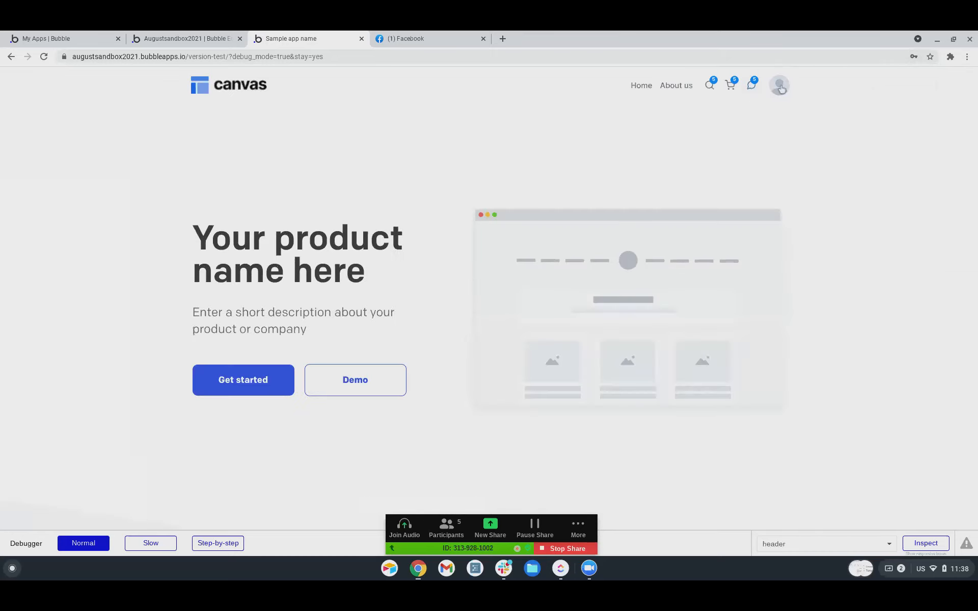
left_click(779, 85)
Log out and register another test account with its e-mail and password, accepting the terms.
left_click(745, 147)
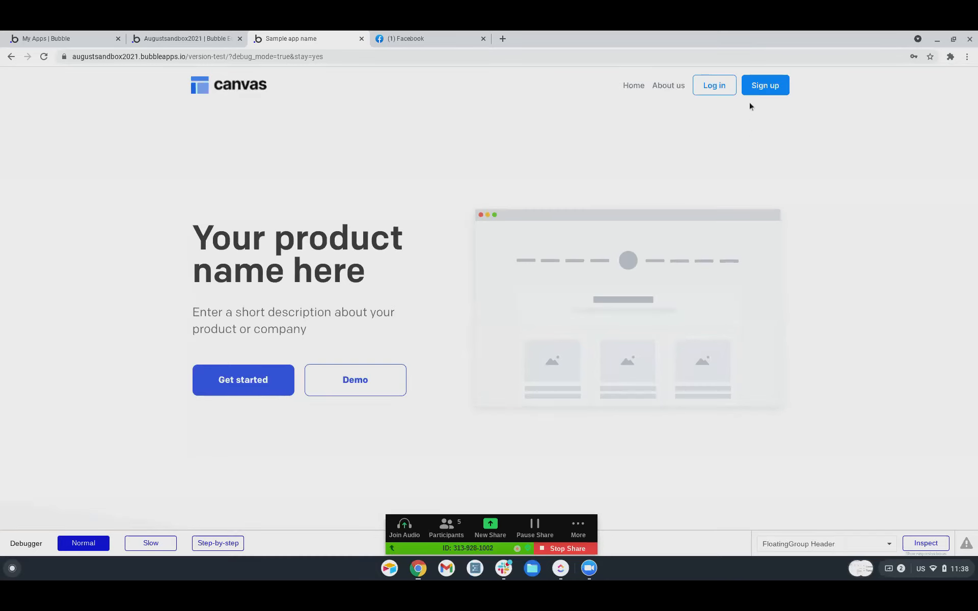
left_click(756, 88)
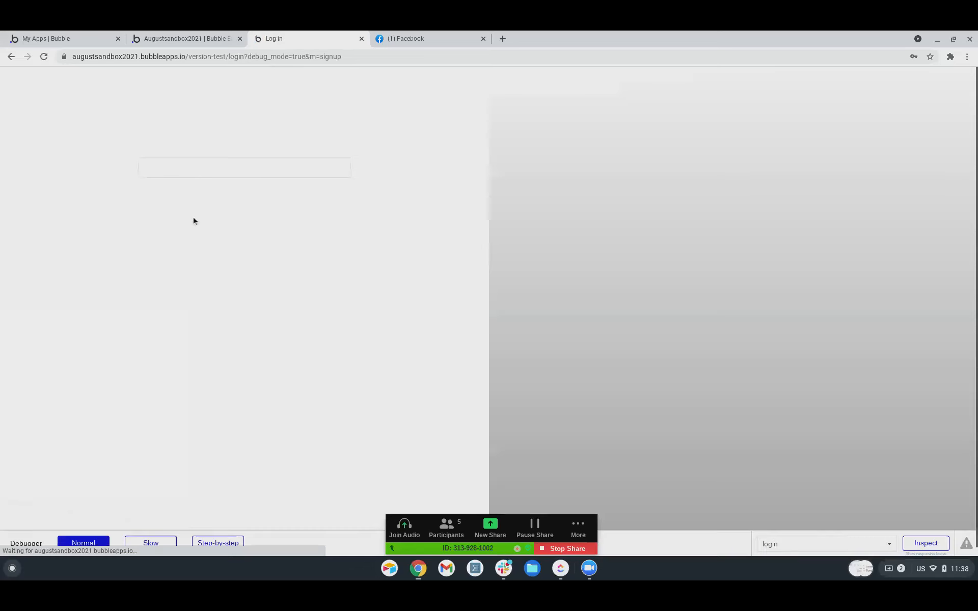
key("Tab")
type("••••••••")
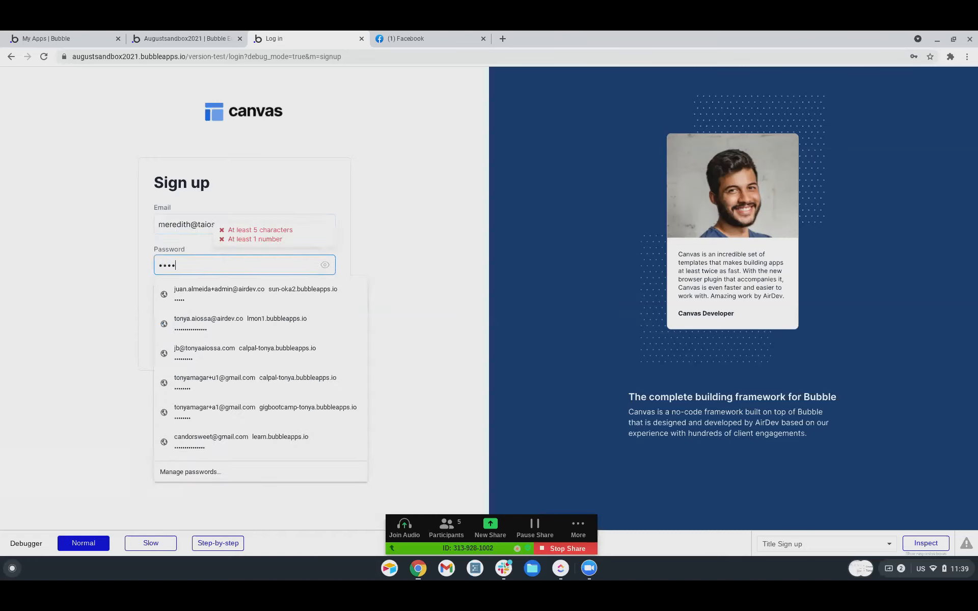
key("Escape")
left_click(158, 293)
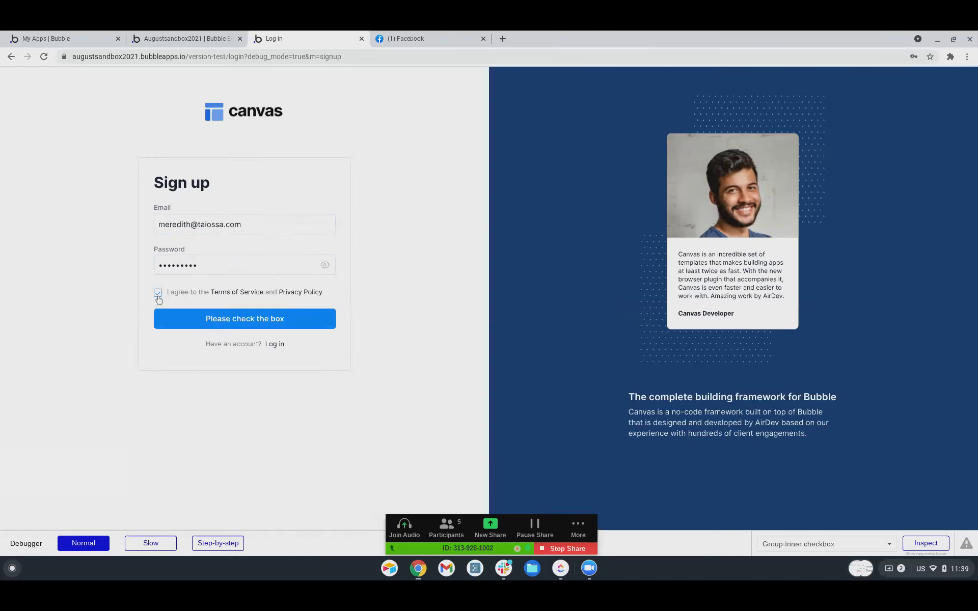
left_click(243, 319)
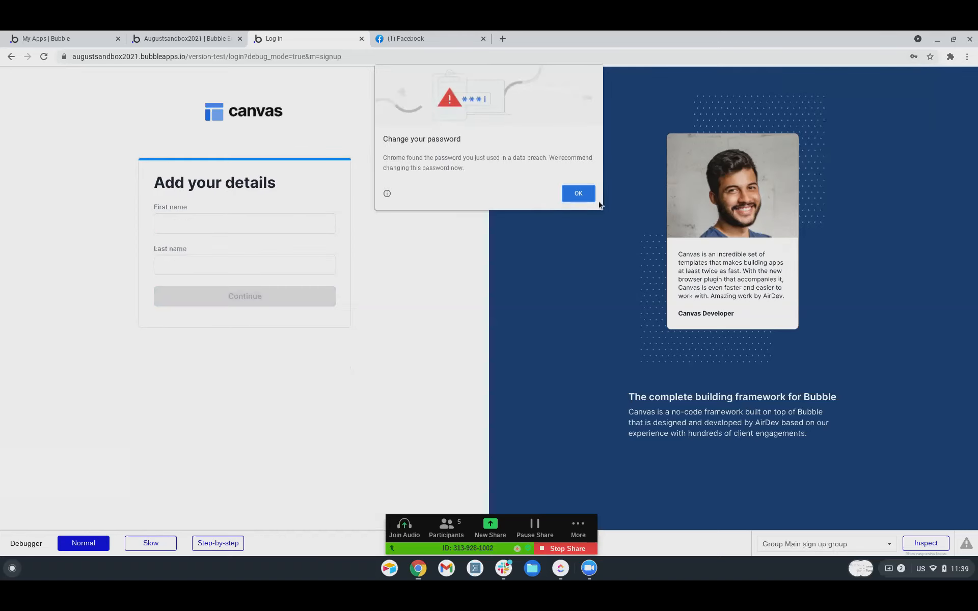
left_click(586, 196)
Fill in the new user's first and last name and submit, dismissing the password warning.
left_click(240, 230)
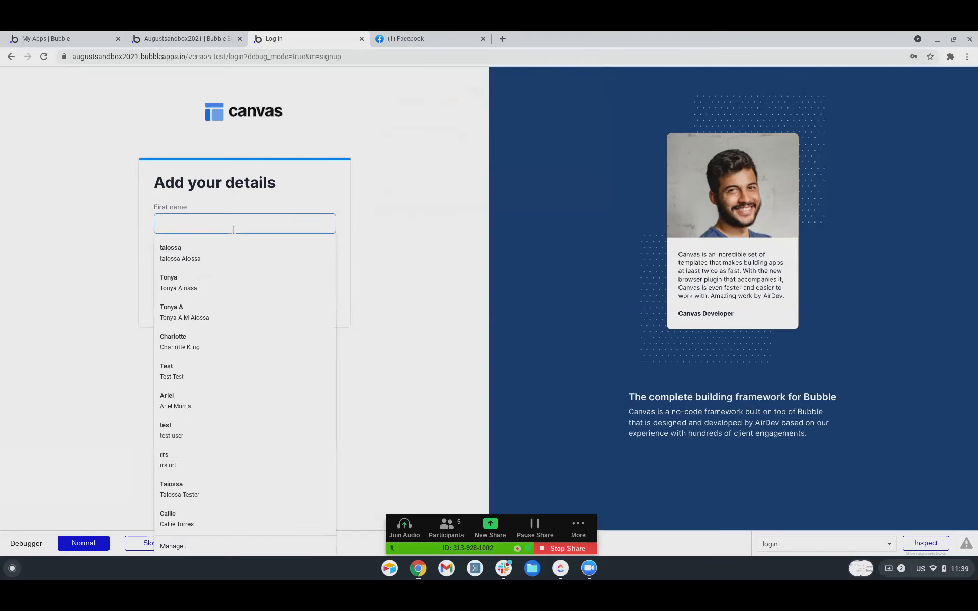
type("Mr")
key("BackSpace")
type("eredith")
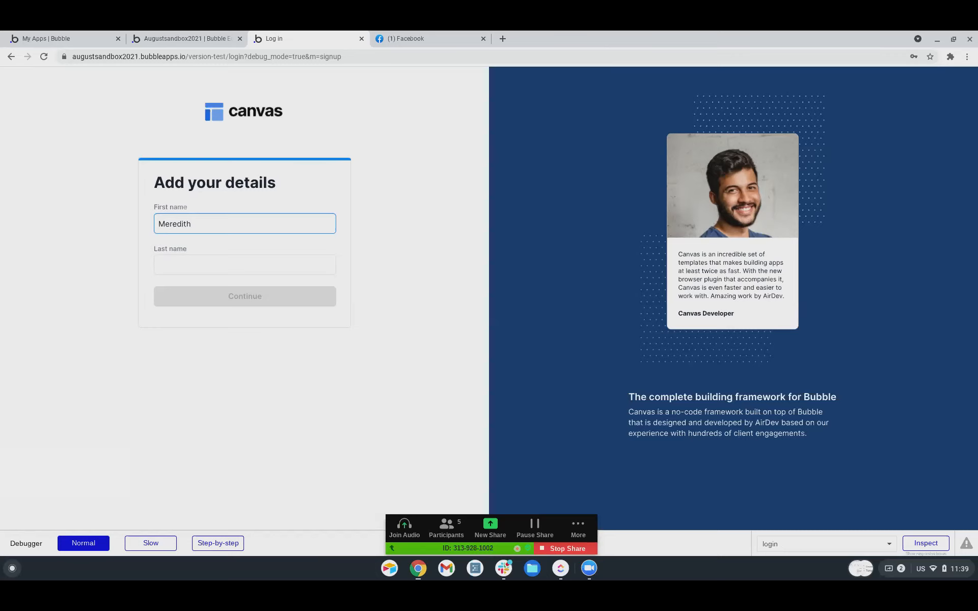
key("Tab")
type("Grey")
left_click(259, 302)
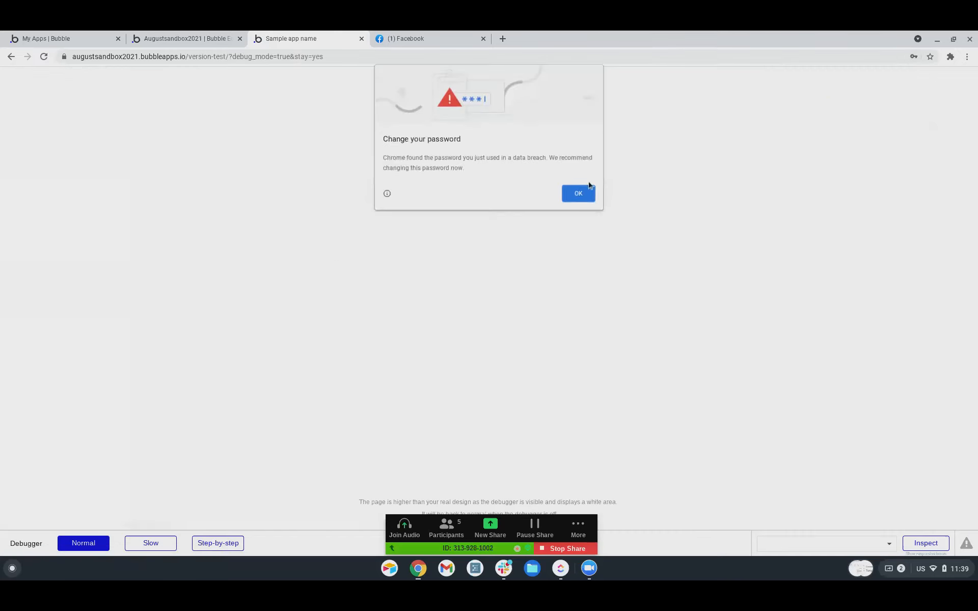
left_click(585, 196)
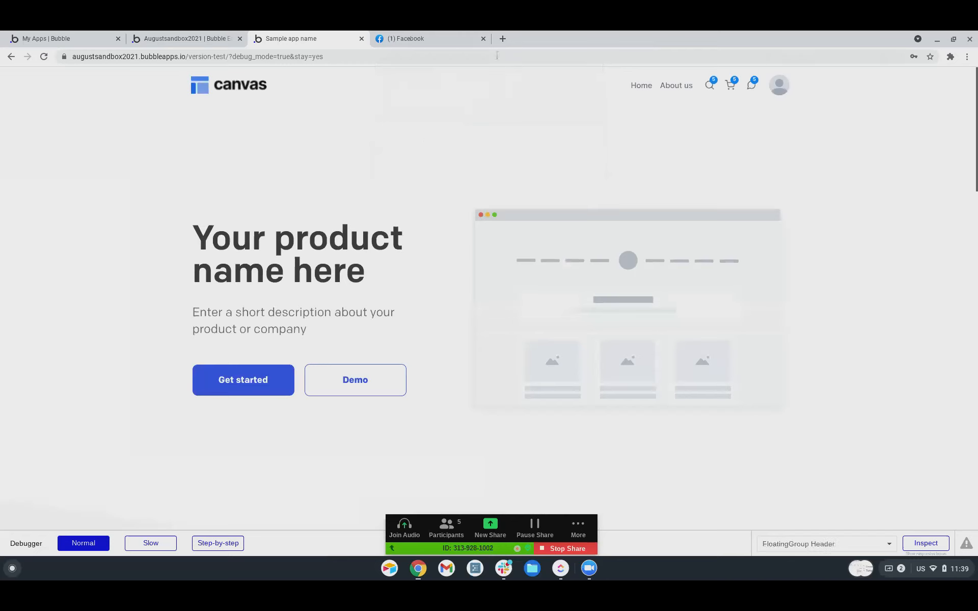
left_click(779, 89)
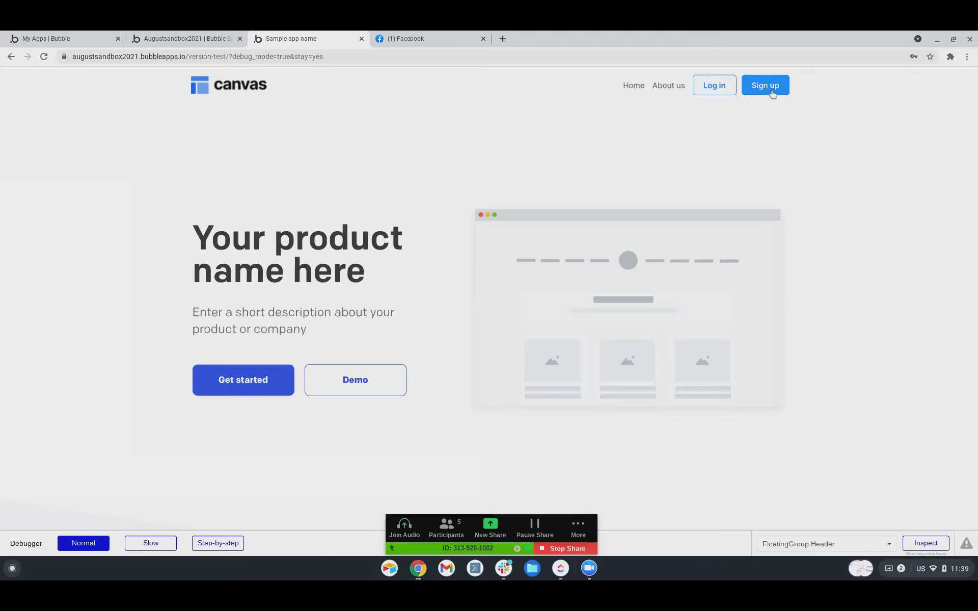
Sign up a new test account, correcting the e-mail, entering a password and accepting the terms.
left_click(767, 86)
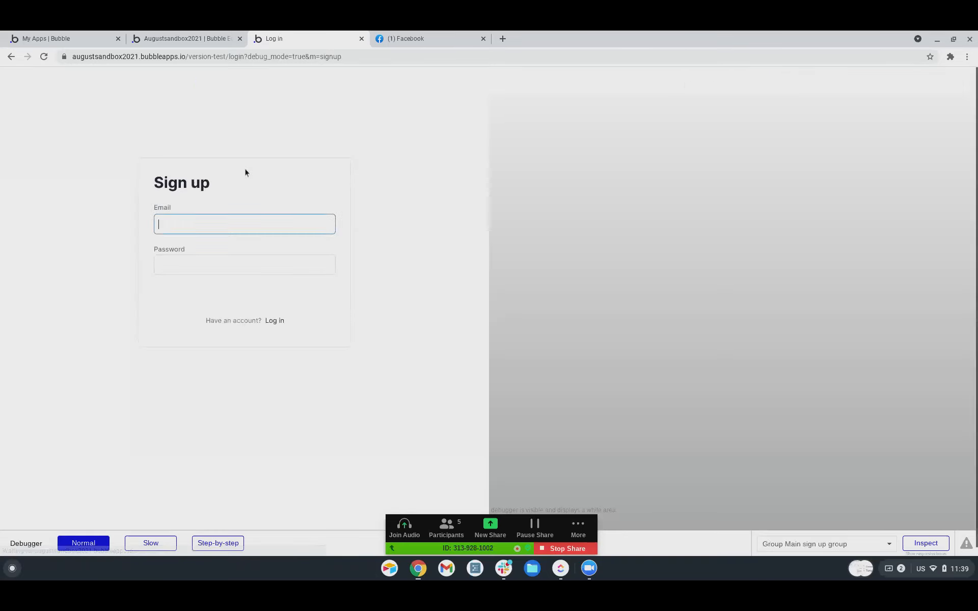
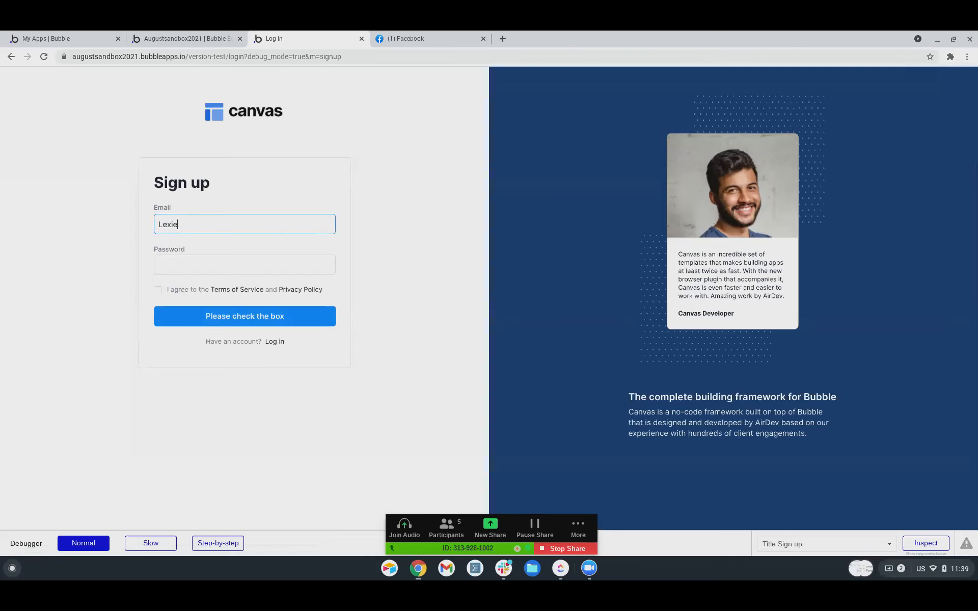
key("Tab")
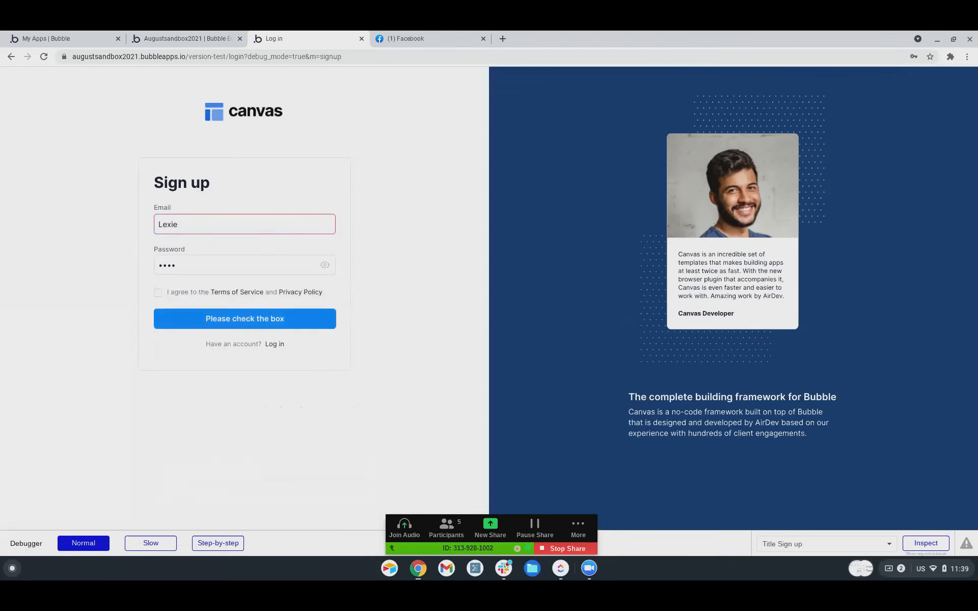
left_click_drag(179, 225, 150, 228)
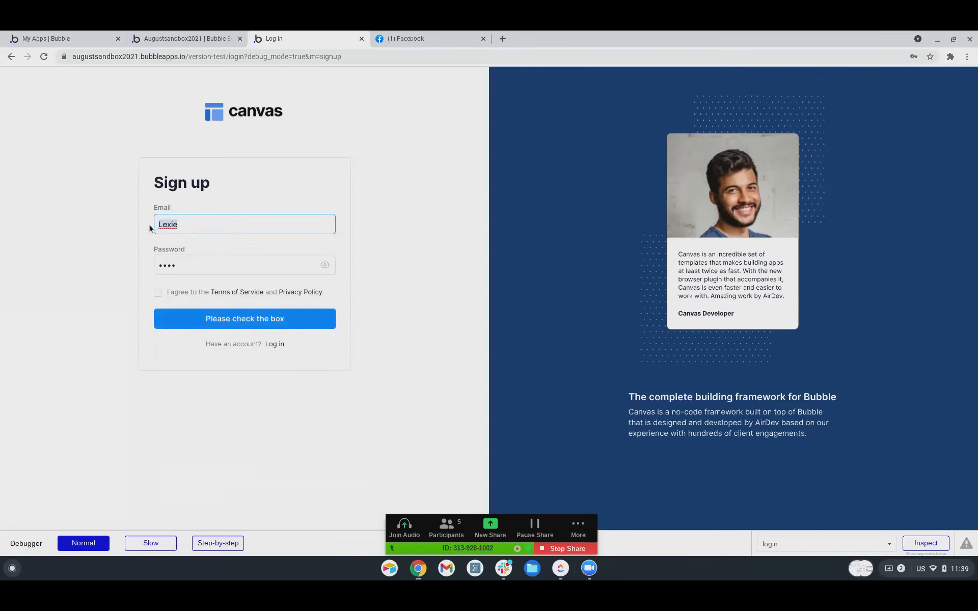
key("Tab")
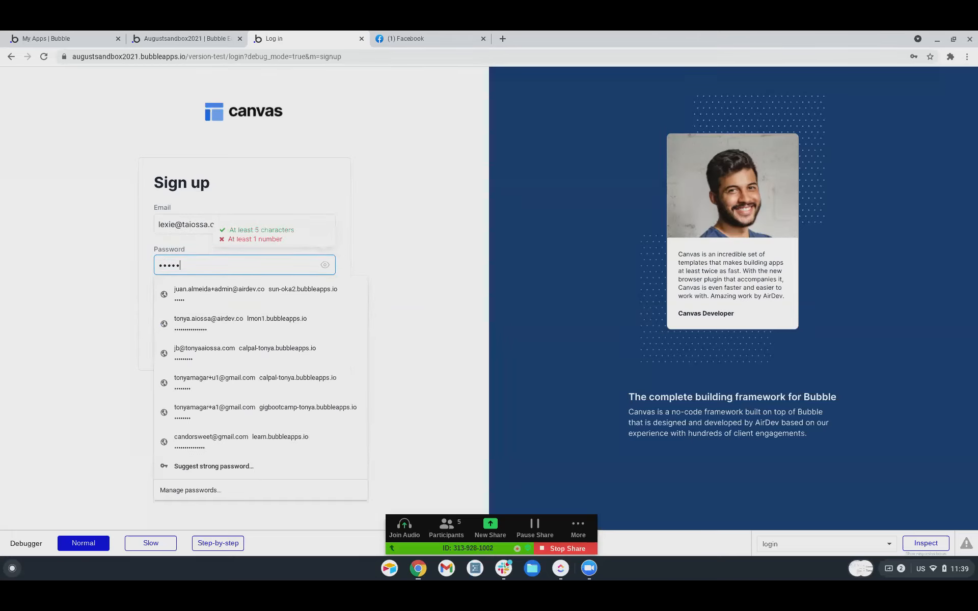
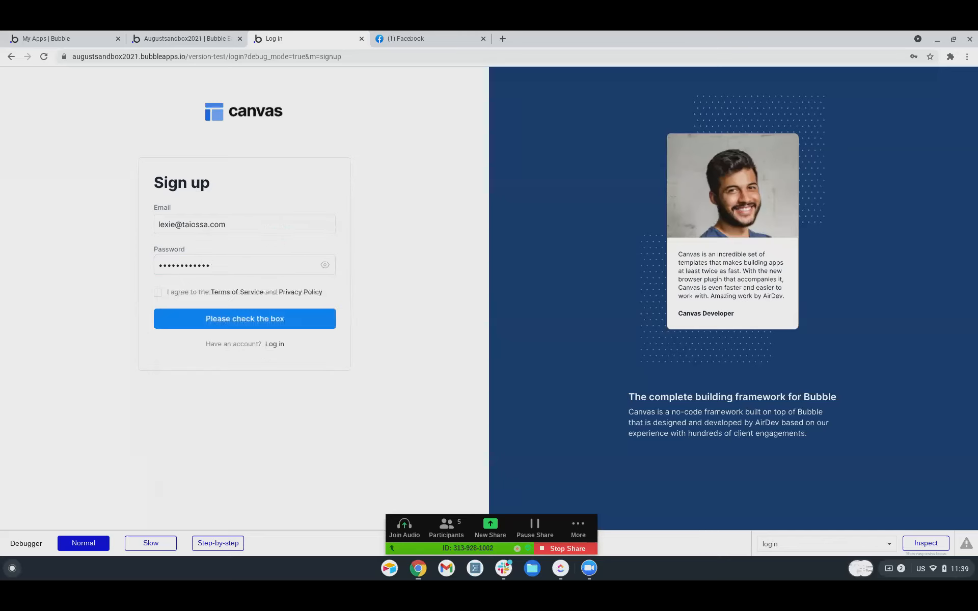
left_click(158, 295)
left_click(246, 323)
Enter the user's first and last name, submit, and dismiss the save-password prompt.
left_click(253, 223)
type("Lexie")
key("Tab")
type("Grey")
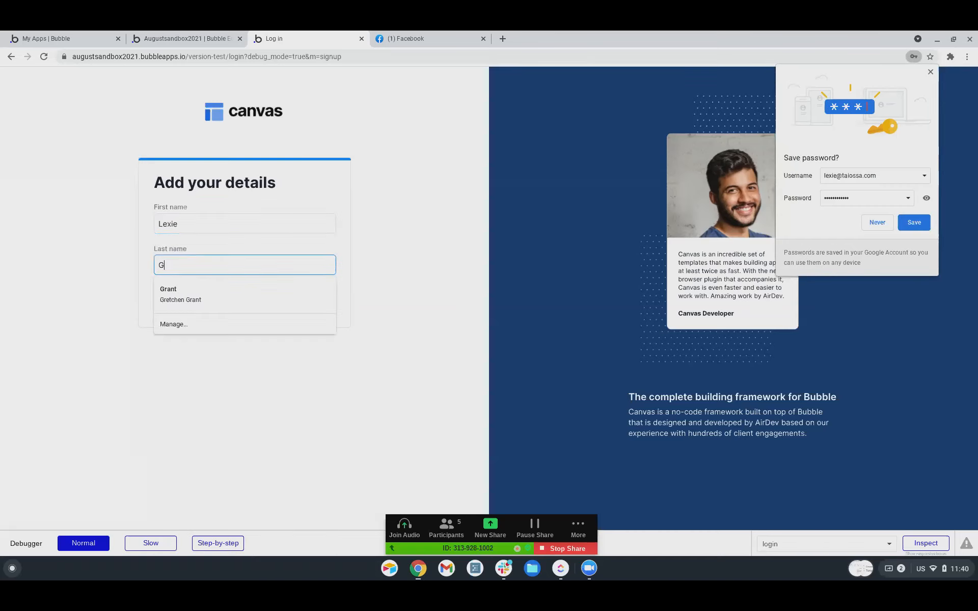
left_click(269, 305)
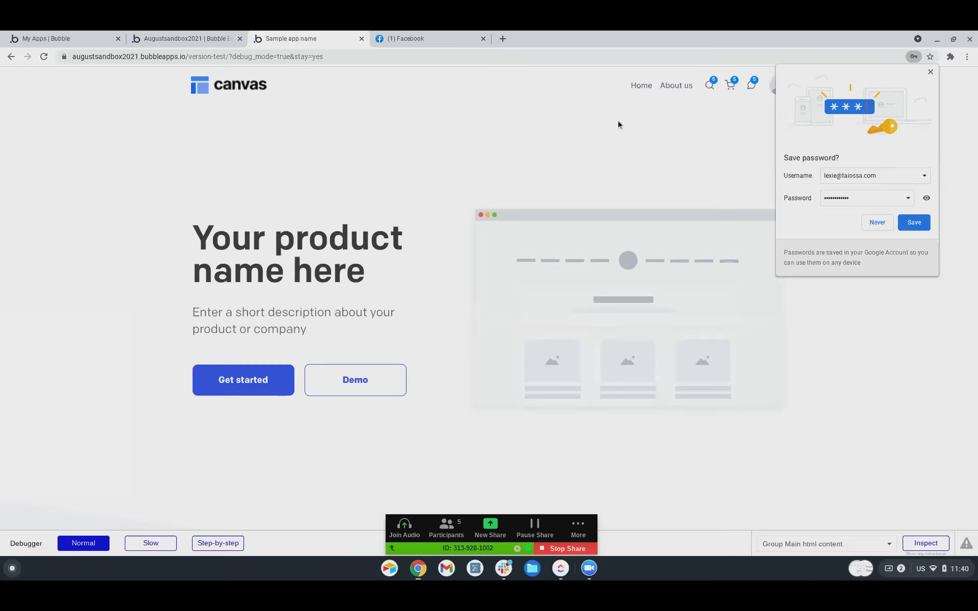
left_click(930, 72)
left_click(781, 90)
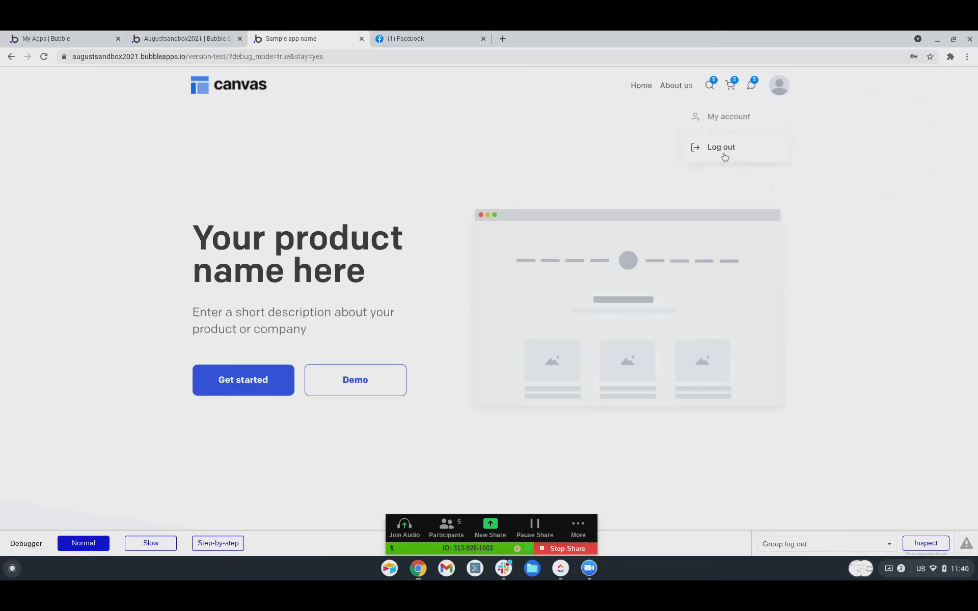
Log out and create another test account with a corrected e-mail and a password, accepting the terms.
left_click(724, 157)
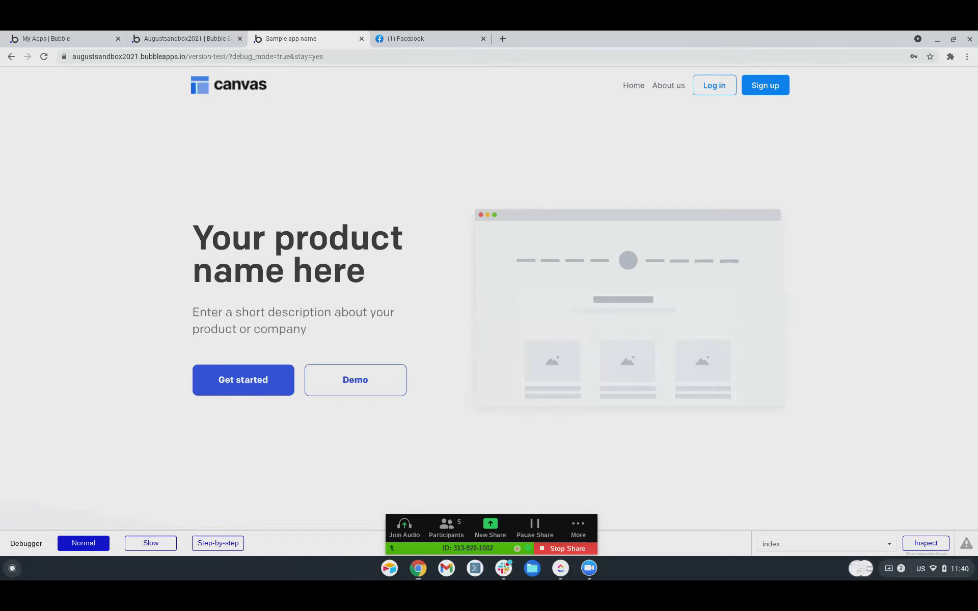
left_click(764, 85)
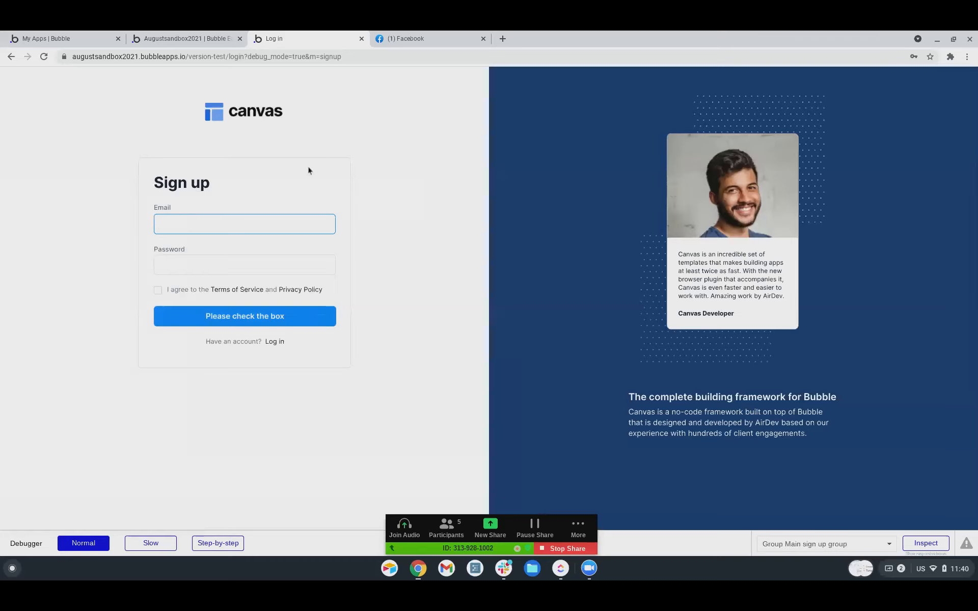
type("Ma")
type("•••••")
key("shift+Tab")
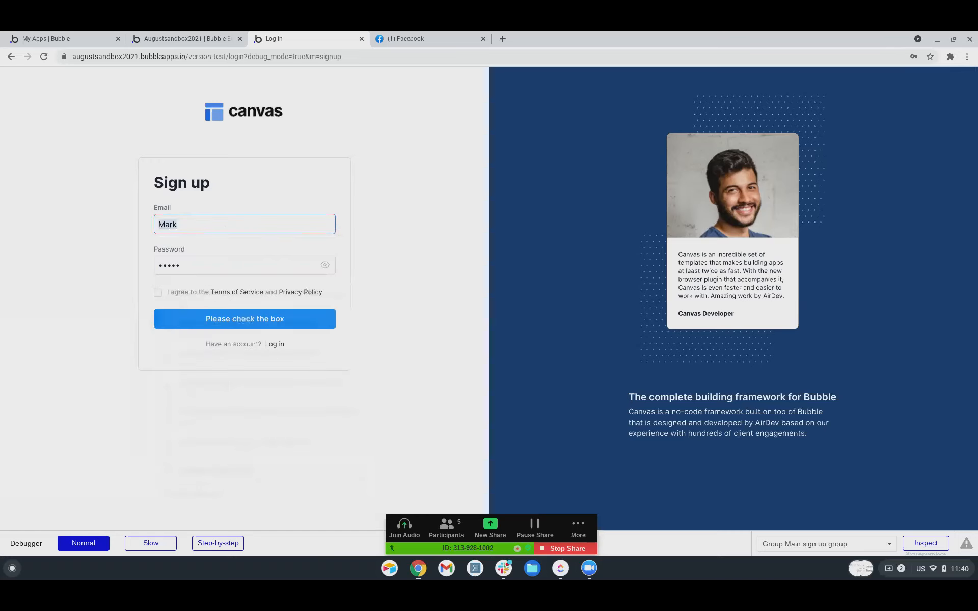
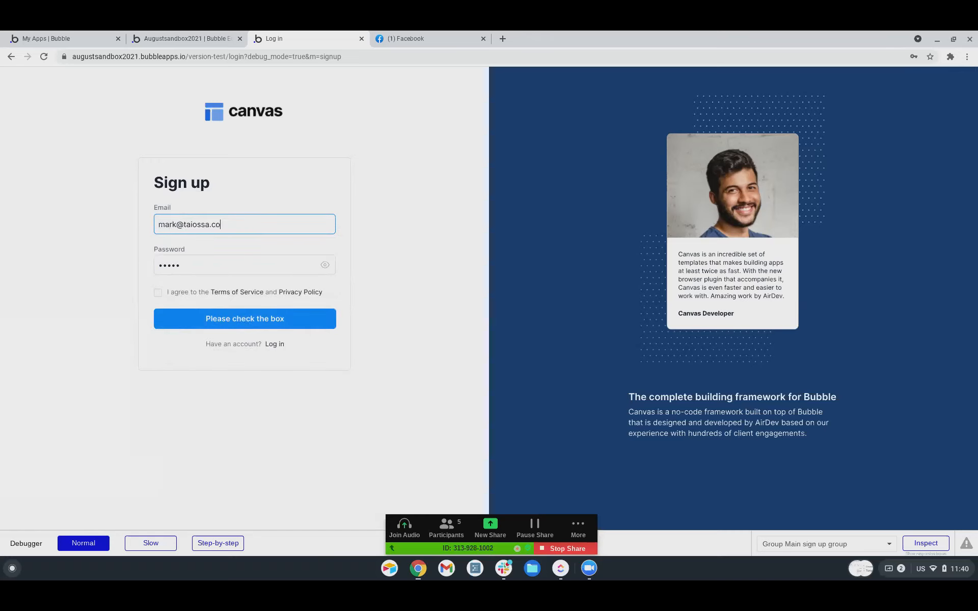
key("Tab")
type("•")
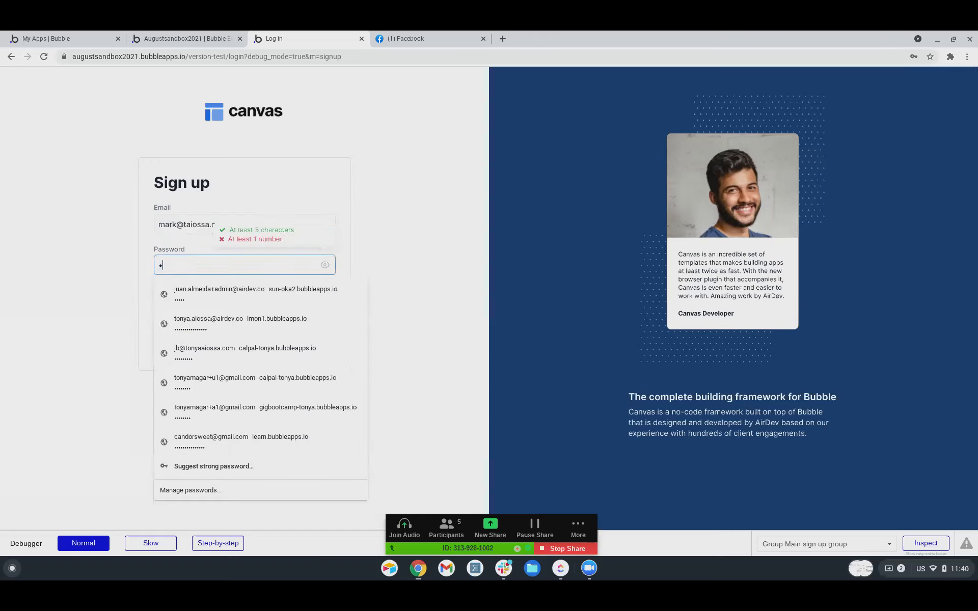
type("•••••••")
key("Escape")
left_click(157, 294)
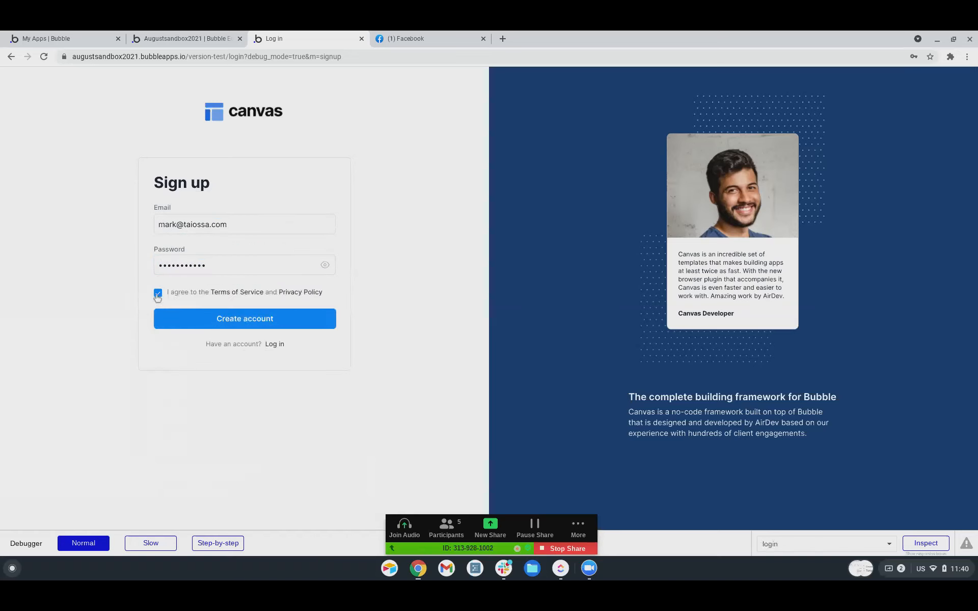
left_click(184, 320)
Fill in the new user's first and last name and submit.
type("Mark")
key("Tab")
type("Sloan")
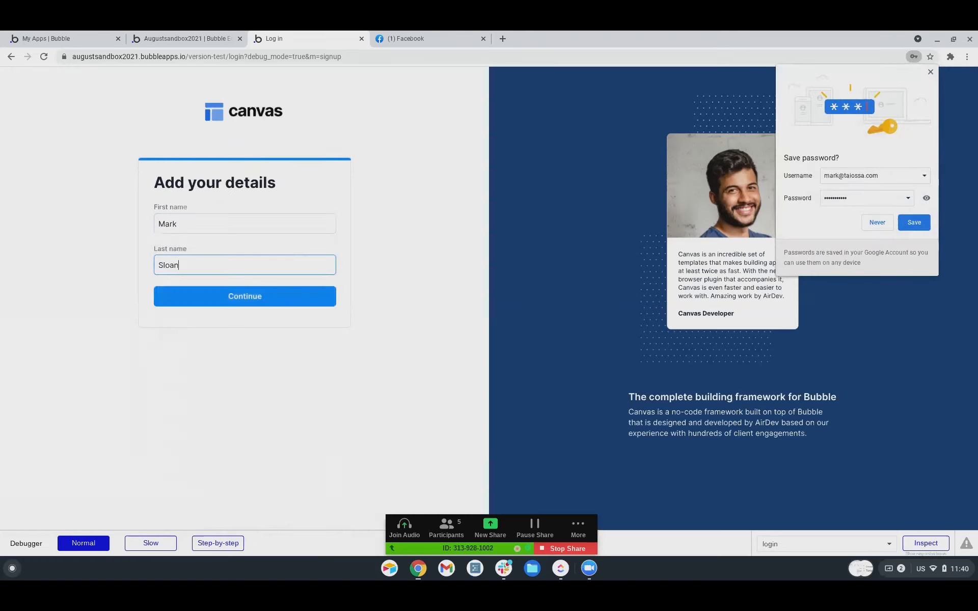
left_click(253, 301)
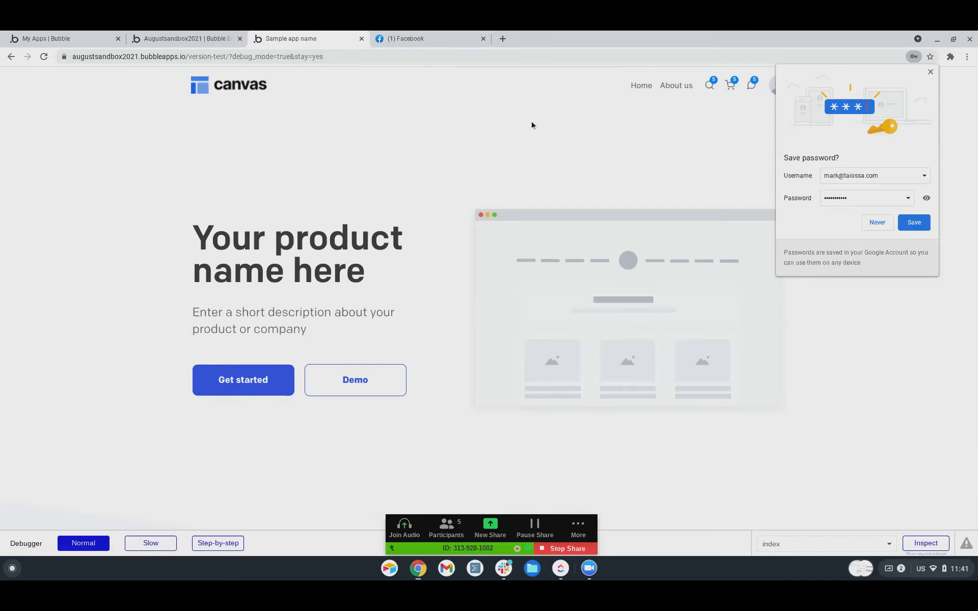
Back in the editor, switch to the chat_testing page and open its page properties.
left_click(173, 39)
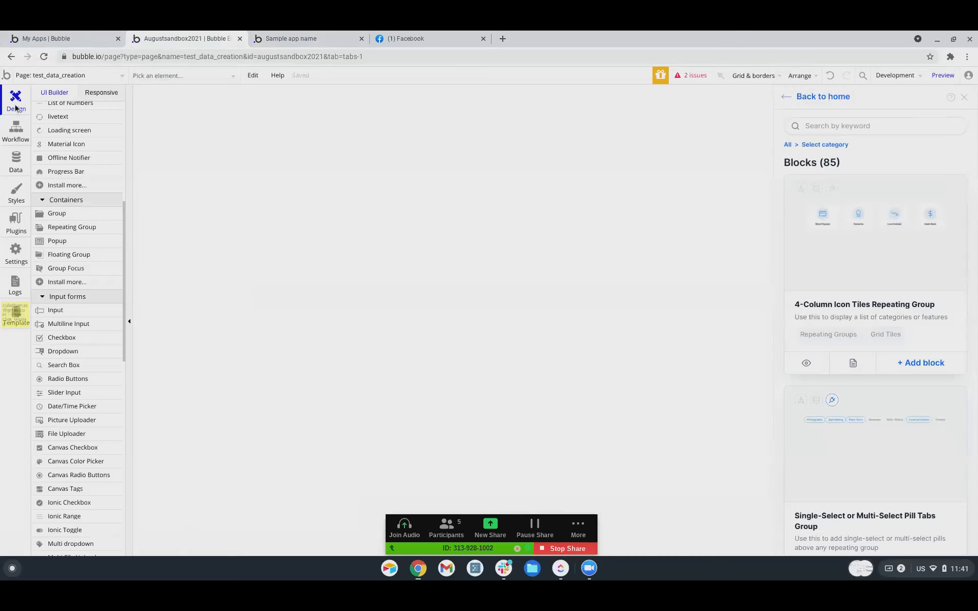
left_click(26, 75)
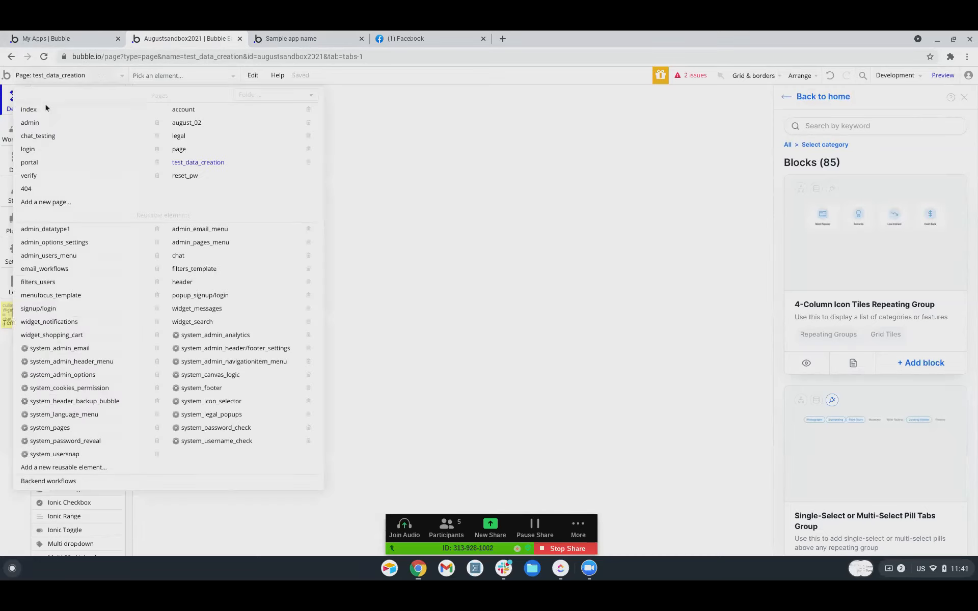
left_click(34, 137)
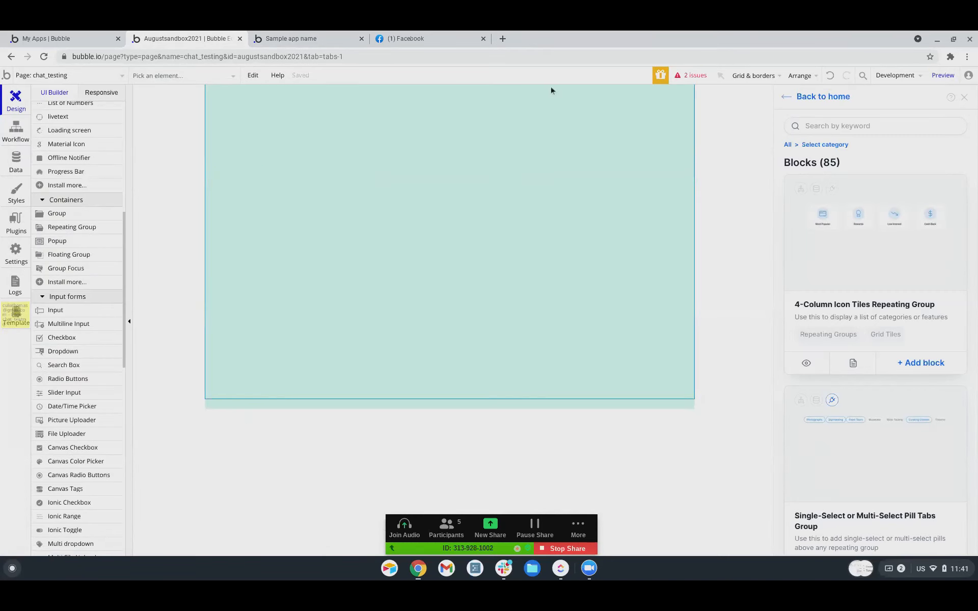
left_click(175, 209)
double_click(287, 112)
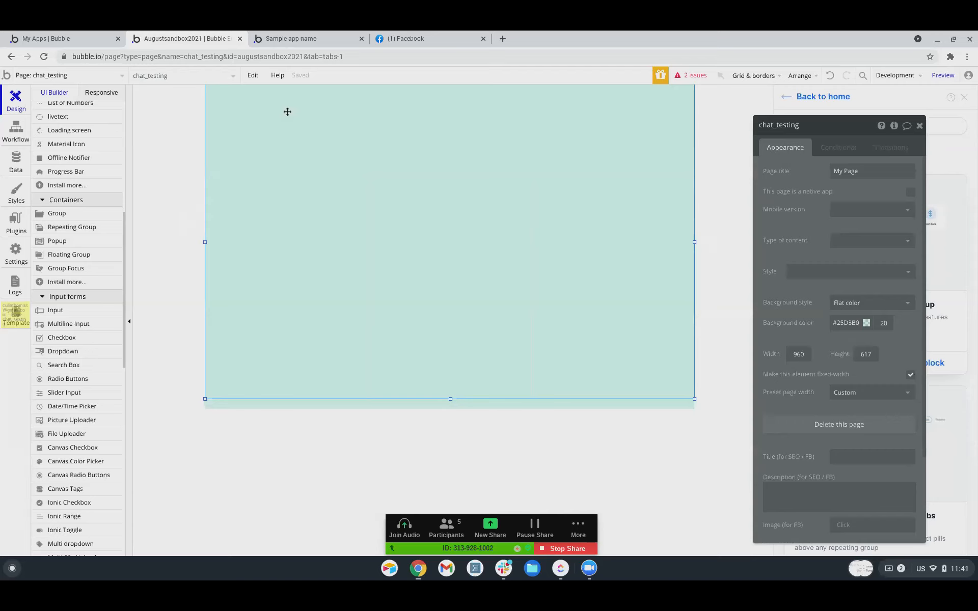
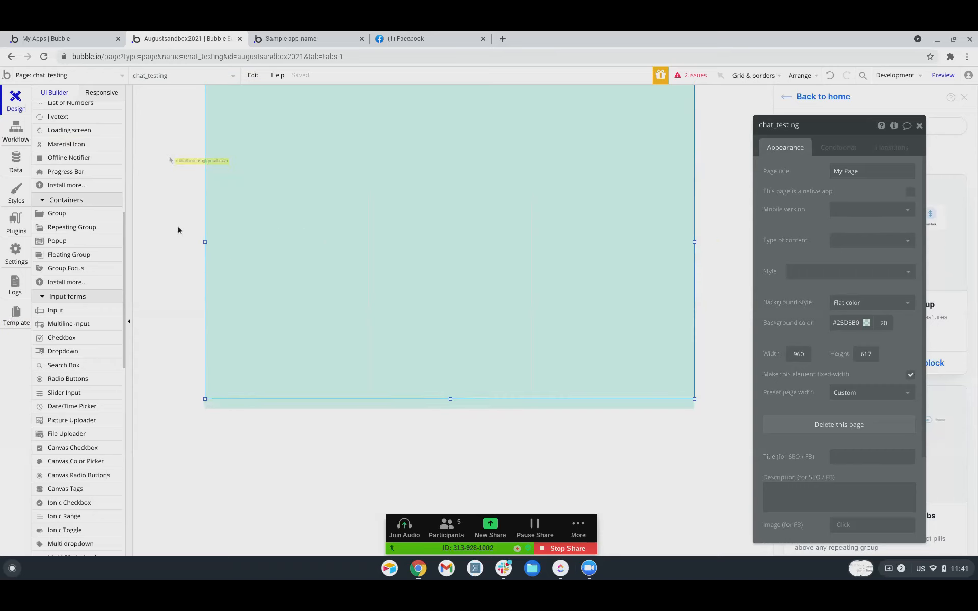
Draw a repeating group near the page's top right with content type User.
scroll(55, 375, "down", 3)
scroll(55, 375, "down", 2)
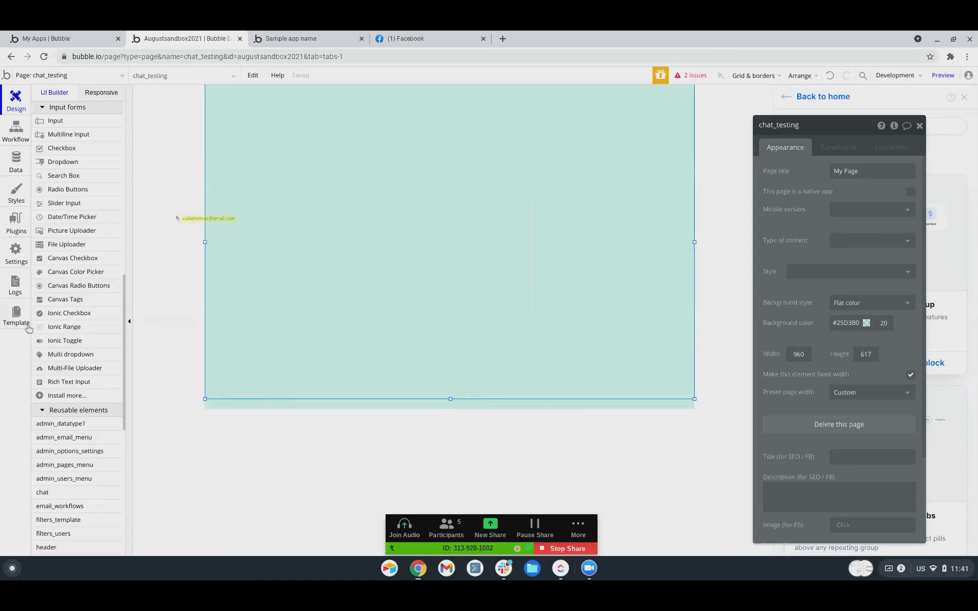
scroll(46, 330, "up", 3)
scroll(47, 331, "down", 3)
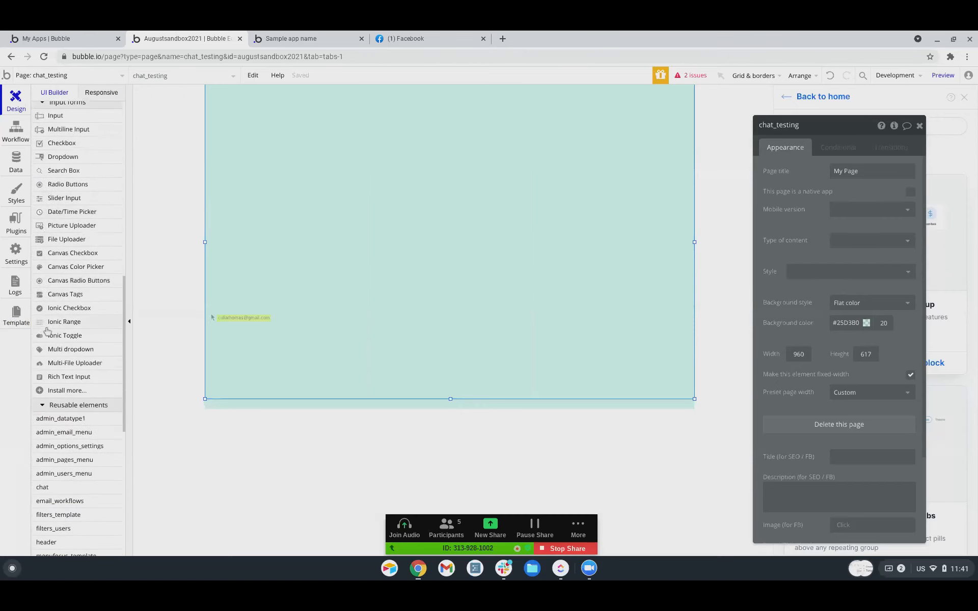
scroll(47, 332, "up", 8)
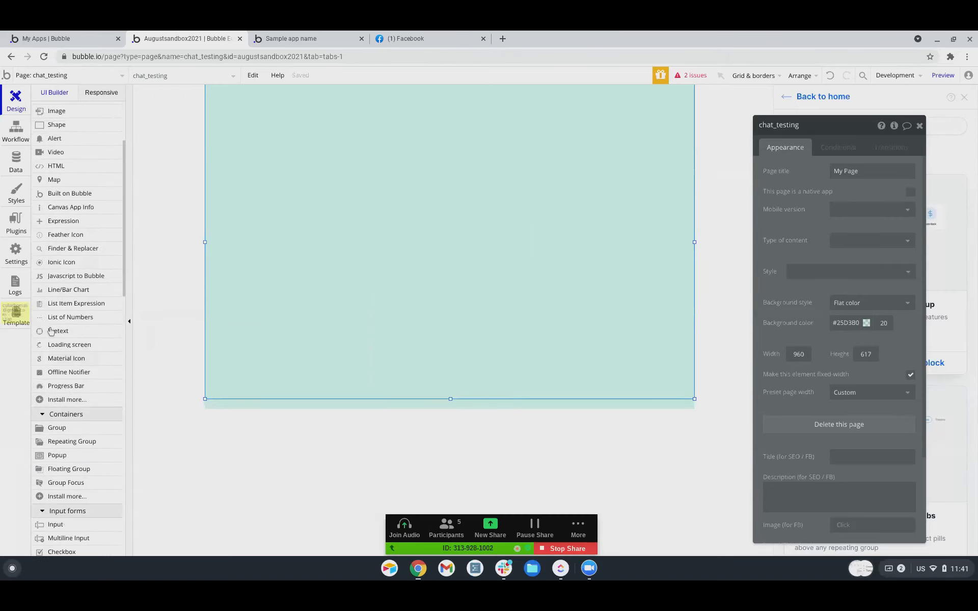
scroll(51, 332, "down", 2)
left_click(84, 357)
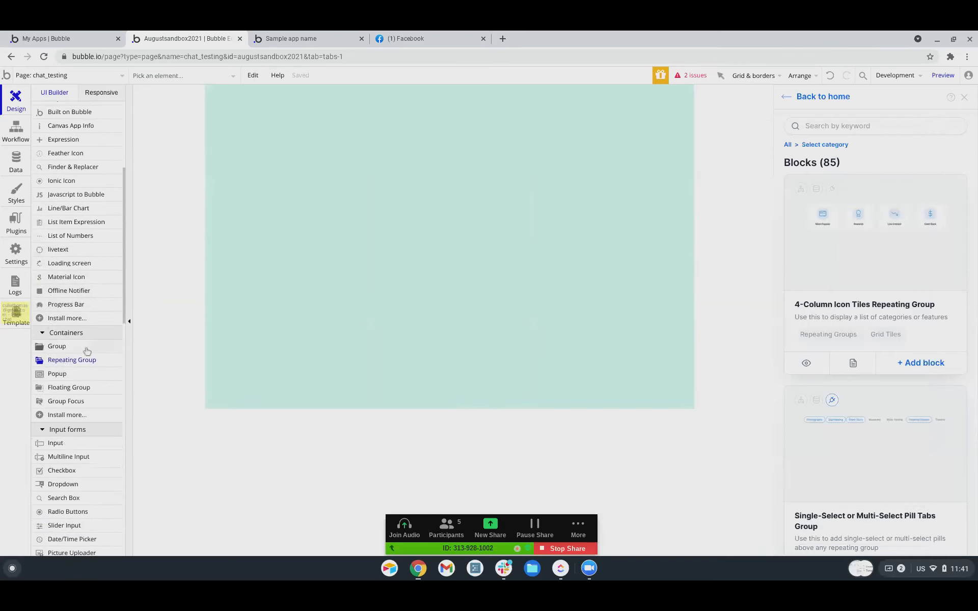
left_click_drag(548, 86, 637, 145)
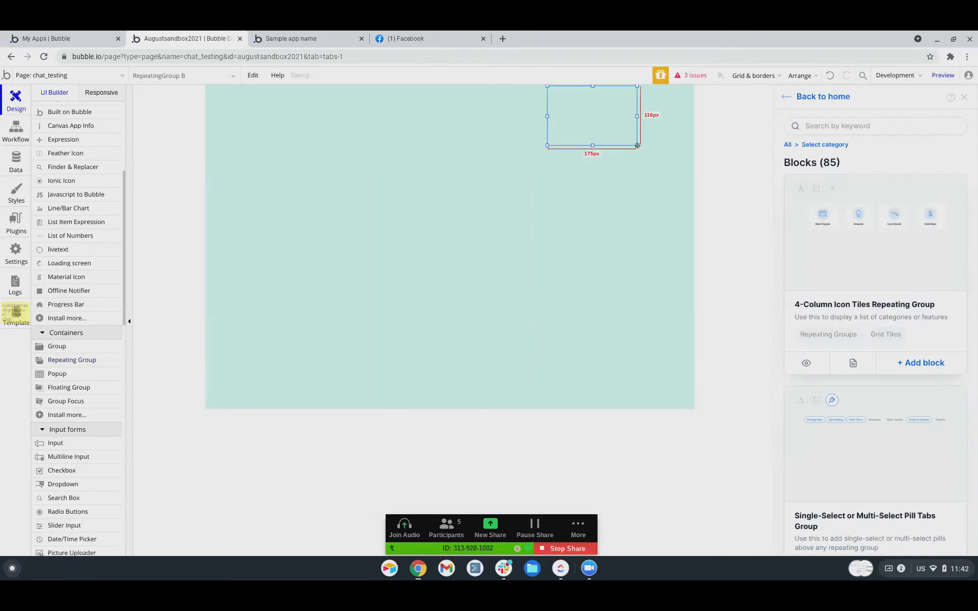
double_click(585, 119)
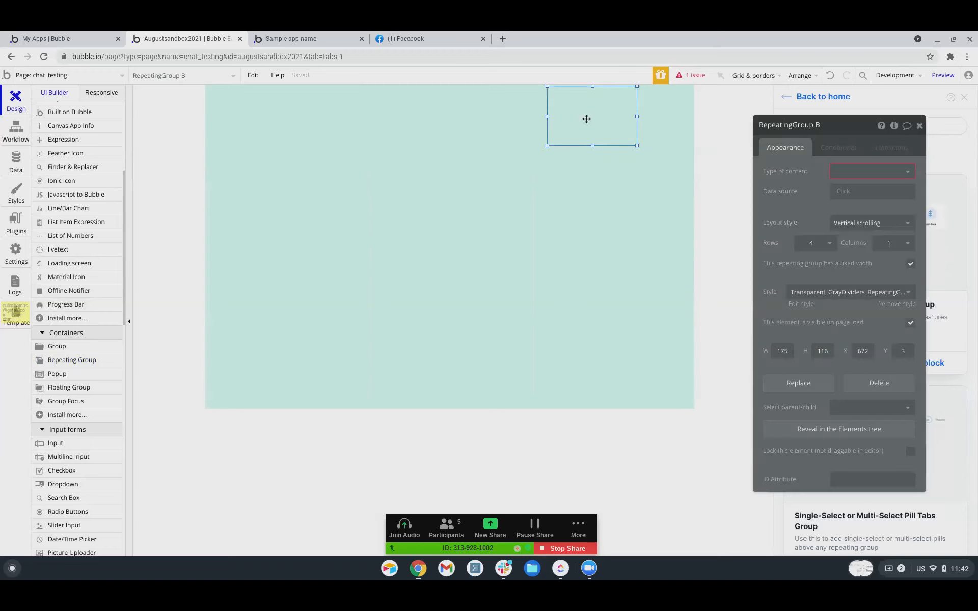
left_click(838, 172)
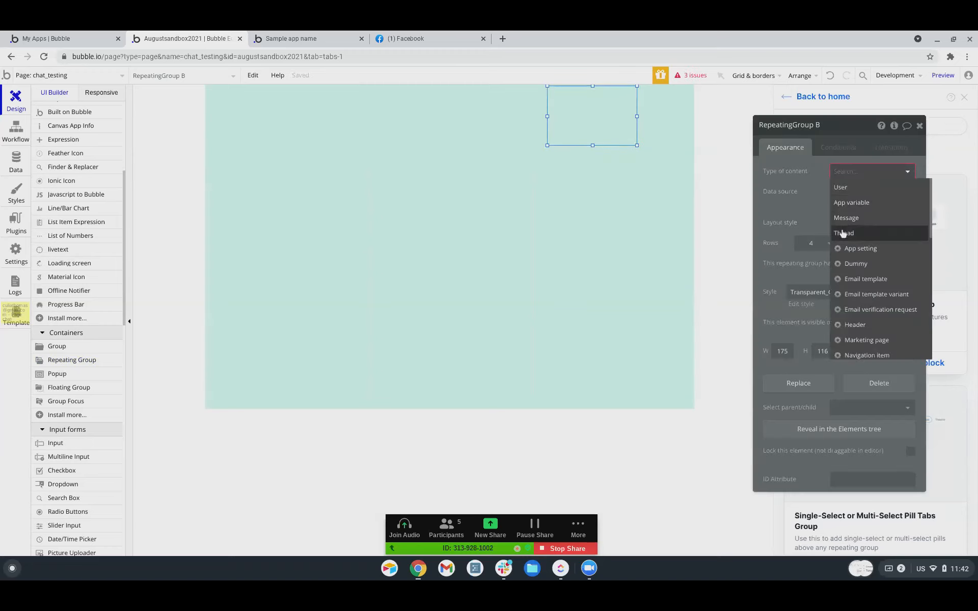
left_click(841, 188)
Set its data source to a search for Users with Role <> App admin, then open Data privacy.
left_click(845, 192)
left_click(842, 241)
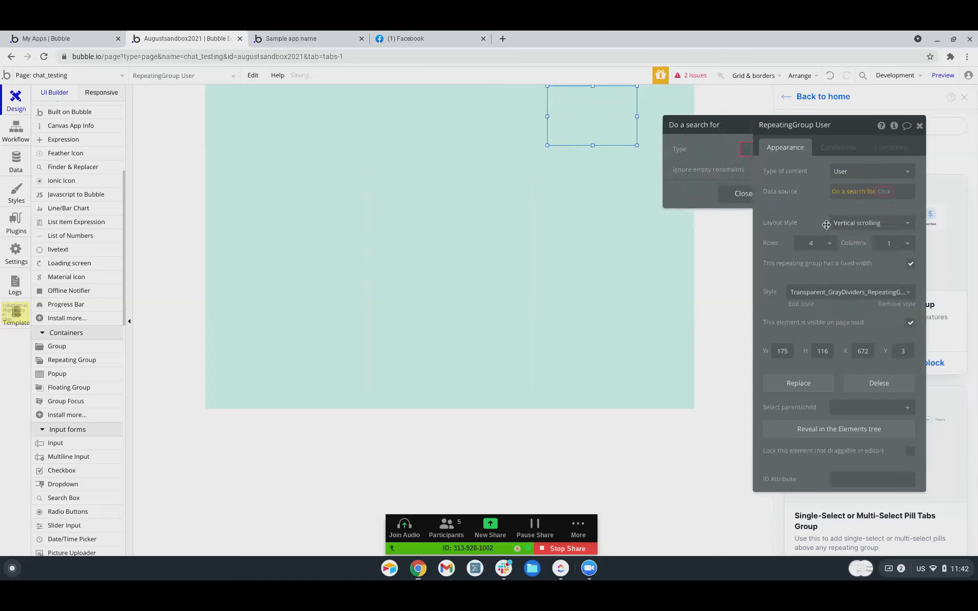
left_click(662, 150)
left_click(668, 174)
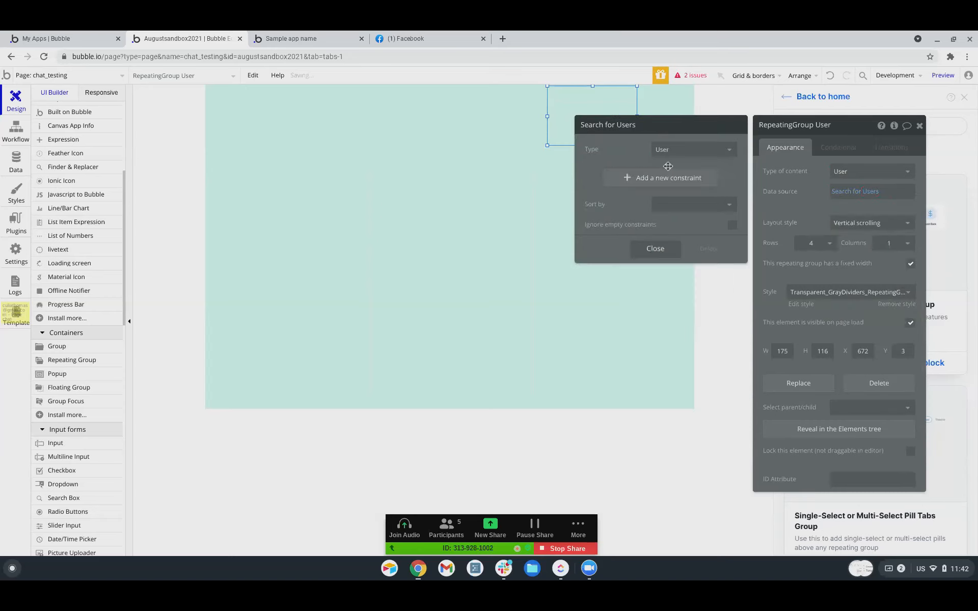
left_click(647, 178)
left_click(593, 176)
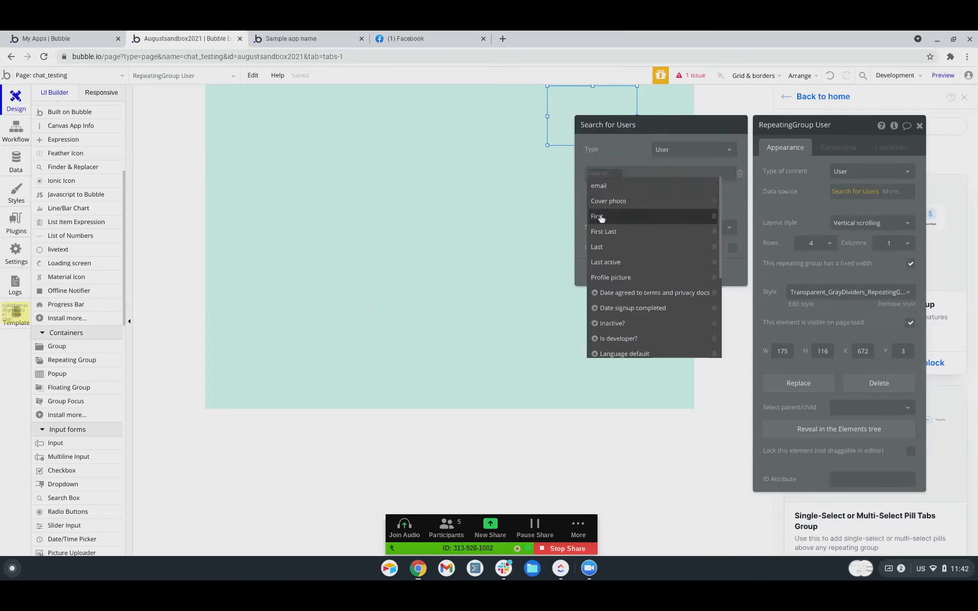
scroll(600, 279, "down", 3)
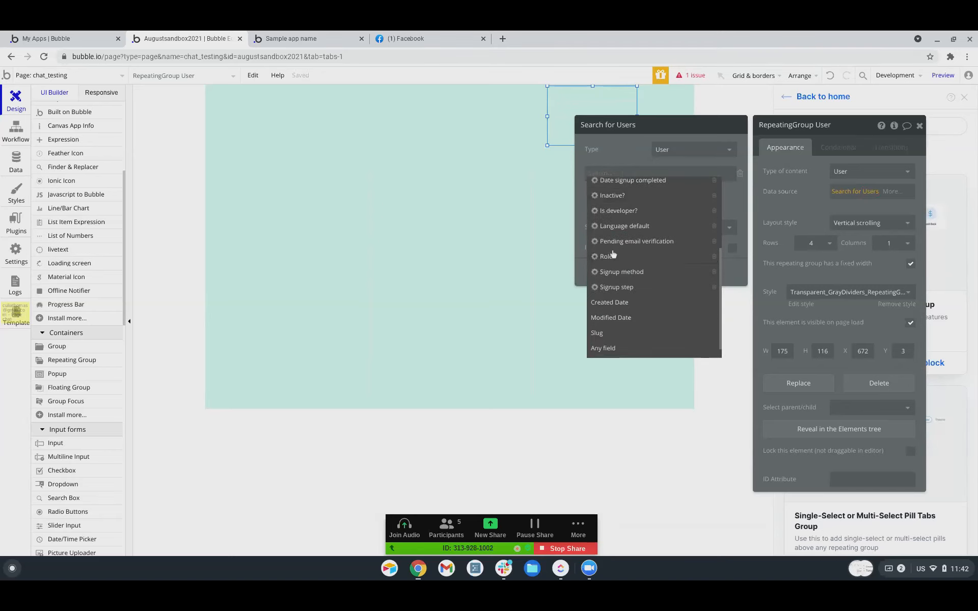
left_click(604, 256)
left_click(619, 176)
left_click(624, 201)
left_click(633, 174)
left_click(637, 187)
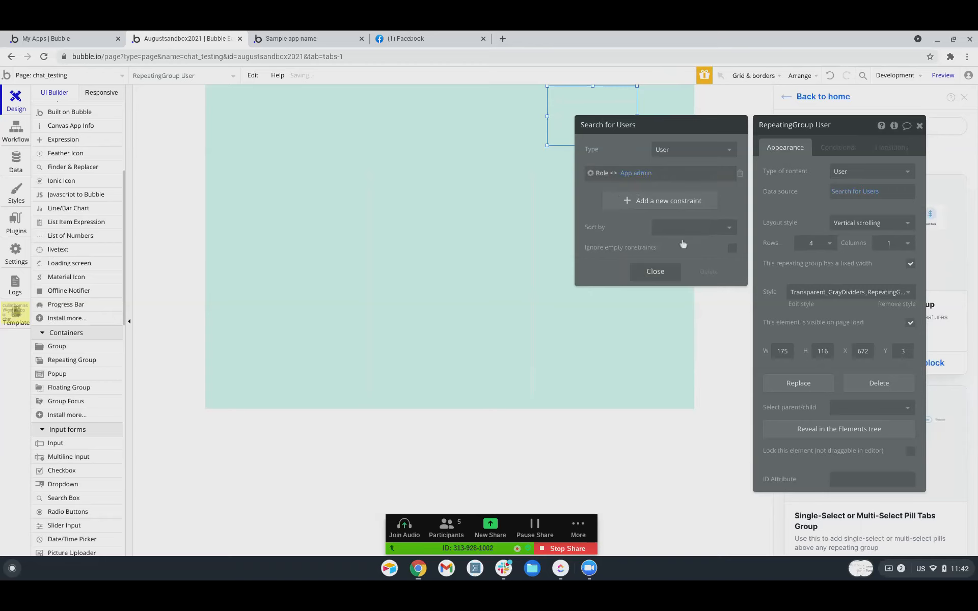
left_click(17, 163)
left_click(148, 118)
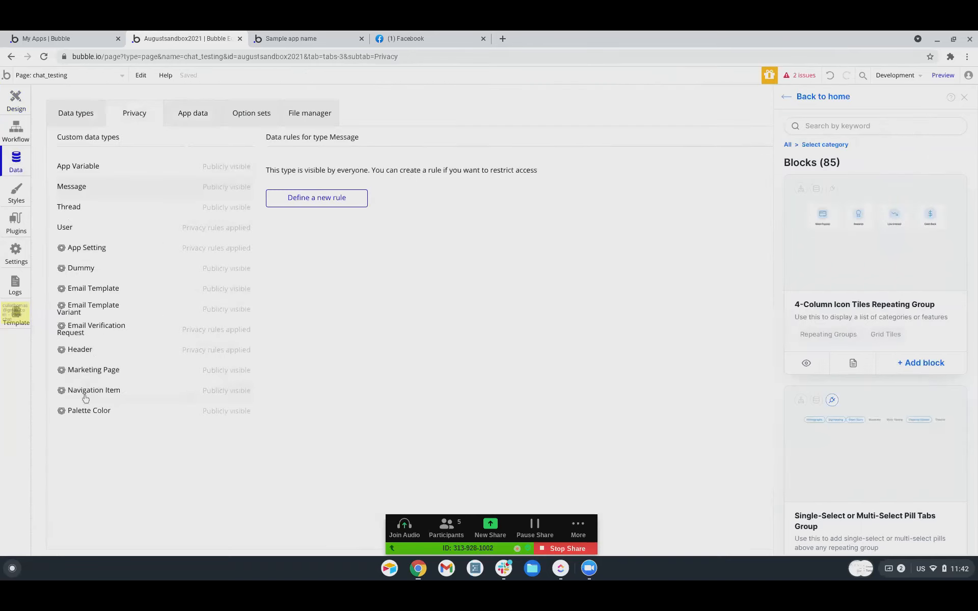
Review the User privacy rules, deleting then restoring the Self rule, and go back to Design.
left_click(75, 230)
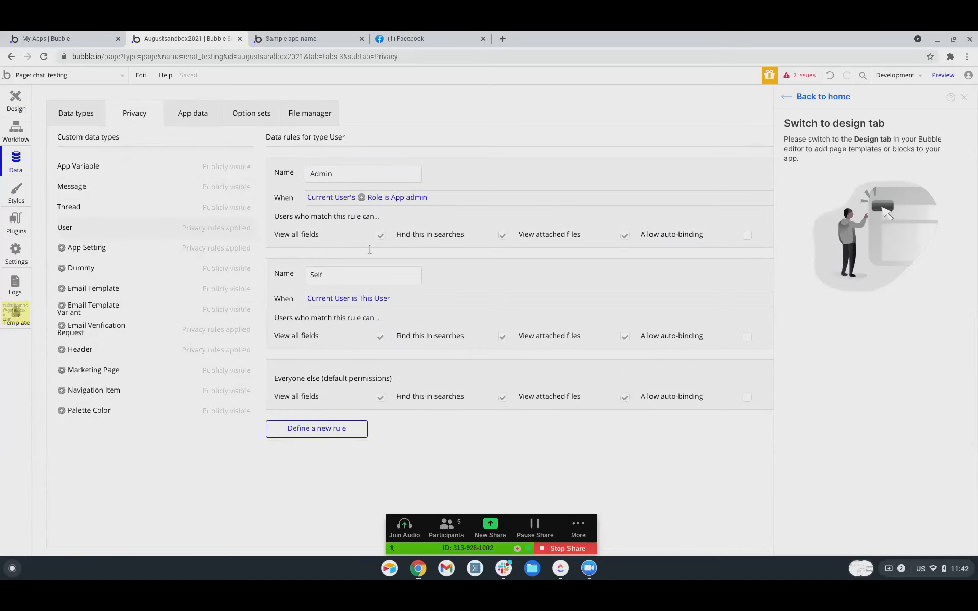
left_click(965, 97)
left_click(936, 273)
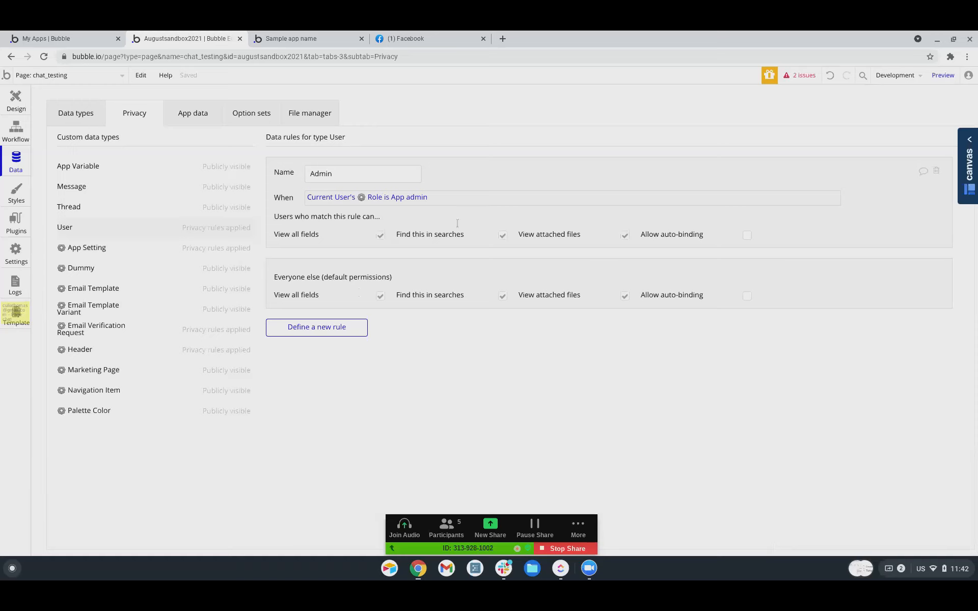
left_click(832, 75)
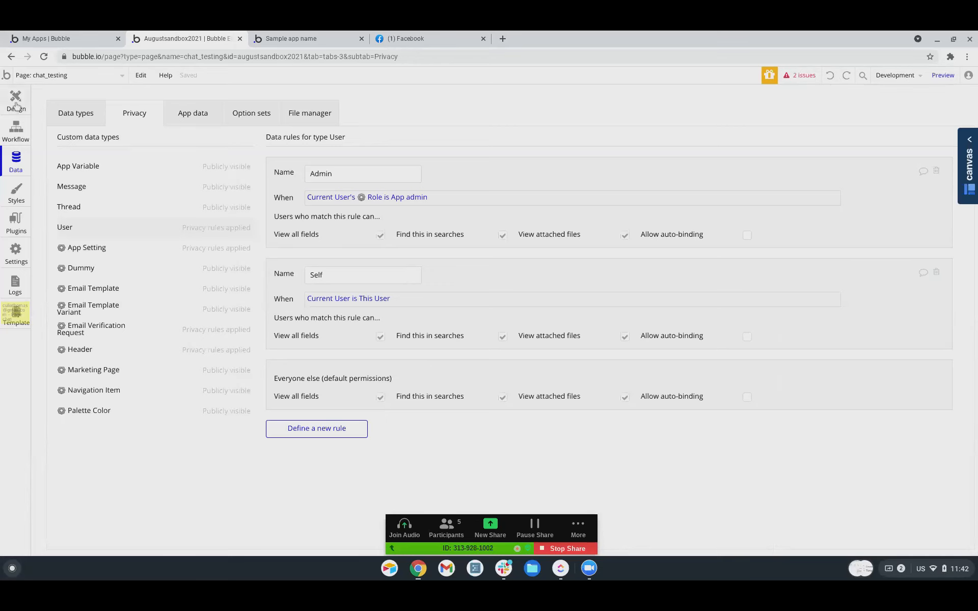
left_click(16, 102)
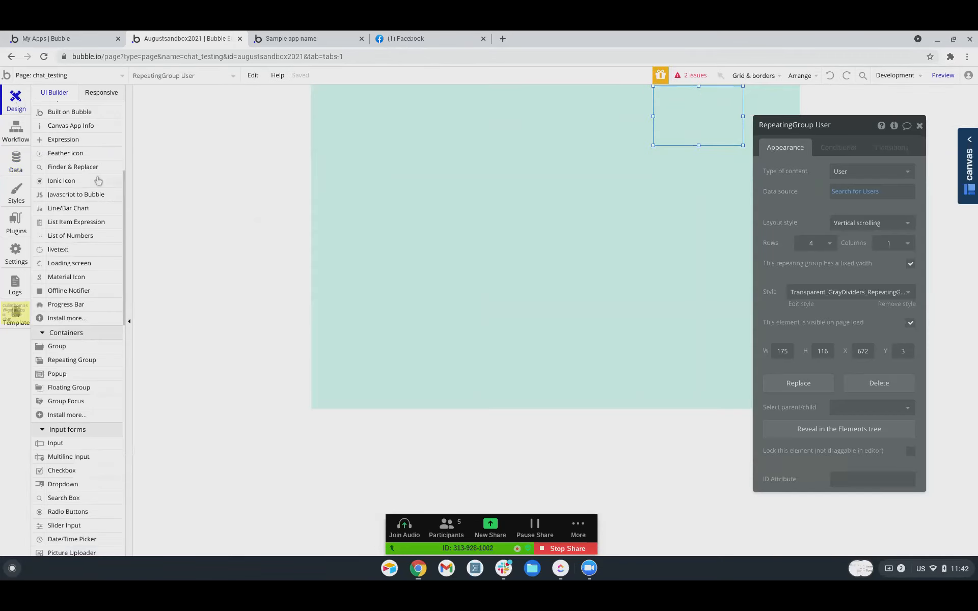
Add a text in the first cell showing Current cell's User's First Last.
scroll(97, 181, "up", 4)
left_click(62, 187)
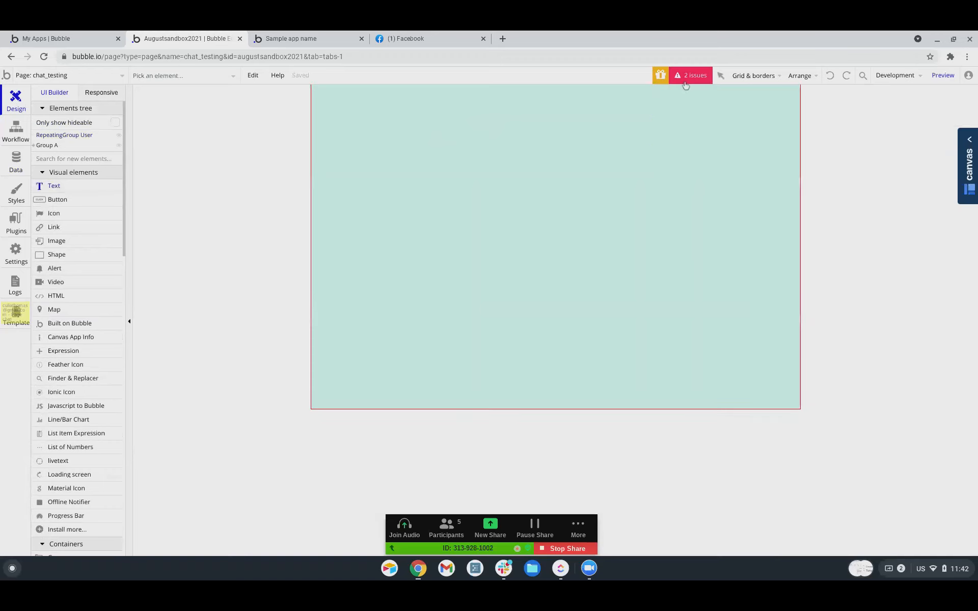
left_click_drag(656, 89, 715, 99)
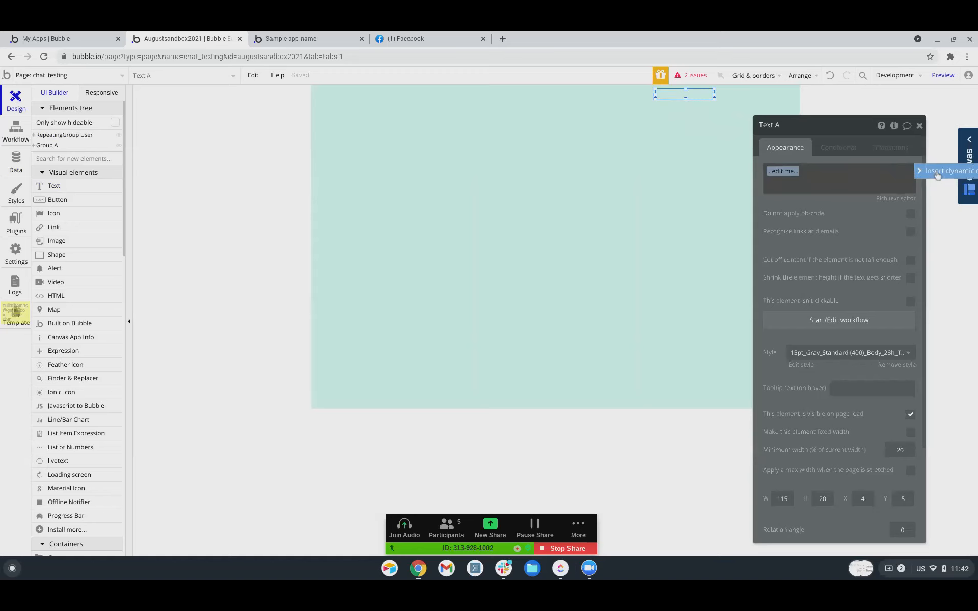
left_click(937, 173)
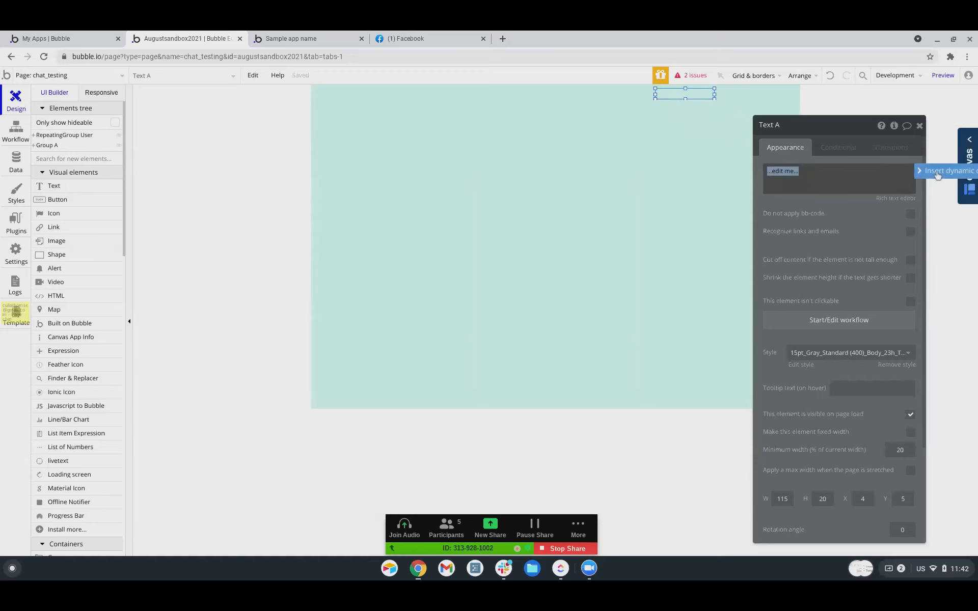
left_click(818, 203)
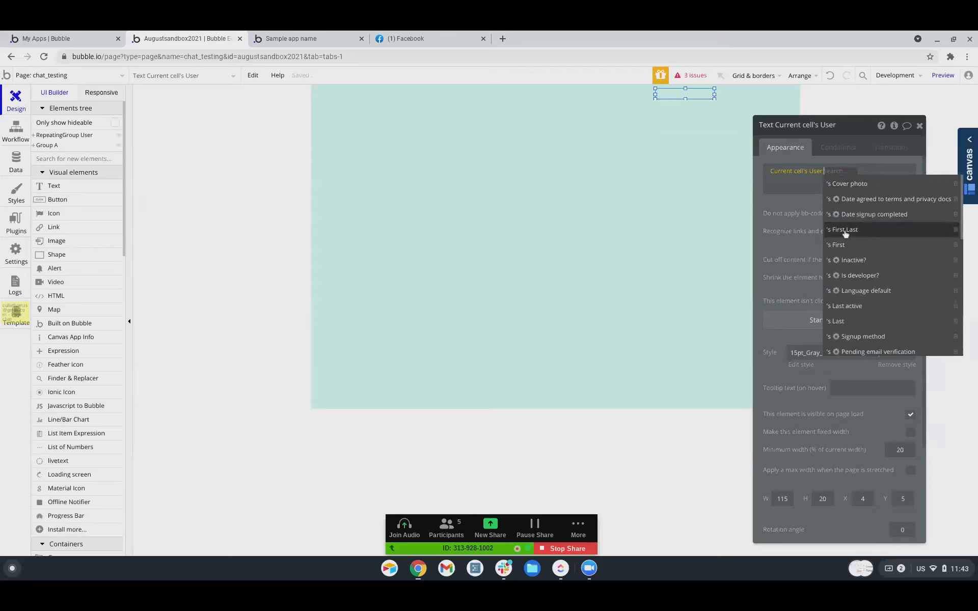
left_click(846, 230)
left_click(789, 204)
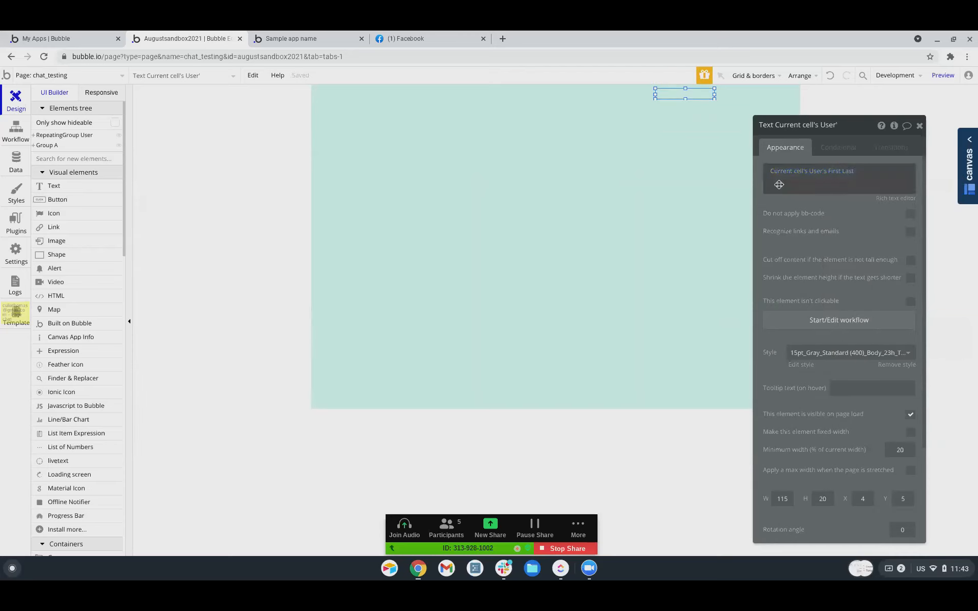
Wrap the name text in a group, widen both across the cell, and create its click workflow.
right_click(689, 94)
left_click(726, 171)
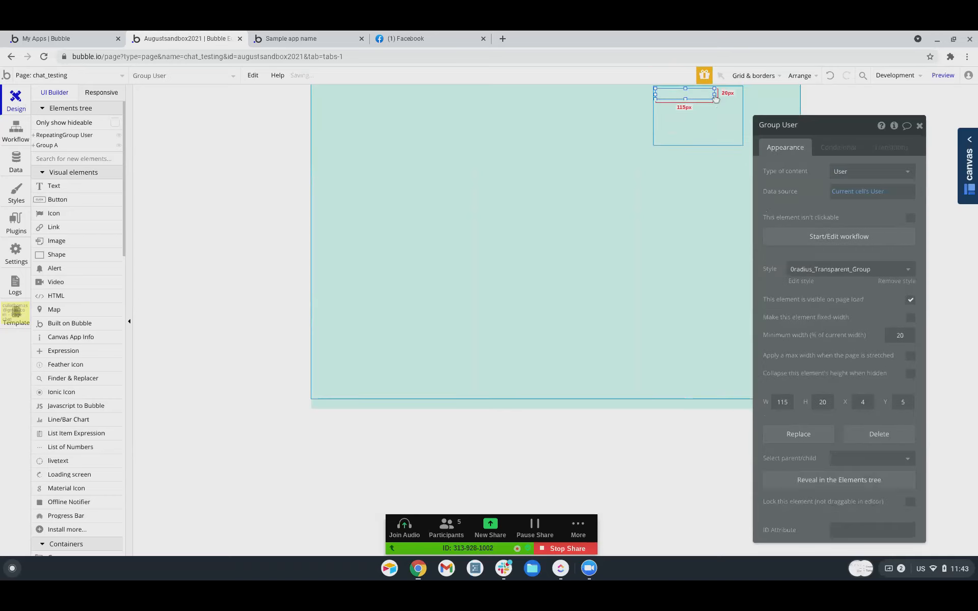
mouse_move(715, 94)
left_mouse_down()
mouse_move(746, 95)
mouse_move(701, 80)
mouse_move(700, 101)
left_mouse_up()
left_click(671, 93)
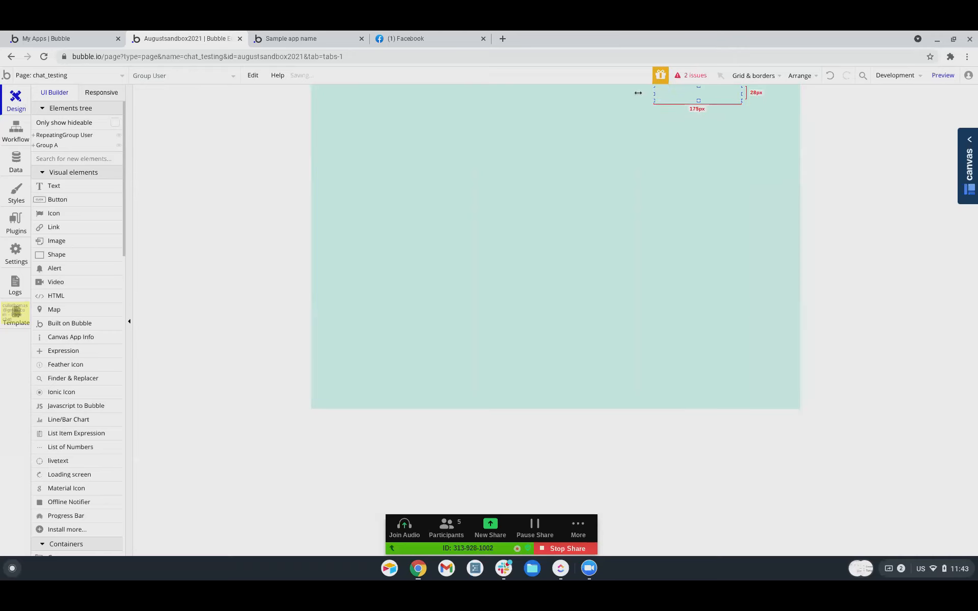
left_click_drag(714, 94, 652, 95)
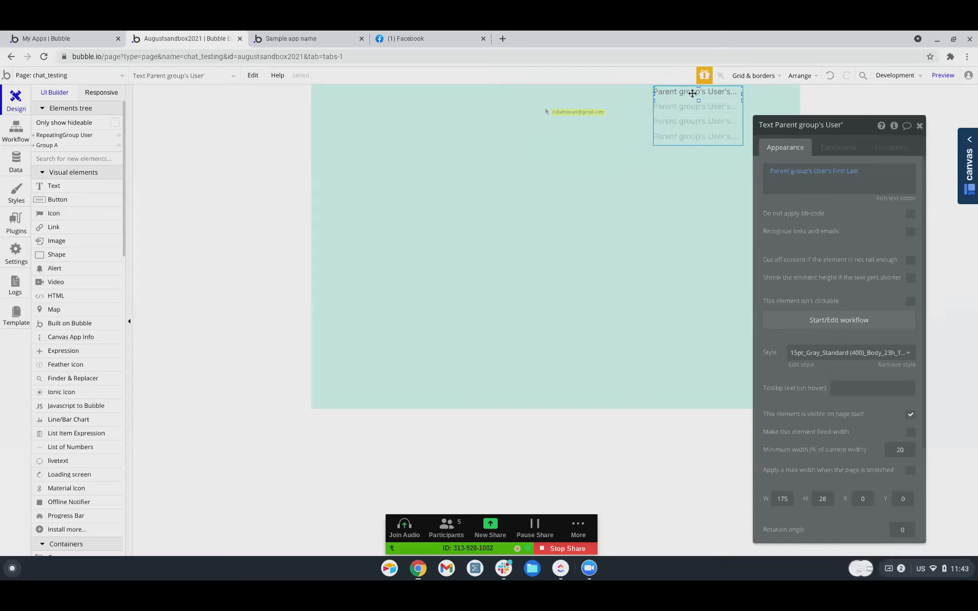
left_click(832, 188)
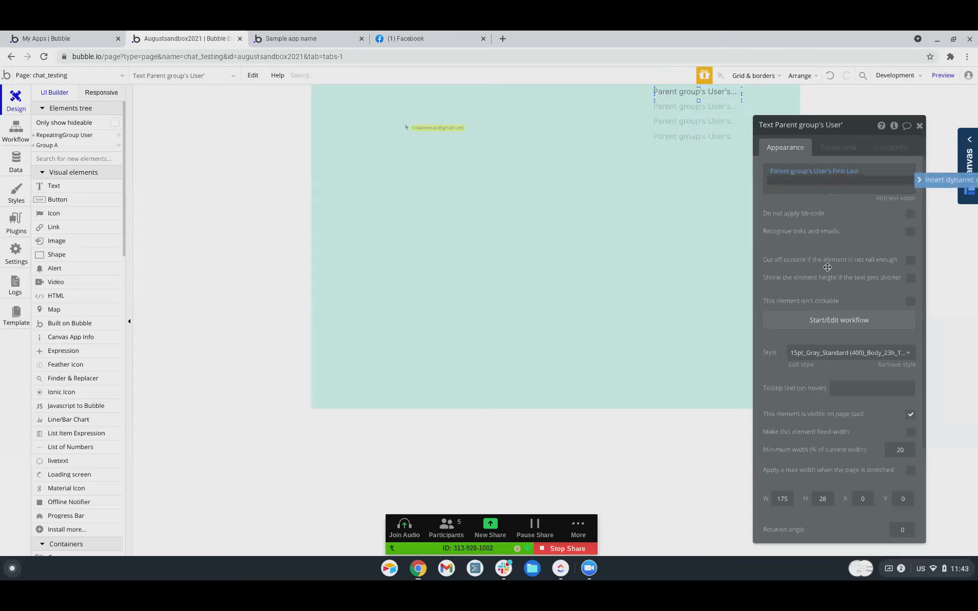
left_click(785, 305)
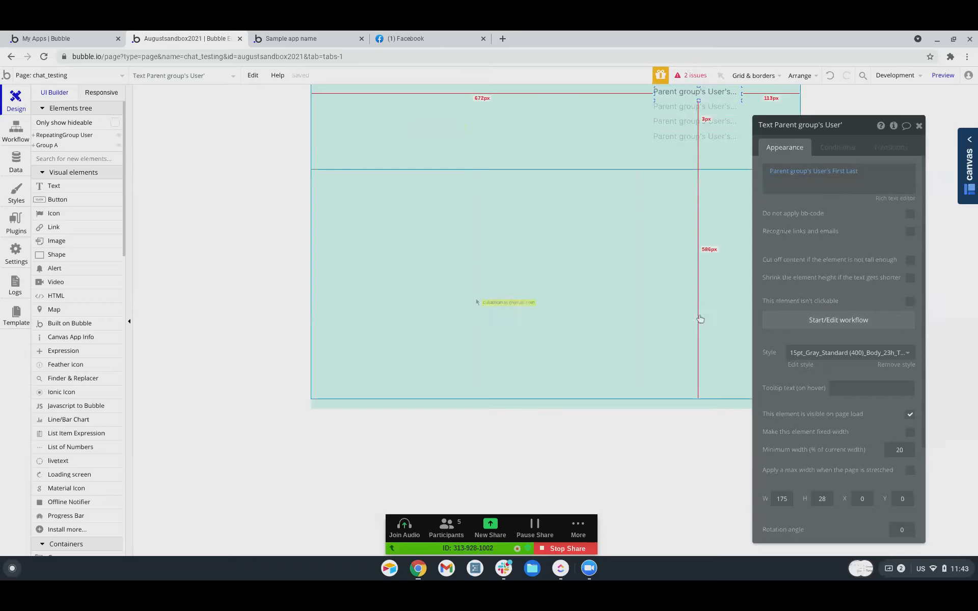
left_click(832, 320)
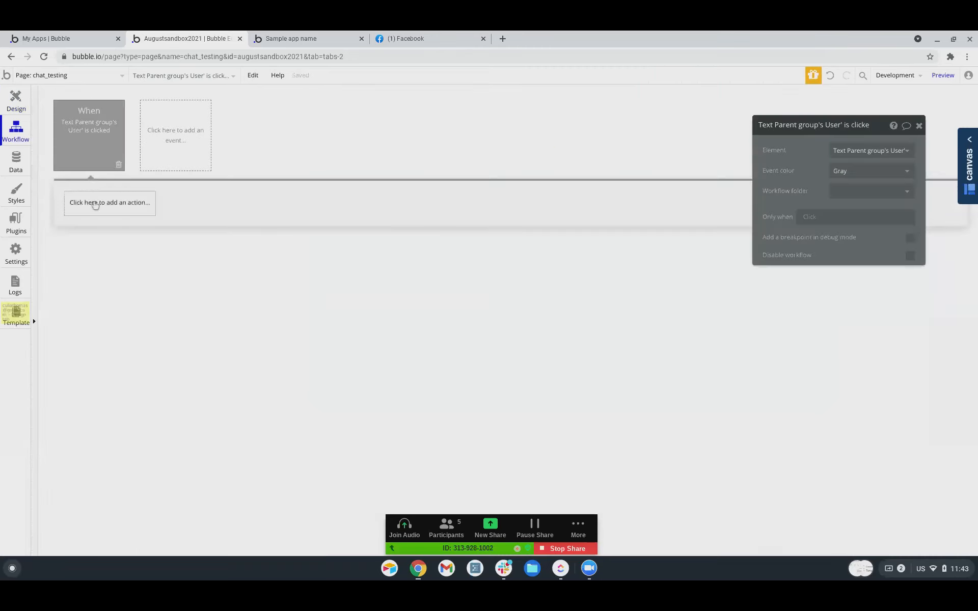
Add a Create a new Thread action whose Users field adds Current User.
left_click(95, 203)
mouse_move(103, 376)
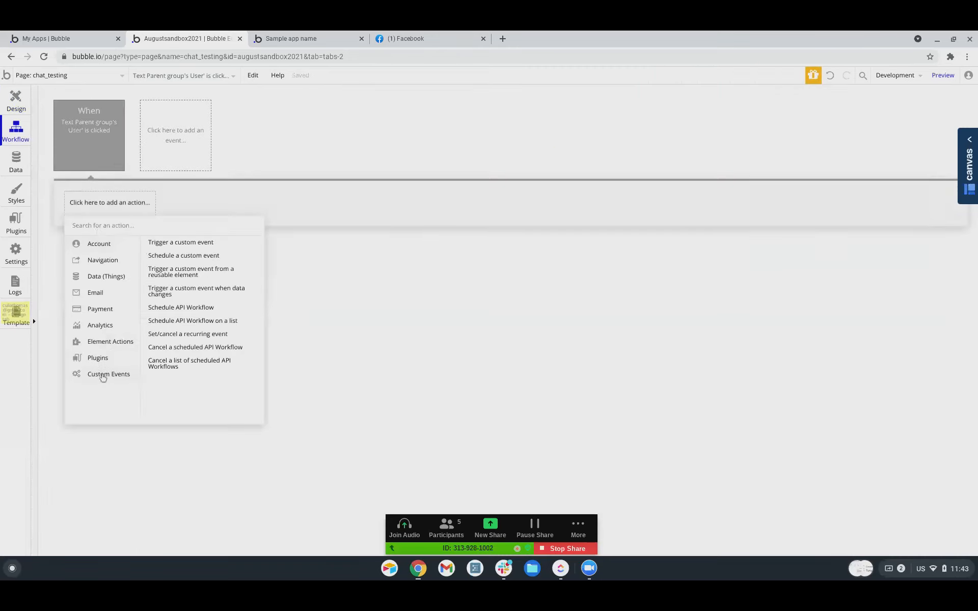
mouse_move(93, 265)
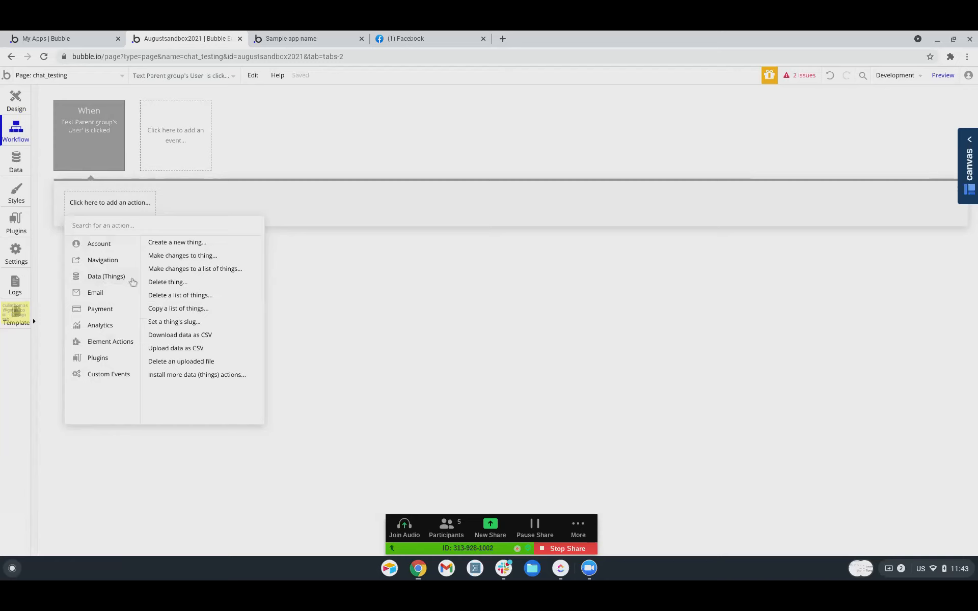
left_click(185, 243)
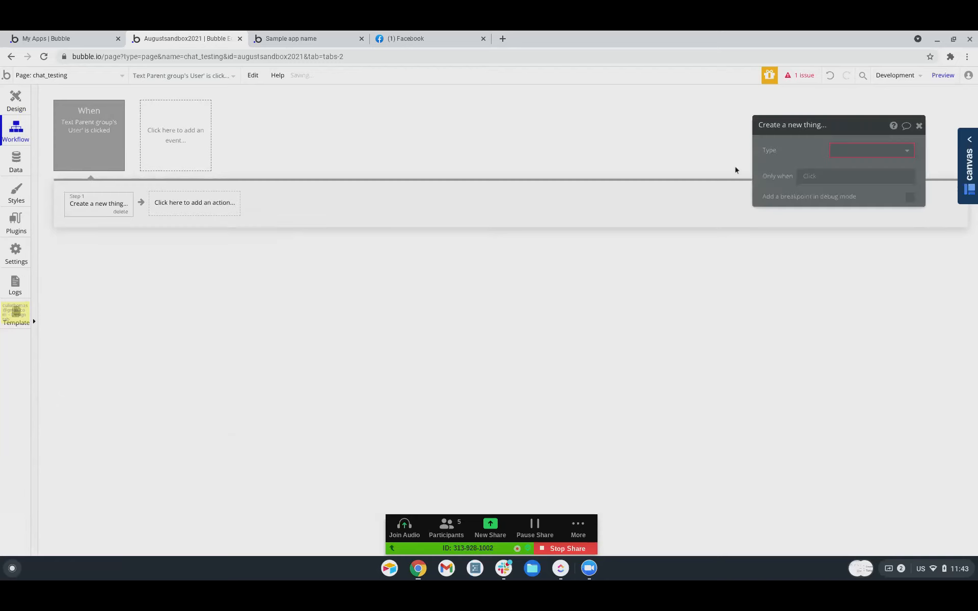
left_click(833, 150)
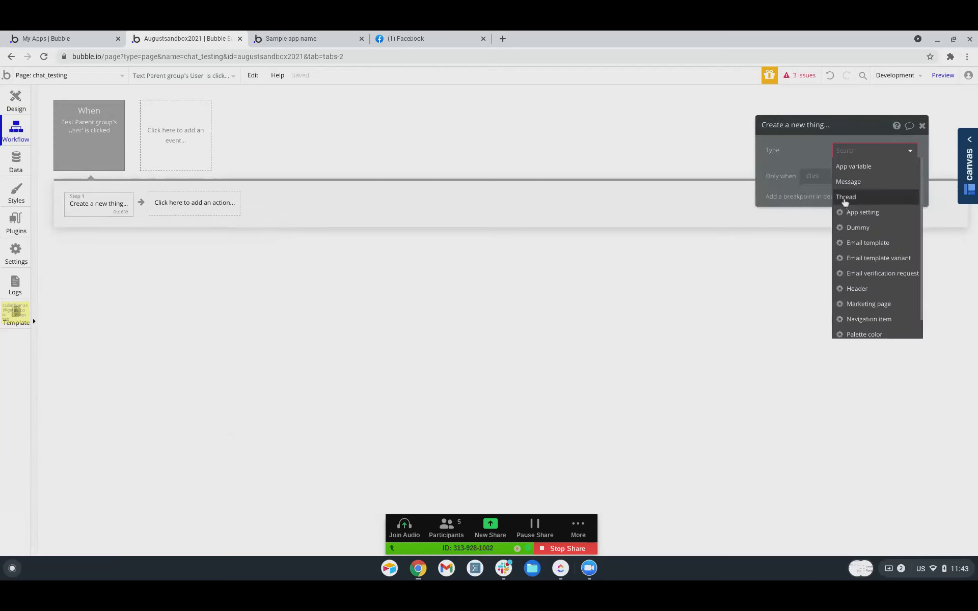
left_click(846, 198)
left_click(831, 183)
left_click(771, 179)
left_click(776, 189)
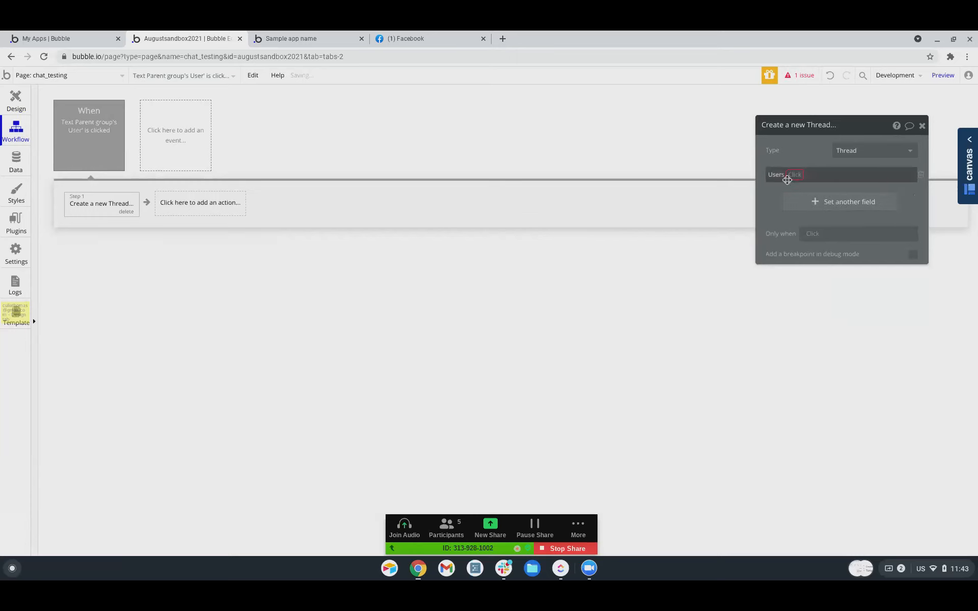
left_click(796, 176)
left_click(795, 189)
left_click(808, 176)
Also add Parent group's User to the new Thread's Users.
left_click(825, 219)
left_click(826, 202)
left_click(770, 197)
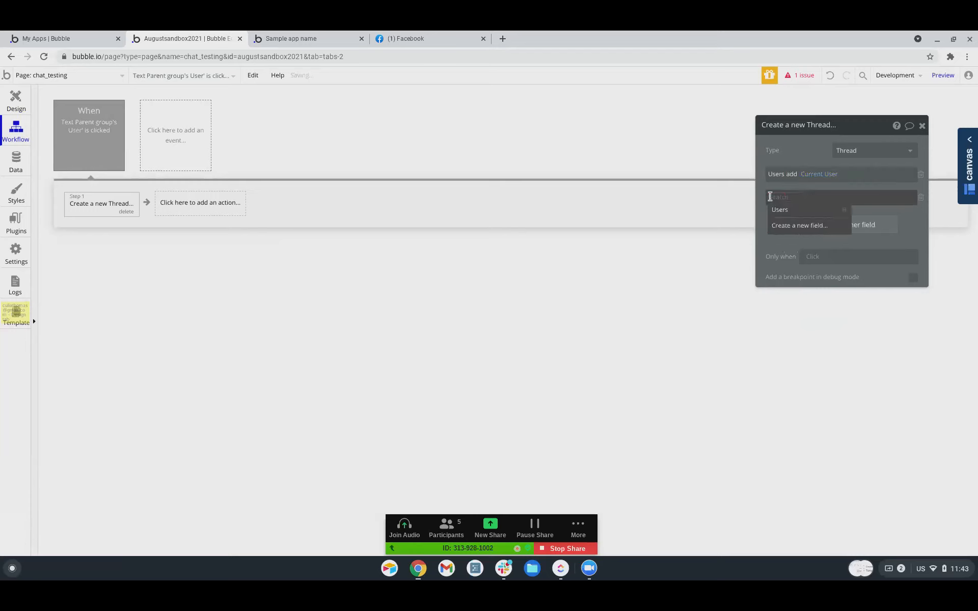
left_click(777, 210)
left_click(796, 199)
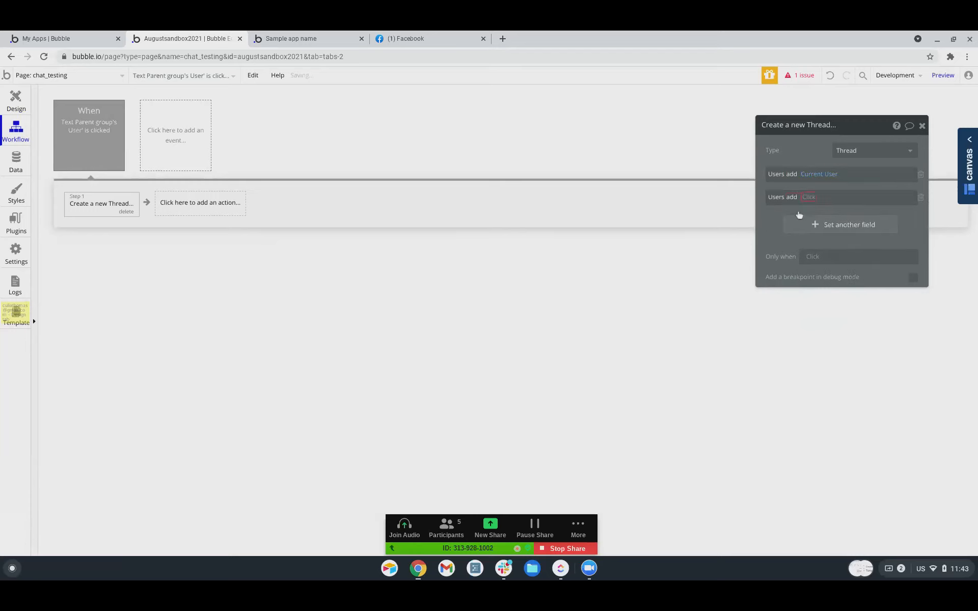
left_click(796, 212)
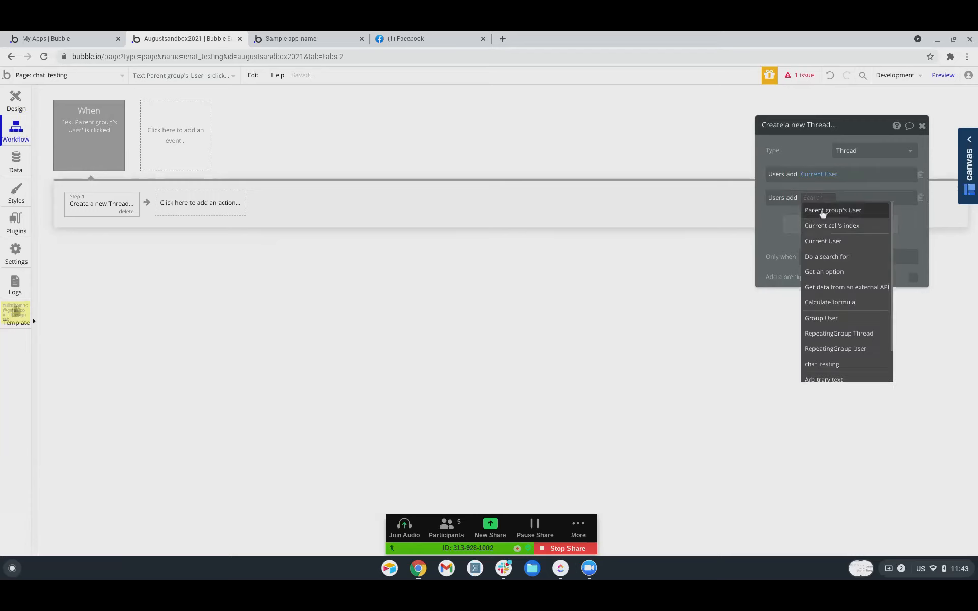
left_click(822, 211)
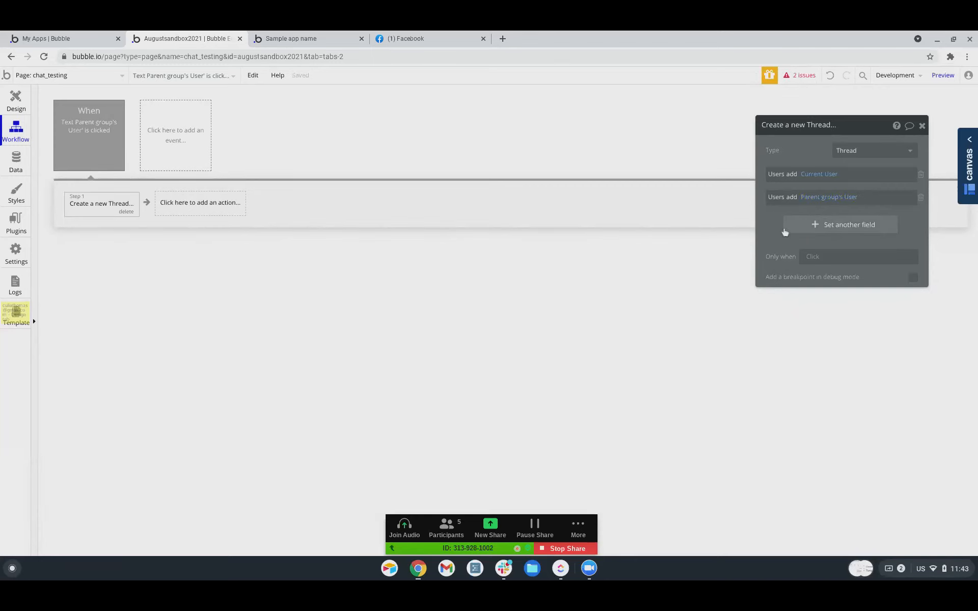
Start an Only when condition searching Threads whose Users contains Current User.
left_click(810, 257)
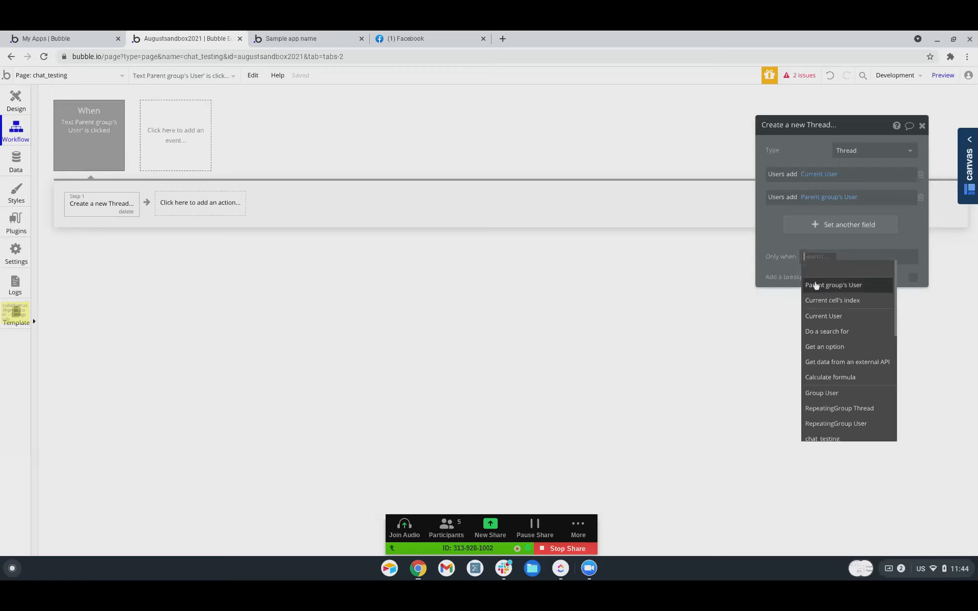
left_click(823, 331)
left_click(675, 150)
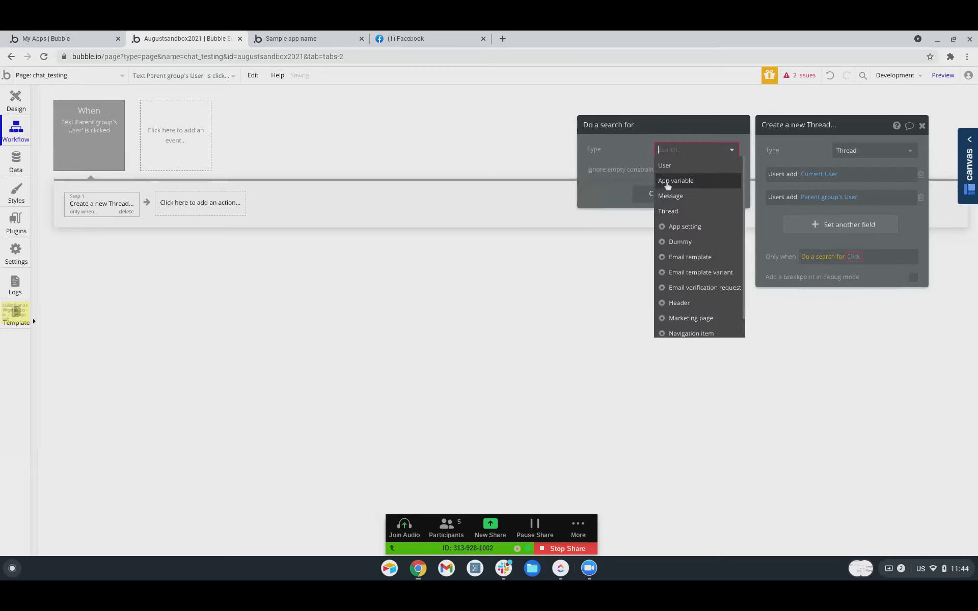
scroll(672, 230, "down", 1)
scroll(678, 209, "up", 1)
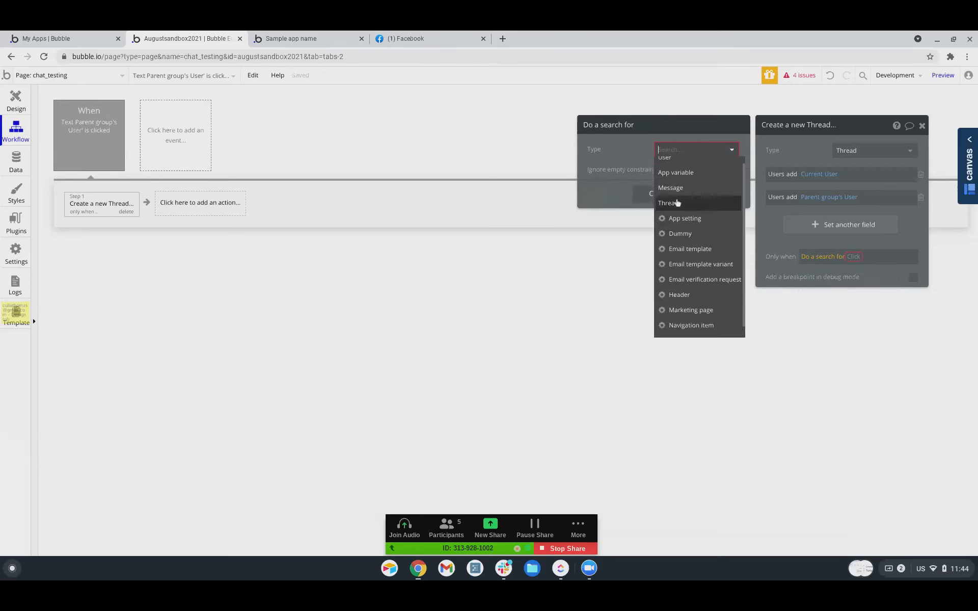
left_click(675, 204)
left_click(634, 181)
left_click(601, 174)
left_click(601, 186)
left_click(620, 192)
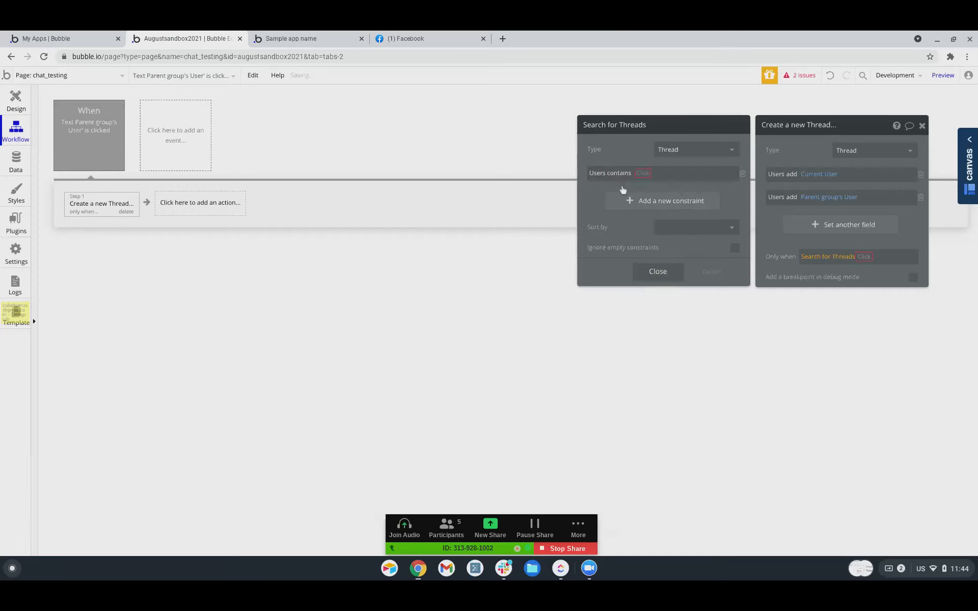
left_click(643, 174)
left_click(657, 219)
Add a Users contains Parent group's User constraint and require the search's count < 1.
left_click(651, 204)
left_click(600, 197)
left_click(604, 210)
left_click(621, 197)
left_click(626, 209)
left_click(655, 213)
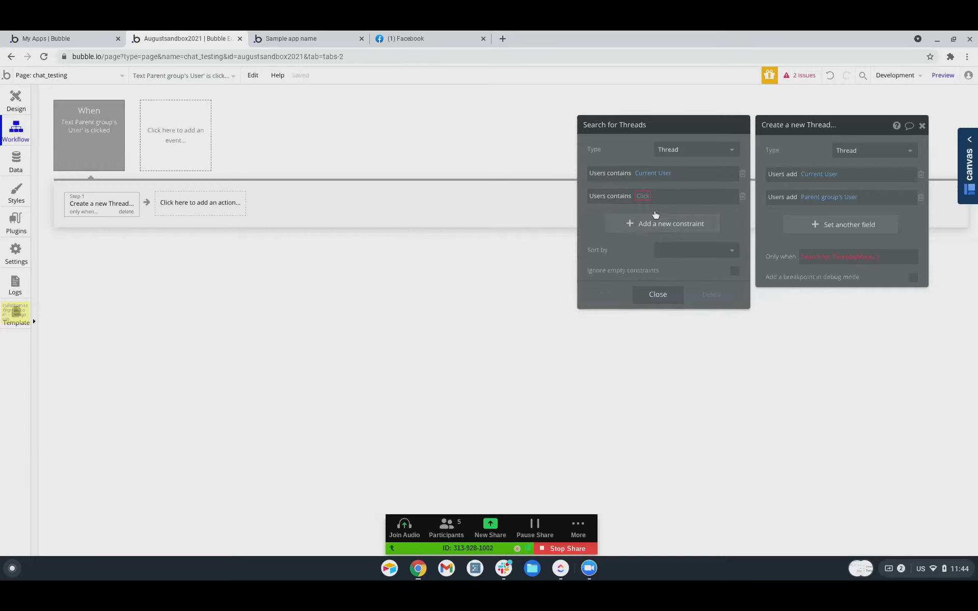
left_click(644, 196)
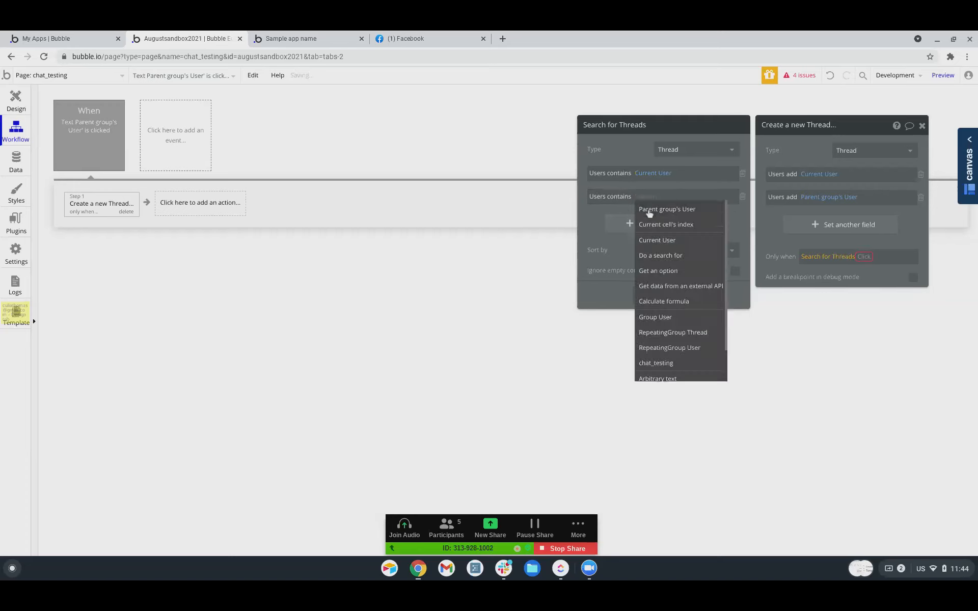
left_click(651, 208)
left_click(783, 242)
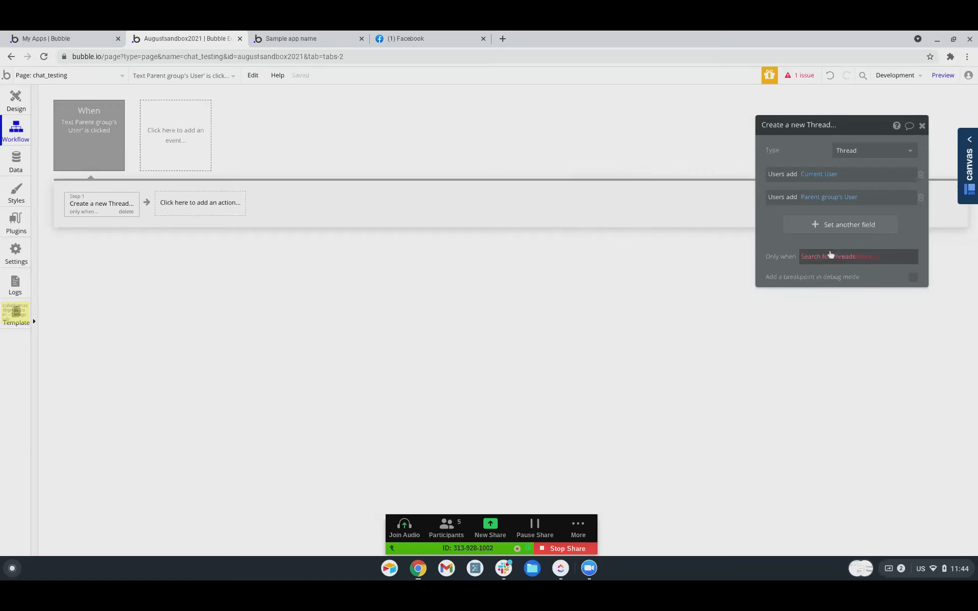
left_click(862, 258)
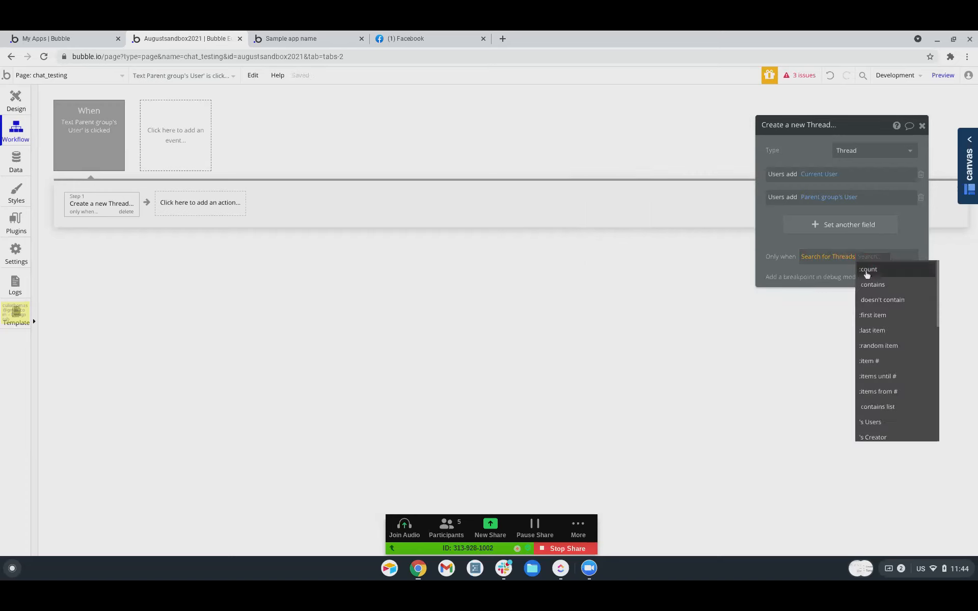
left_click(867, 270)
left_click(894, 349)
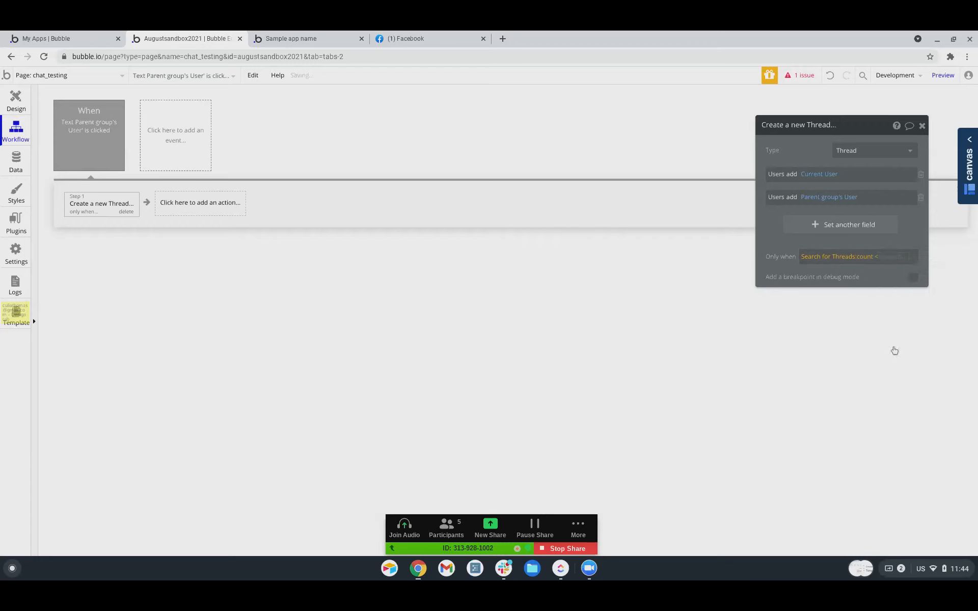
type("1")
Add a Set state step for chat_testing's threads, starting the value from chat_testing's threads.
left_click(160, 206)
mouse_move(198, 347)
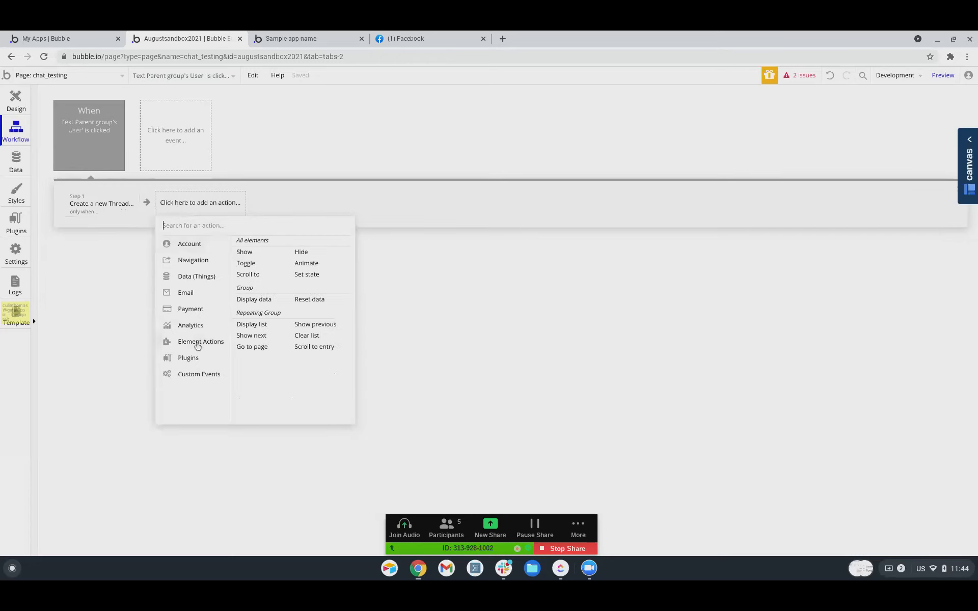
left_click(308, 274)
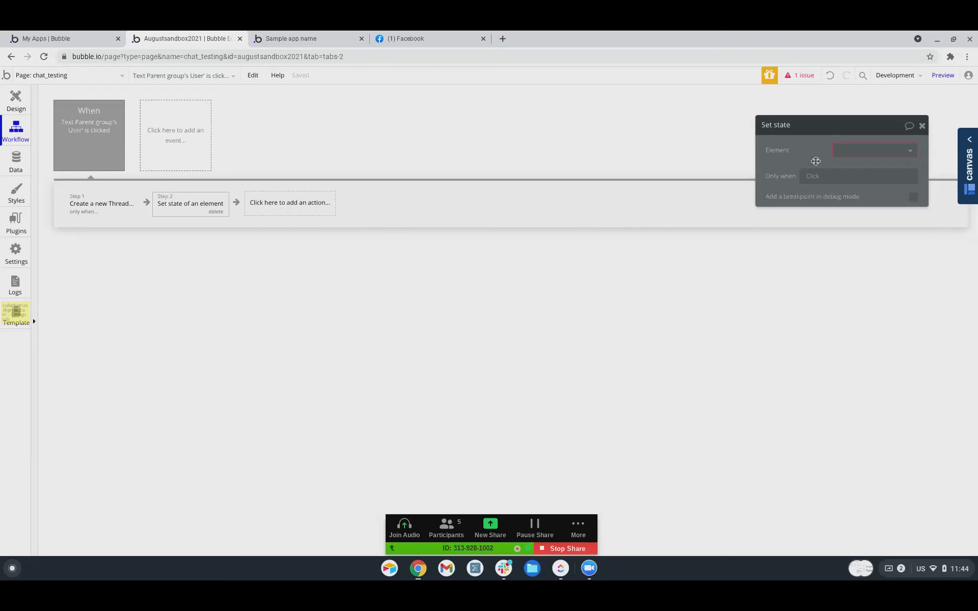
left_click(861, 158)
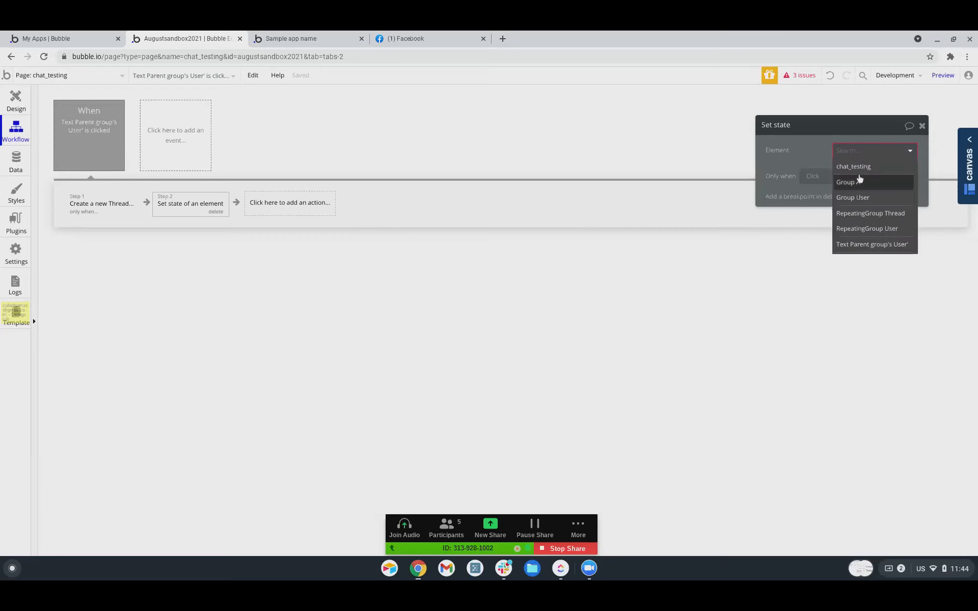
left_click(854, 166)
left_click(856, 170)
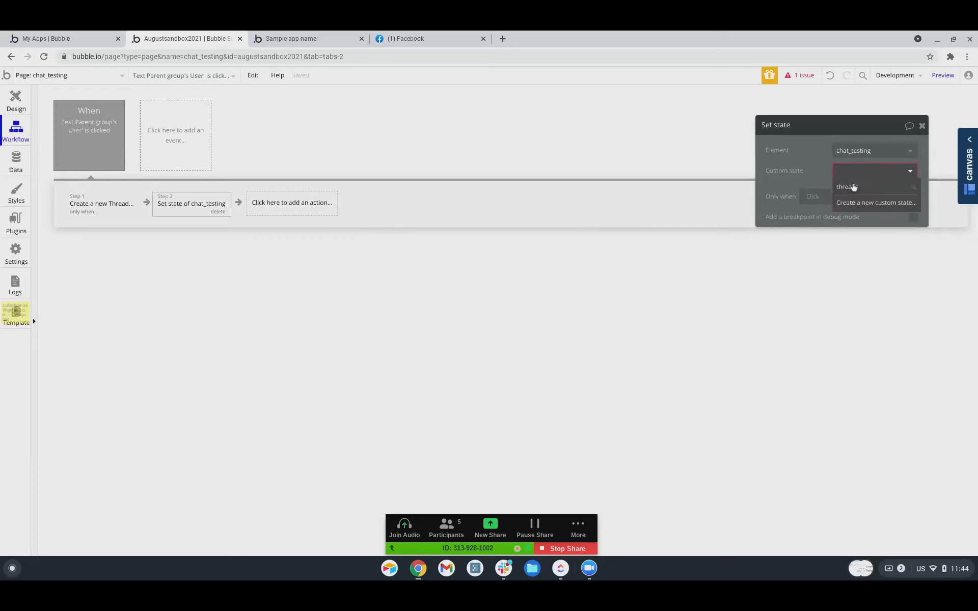
left_click(854, 187)
left_click(847, 192)
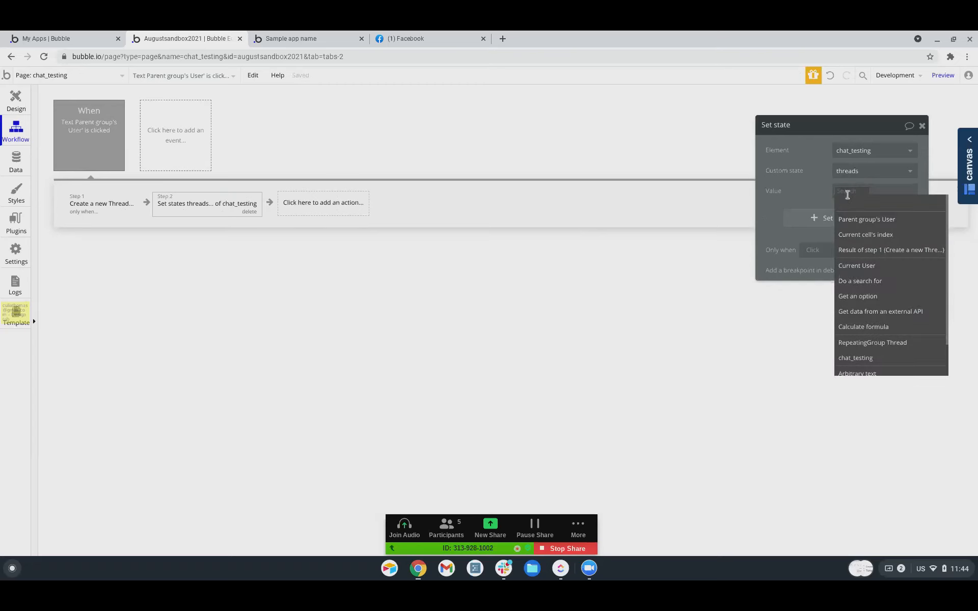
type("cha")
left_click(861, 218)
left_click(873, 204)
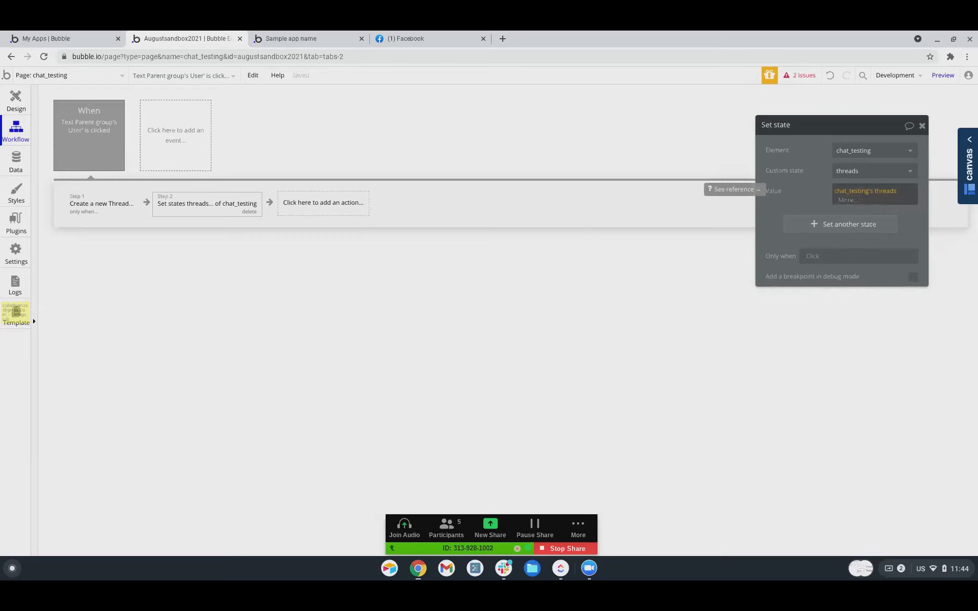
Apply :minus item with chat_testing's threads:first item.
left_click(844, 202)
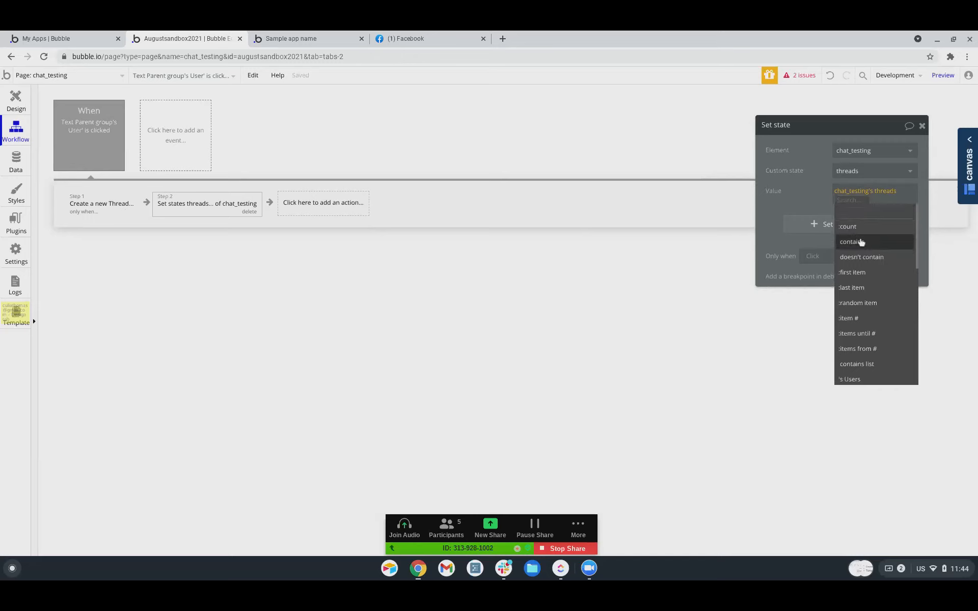
scroll(861, 243, "down", 5)
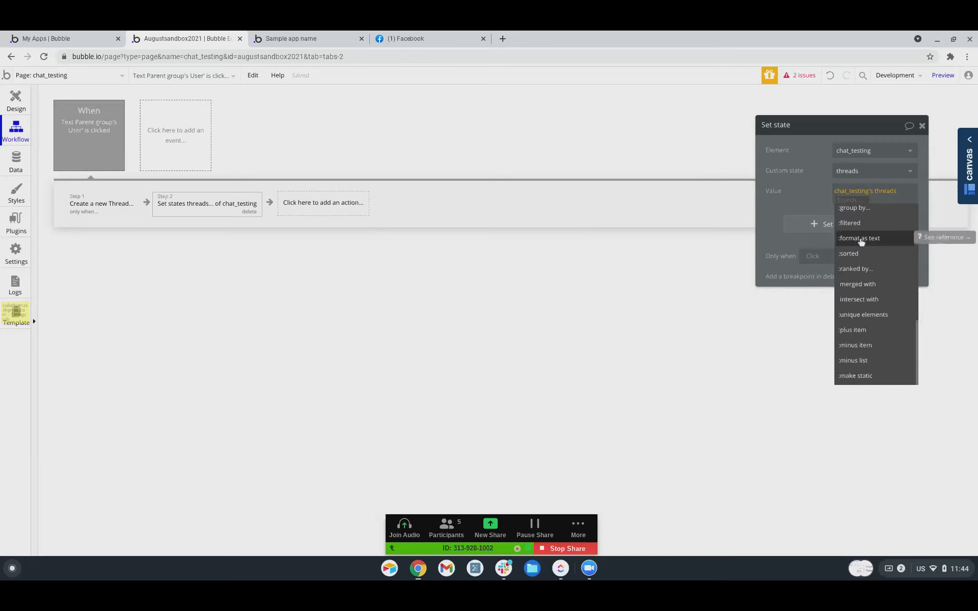
mouse_move(863, 349)
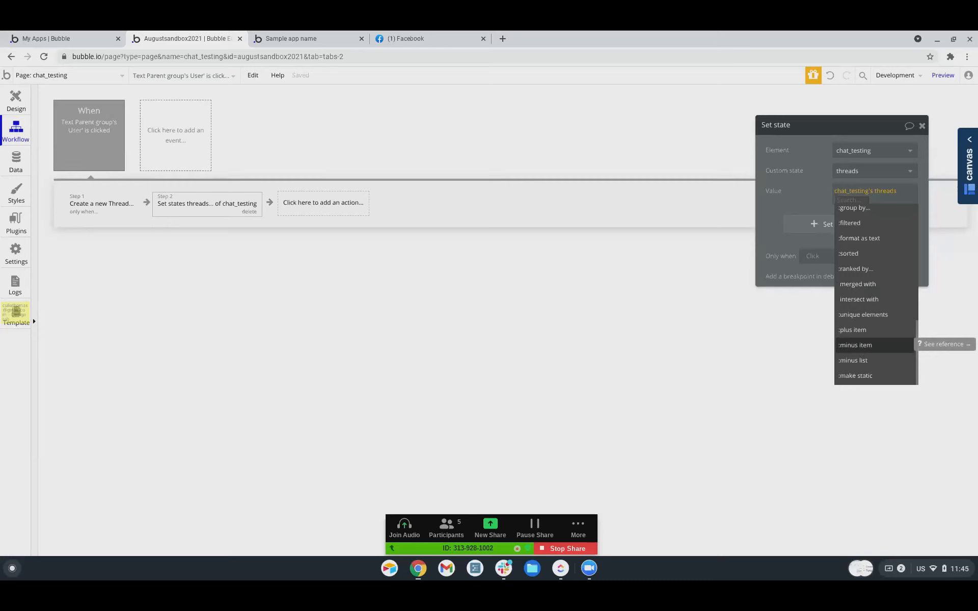
left_click(865, 345)
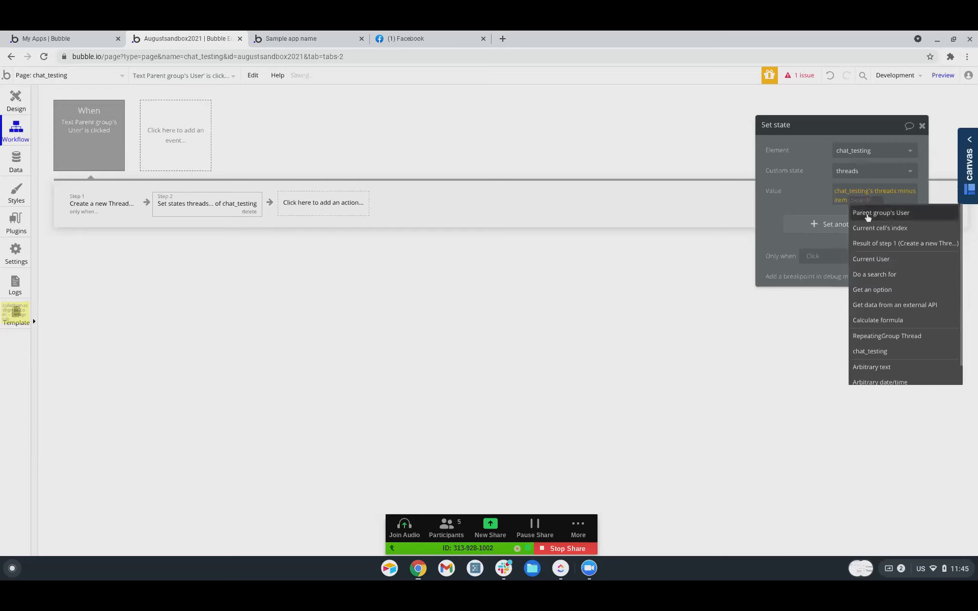
type("cha")
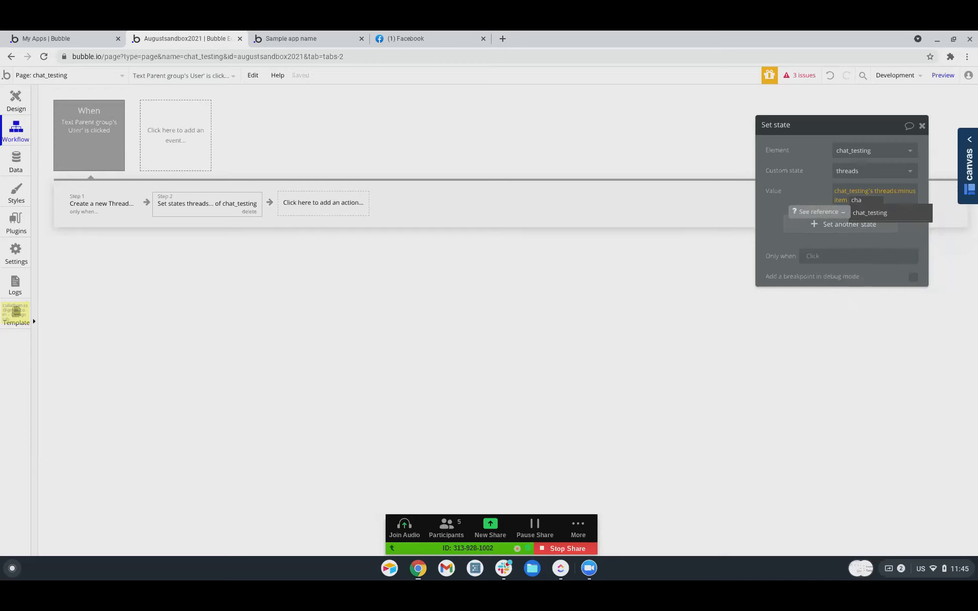
left_click(877, 216)
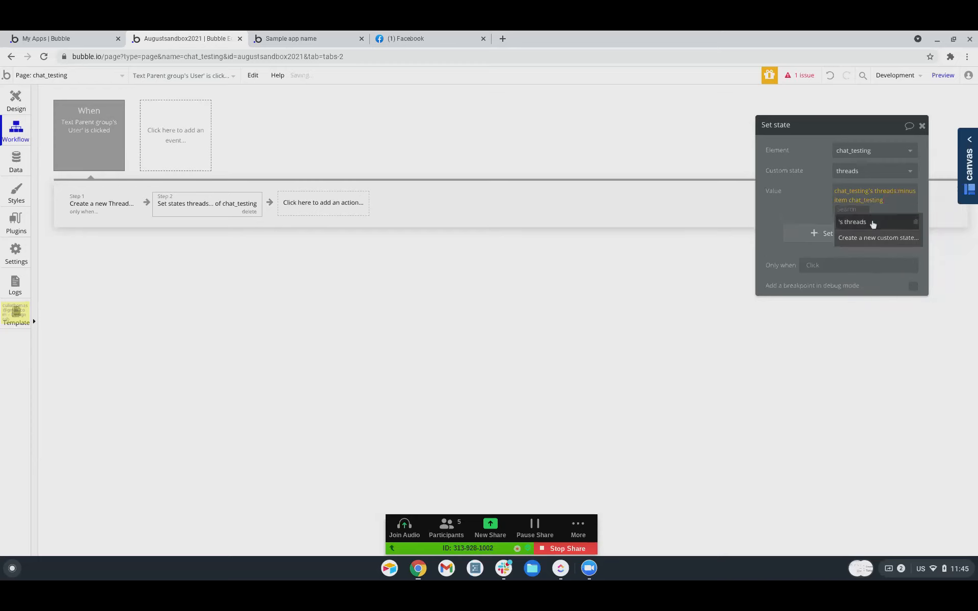
left_click(872, 222)
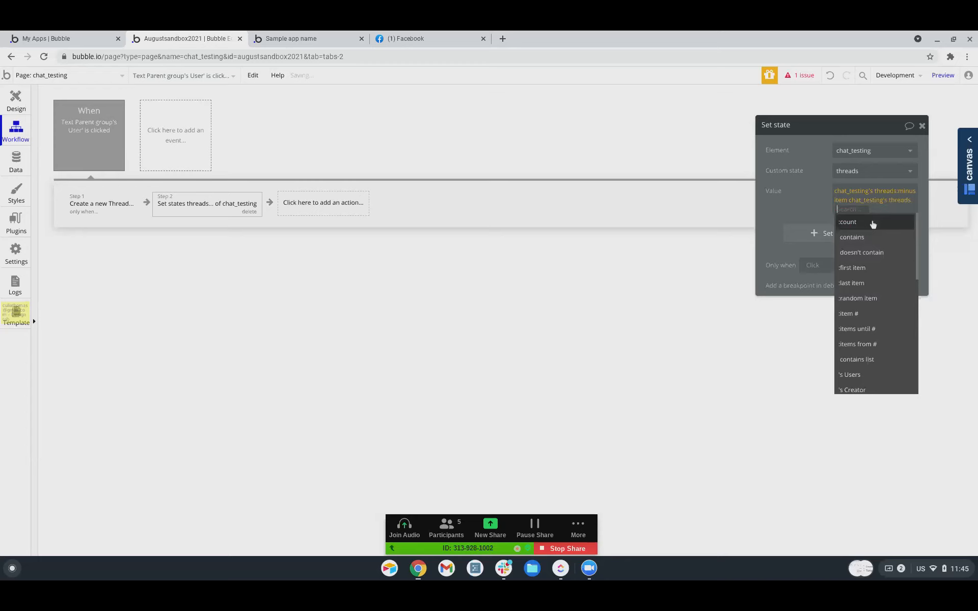
left_click(871, 284)
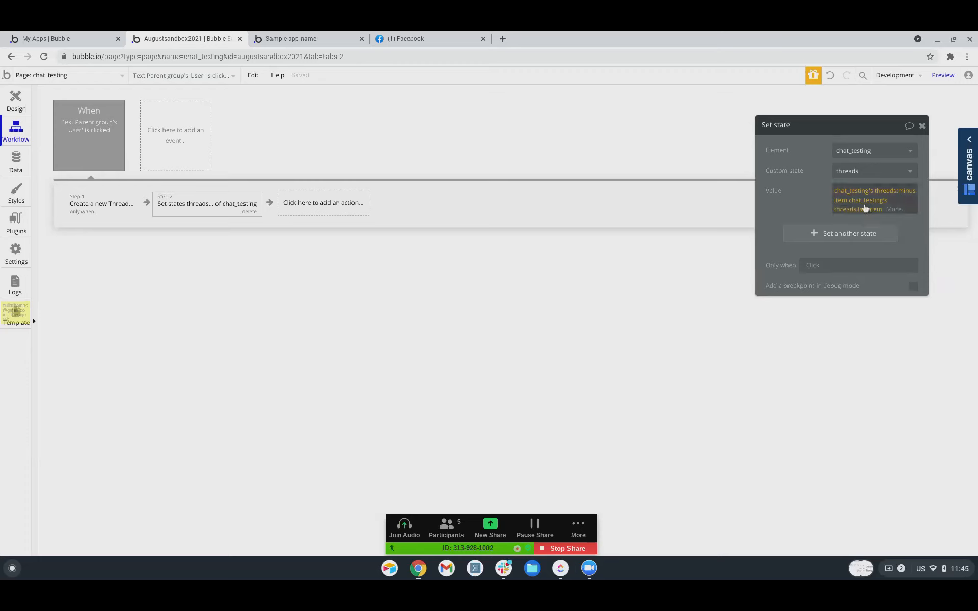
left_click(865, 209)
left_click(861, 271)
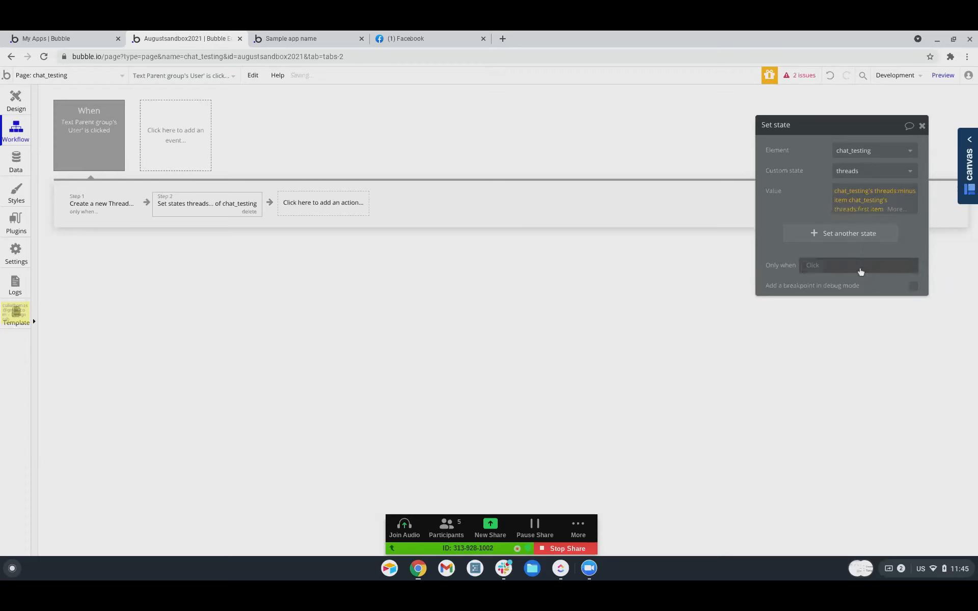
left_click(889, 213)
Append :plus item with chat_testing as the item.
scroll(858, 357, "down", 5)
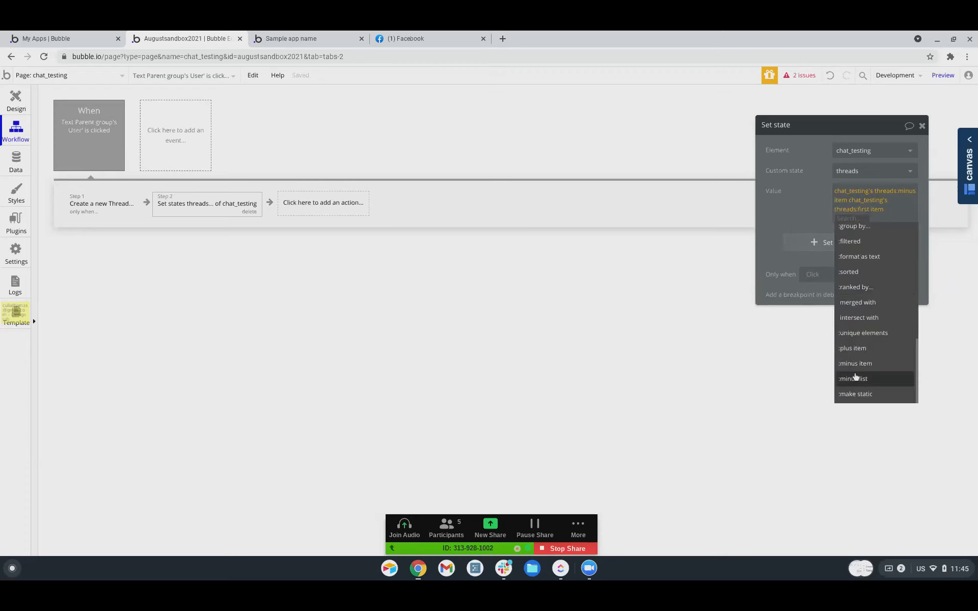
left_click(850, 348)
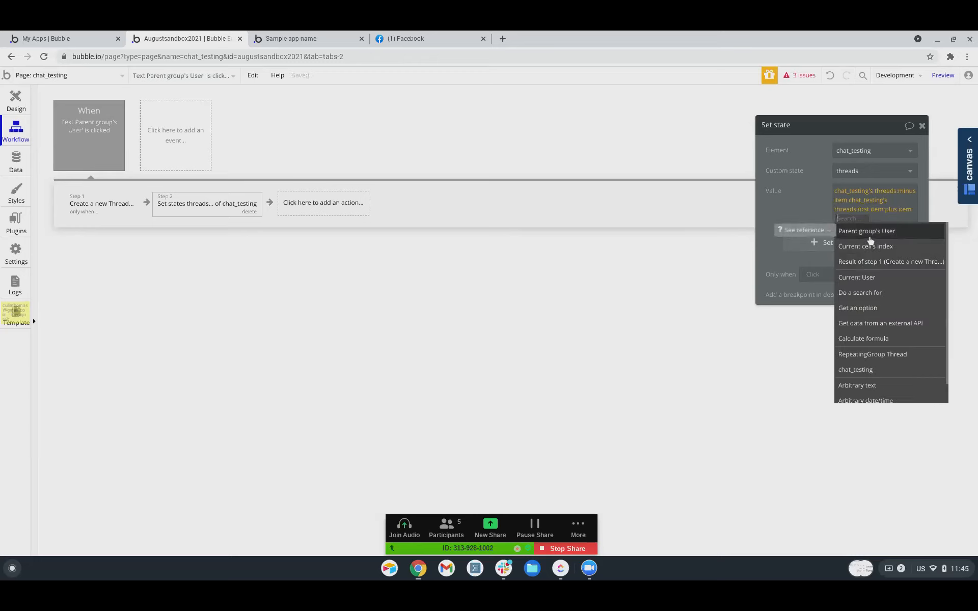
type("chat")
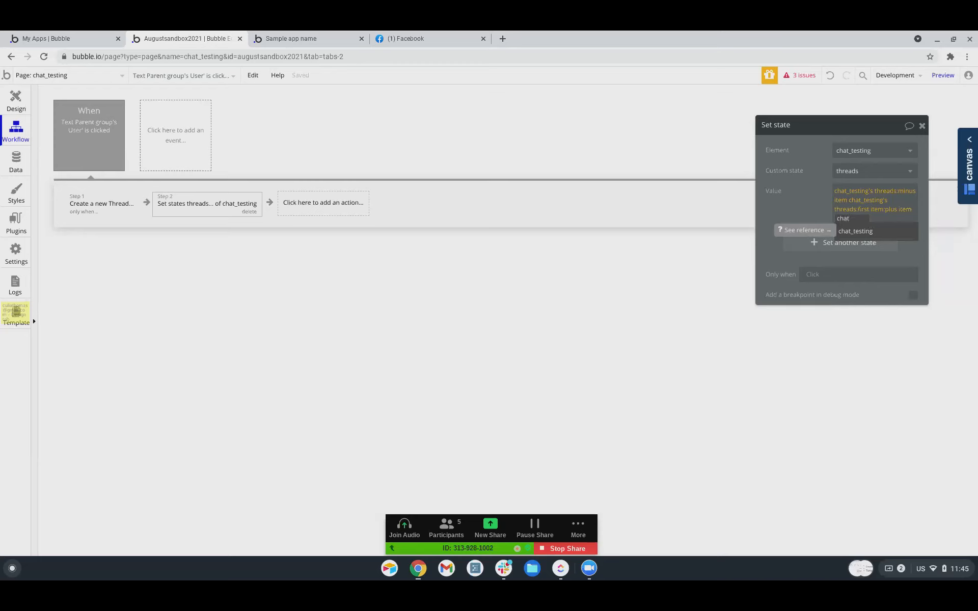
left_click(867, 233)
Clear the Value and rebuild it as chat_testing's threads :plus item Do a search for.
right_click(893, 217)
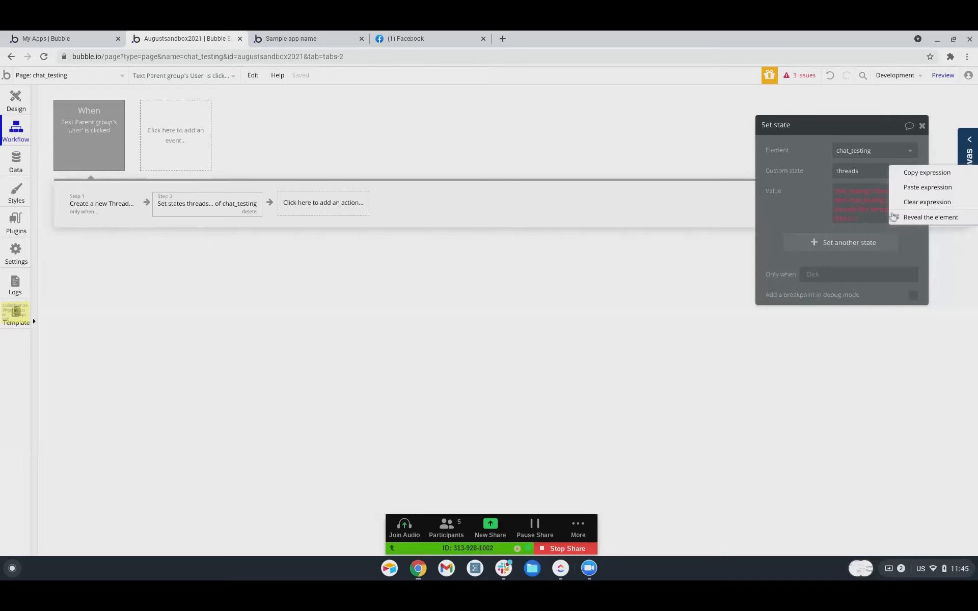
left_click(913, 203)
left_click(847, 192)
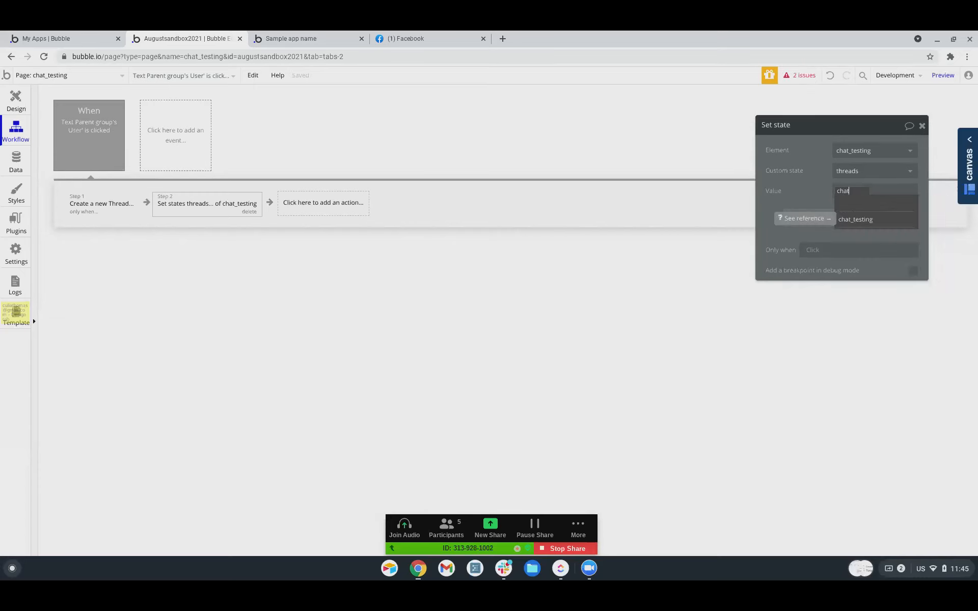
left_click(866, 219)
left_click(889, 203)
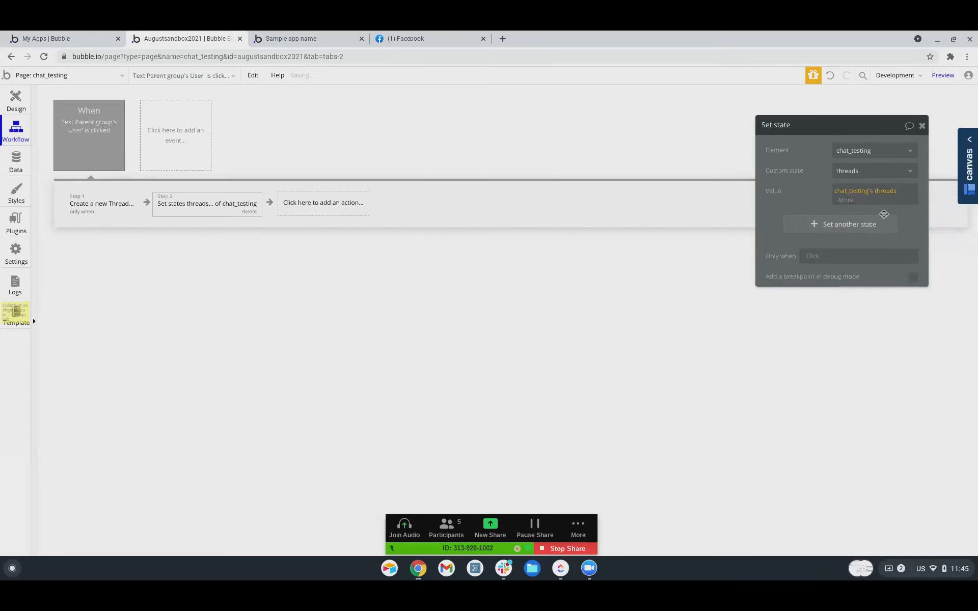
left_click(854, 202)
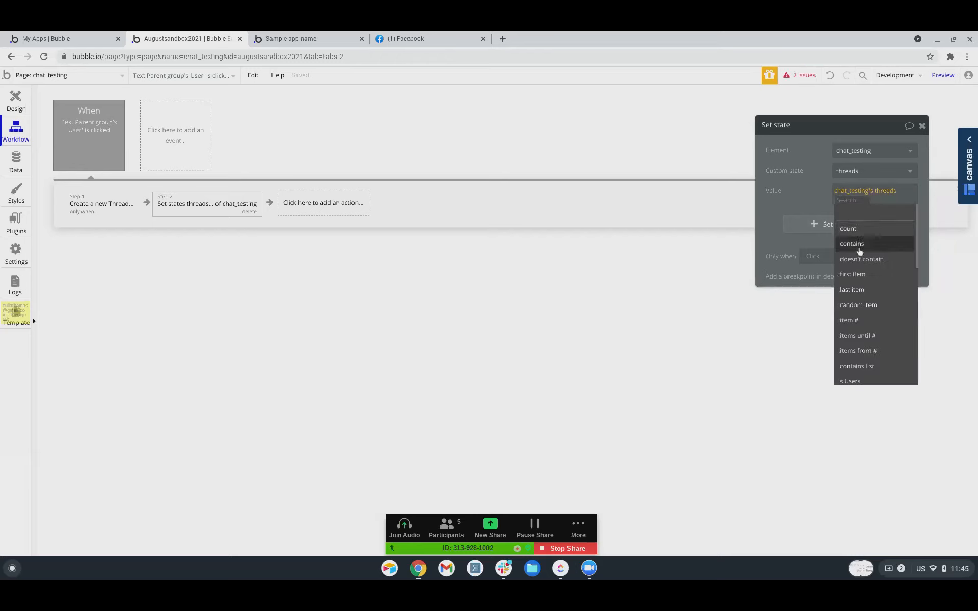
scroll(859, 264, "down", 5)
left_click(858, 331)
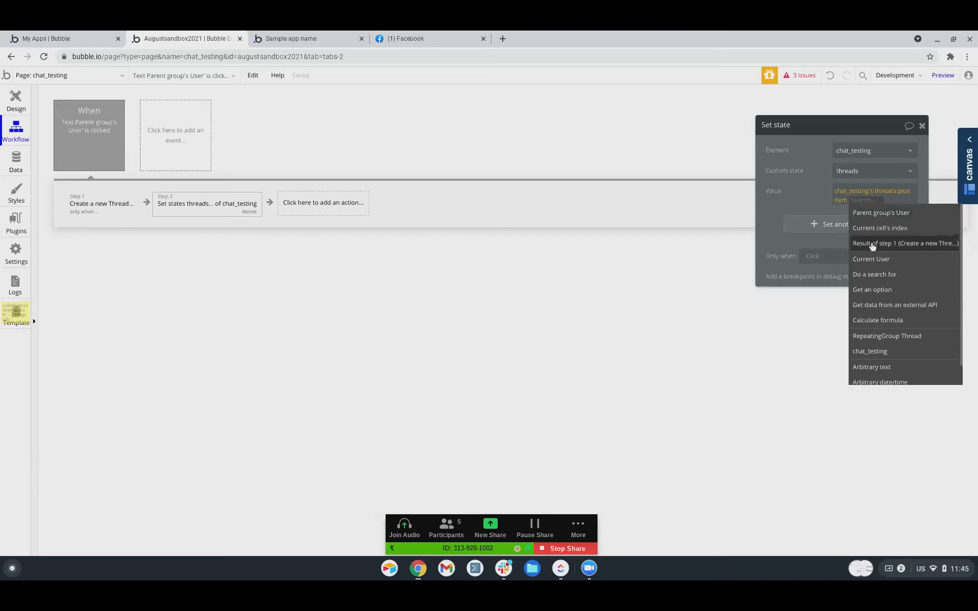
left_click(866, 276)
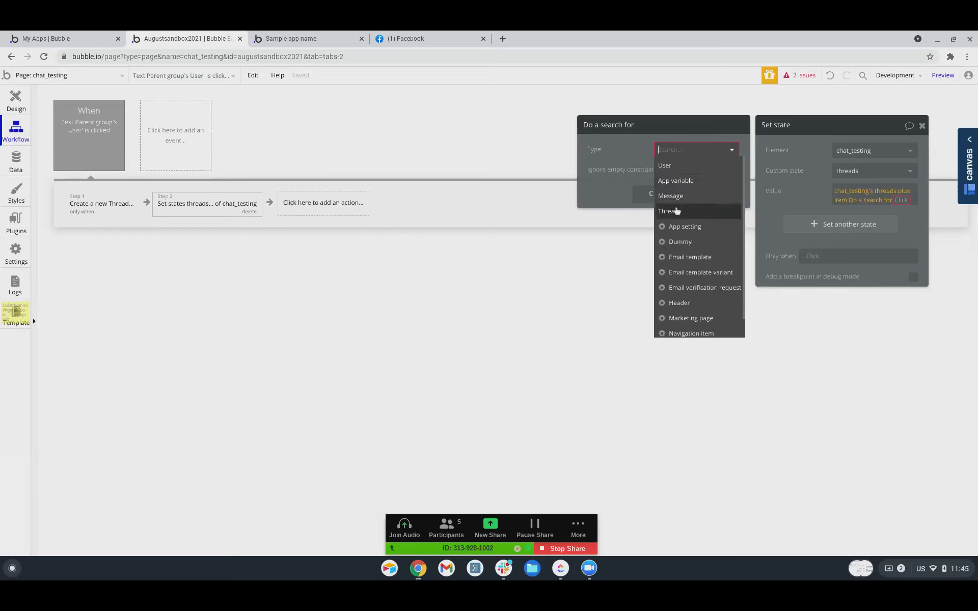
Search Threads with the constraint Users contains Current User.
left_click(677, 211)
left_click(656, 177)
left_click(599, 175)
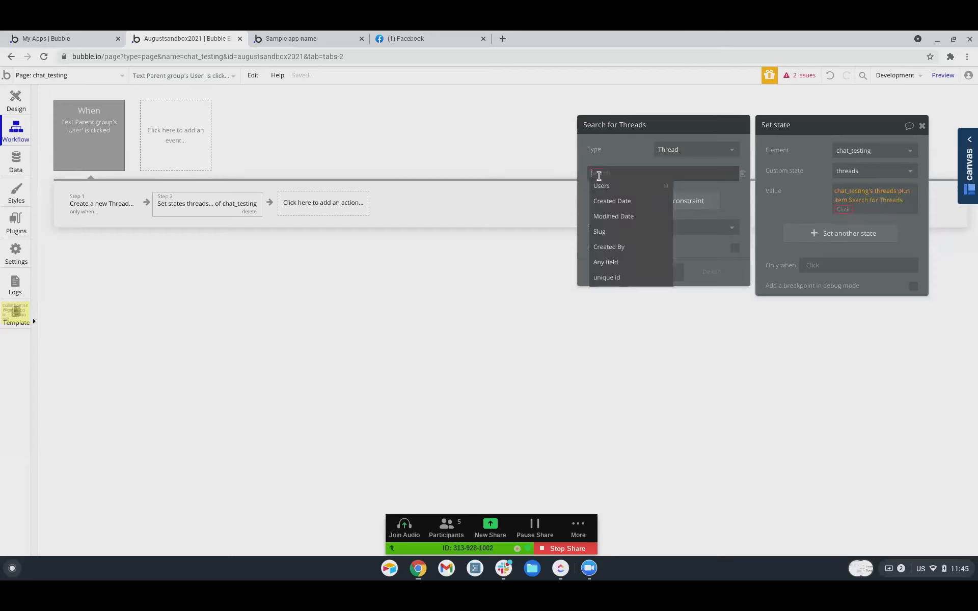
left_click(607, 185)
left_click(616, 179)
left_click(618, 191)
left_click(645, 173)
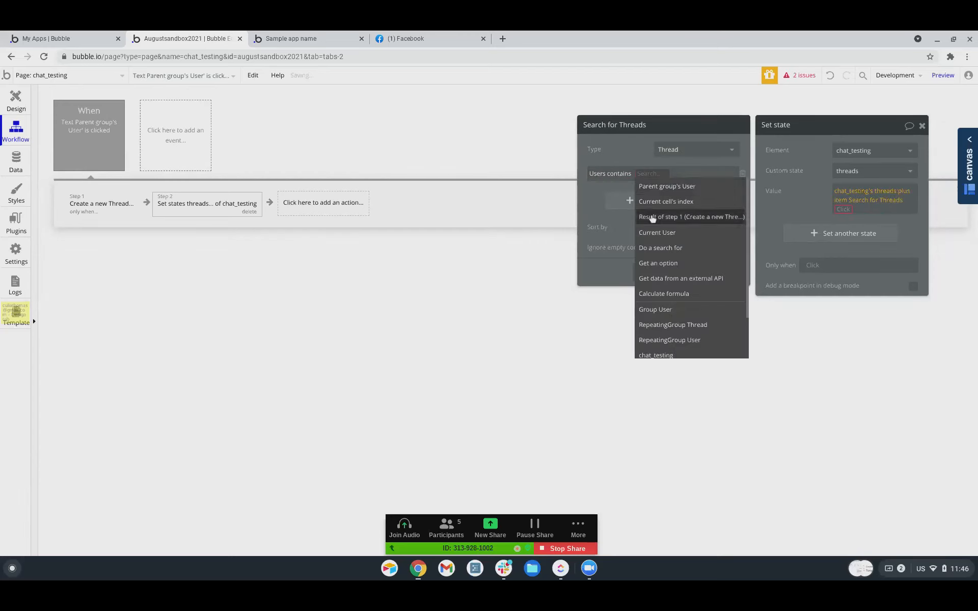
left_click(657, 232)
Add a second search constraint: Users contains Parent group's User.
left_click(631, 200)
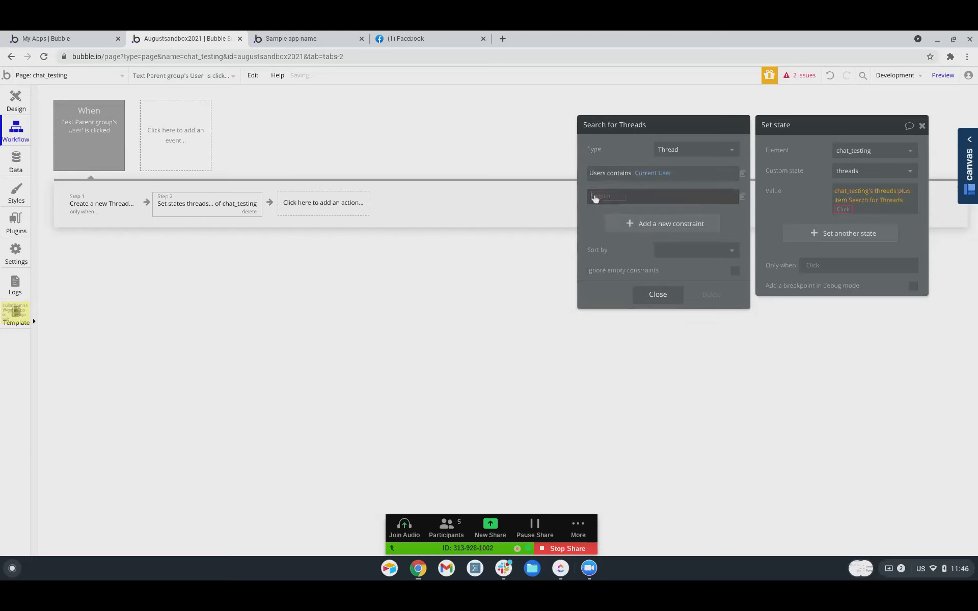
left_click(608, 208)
left_click(616, 197)
left_click(622, 213)
left_click(646, 197)
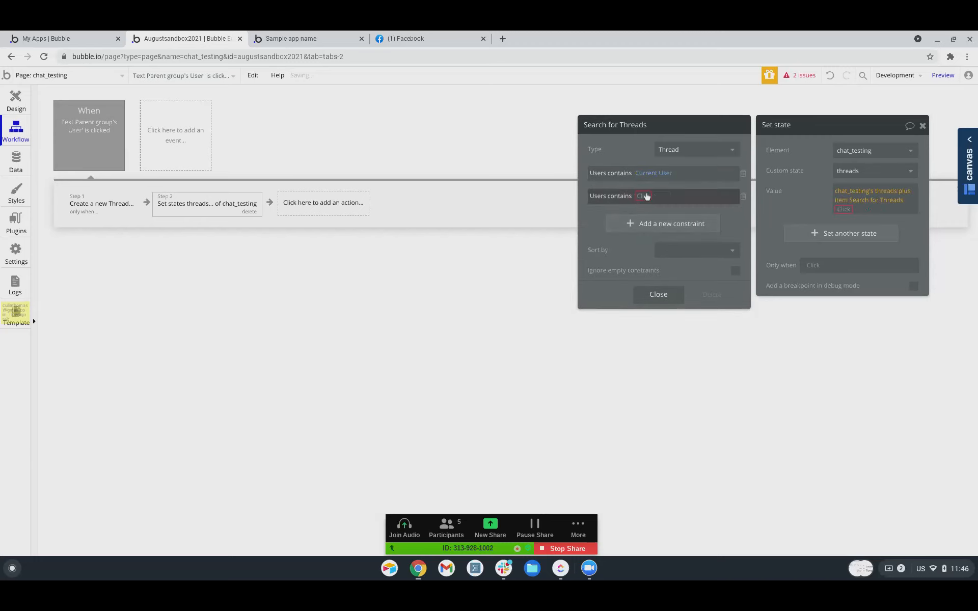
left_click(660, 210)
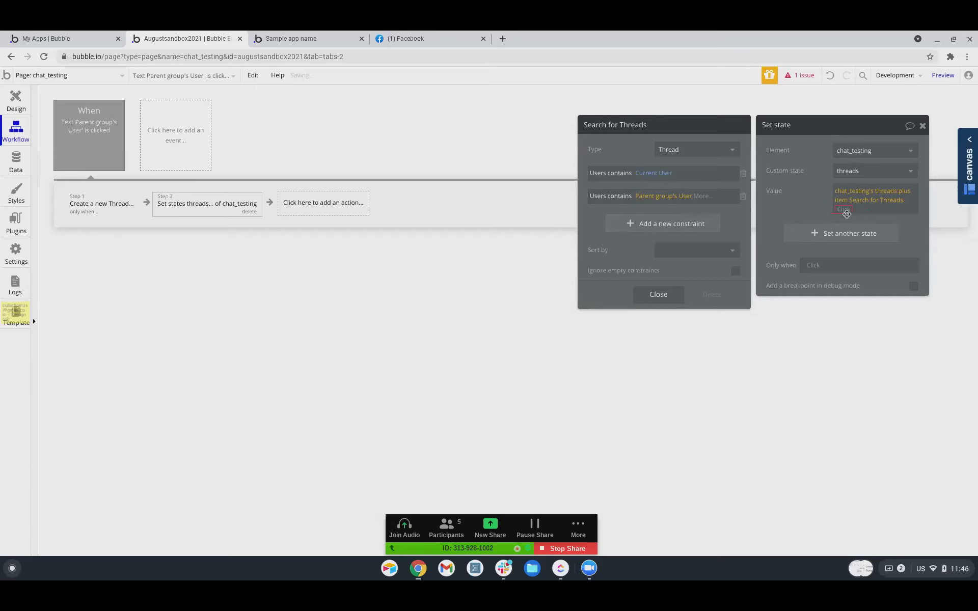
Take the search result's :first item to finish the threads value.
left_click(846, 214)
left_click(849, 271)
left_click(813, 212)
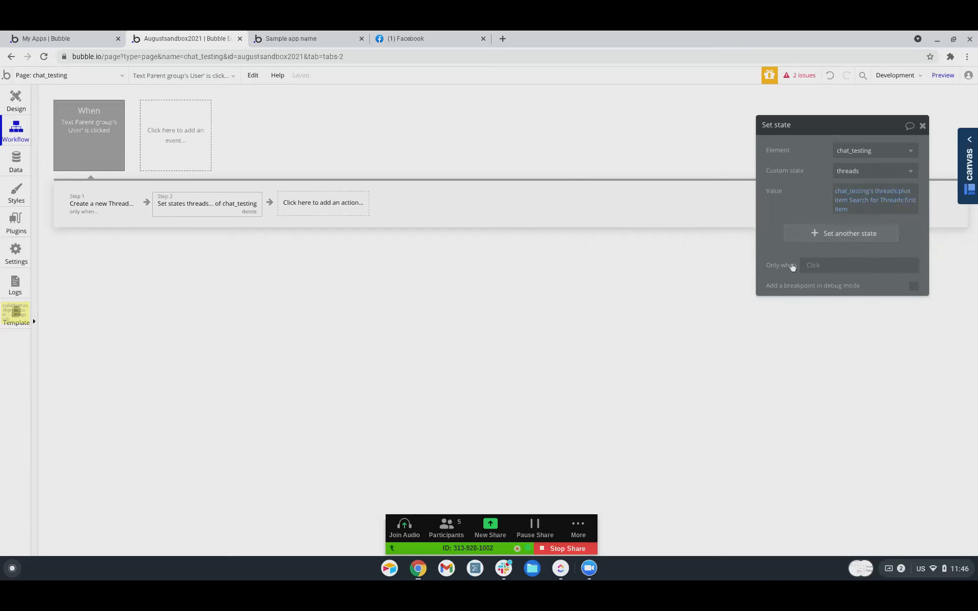
left_click(306, 204)
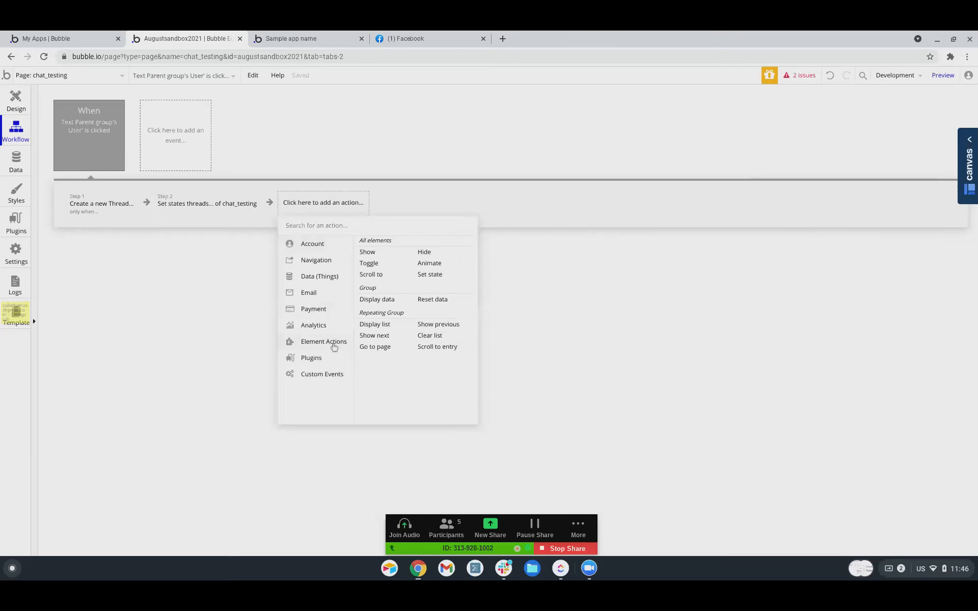
Add a Set state action as step 3 targeting chat_testing's threads state.
left_click(430, 275)
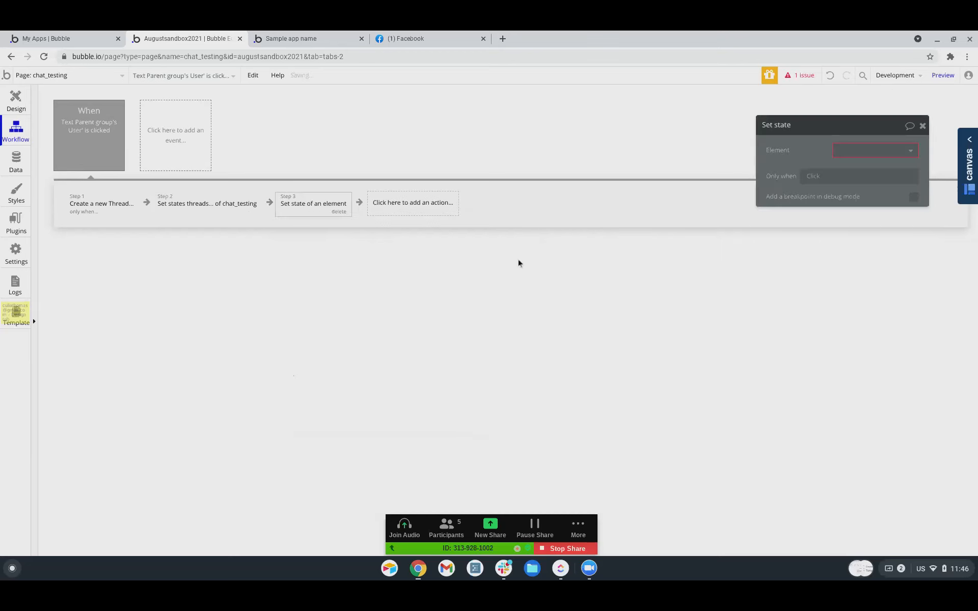
left_click(840, 152)
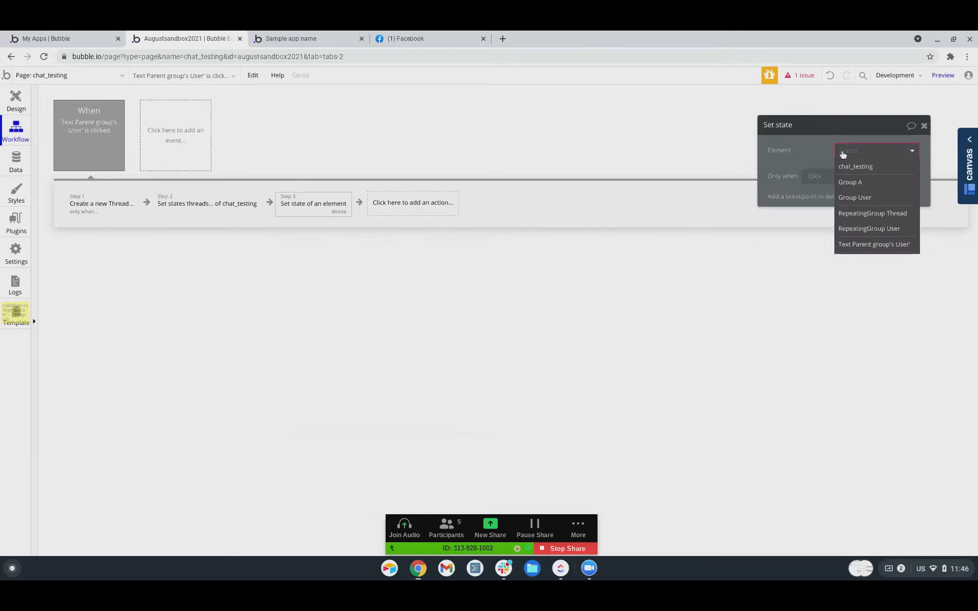
left_click(865, 166)
left_click(858, 171)
left_click(851, 184)
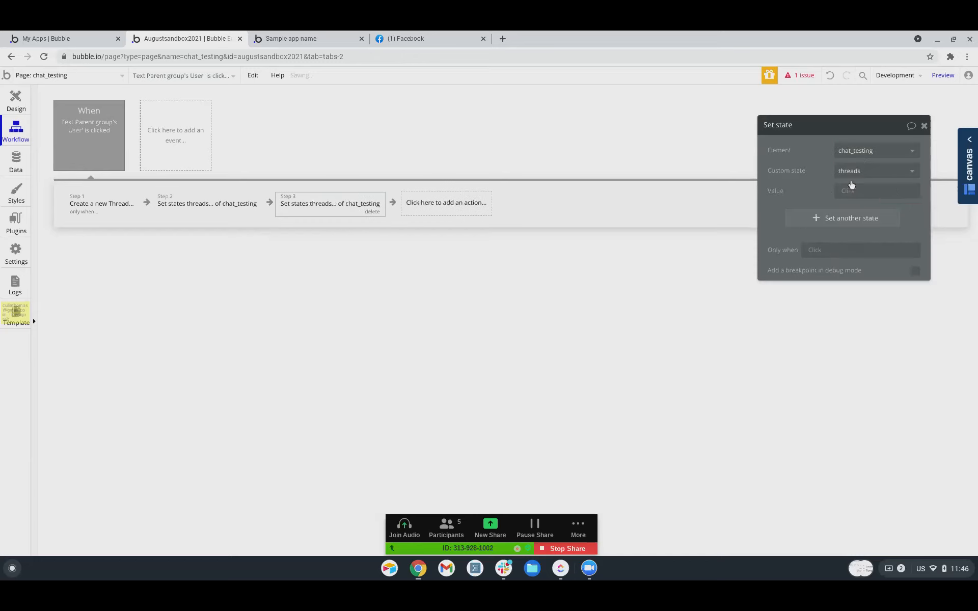
left_click(849, 190)
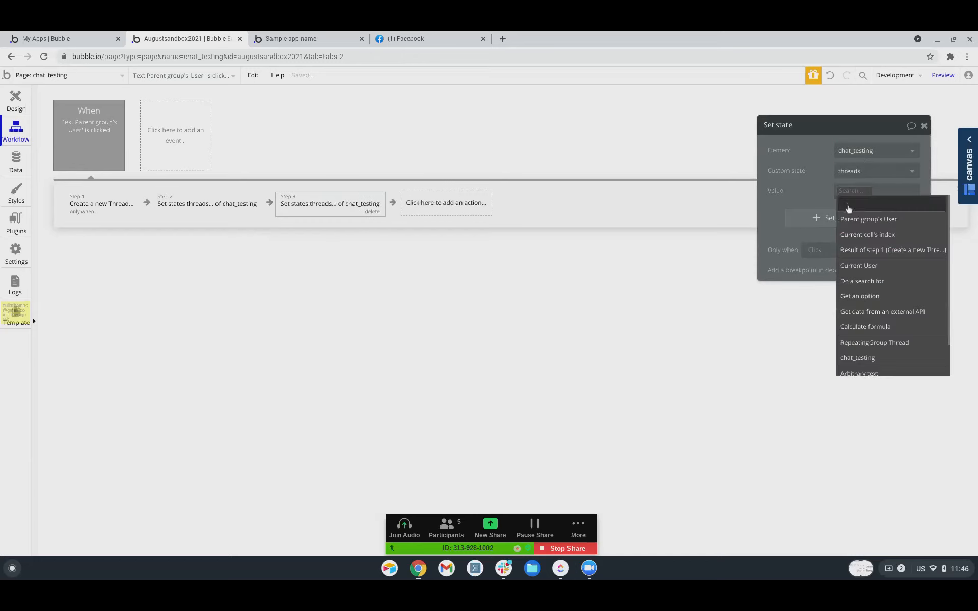
Set the value to chat_testing's threads :minus item chat_testing's threads :first item.
type("chat")
left_click(851, 223)
left_click(880, 207)
left_click(851, 205)
scroll(858, 313, "down", 5)
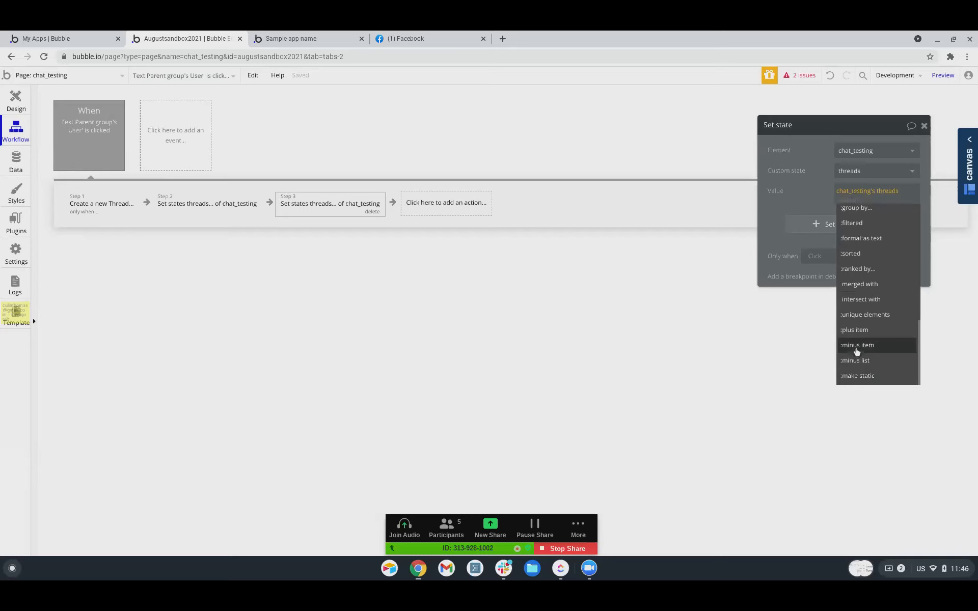
left_click(856, 347)
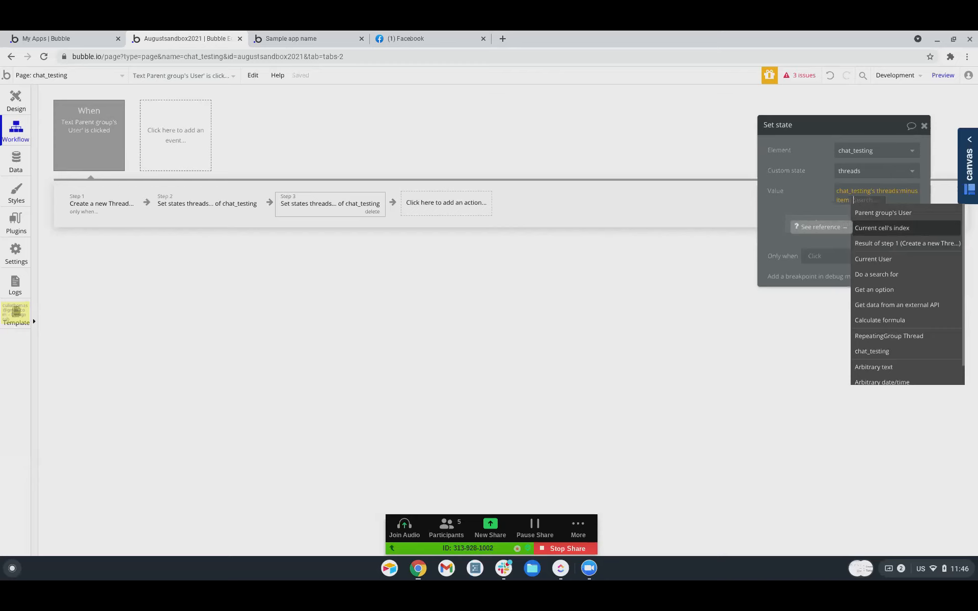
type("cha")
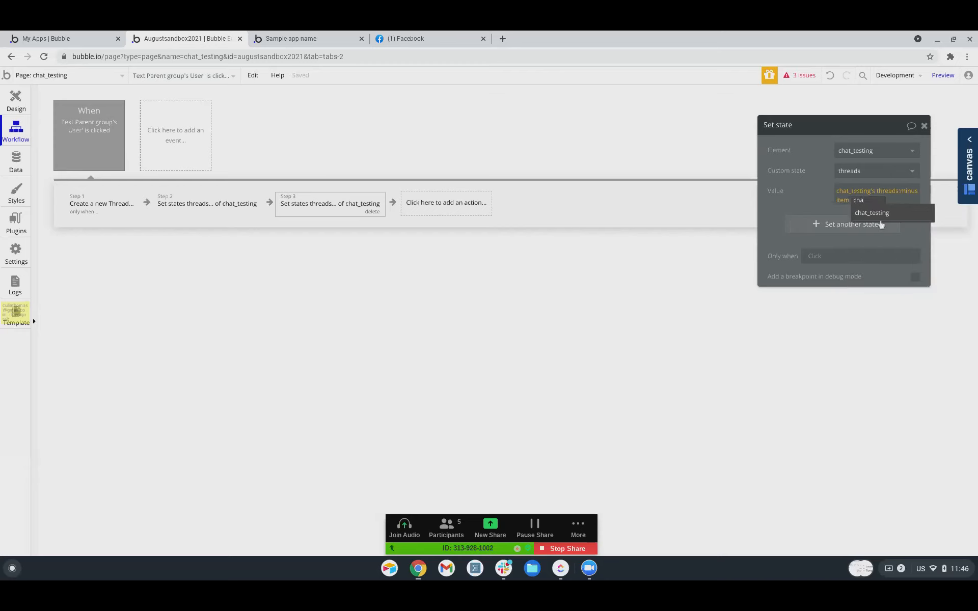
left_click(884, 214)
left_click(864, 224)
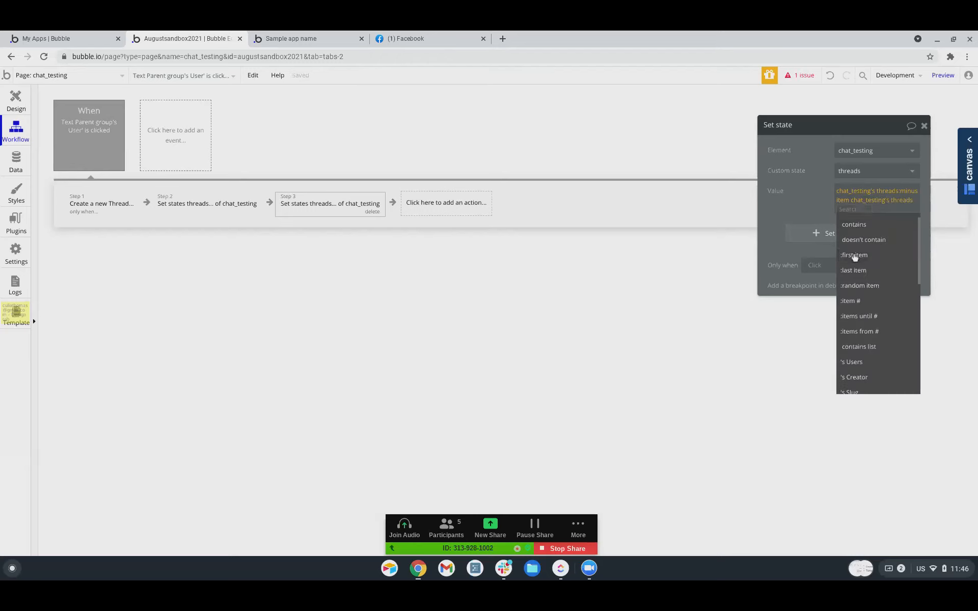
left_click(861, 261)
Add the condition Only when chat_testing's threads:count > 3.
left_click(811, 266)
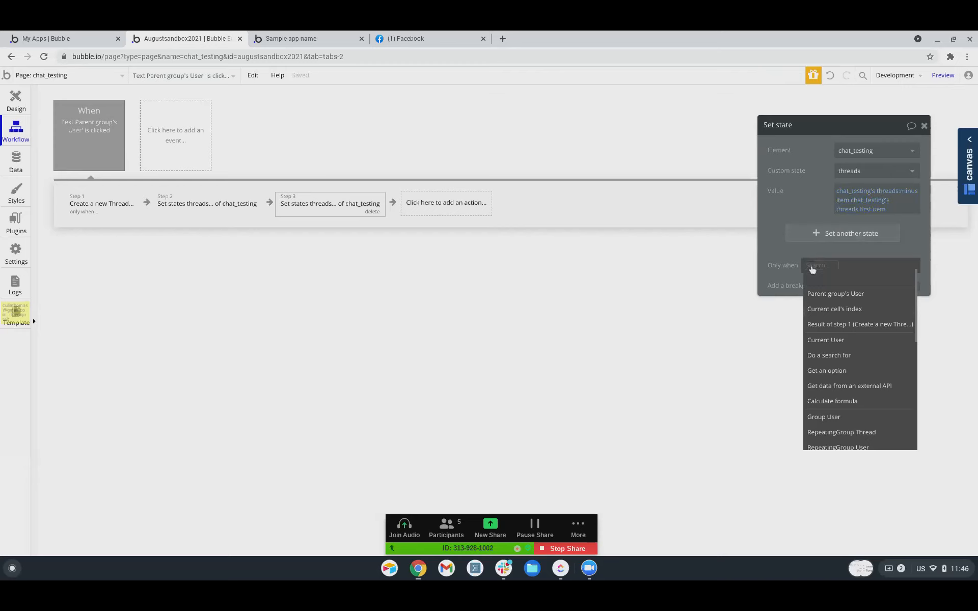
type("chat")
left_click(831, 294)
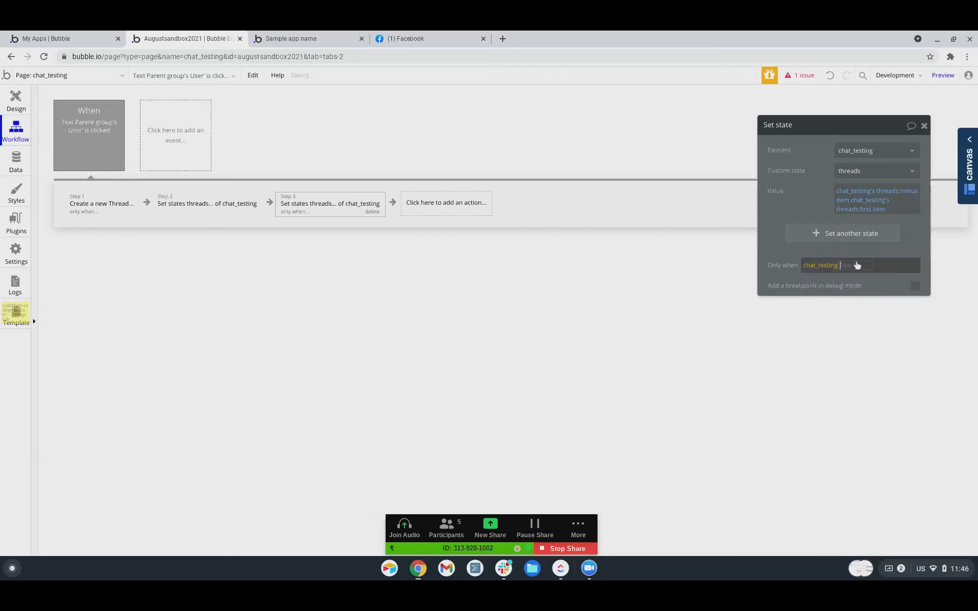
left_click(858, 279)
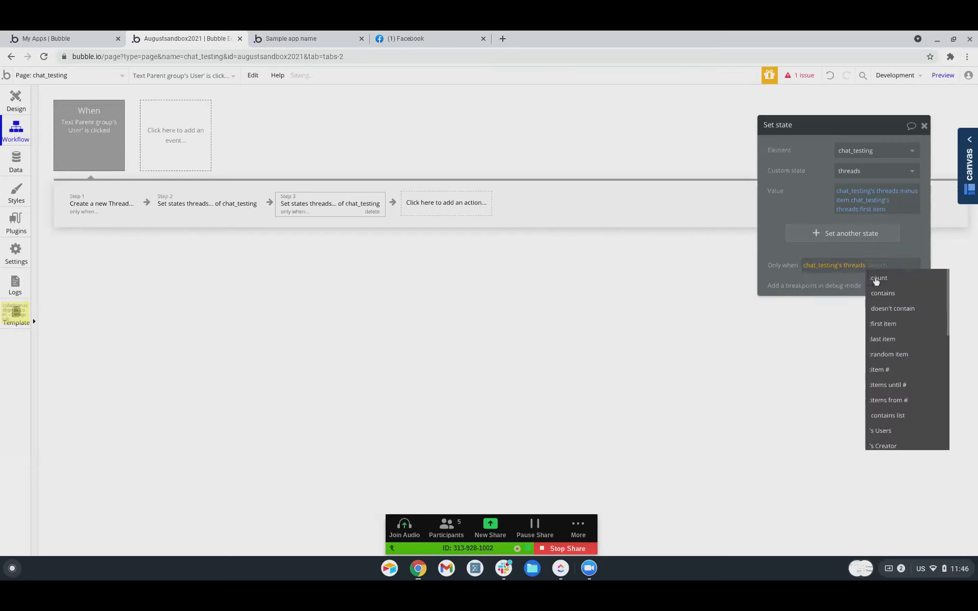
left_click(876, 279)
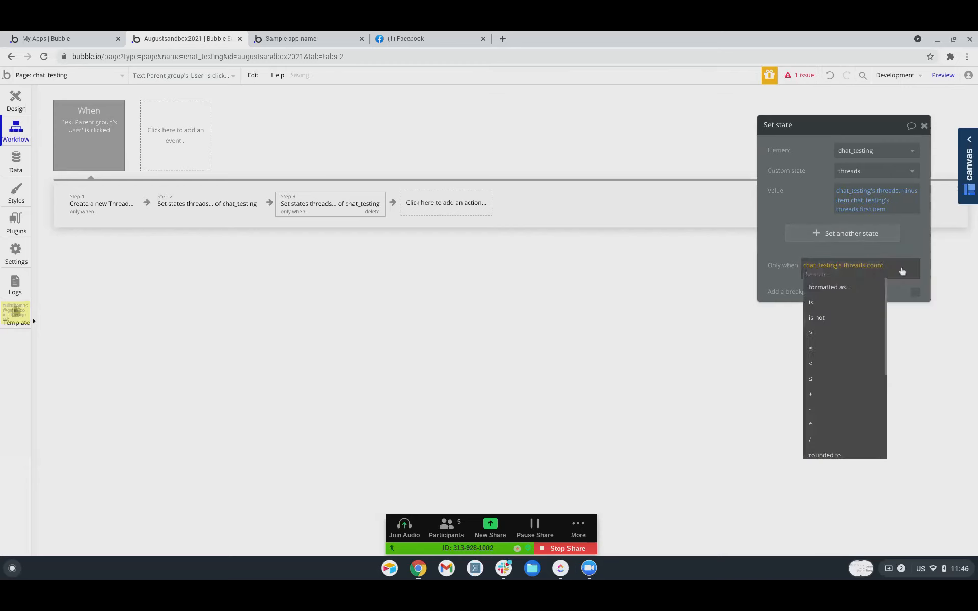
left_click(829, 334)
type("3")
left_click(788, 280)
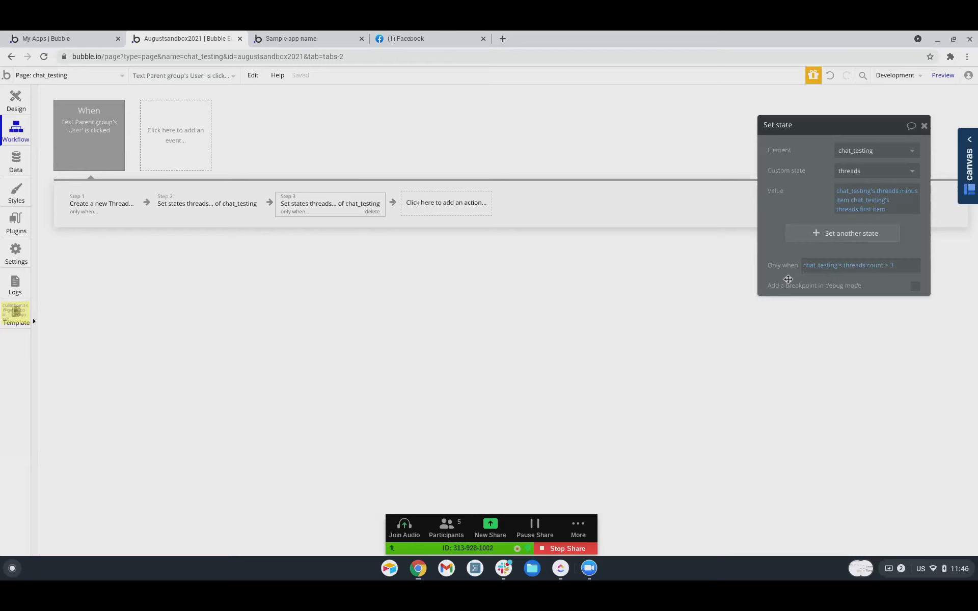
Check the Create a new Thread, add-thread and remove-first-thread steps, then go back to Design.
left_click(102, 216)
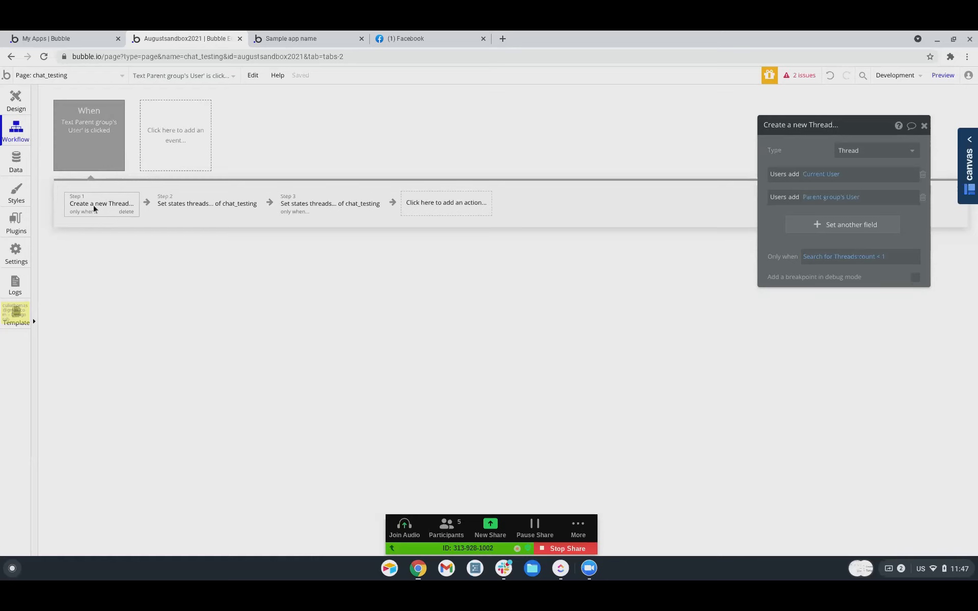
left_click(191, 207)
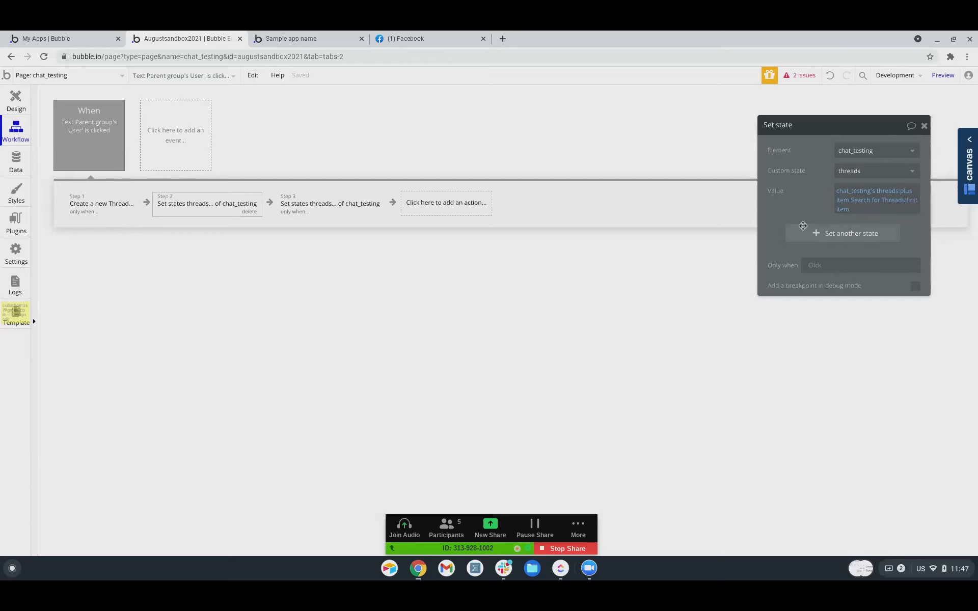
left_click(102, 207)
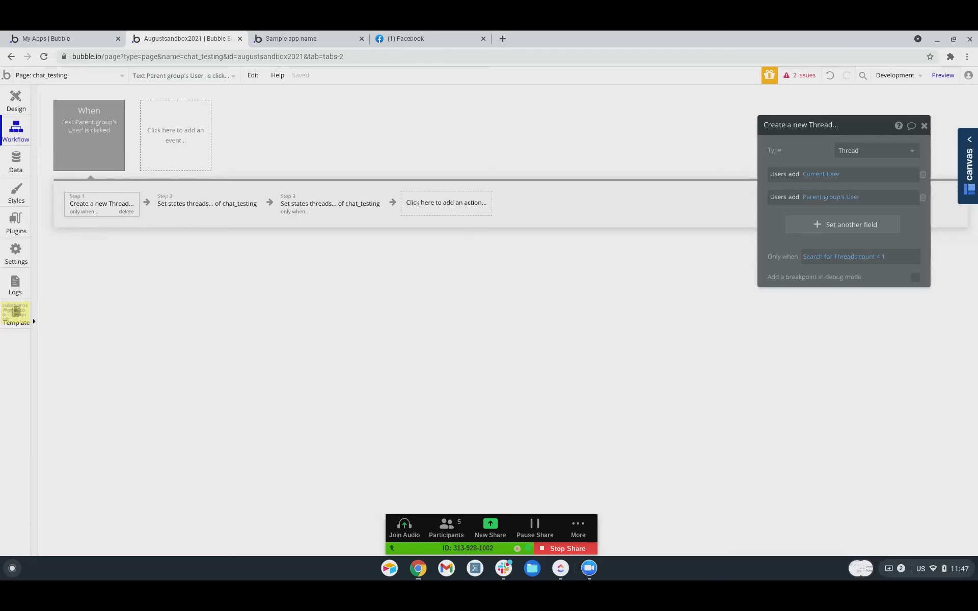
left_click(162, 210)
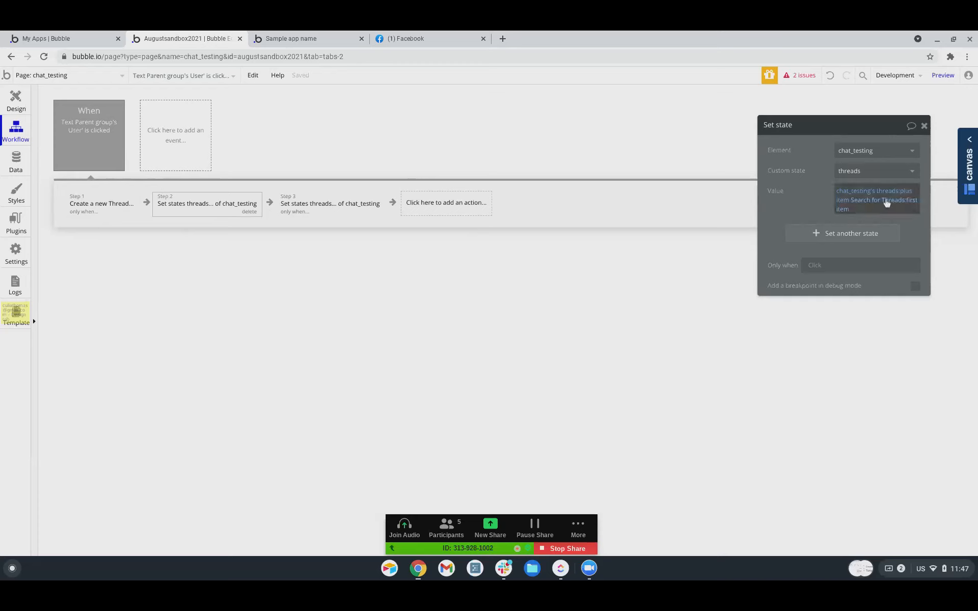
left_click(334, 210)
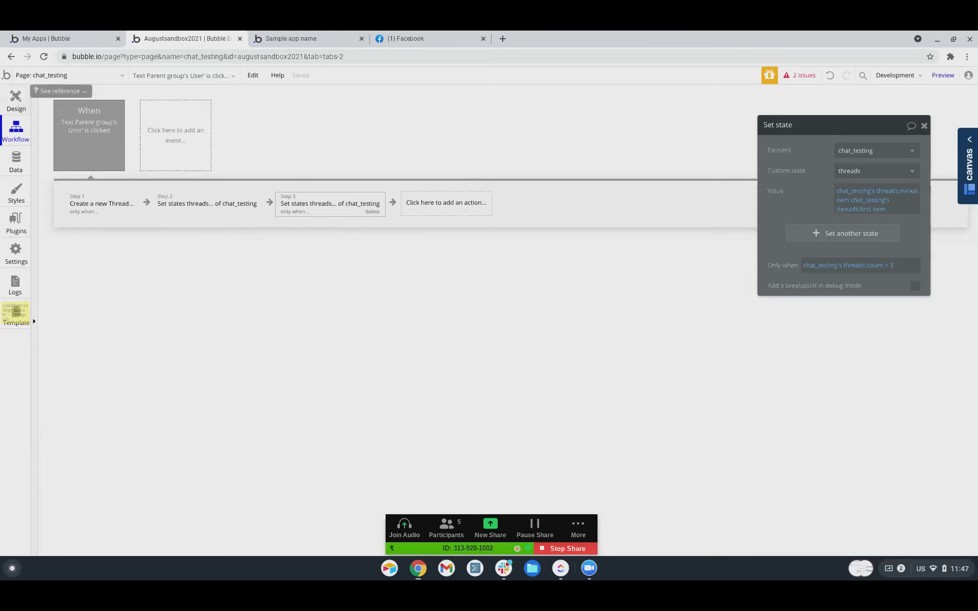
left_click(16, 99)
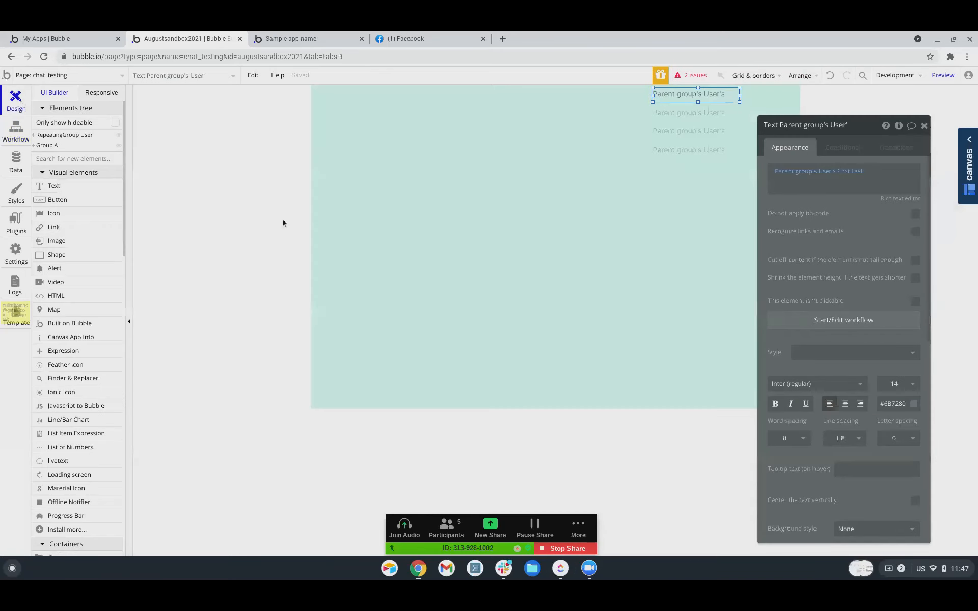
Open the chat reusable element and shorten the message repeating group from its bottom edge.
left_click(59, 74)
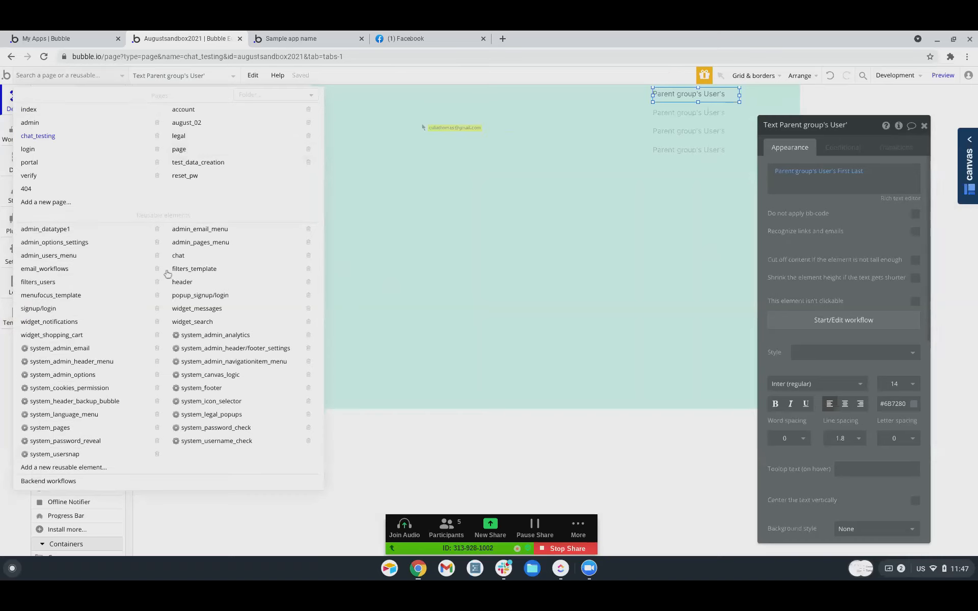
left_click(179, 259)
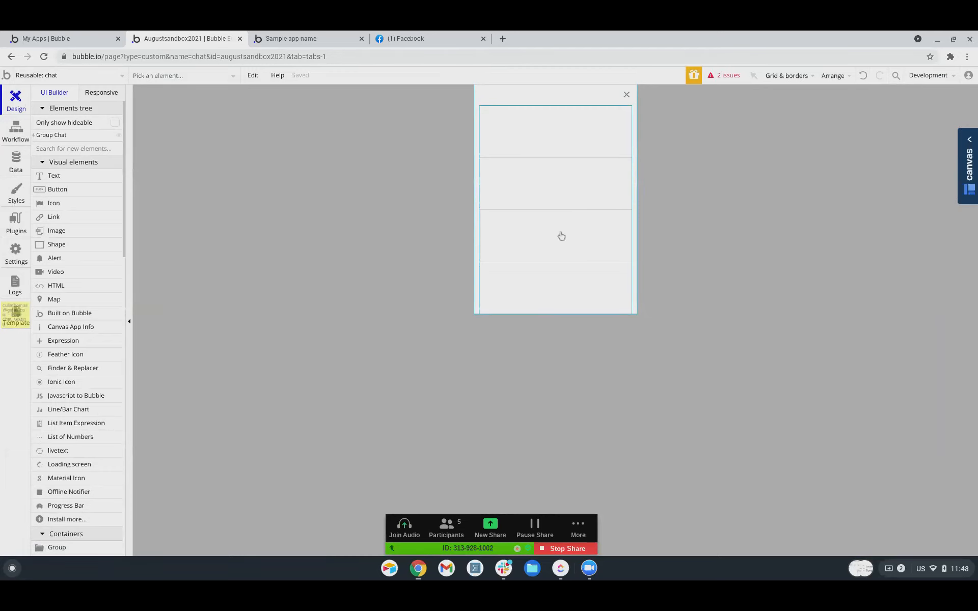
left_click(549, 253)
left_click_drag(556, 314, 555, 282)
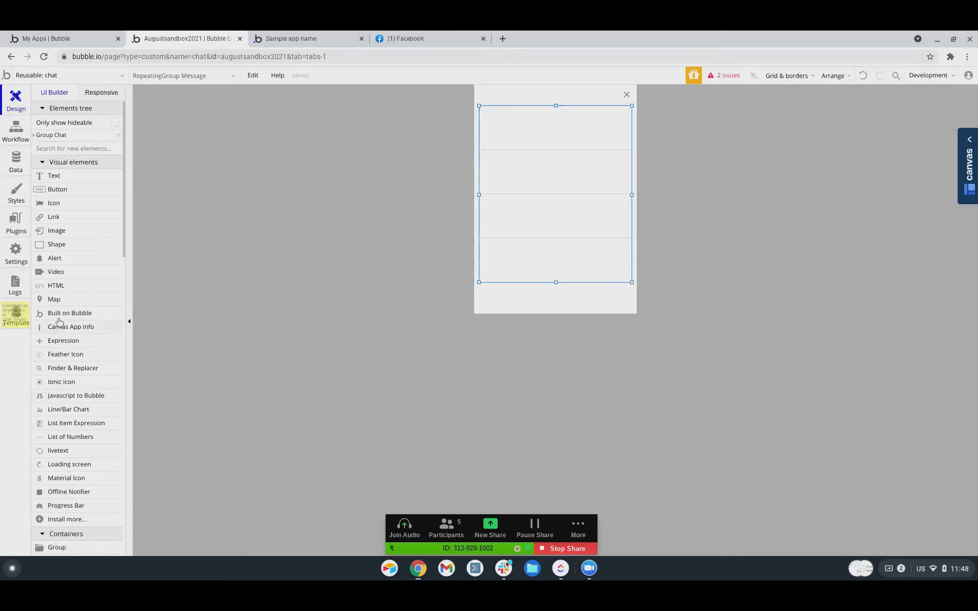
Draw a text input at the popup's bottom with a button beside it.
scroll(64, 283, "down", 6)
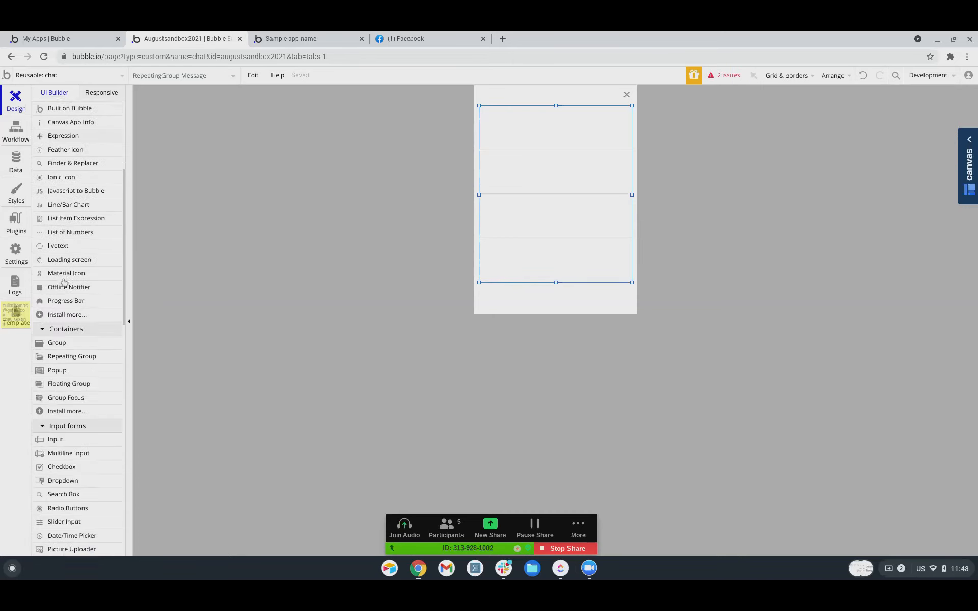
scroll(64, 283, "down", 1)
left_click(57, 289)
left_click_drag(484, 288, 574, 307)
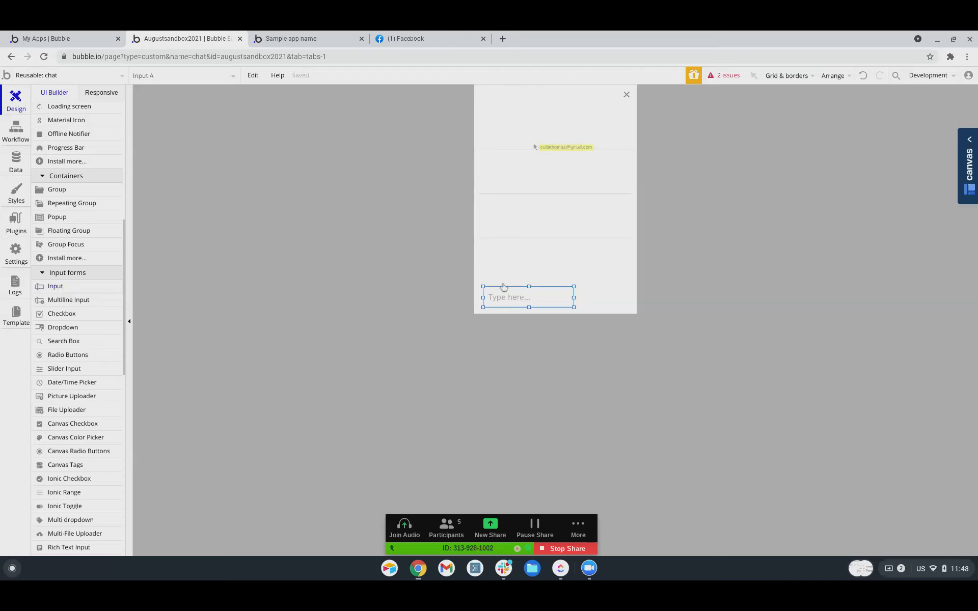
scroll(65, 196, "up", 7)
left_click(62, 191)
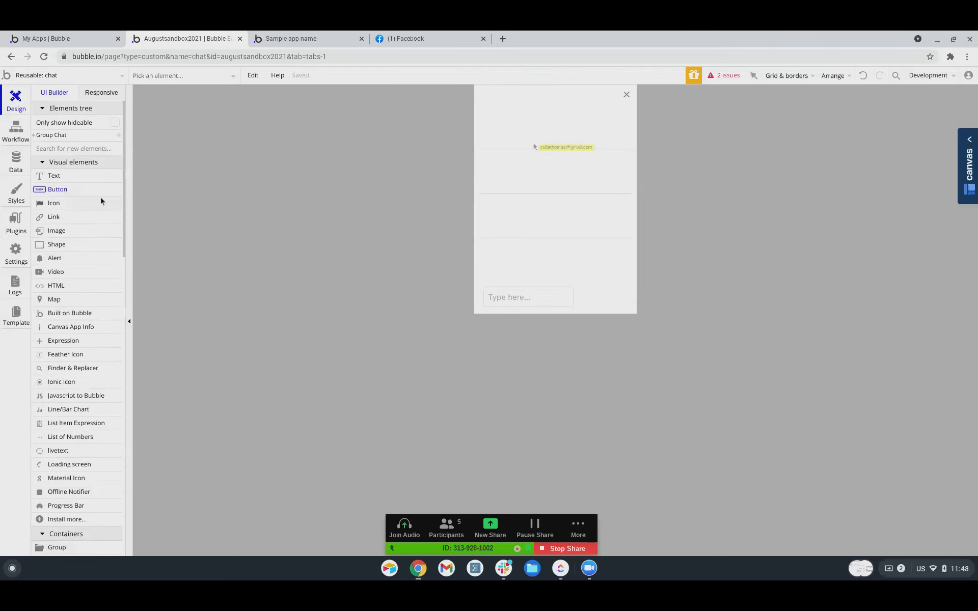
left_click_drag(578, 288, 633, 305)
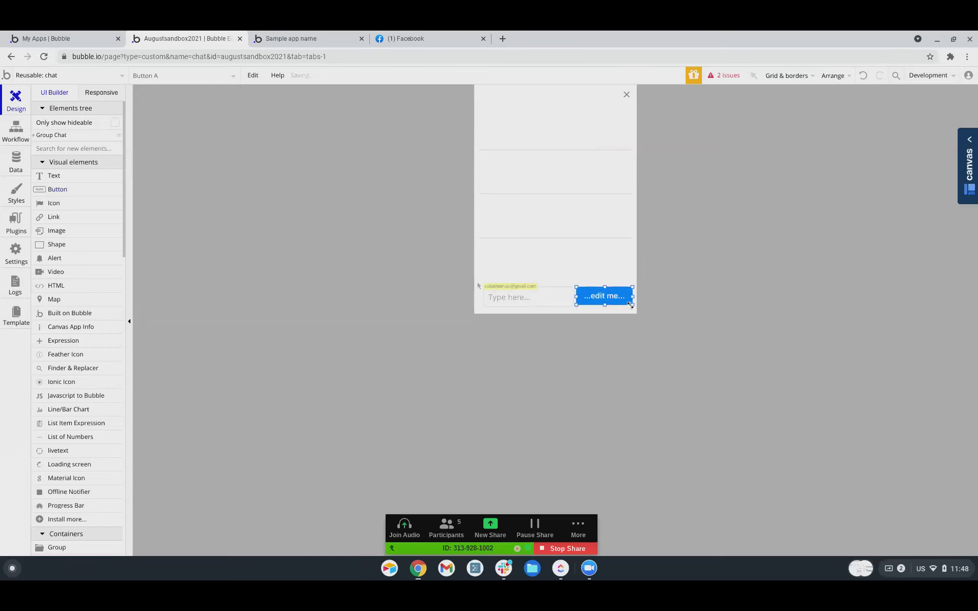
Set the button height to 40 and align the input and button along their tops.
left_click(542, 306)
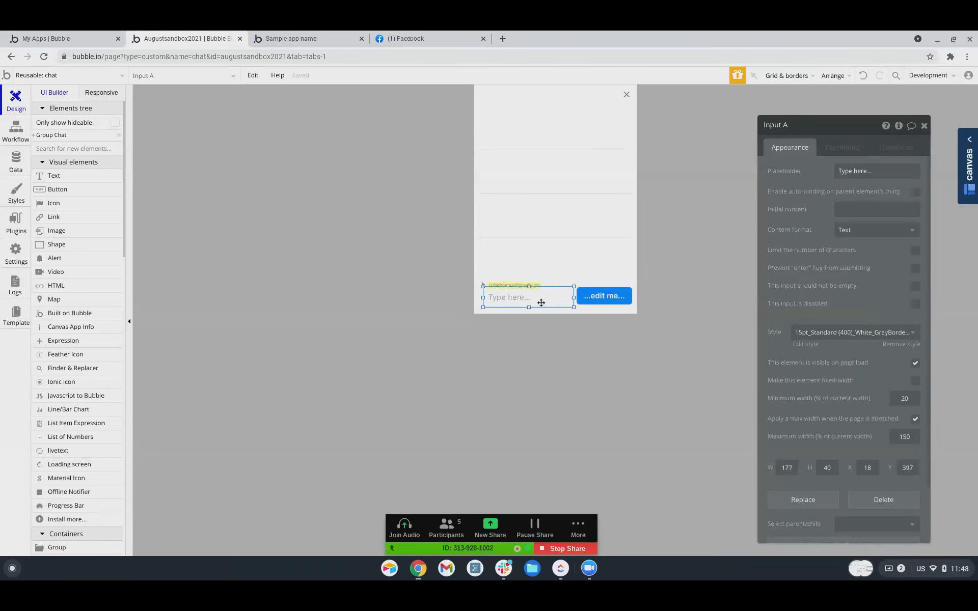
left_click(622, 303)
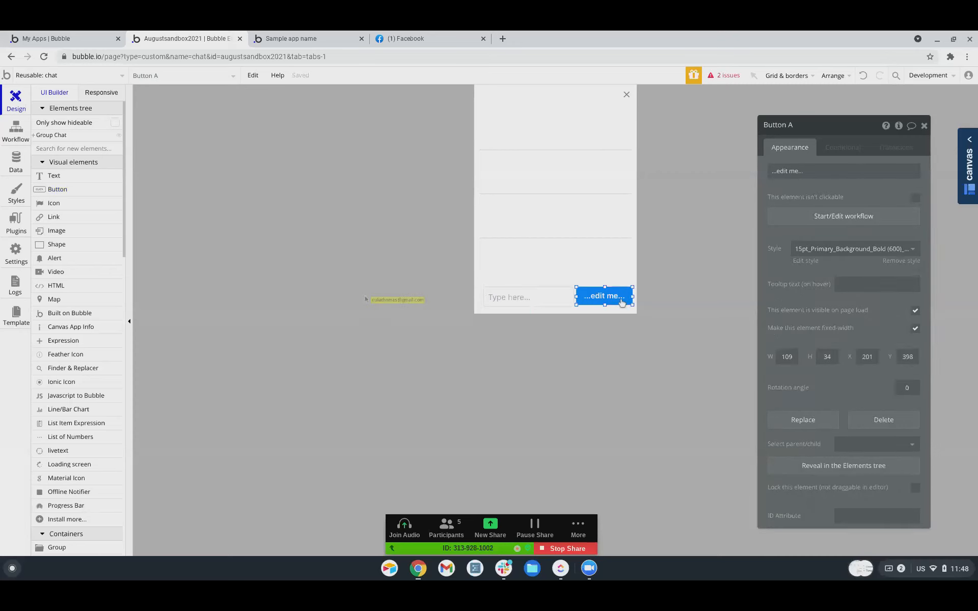
left_click(834, 355)
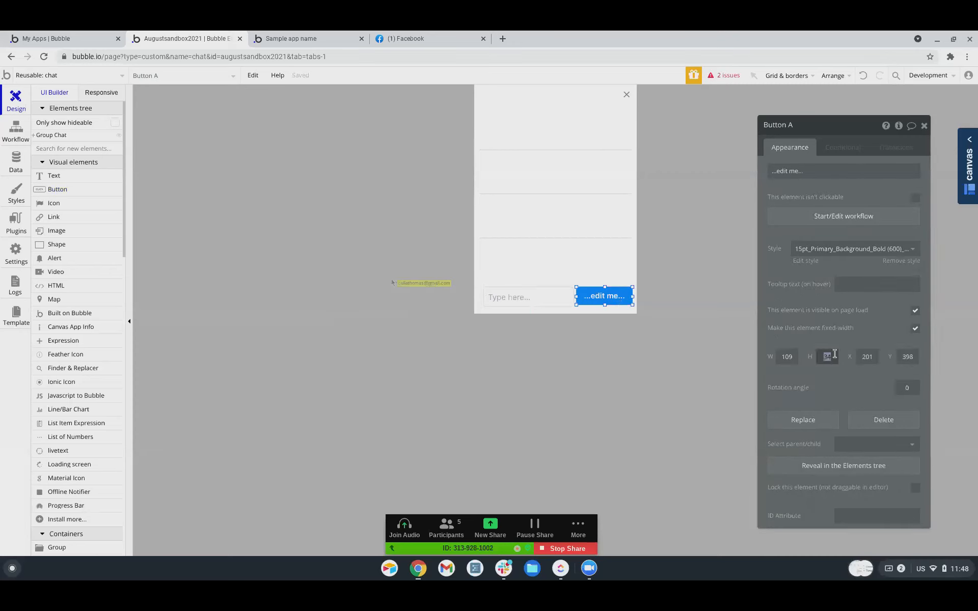
type("40")
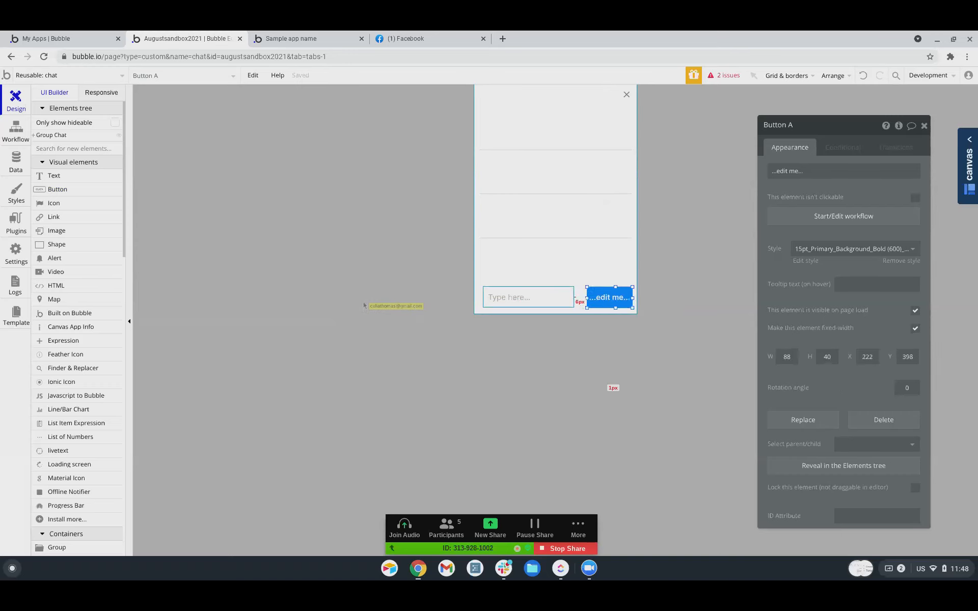
left_click(553, 295, "shift")
right_click(553, 295)
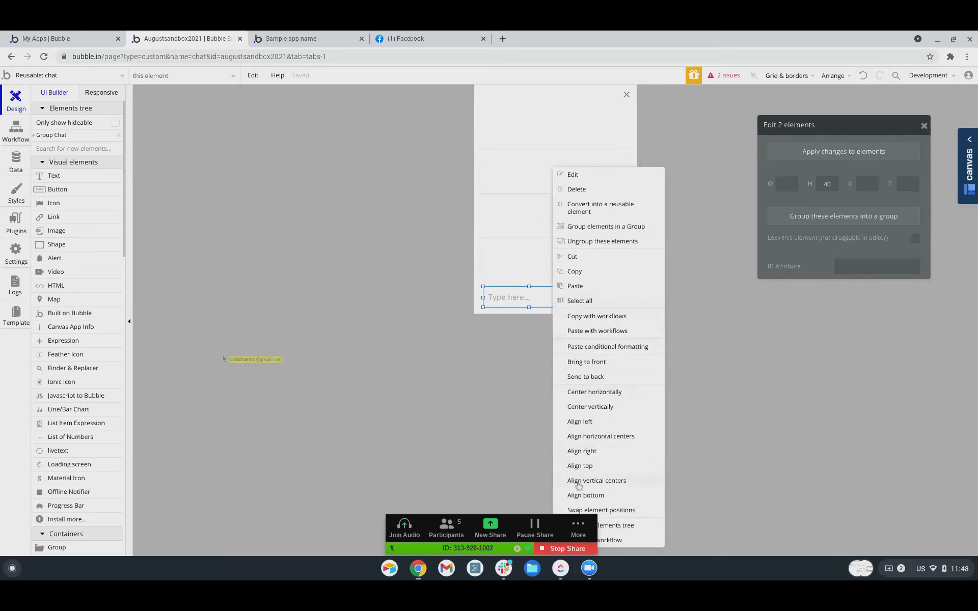
left_click(591, 466)
left_click(560, 295)
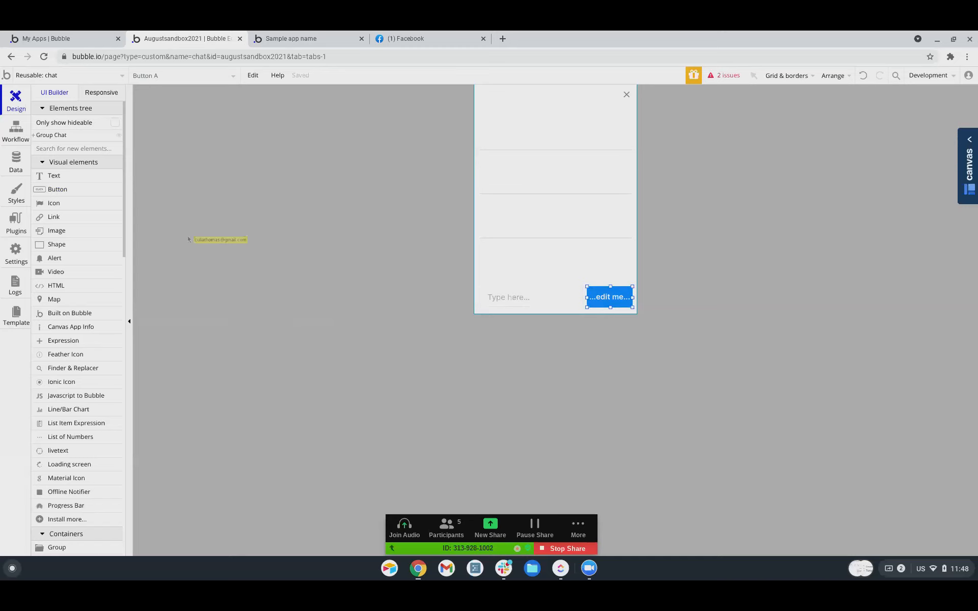
double_click(607, 302)
Start the button's workflow with a Create a new Message action.
left_click(815, 220)
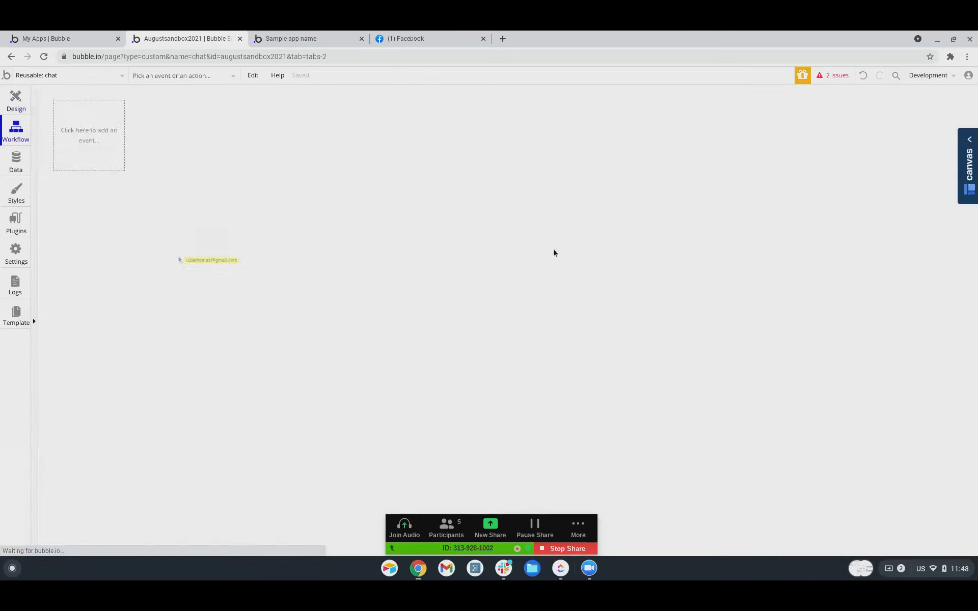
left_click(87, 202)
mouse_move(114, 279)
left_click(176, 243)
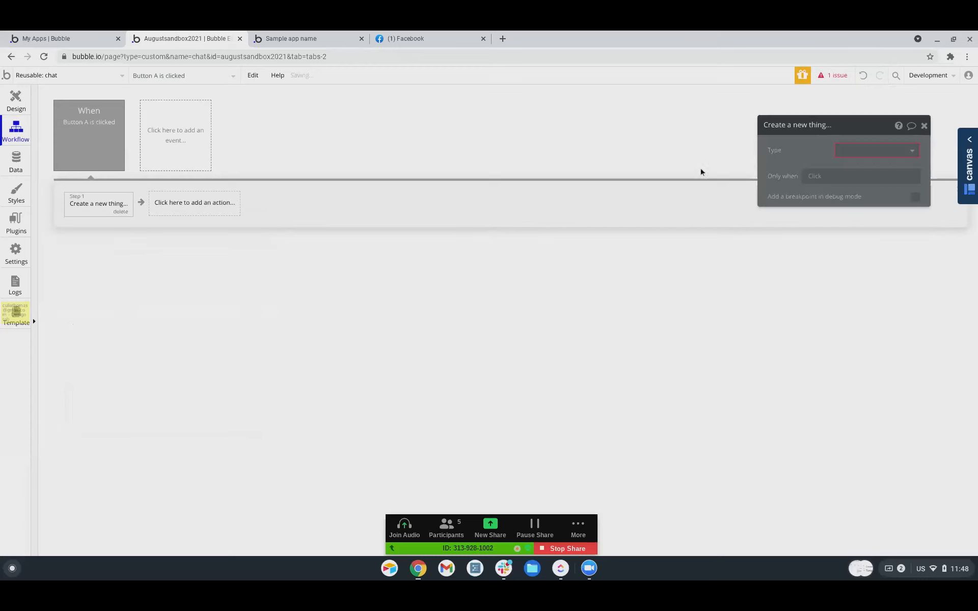
left_click(899, 158)
left_click(874, 183)
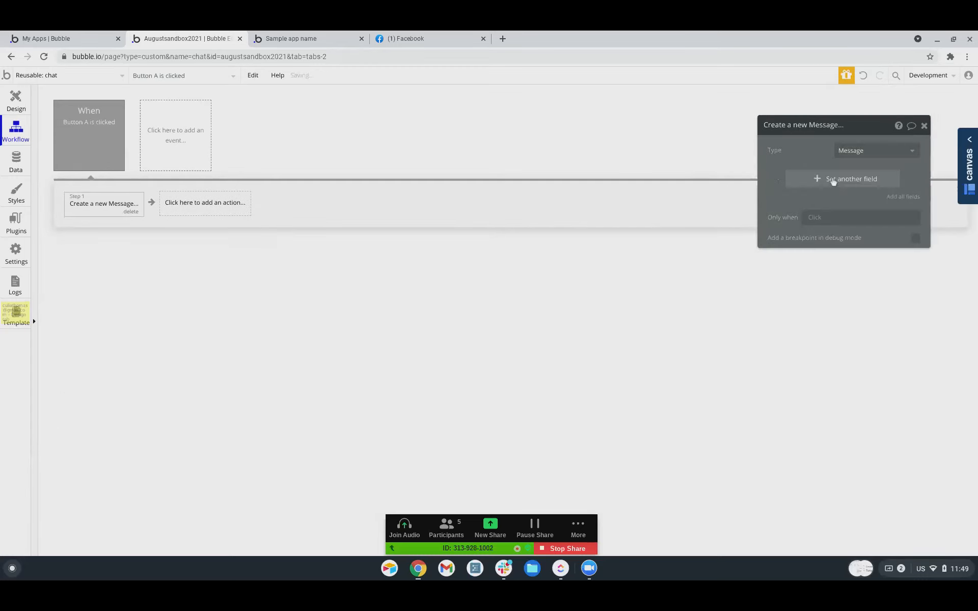
Set the Message's Users with set list to Parent group's Thread's Users.
left_click(806, 175)
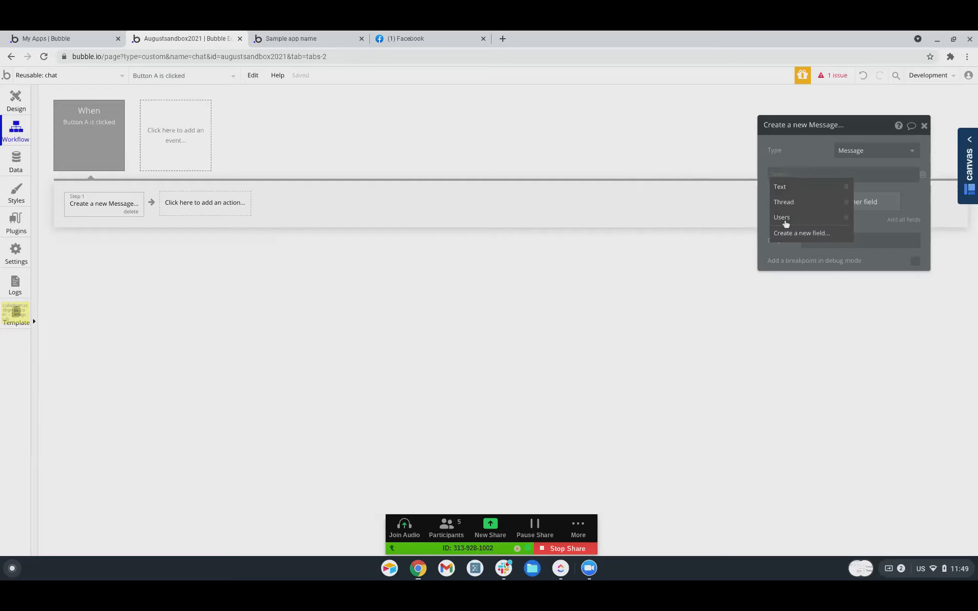
left_click(785, 202)
left_click(796, 176)
left_click(798, 190)
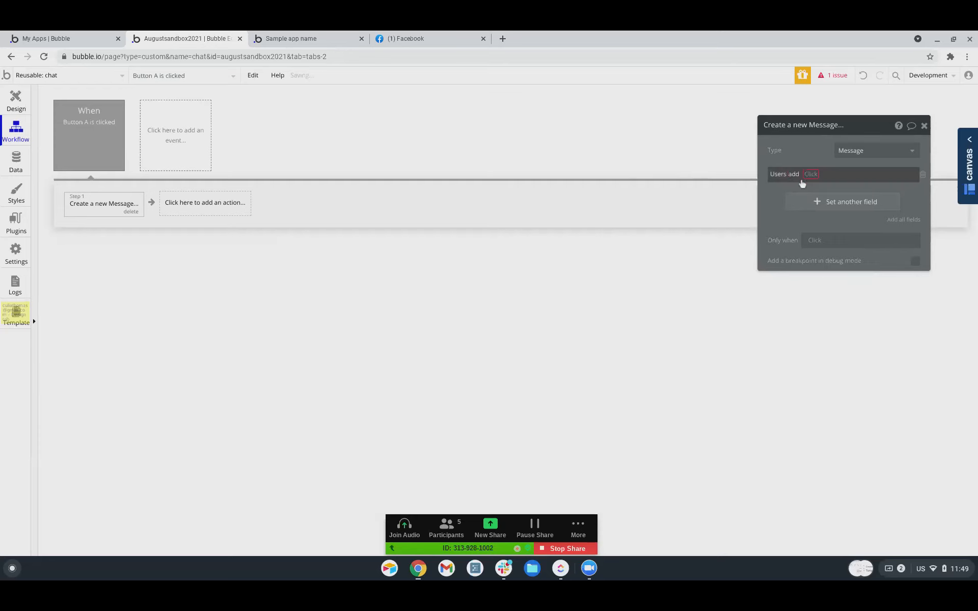
left_click(809, 175)
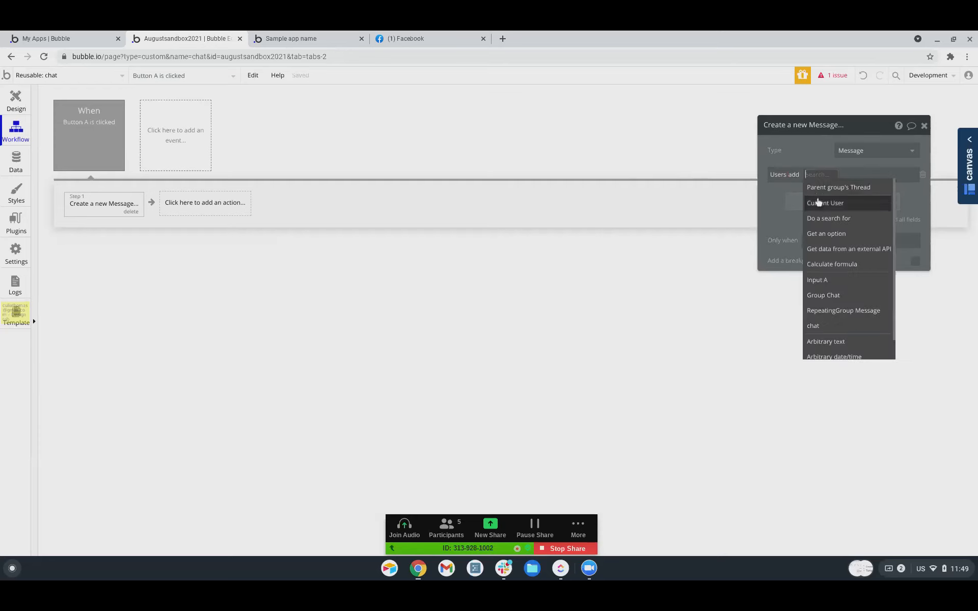
left_click(820, 189)
left_click(851, 182)
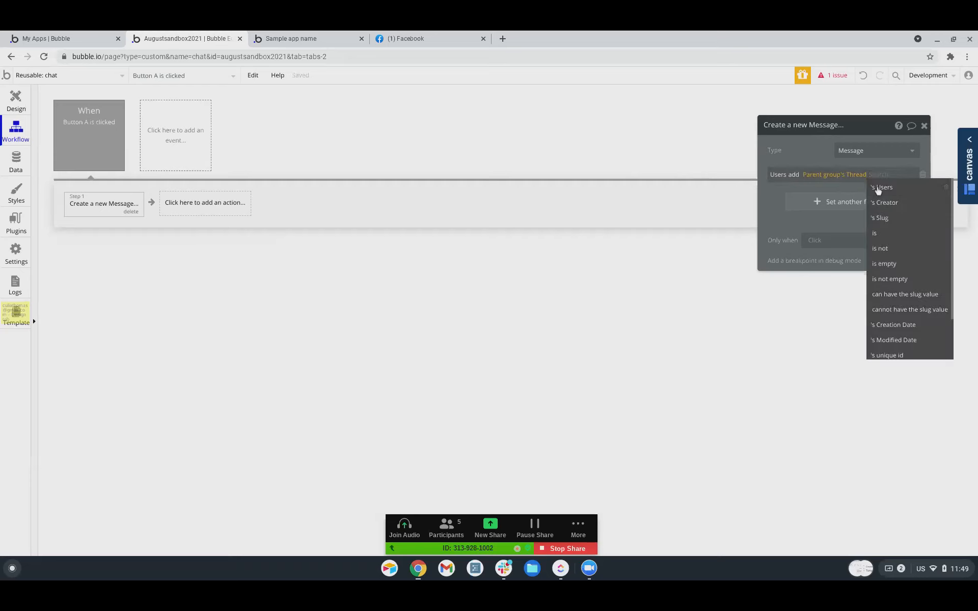
left_click(877, 191)
left_click(793, 177)
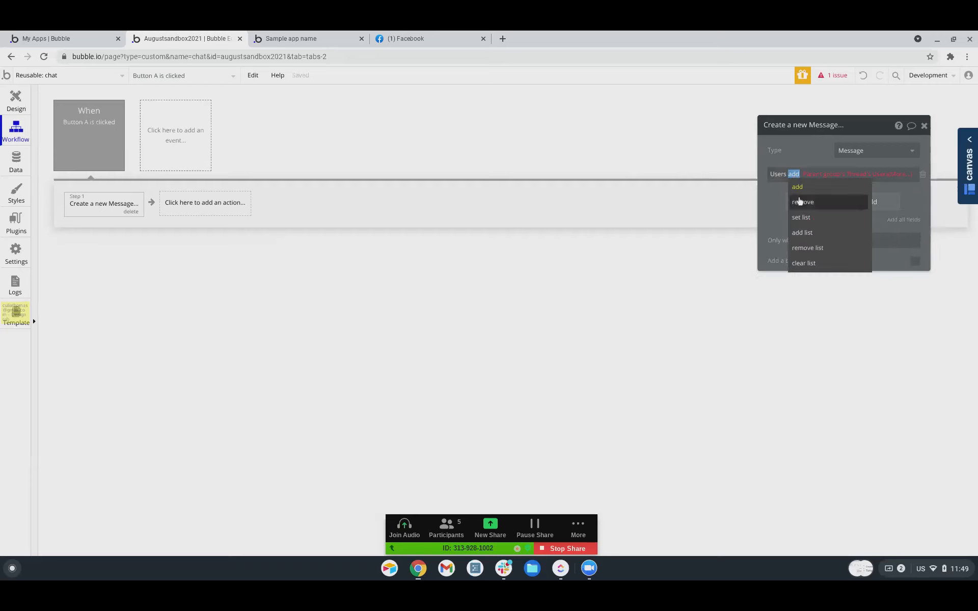
left_click(801, 207)
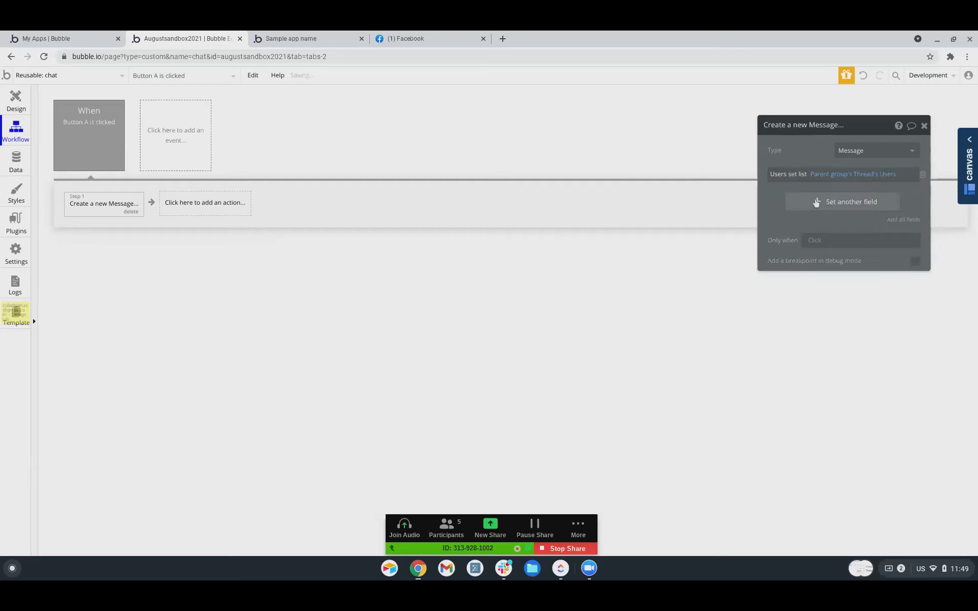
Add a Thread field set to Parent group's Thread.
left_click(816, 202)
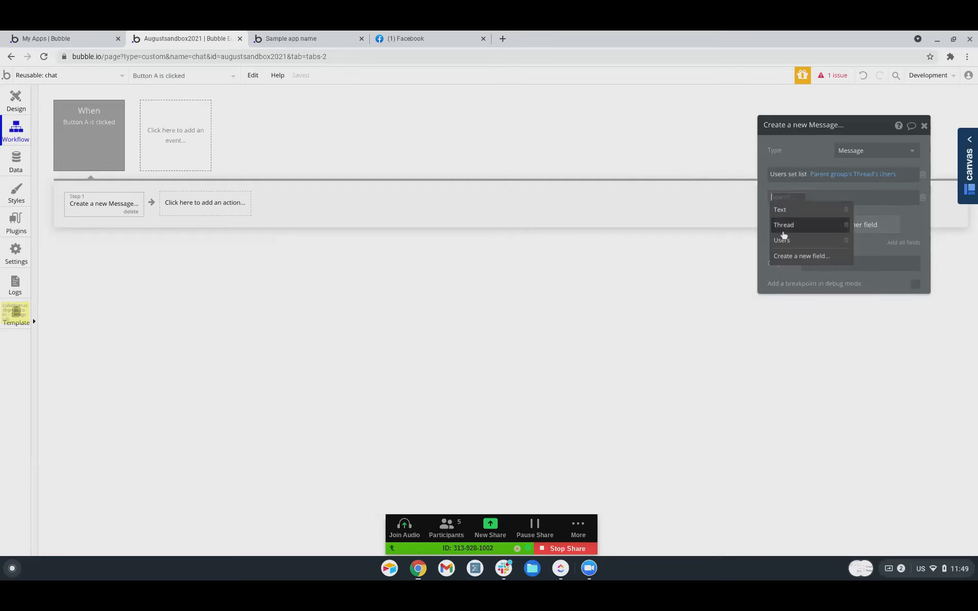
left_click(781, 210)
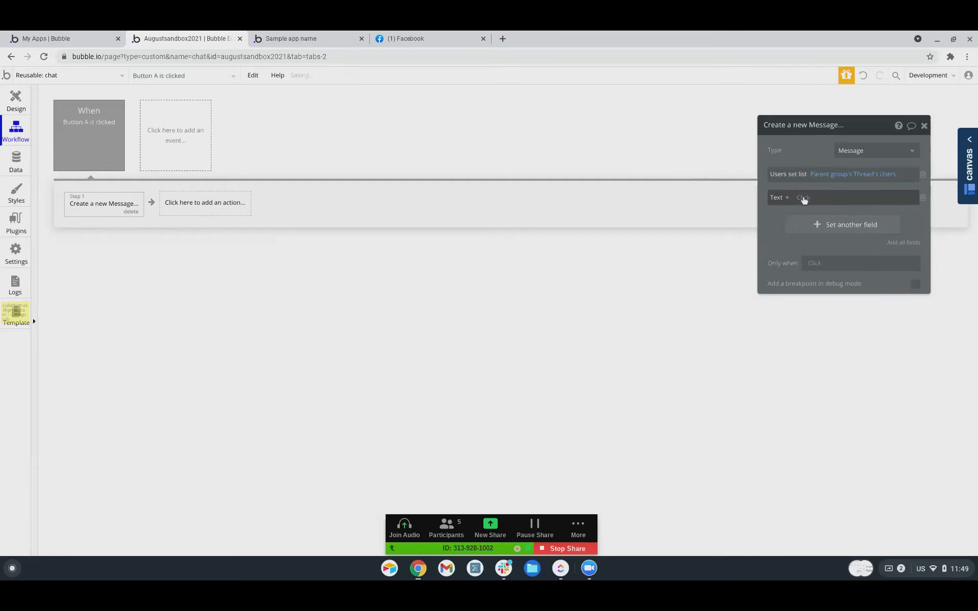
left_click(780, 202)
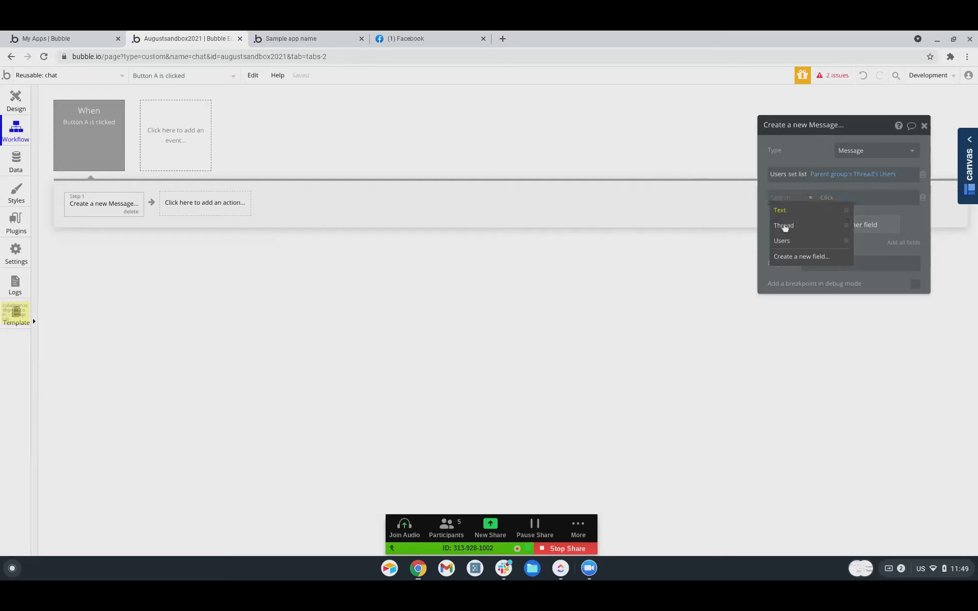
left_click(784, 224)
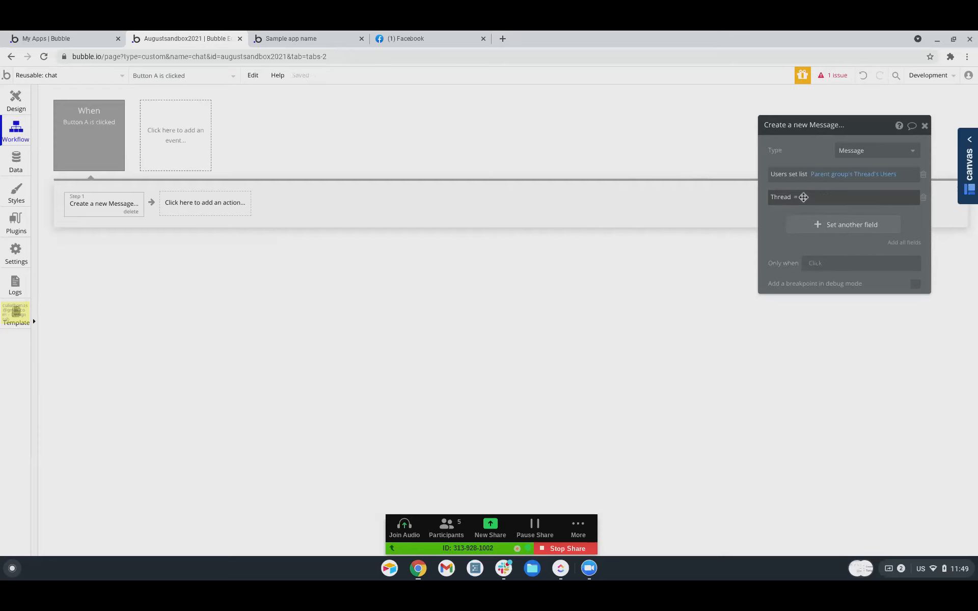
left_click(923, 197)
left_click(854, 202)
left_click(780, 197)
left_click(782, 220)
left_click(807, 200)
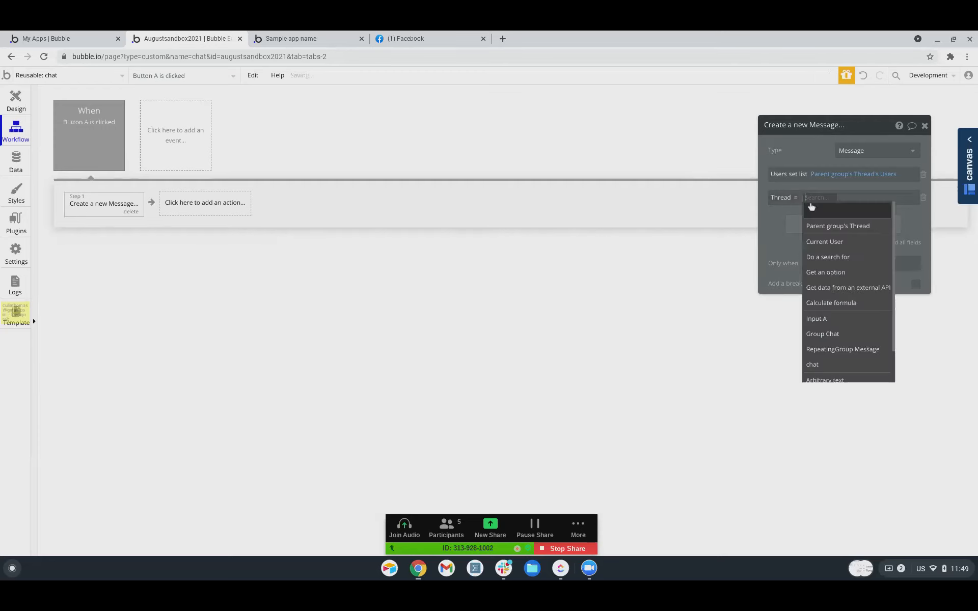
left_click(816, 225)
left_click(818, 224)
Set the Message's Text to Input A's value.
left_click(781, 223)
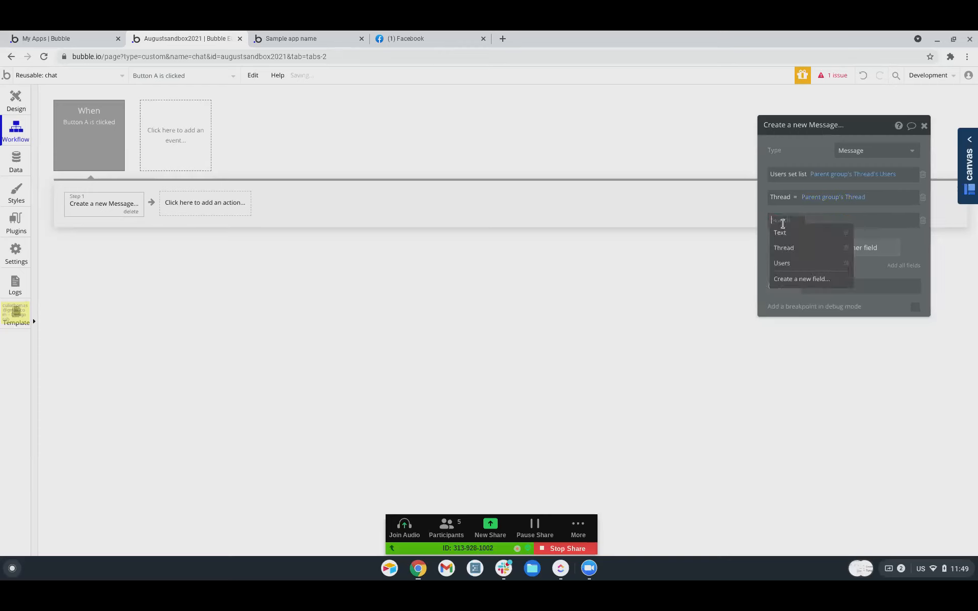
left_click(778, 234)
left_click(803, 219)
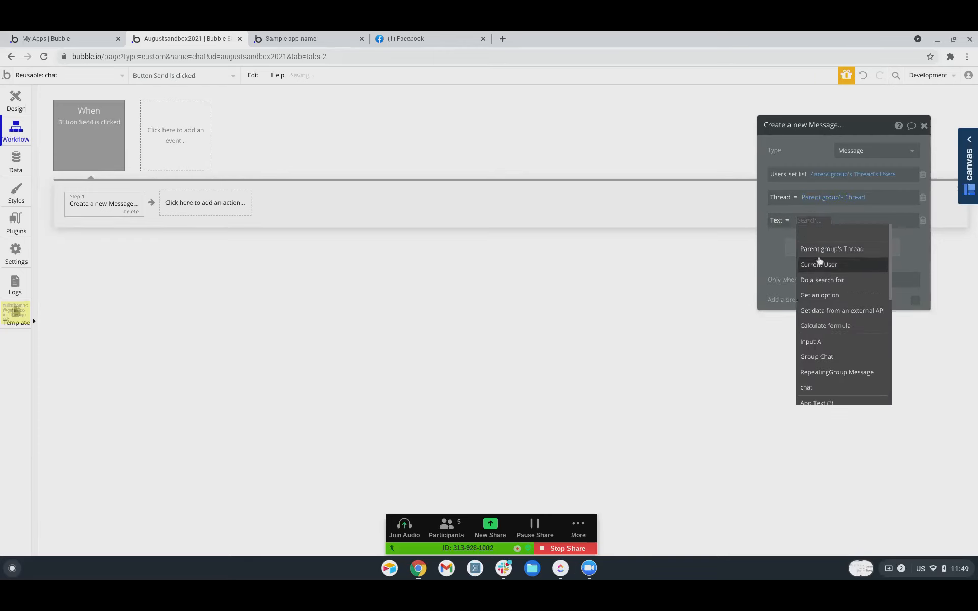
left_click(811, 341)
left_click(831, 233)
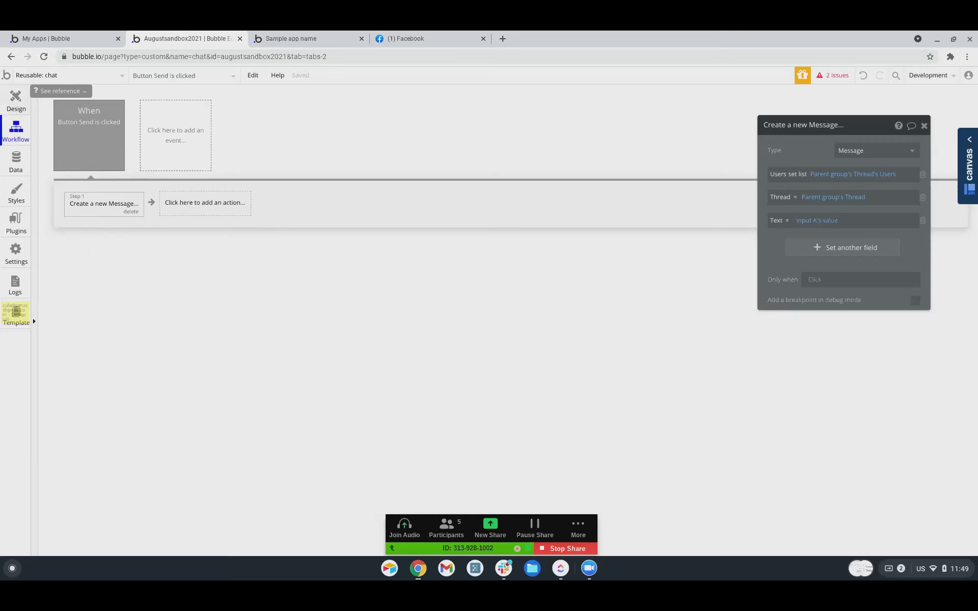
left_click(16, 100)
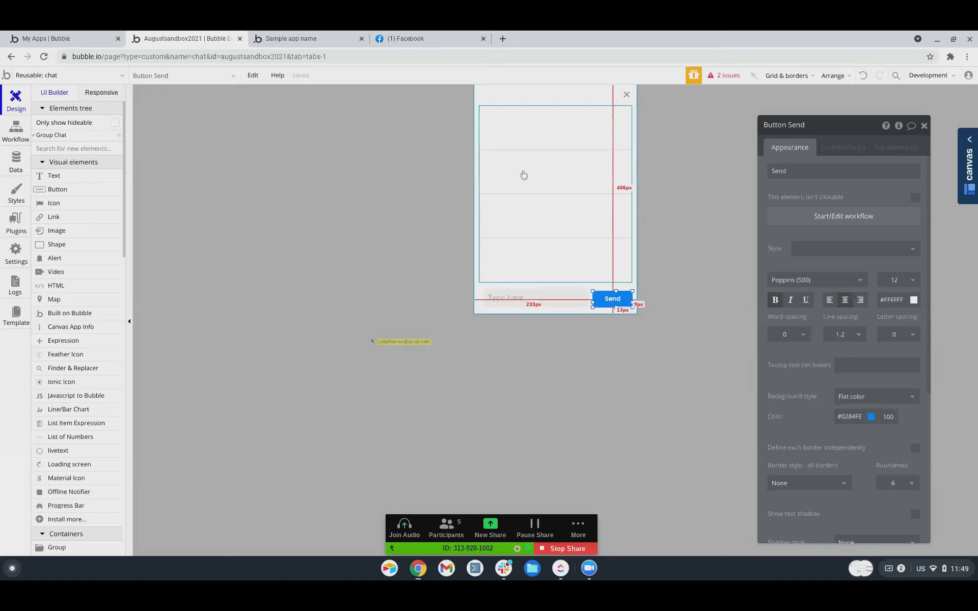
Draw a text element and move it into the repeating group's first message cell.
left_click(510, 135)
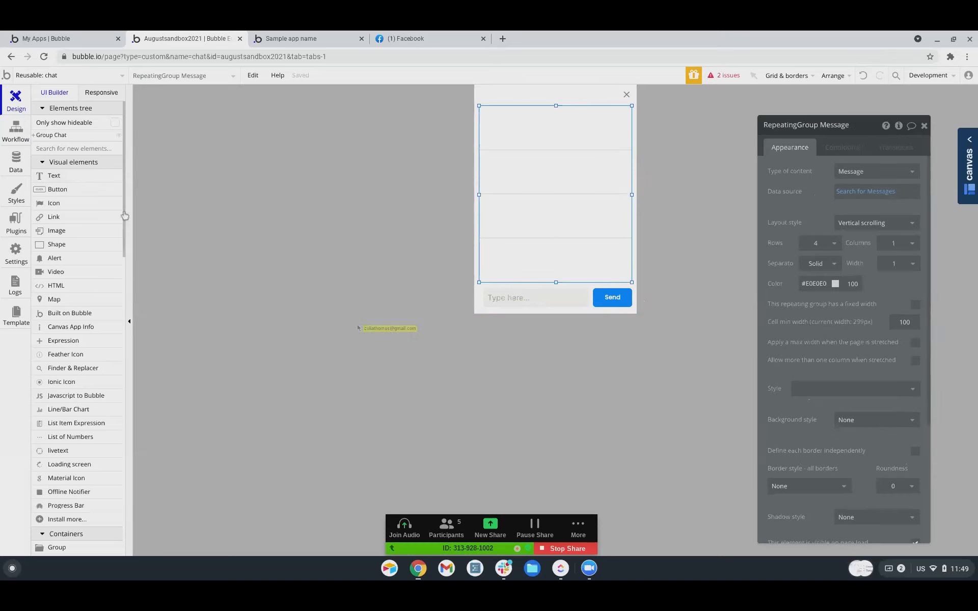
left_click(69, 180)
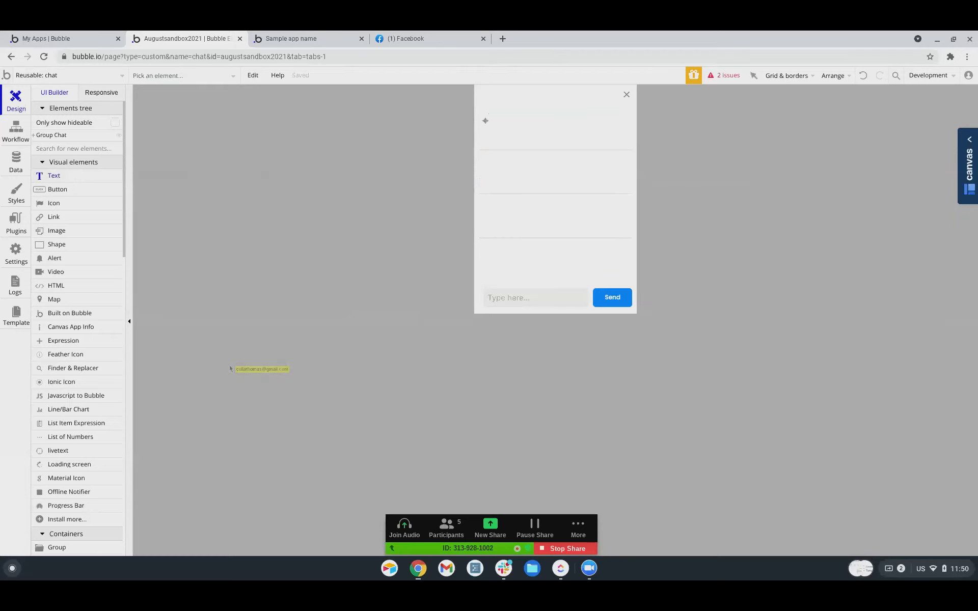
left_click_drag(487, 113, 599, 122)
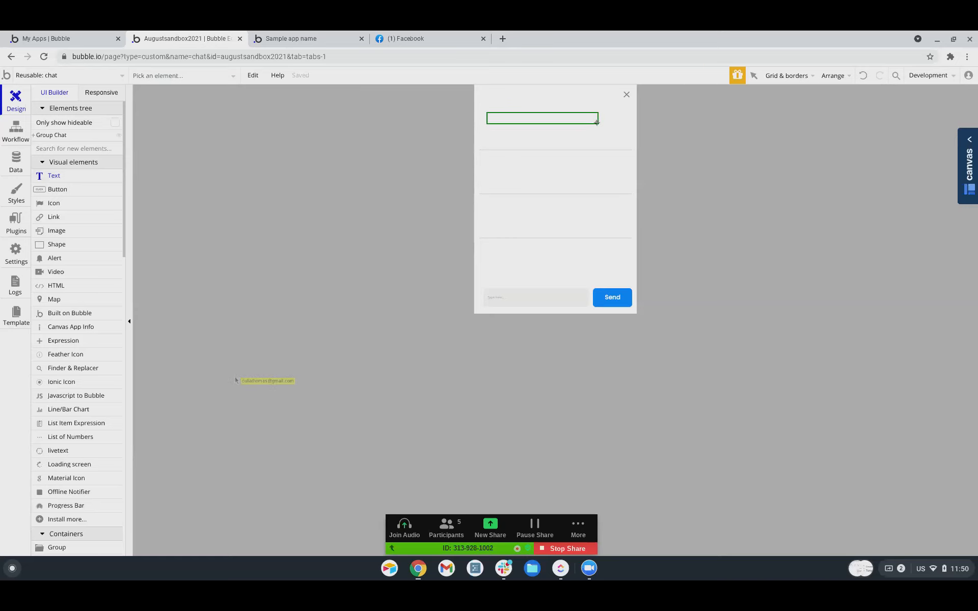
left_click_drag(599, 122, 597, 122)
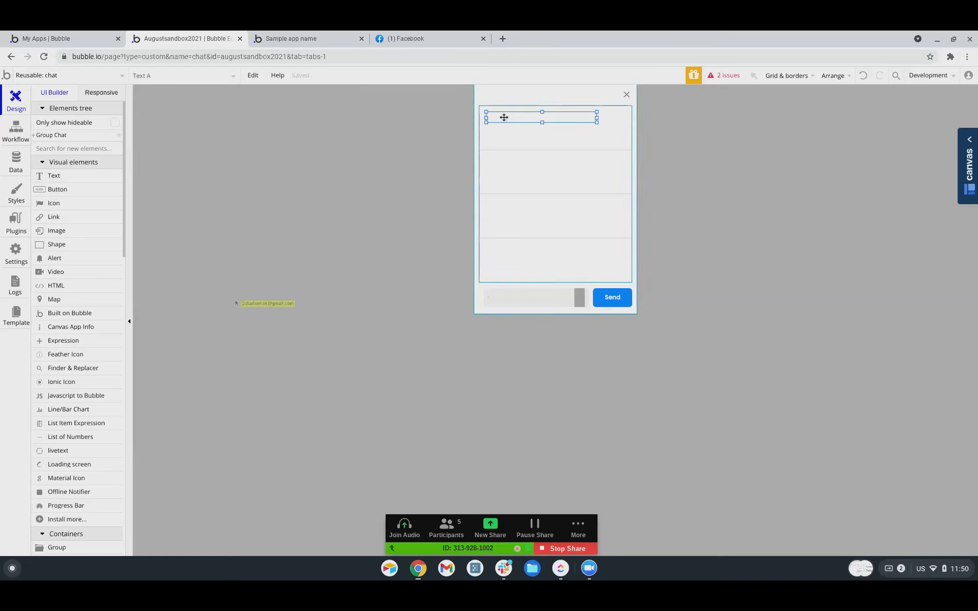
left_click_drag(504, 117, 621, 136)
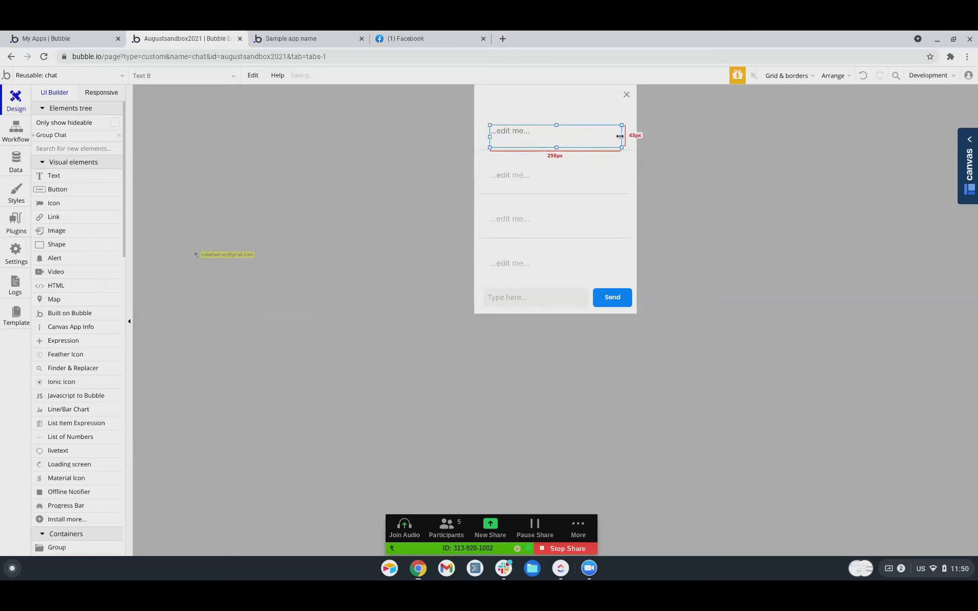
Widen both texts across the cell, making the upper one 251px wide and taller.
left_click_drag(489, 137, 483, 137)
left_click(538, 118)
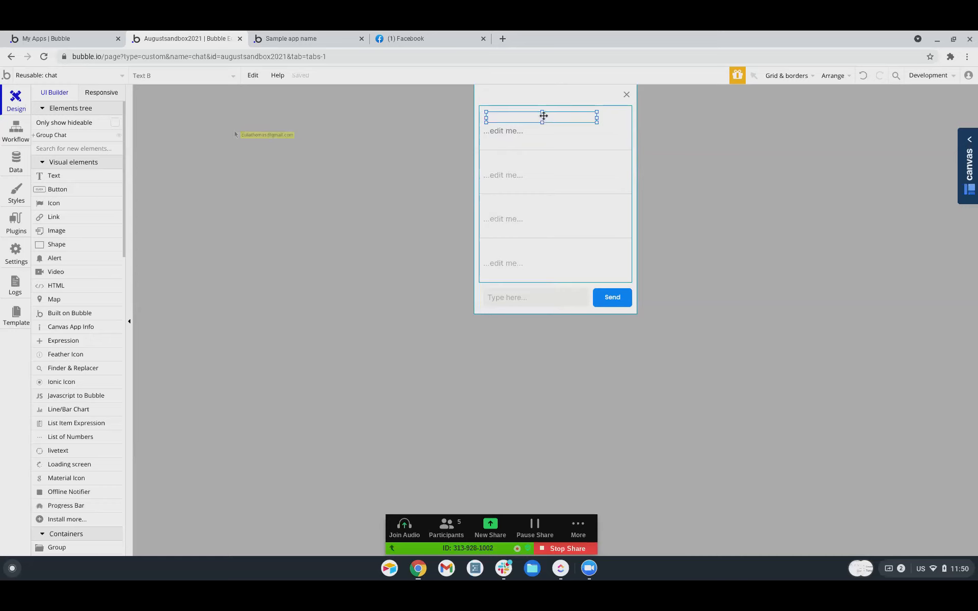
left_click_drag(593, 118, 622, 118)
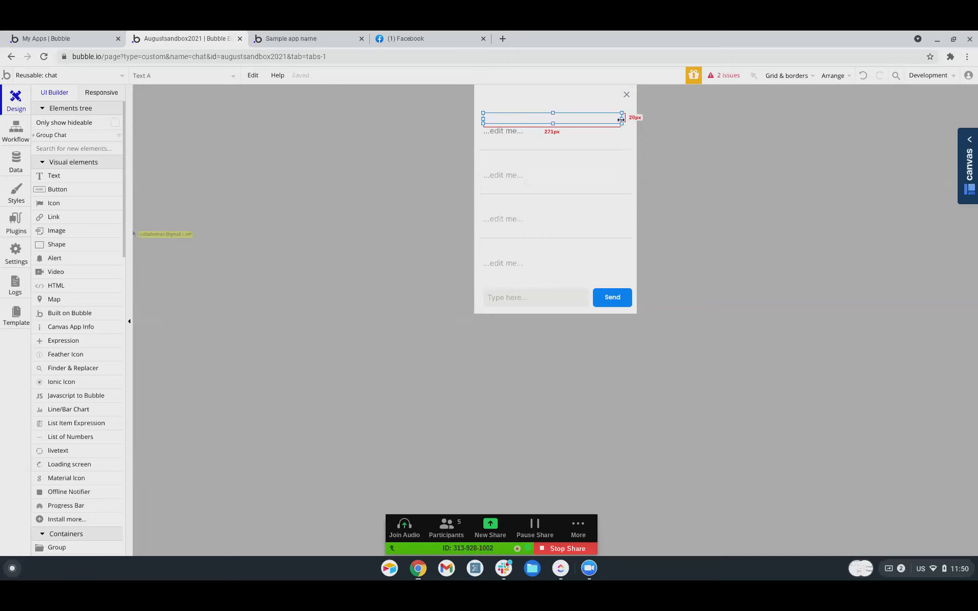
left_click_drag(553, 113, 555, 109)
left_click(541, 117)
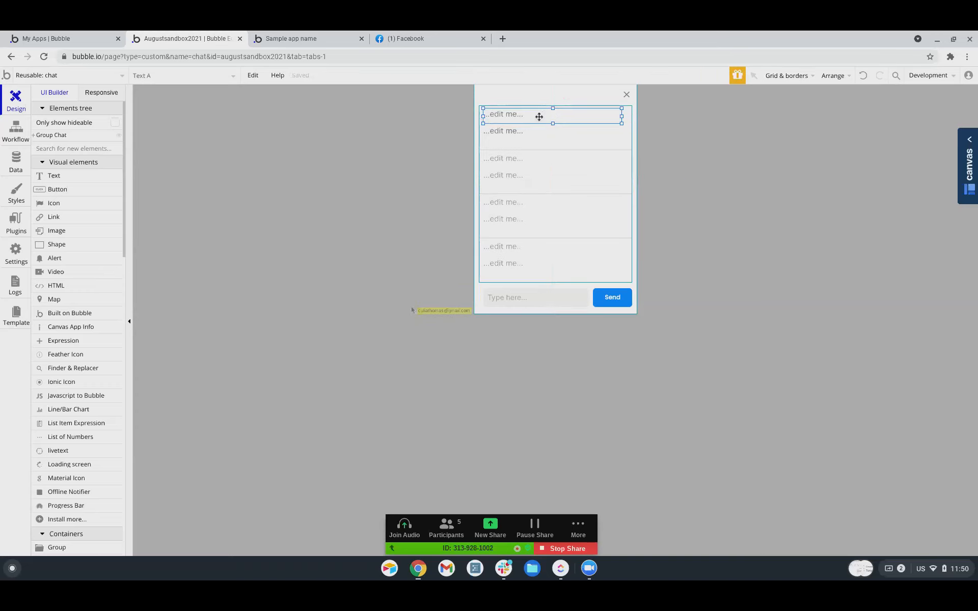
double_click(539, 117)
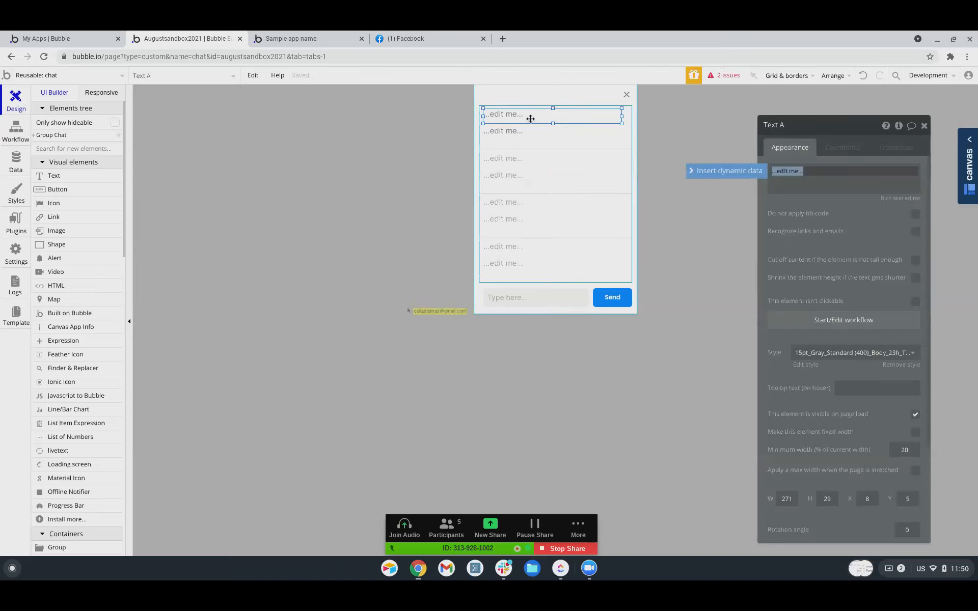
Set the upper text to 'From:' plus Current cell's Message's Creator's First Last.
type("From:")
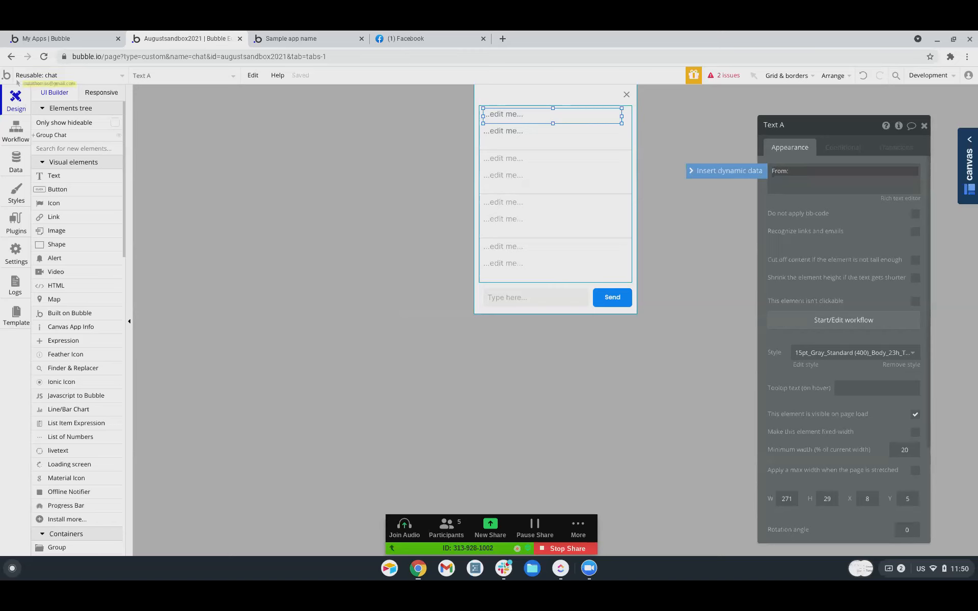
left_click(723, 170)
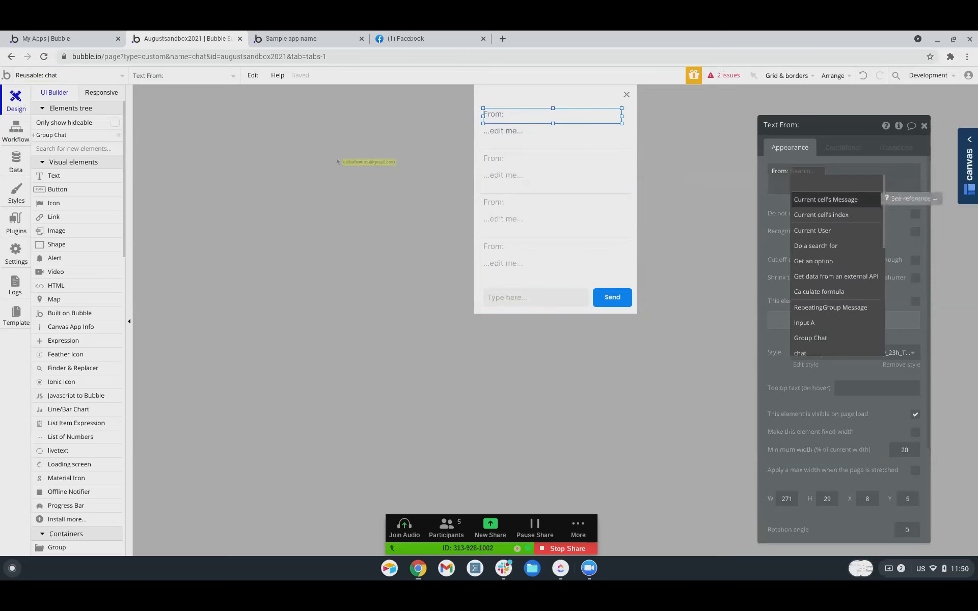
left_click(815, 200)
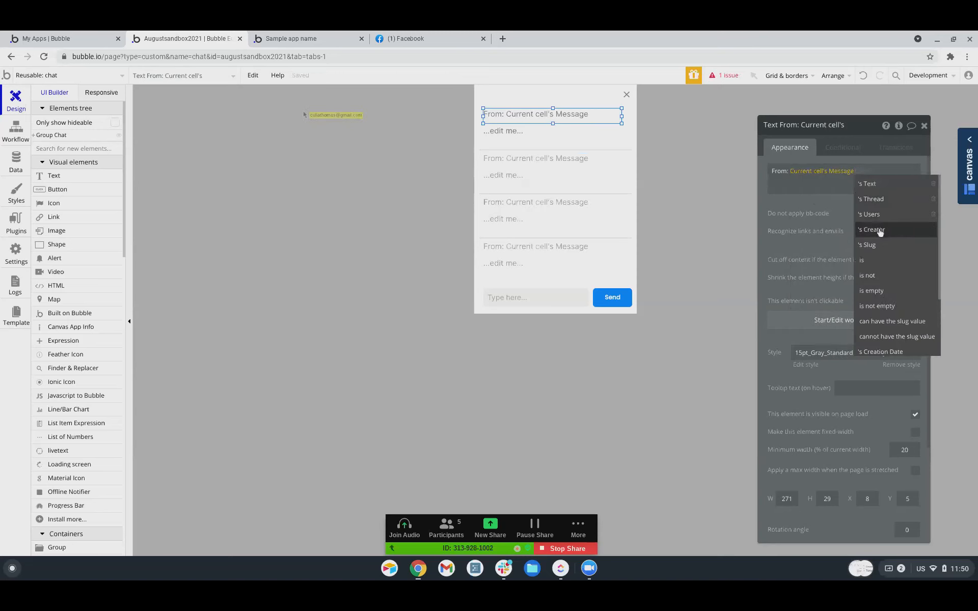
left_click(871, 230)
left_click(863, 229)
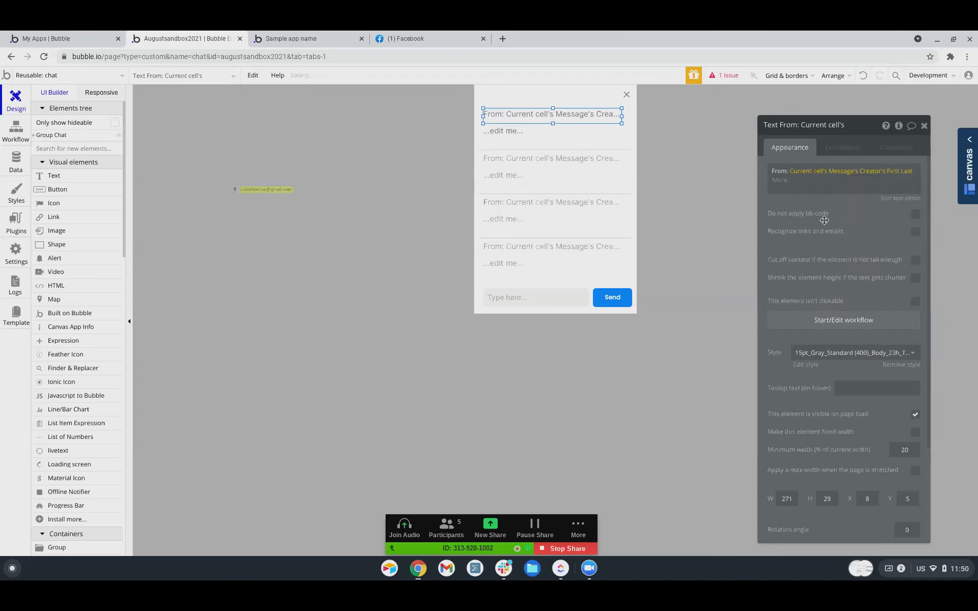
Set the lower text to Current cell's Message's Text.
left_click(513, 134)
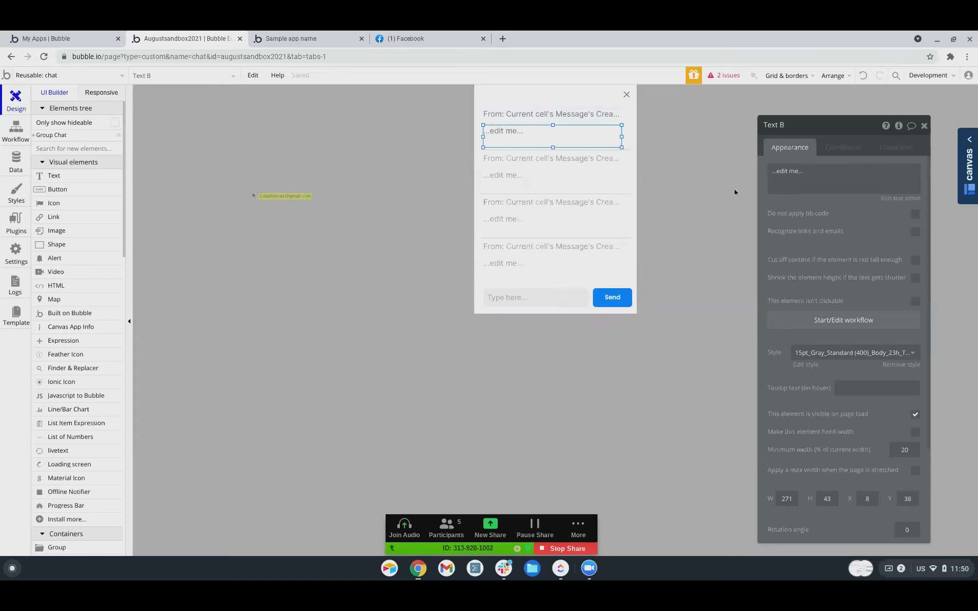
left_click(801, 171)
left_click(729, 171)
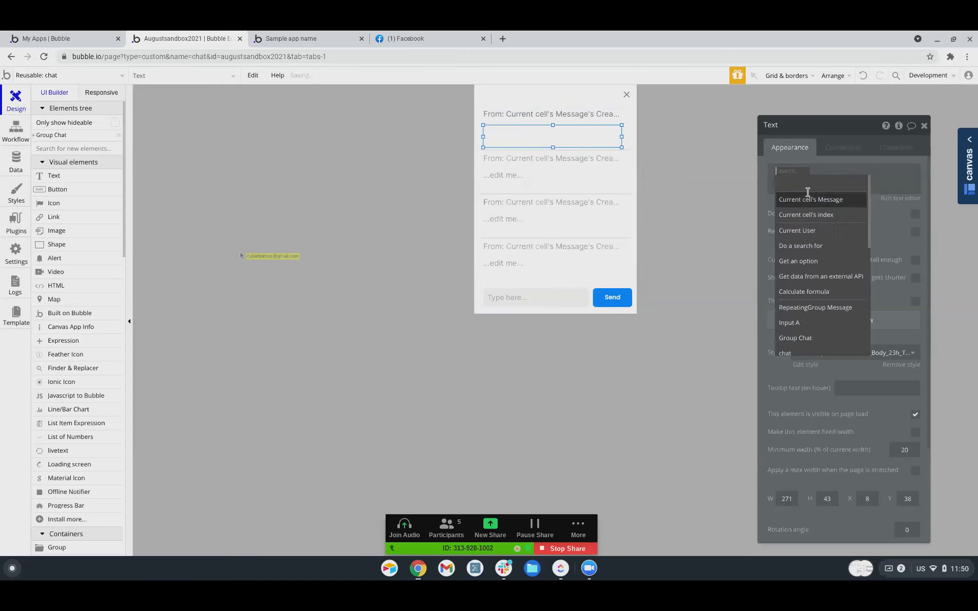
left_click(820, 198)
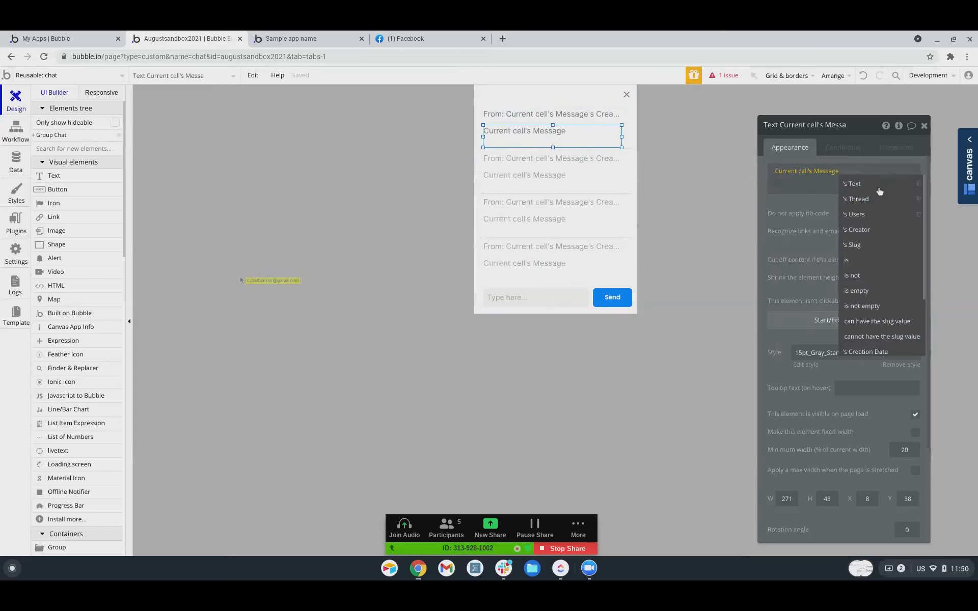
left_click(877, 185)
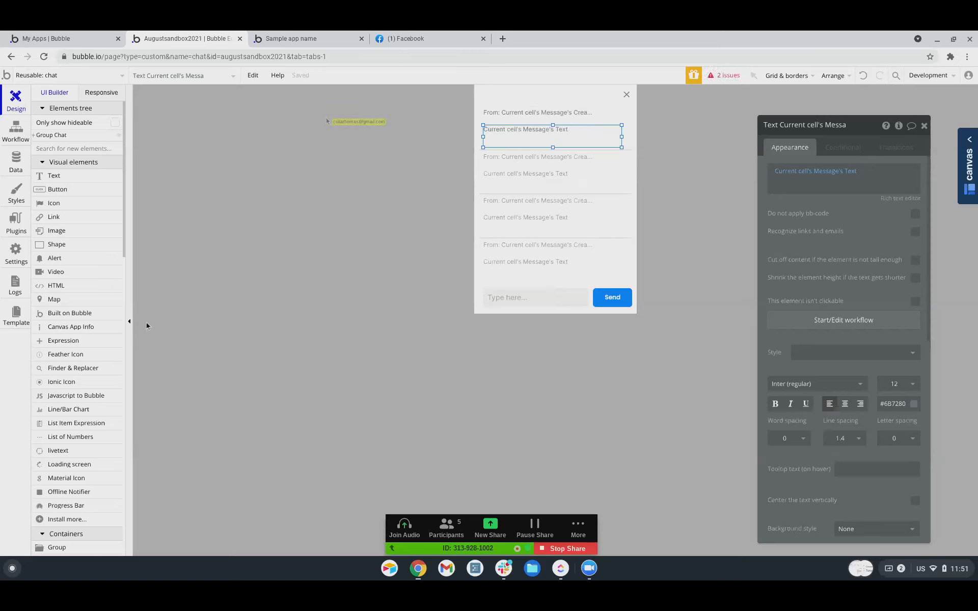
left_click(626, 96)
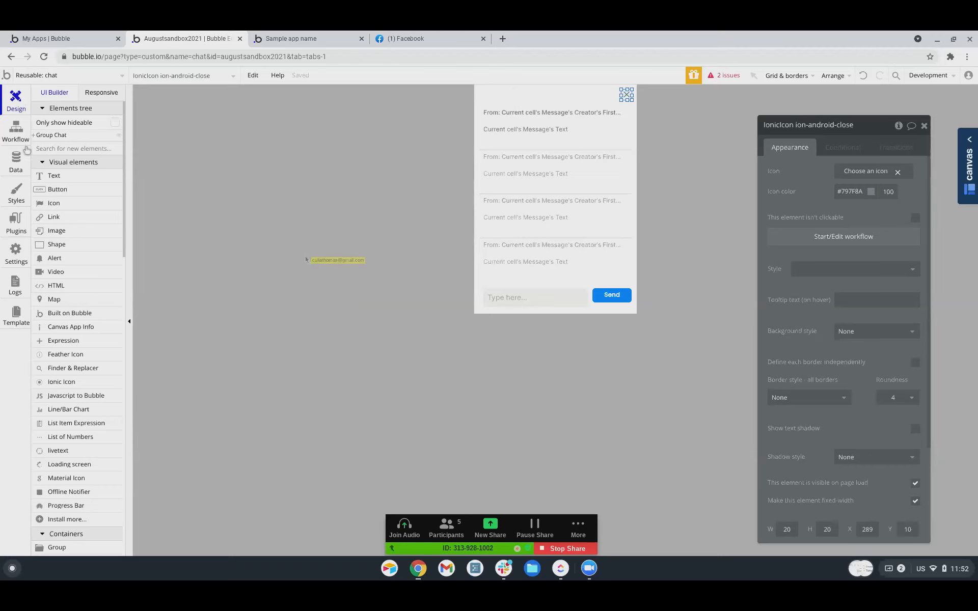
left_click(39, 75)
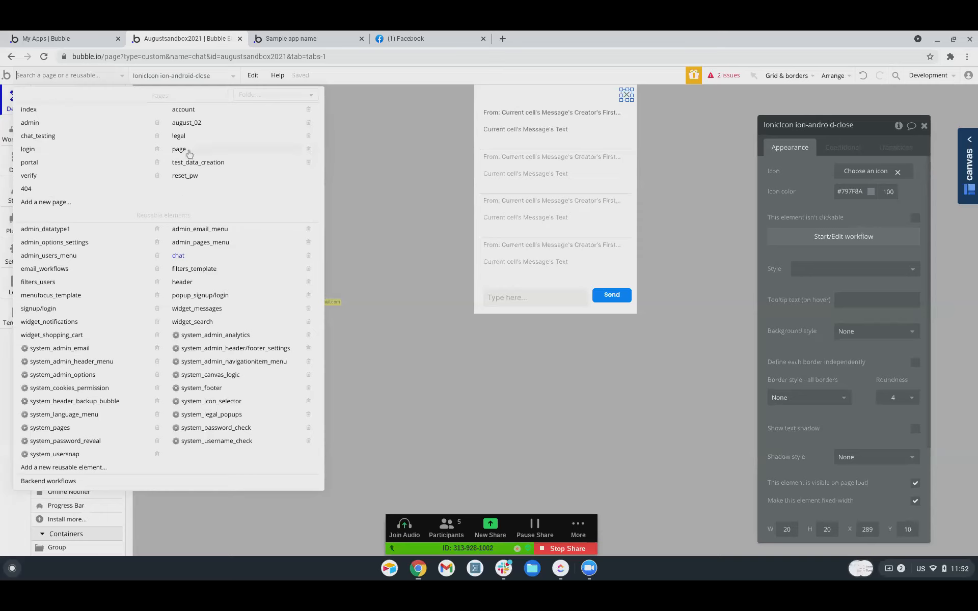
Switch to the chat_testing page and inspect its user-name click workflow event.
left_click(38, 138)
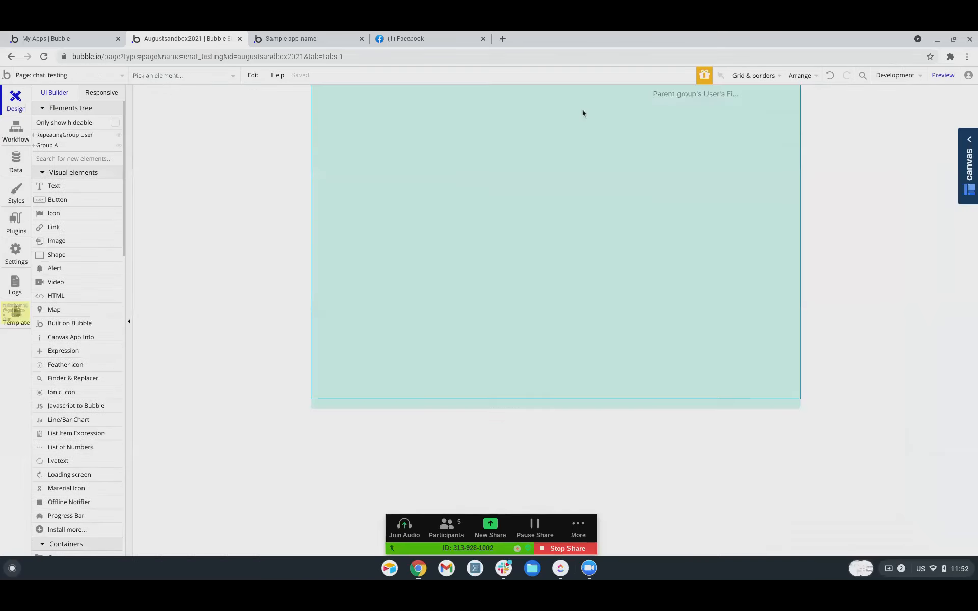
left_click(23, 135)
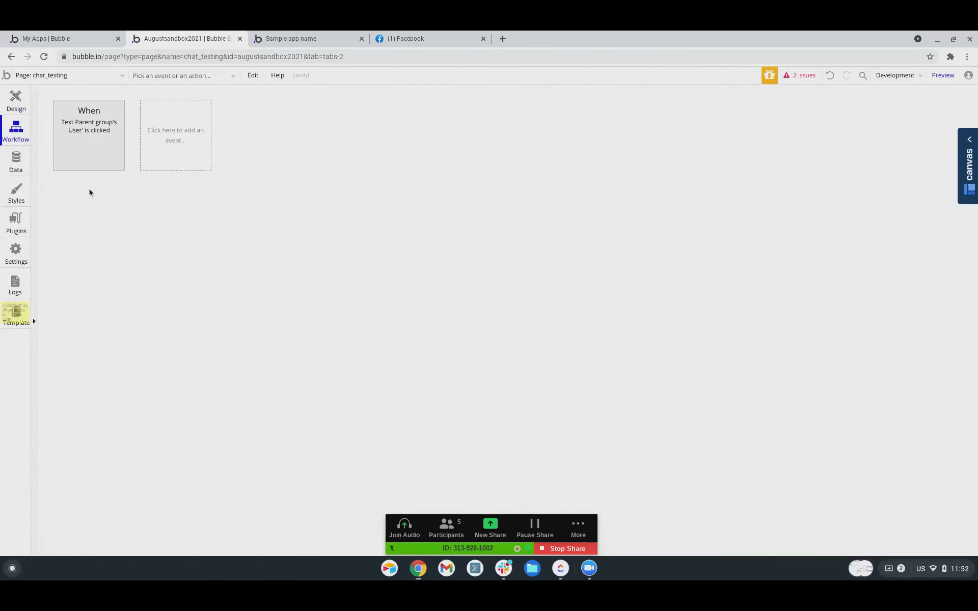
left_click(89, 143)
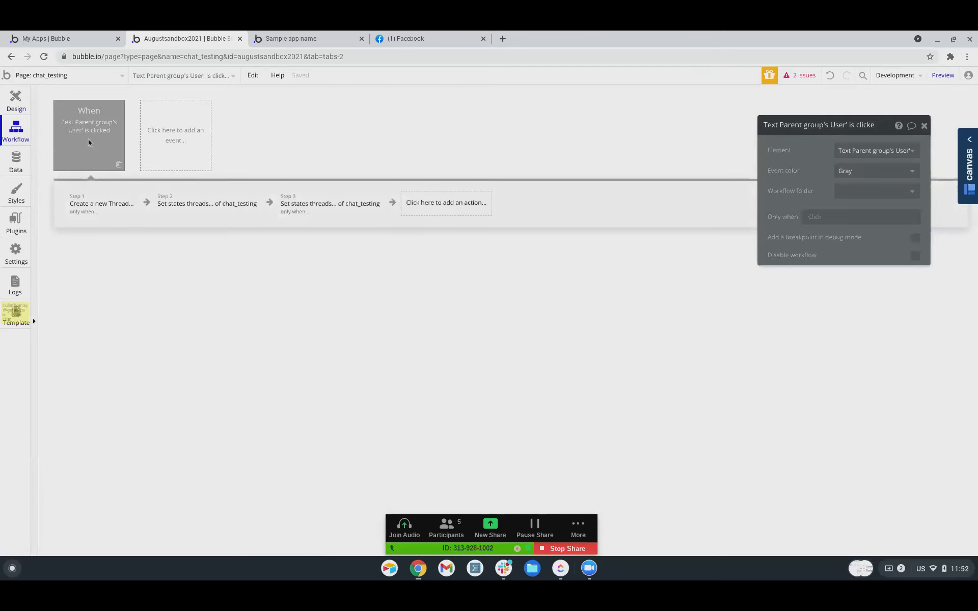
right_click(88, 141)
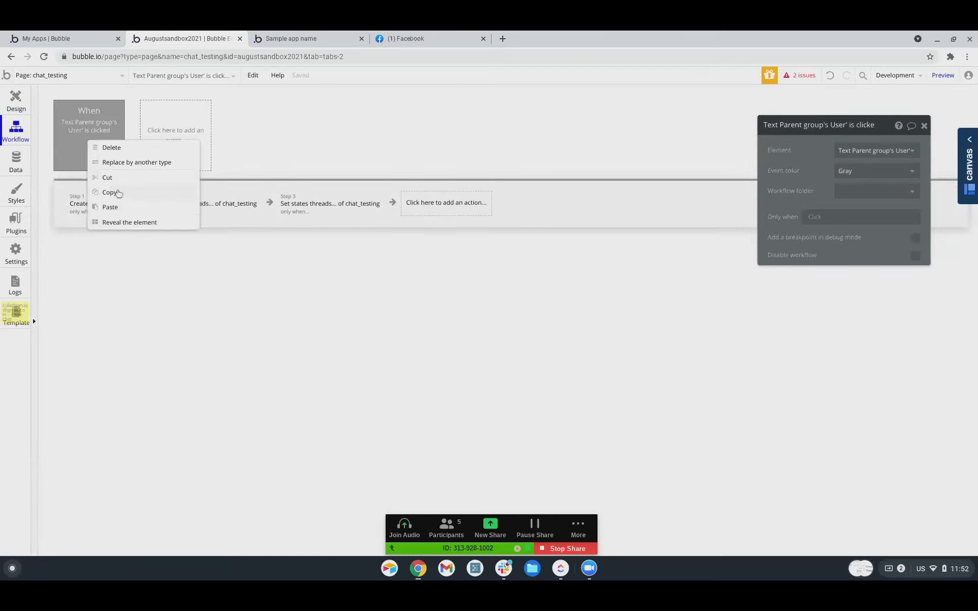
left_click(125, 270)
Review the Create a new Thread step and the Set state step for threads, leaving both unchanged.
left_click(105, 206)
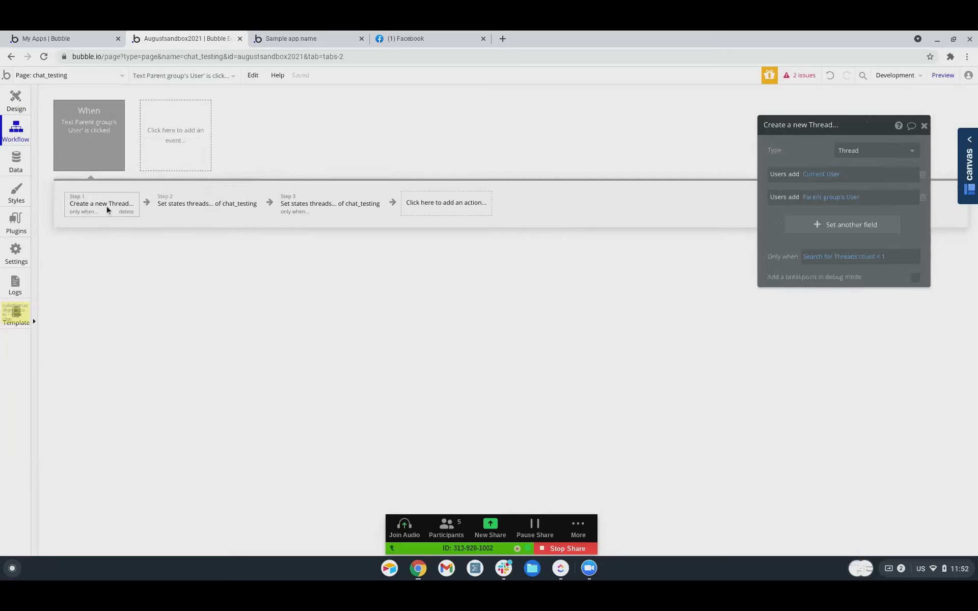
left_click(185, 207)
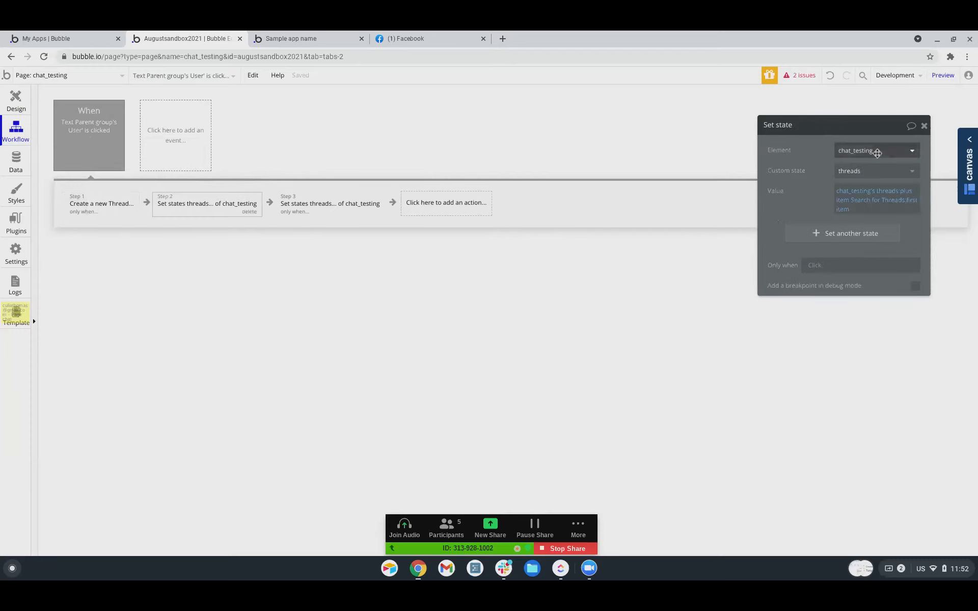
left_click(861, 150)
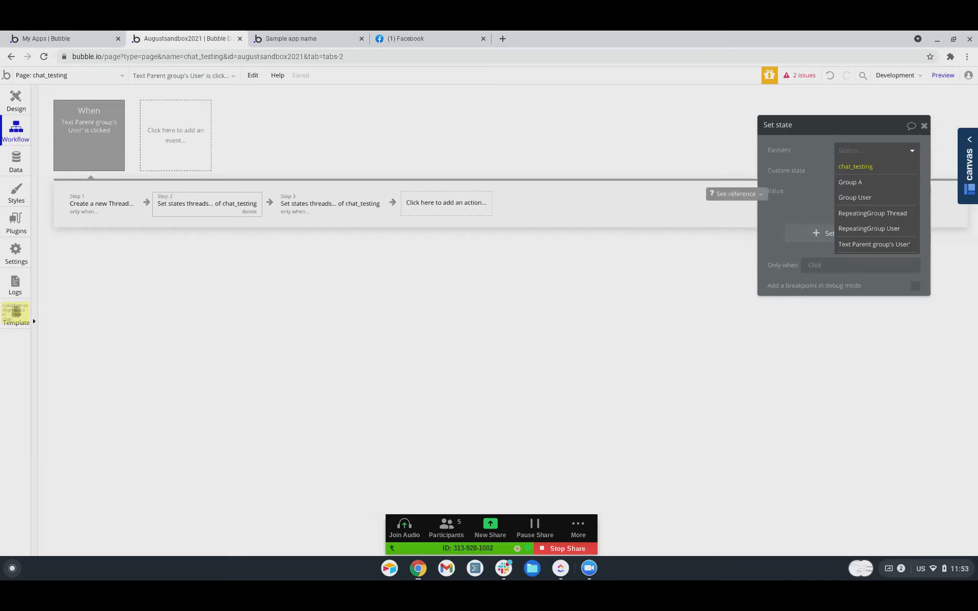
left_click(808, 198)
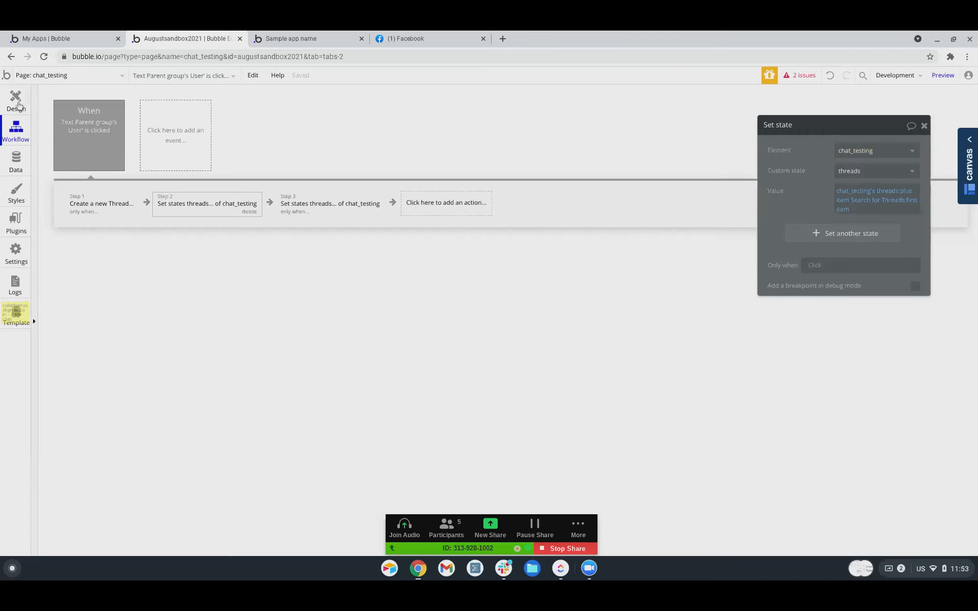
left_click(16, 100)
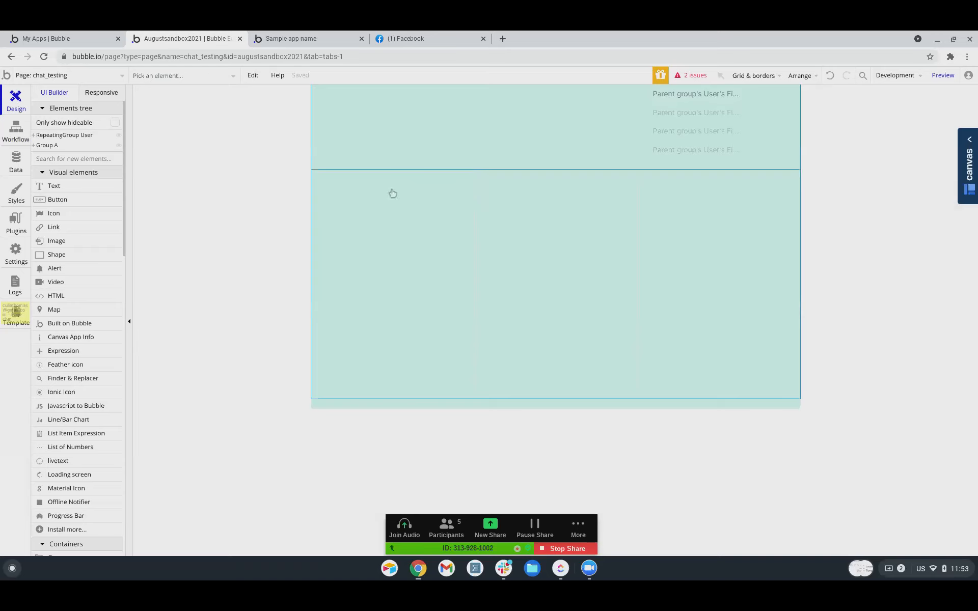
Draw a small icon in the first thread cell and set its glyph to fa-close.
scroll(62, 270, "down", 1)
left_click(60, 209)
left_click_drag(458, 175, 470, 188)
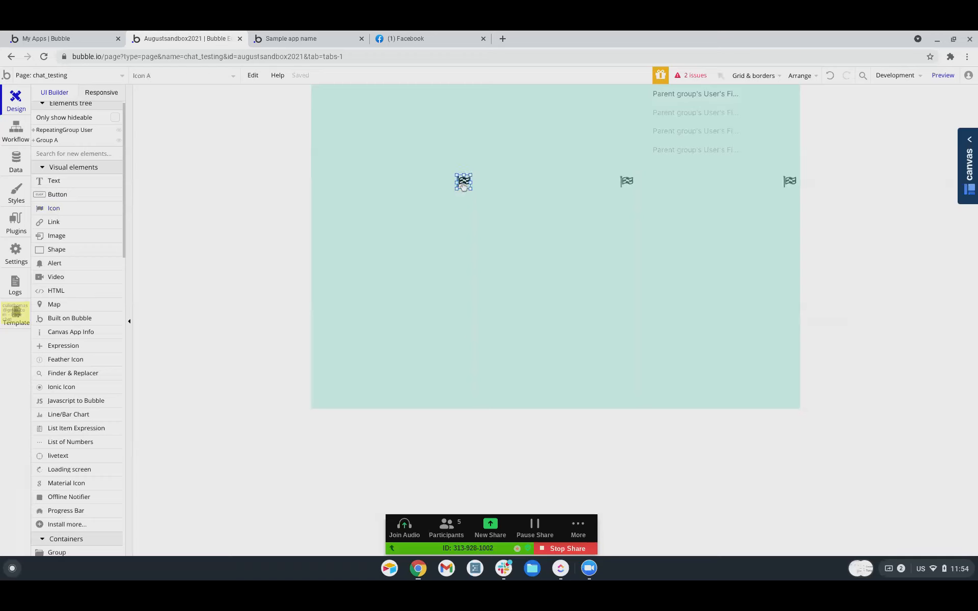
double_click(464, 186)
left_click(866, 171)
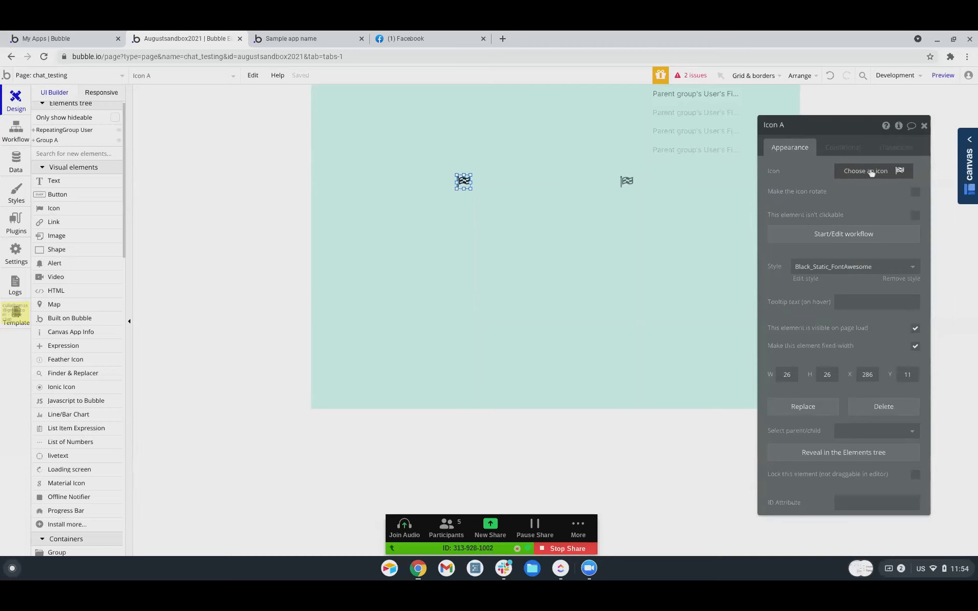
left_click(872, 173)
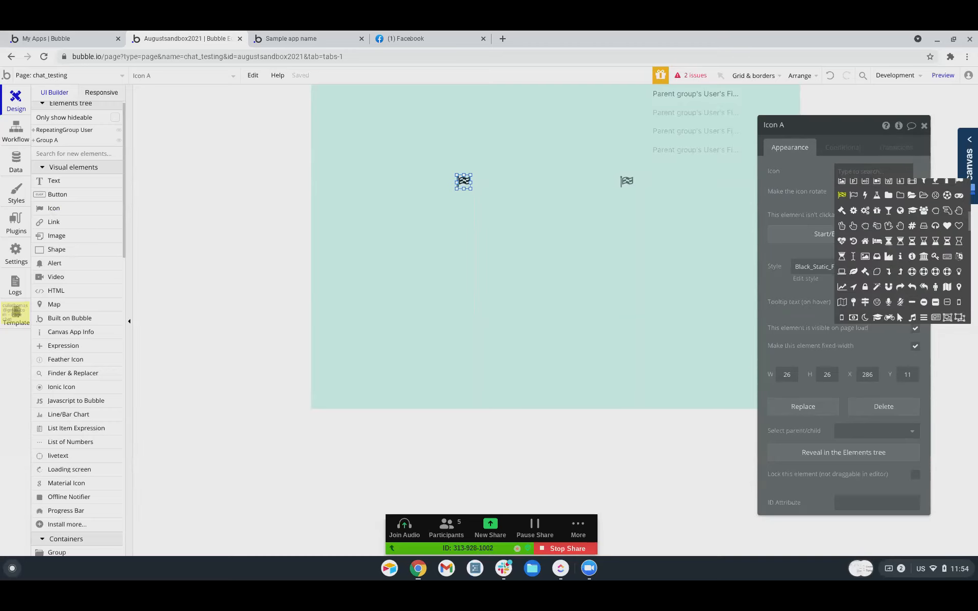
type("close")
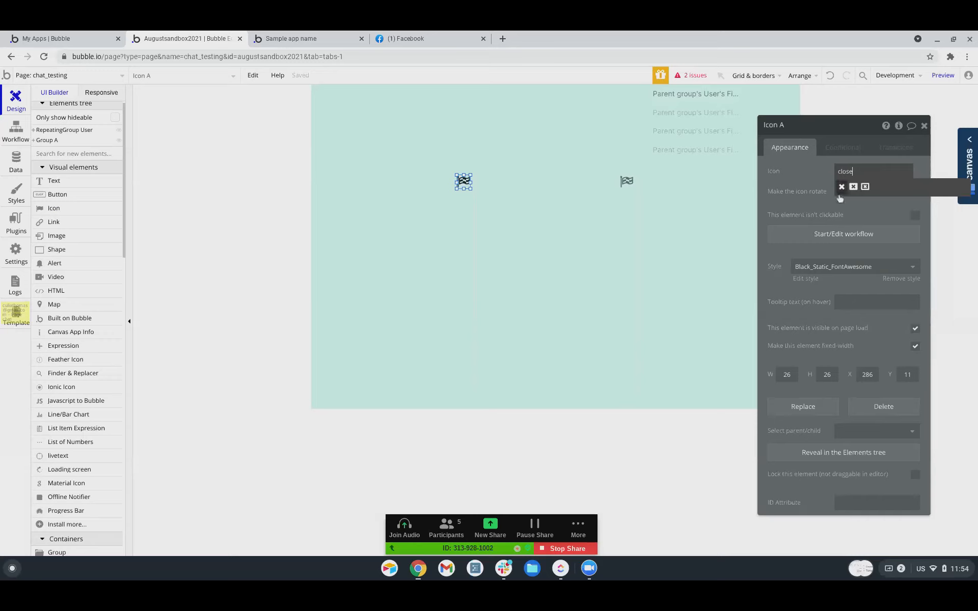
left_click(841, 187)
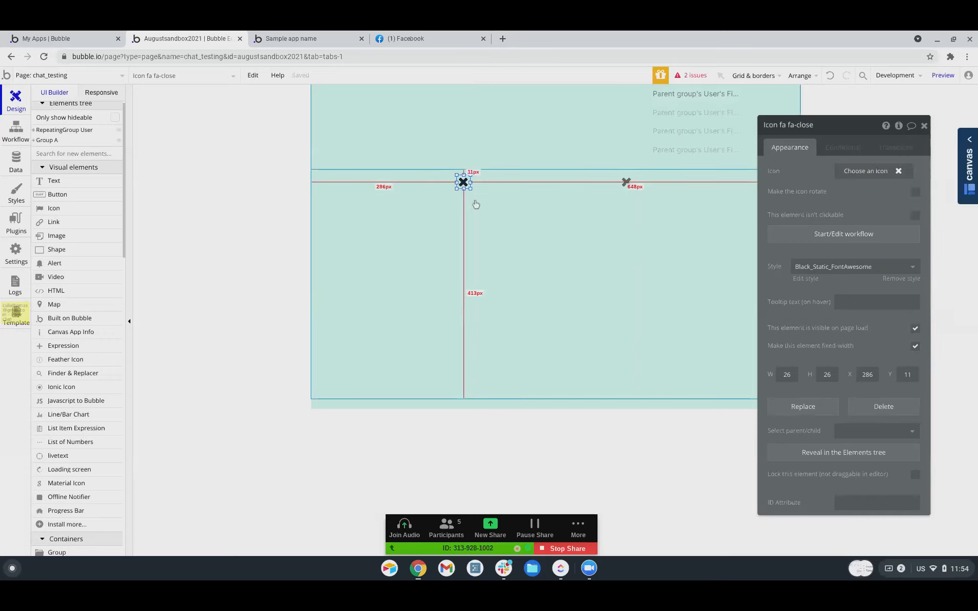
Wrap the close icon in a Group Thread and start that group's click workflow.
right_click(463, 184)
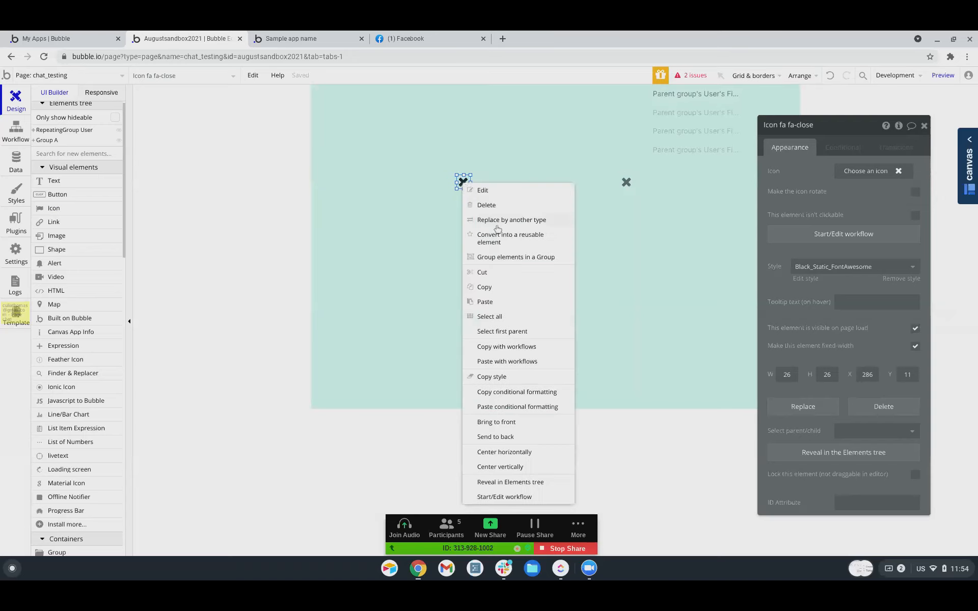
left_click(502, 256)
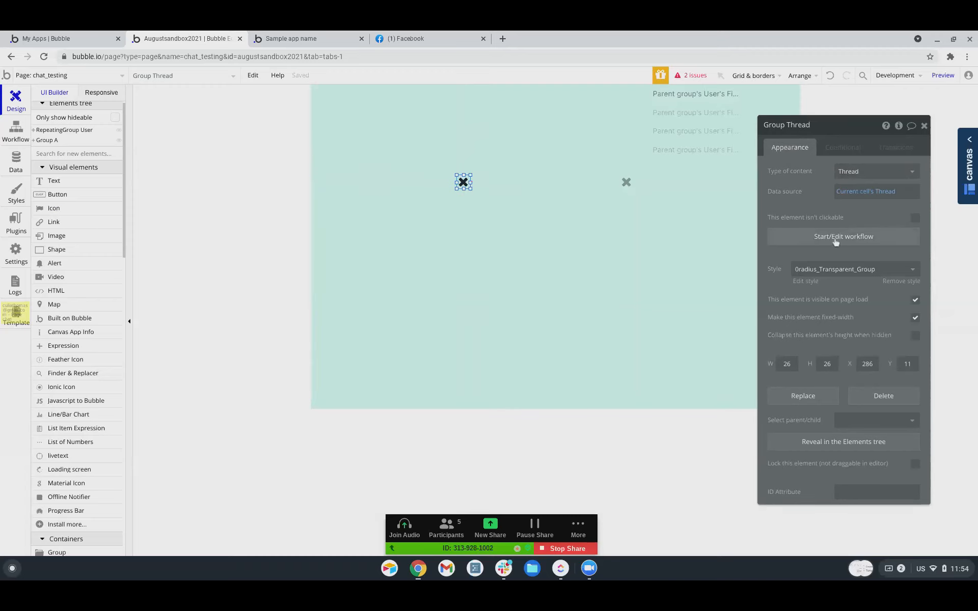
left_click(803, 243)
Add a Set state action targeting the chat_testing page's threads custom state.
left_click(90, 205)
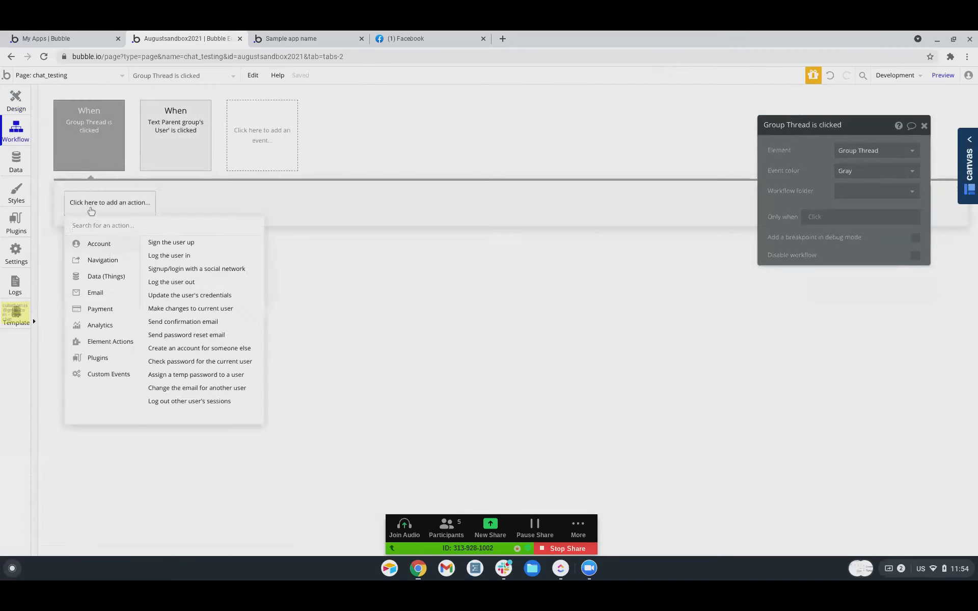
mouse_move(101, 275)
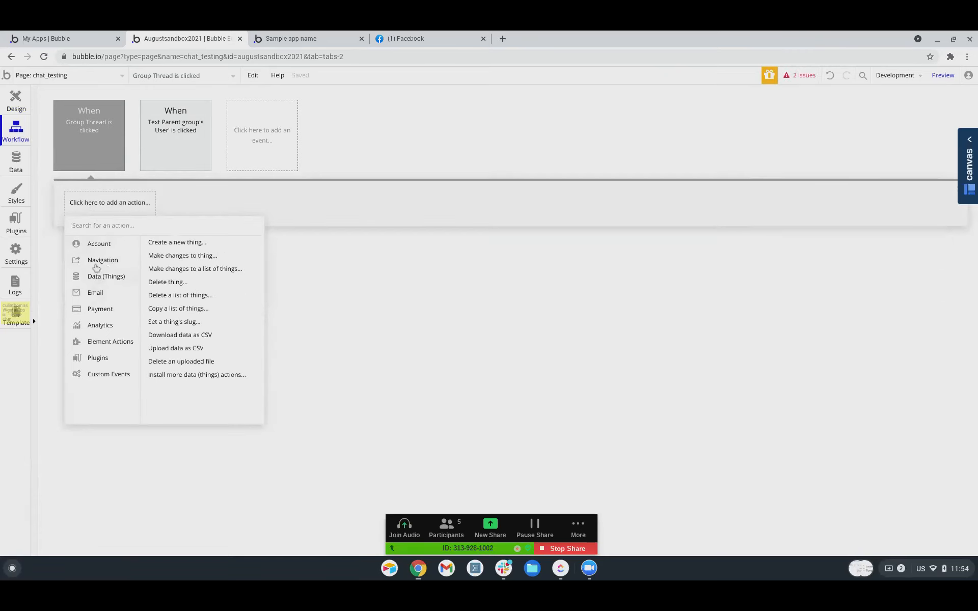
mouse_move(102, 340)
left_click(218, 280)
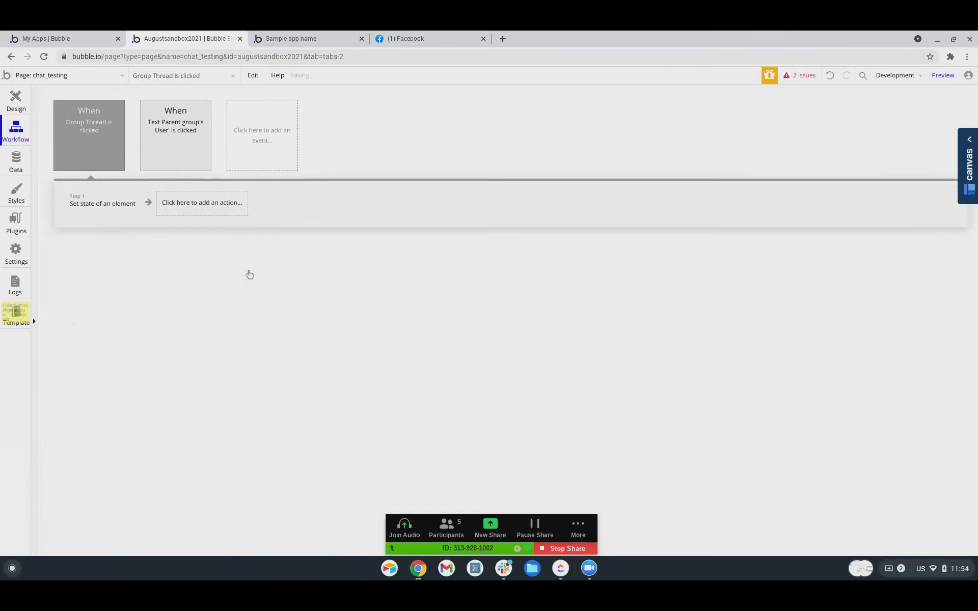
left_click(851, 153)
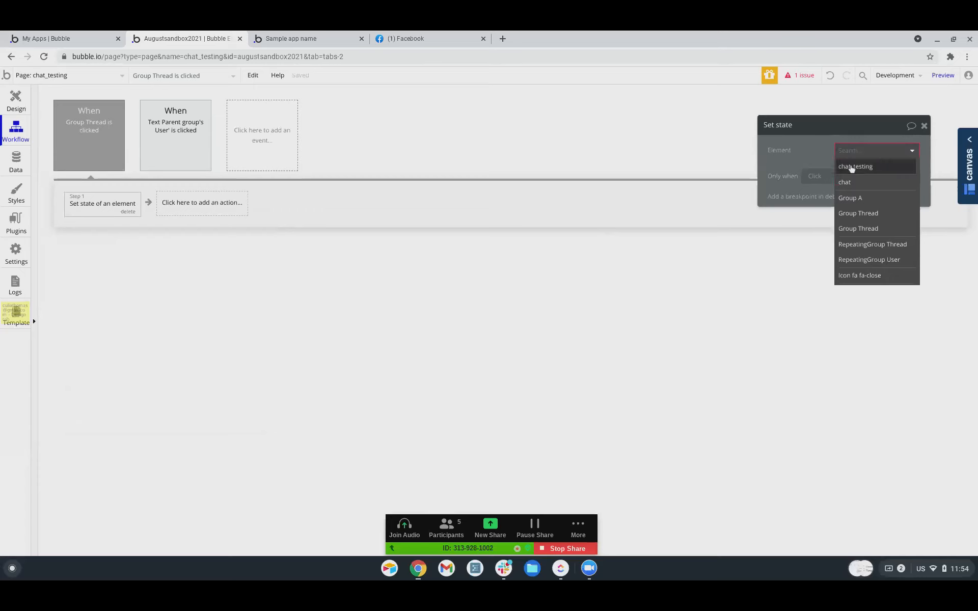
left_click(851, 166)
left_click(849, 174)
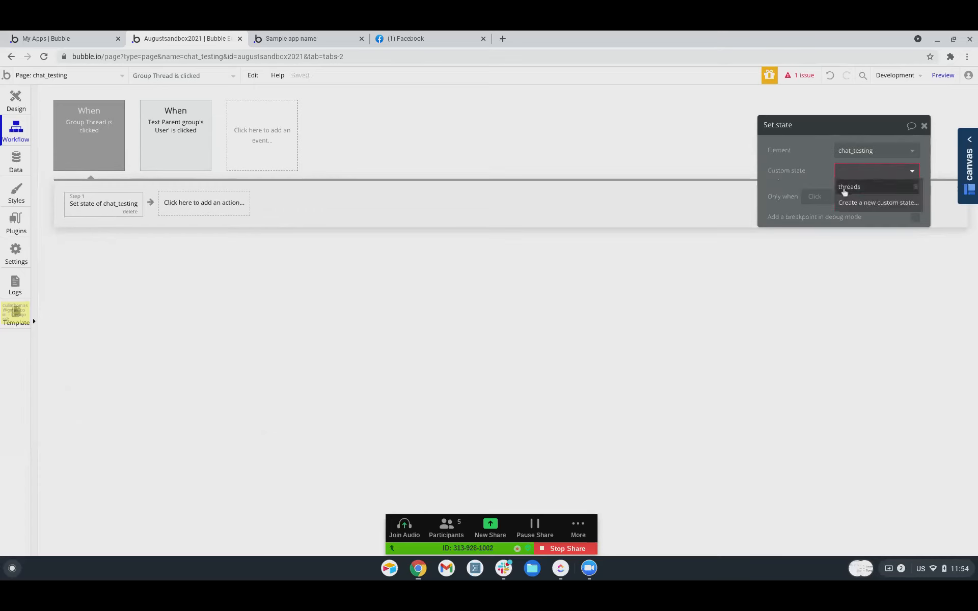
left_click(843, 186)
Set the new value to chat_testing's threads:minus item Current cell's Thread.
left_click(844, 193)
type("chat")
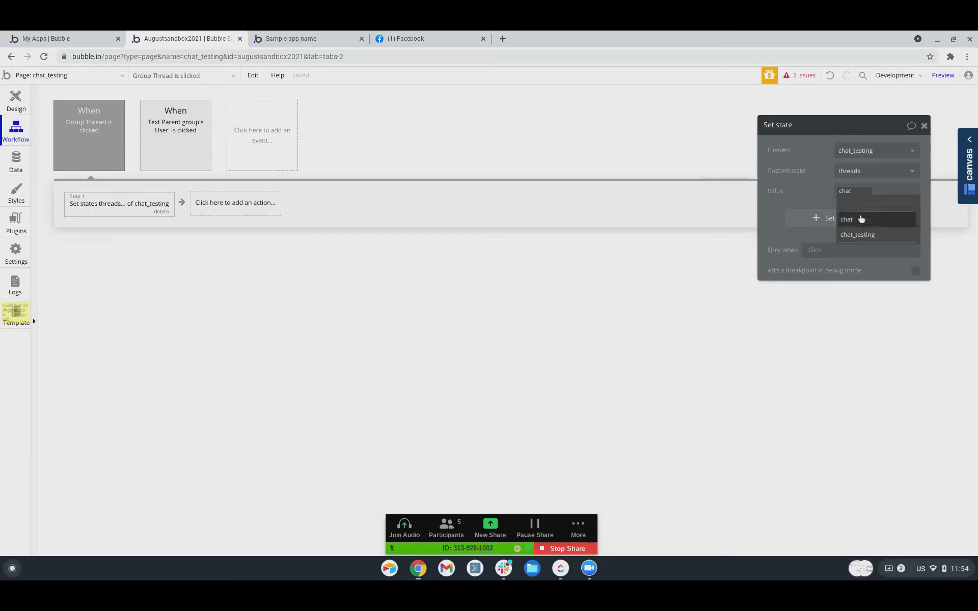
left_click(866, 235)
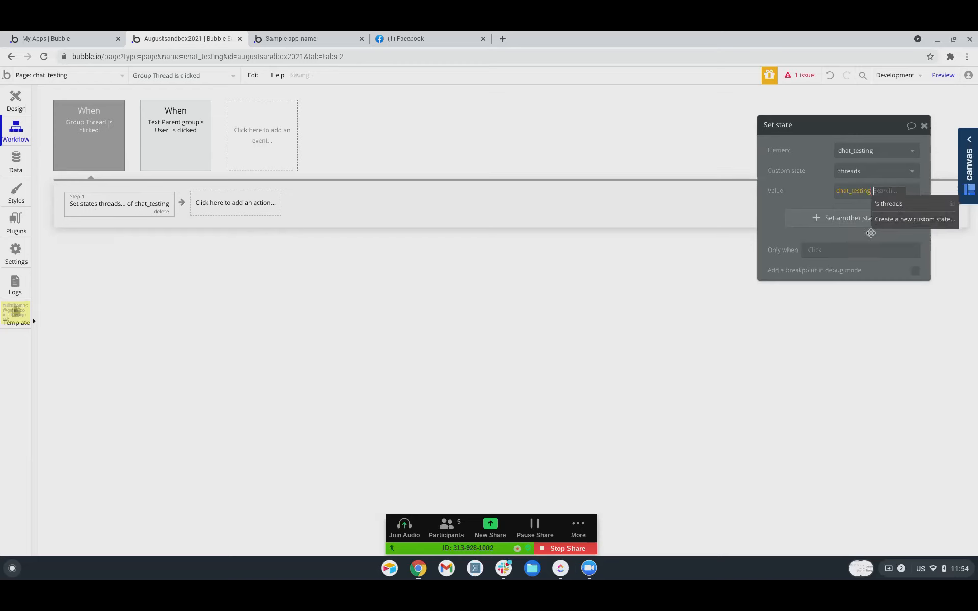
left_click(912, 210)
scroll(876, 382, "down", 5)
left_click(860, 346)
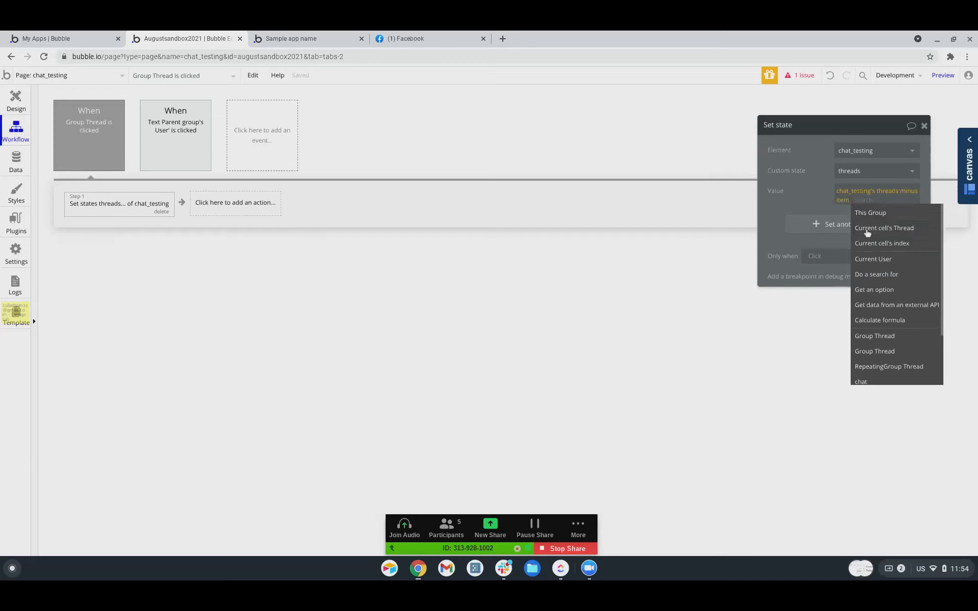
left_click(867, 231)
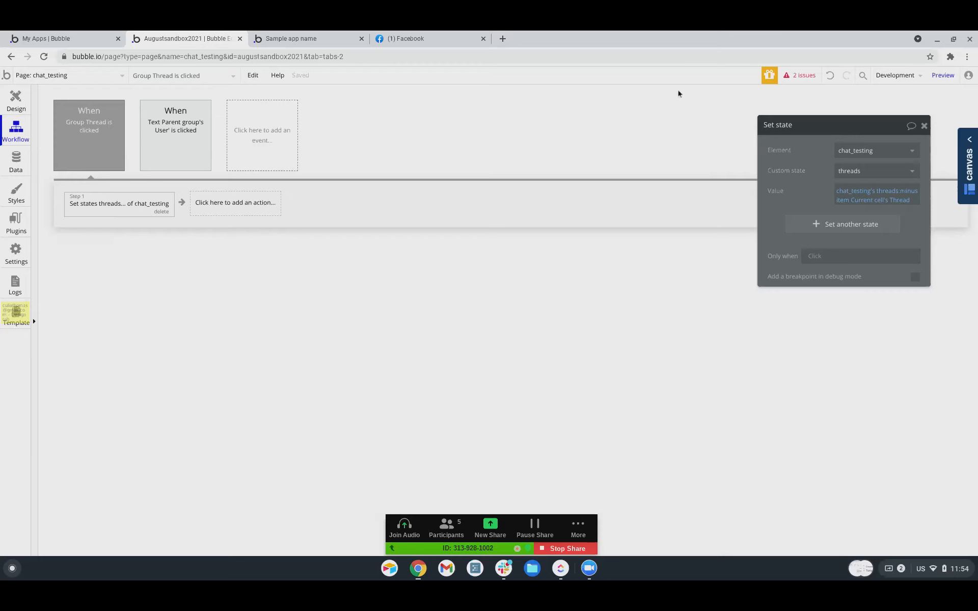
left_click(803, 75)
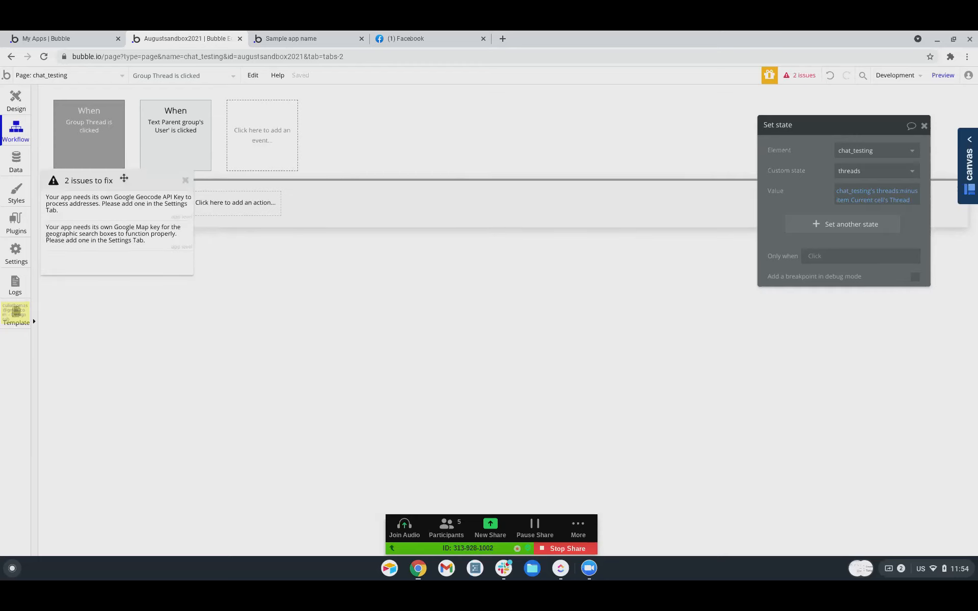
Clear the app issues by entering placeholder Geocode and Map API keys, then return to design.
left_click(102, 206)
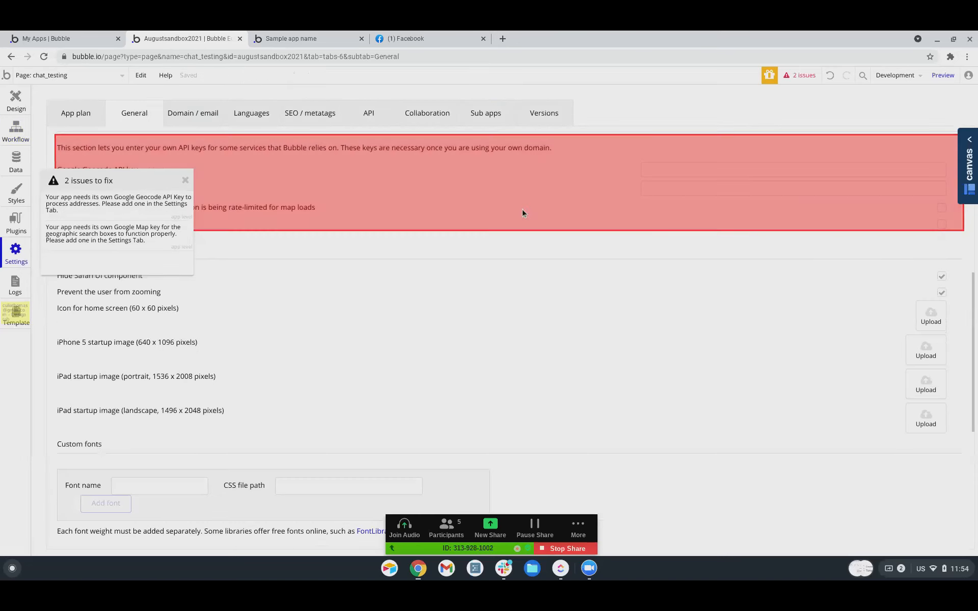
left_click(665, 169)
type("1")
left_click(670, 188)
type("1")
left_click(590, 220)
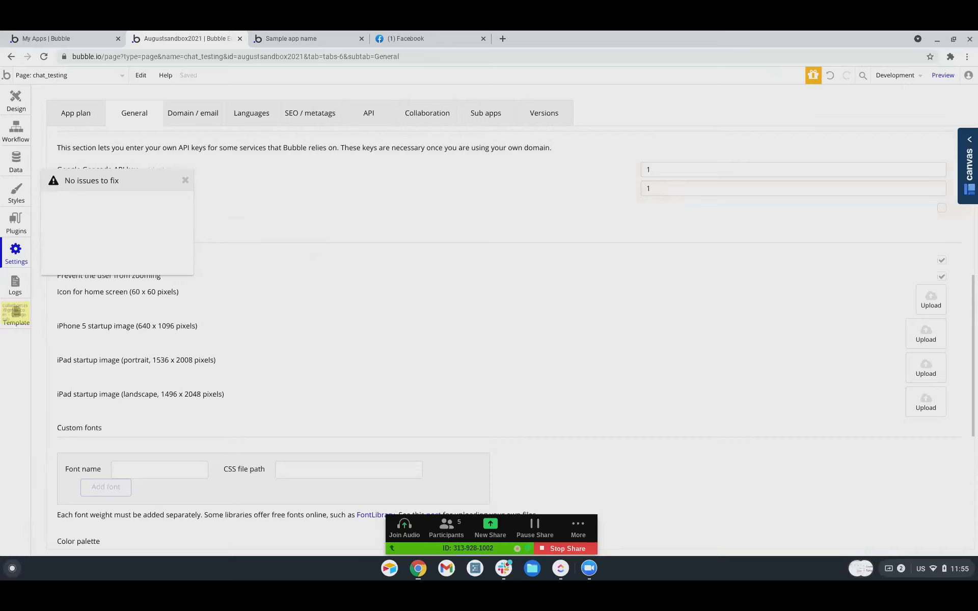
left_click(185, 180)
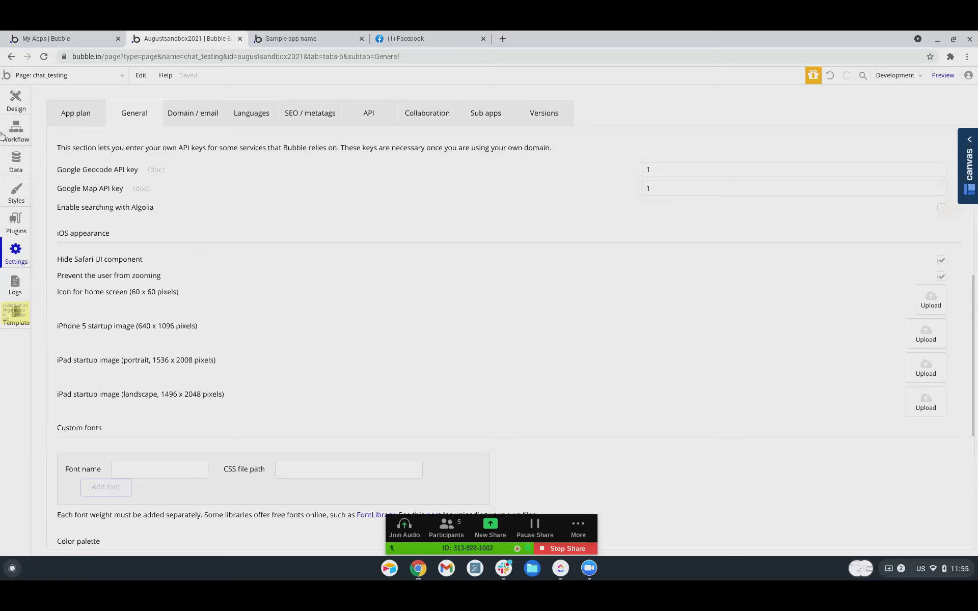
left_click(16, 100)
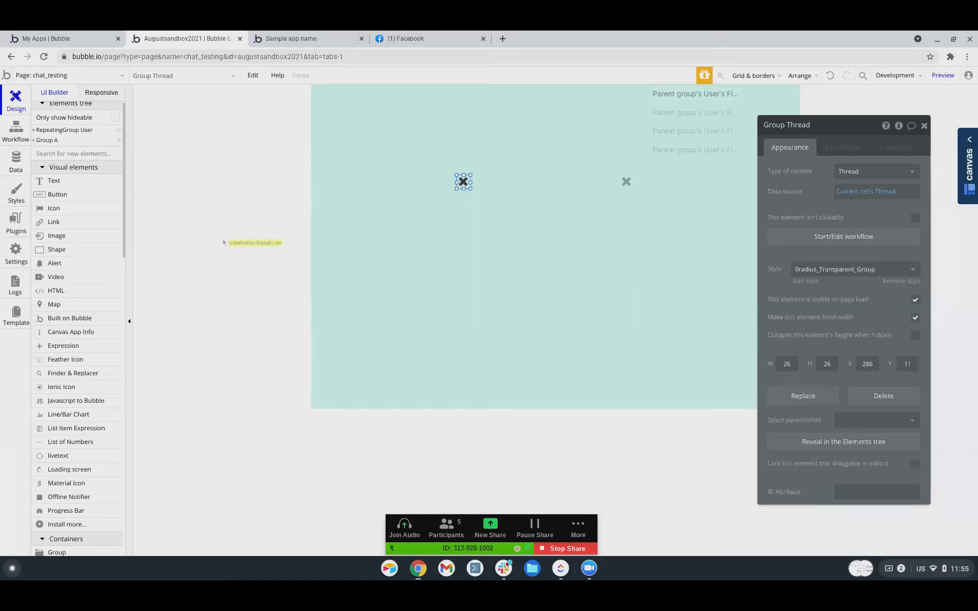
Expand RepeatingGroup User in the element tree and select Group User's name text.
left_click(424, 314)
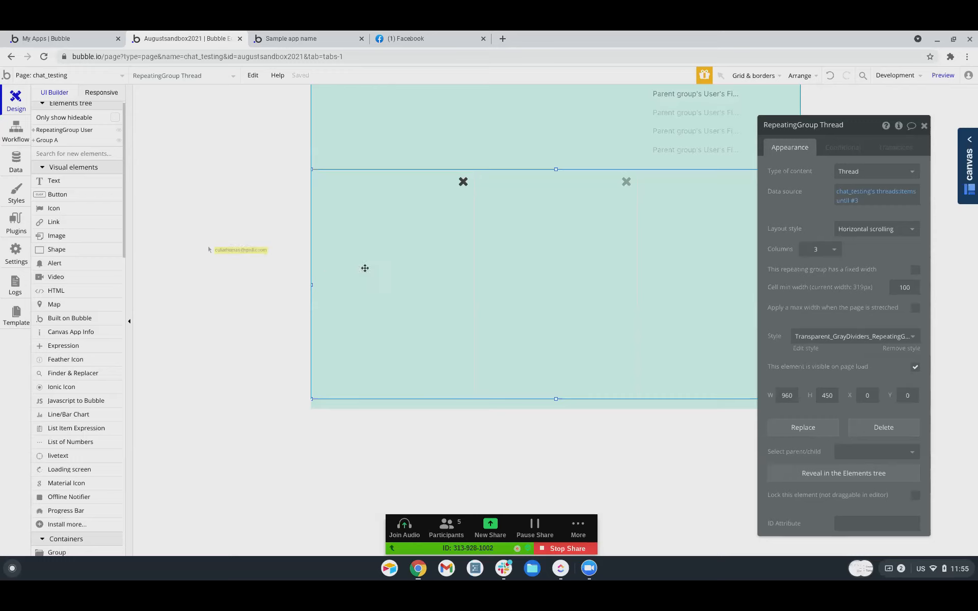
scroll(43, 170, "up", 1)
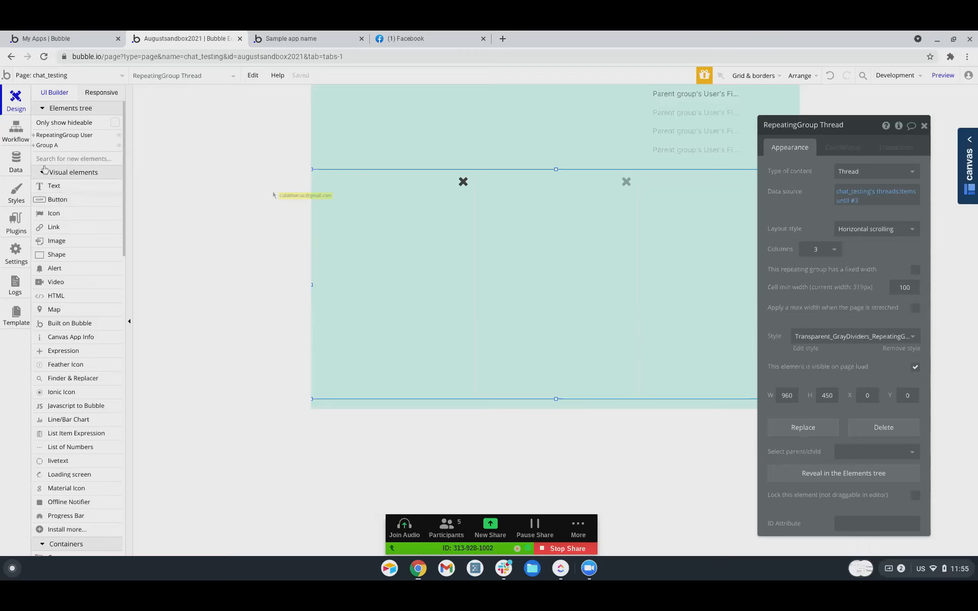
left_click(33, 135)
left_click(52, 146)
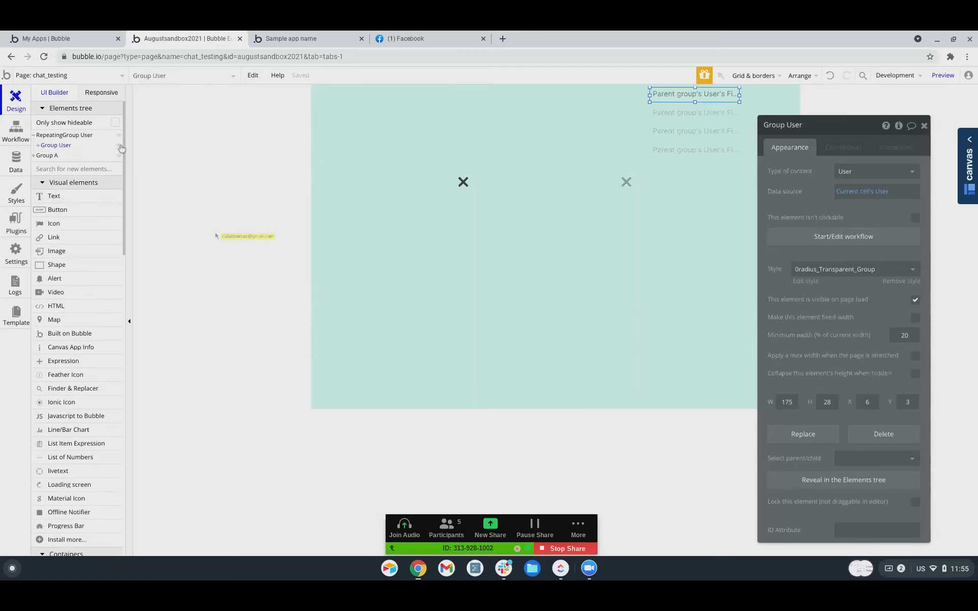
left_click(38, 146)
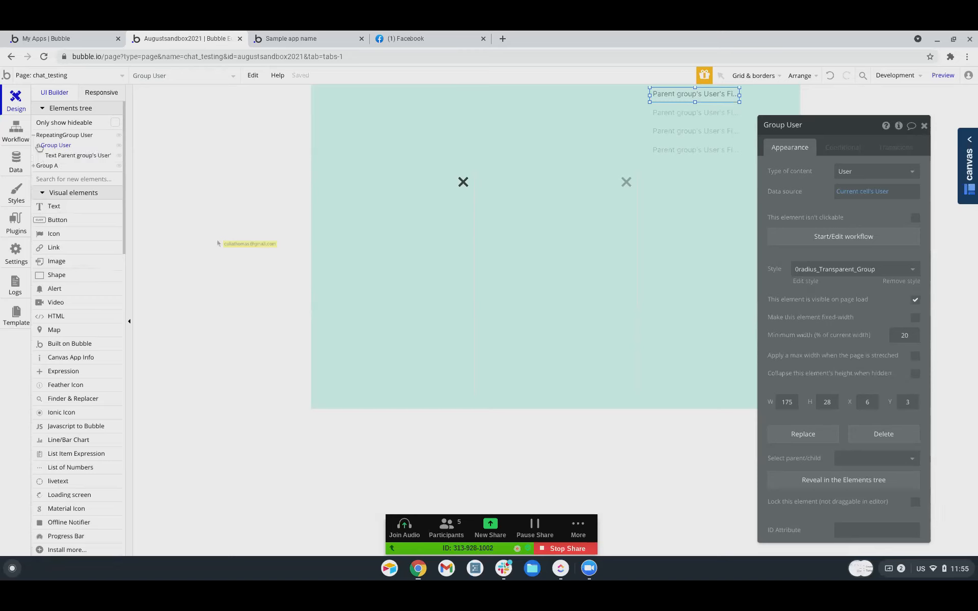
left_click(65, 155)
Expand Group A and RepeatingGroup Thread, revealing the first Group Thread's chat popup and close icon.
left_click(378, 221)
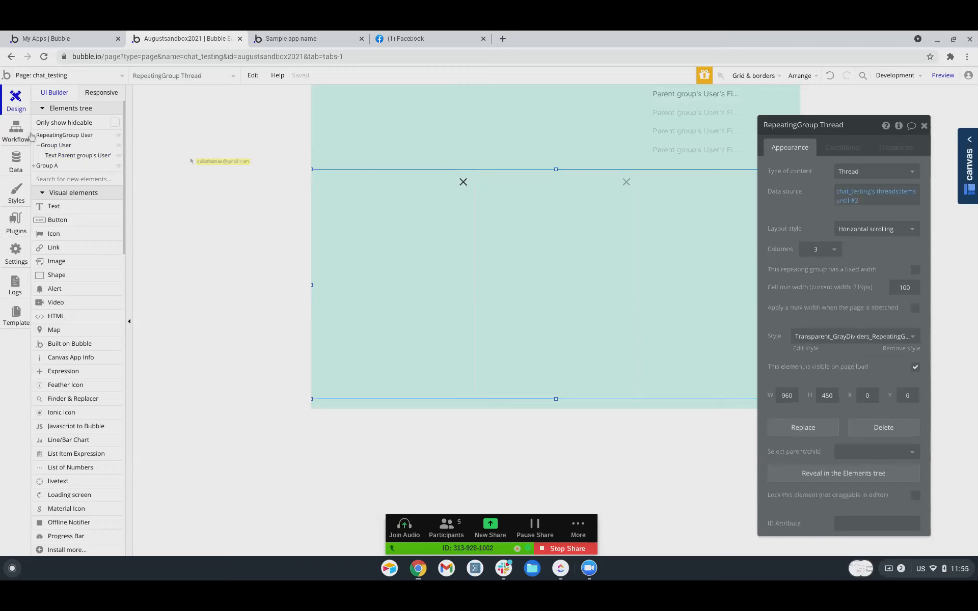
left_click(34, 168)
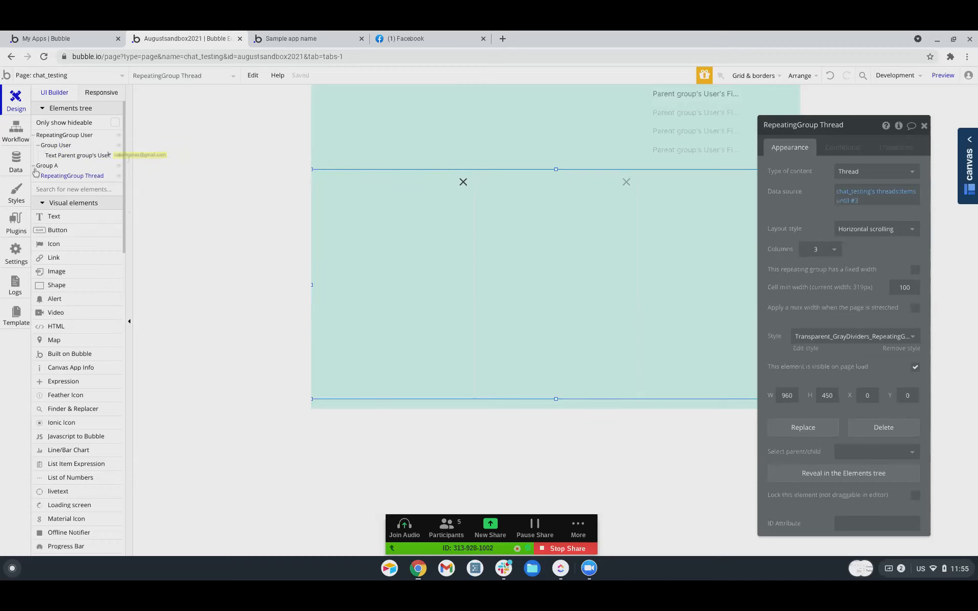
left_click(48, 178)
left_click(38, 176)
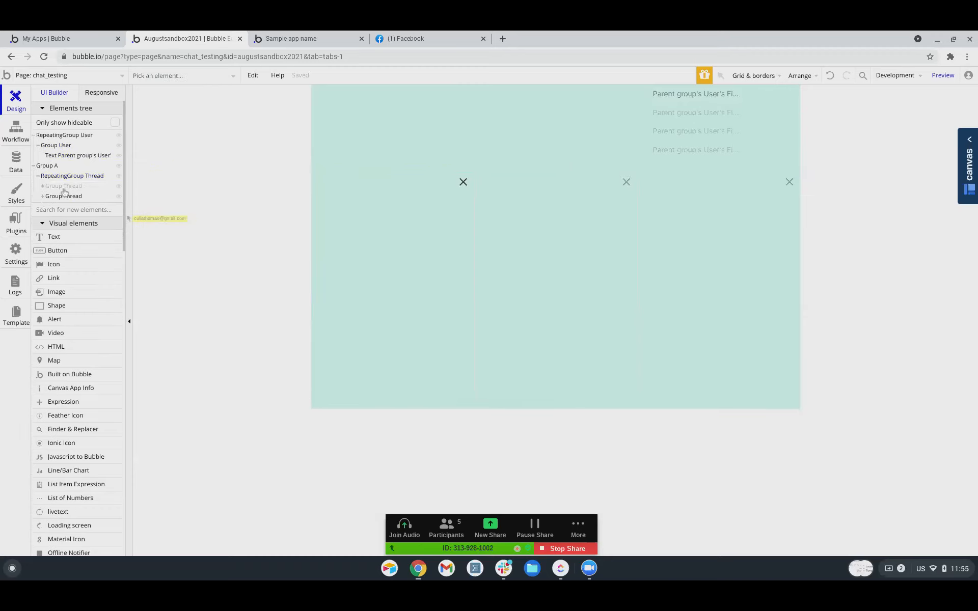
left_click(66, 187)
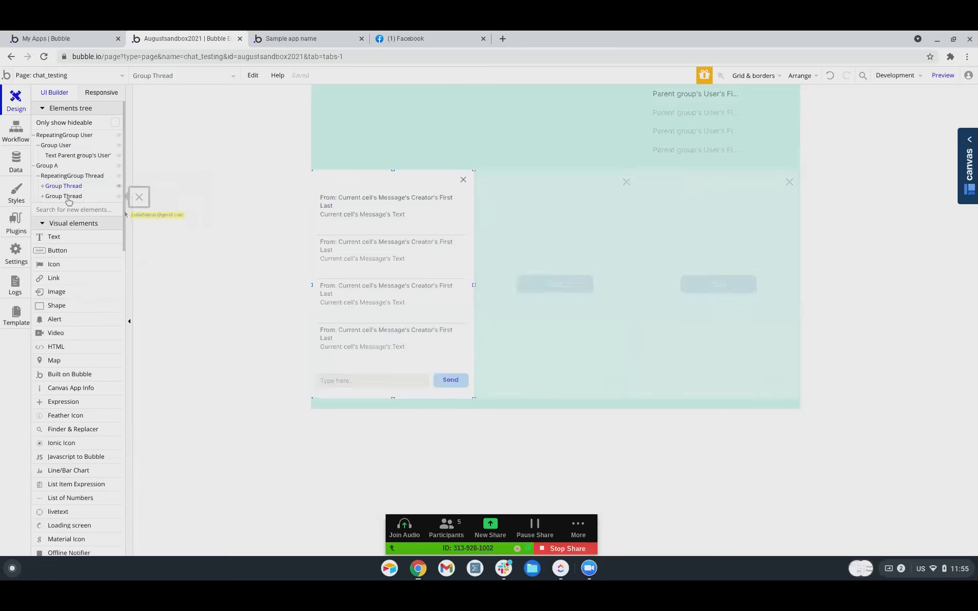
left_click(68, 198)
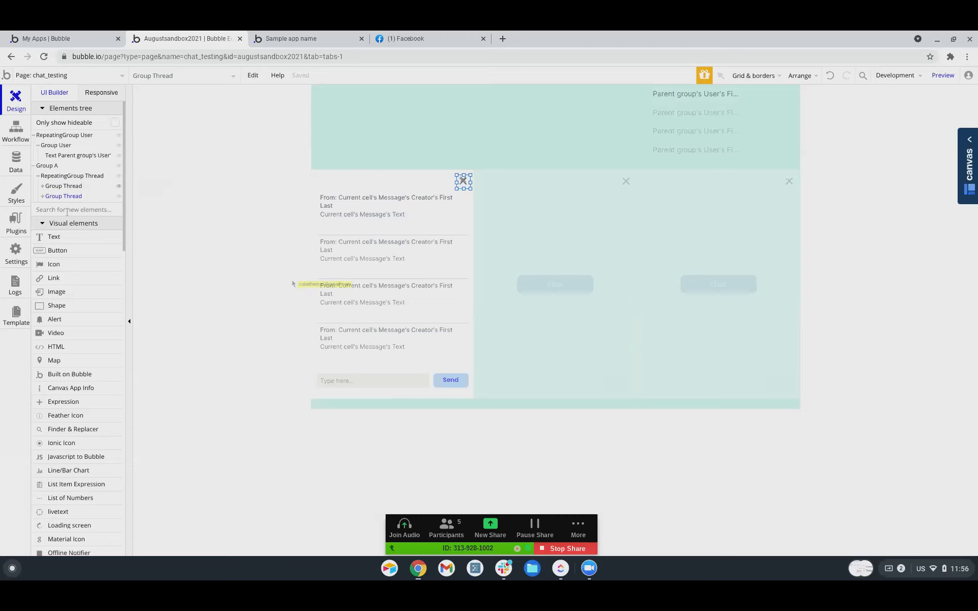
Open the reusable 'chat' element and delete its close IonicIcon.
left_click(71, 39)
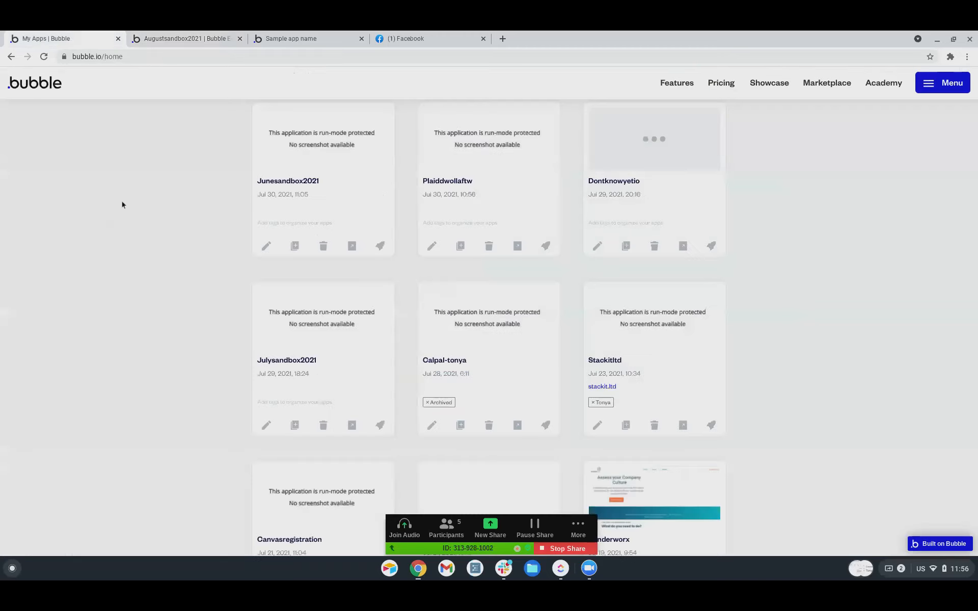
left_click(181, 38)
left_click(41, 78)
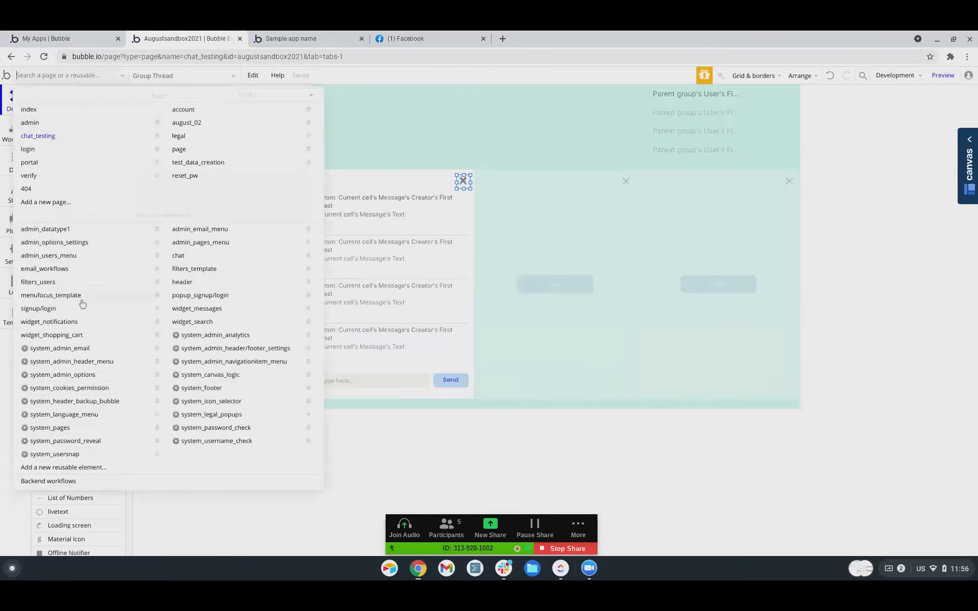
left_click(176, 257)
left_click(626, 99)
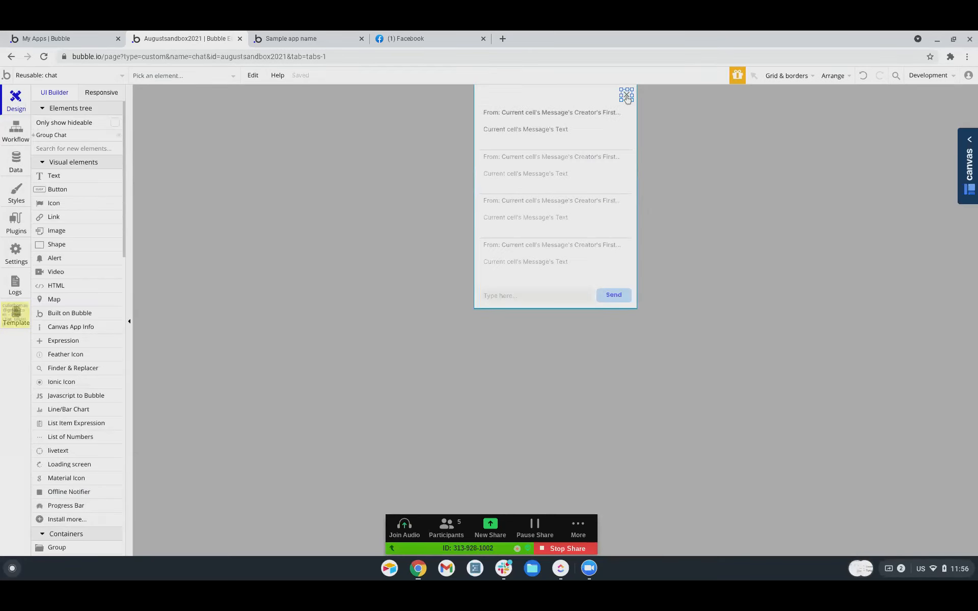
key("Delete")
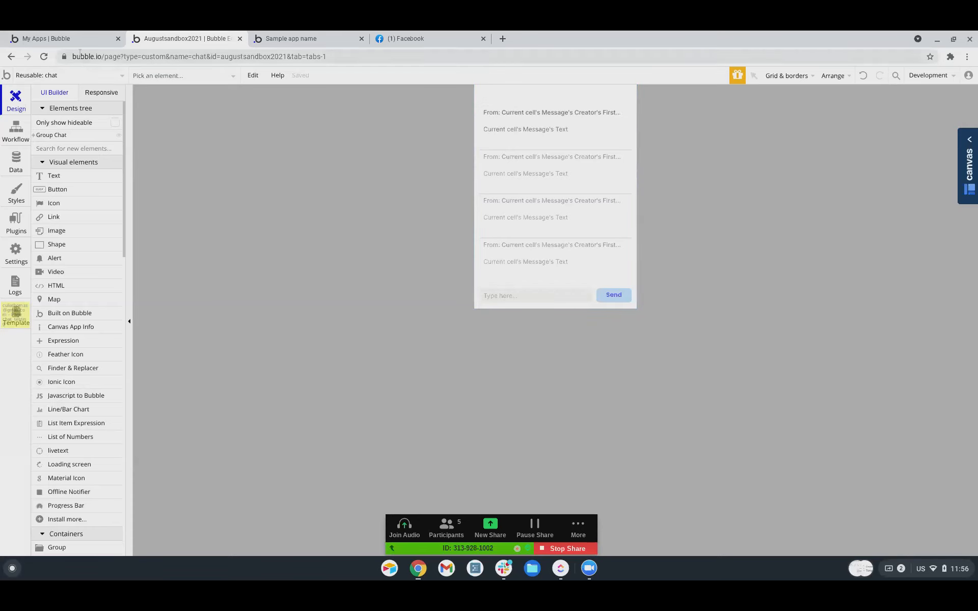
Return to the chat_testing page and expand Group A in the element tree.
left_click(37, 77)
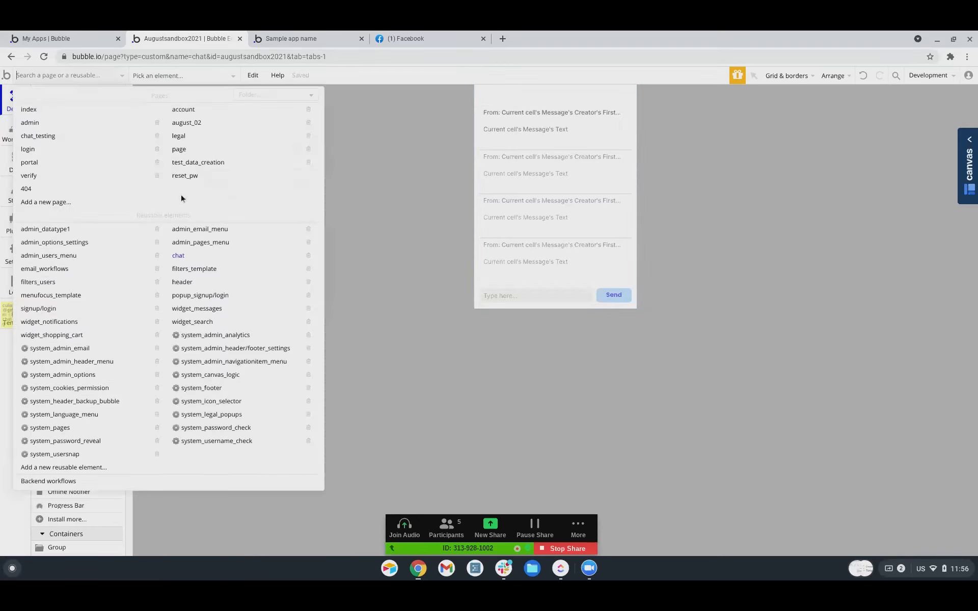
left_click(38, 135)
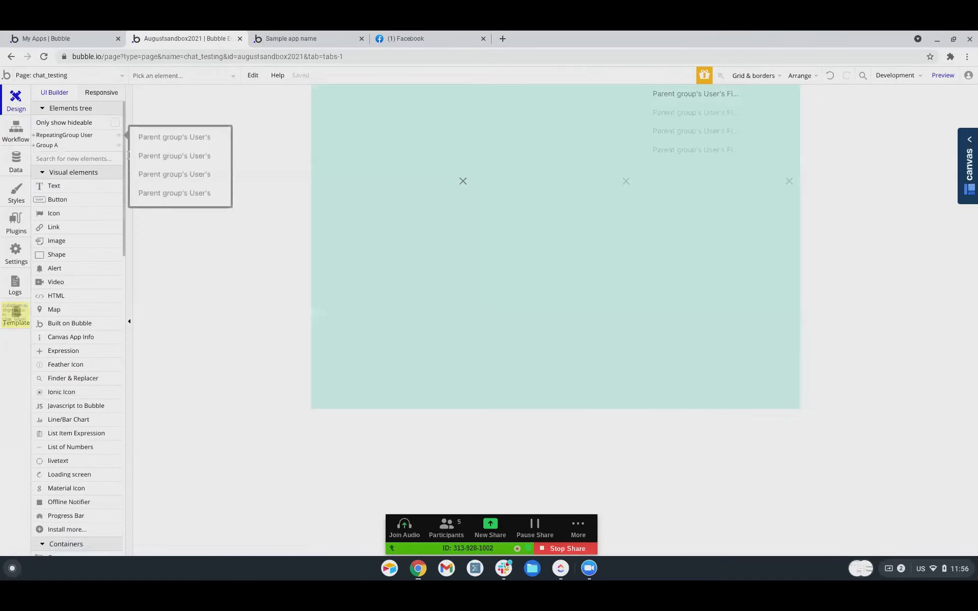
left_click(34, 145)
Reveal the first thread cell's chat element and send it to the back, behind the close icon.
left_click(46, 156)
left_click(37, 155)
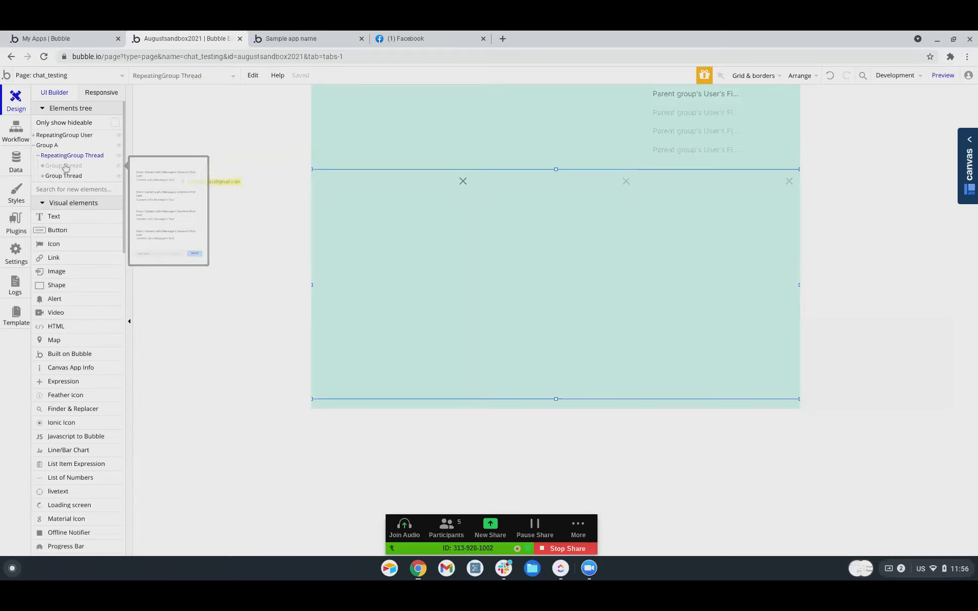
left_click(63, 168)
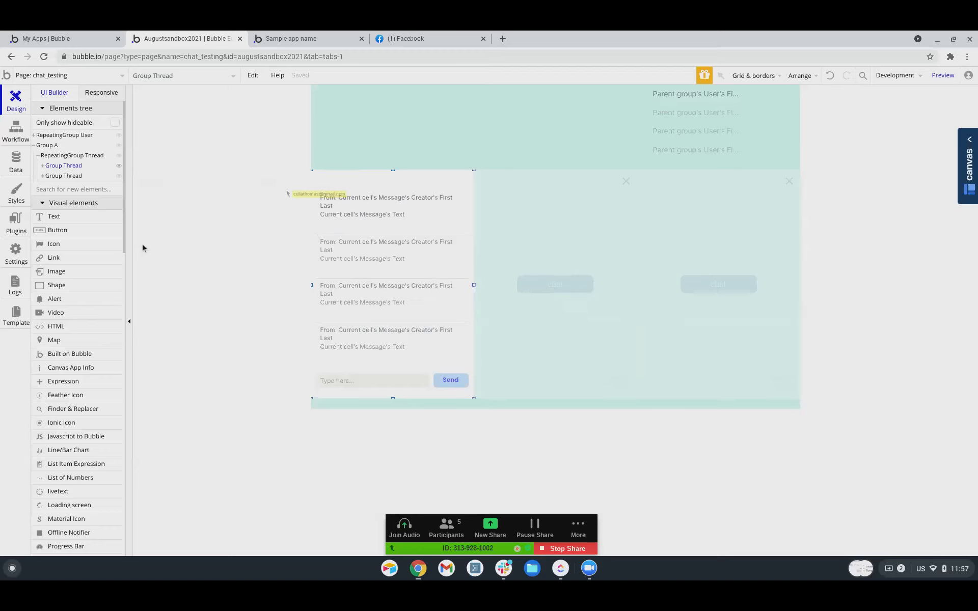
right_click(432, 208)
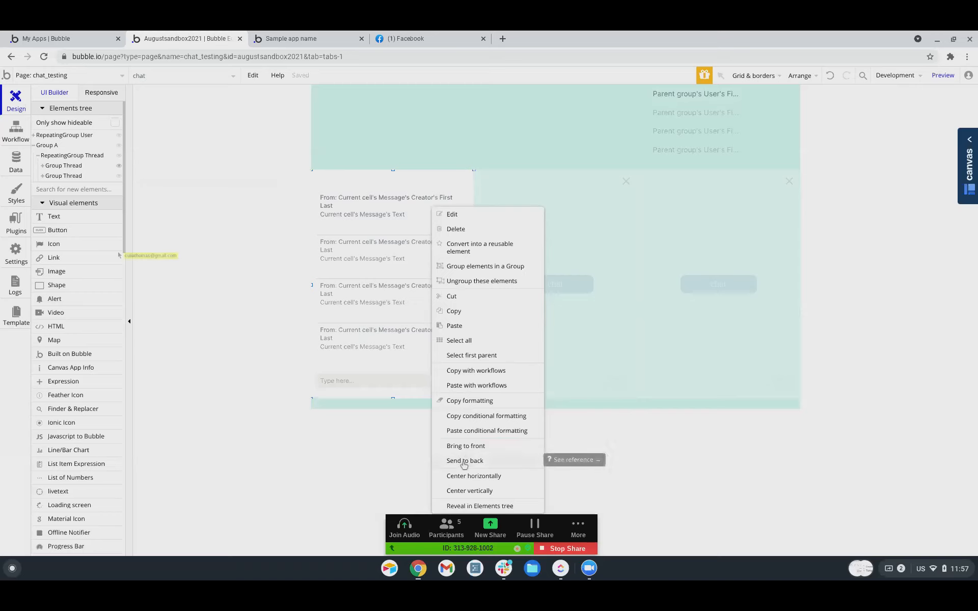
left_click(463, 461)
left_click(351, 437)
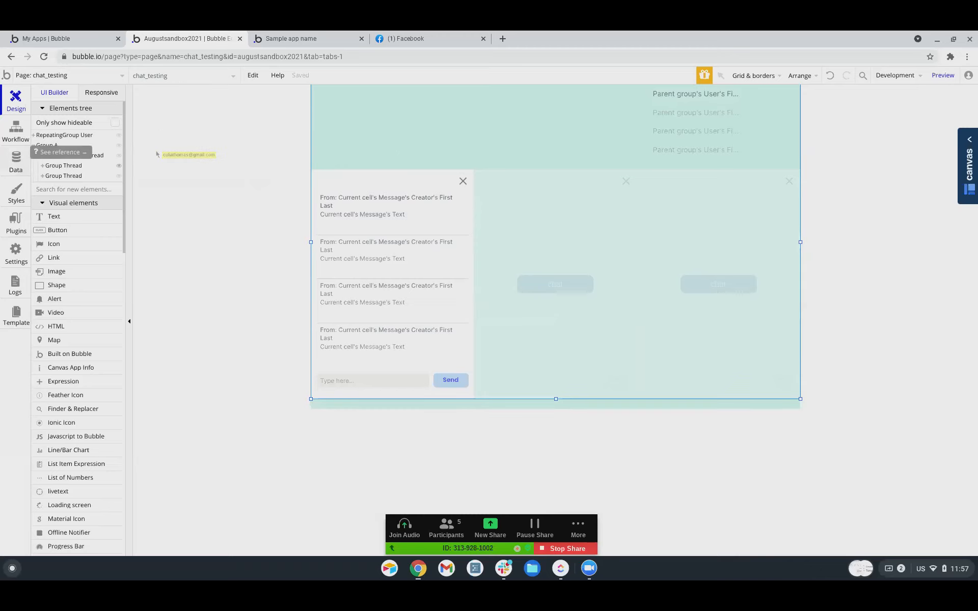
left_click(16, 162)
Open All Users in App data and run chat_testing as one of the five test users.
left_click(192, 113)
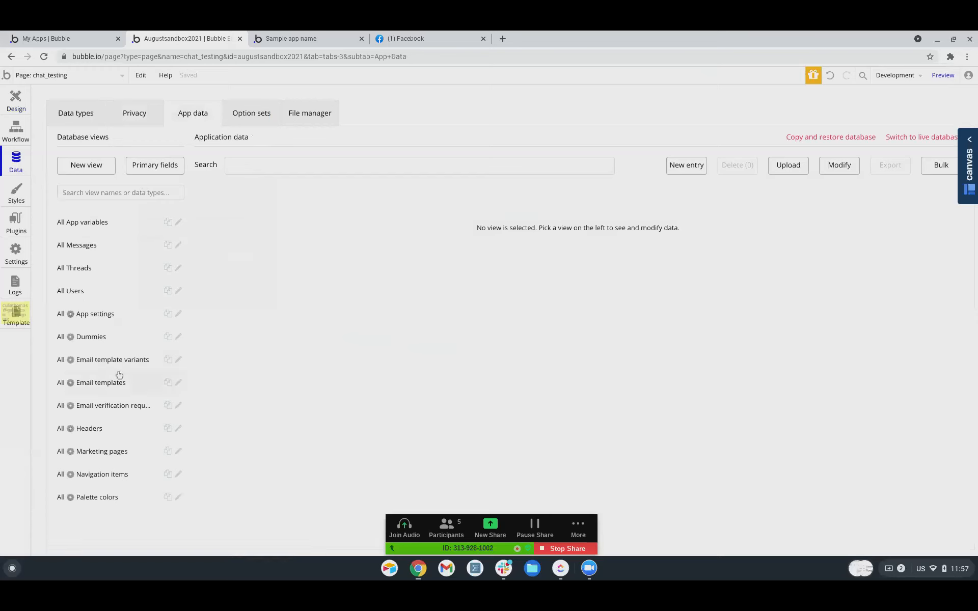
left_click(71, 291)
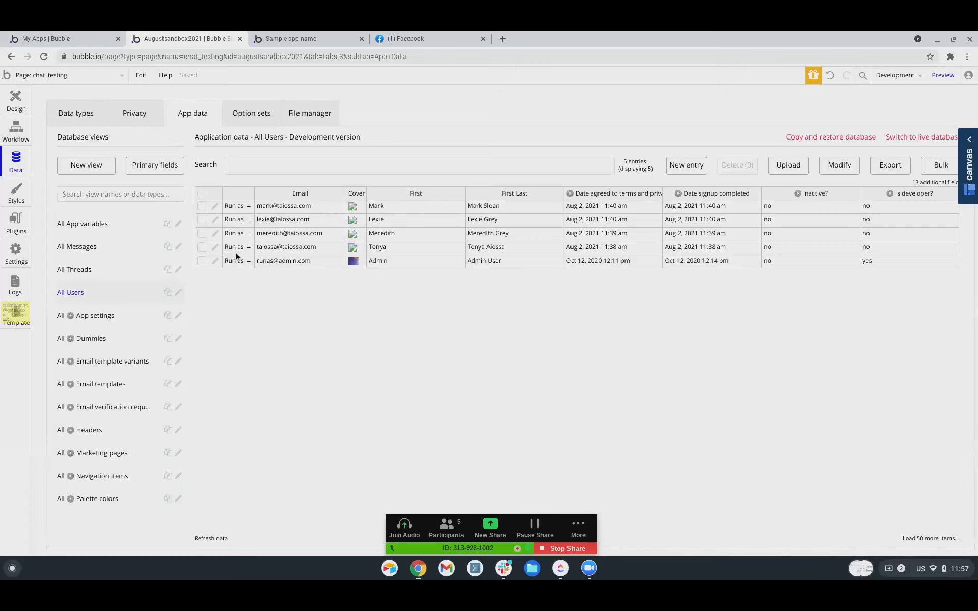
left_click(238, 249)
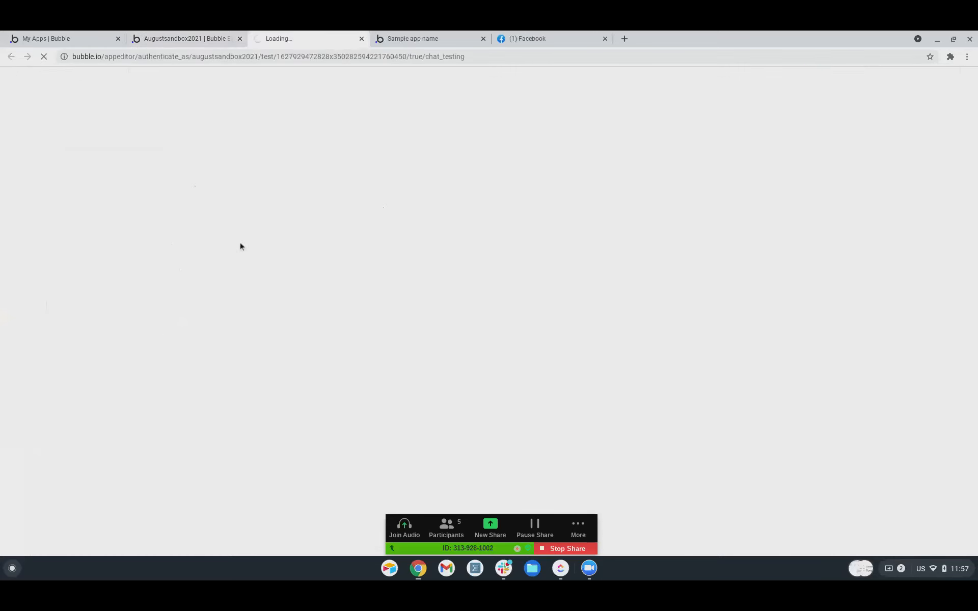
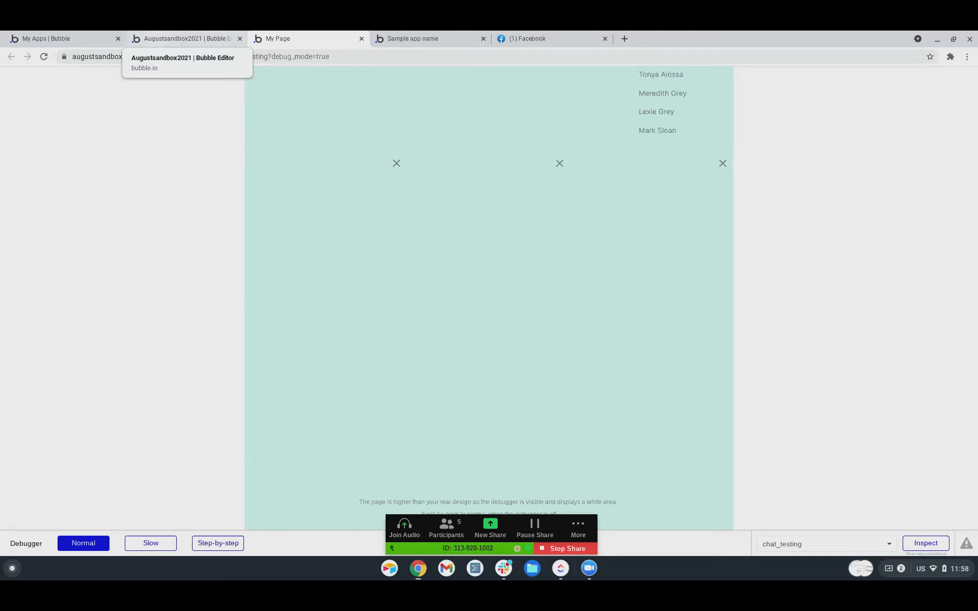
Leave the App data users table and return to the chat_testing page design.
left_click(146, 46)
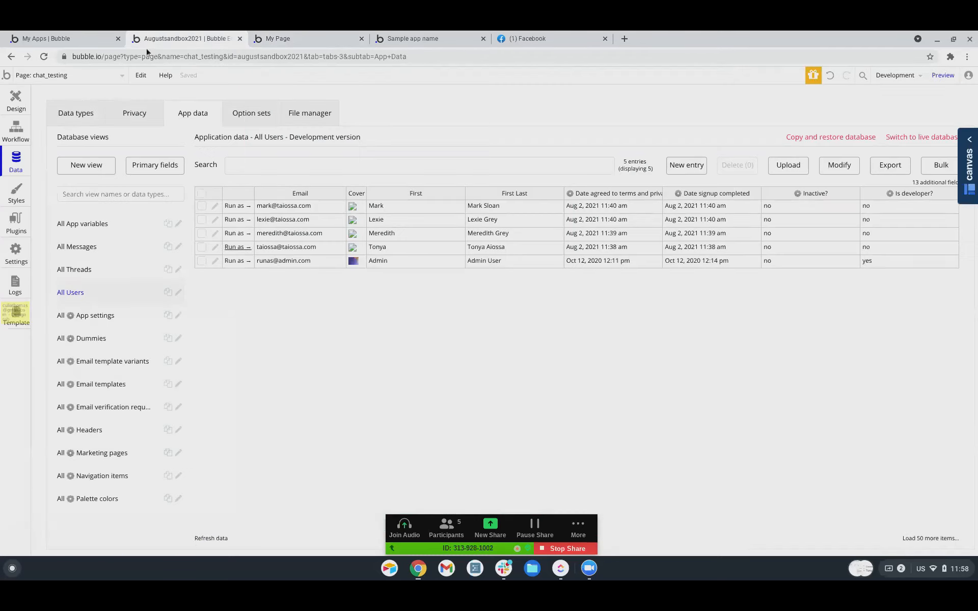
left_click(16, 107)
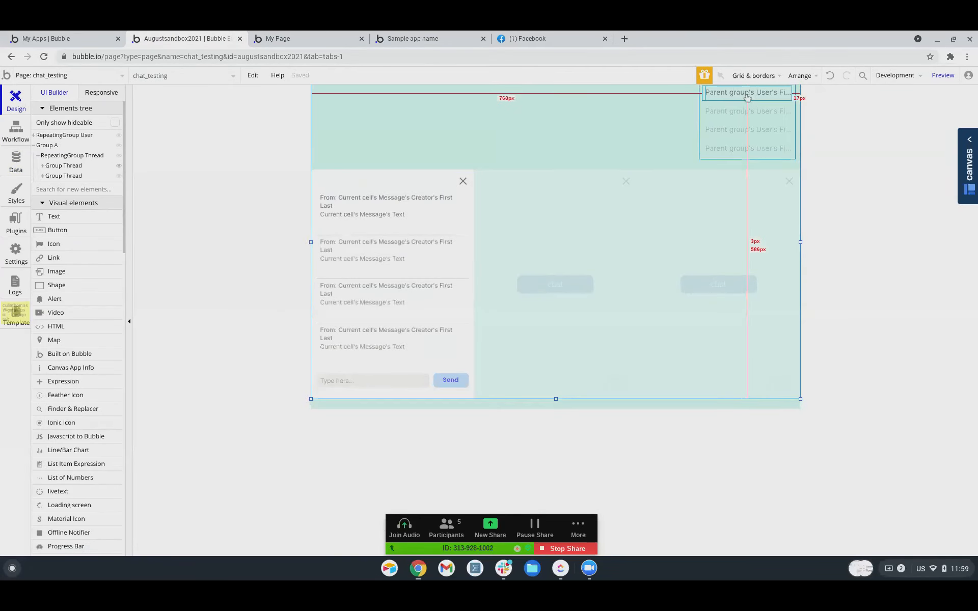
In the user-name click workflow, insert a new action after Step 1.
left_click(16, 130)
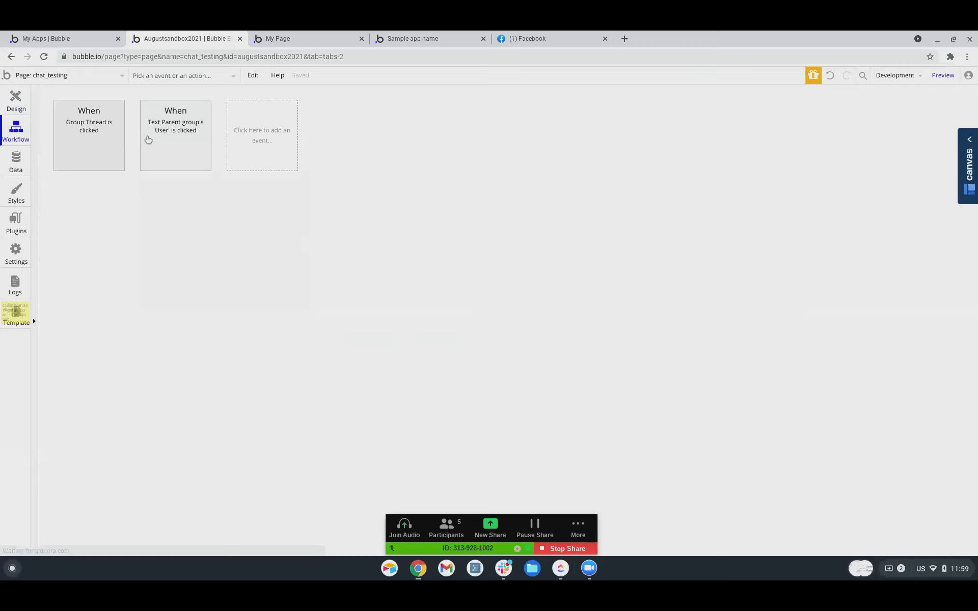
left_click(97, 135)
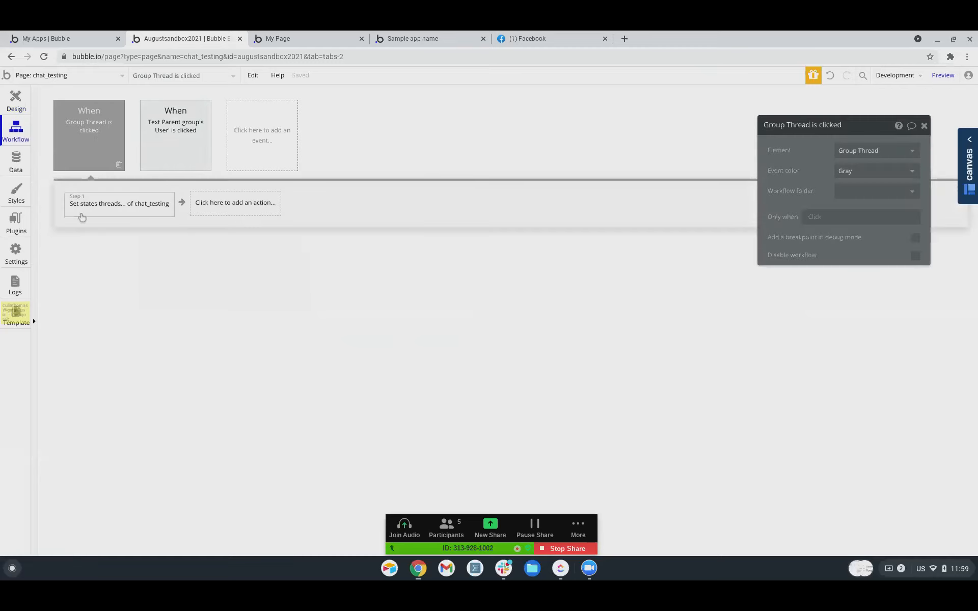
left_click(157, 153)
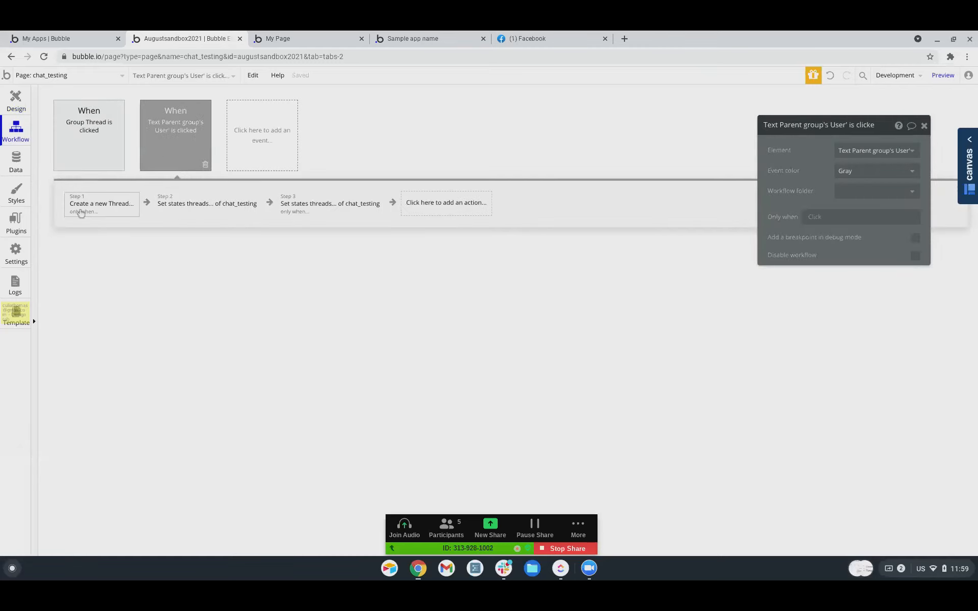
right_click(120, 205)
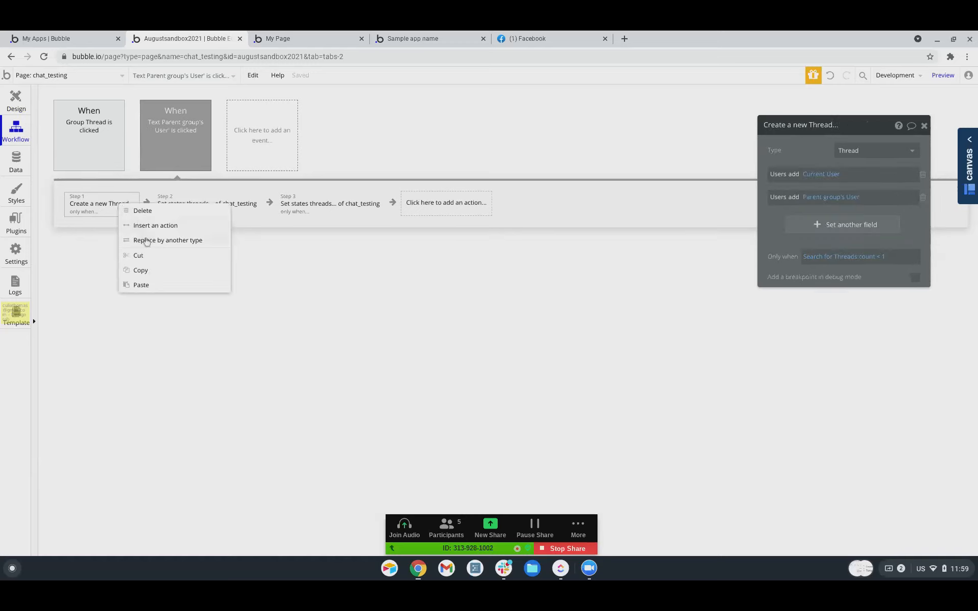
right_click(243, 206)
left_click(275, 226)
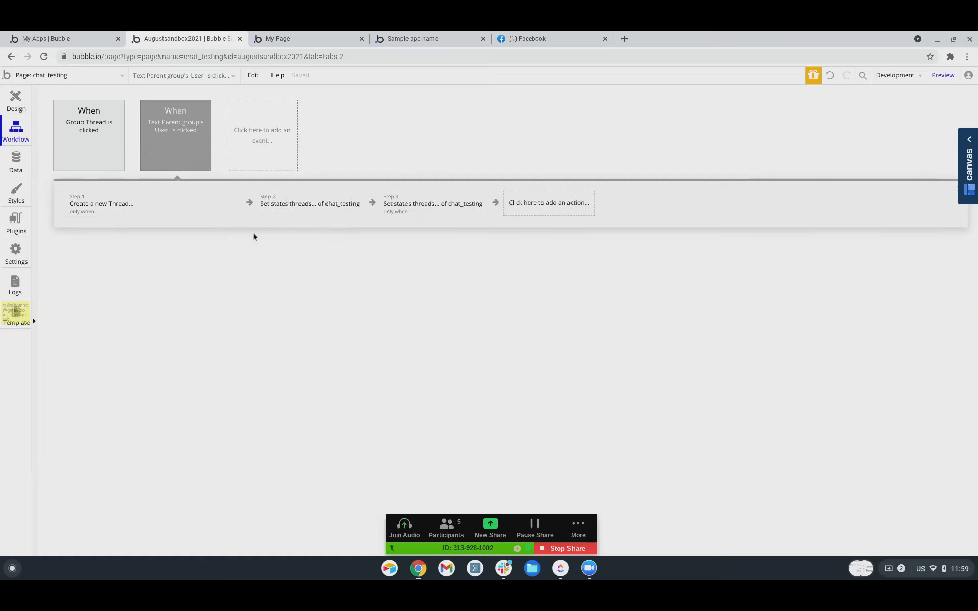
left_click(171, 212)
Make the new step Create a new Message with Text 'I want to chat.'.
mouse_move(184, 279)
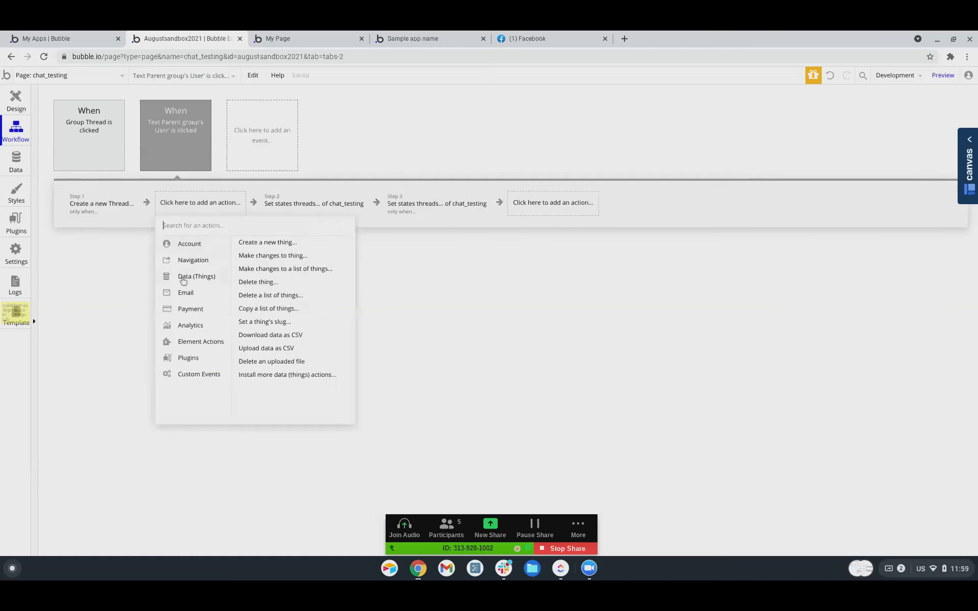
left_click(280, 243)
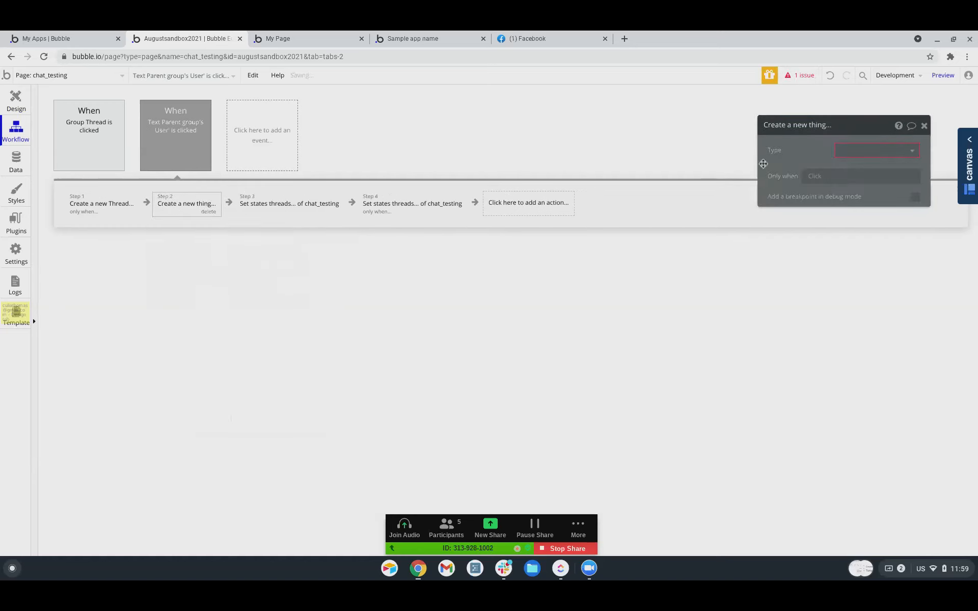
left_click(857, 151)
left_click(854, 181)
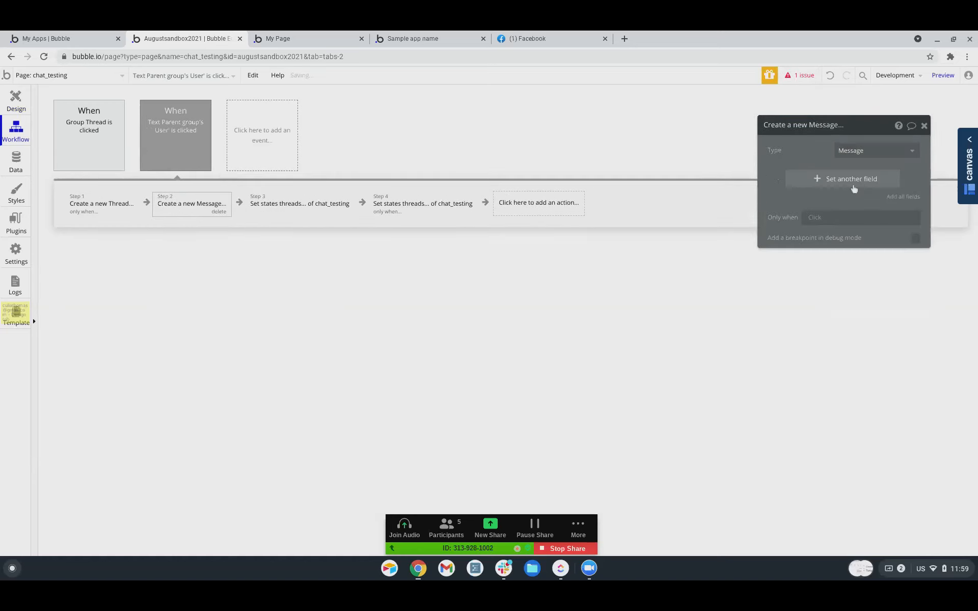
left_click(812, 183)
left_click(781, 179)
left_click(782, 189)
left_click(801, 175)
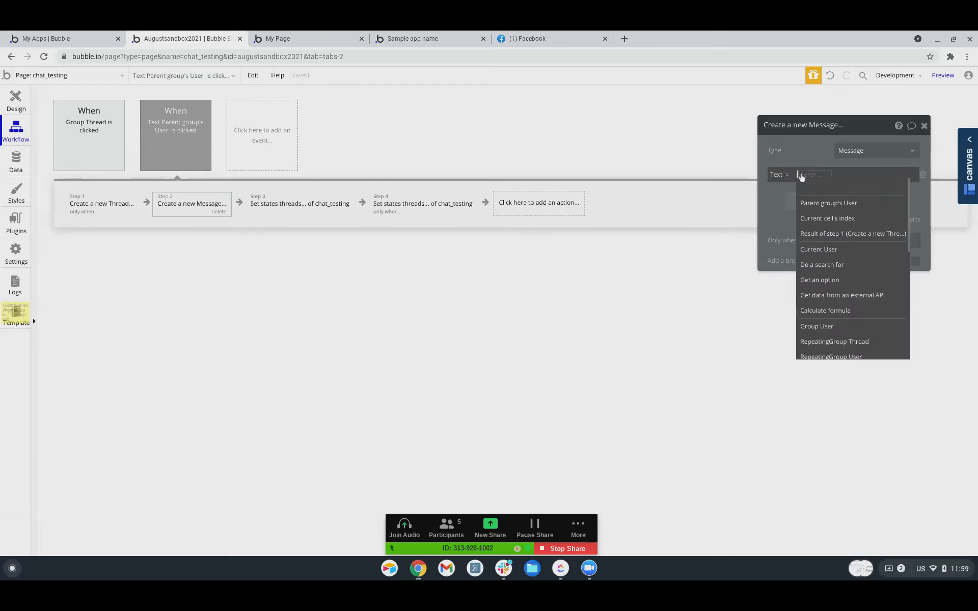
type("i")
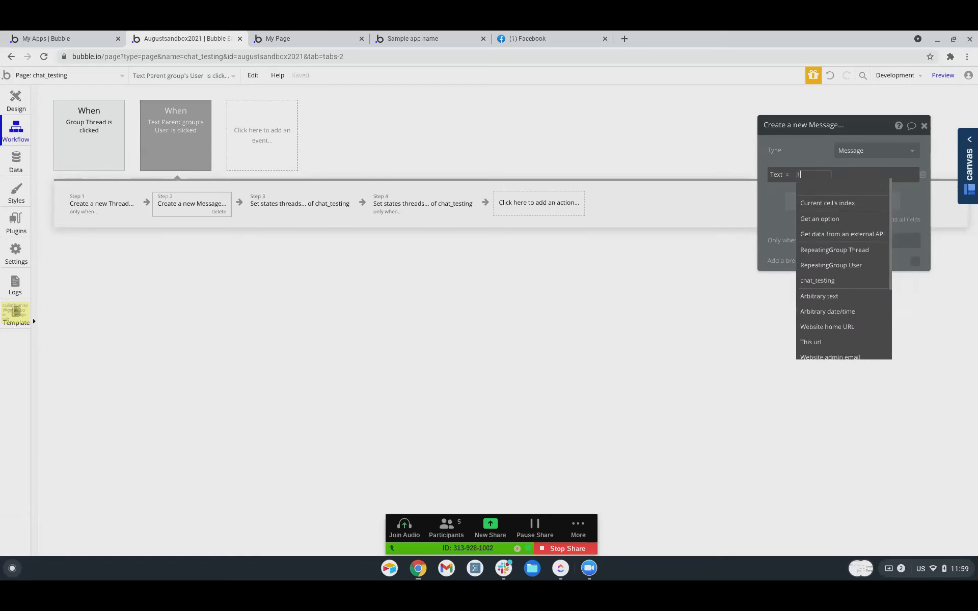
key("BackSpace")
left_click(817, 176)
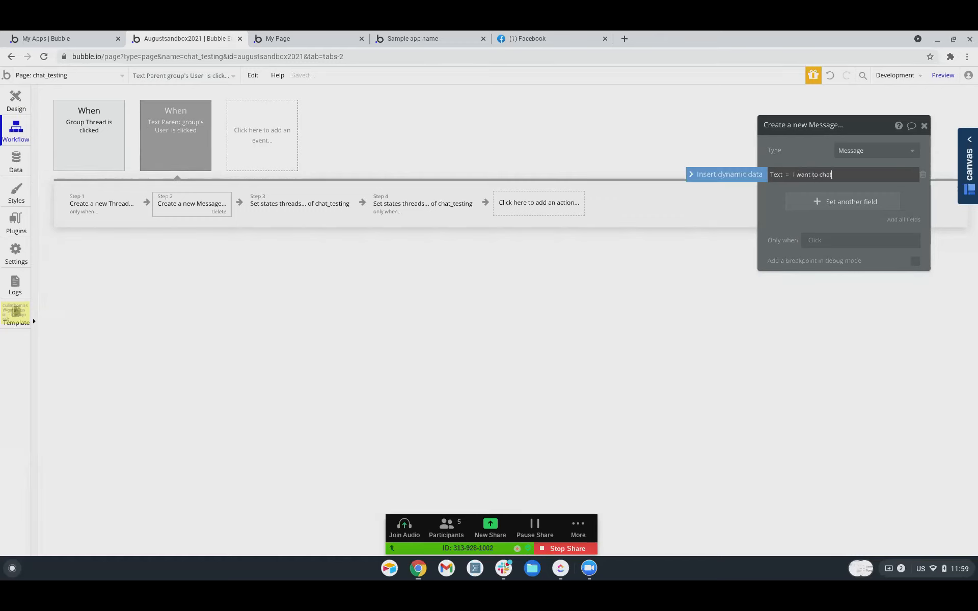
type(".")
Add a Users set list field sourced from a Do a search for expression.
left_click(810, 202)
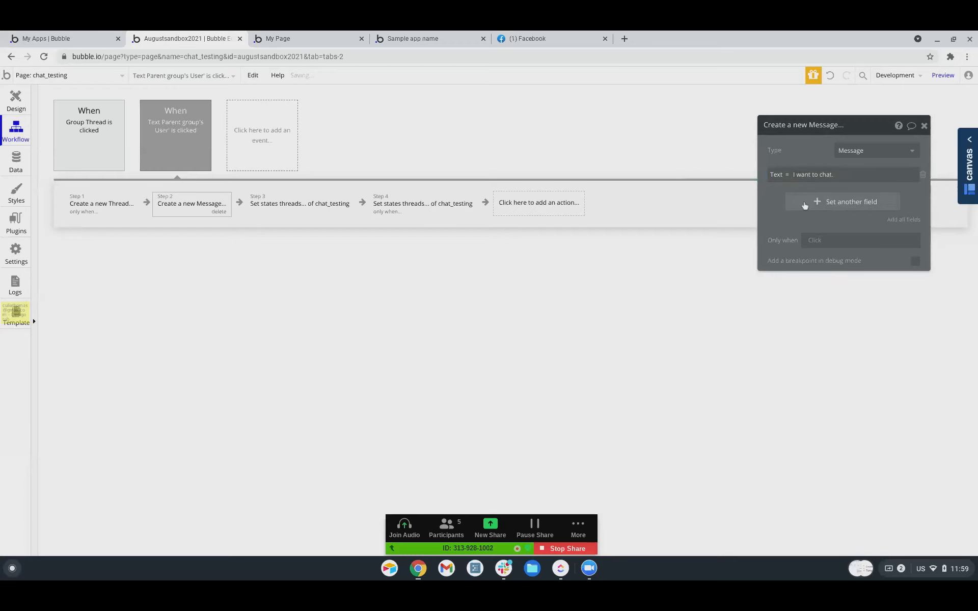
left_click(785, 203)
left_click(782, 238)
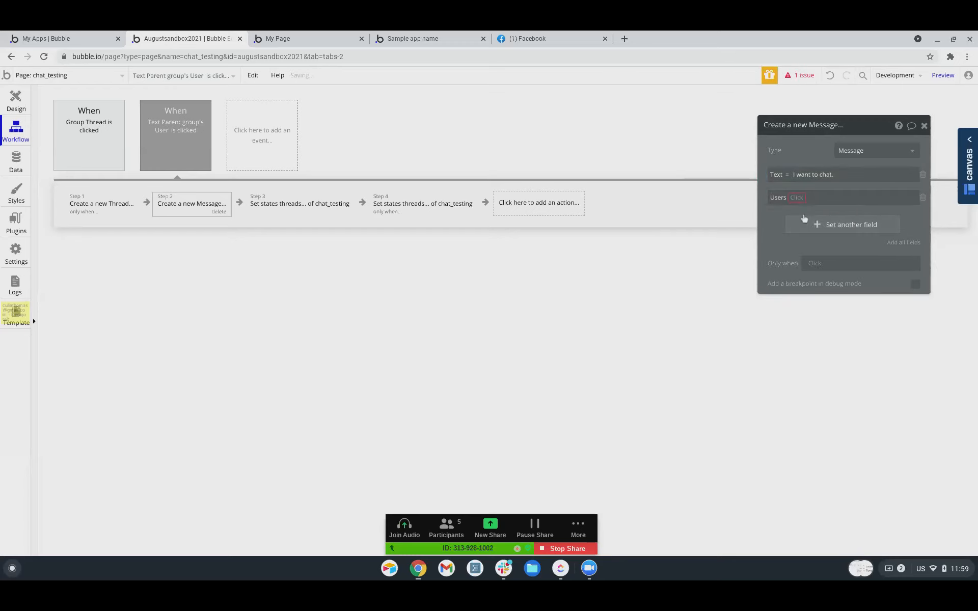
left_click(801, 202)
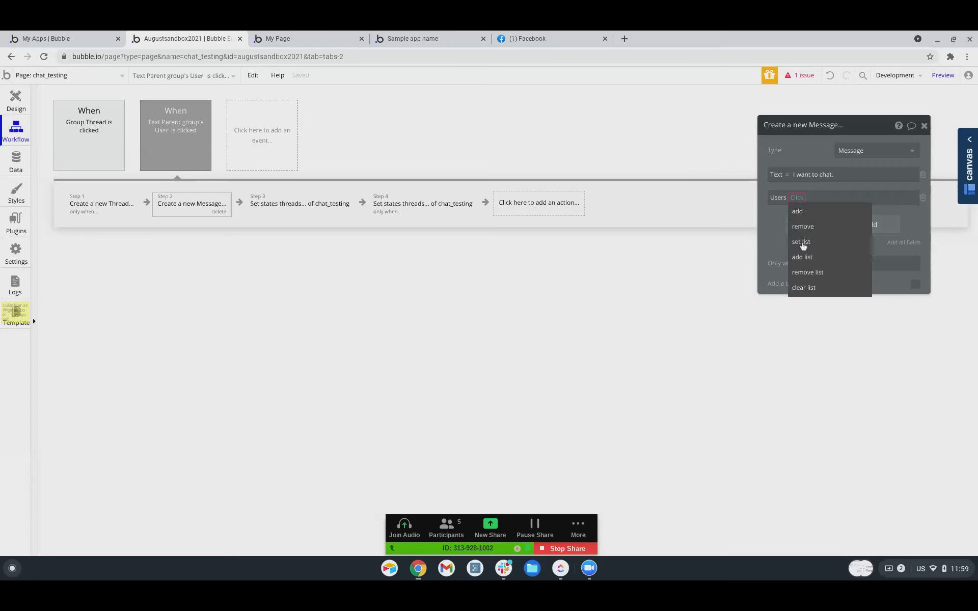
left_click(809, 213)
left_click(823, 200)
left_click(833, 240)
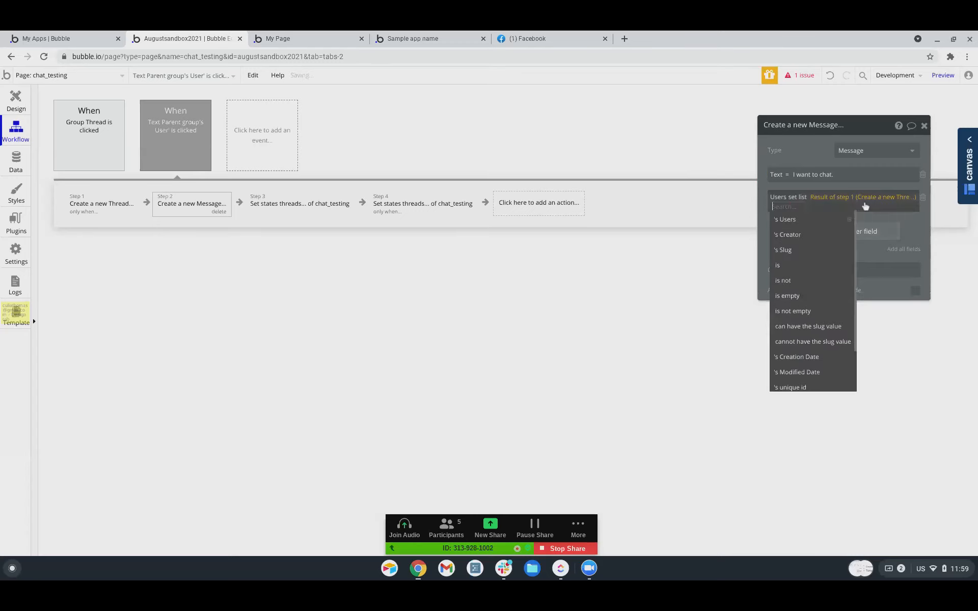
left_click(823, 197)
left_click(834, 271)
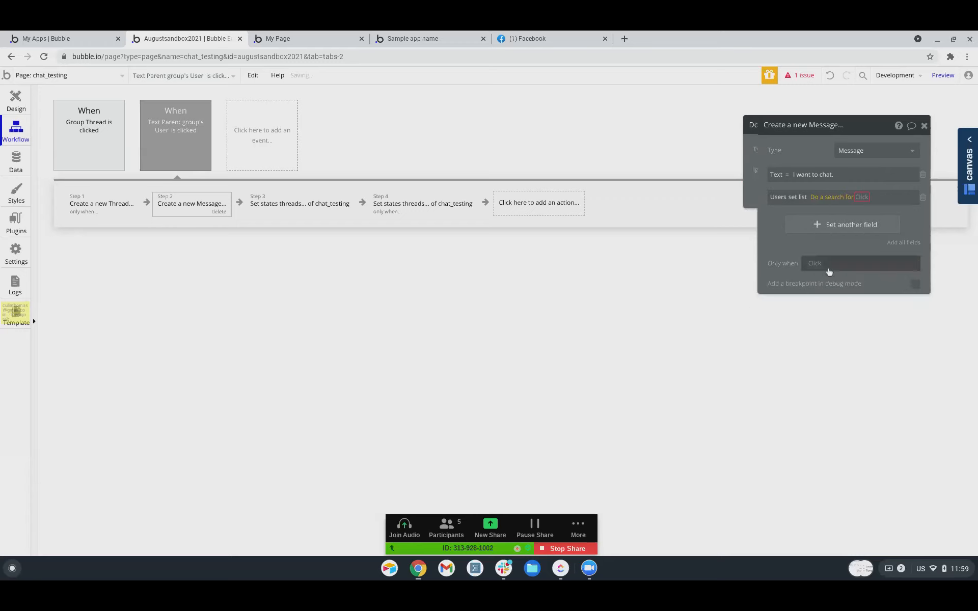
left_click(700, 158)
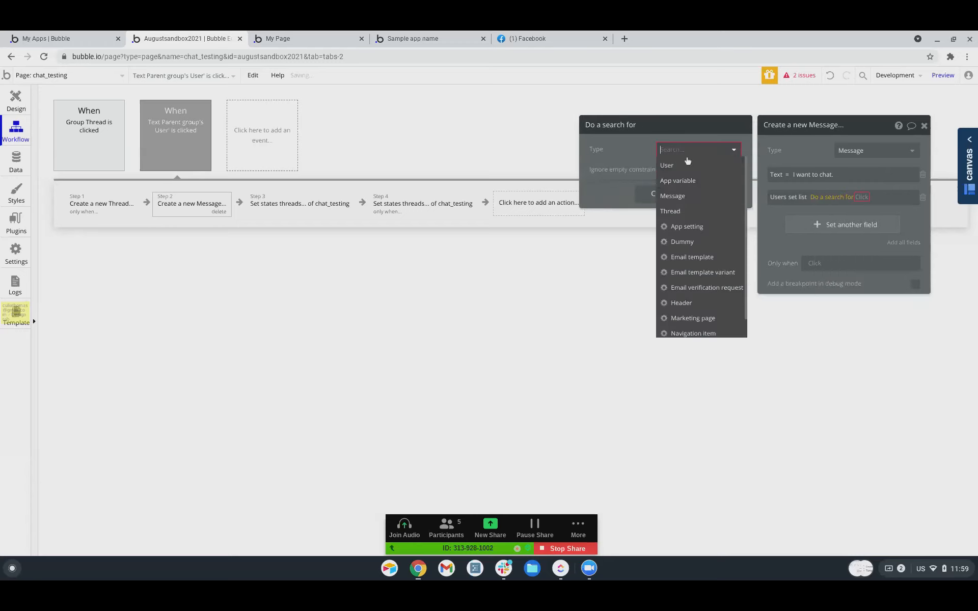
Search Threads whose Users contain both the current user and the clicked user.
left_click(669, 212)
left_click(648, 178)
left_click(600, 173)
left_click(603, 186)
left_click(621, 175)
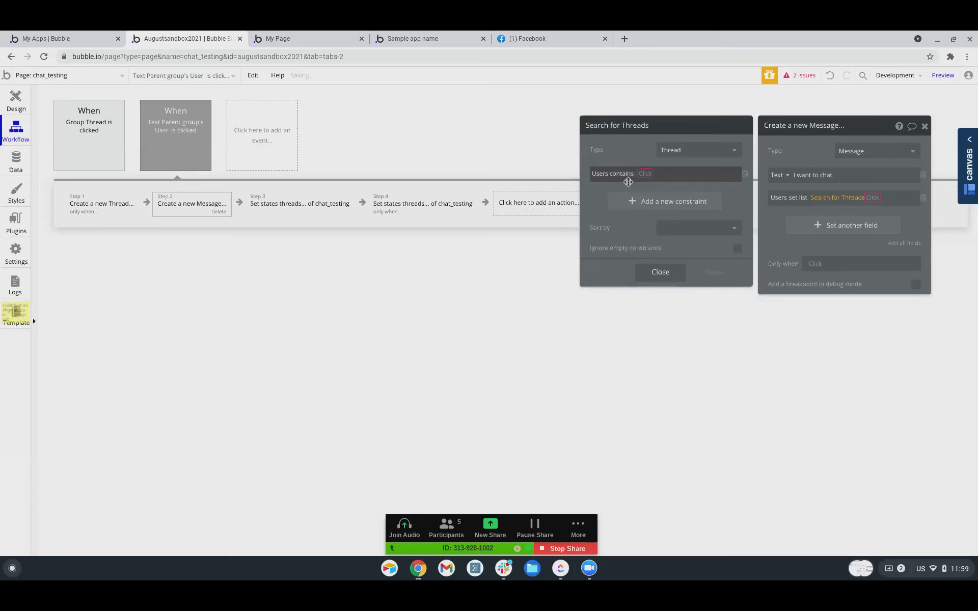
left_click(641, 174)
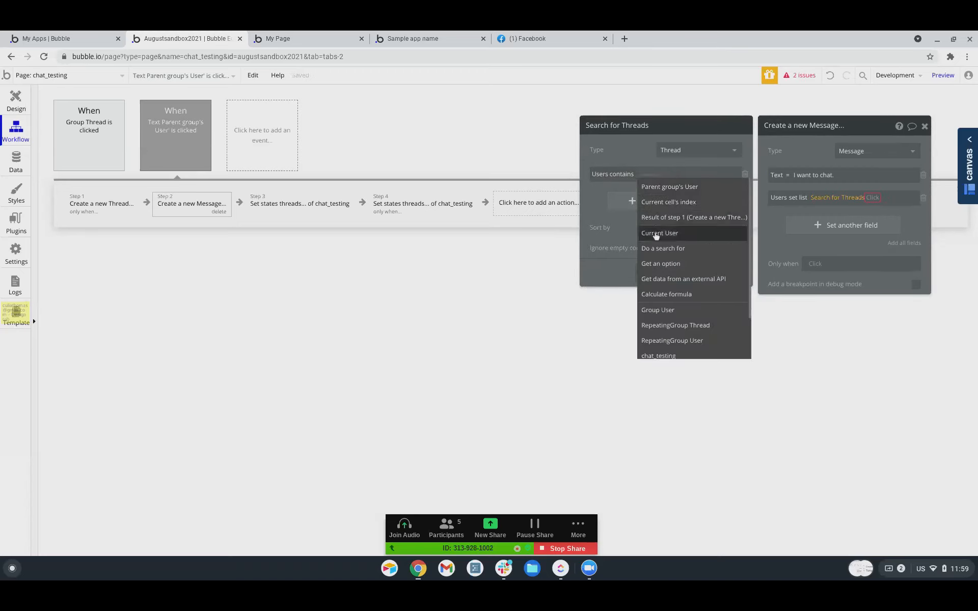
left_click(660, 233)
left_click(653, 206)
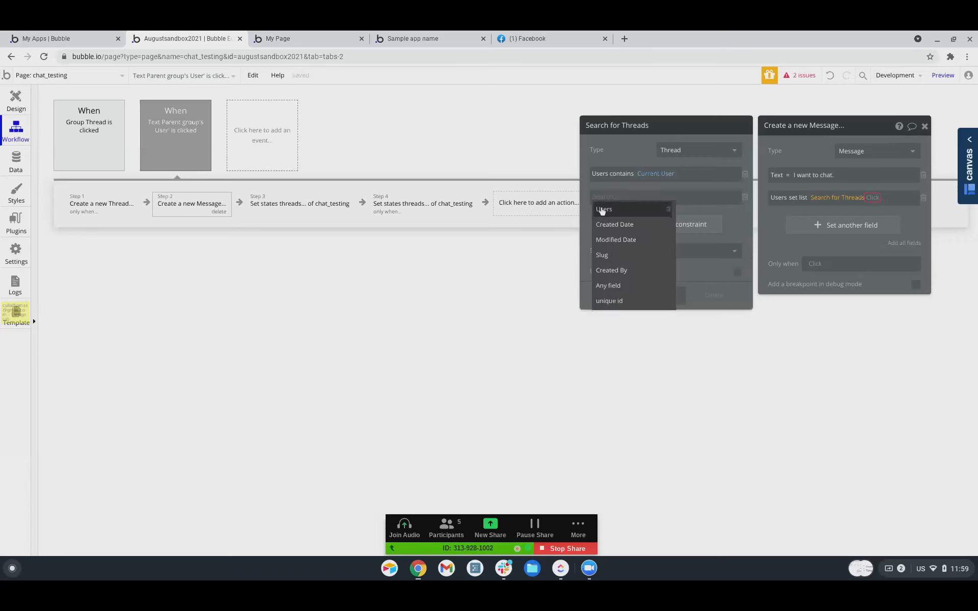
left_click(604, 210)
left_click(619, 197)
left_click(623, 212)
left_click(643, 197)
left_click(649, 210)
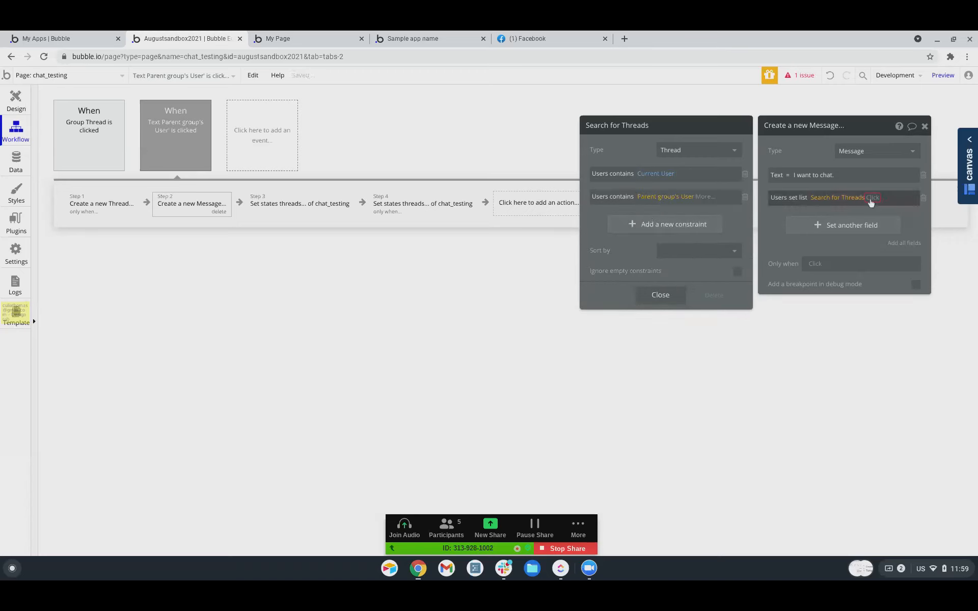
Use the first matching thread's Users for the list and add a Thread field.
left_click(872, 197)
left_click(880, 258)
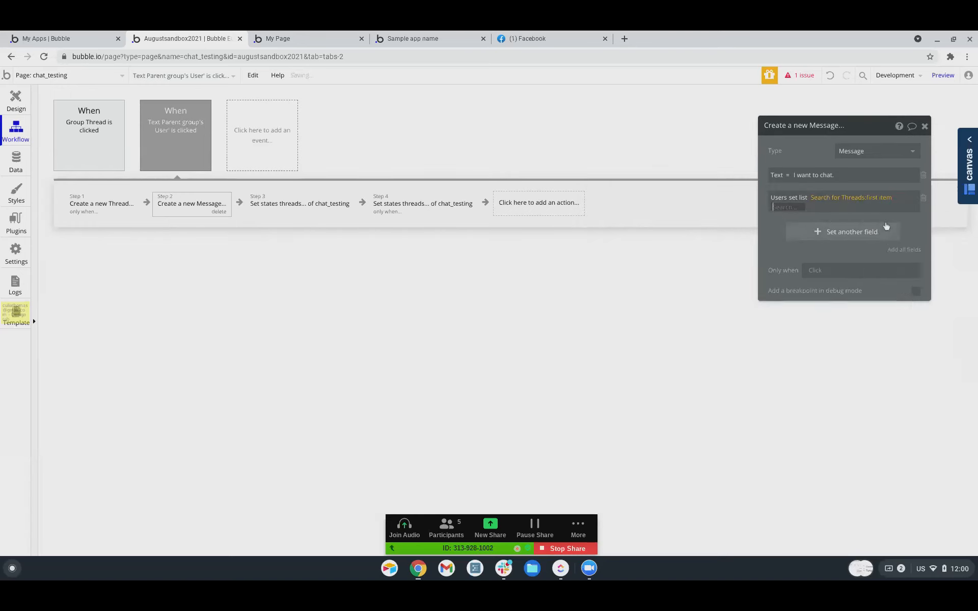
left_click(796, 222)
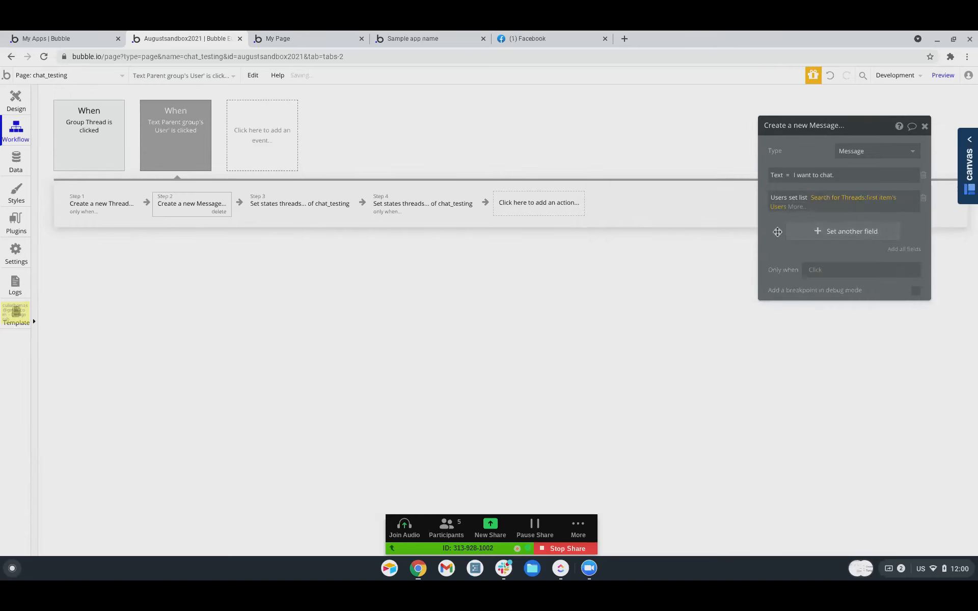
left_click(800, 231)
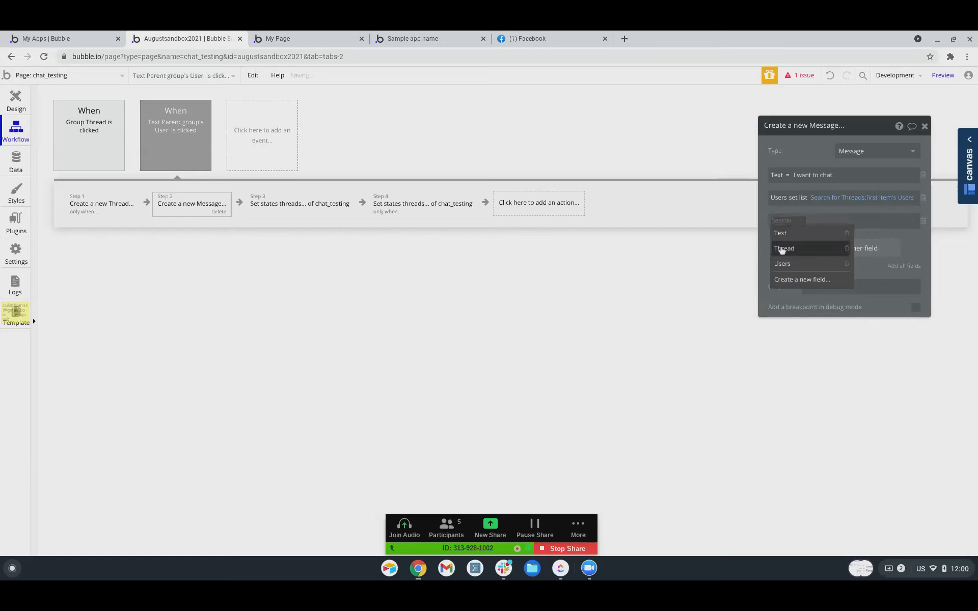
left_click(784, 248)
left_click(809, 222)
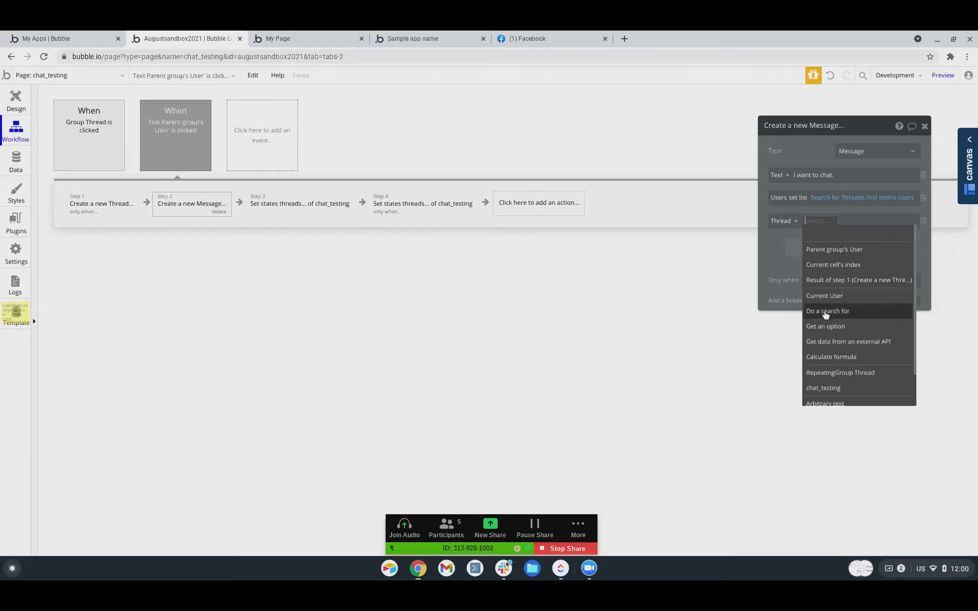
Copy the Users expression into Thread, trimmed to Search for Threads:first item.
right_click(843, 199)
left_click(907, 171)
right_click(808, 220)
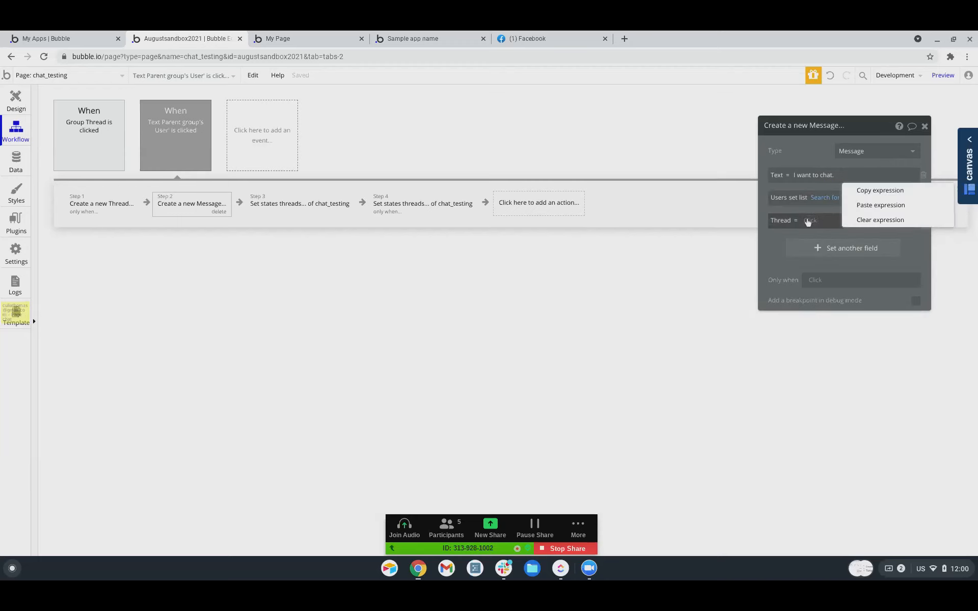
left_click(866, 205)
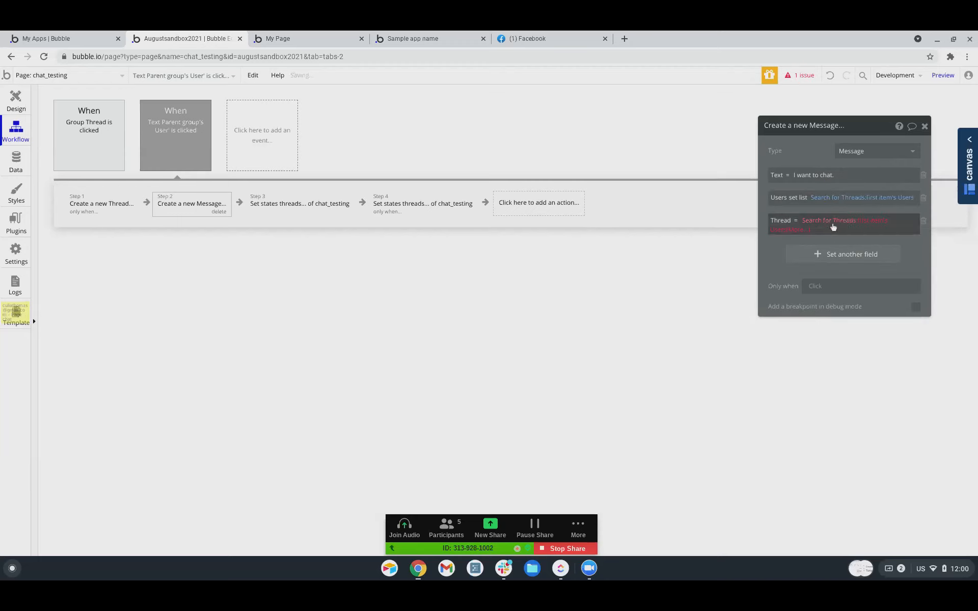
left_click(802, 233)
key("BackSpace")
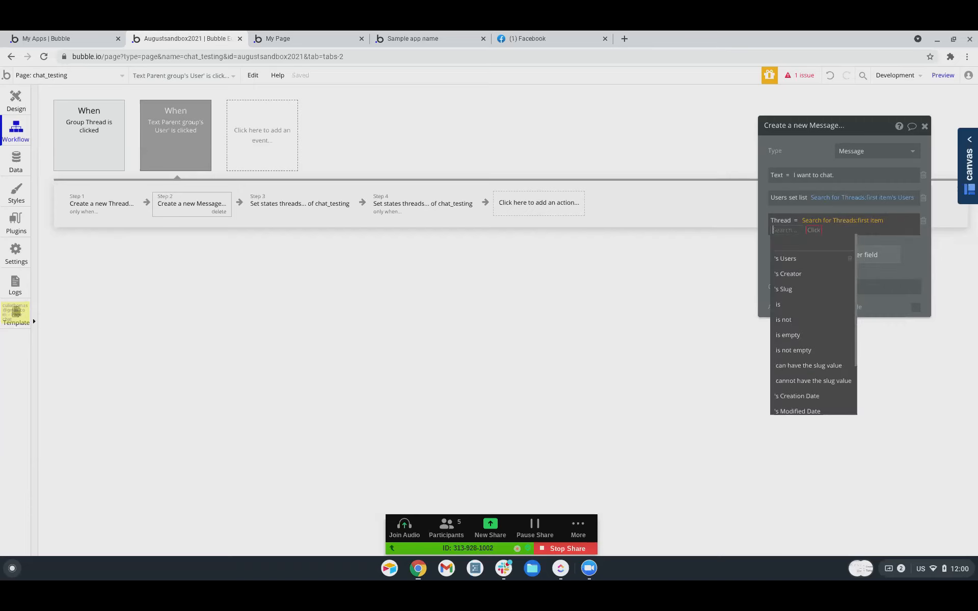
key("BackSpace")
left_click(768, 243)
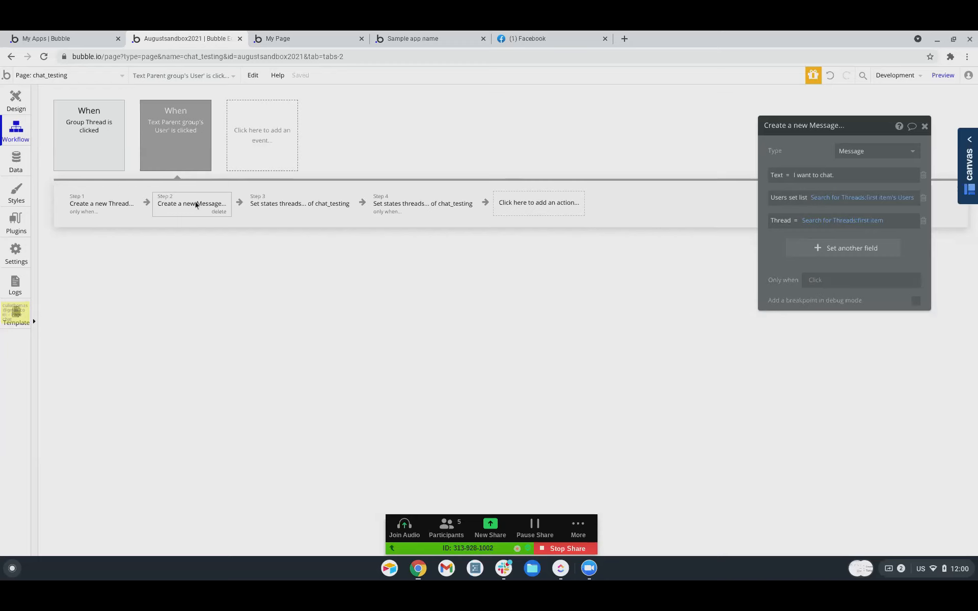
left_click(254, 208)
left_click(422, 208)
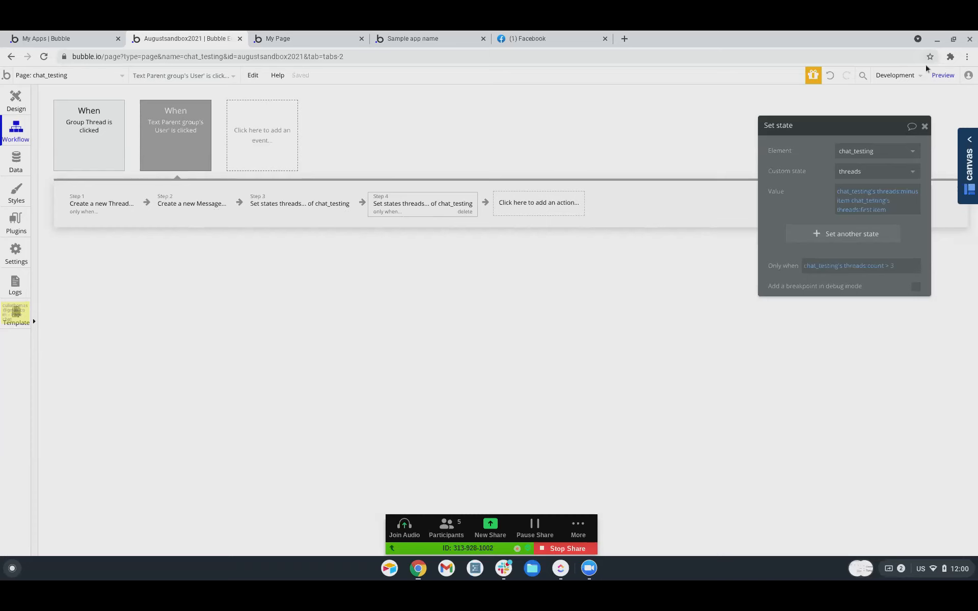
left_click(308, 35)
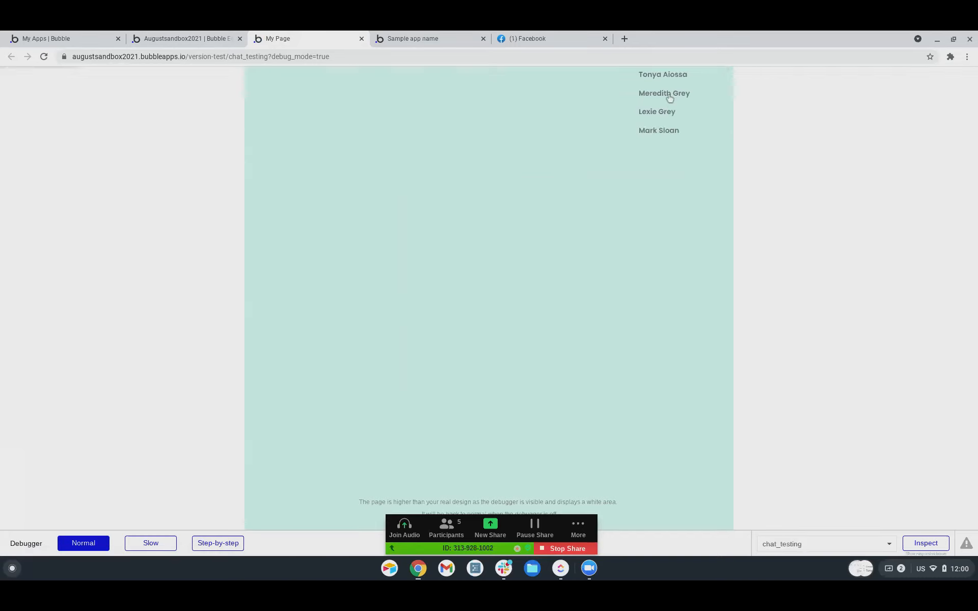
left_click(670, 96)
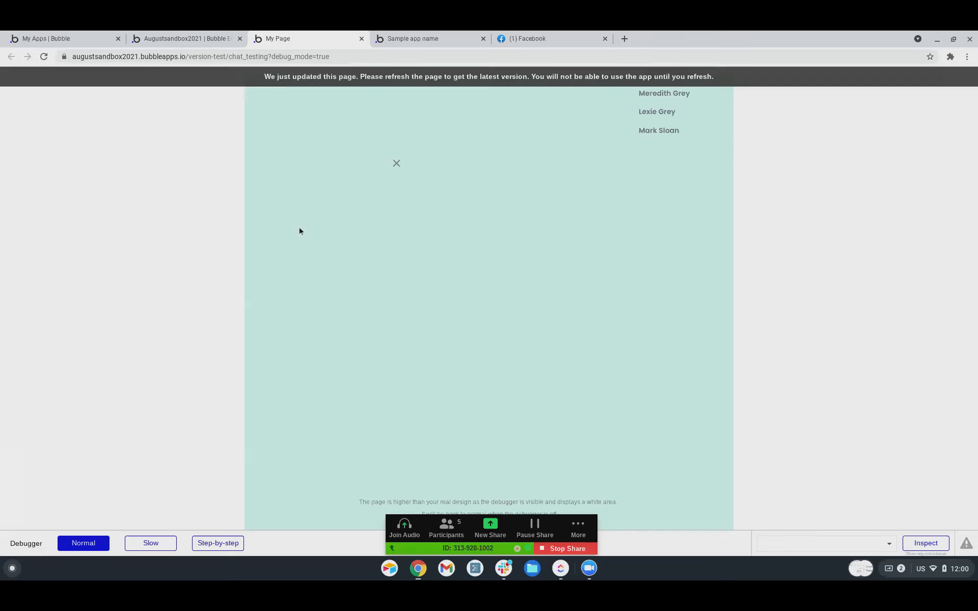
left_click(380, 83)
left_click(560, 85)
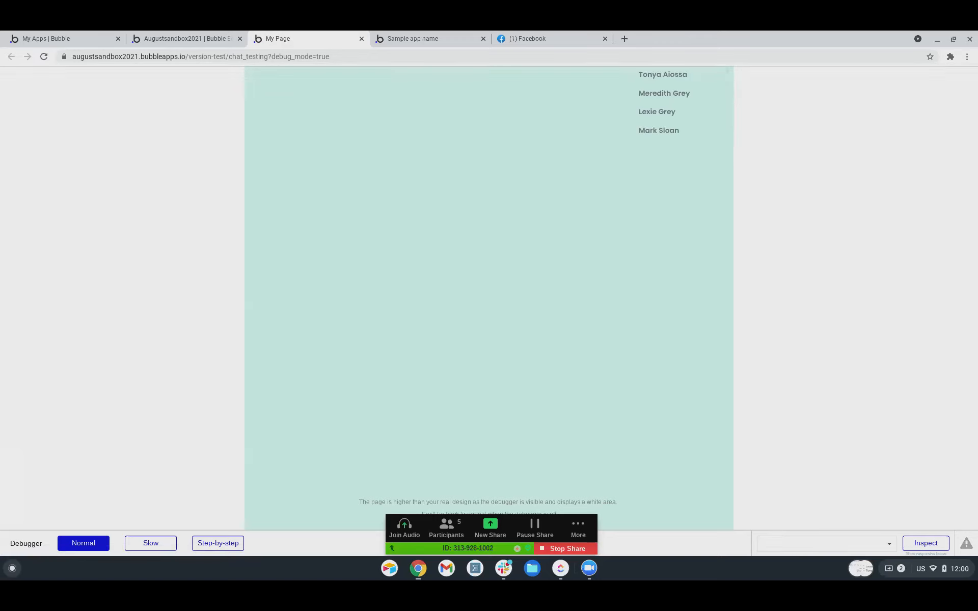
left_click(528, 78)
left_click(662, 97)
left_click(185, 43)
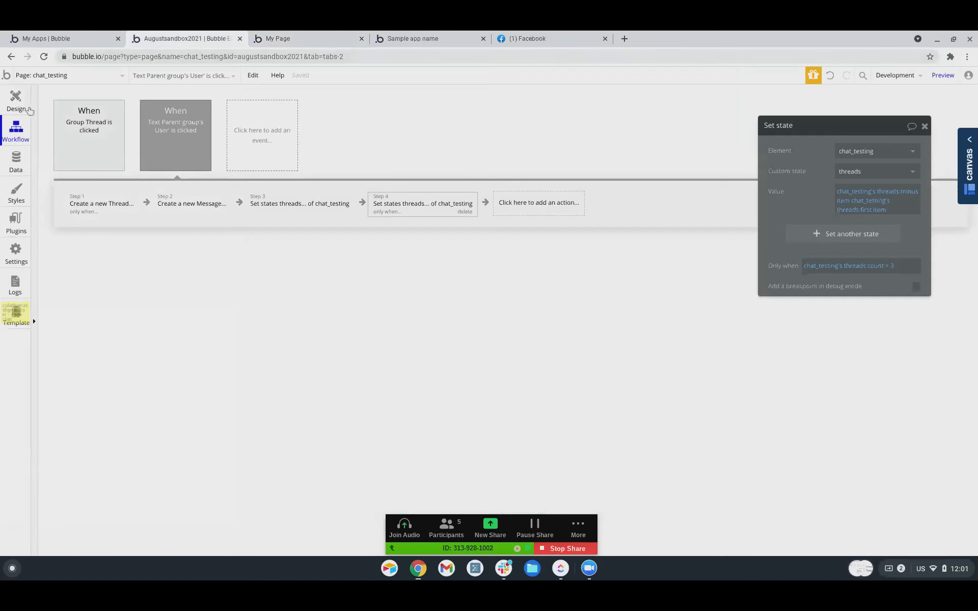
Review All Messages and its Privacy rules, confirming two 'I want to chat.' entries.
left_click(18, 164)
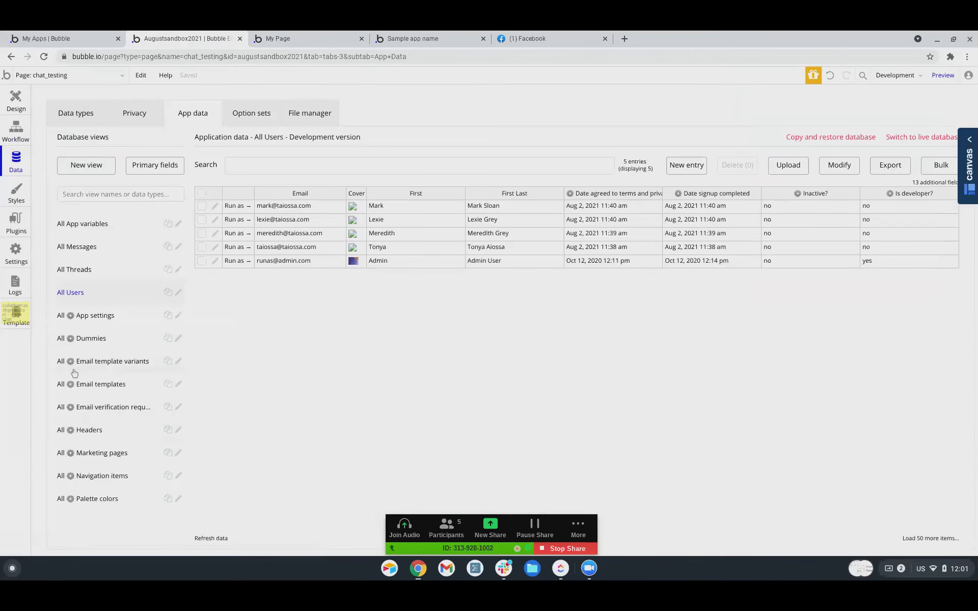
left_click(68, 247)
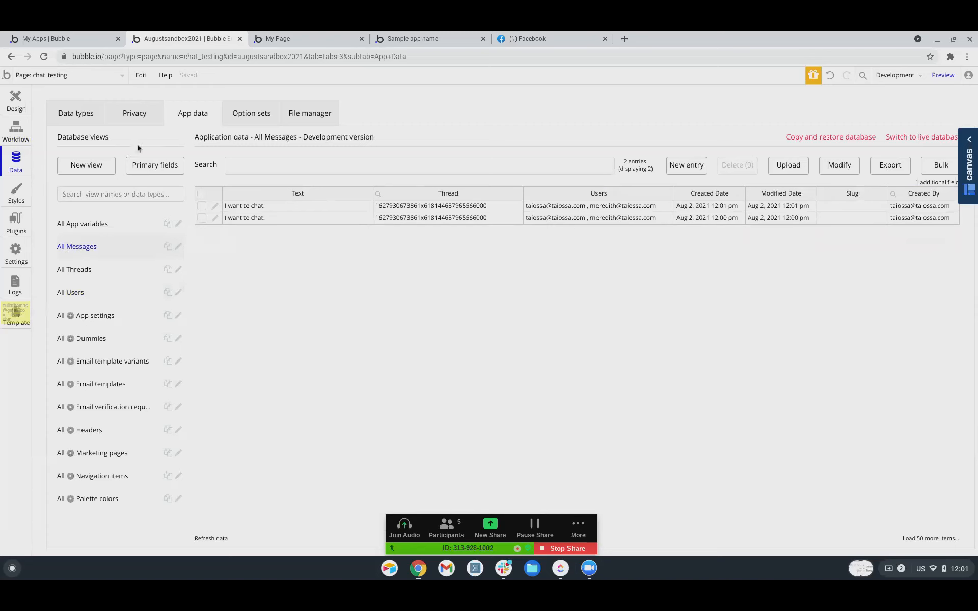
left_click(134, 115)
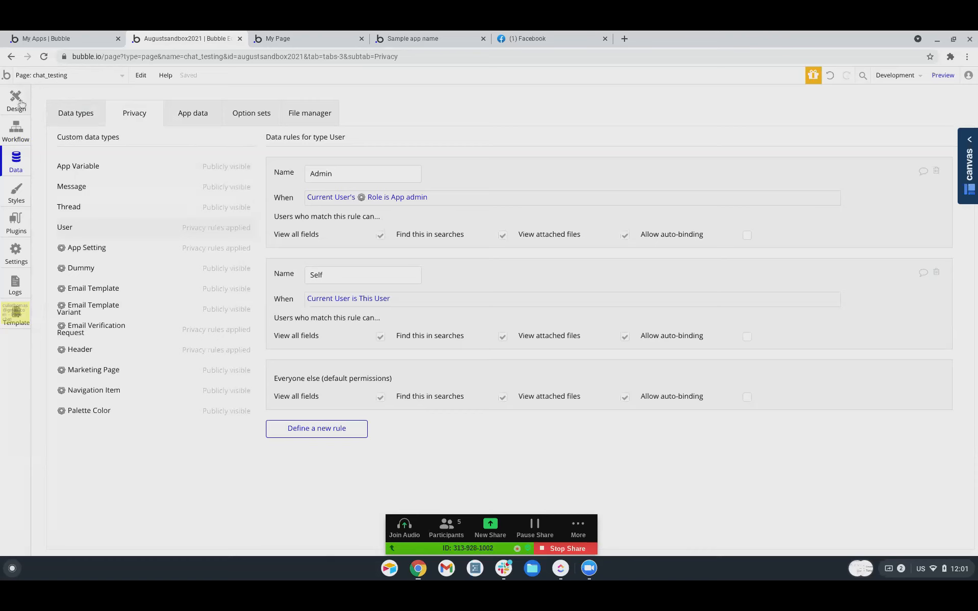
left_click(191, 115)
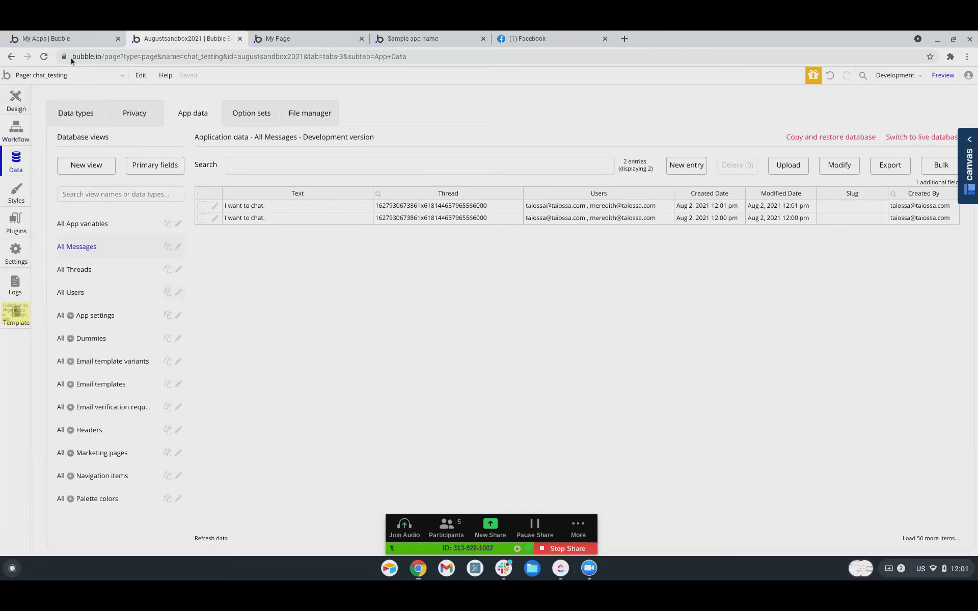
left_click(365, 36)
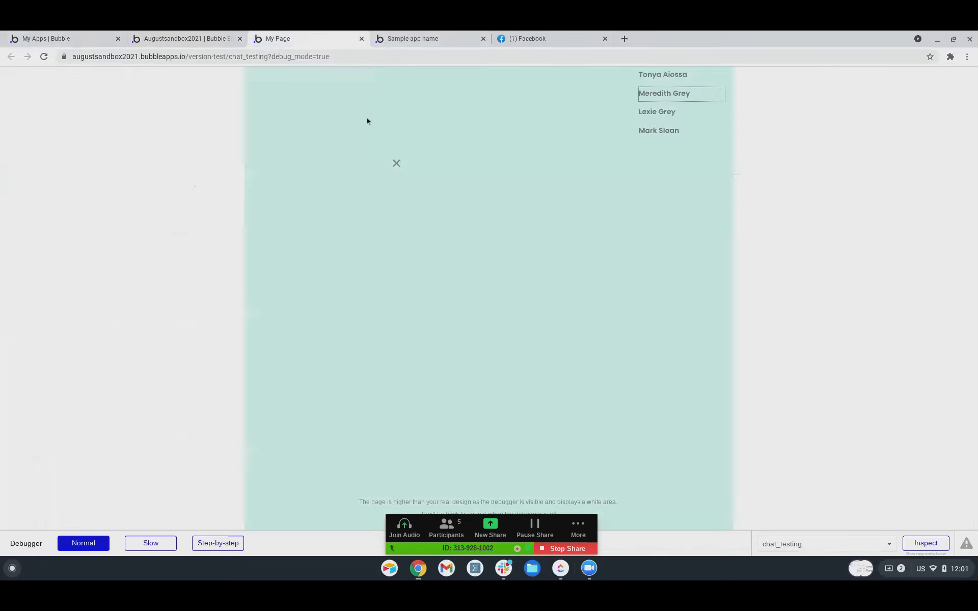
left_click(172, 43)
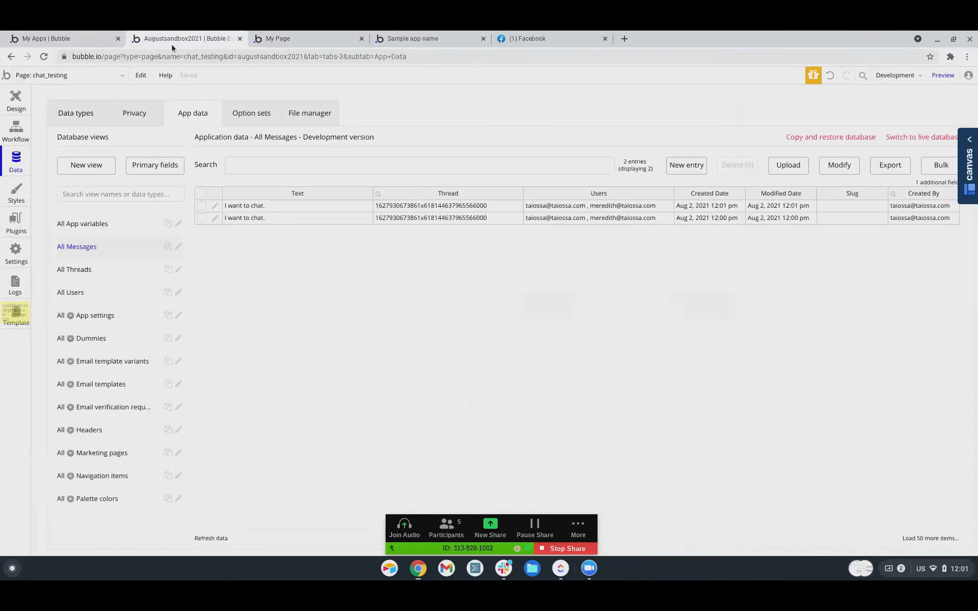
Open the chat reusable element and inspect RepeatingGroup Message's Search for Messages source.
left_click(17, 99)
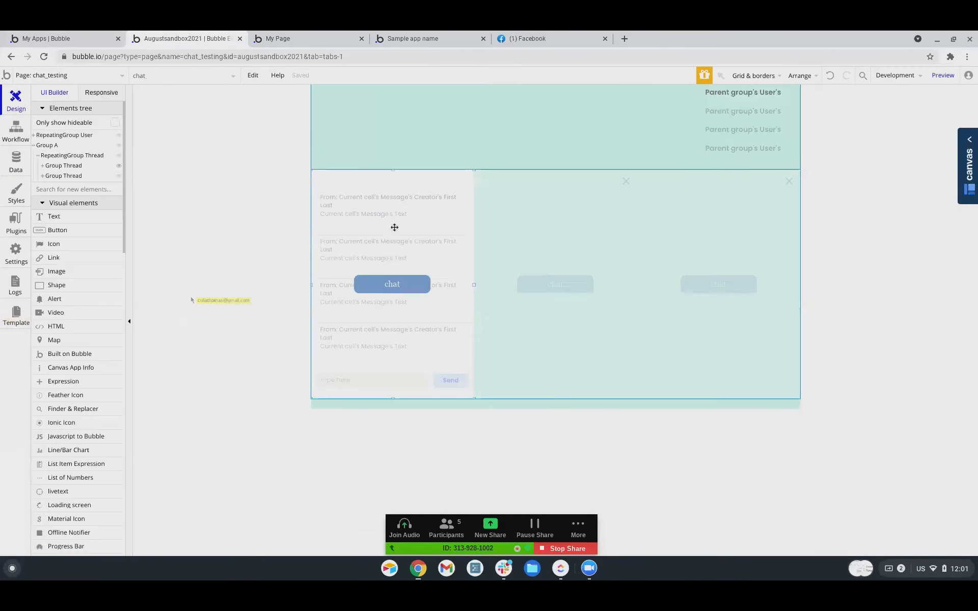
double_click(394, 229)
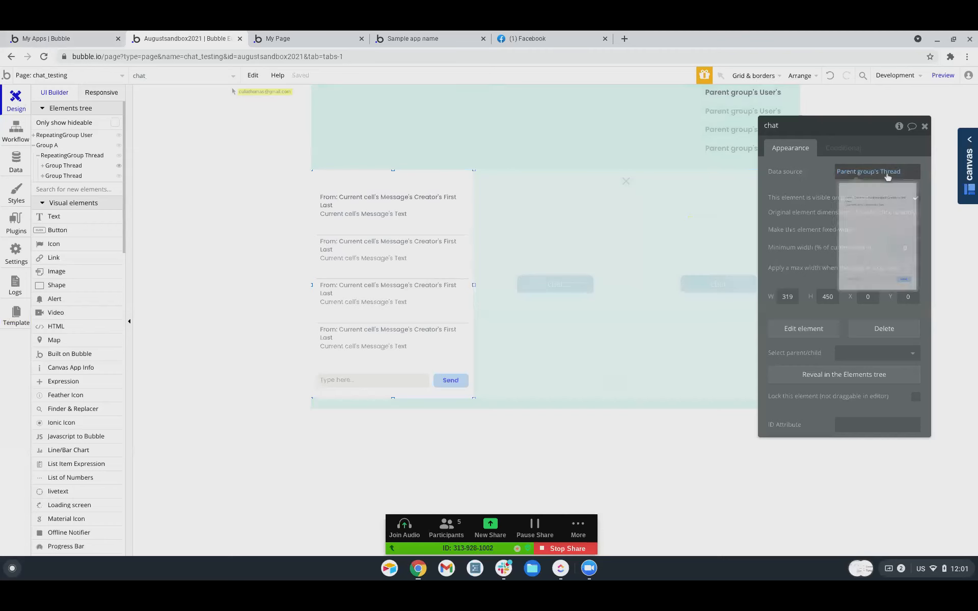
left_click(44, 77)
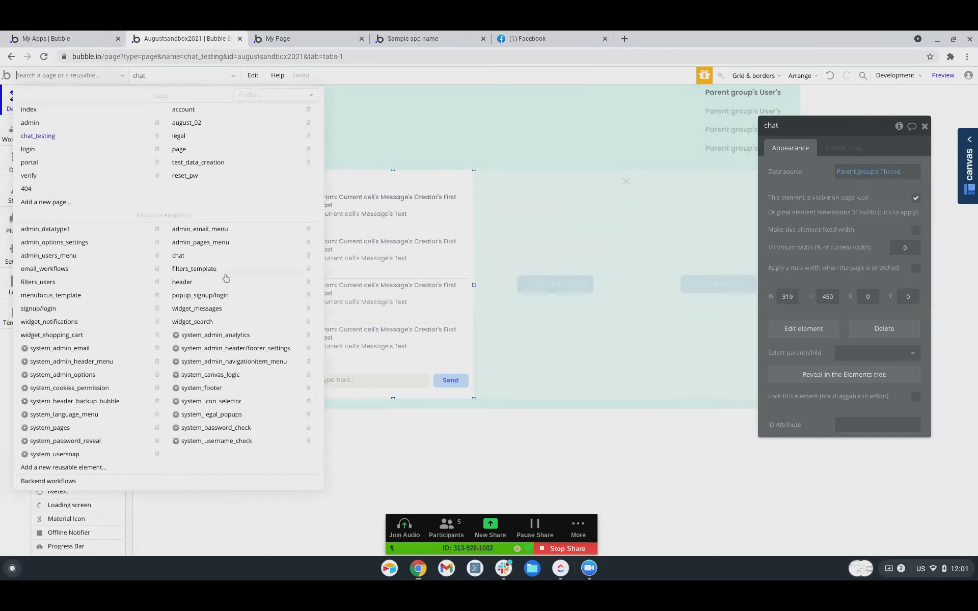
left_click(180, 255)
double_click(530, 208)
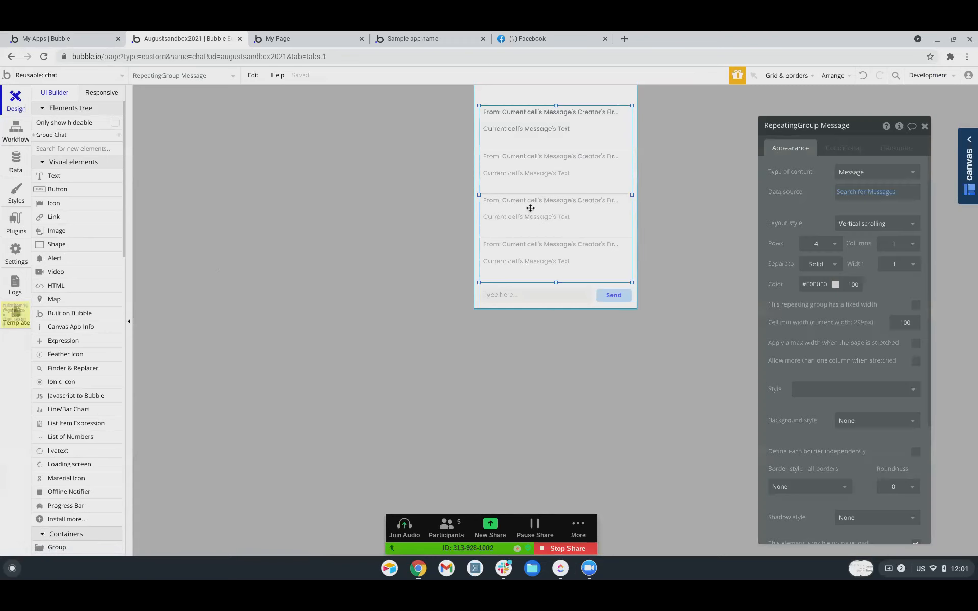
left_click(840, 193)
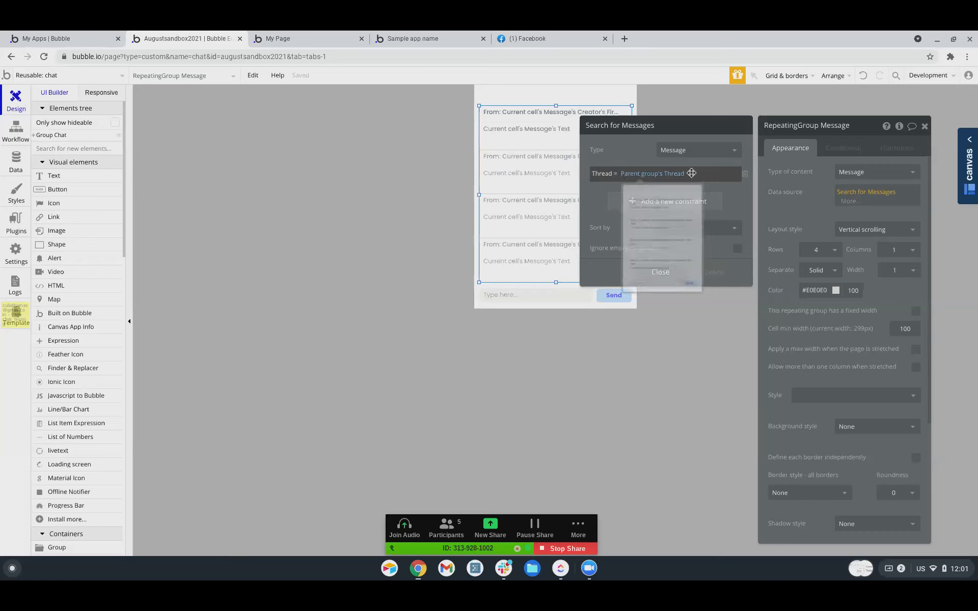
left_click(802, 208)
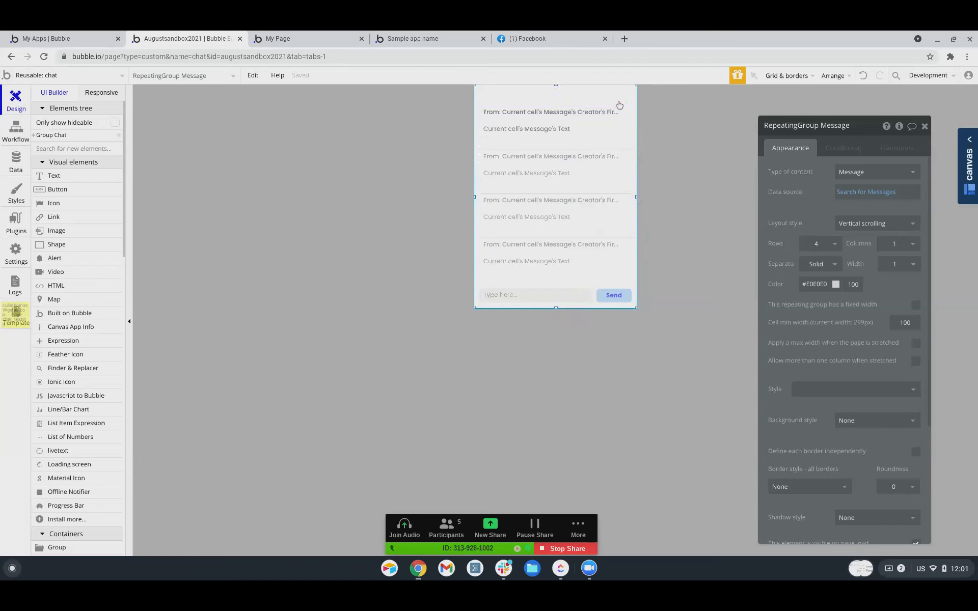
Select Group Chat and the message list to review their Parent group's Thread source.
left_click(618, 101)
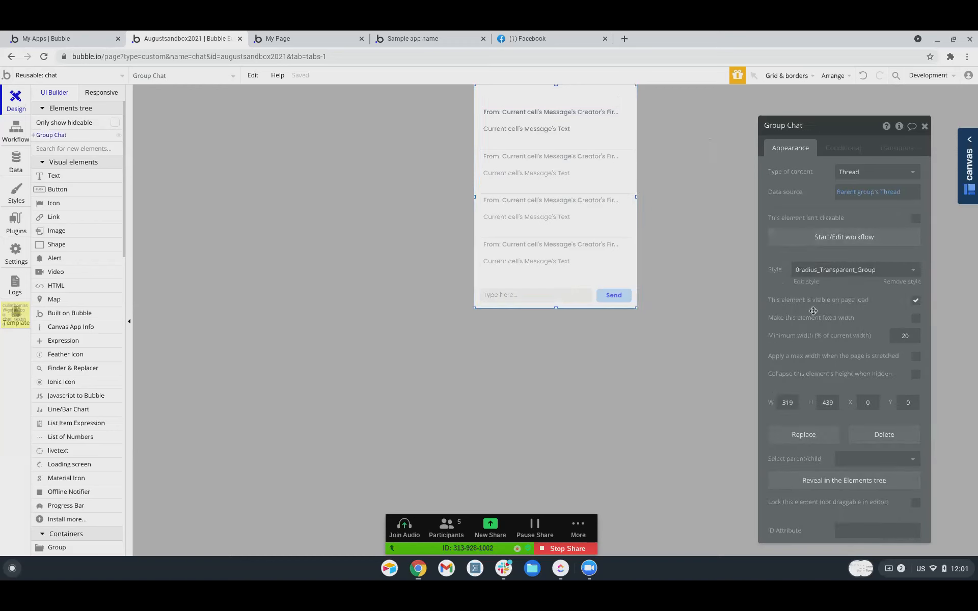
left_click(667, 327)
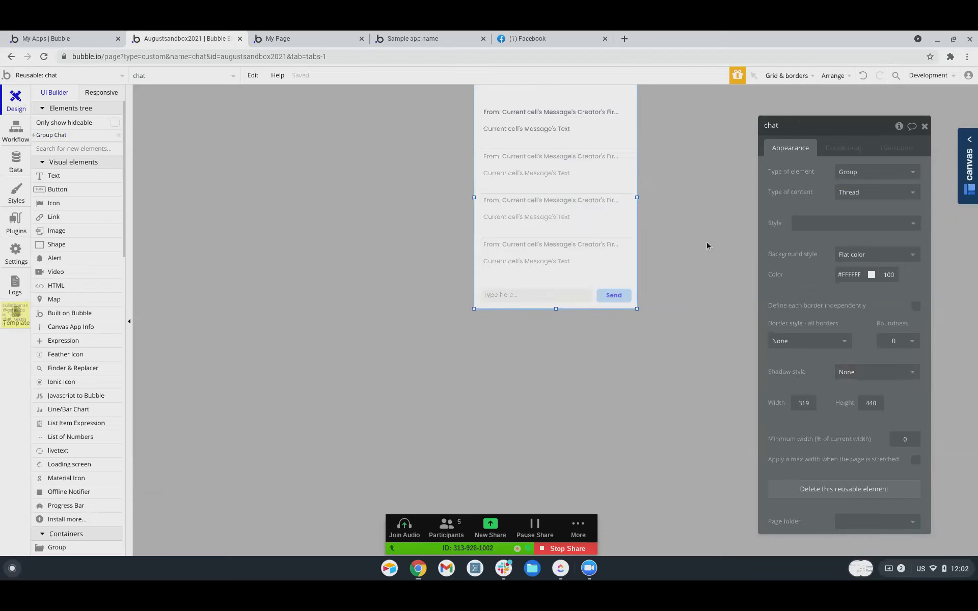
left_click(591, 96)
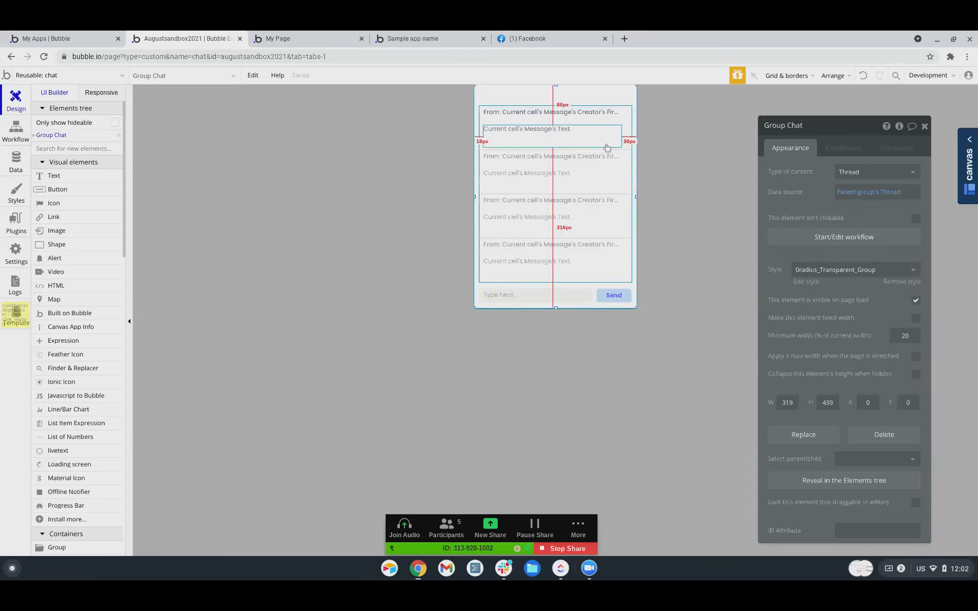
left_click(629, 130)
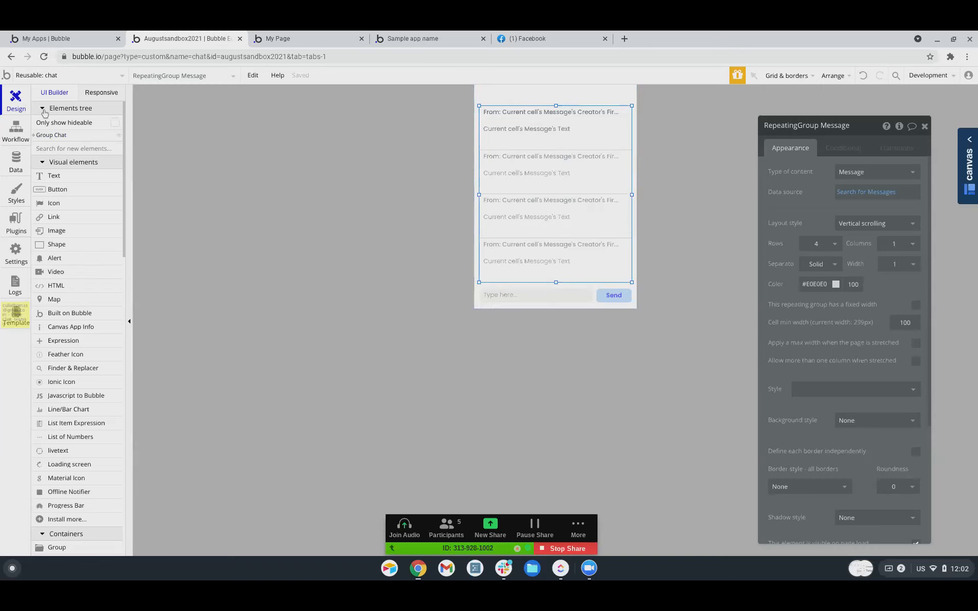
left_click(62, 136)
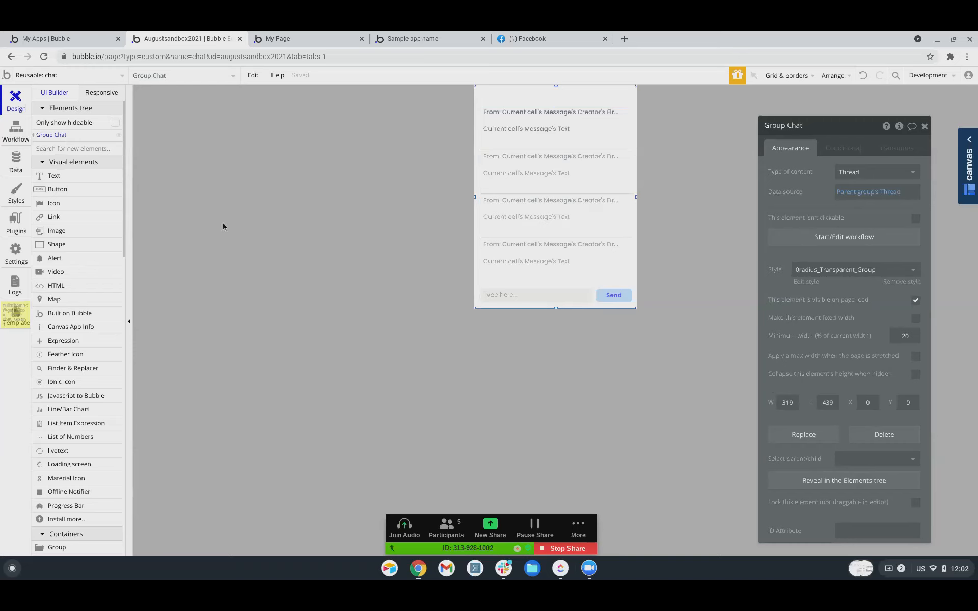
In the preview, open chat panels for the third, fourth and second listed users.
left_click(304, 39)
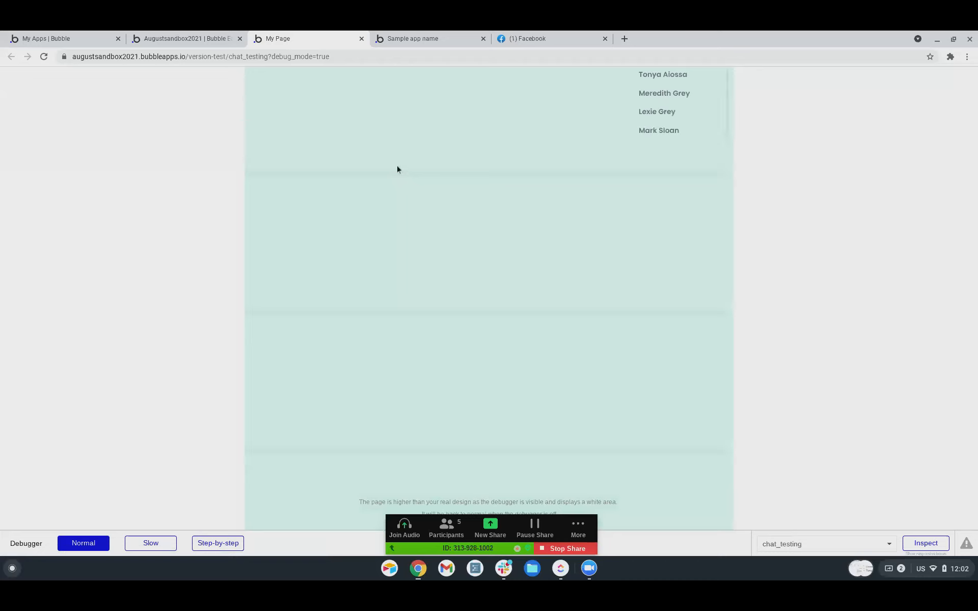
left_click(661, 117)
left_click(658, 132)
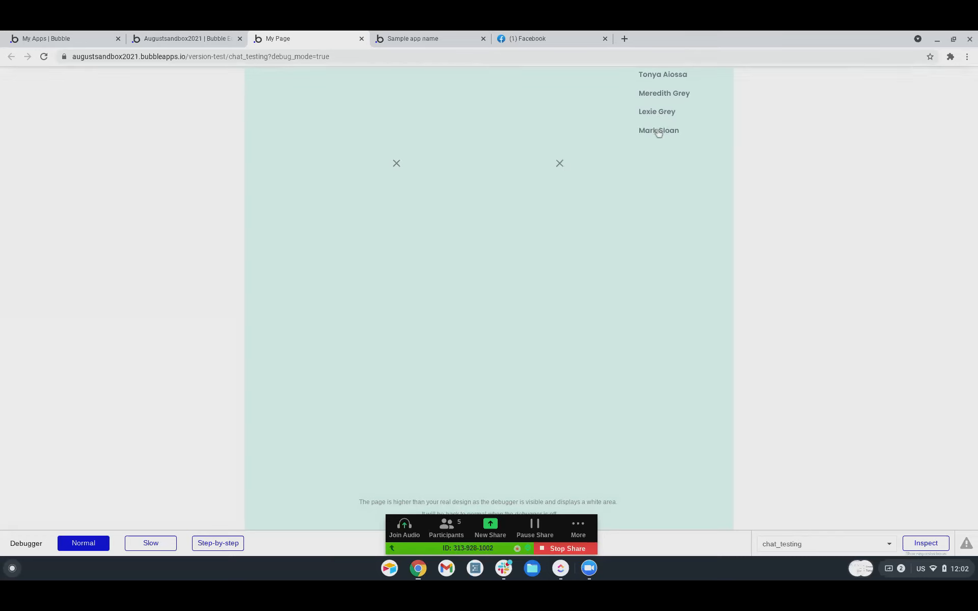
left_click(664, 94)
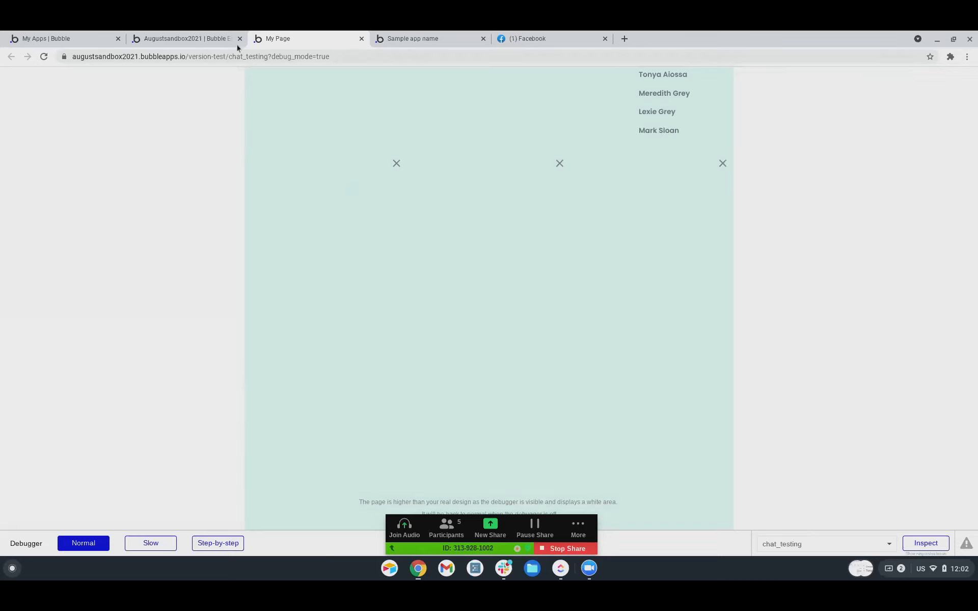
Return to the editor and switch to the chat_testing page.
left_click(194, 38)
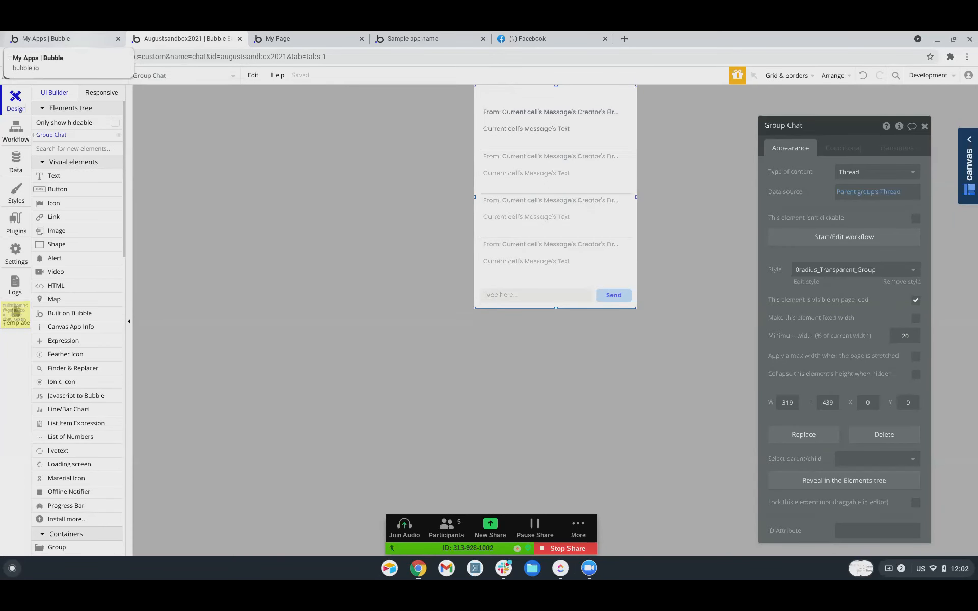
left_click(79, 44)
left_click(161, 39)
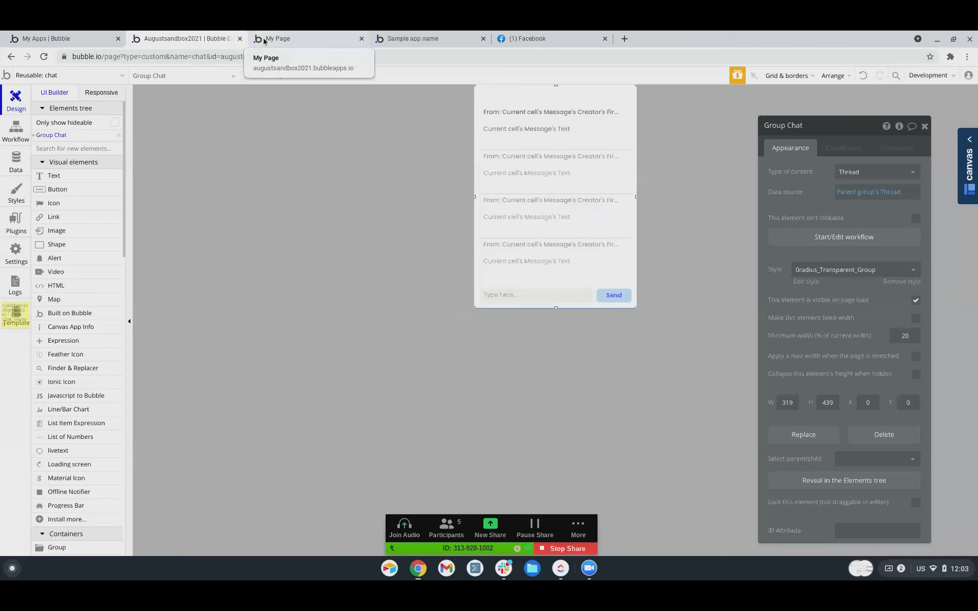
left_click(46, 76)
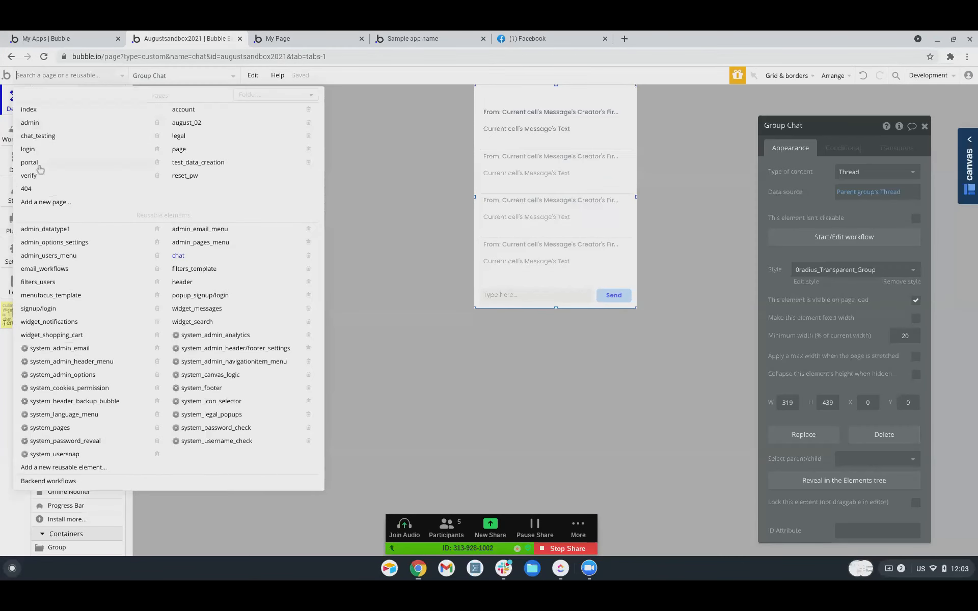
left_click(39, 136)
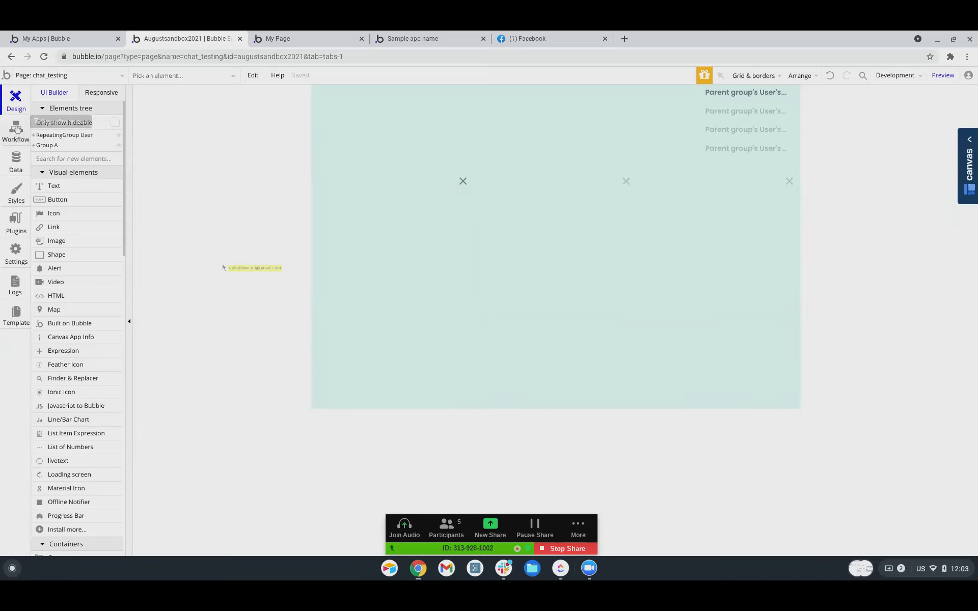
Add a Show an element step as Step 5 of the user-name click workflow.
left_click(15, 130)
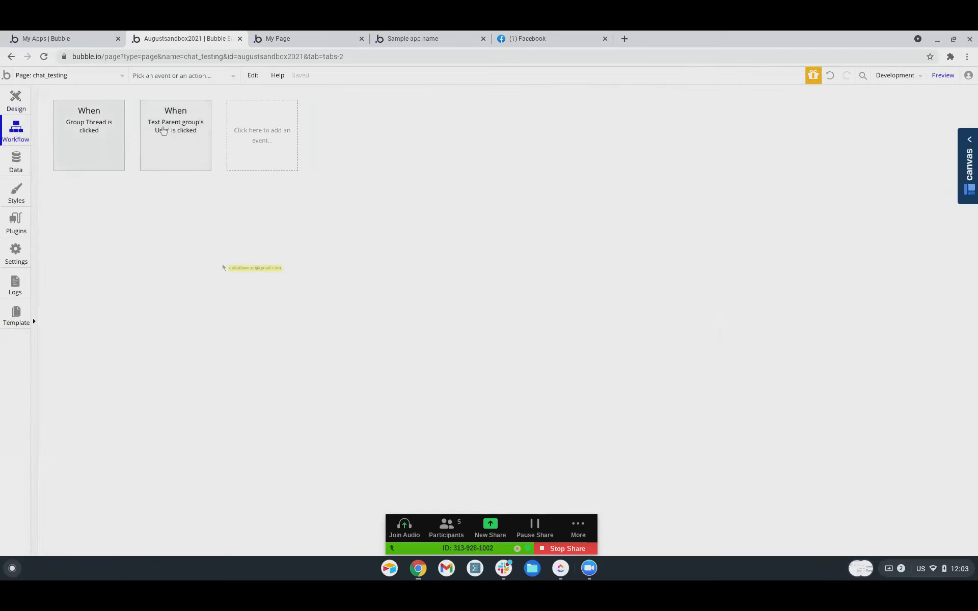
left_click(96, 138)
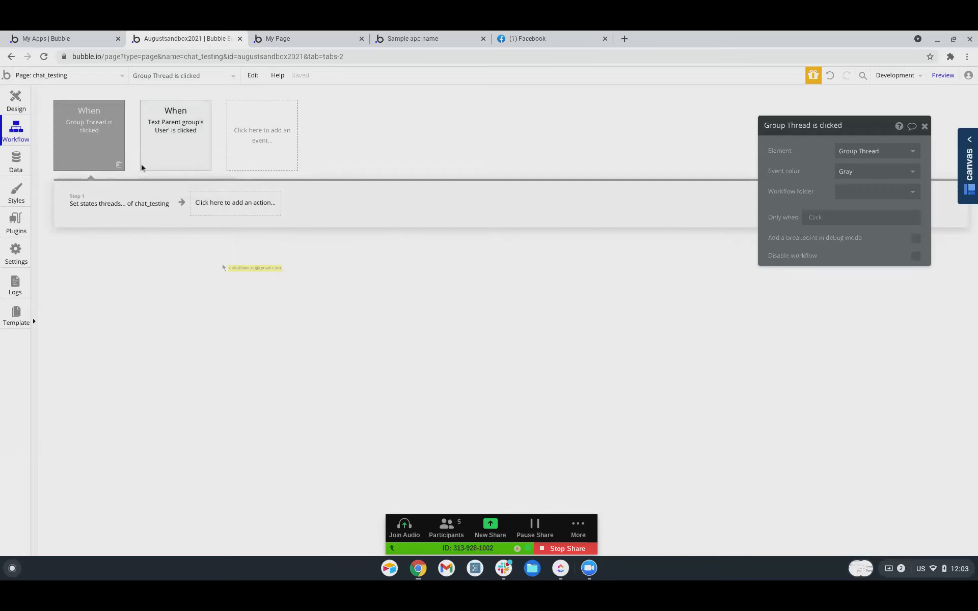
left_click(156, 152)
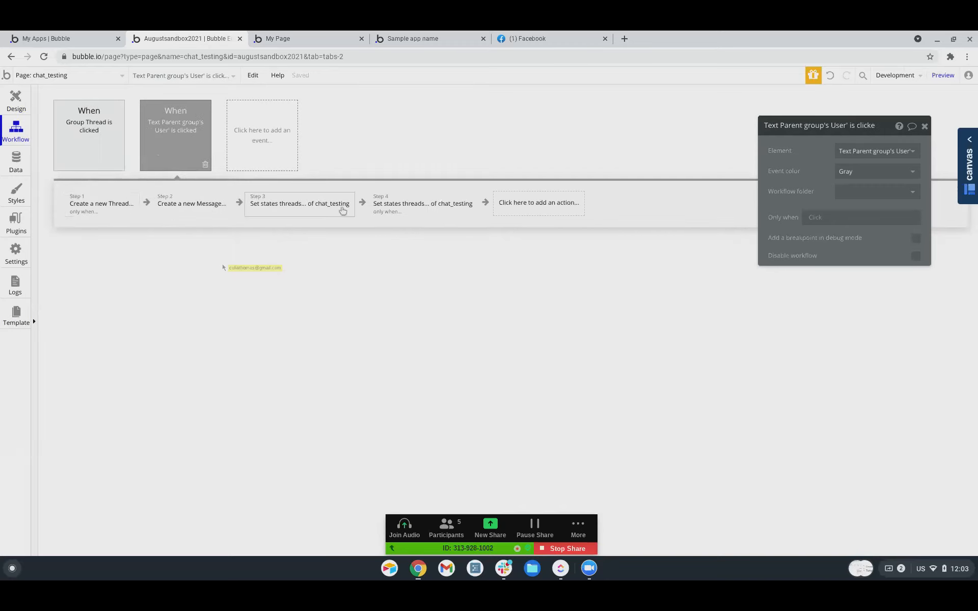
left_click(534, 210)
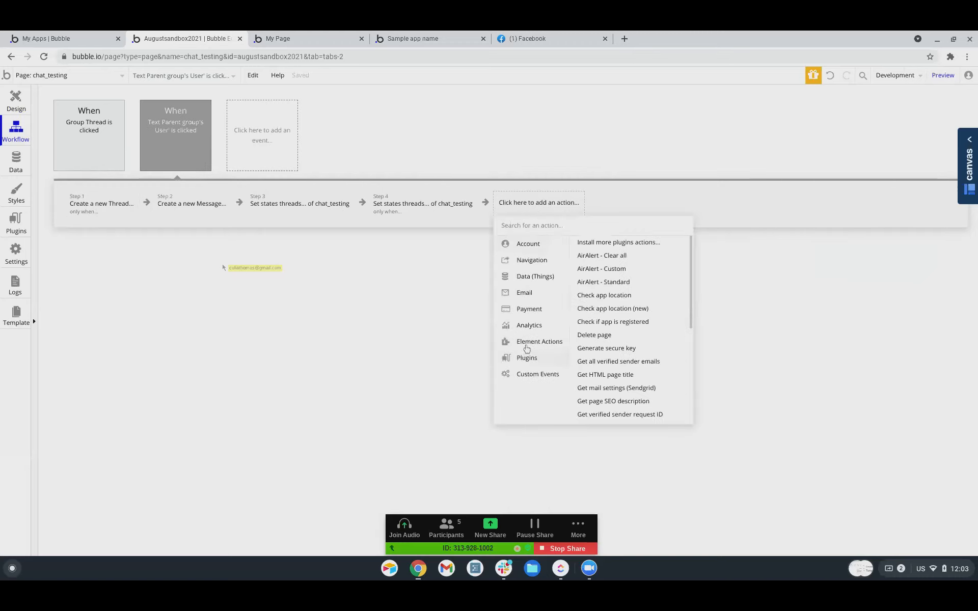
mouse_move(533, 342)
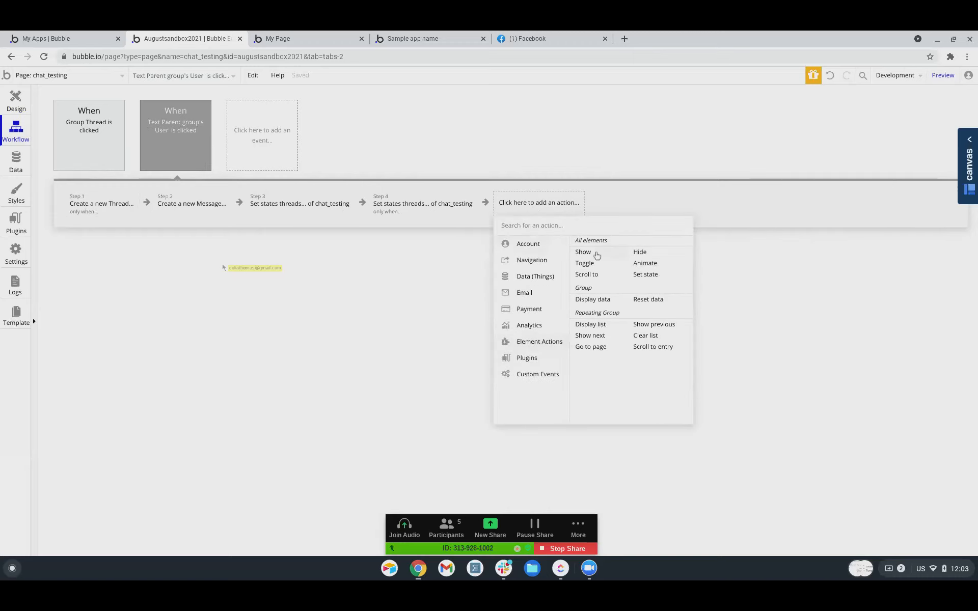
left_click(595, 253)
left_click(848, 158)
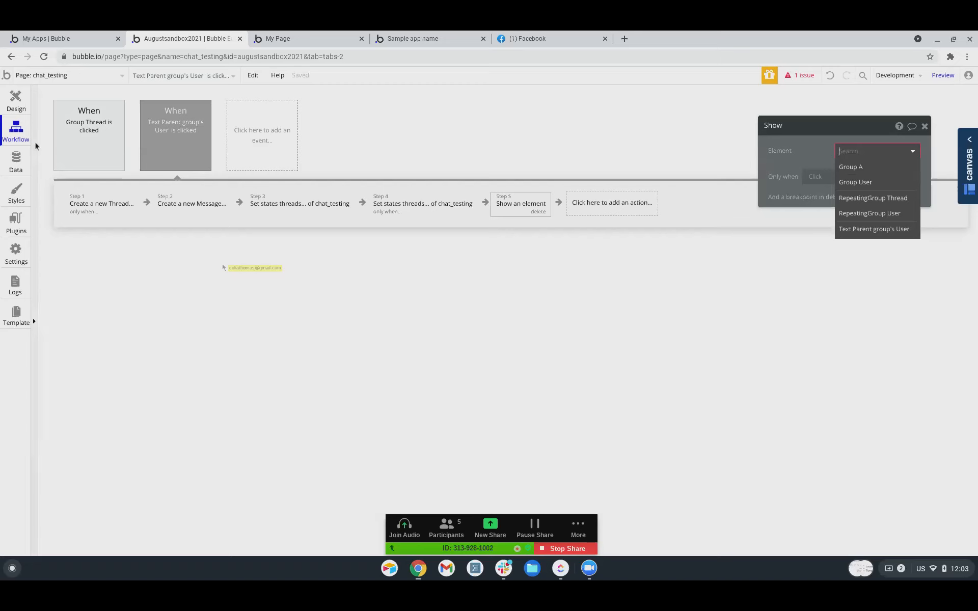
left_click(19, 104)
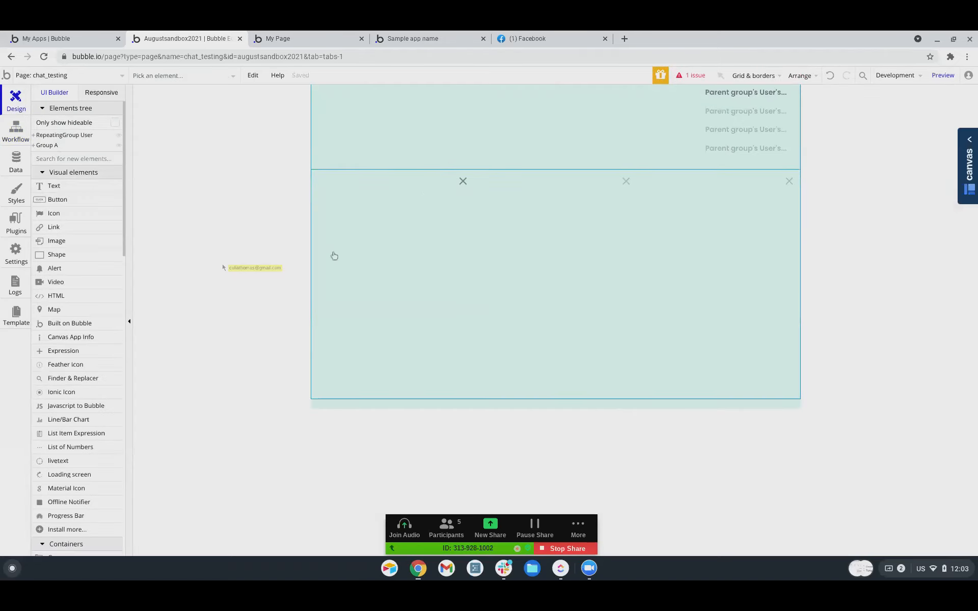
Make Group Thread, the chat element's parent, visible on page load and reload the preview.
left_click(33, 146)
left_click(38, 156)
left_click(62, 166)
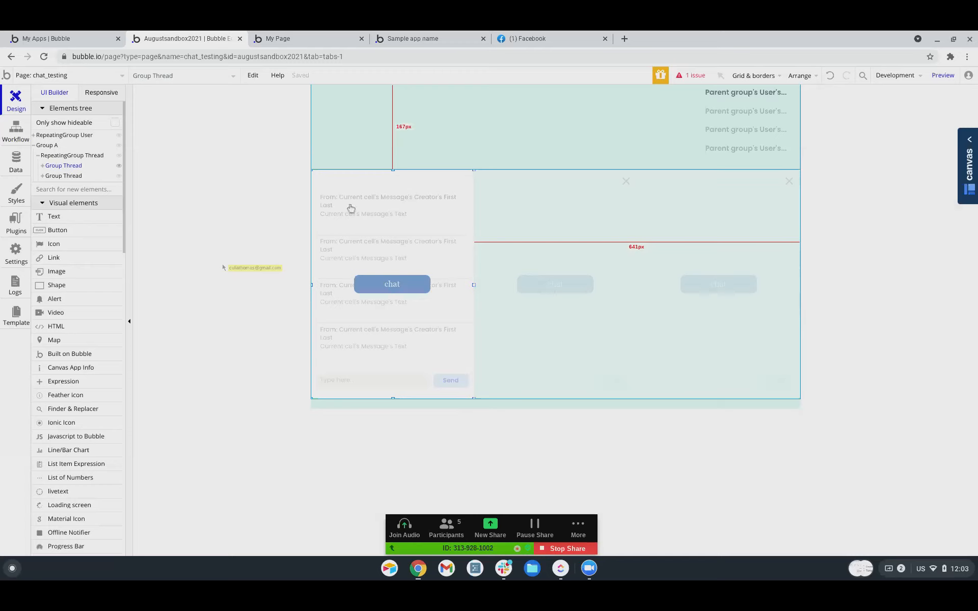
left_click(64, 167)
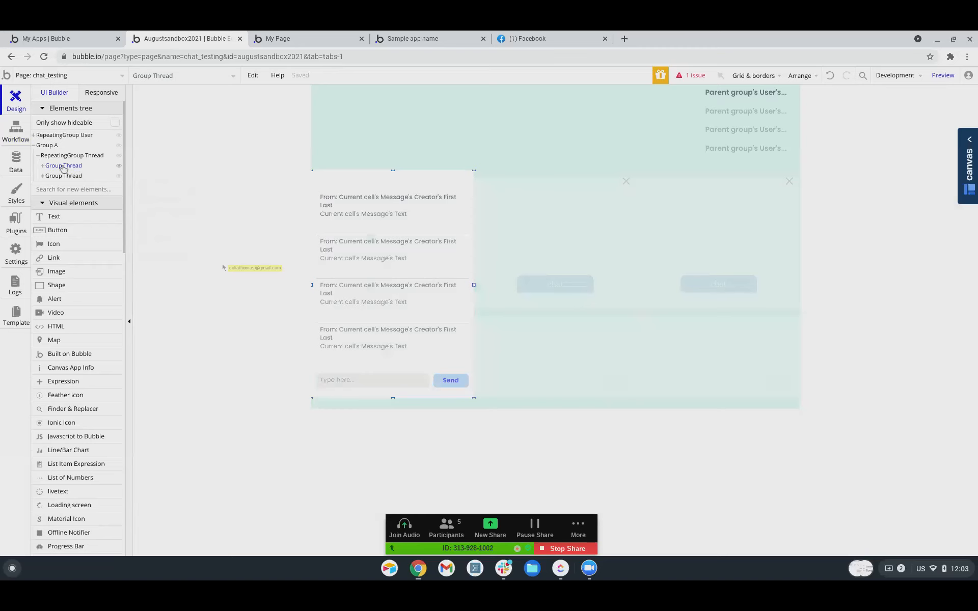
left_click(362, 231)
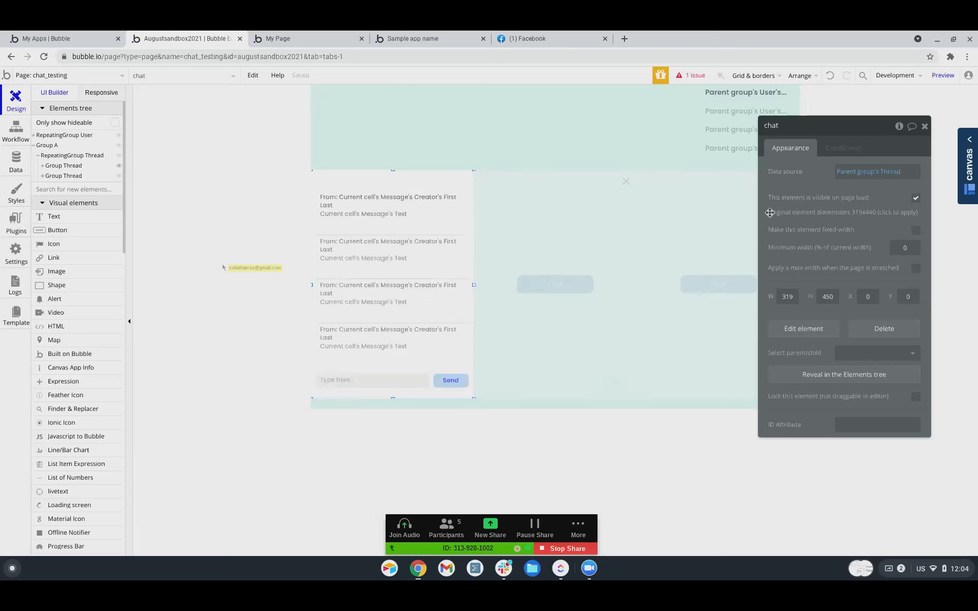
right_click(408, 270)
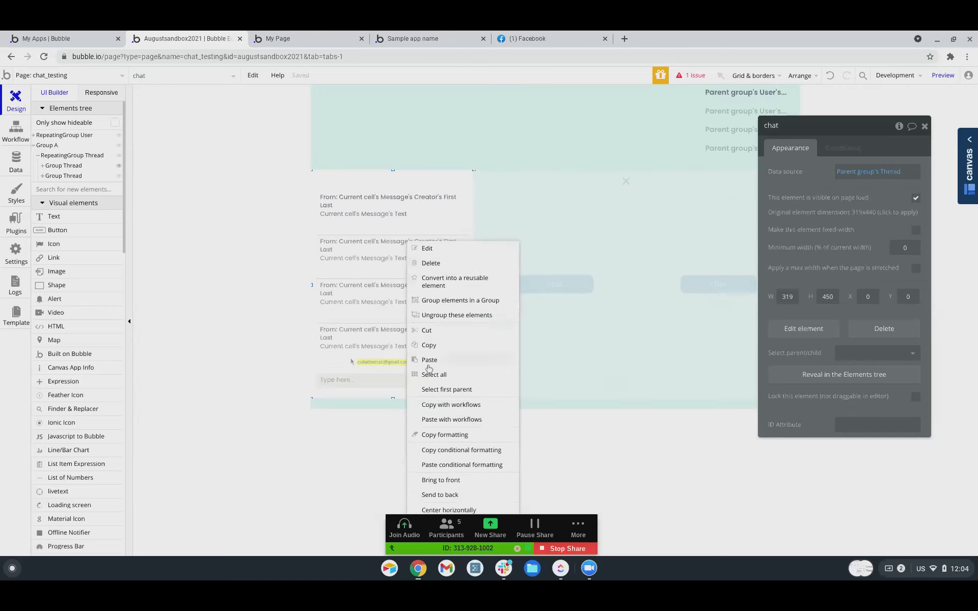
left_click(433, 389)
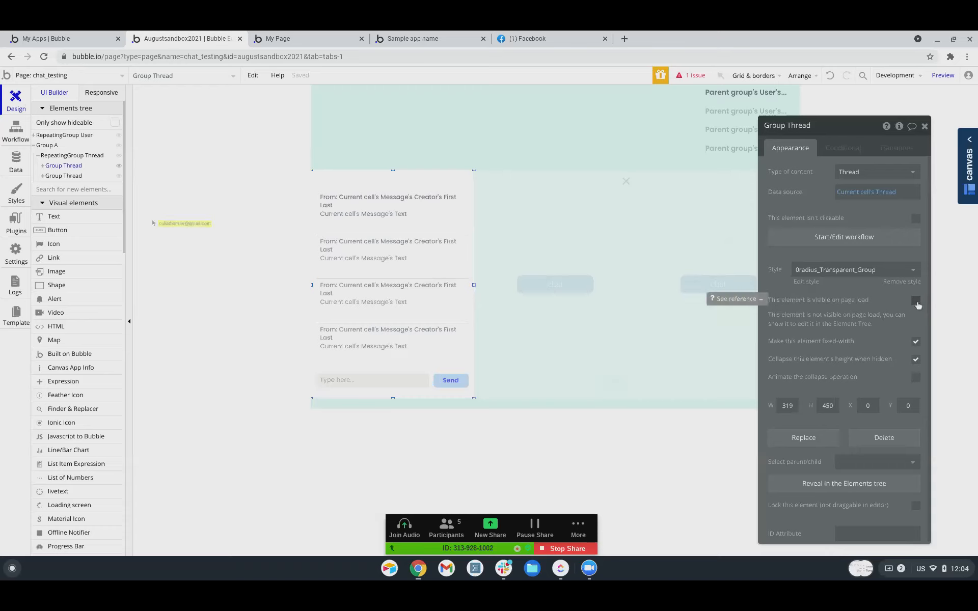
left_click(916, 300)
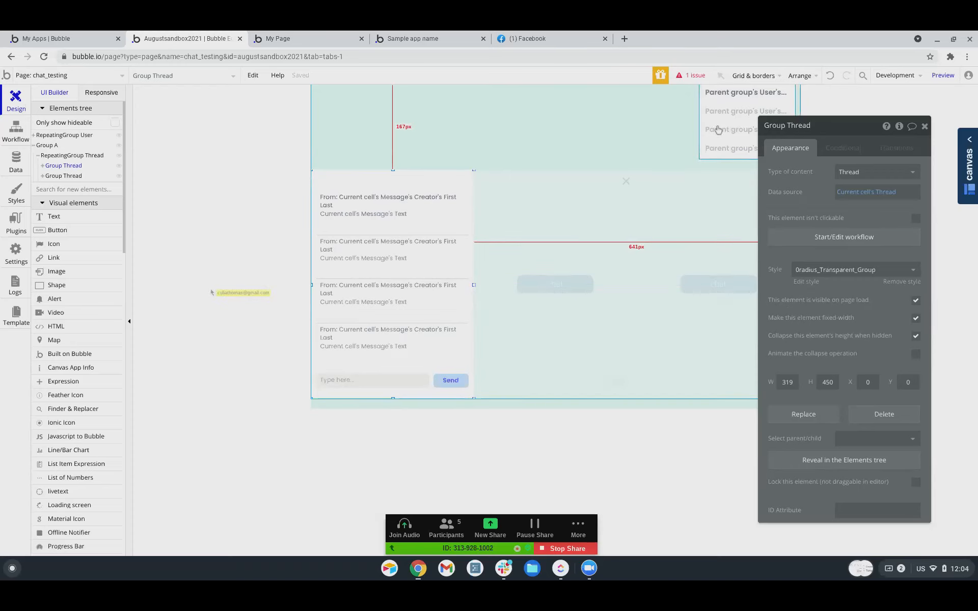
left_click(314, 40)
left_click(323, 81)
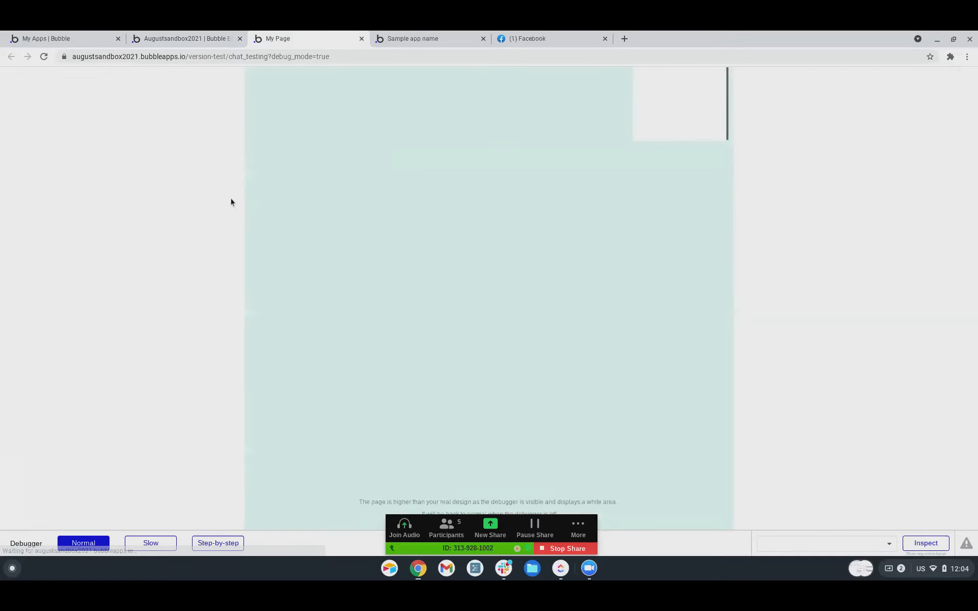
Reload the preview and open chats with the second and third listed users.
left_click(619, 79)
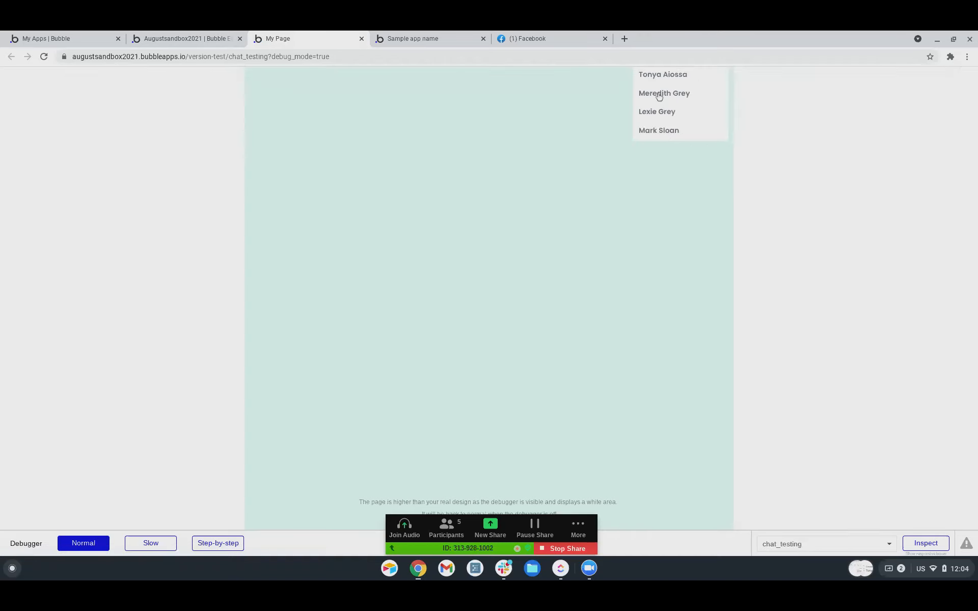
left_click(659, 95)
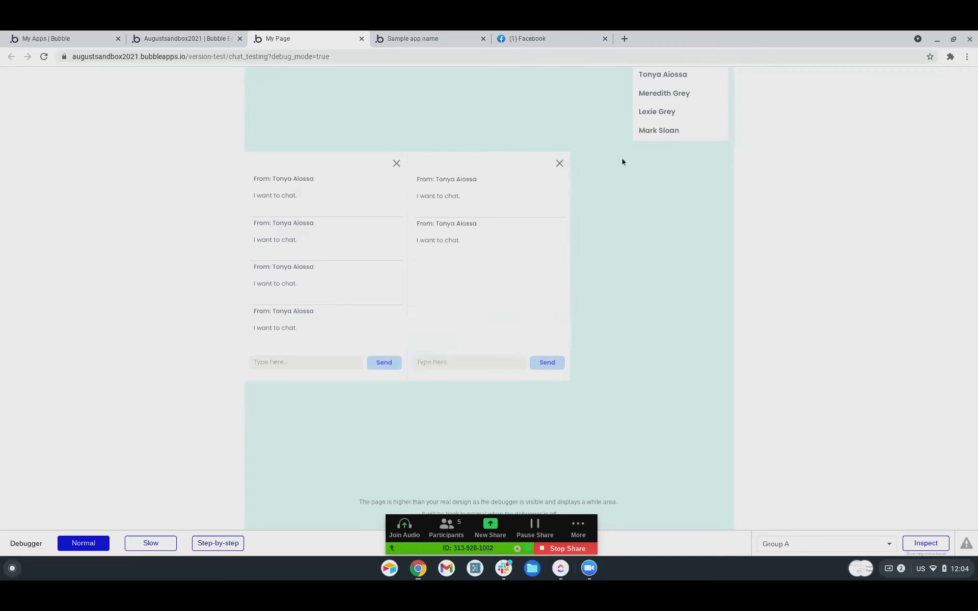
left_click(655, 117)
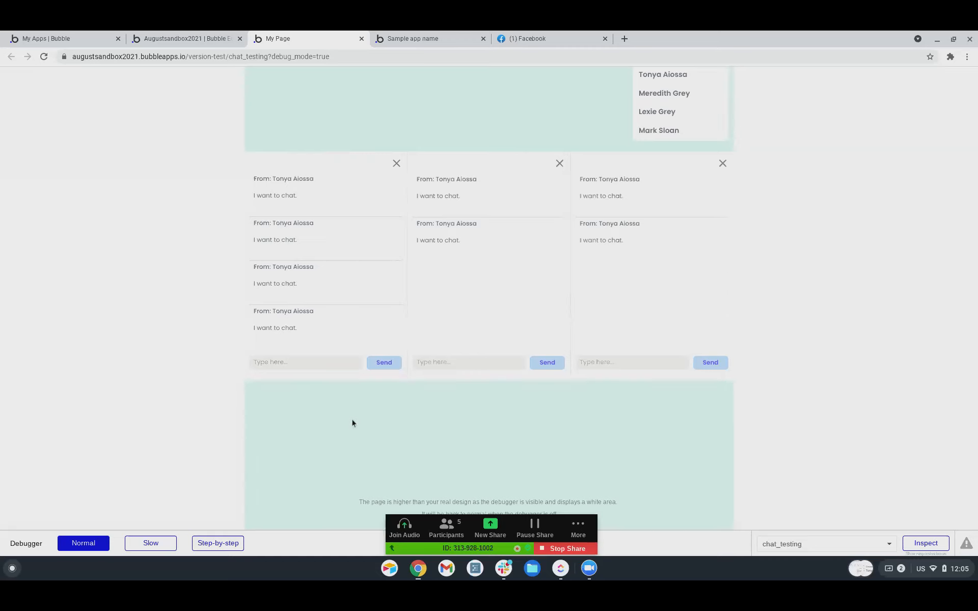
Send 'Add to this chat' in the first chat, close that panel, and reload.
type("Add to this chat")
key("Return")
scroll(329, 326, "down", 1)
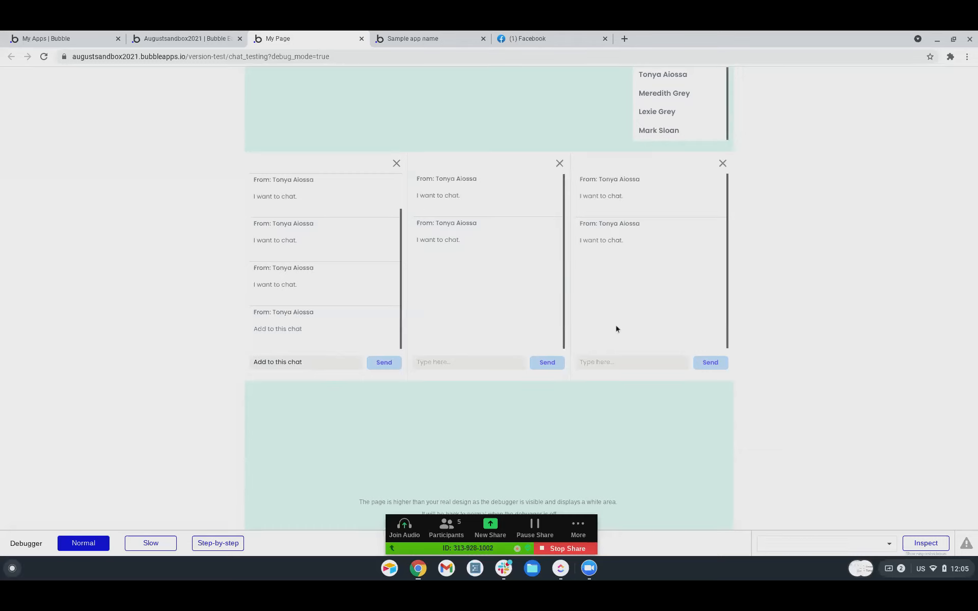
left_click(396, 164)
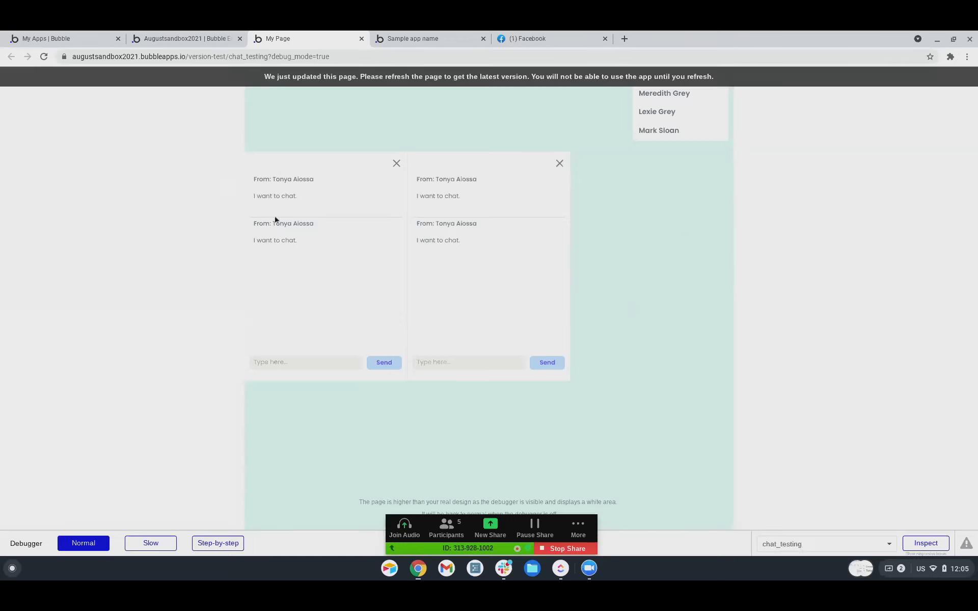
left_click(463, 78)
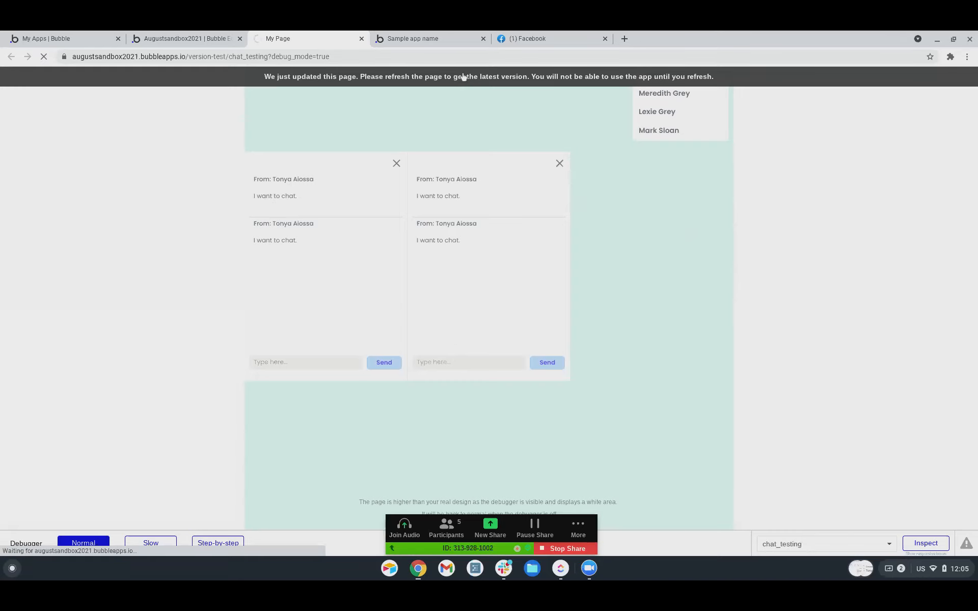